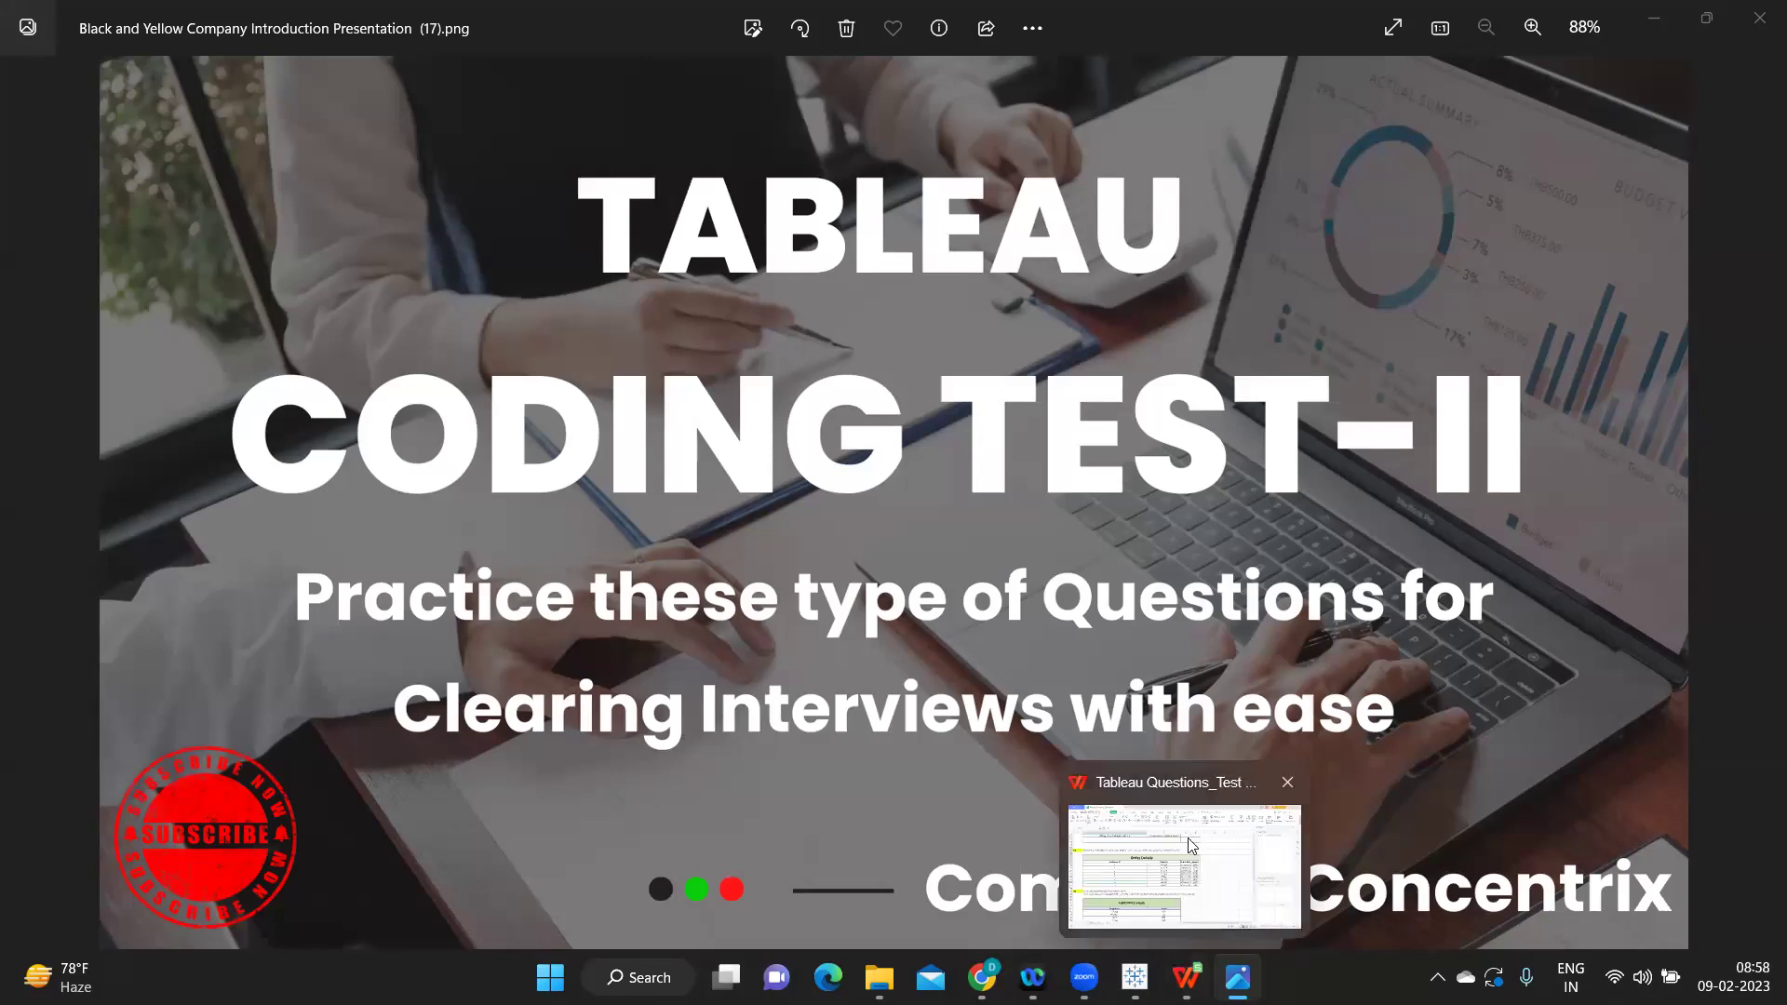
Step: Bring the Tableau Questions_Test spreadsheet forward and review Q1's input Tableau and expected output able
click(1196, 847)
scroll(1066, 362, up, 2)
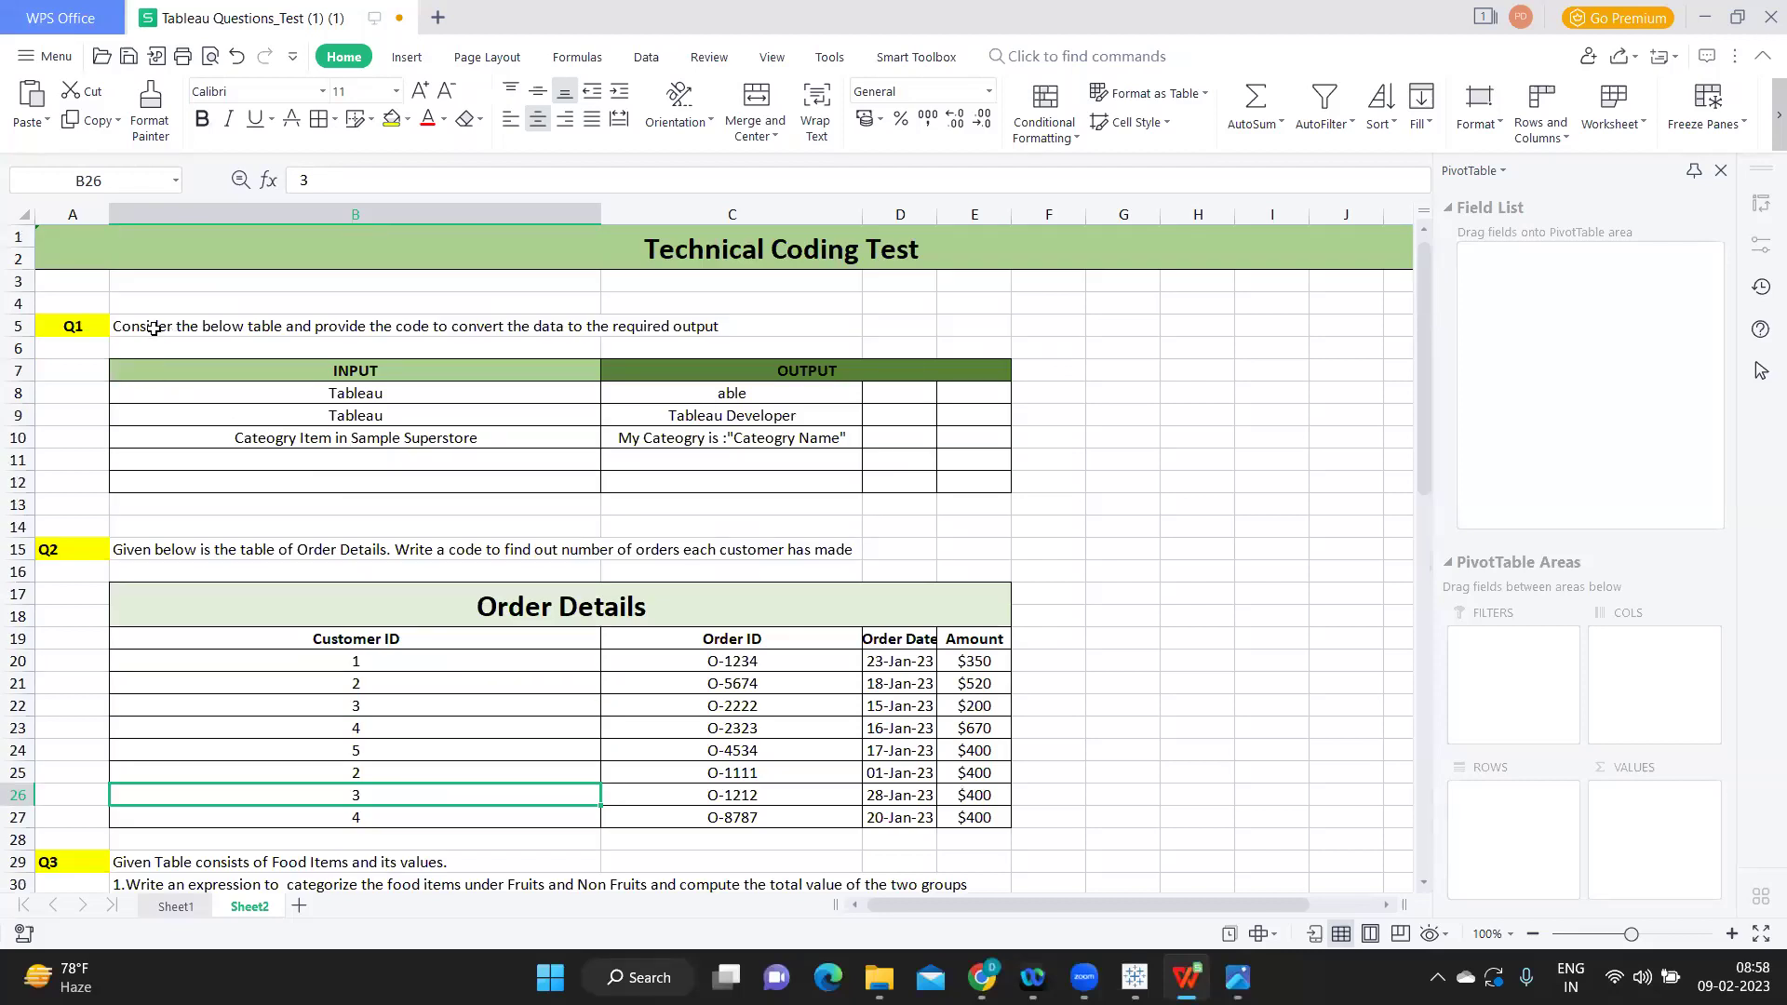
drag(120, 327, 685, 326)
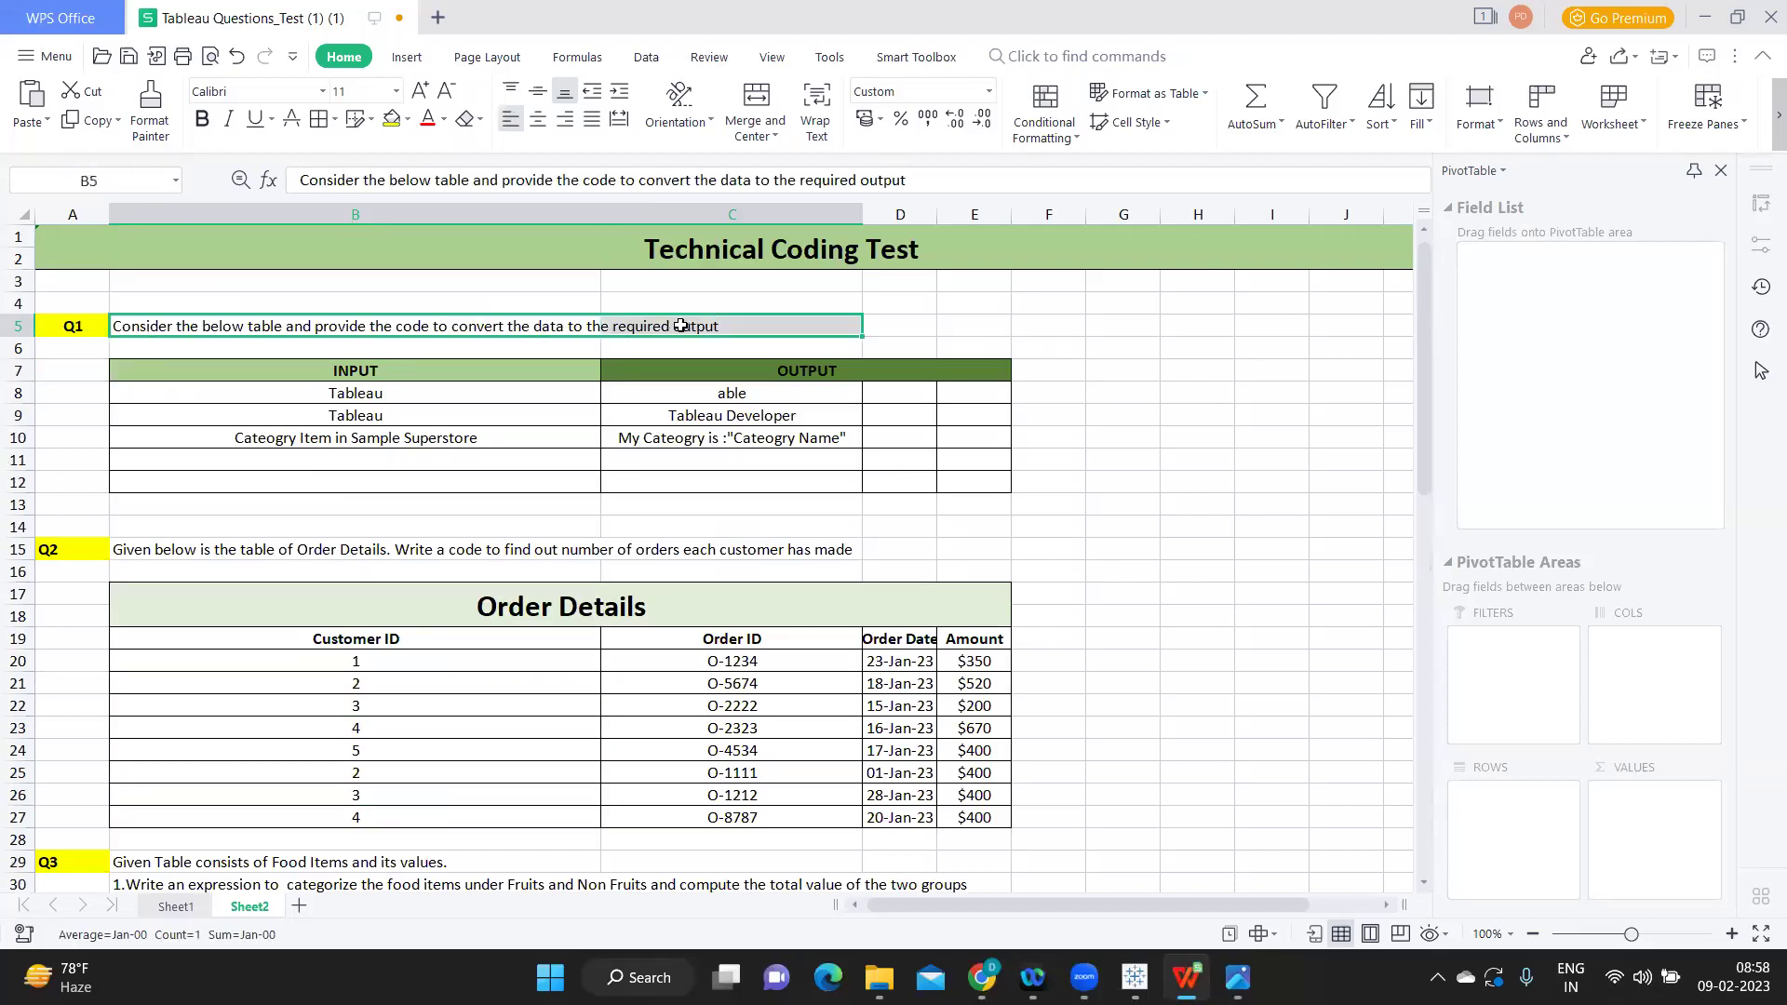
click(341, 397)
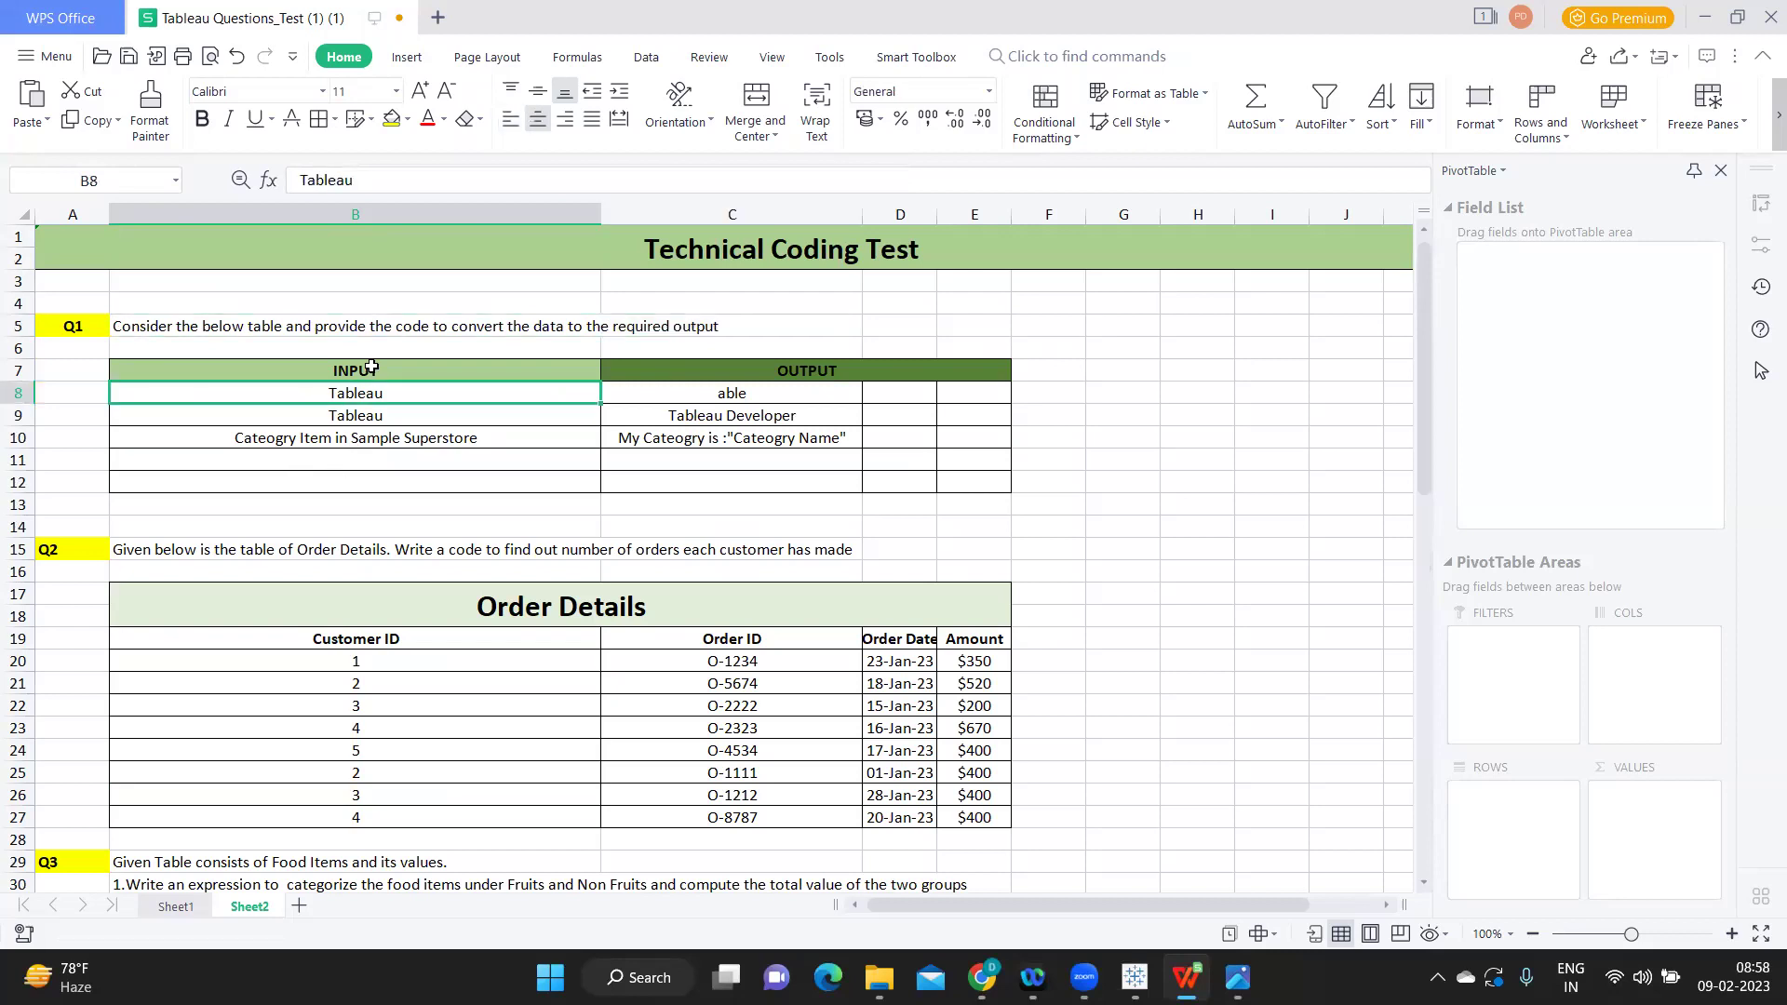
click(705, 399)
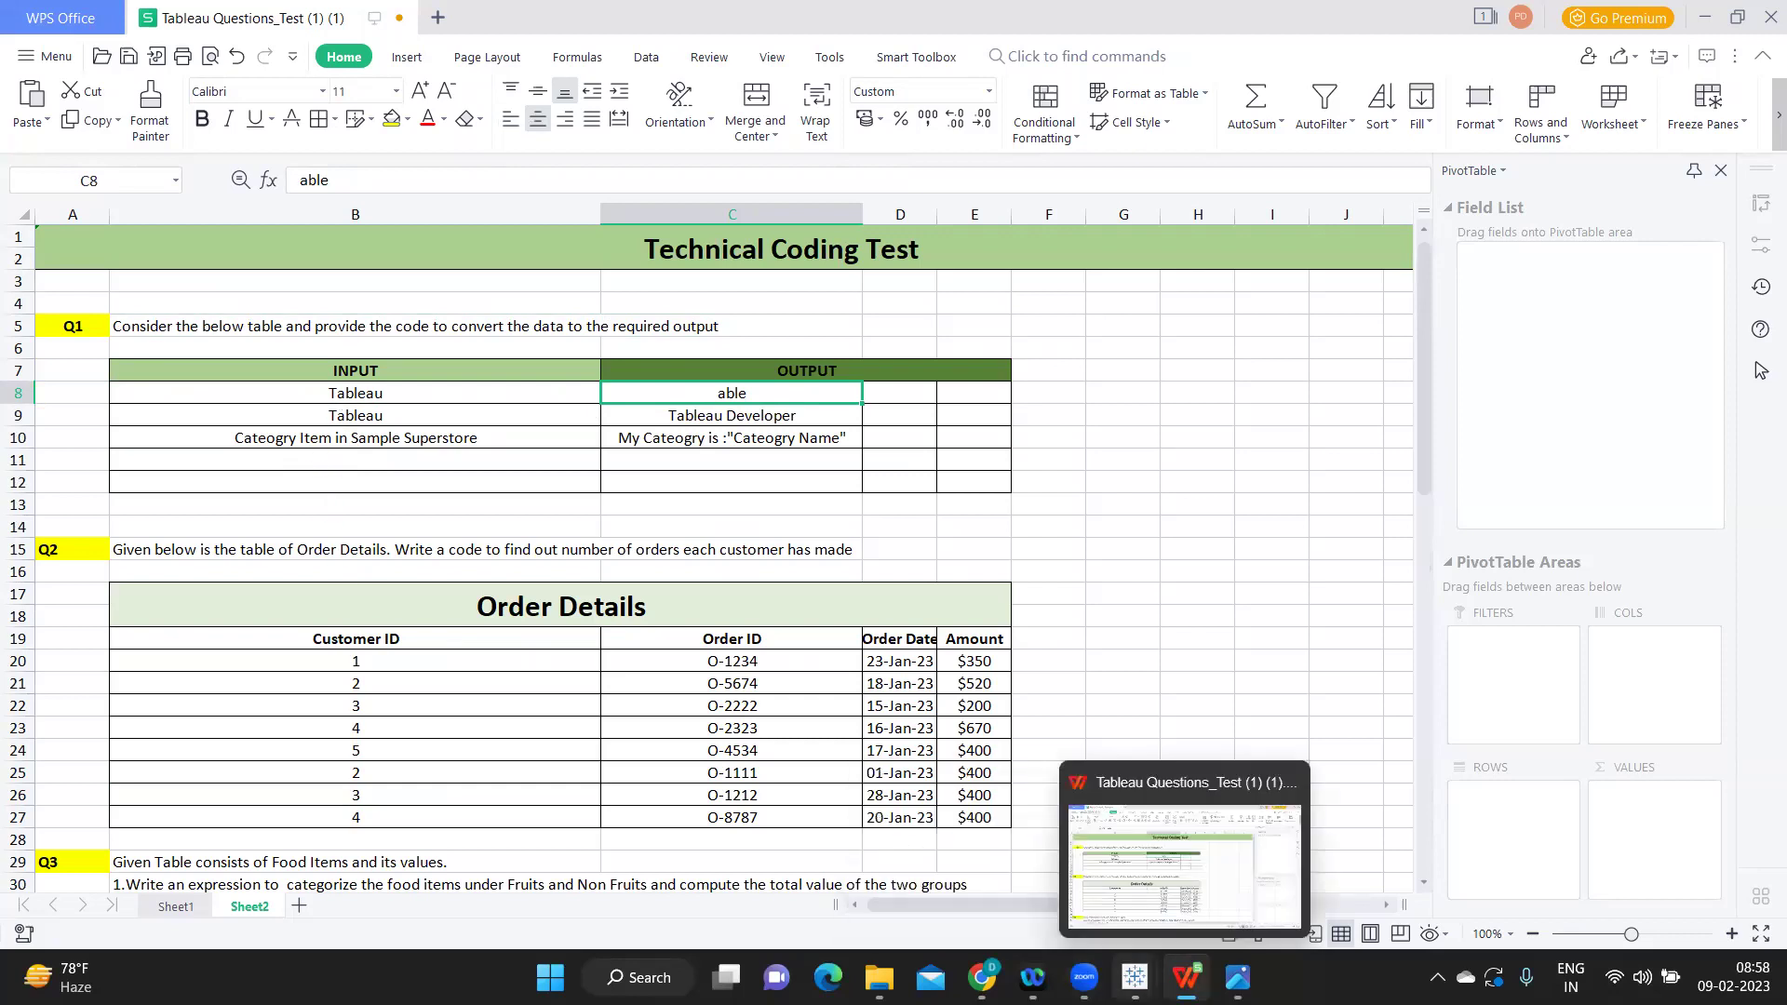
Step: In Book3's calculation editor, rename Calculation1 to String Function
mouse_move(1135, 978)
click(1183, 875)
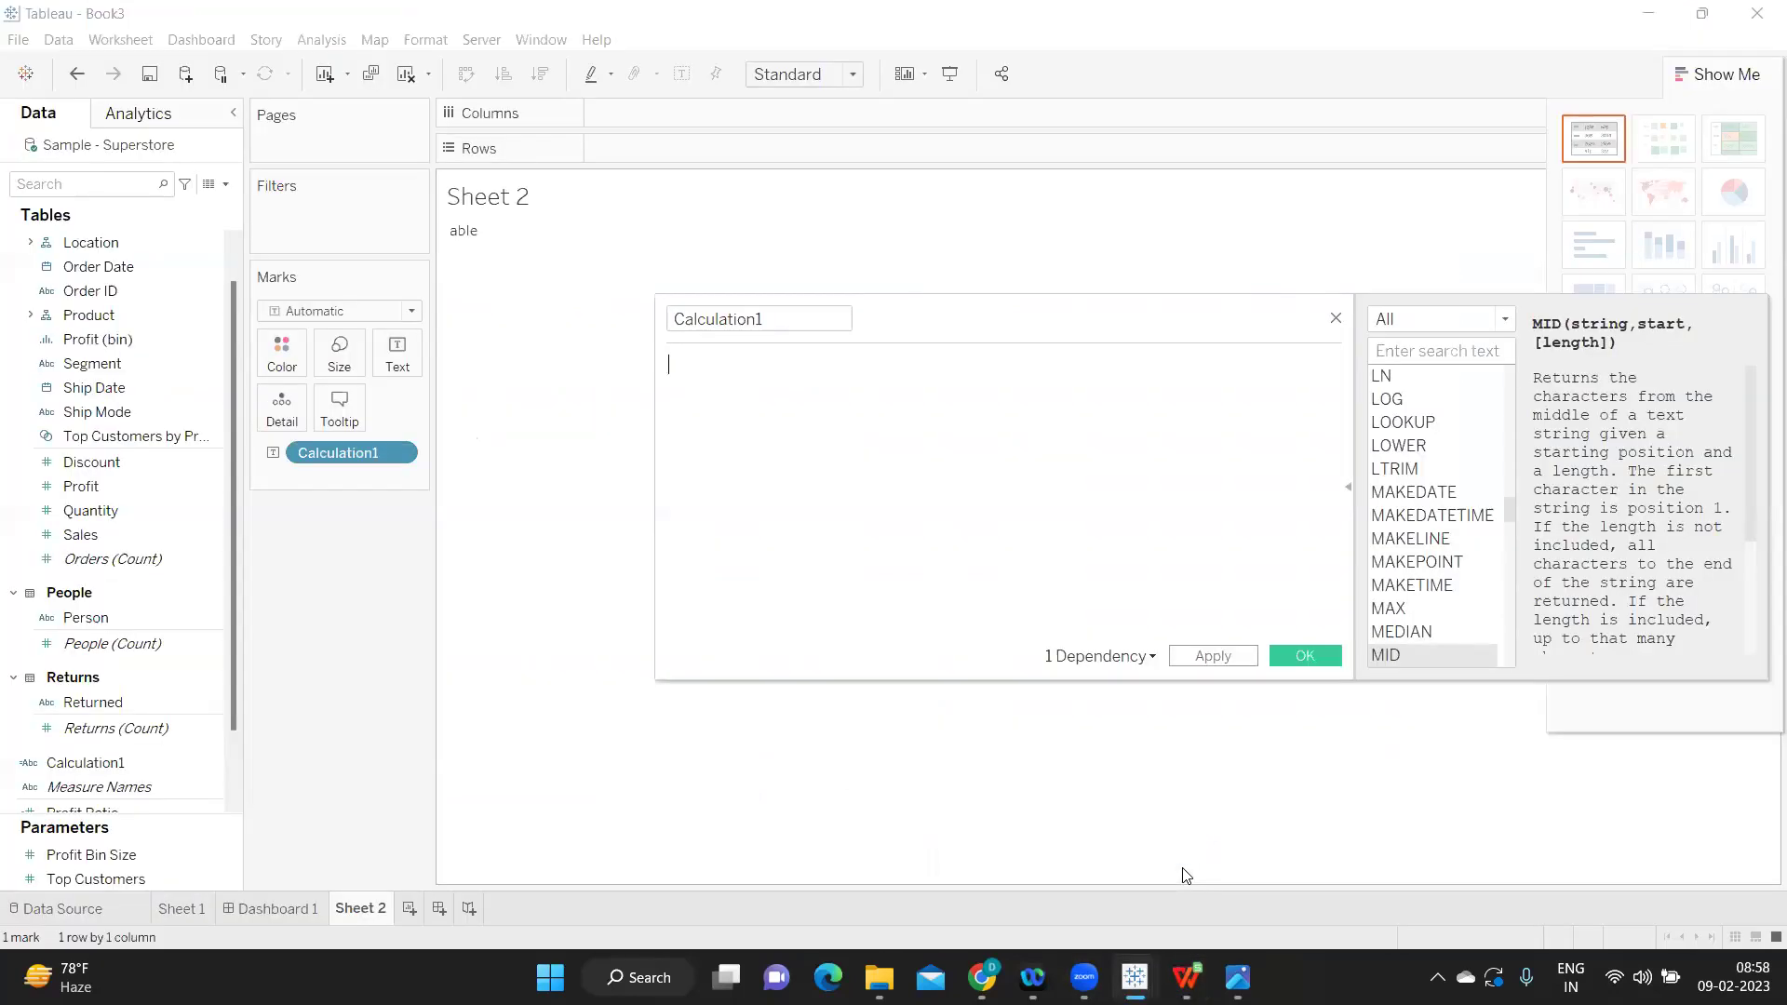
drag(780, 319, 668, 320)
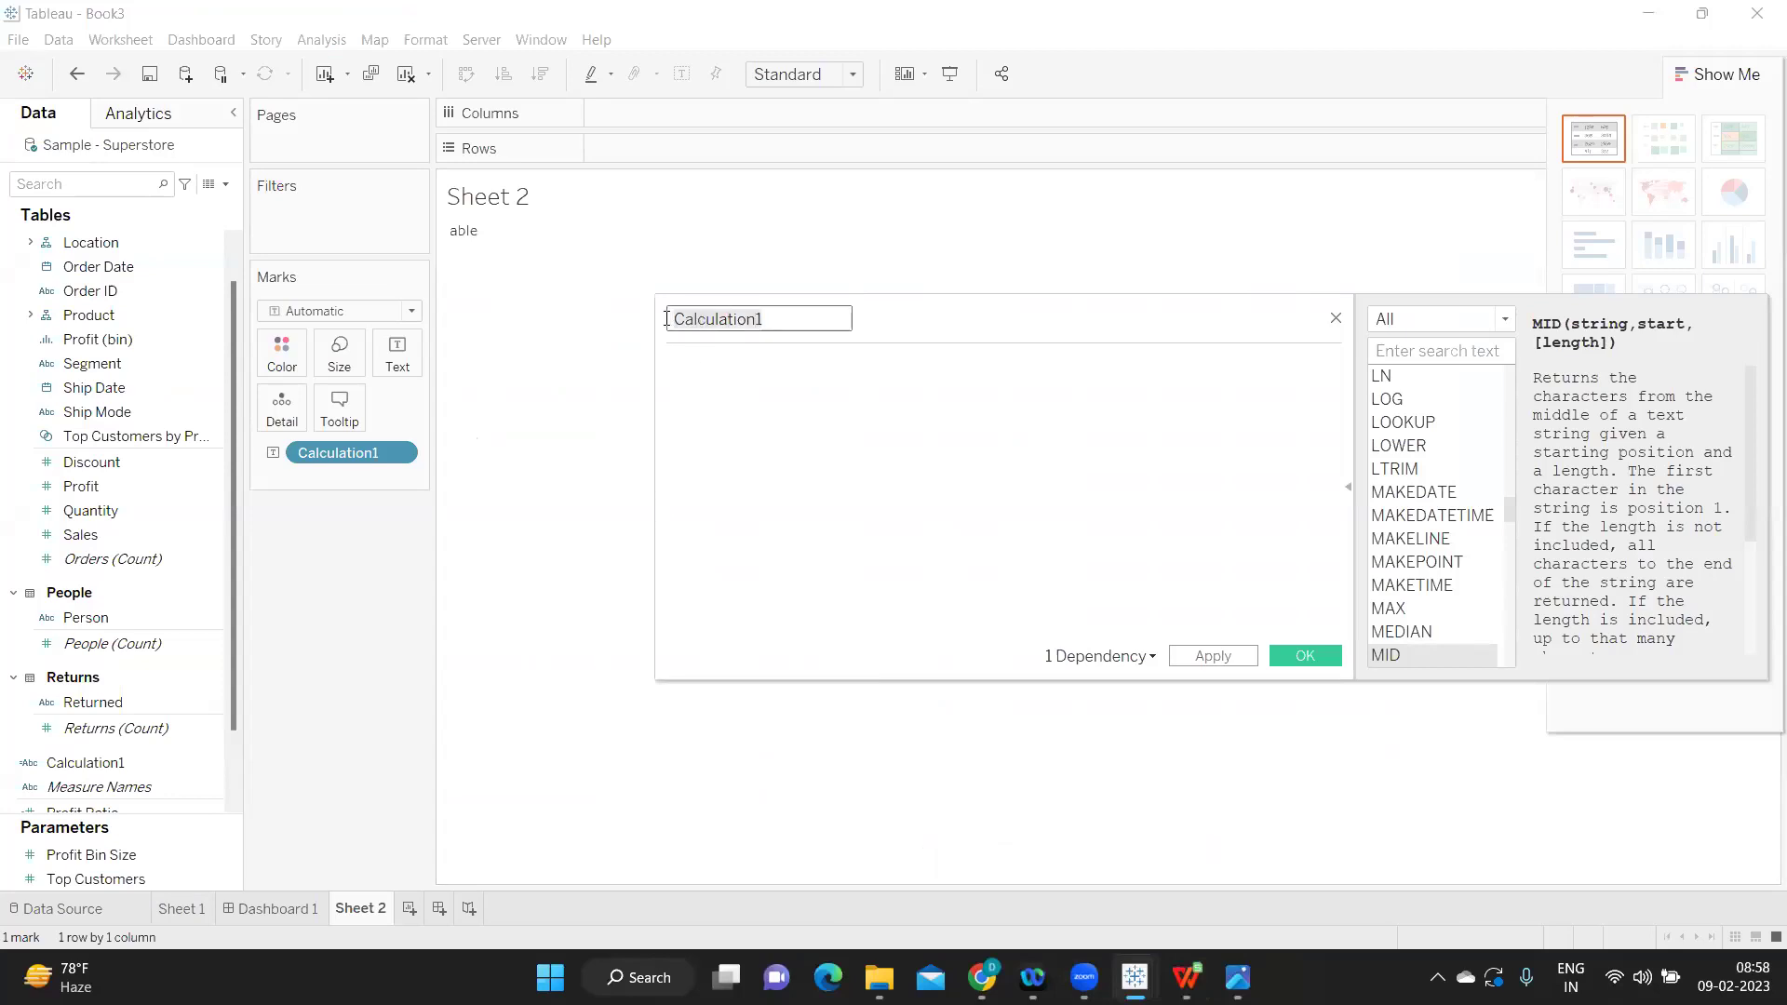
text(String Function)
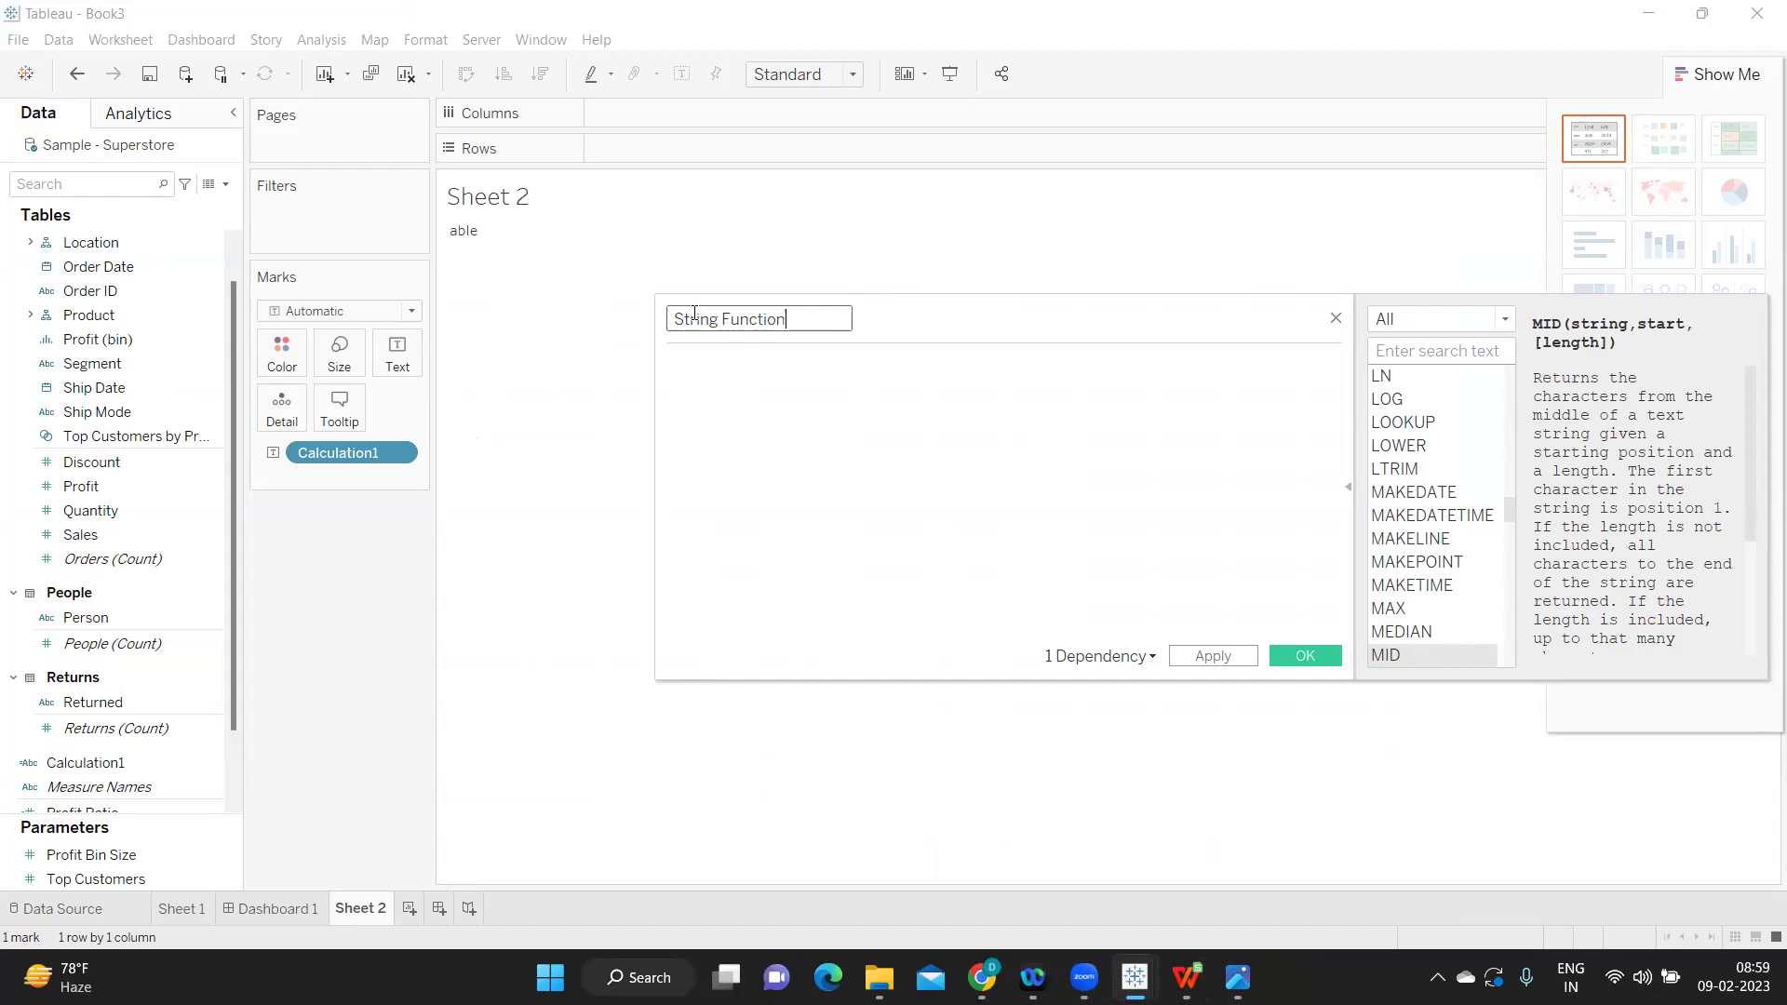
key(Tab)
Step: Enter the formula FIND("Tableau","able") and apply it to Sheet 2
text(FIN)
key(Return)
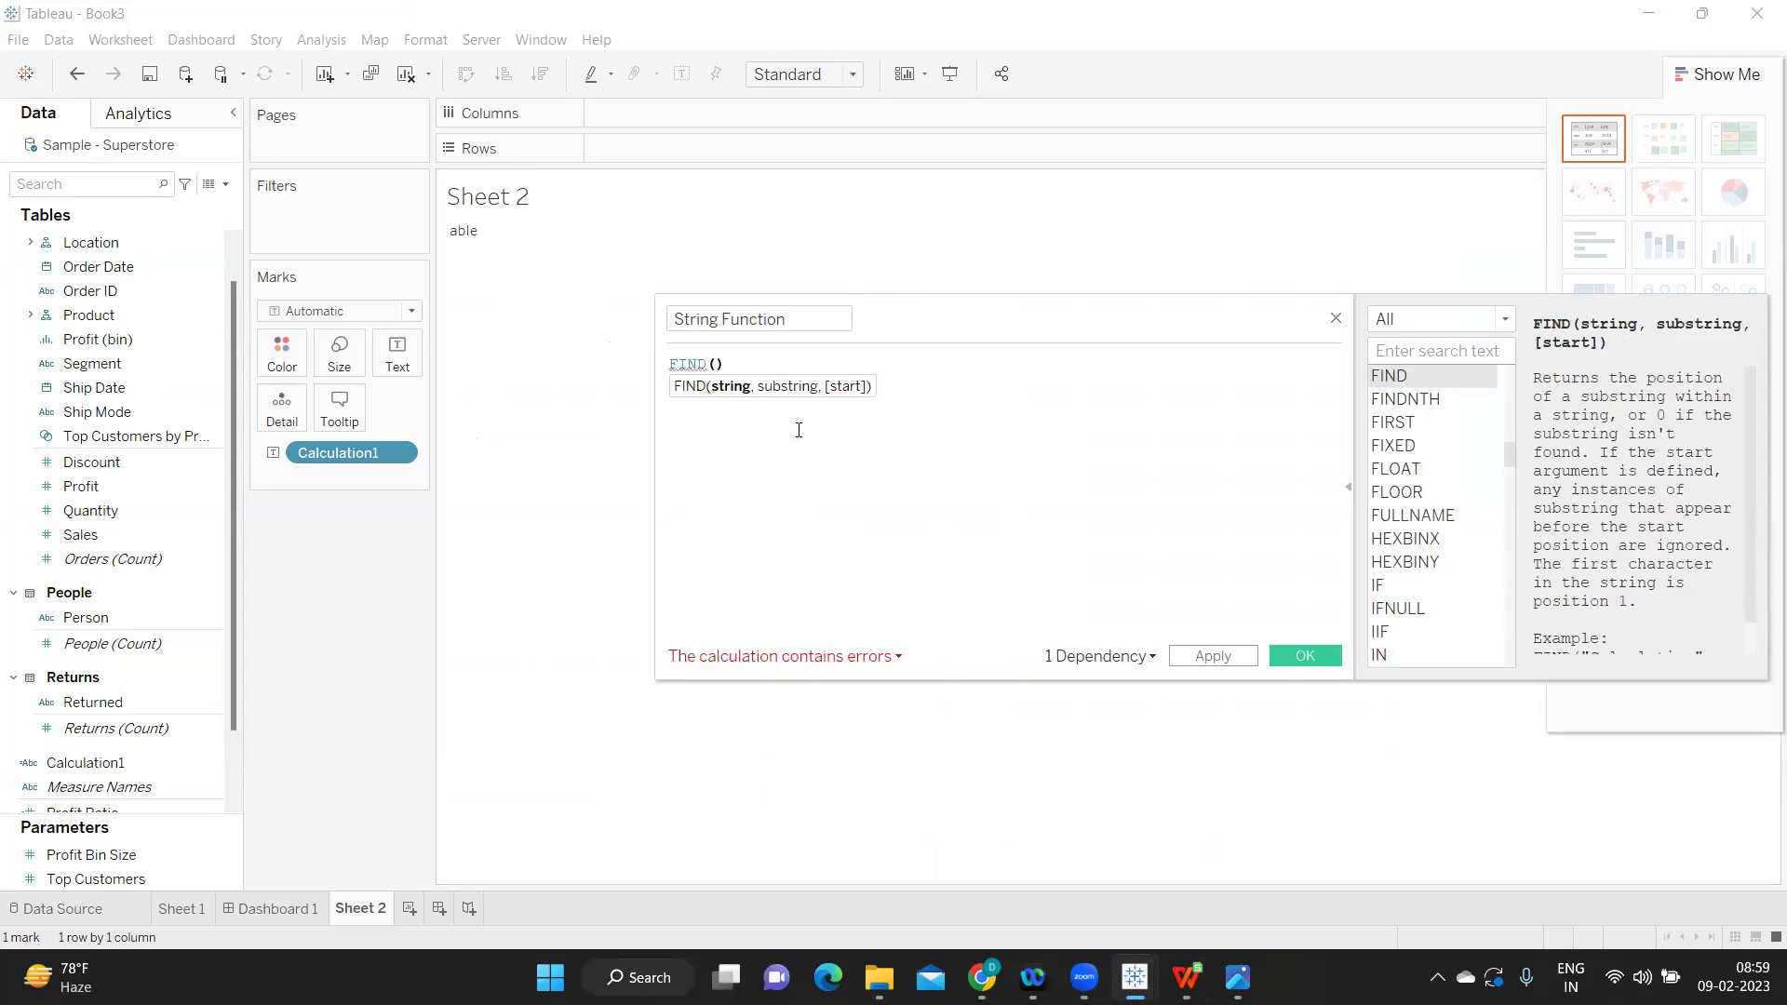
text("Table)
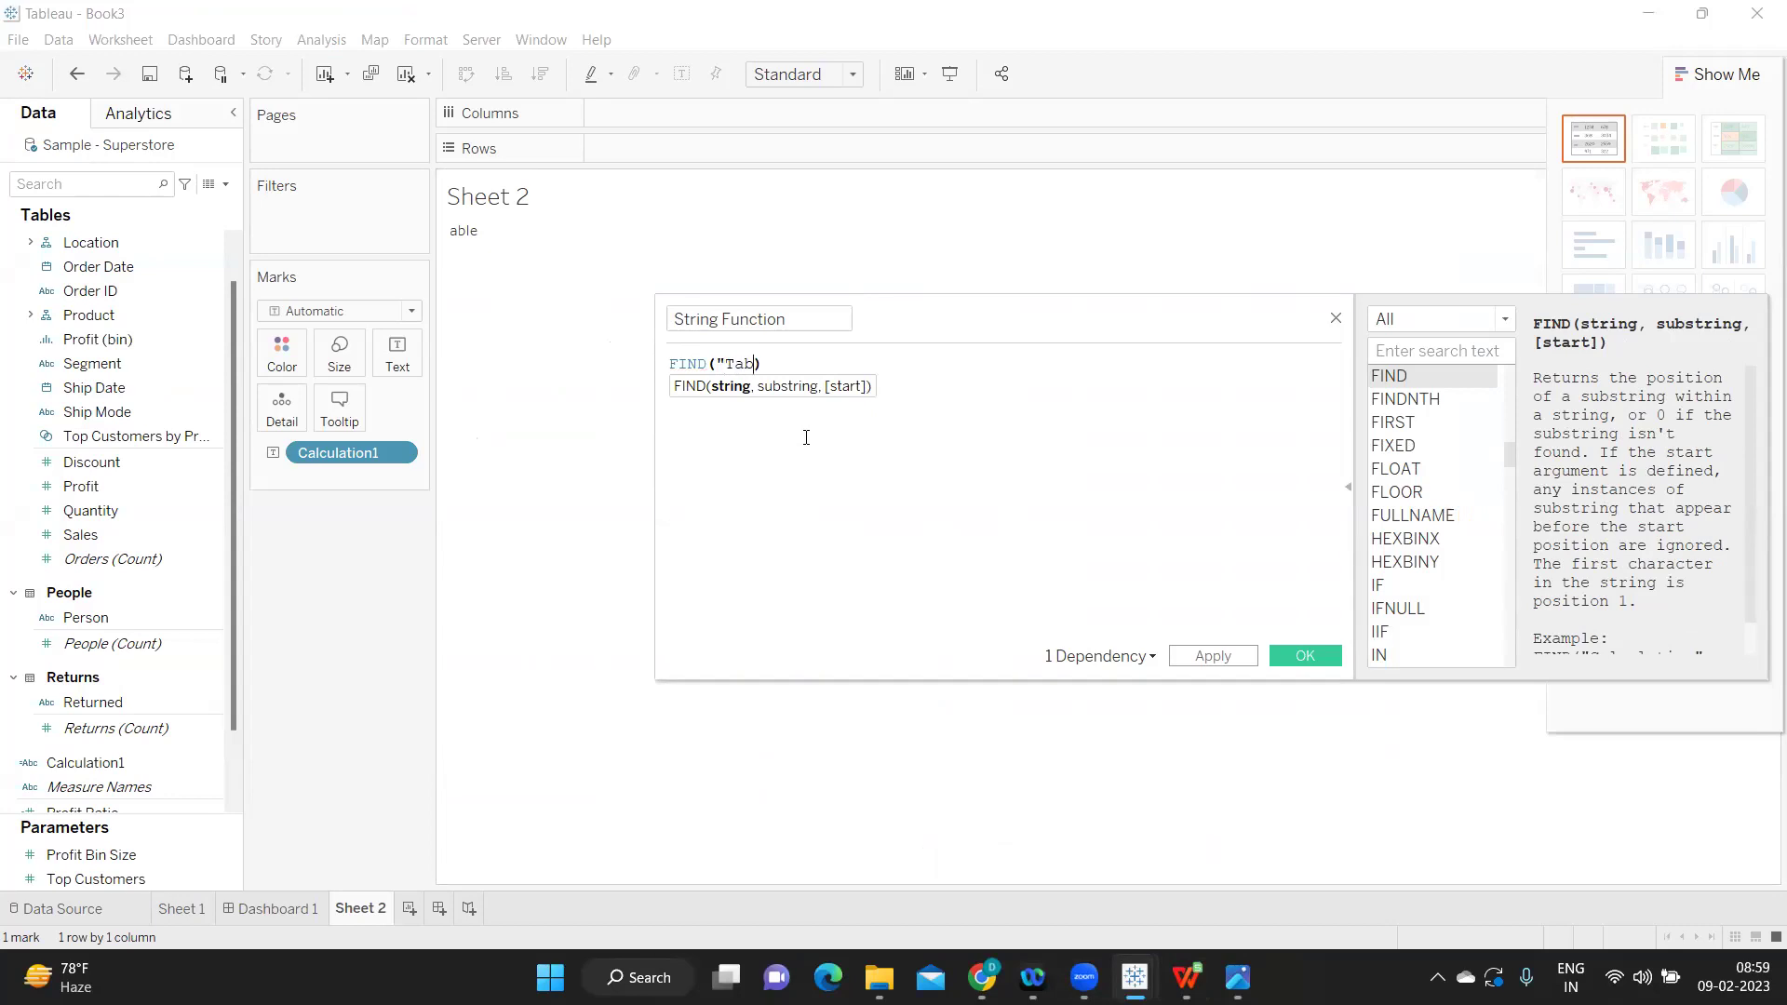
text(au",)
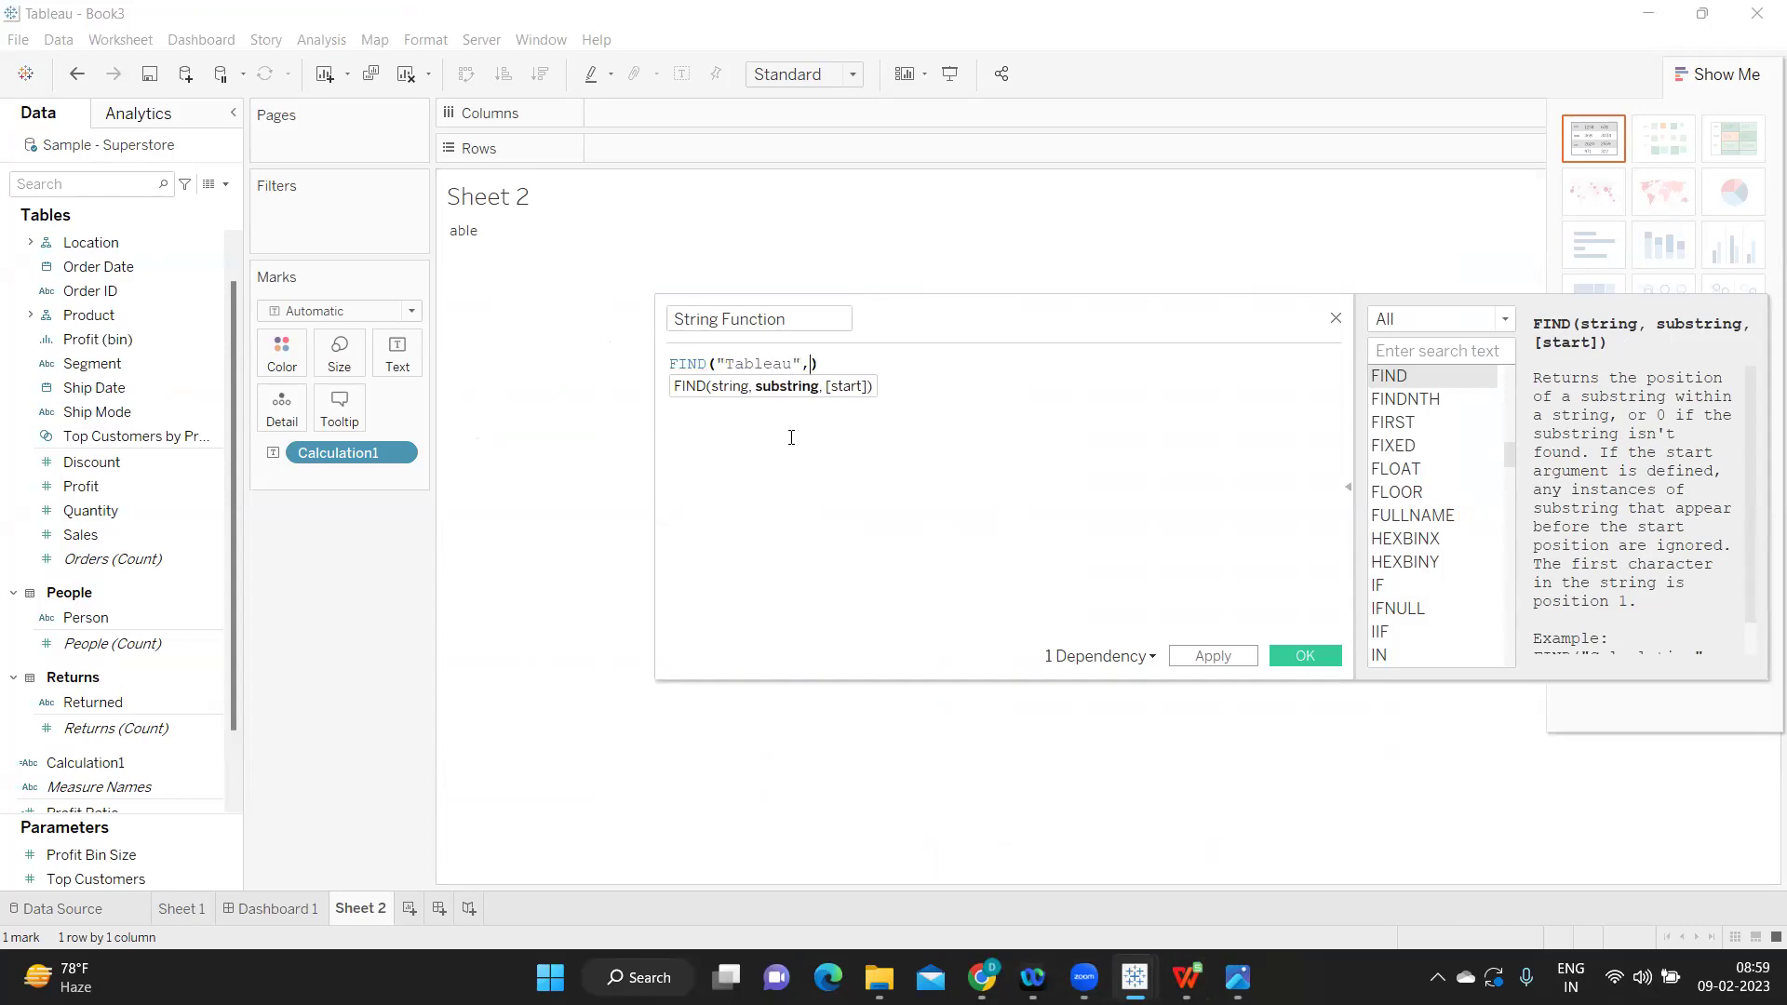
text("abl)
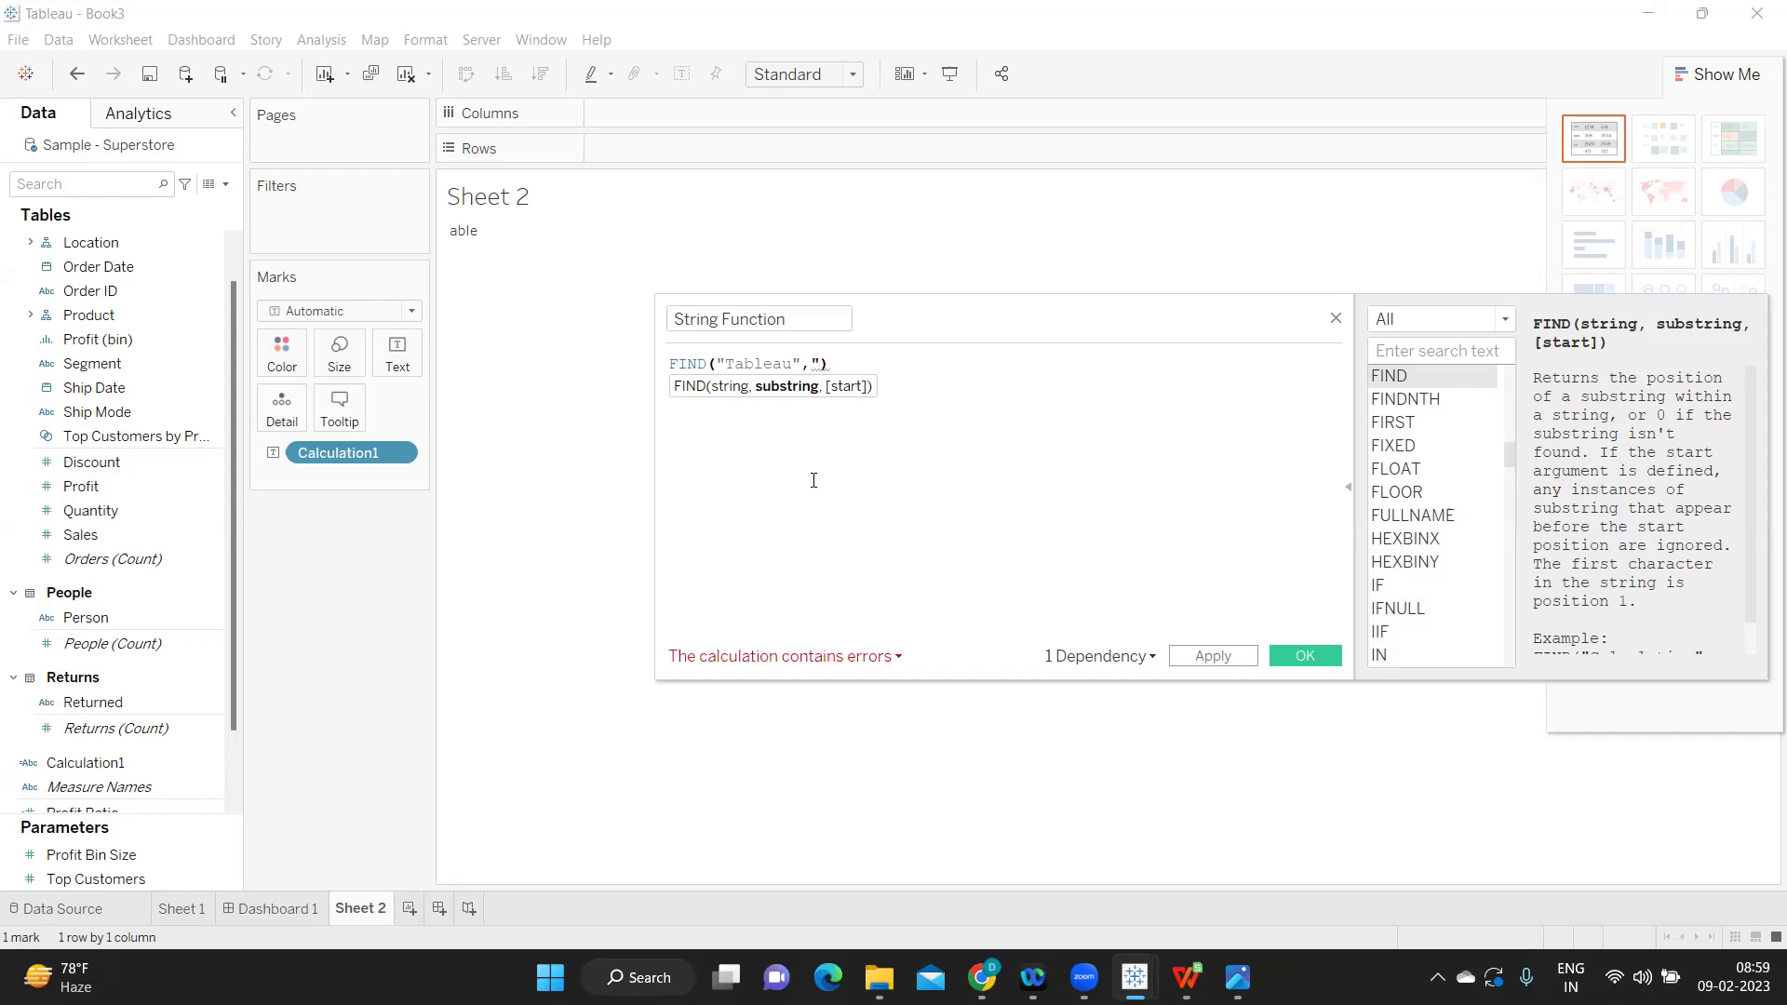
text(e"))
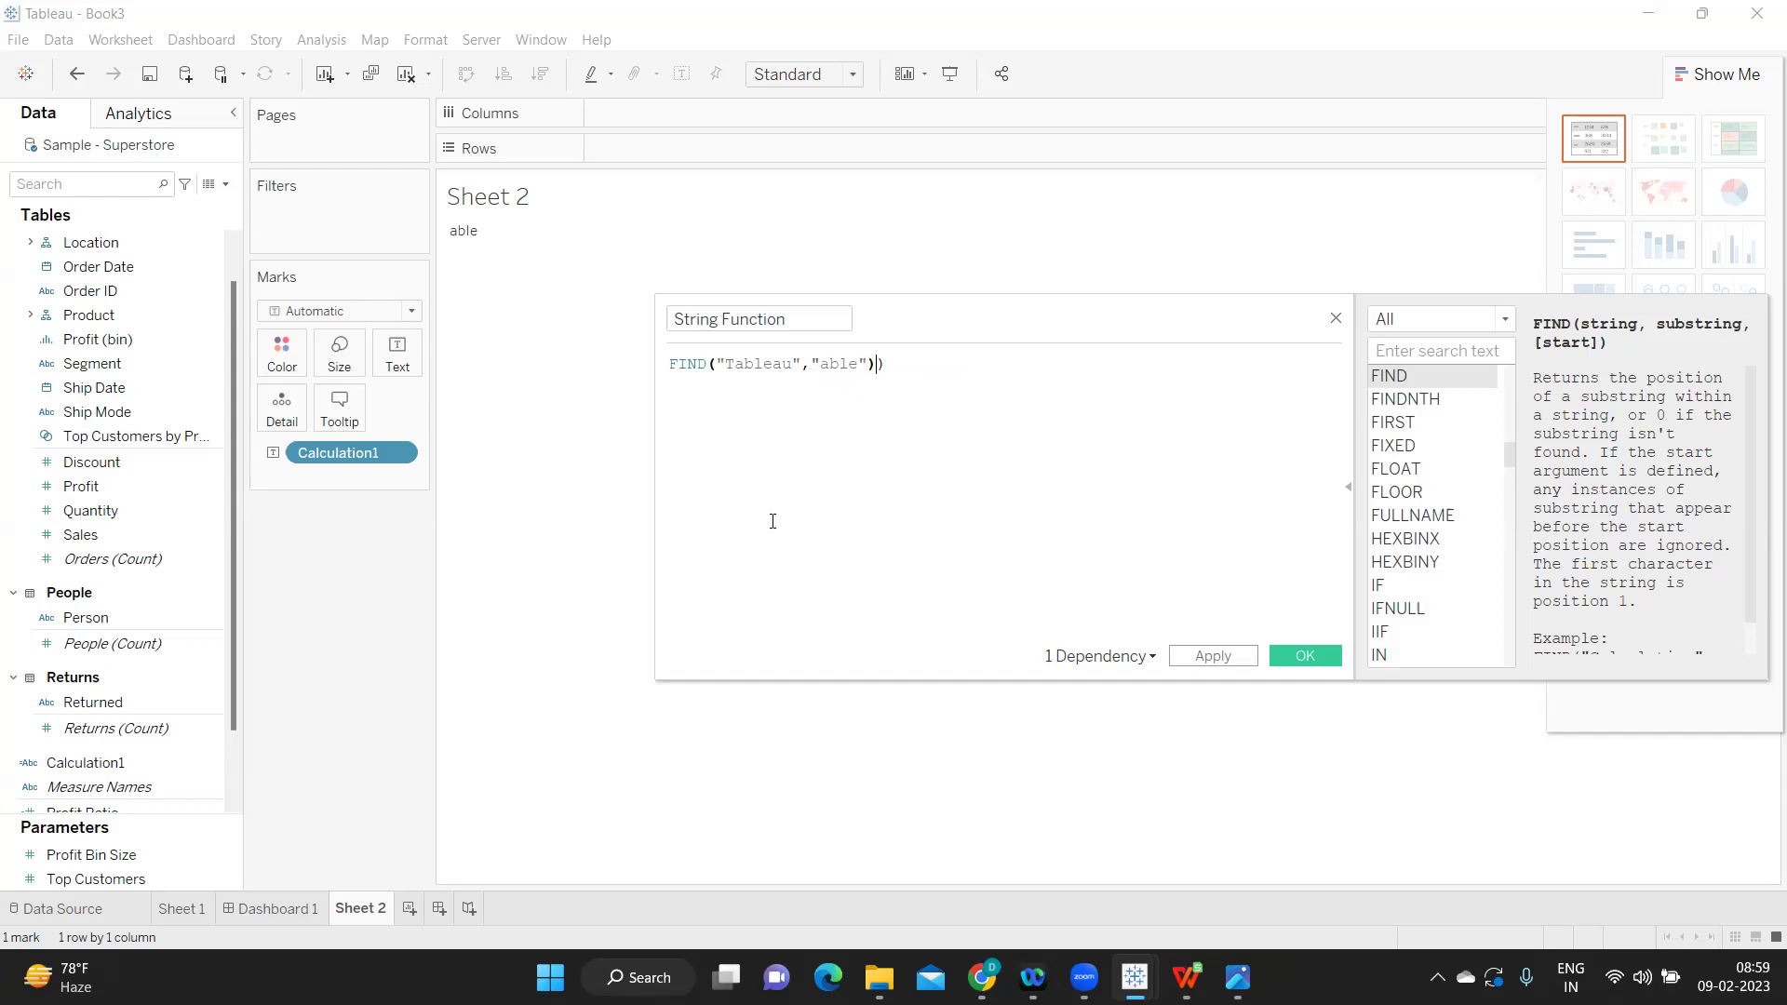
key(Delete)
click(1211, 657)
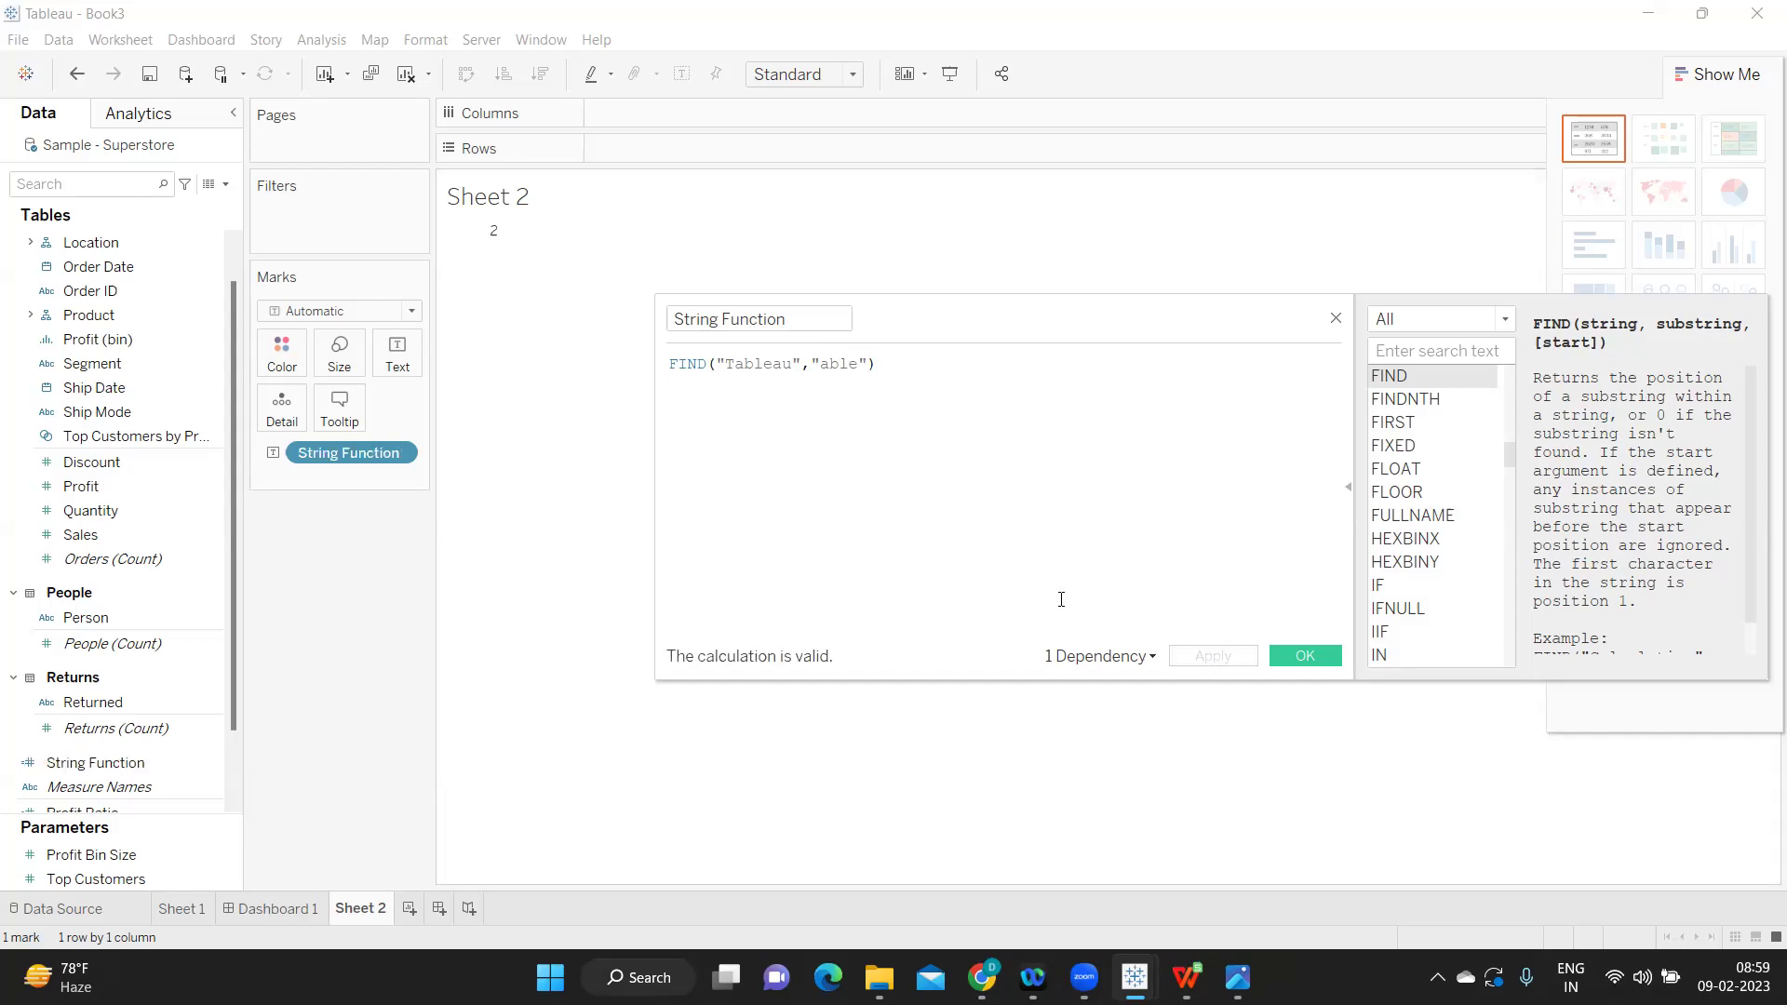
Step: Highlight 'able' inside Tableau in the formula and add a new line before FIND
click(742, 364)
drag(744, 364, 771, 364)
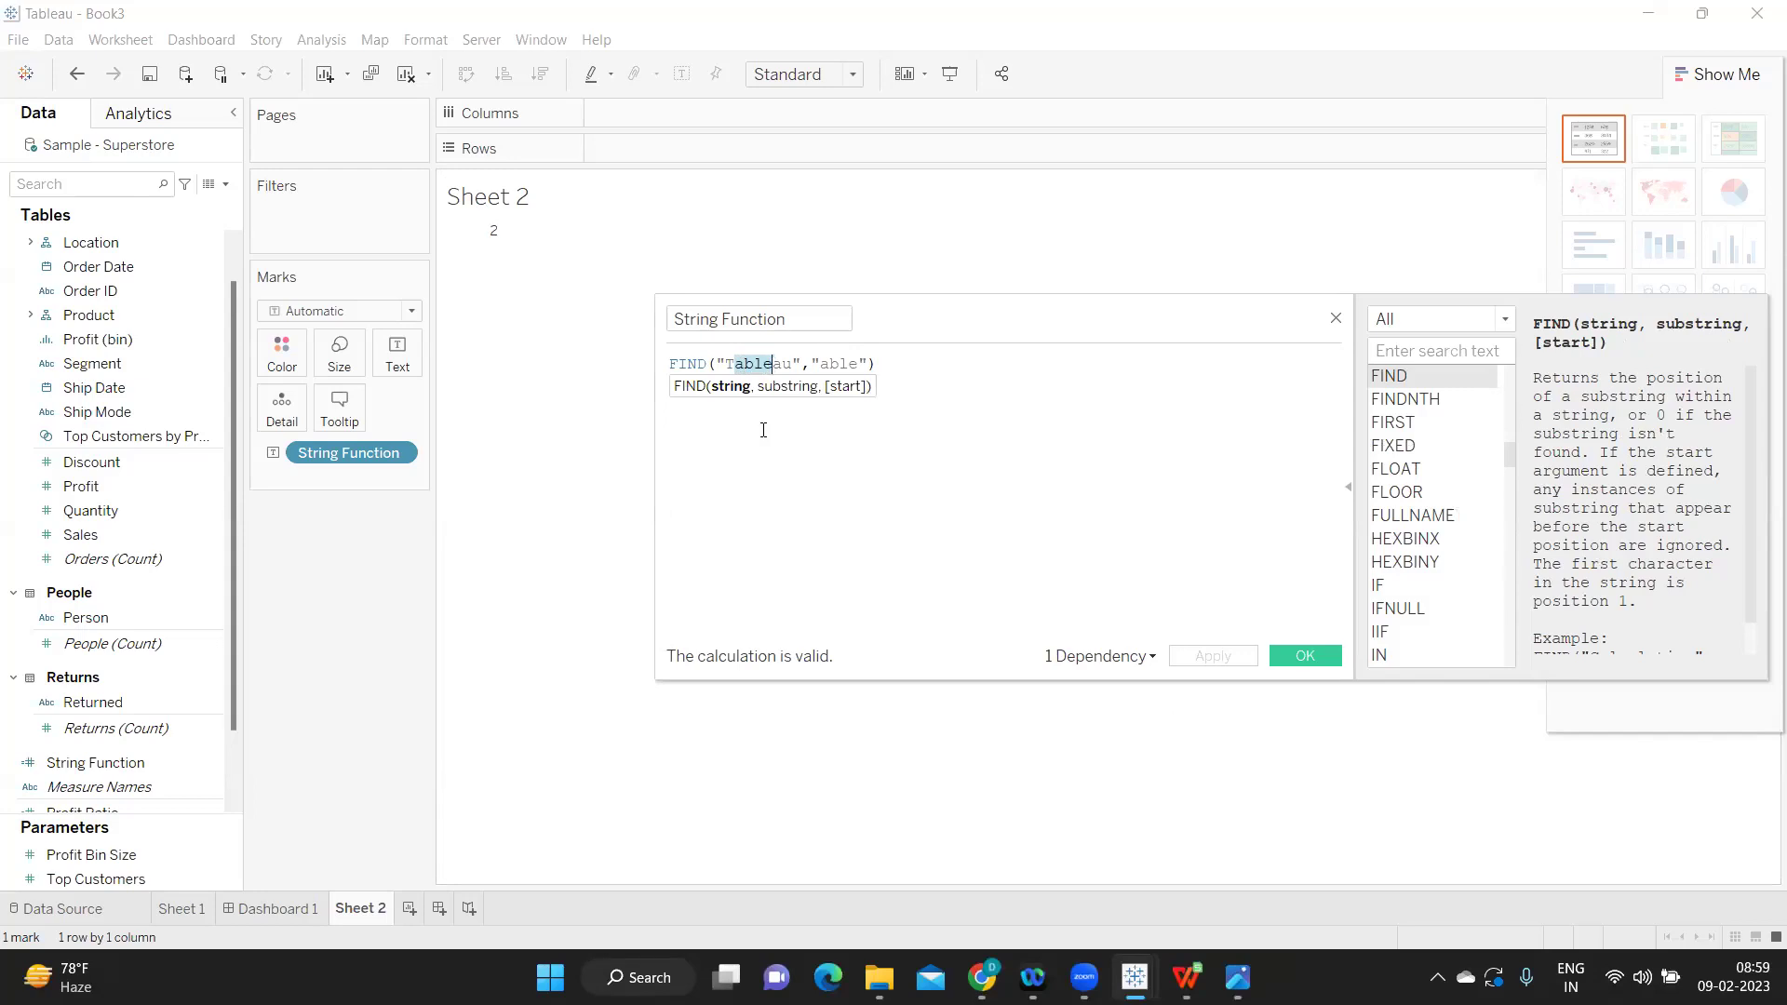
drag(743, 364, 773, 366)
click(670, 363)
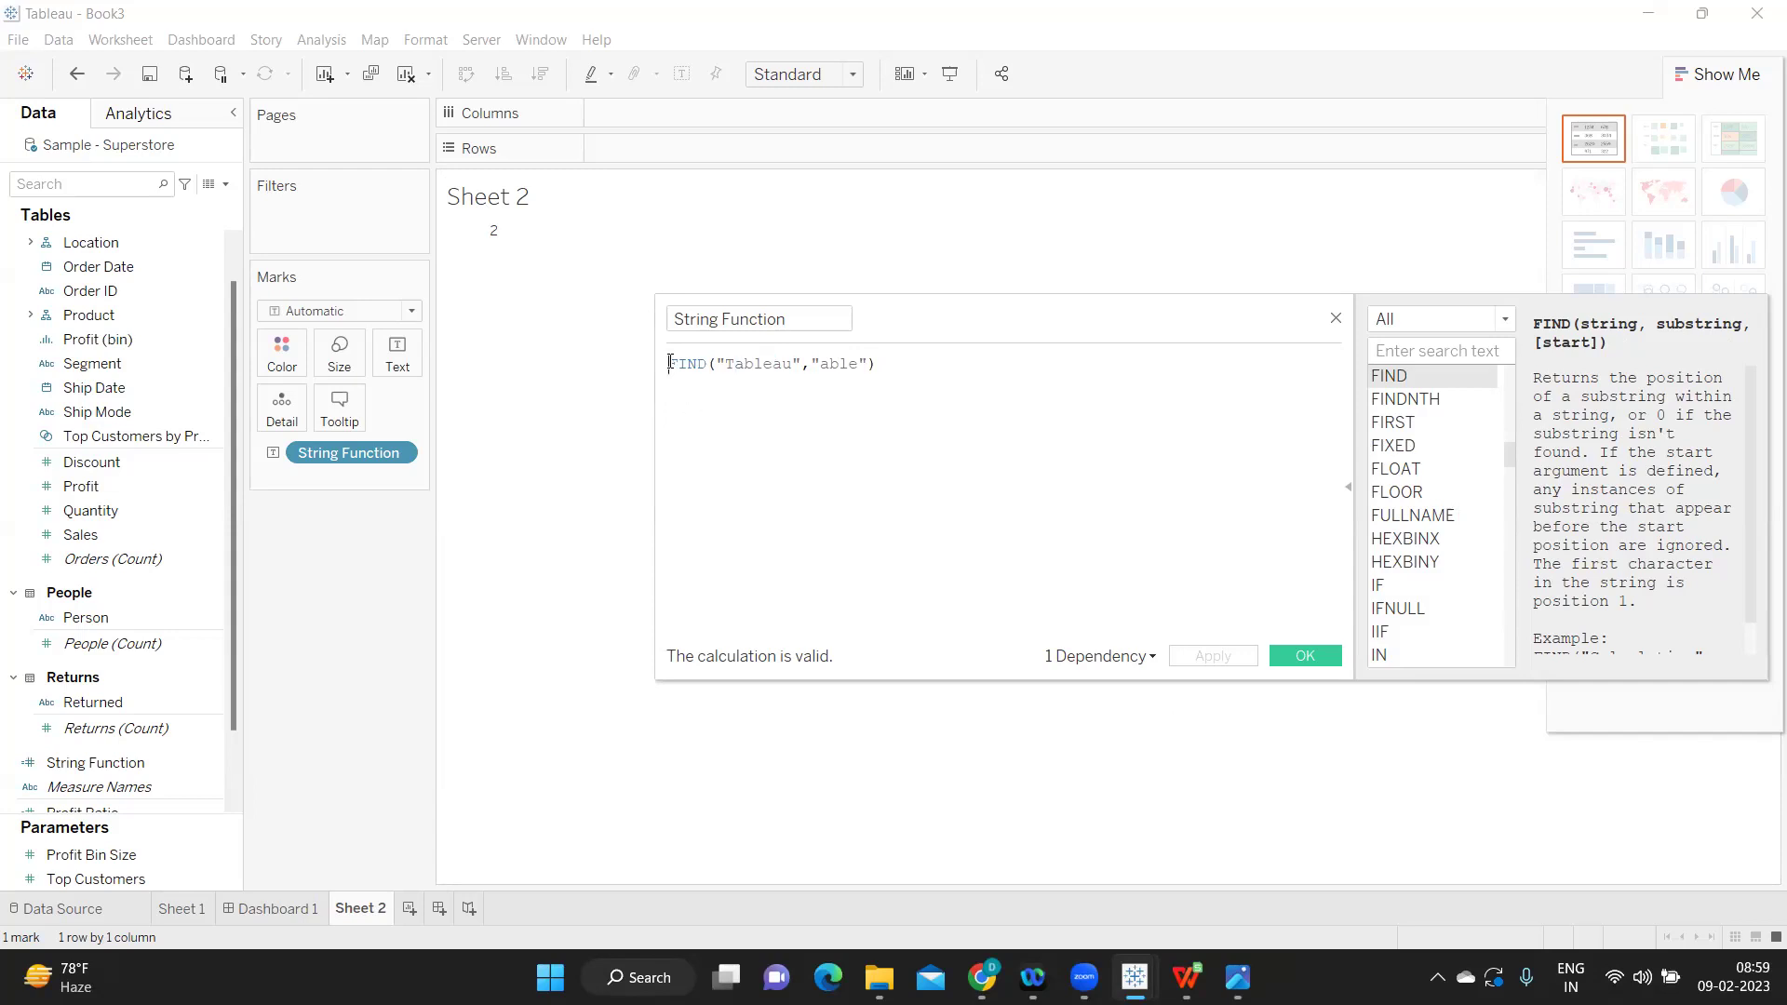
key(Return)
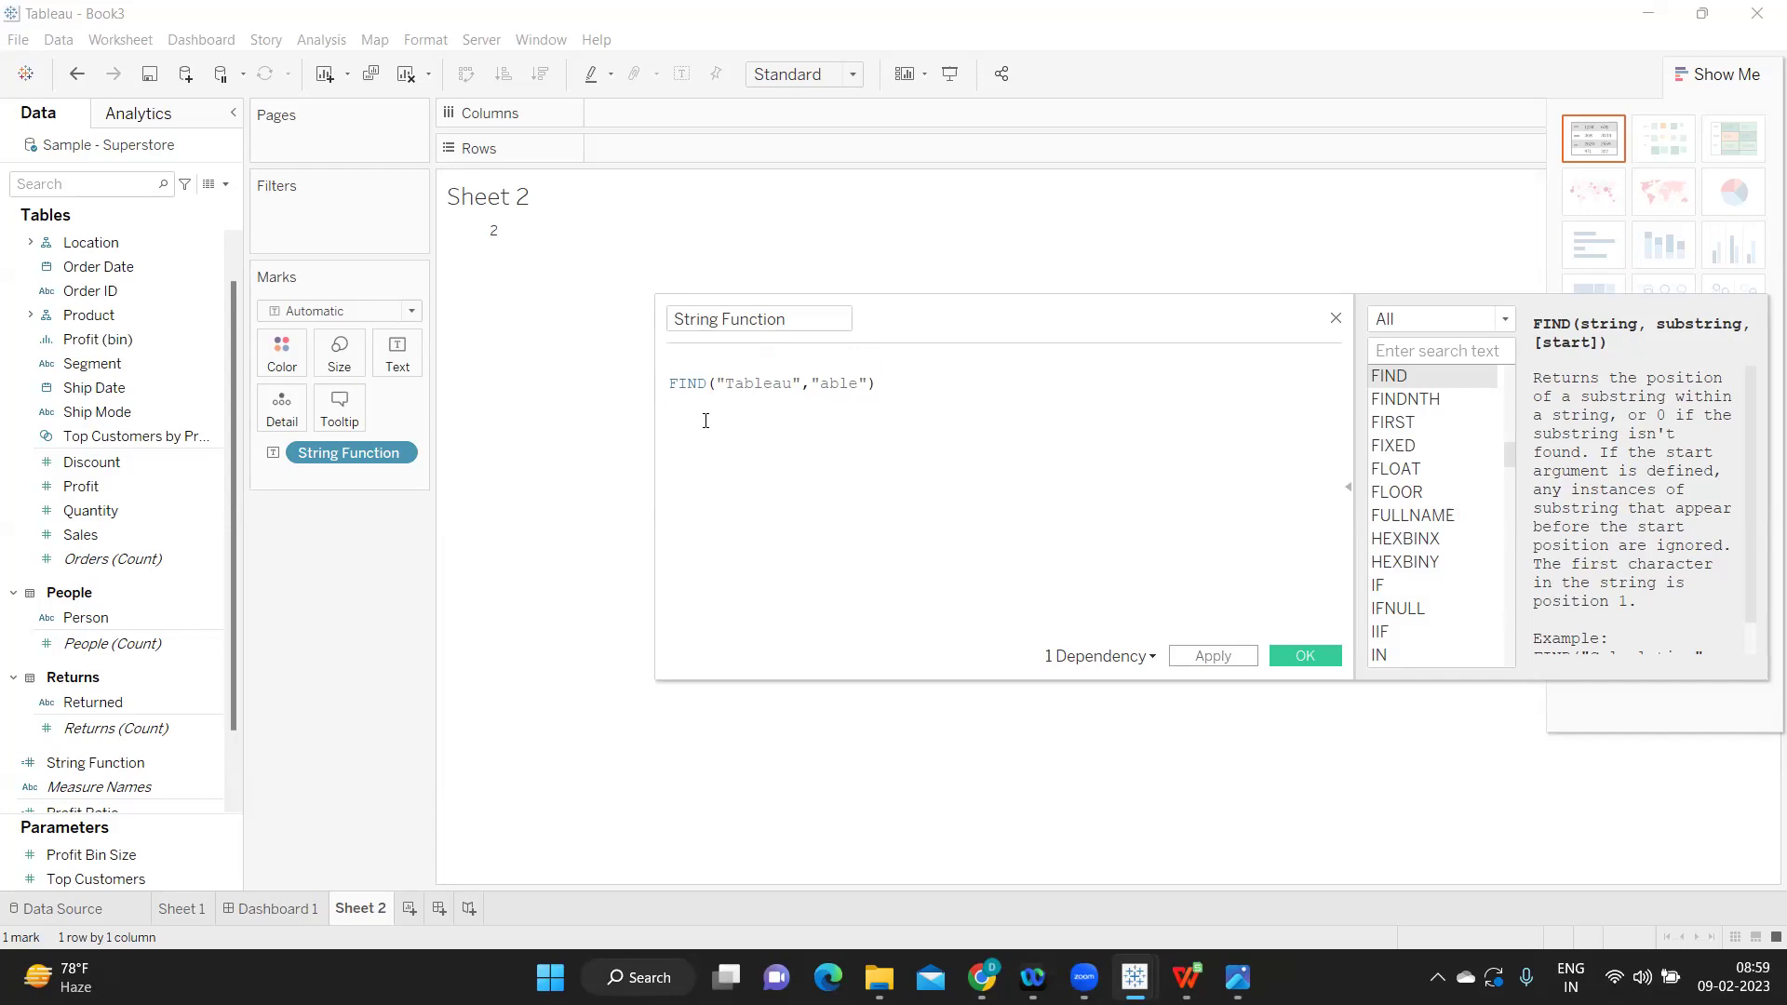
Step: Start a MID("Tableau", wrapper on the new line before the FIND expression
text(MI)
key(Return)
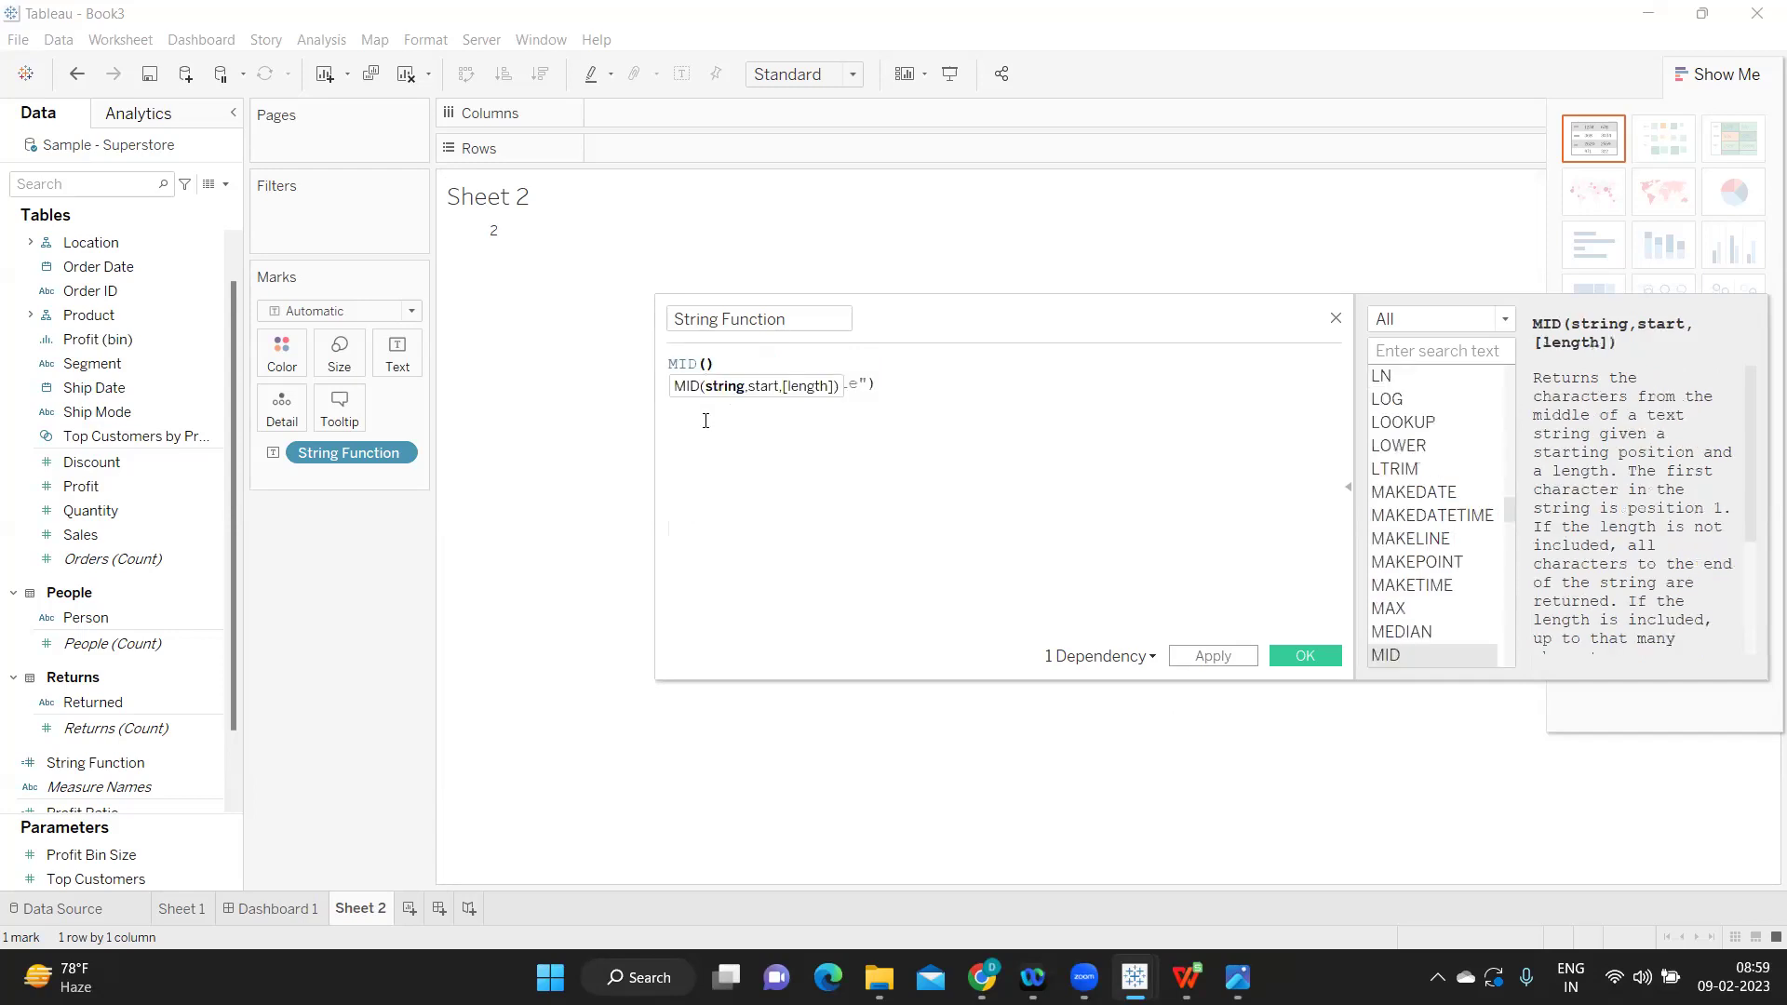
key(Delete)
text("Tableau",)
Step: Complete the formula as MID("Tableau",FIND("Tableau","able"),4) and apply it so the sheet shows able
click(706, 423)
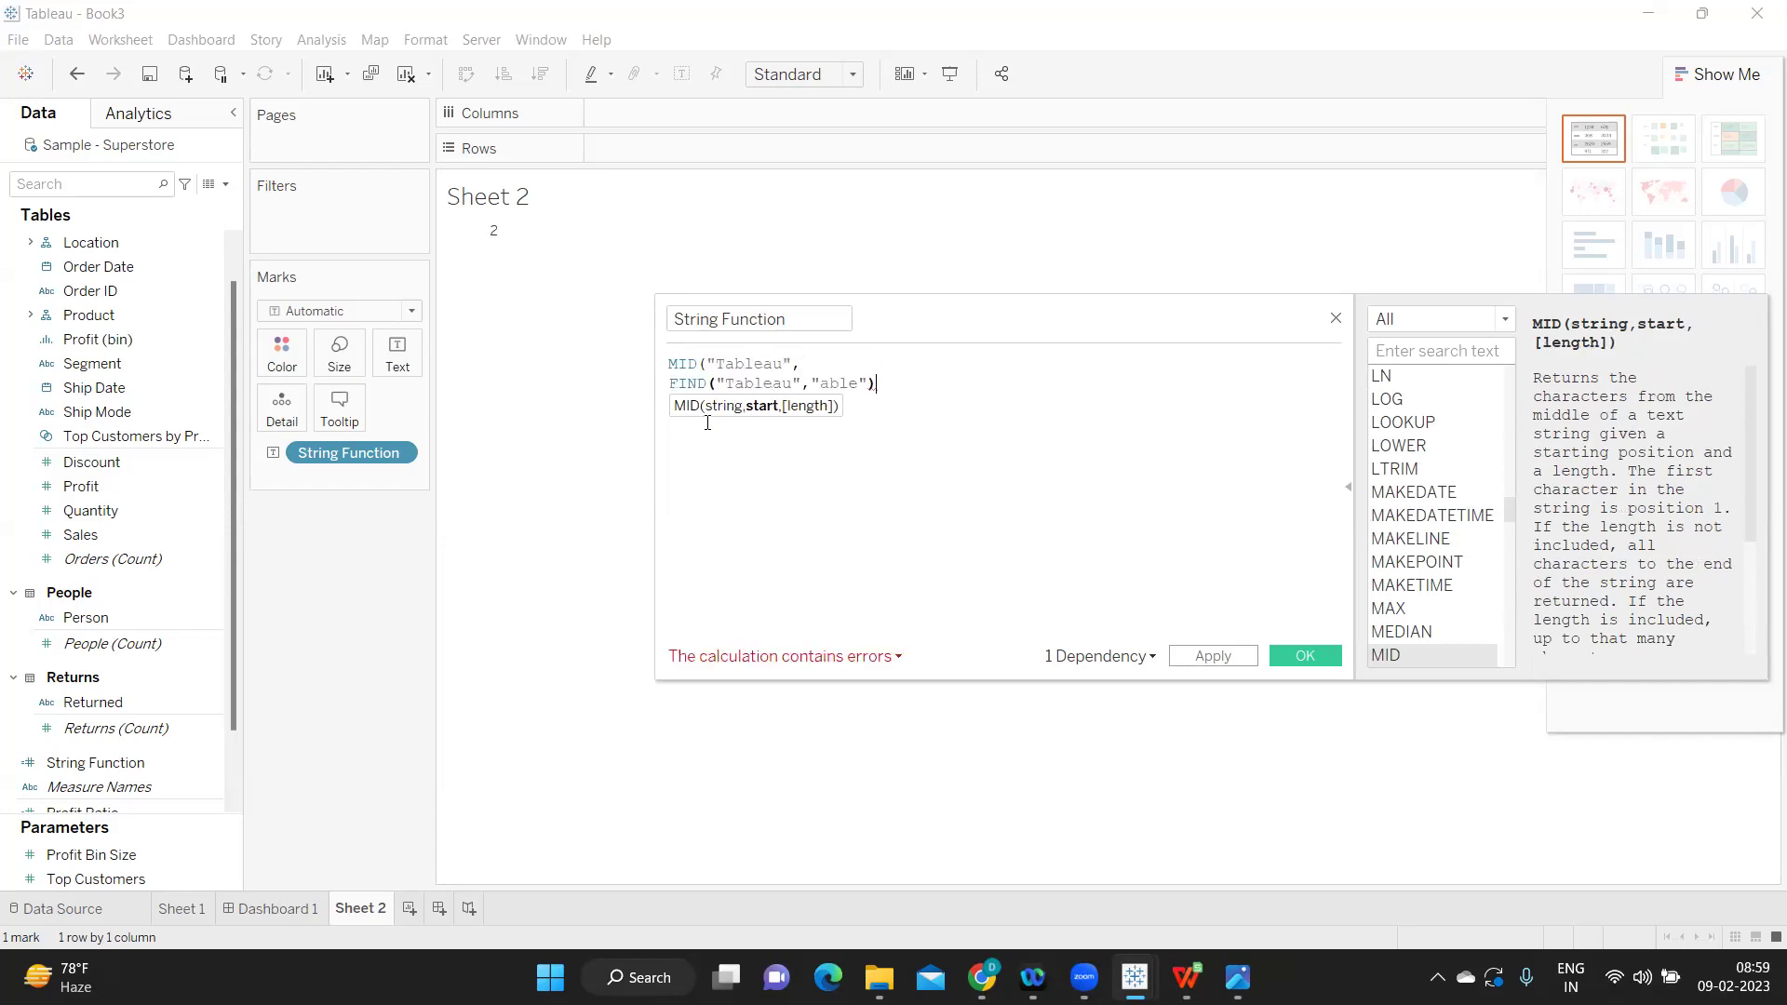
click(671, 383)
drag(671, 384, 878, 382)
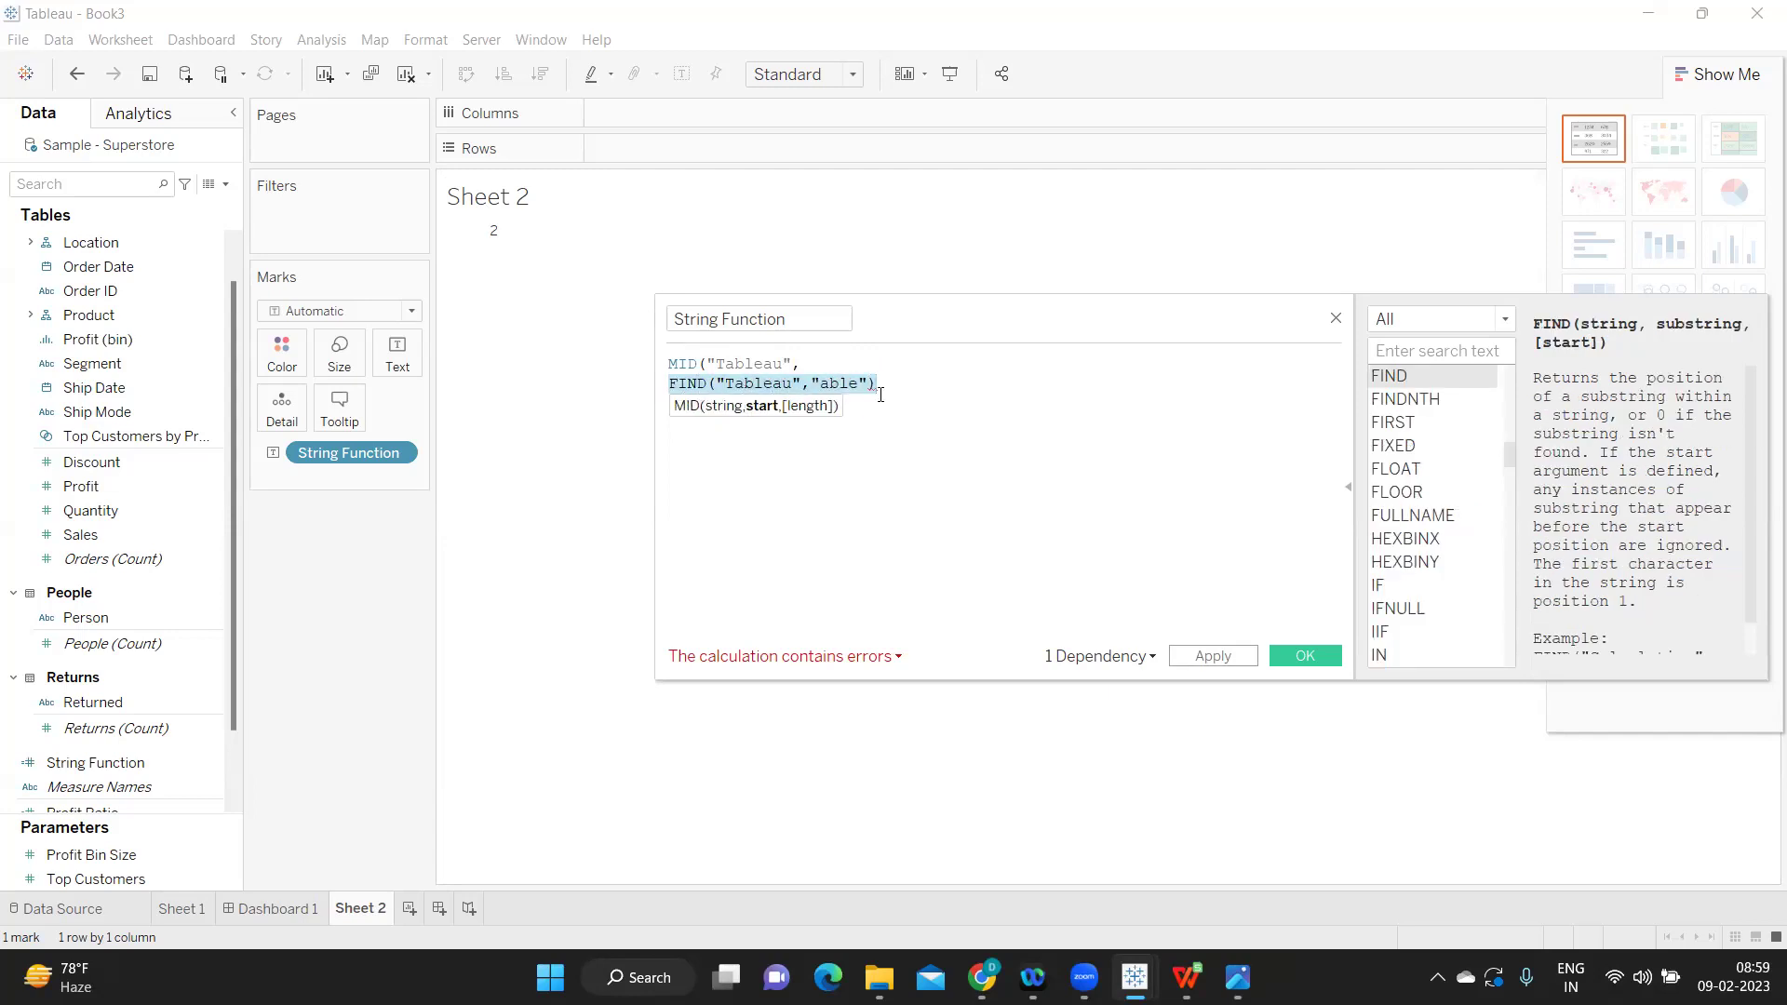
click(901, 389)
click(738, 387)
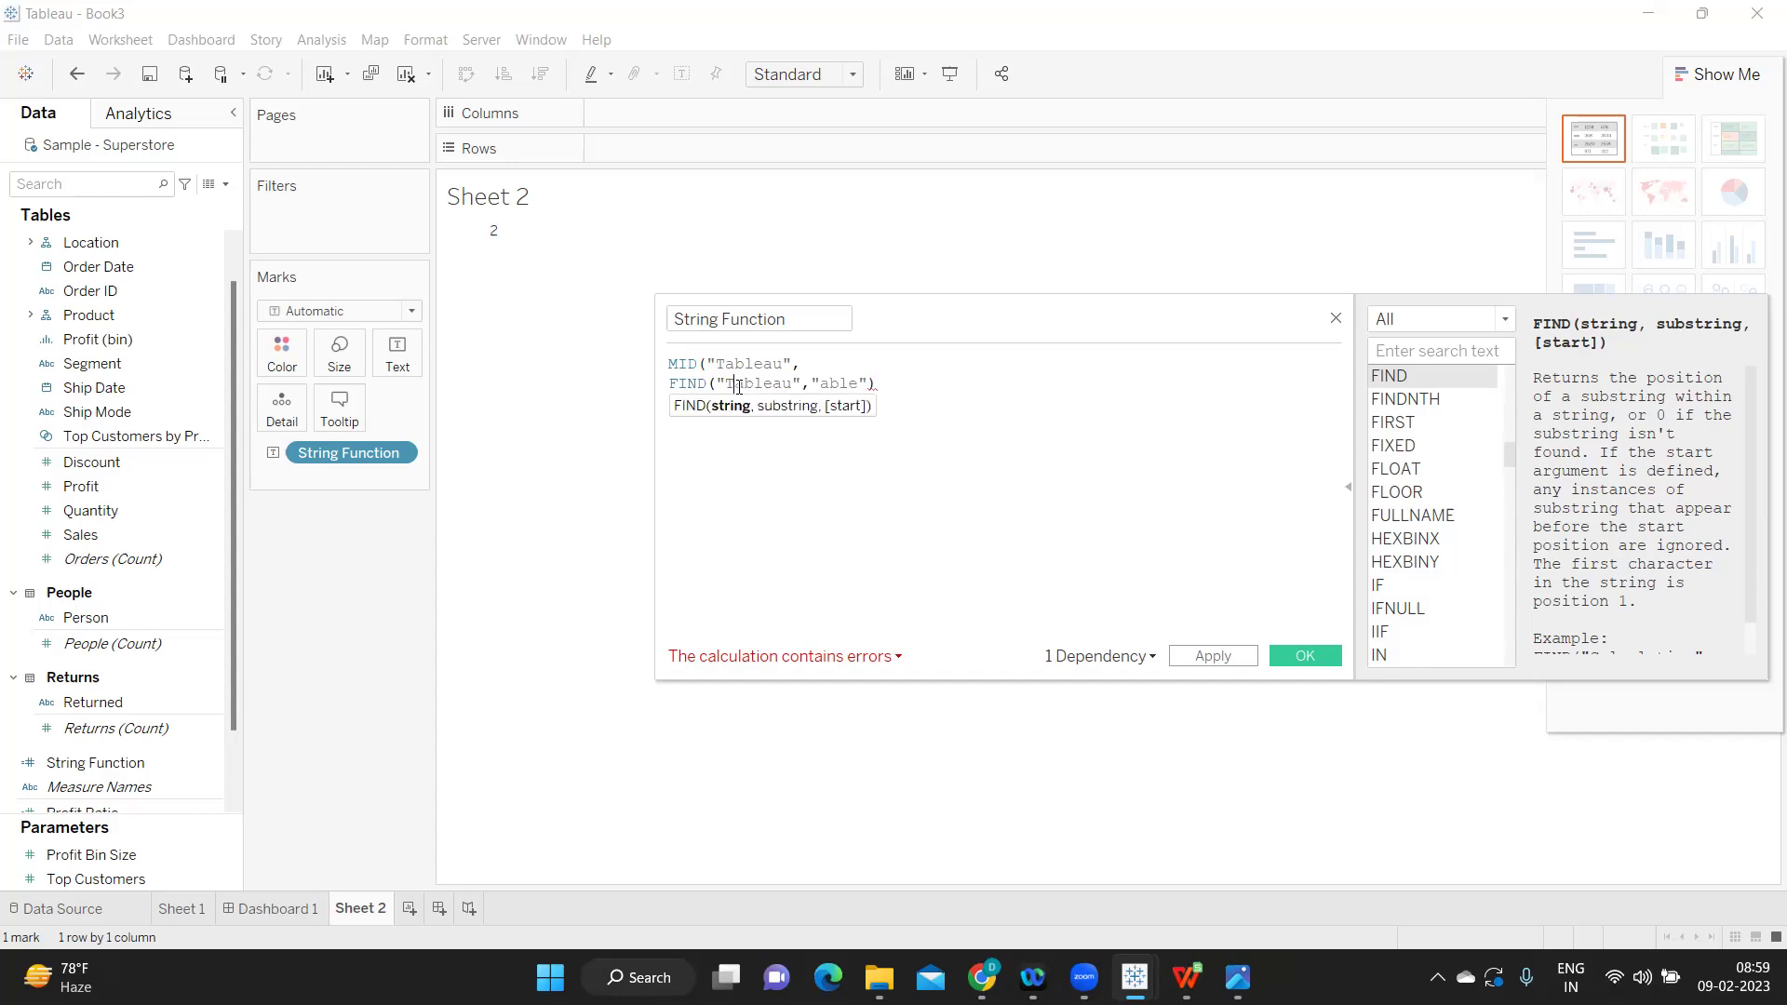
click(878, 383)
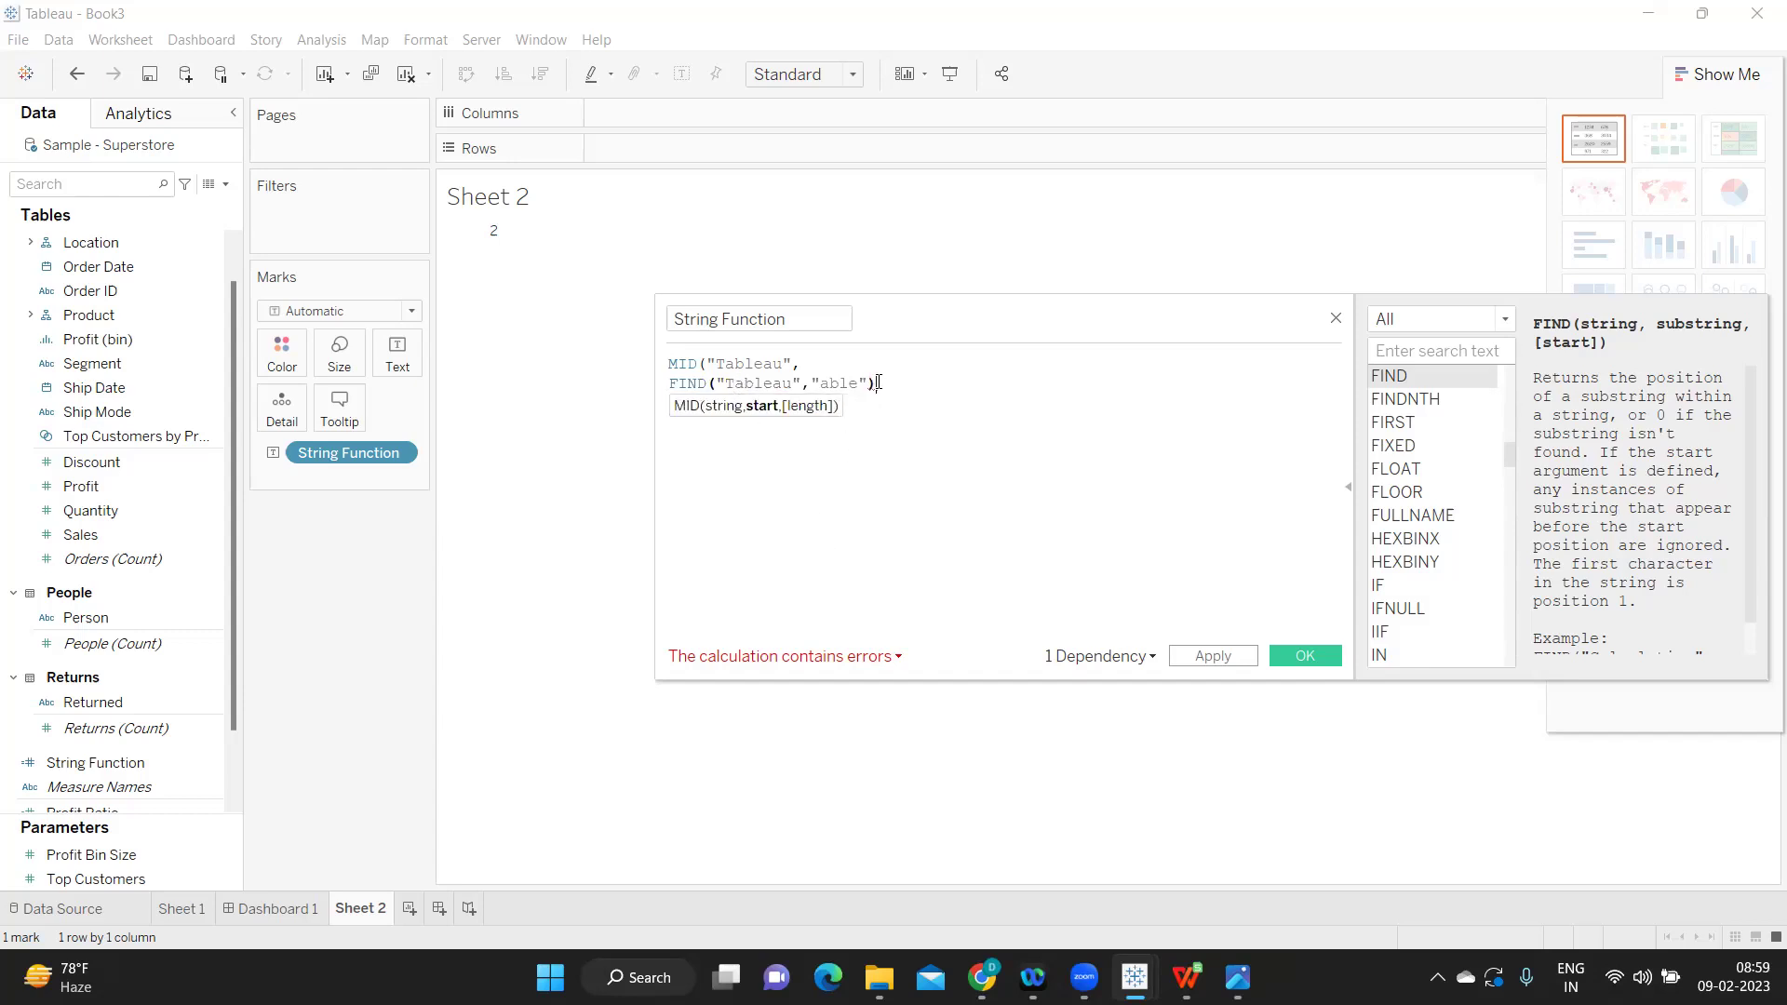
text(,4)
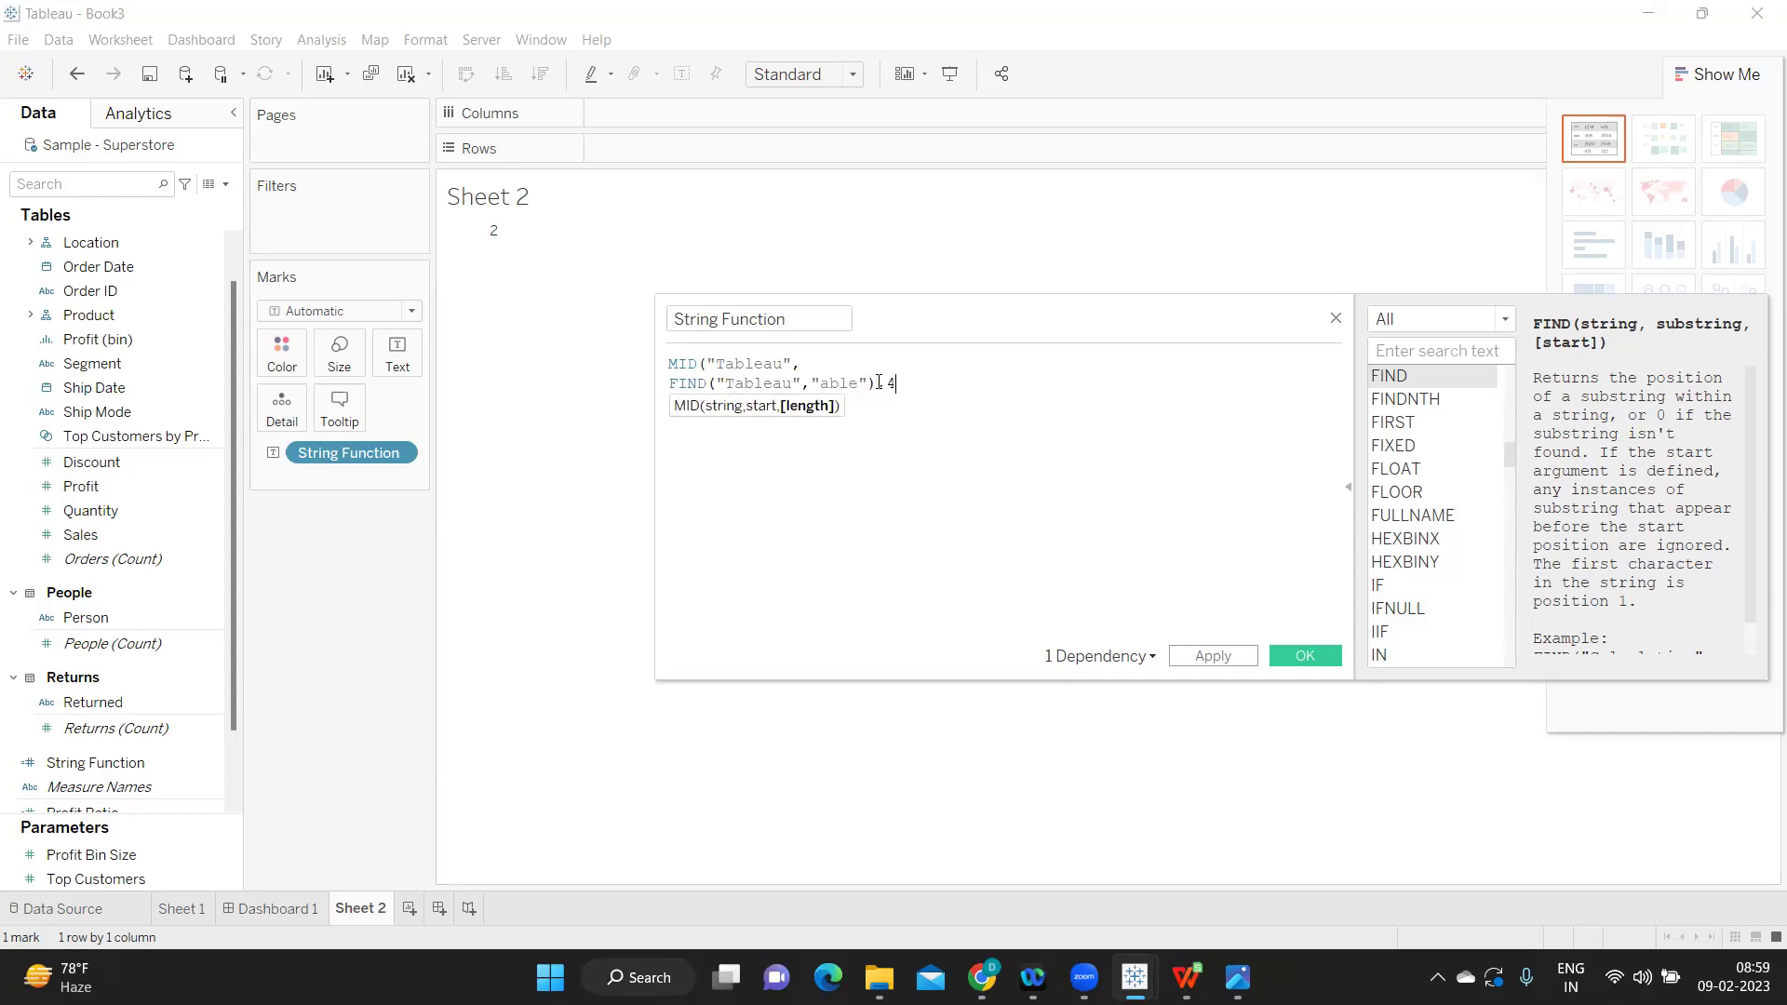
text())
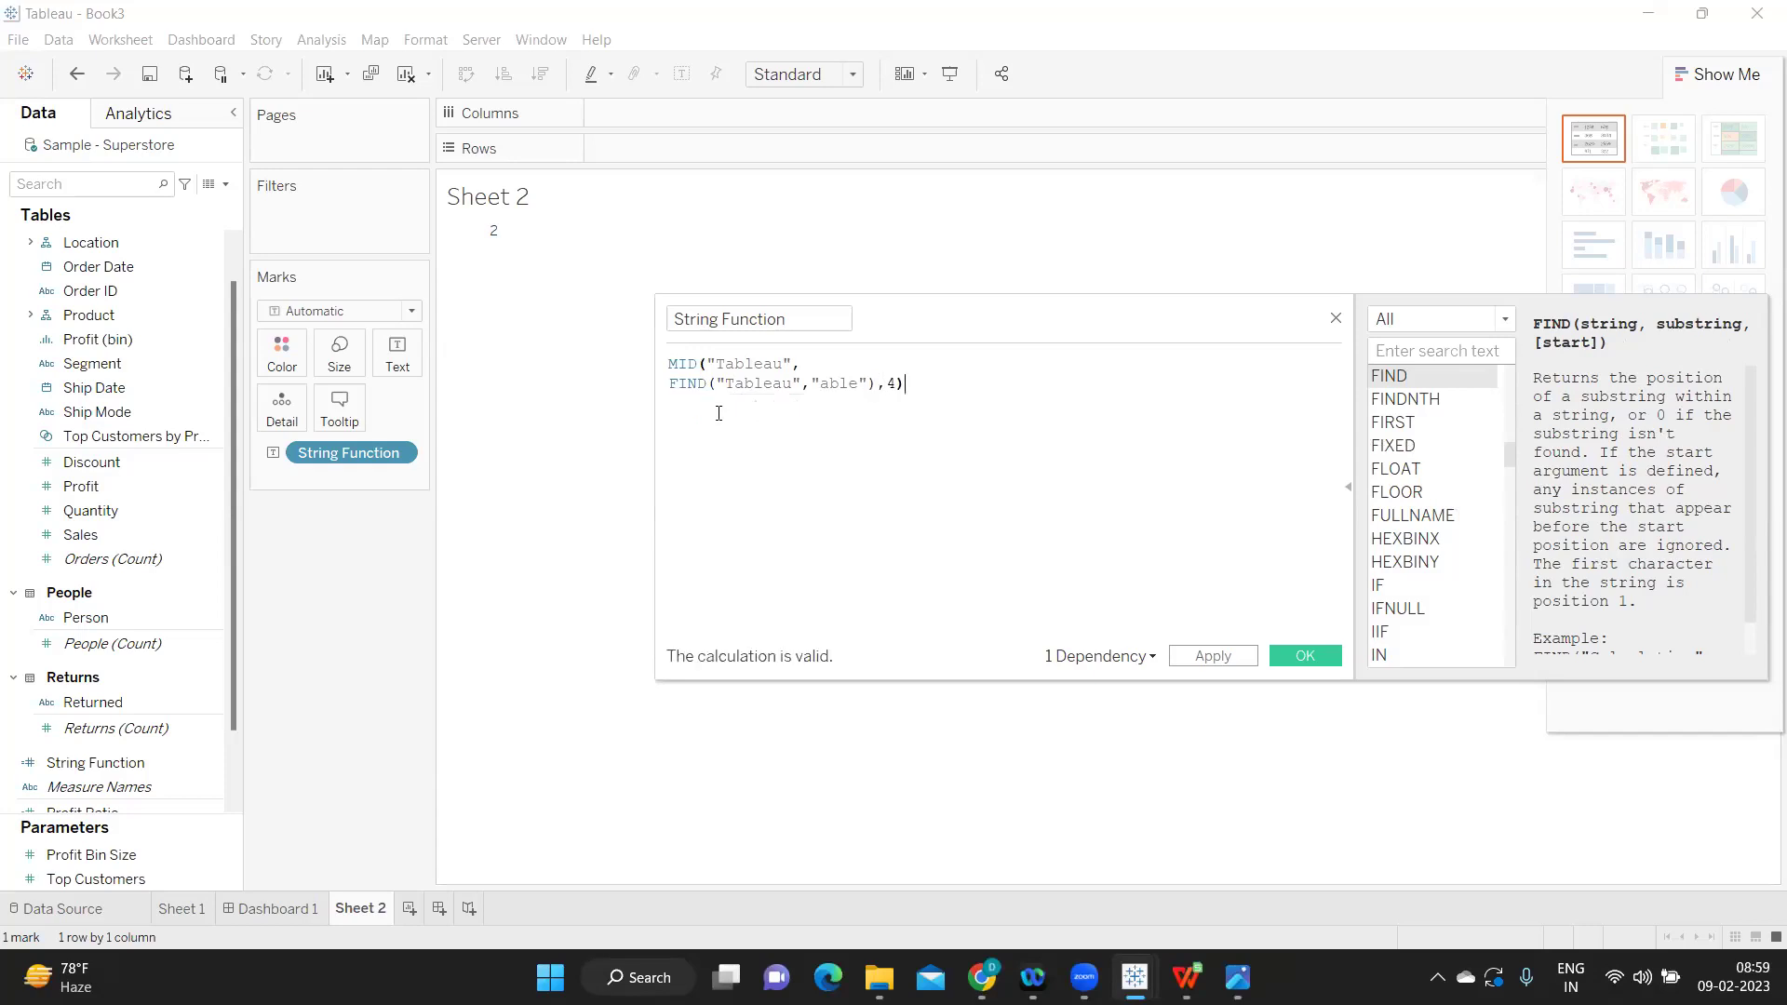
drag(733, 383, 776, 385)
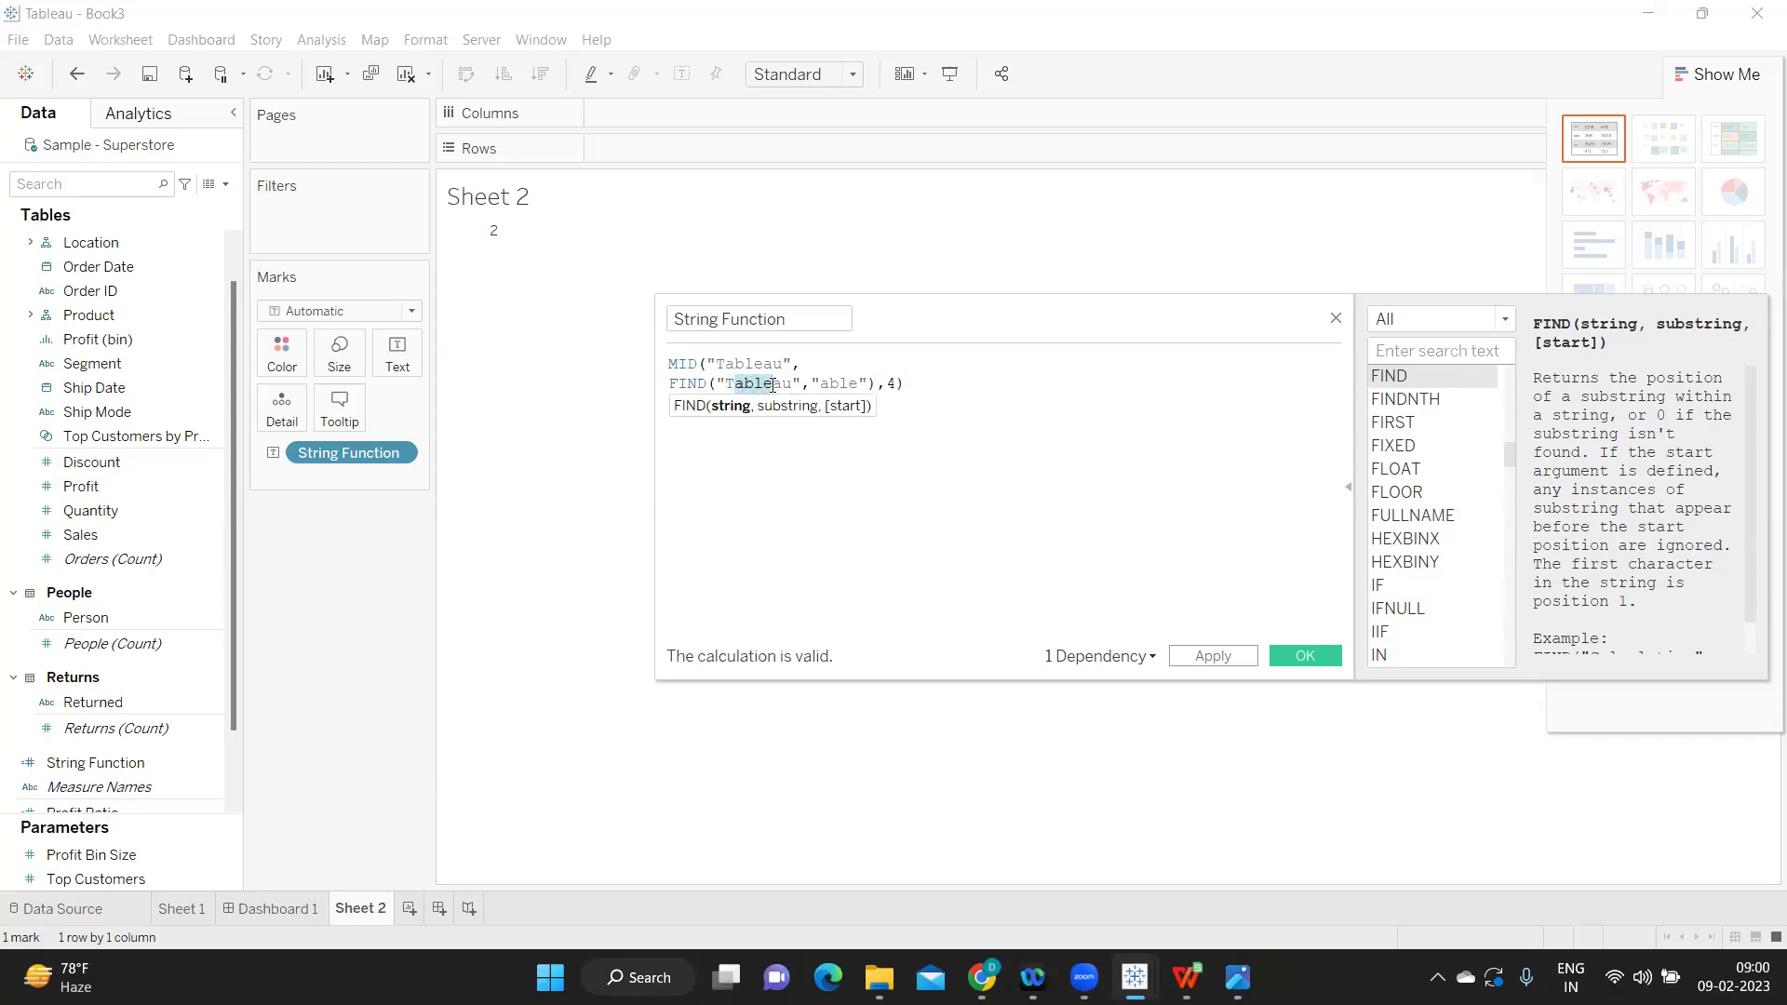
click(1213, 656)
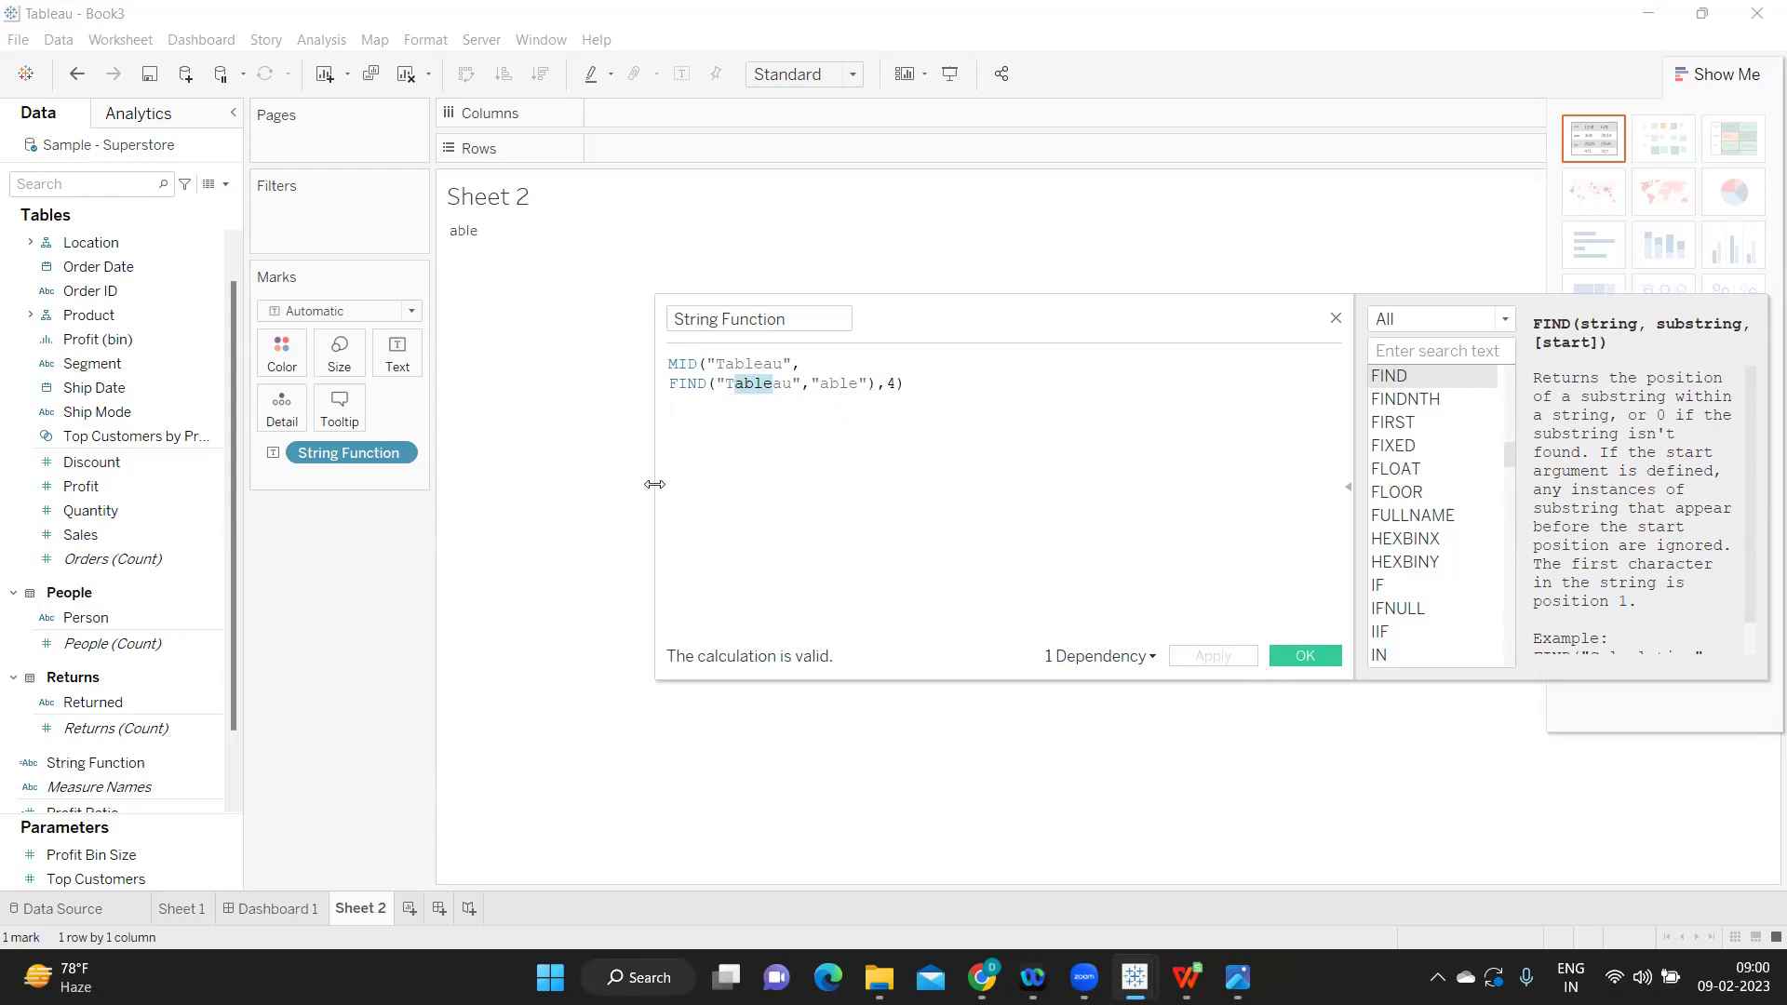
Step: In the spreadsheet, review the next Q1 row: input Tableau, output Tableau Developer
mouse_move(483, 239)
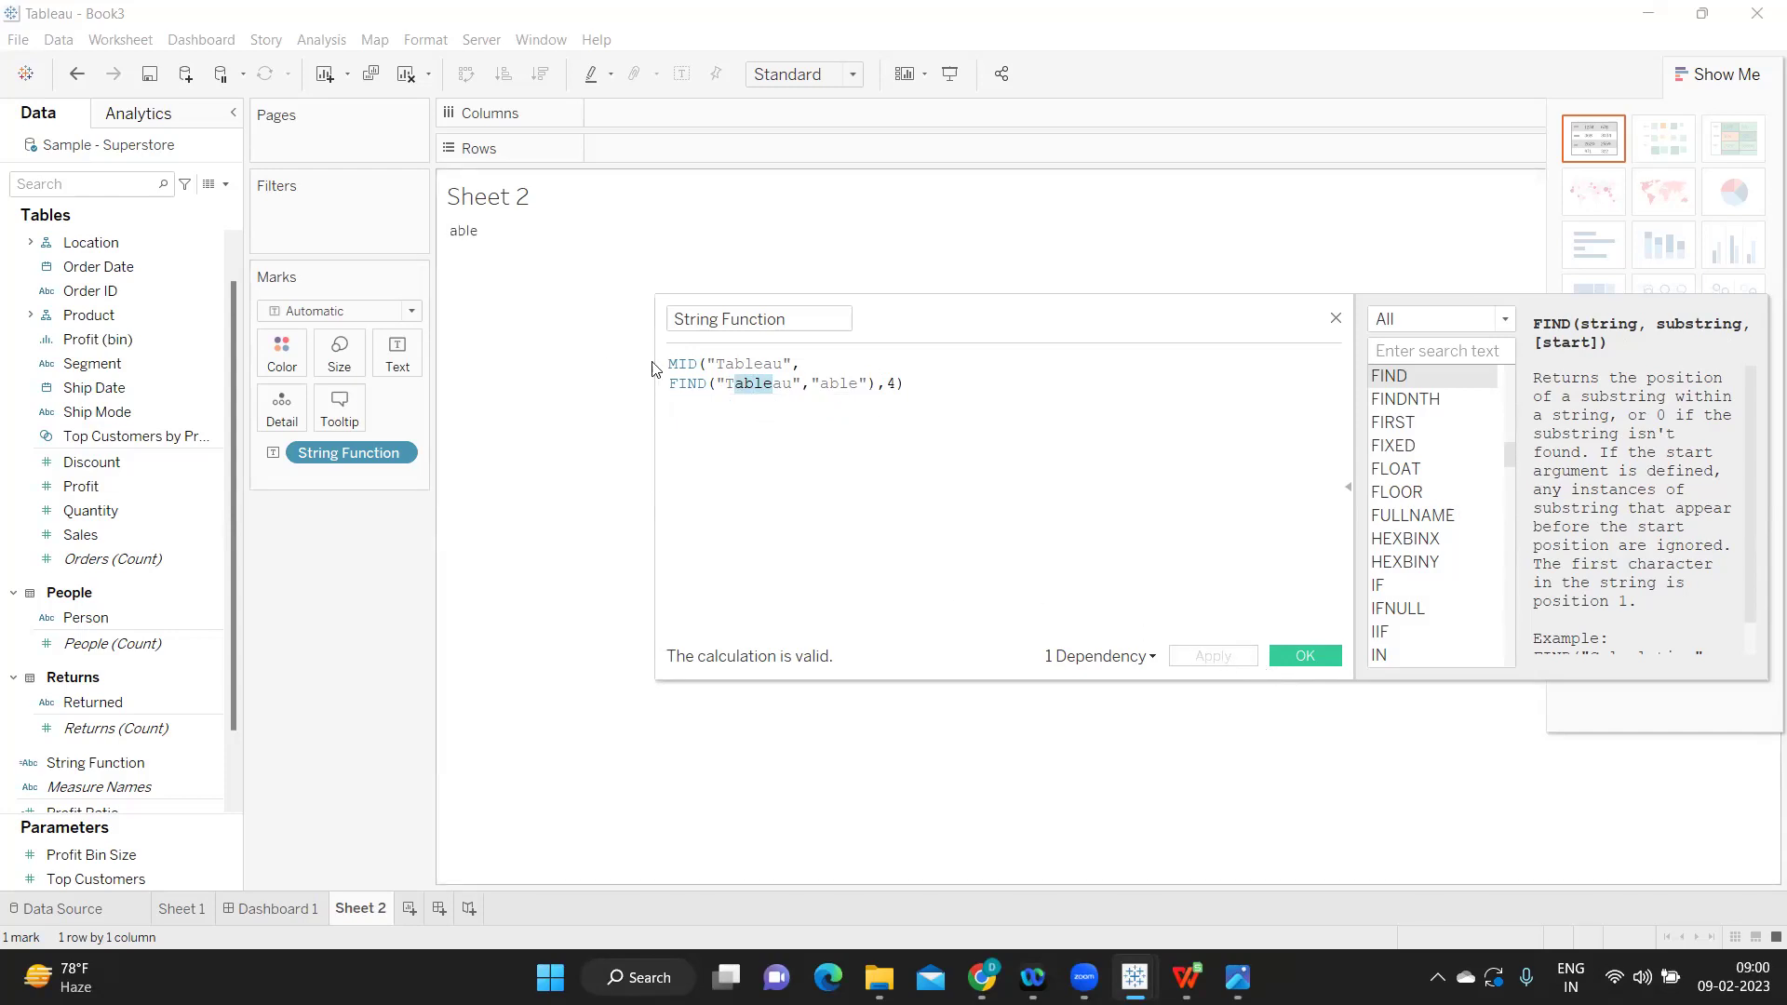
drag(921, 384, 647, 369)
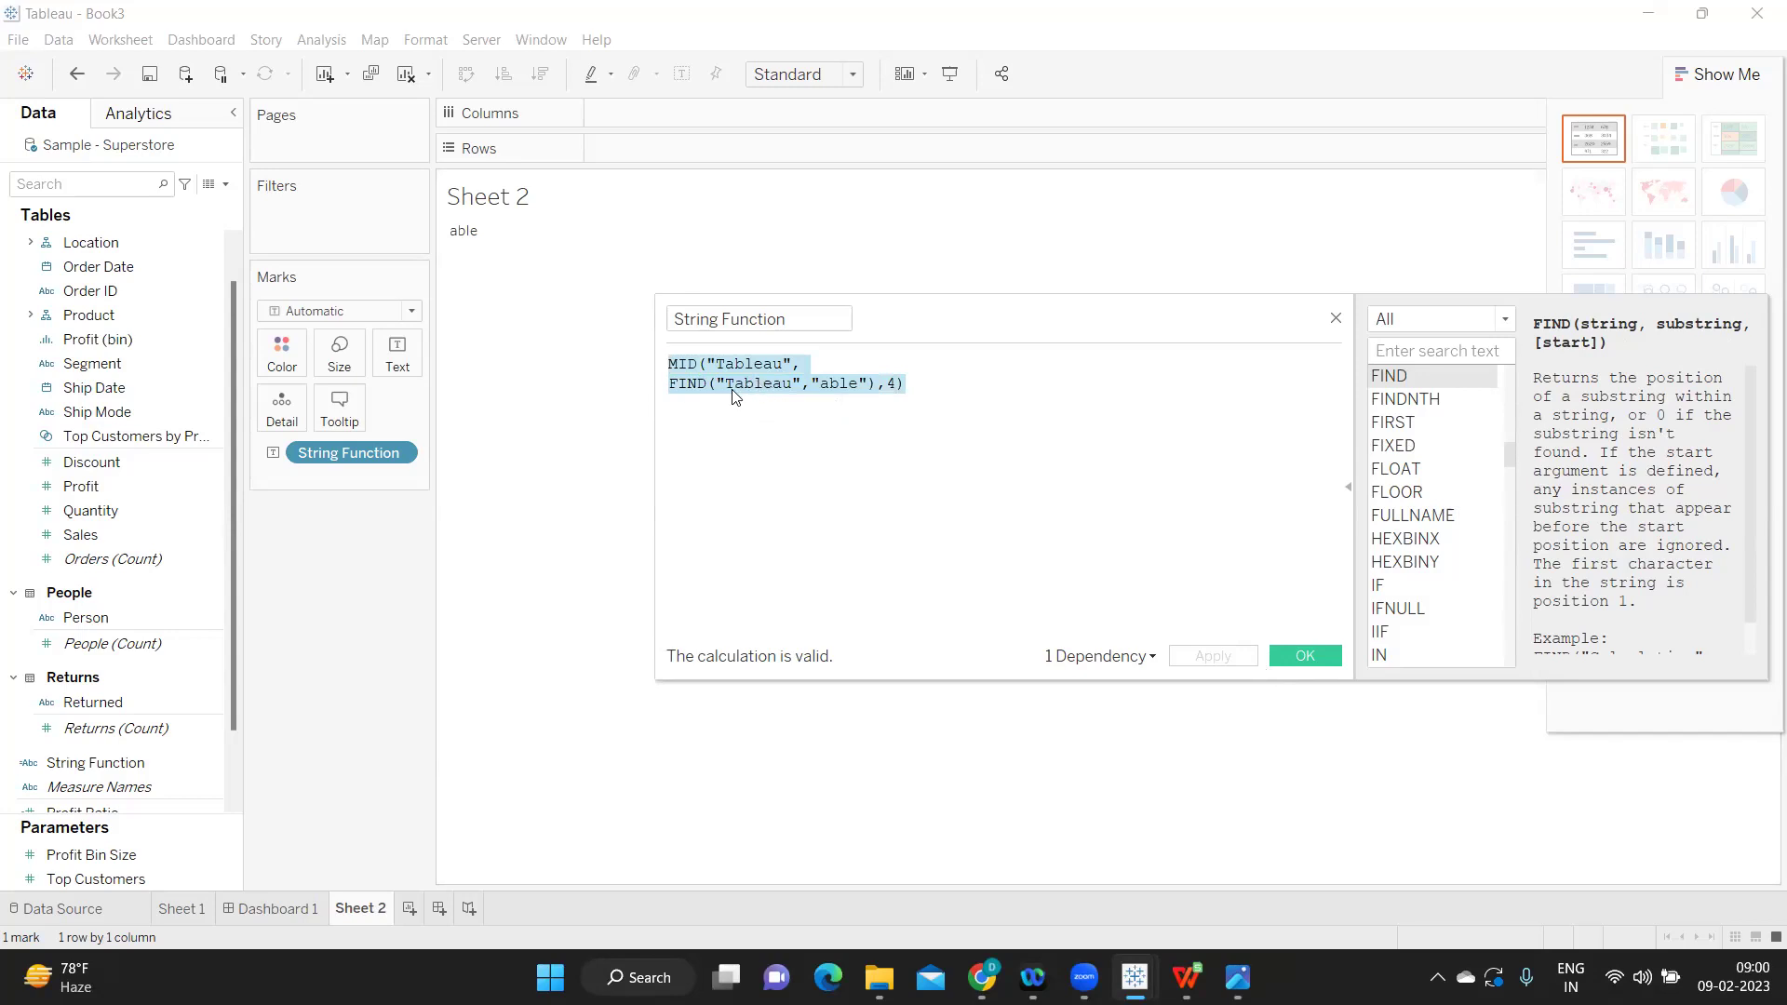
key(alt+Tab)
click(345, 419)
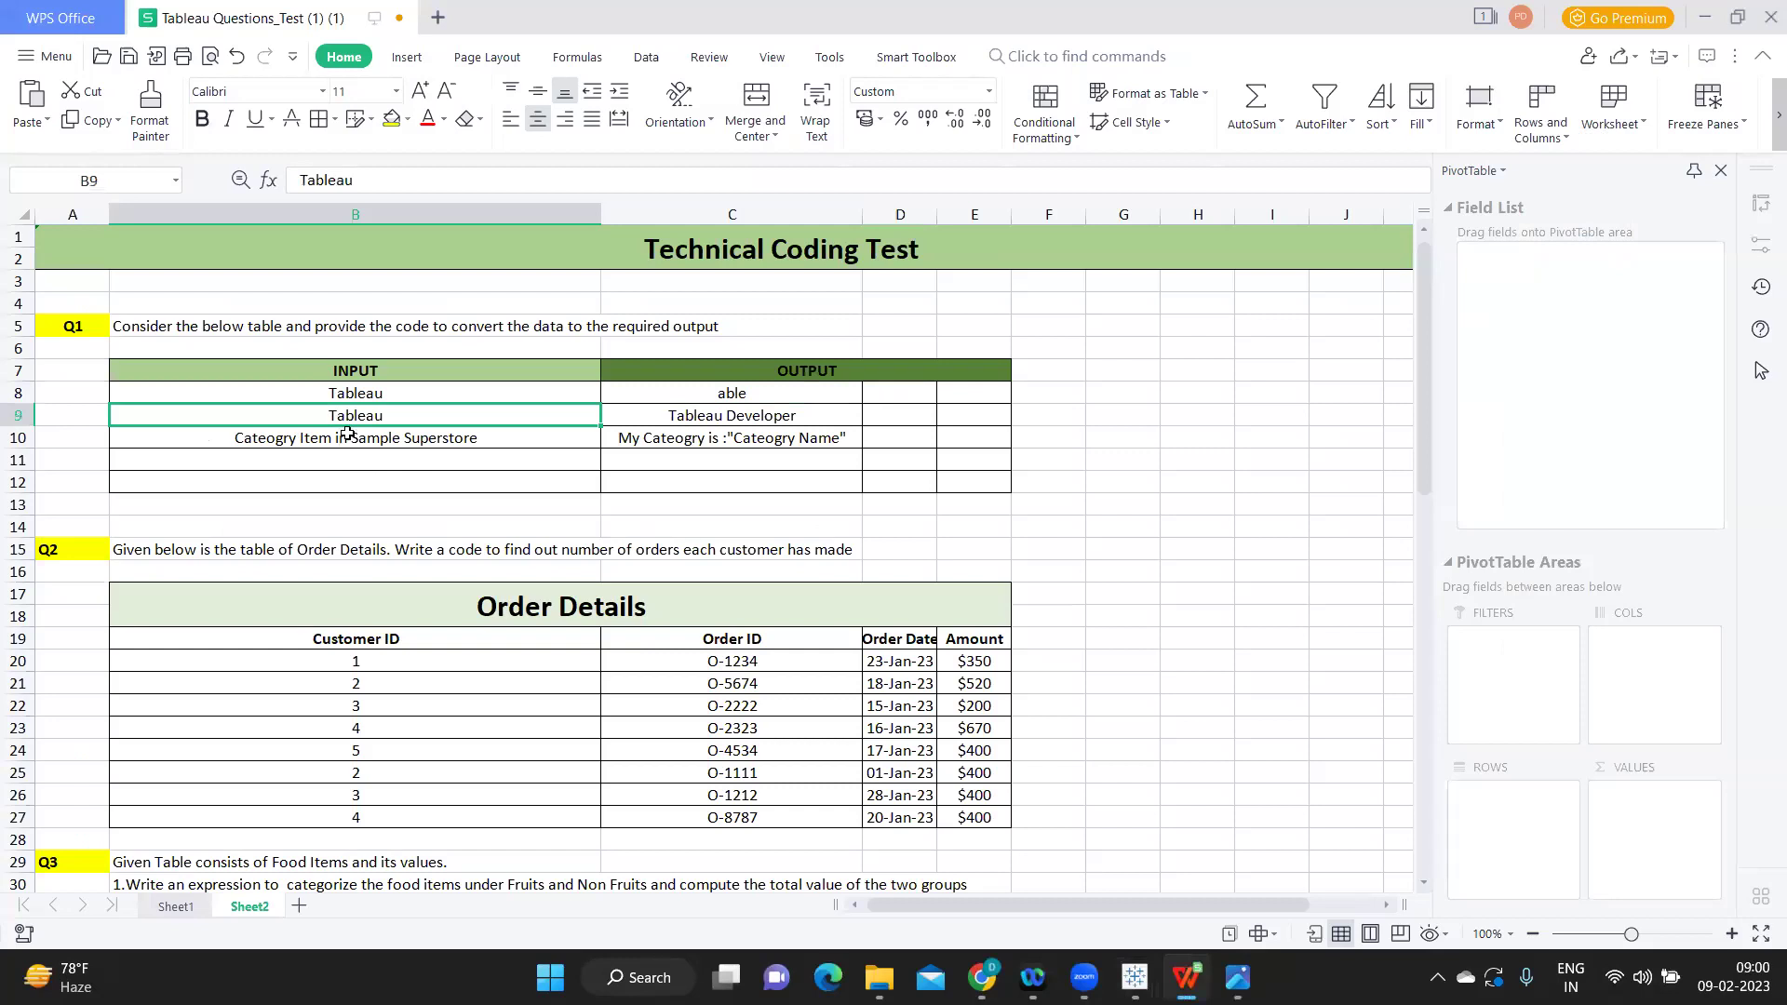
click(718, 420)
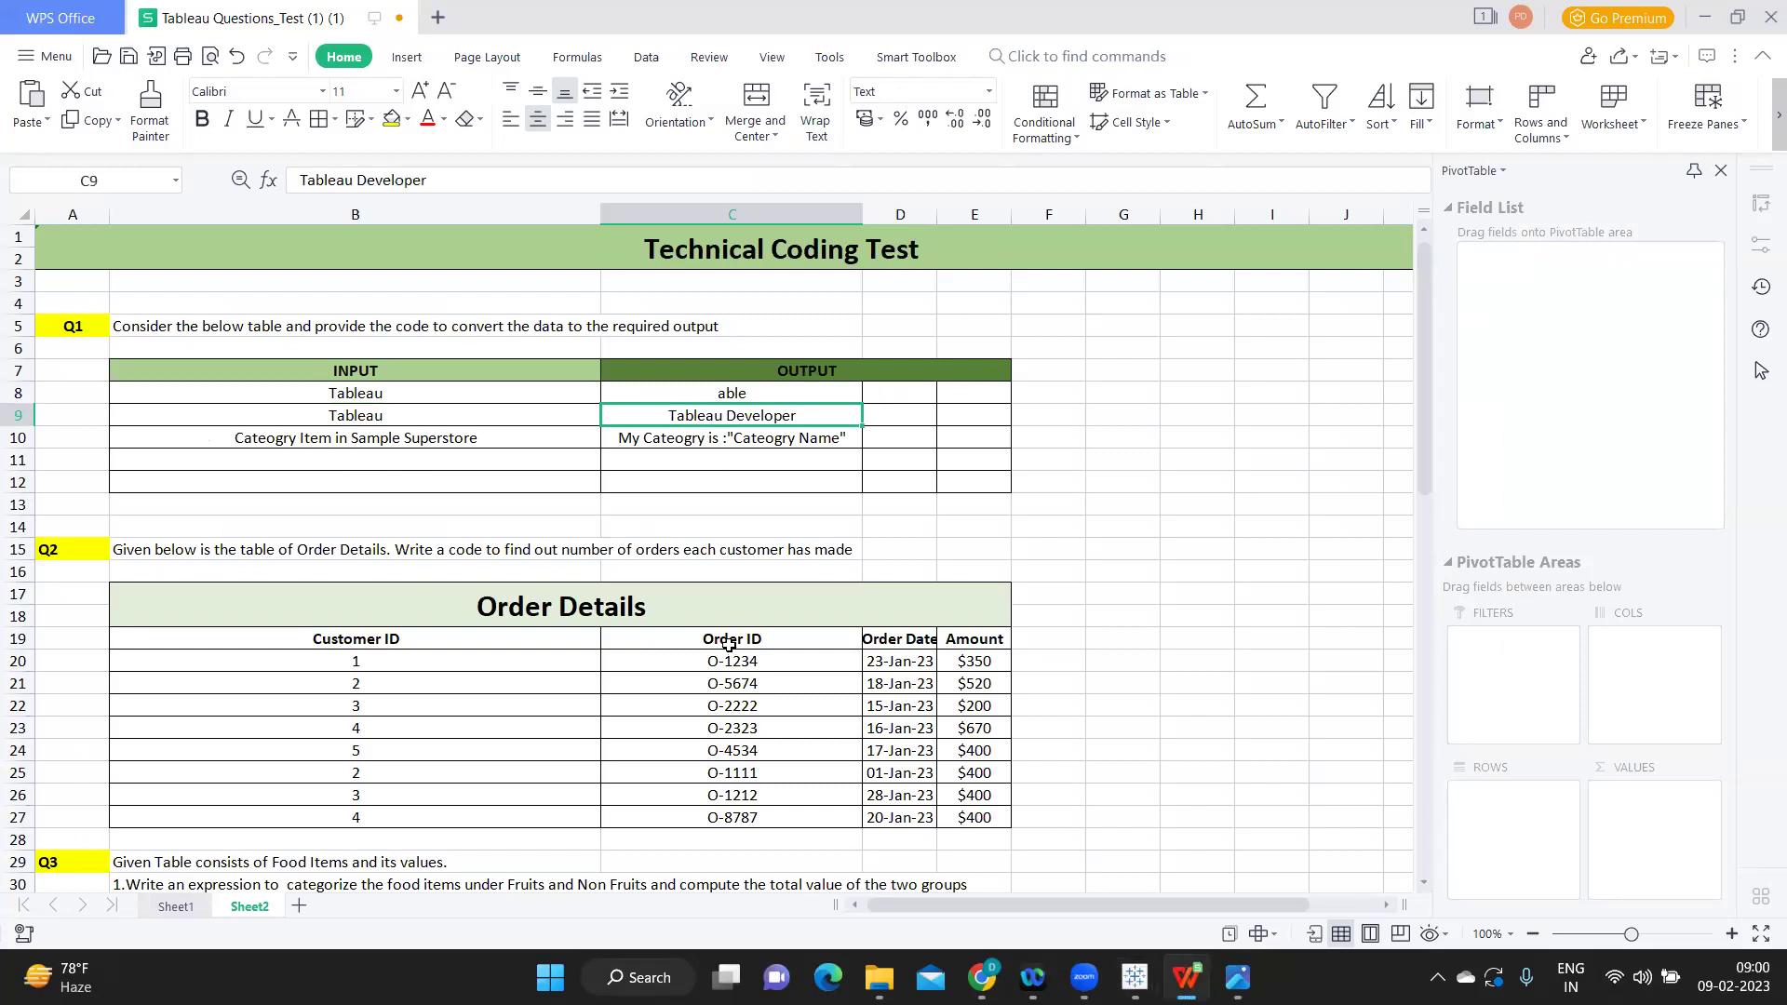
Step: Replace the formula with "Tableau" + "Developer" and apply it
key(alt+Tab)
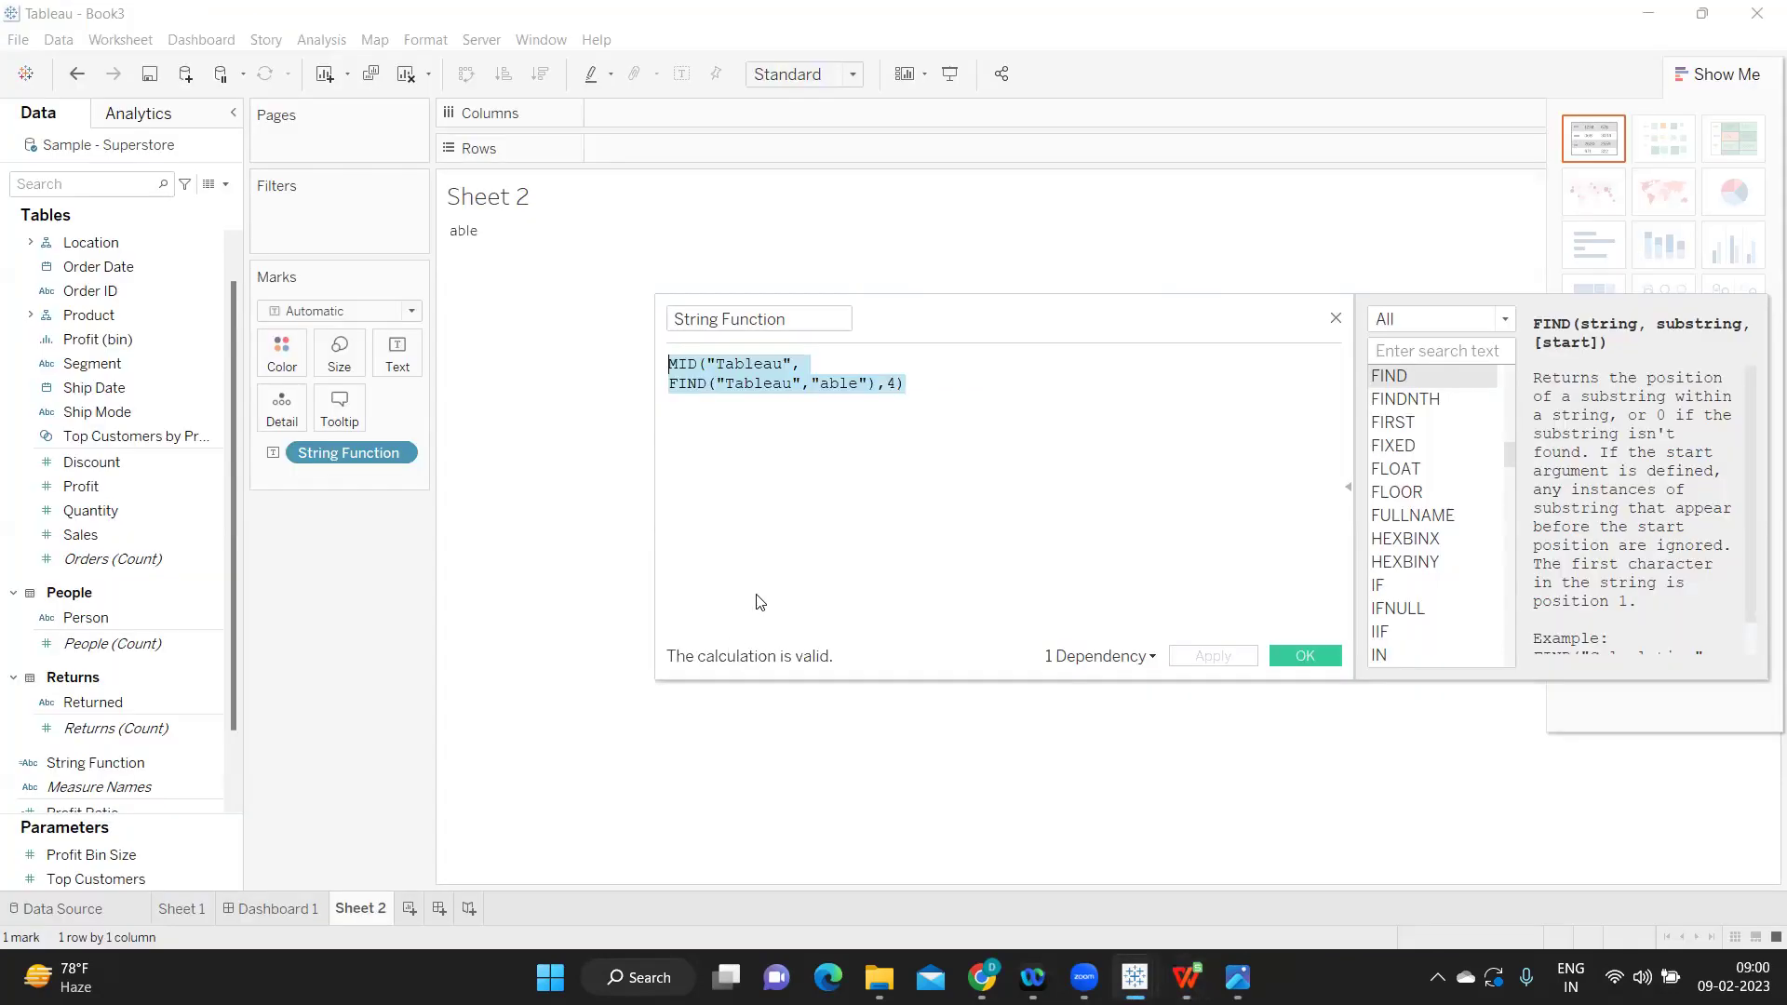
click(995, 381)
drag(995, 382, 540, 370)
key(Delete)
text(")
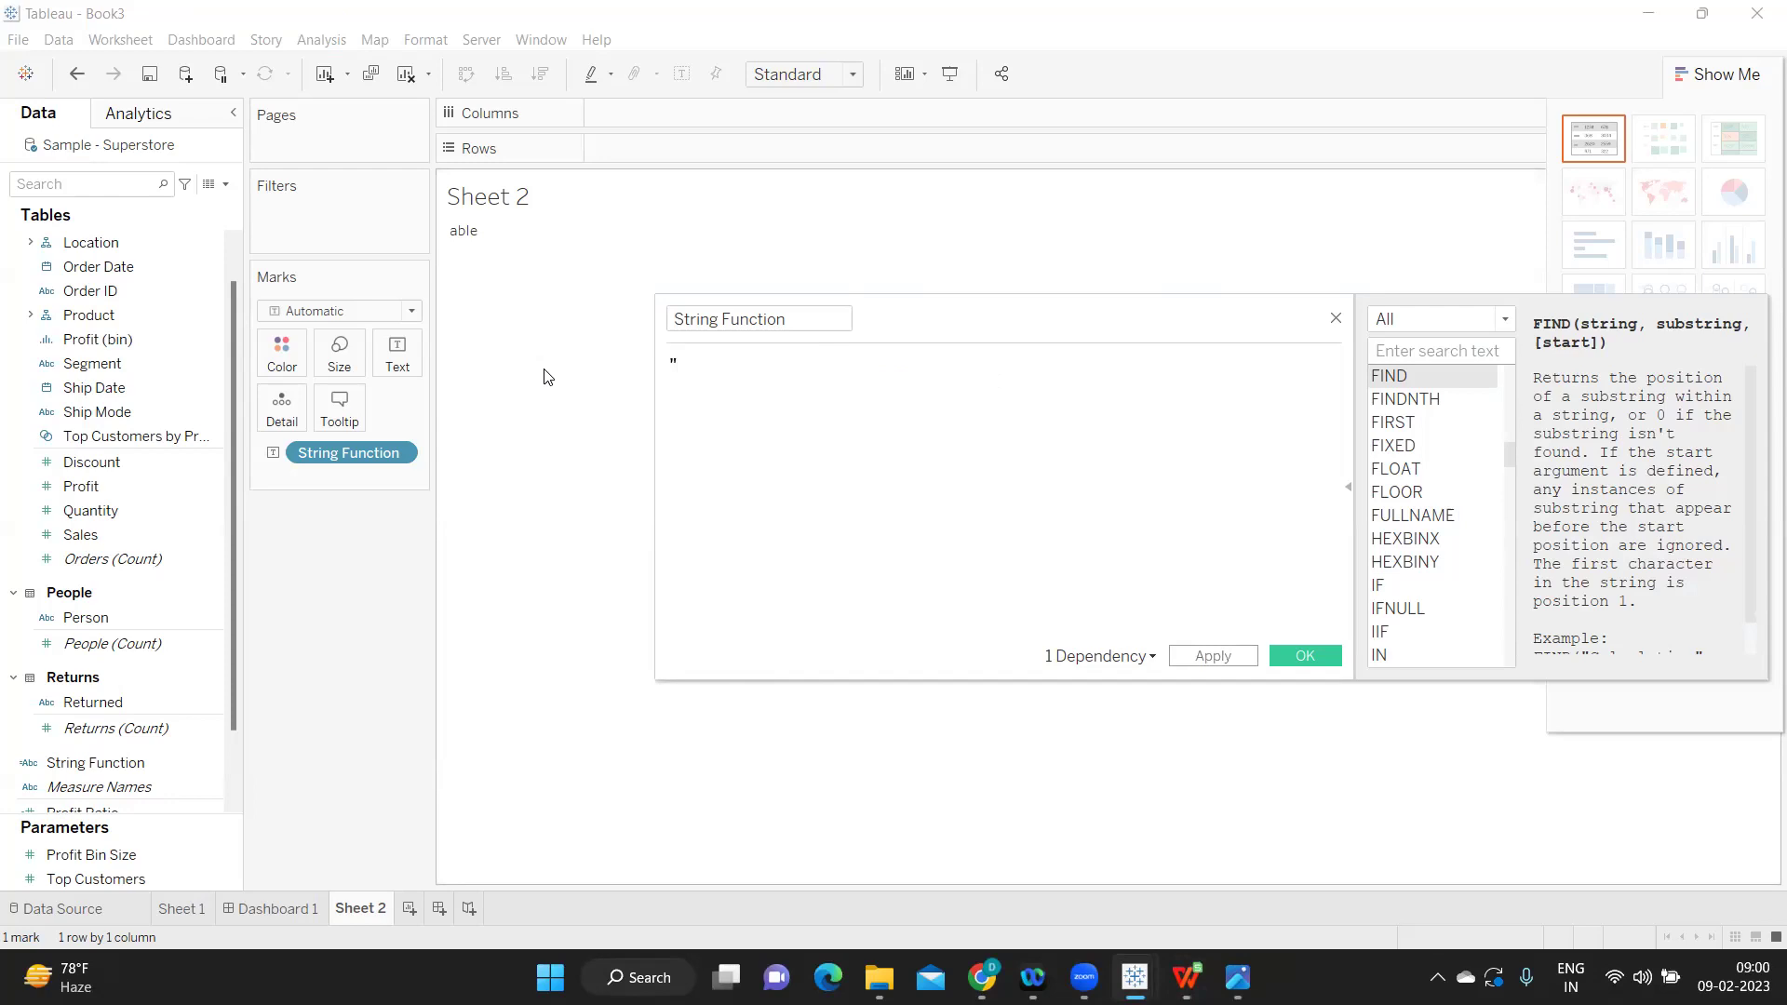
text(Tableau" + "Developer")
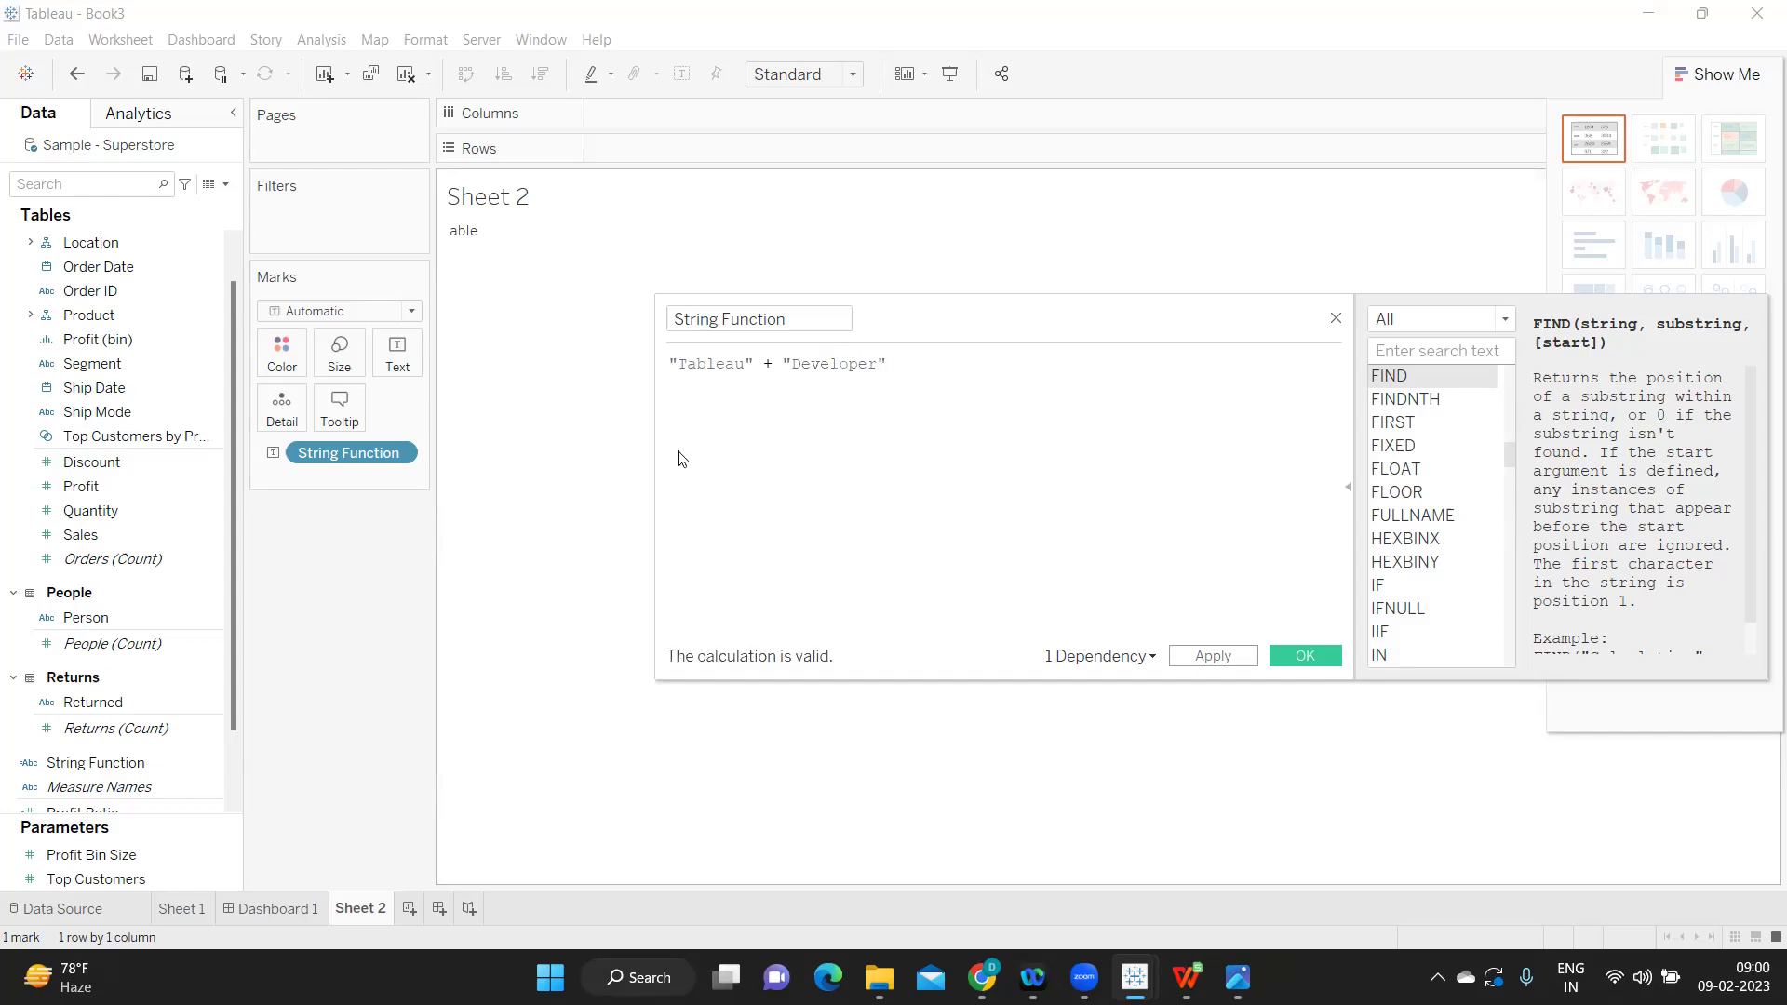
click(1203, 655)
Step: Widen the result column and add a space after Tableau so it reads Tableau Developer
mouse_move(490, 233)
drag(503, 229, 651, 229)
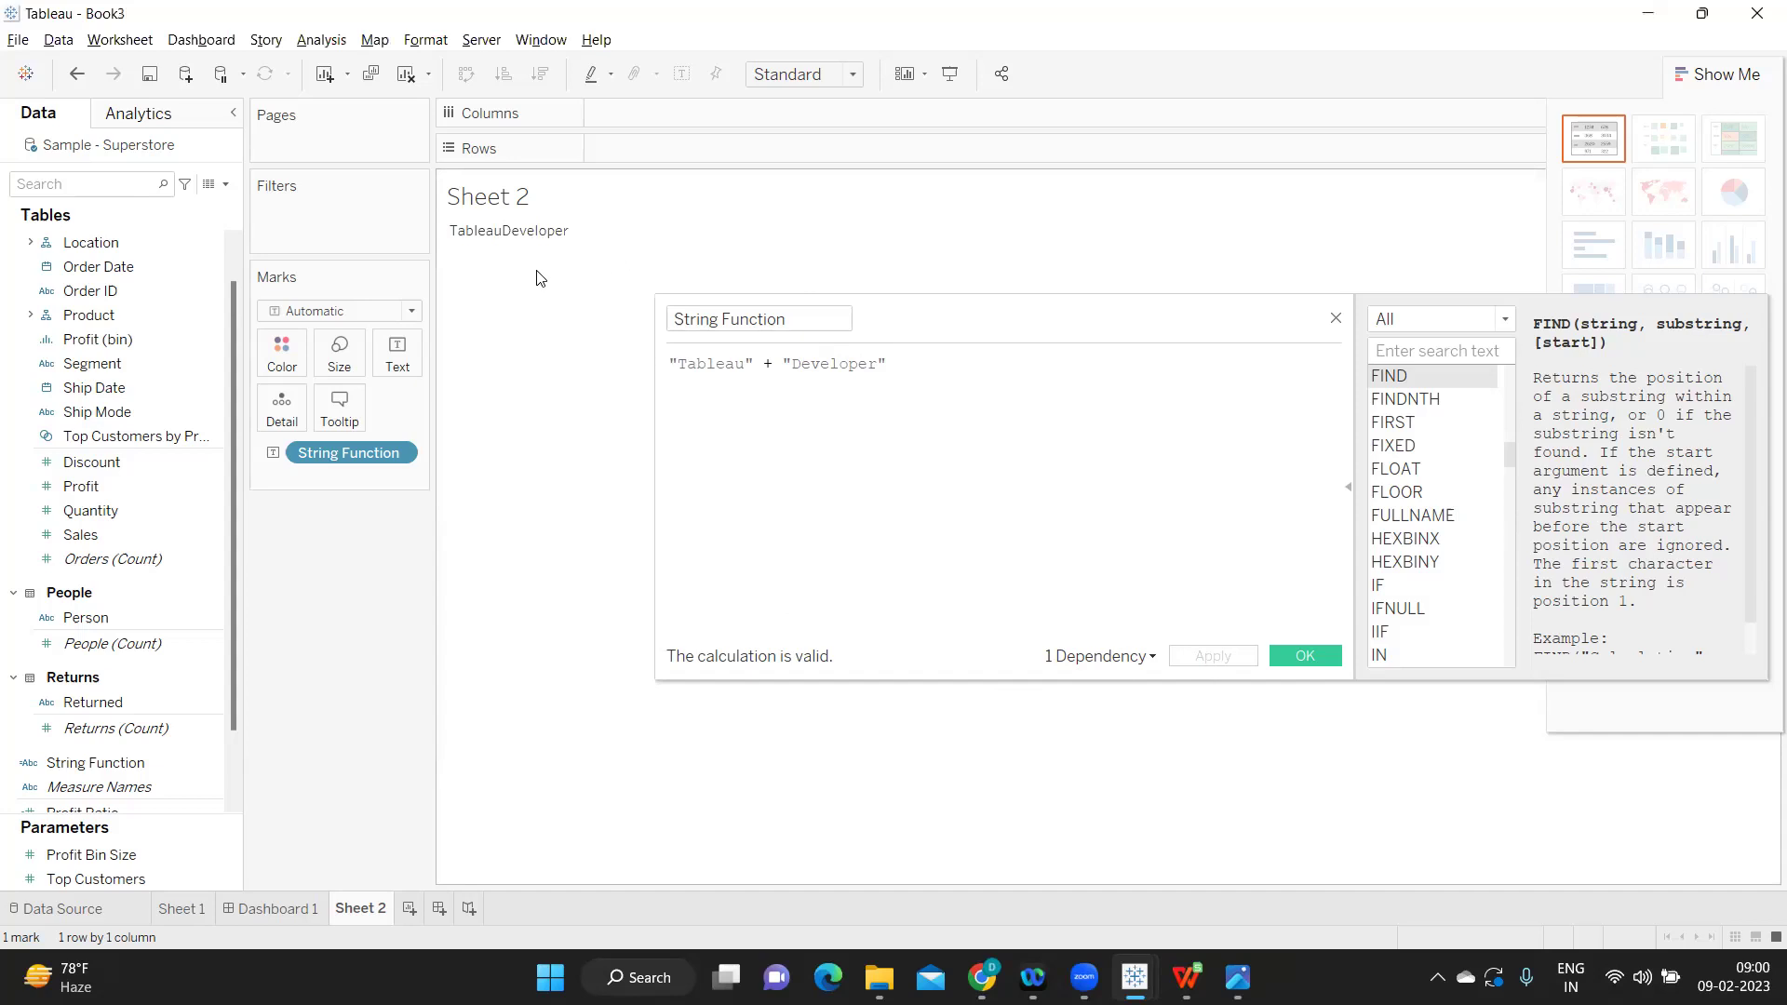
click(748, 363)
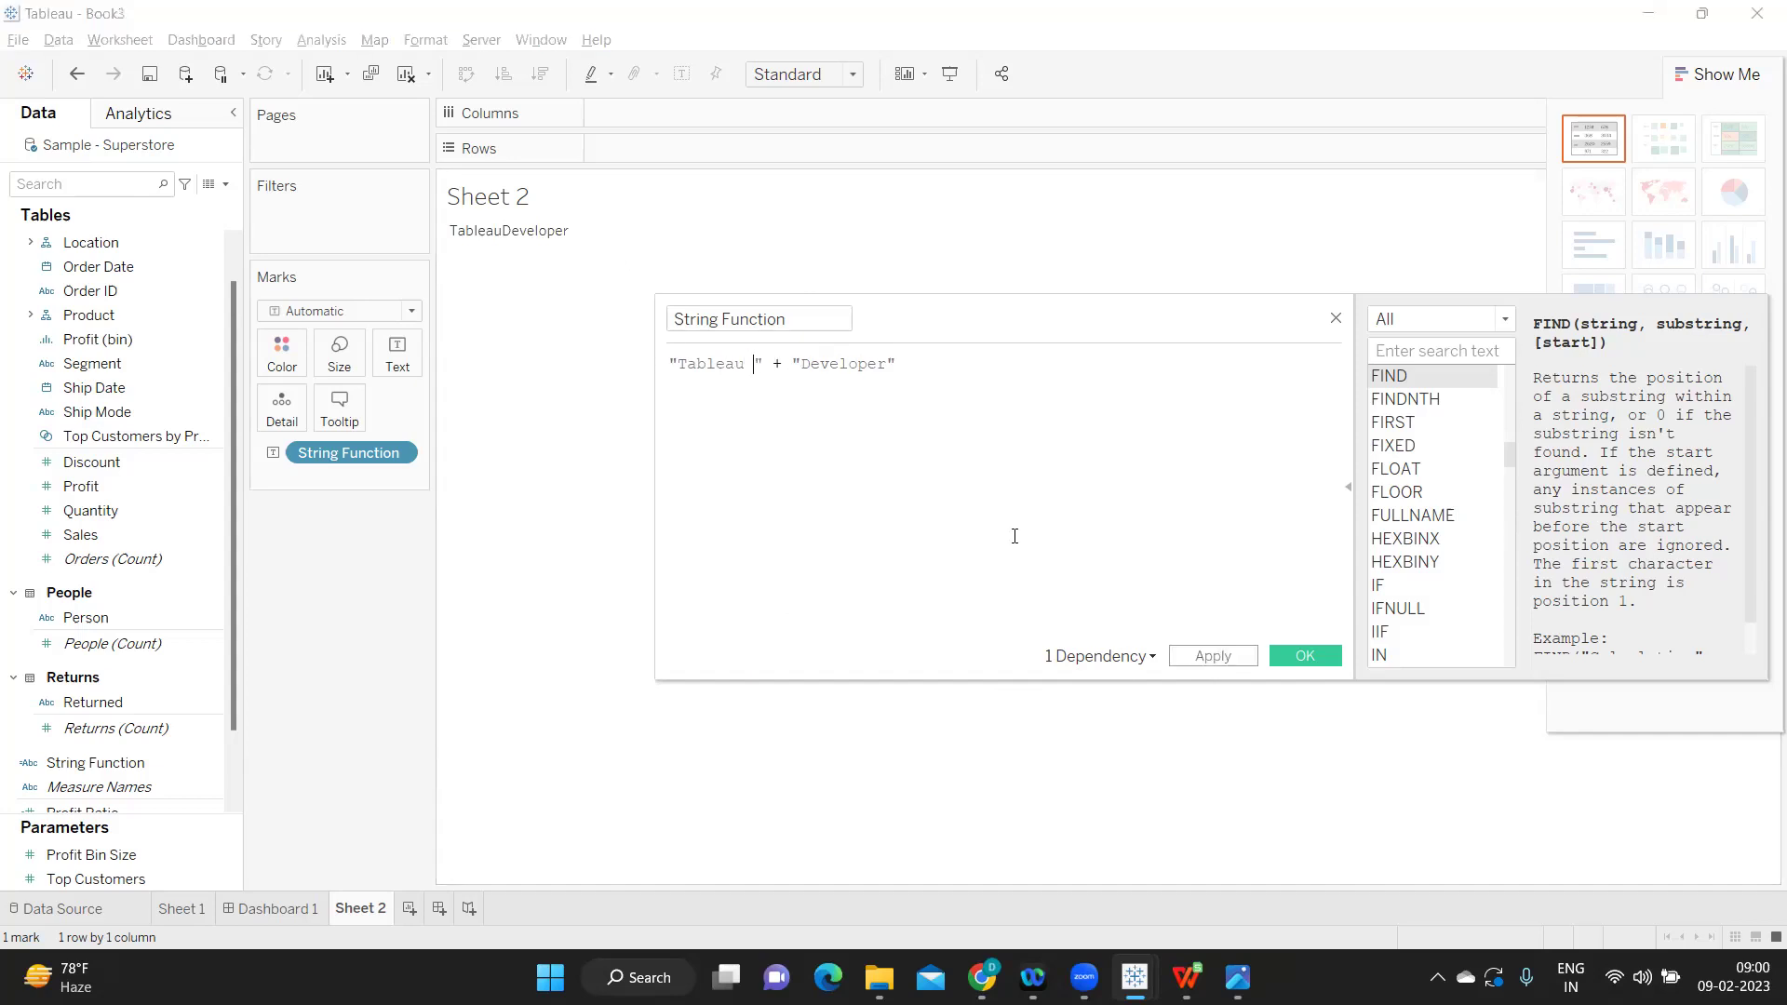
click(1211, 656)
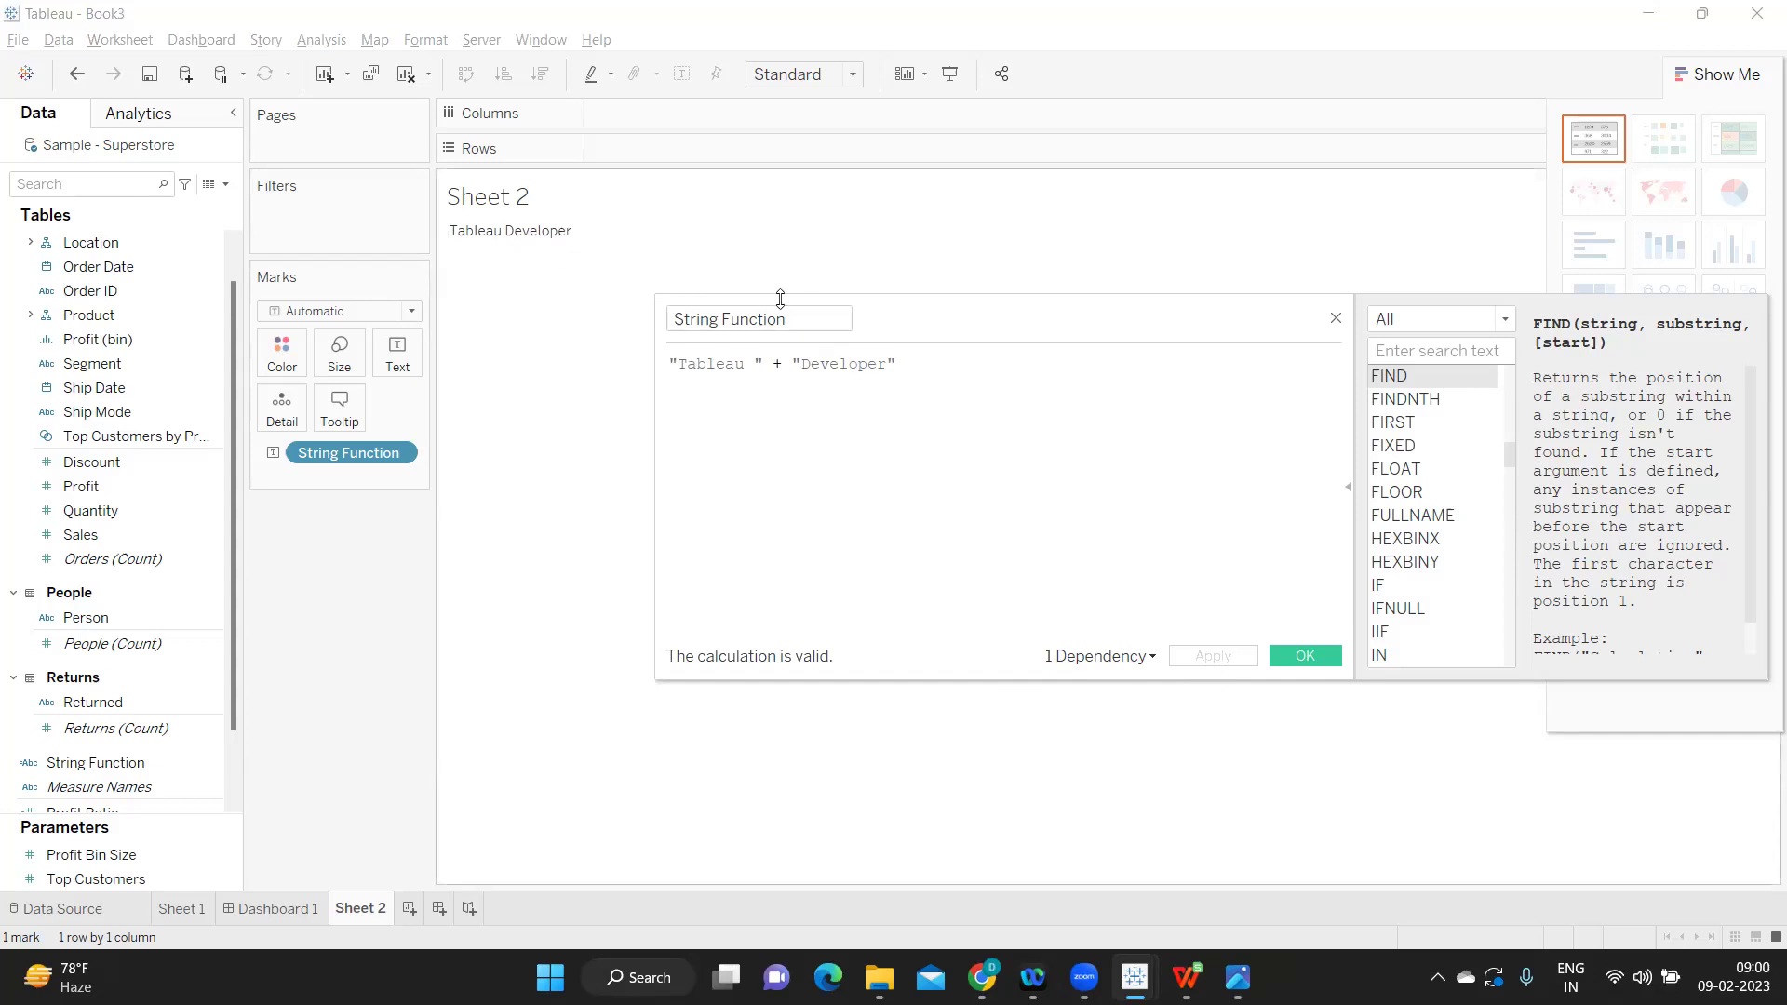
Step: Replace the formula with a REPLACE("Tableau","u" function call
drag(914, 363, 596, 370)
key(Delete)
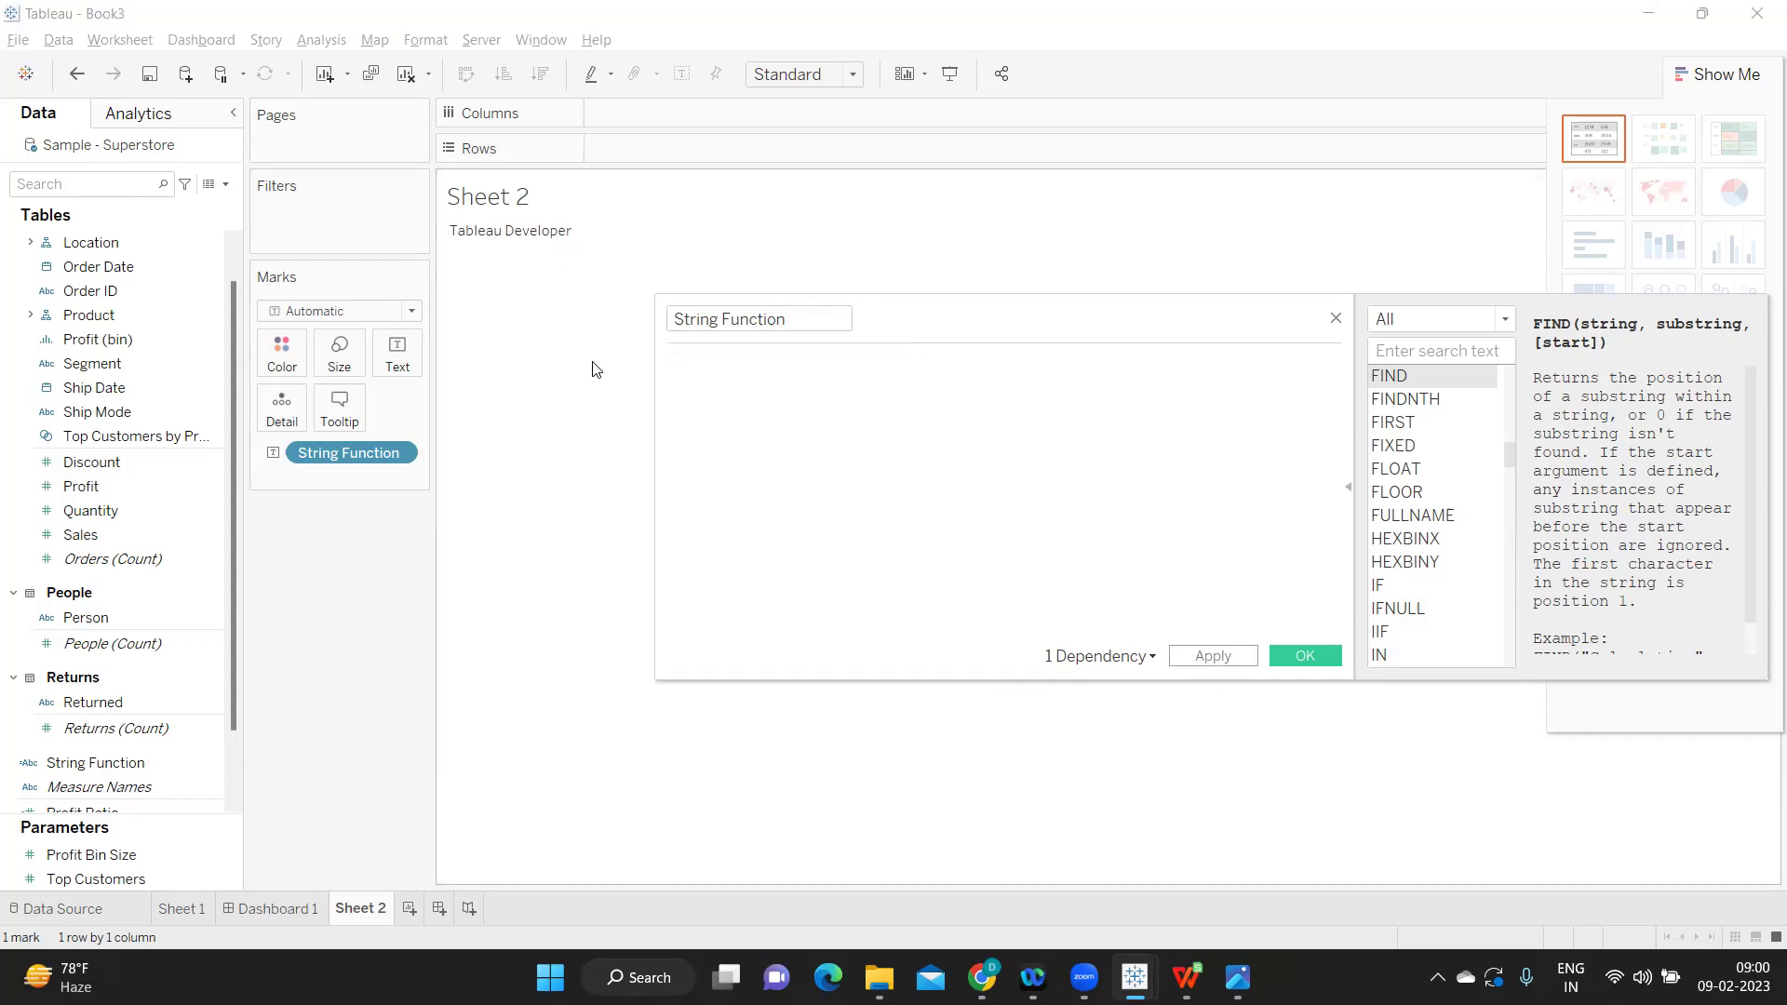
text(rep)
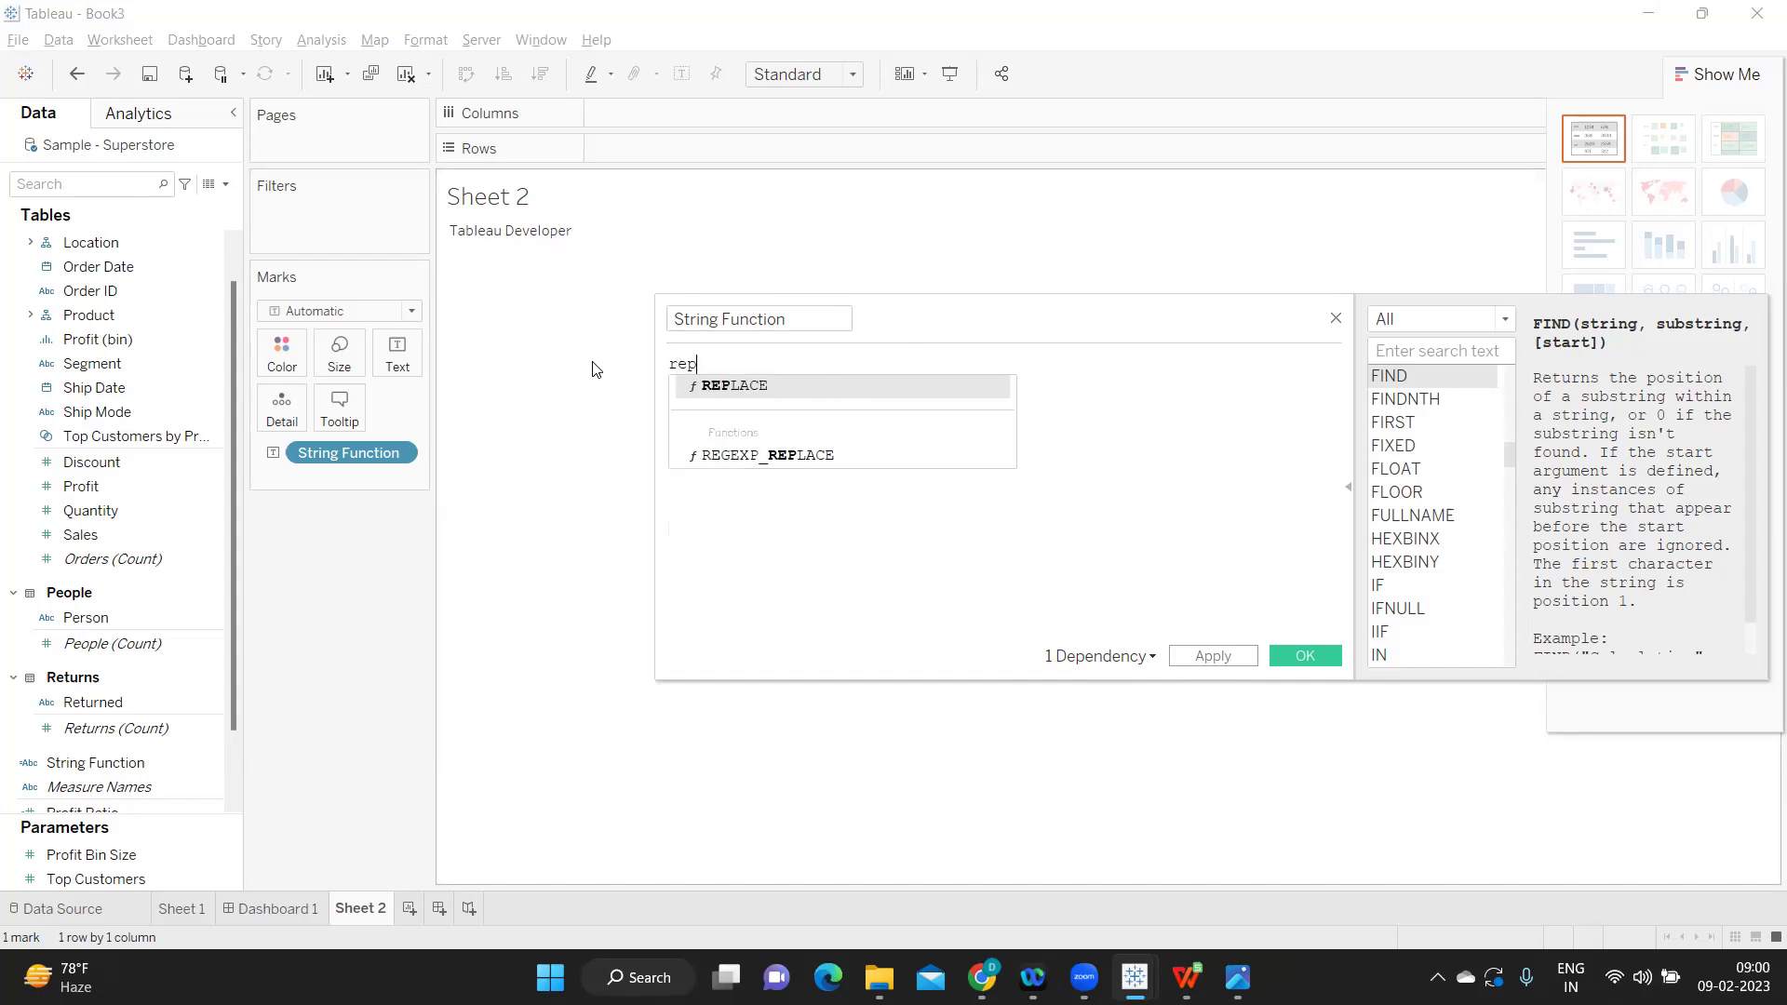
key(Return)
text("Tableau)
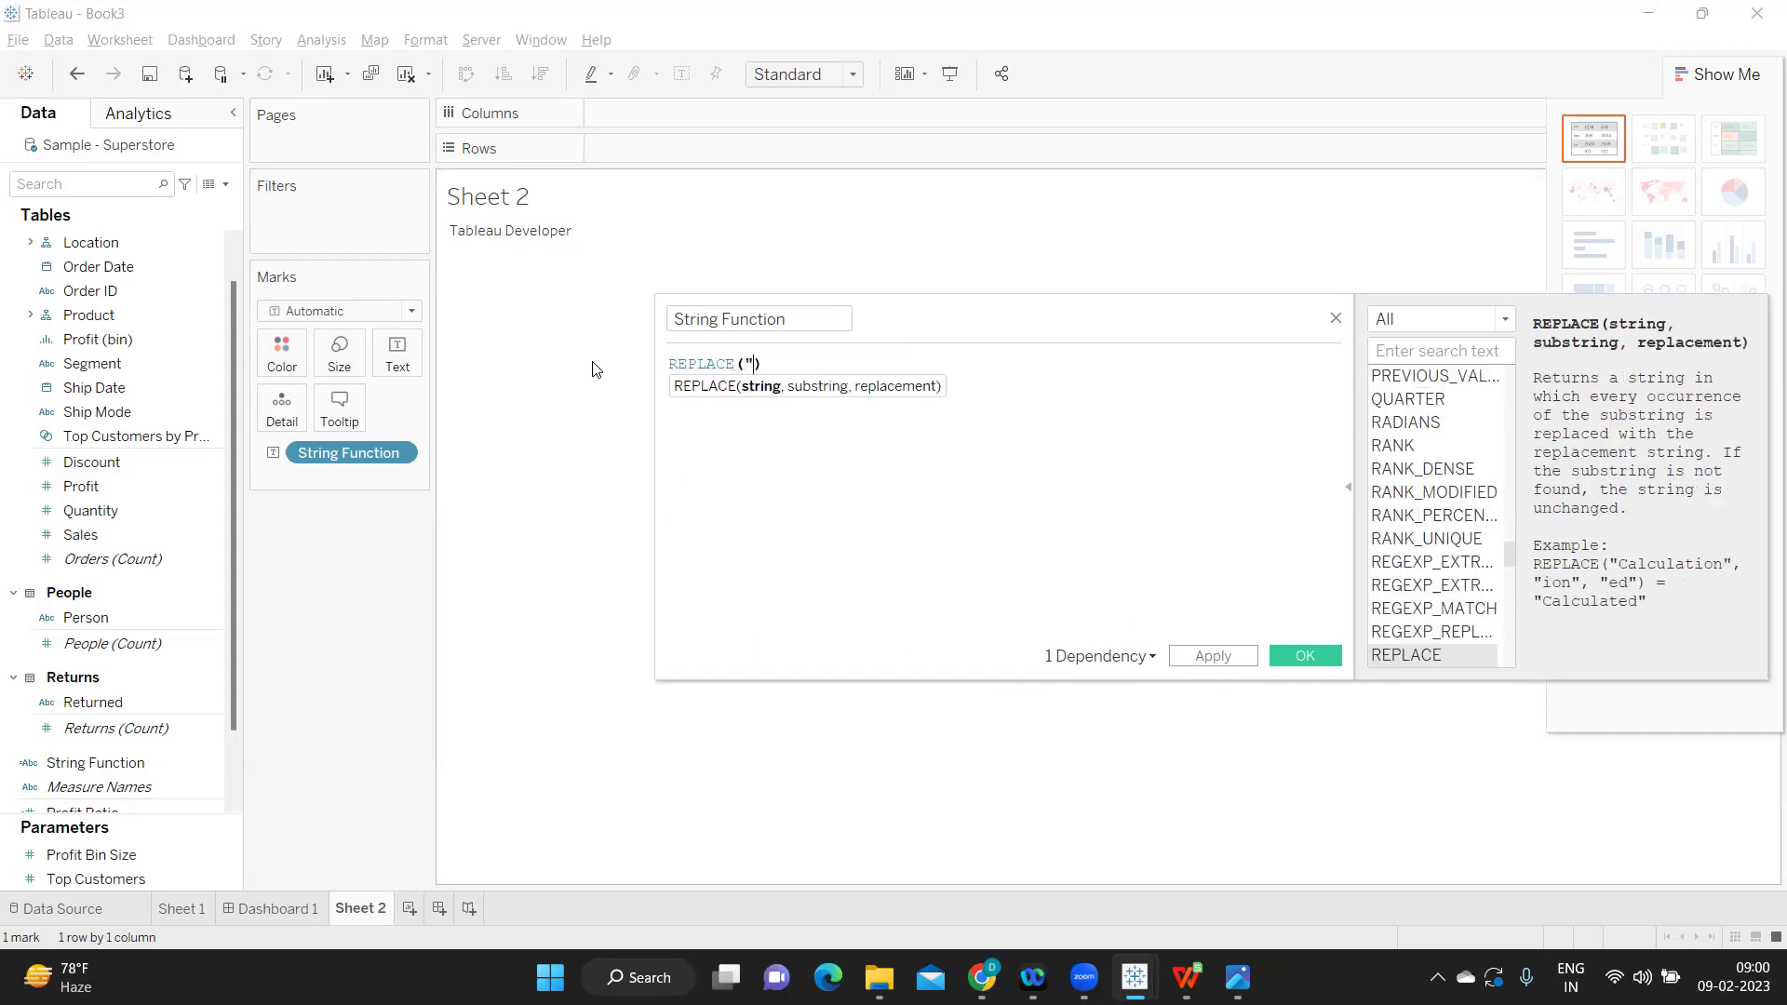
text(")
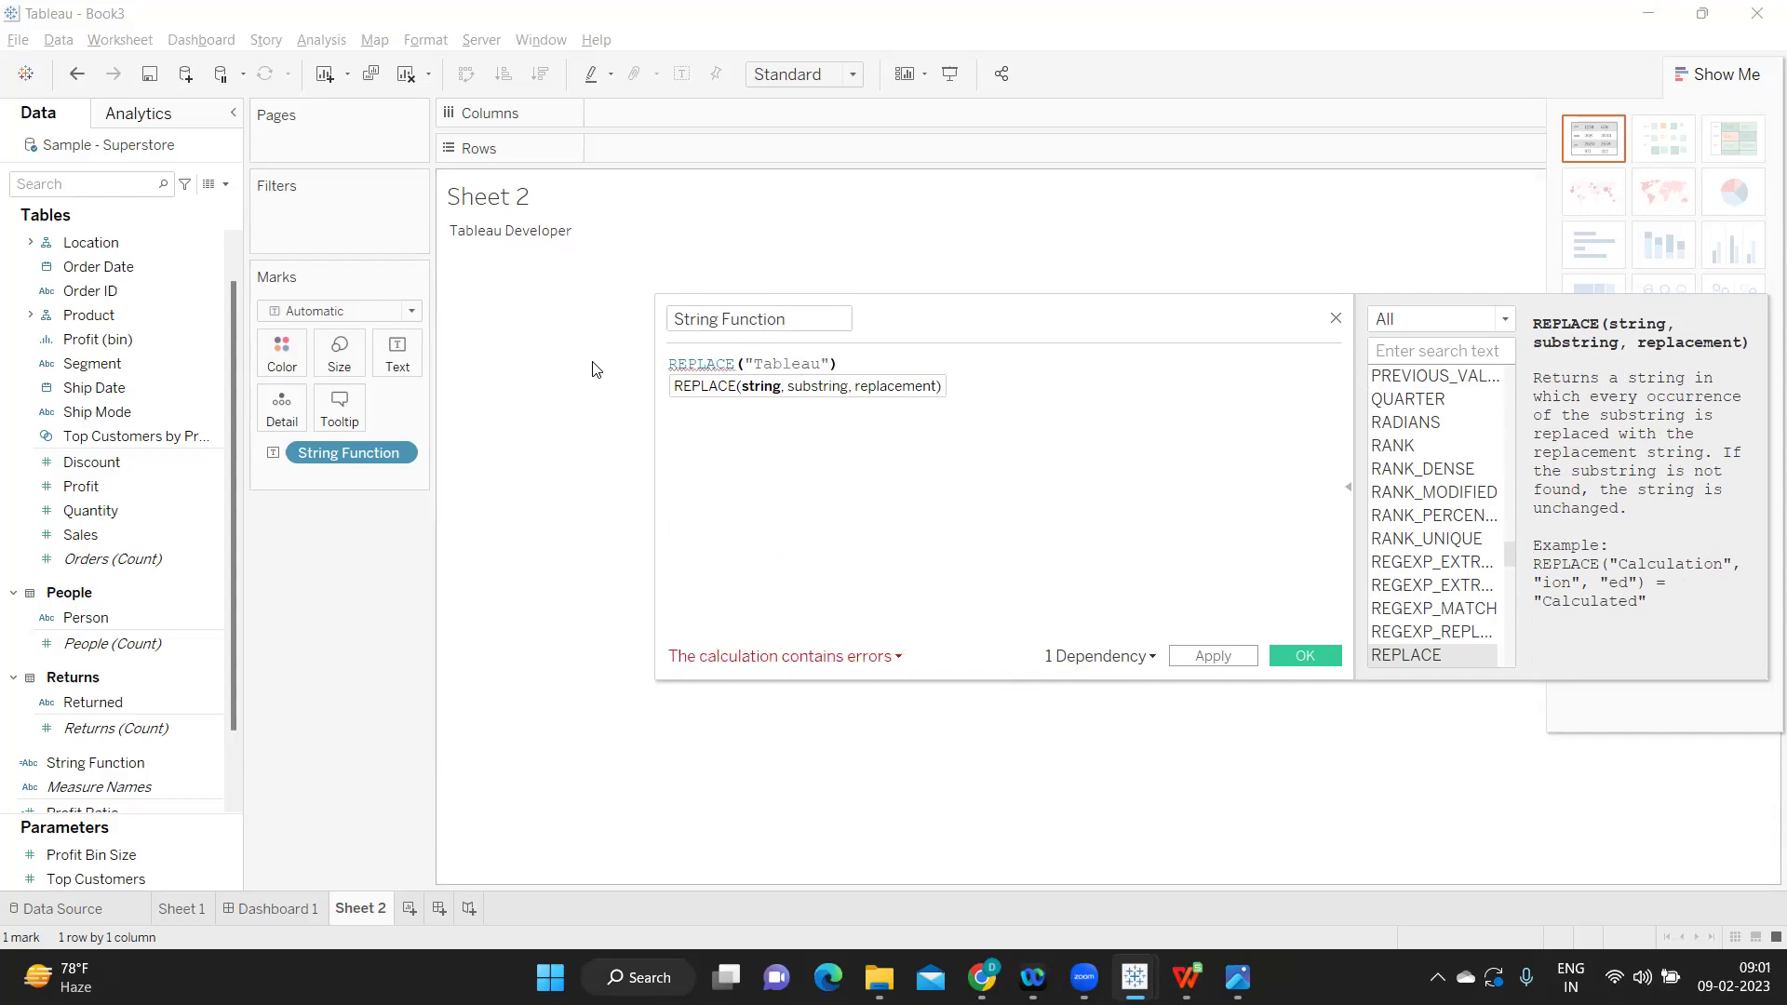
text(,")
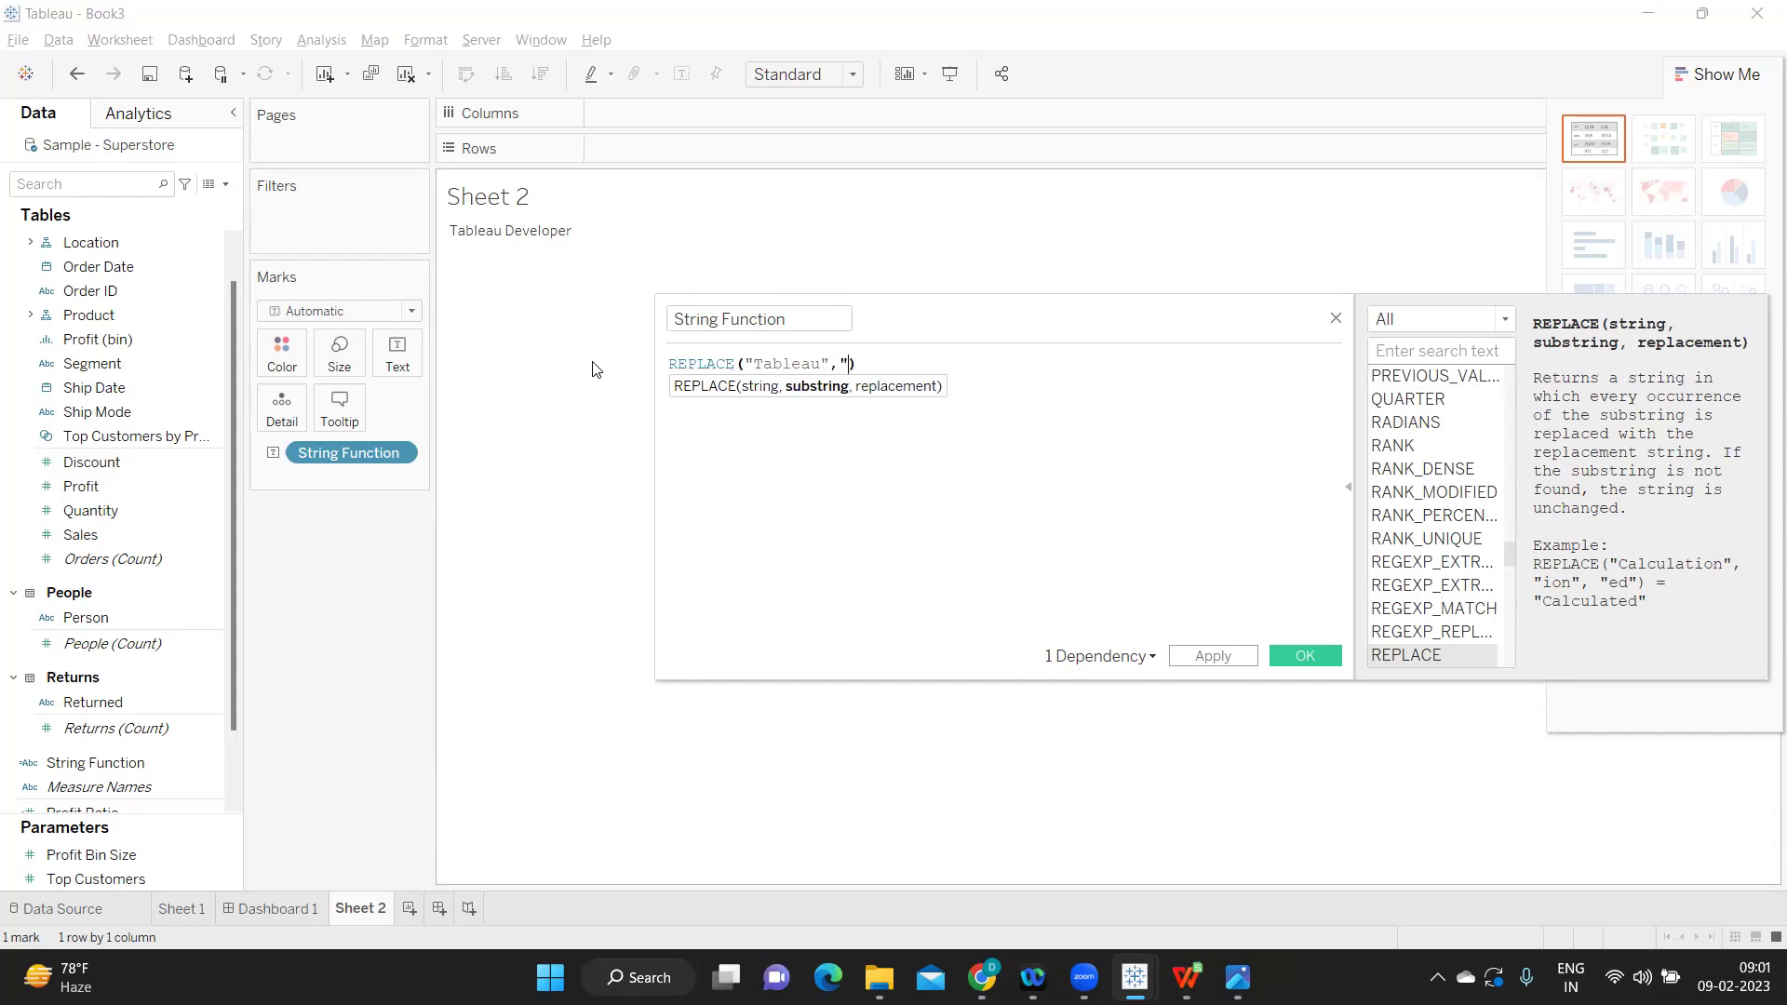
text(u")
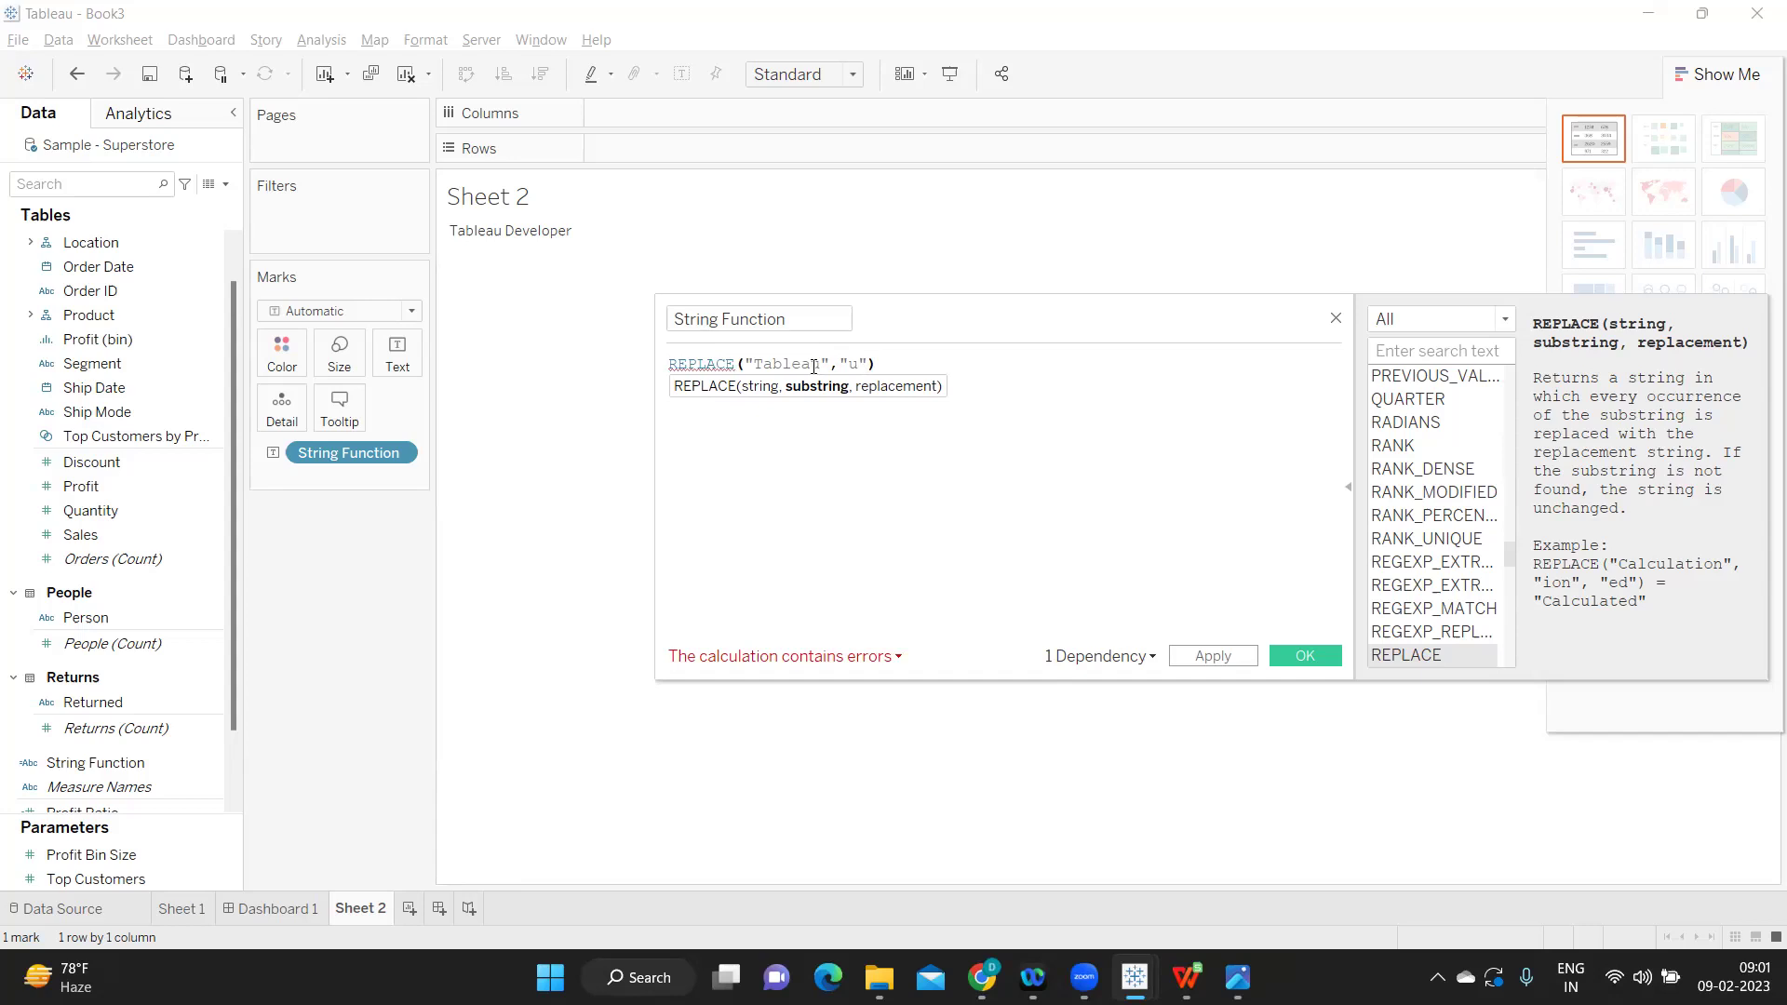
Step: Complete it as REPLACE("Tableau","u","u Developer") and apply it to Sheet 2
drag(814, 366, 861, 366)
click(868, 366)
text(",)
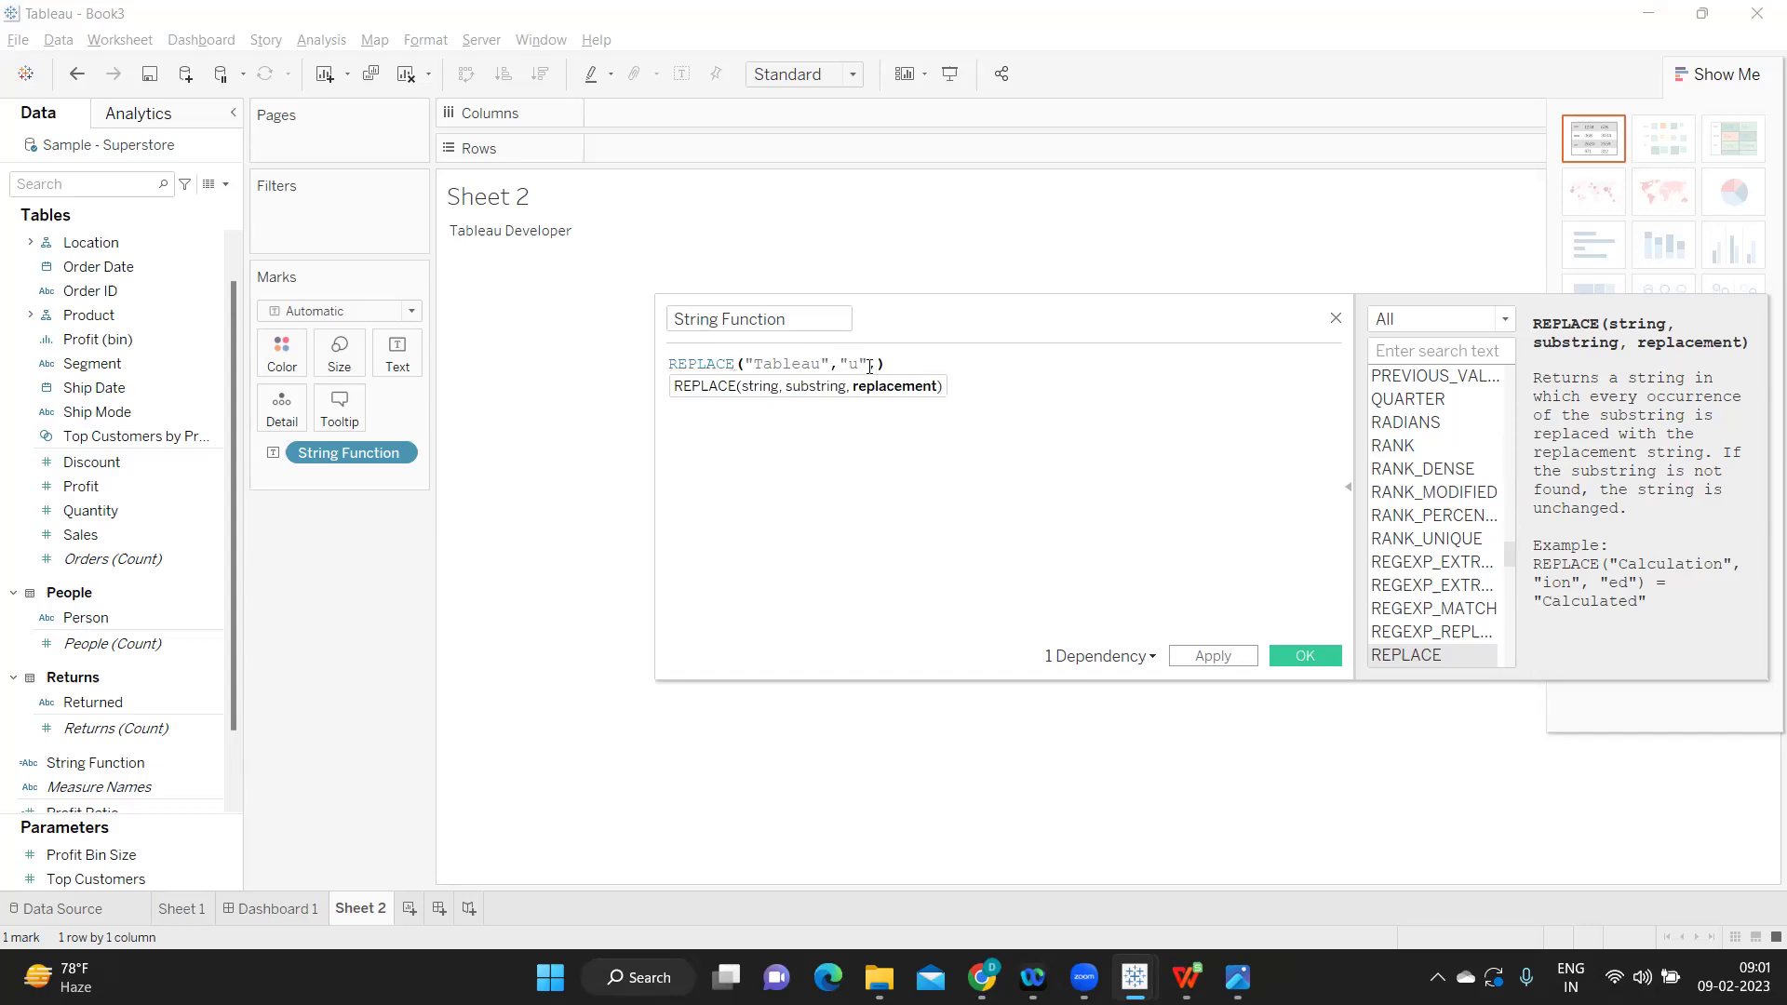
text(")
text(u I)
text(eveloper)
text(")
click(815, 366)
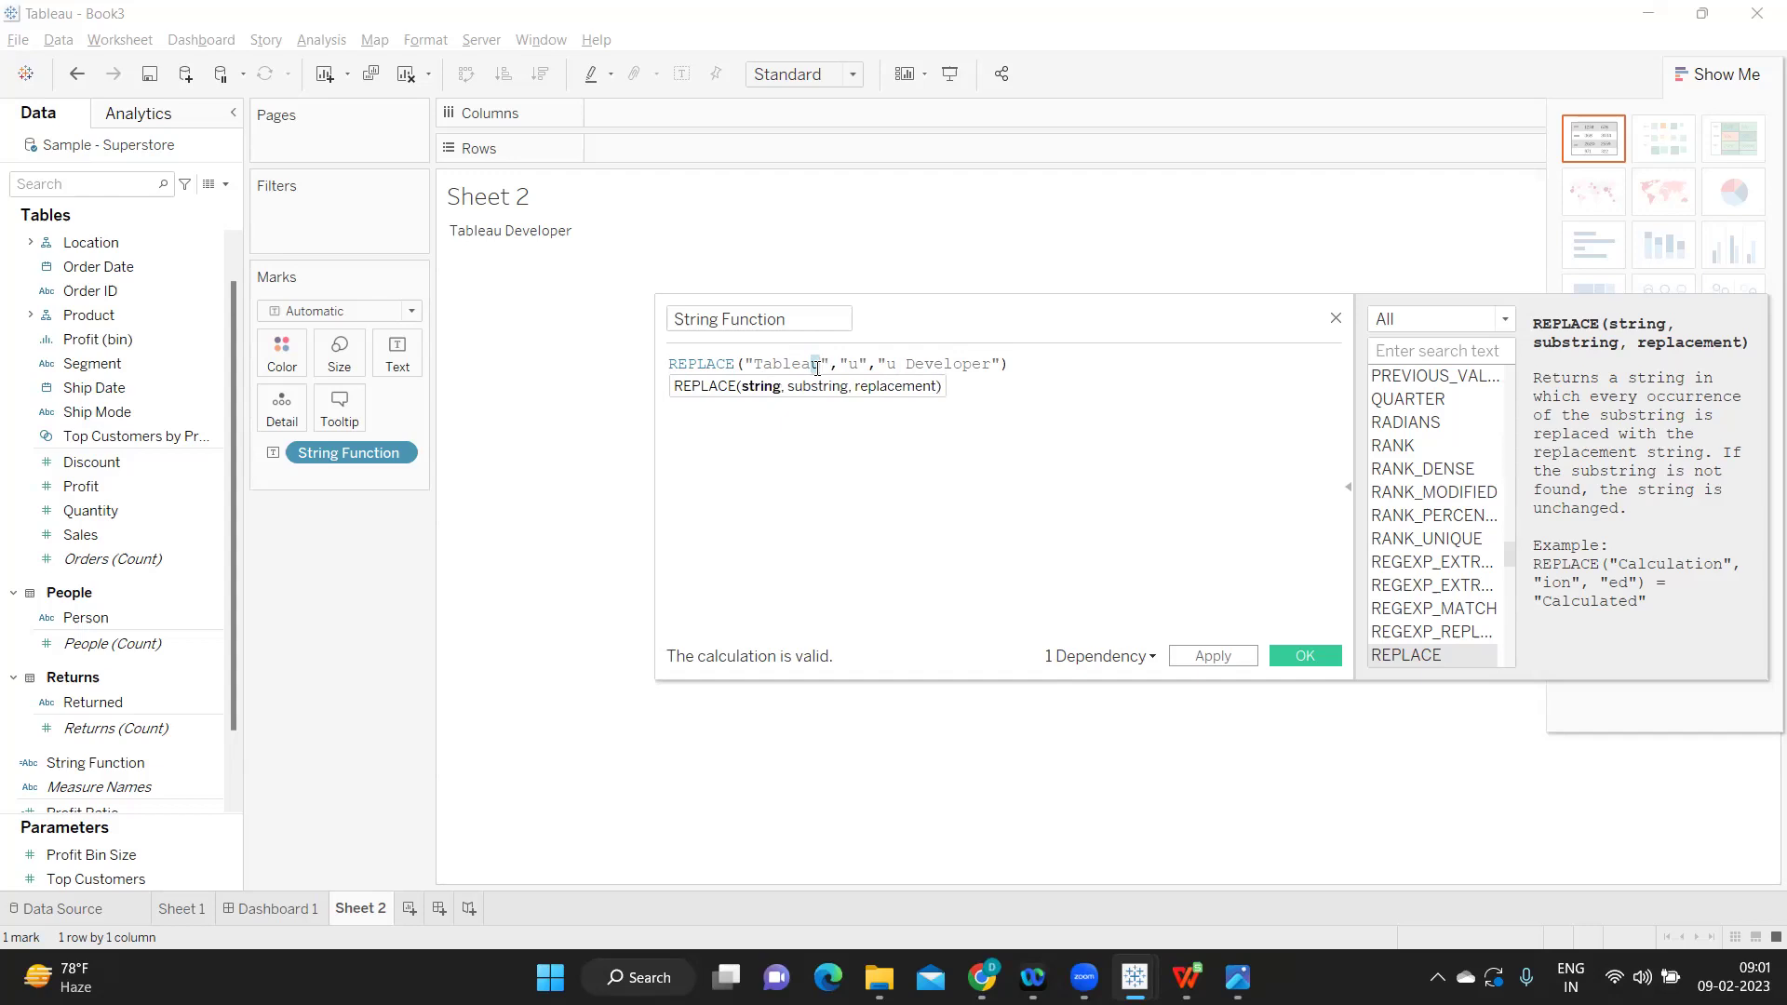
drag(849, 369, 1001, 364)
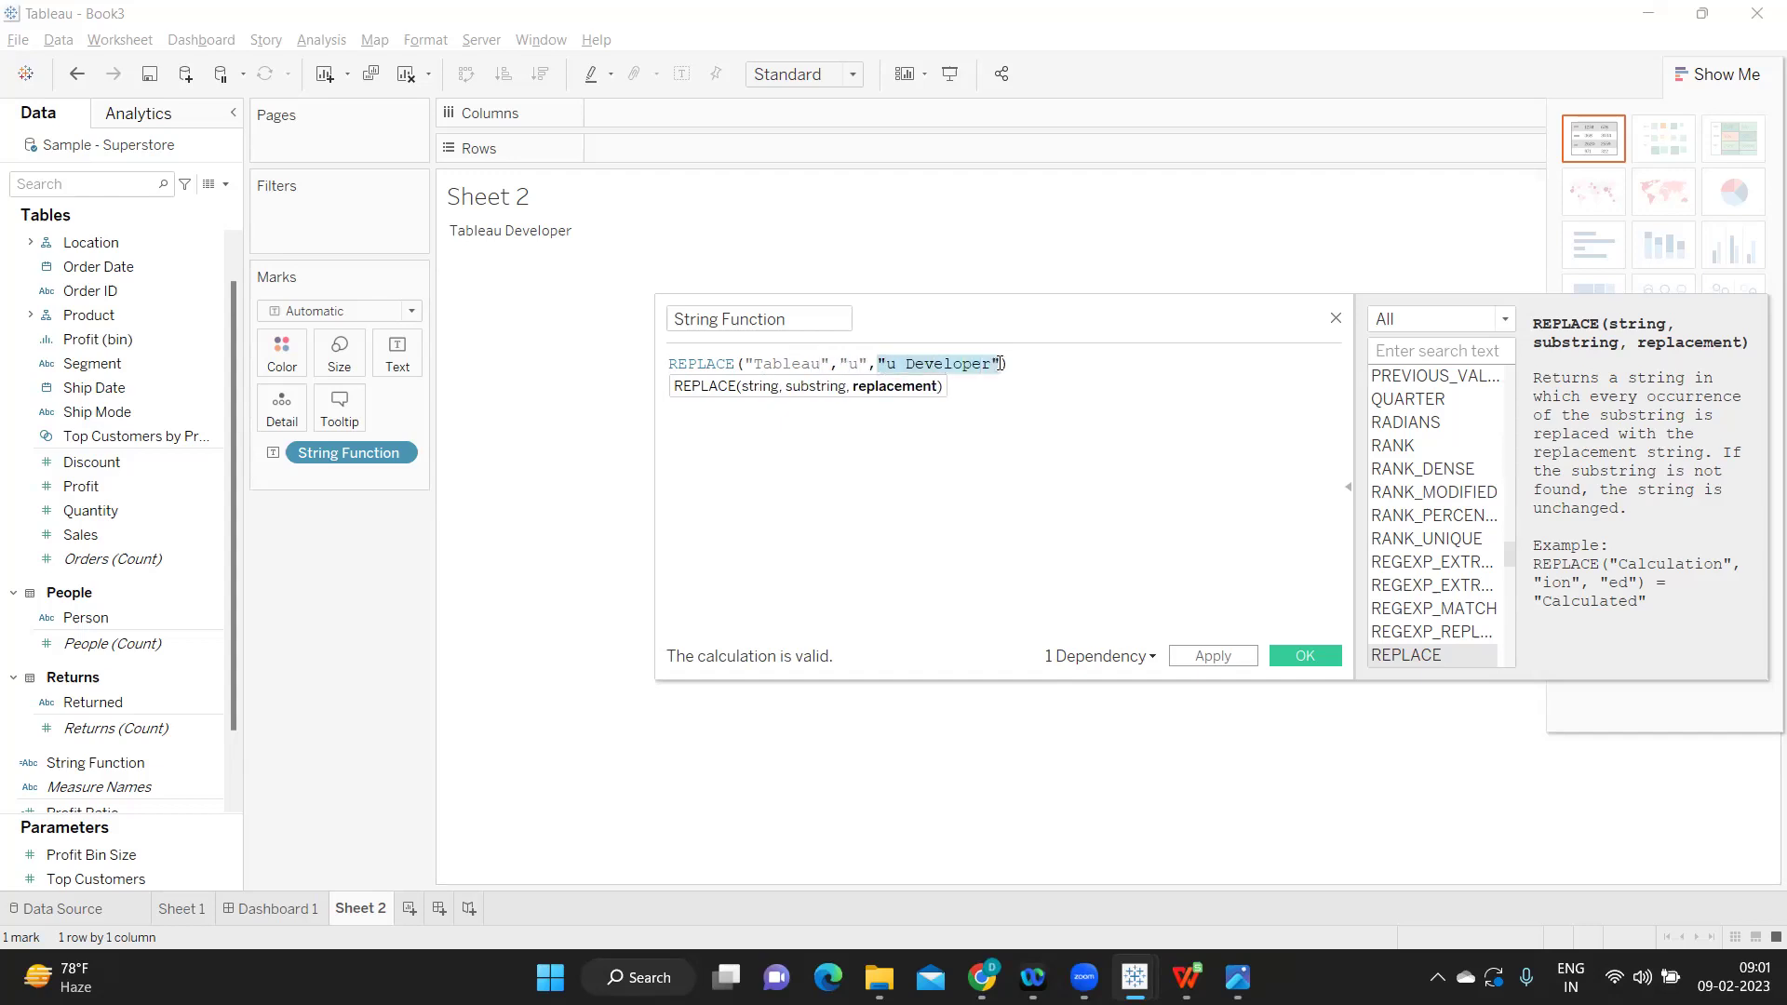
click(1238, 663)
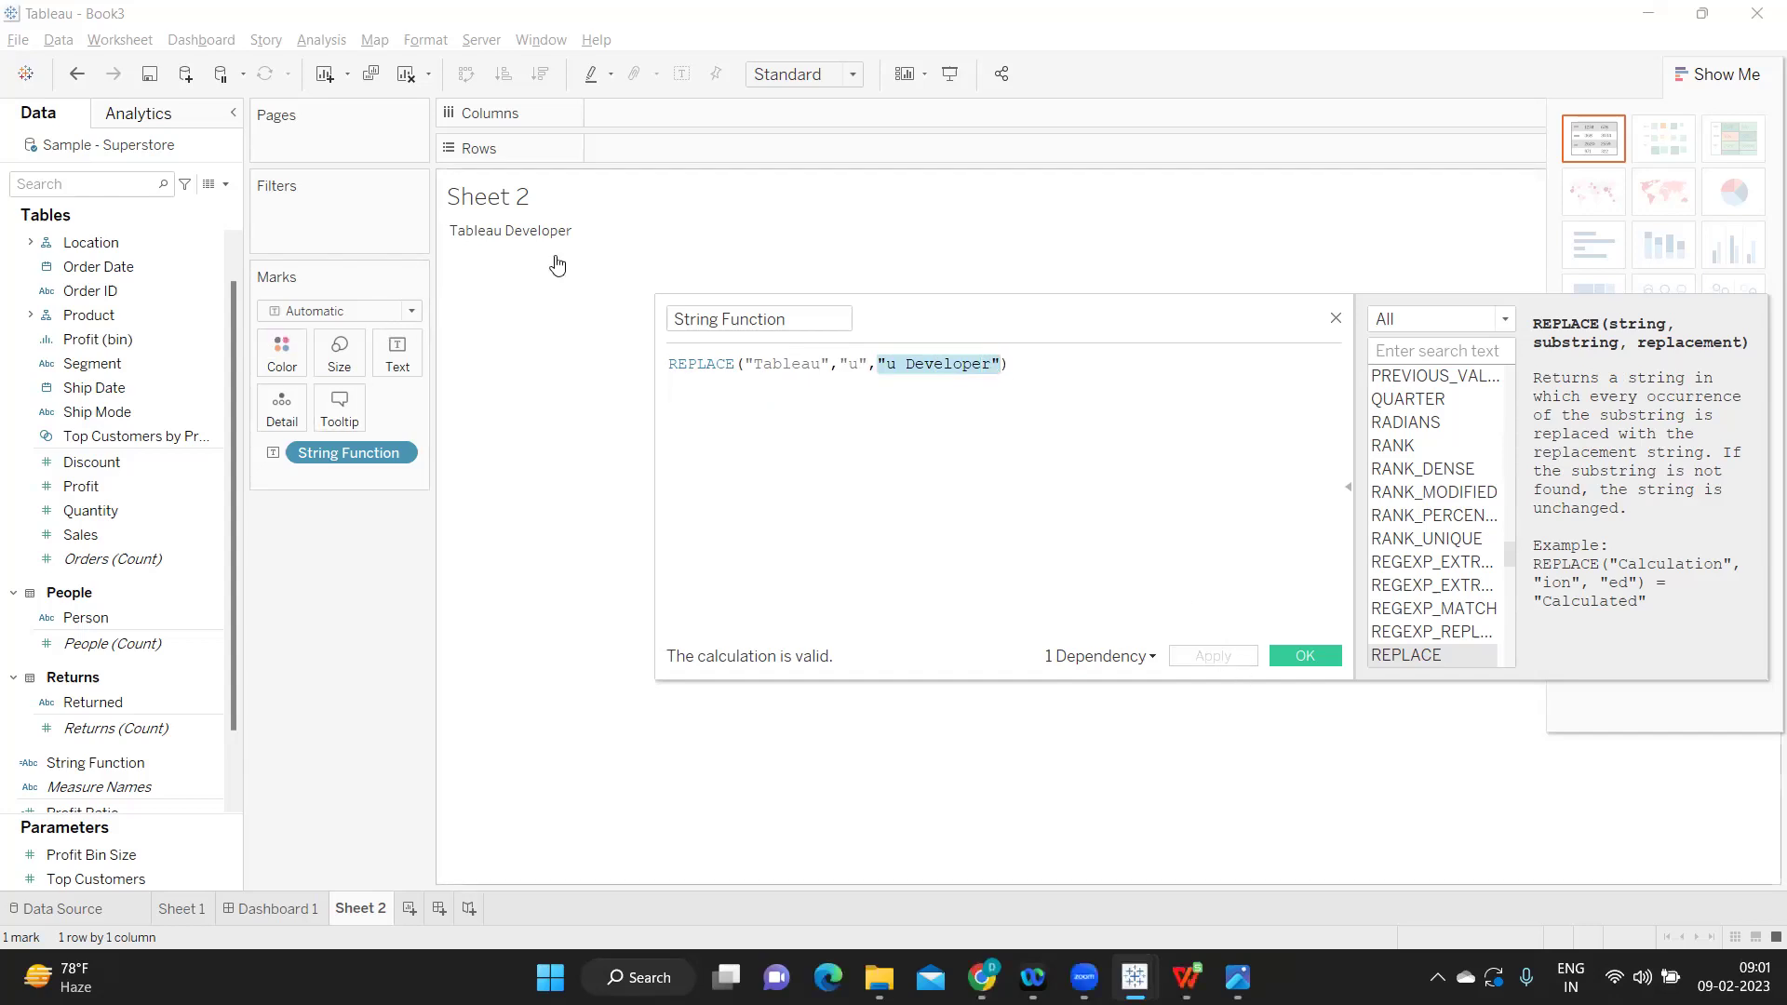
Step: Read the Category task in cell B10 of the question spreadsheet
mouse_move(475, 232)
drag(1020, 364, 667, 364)
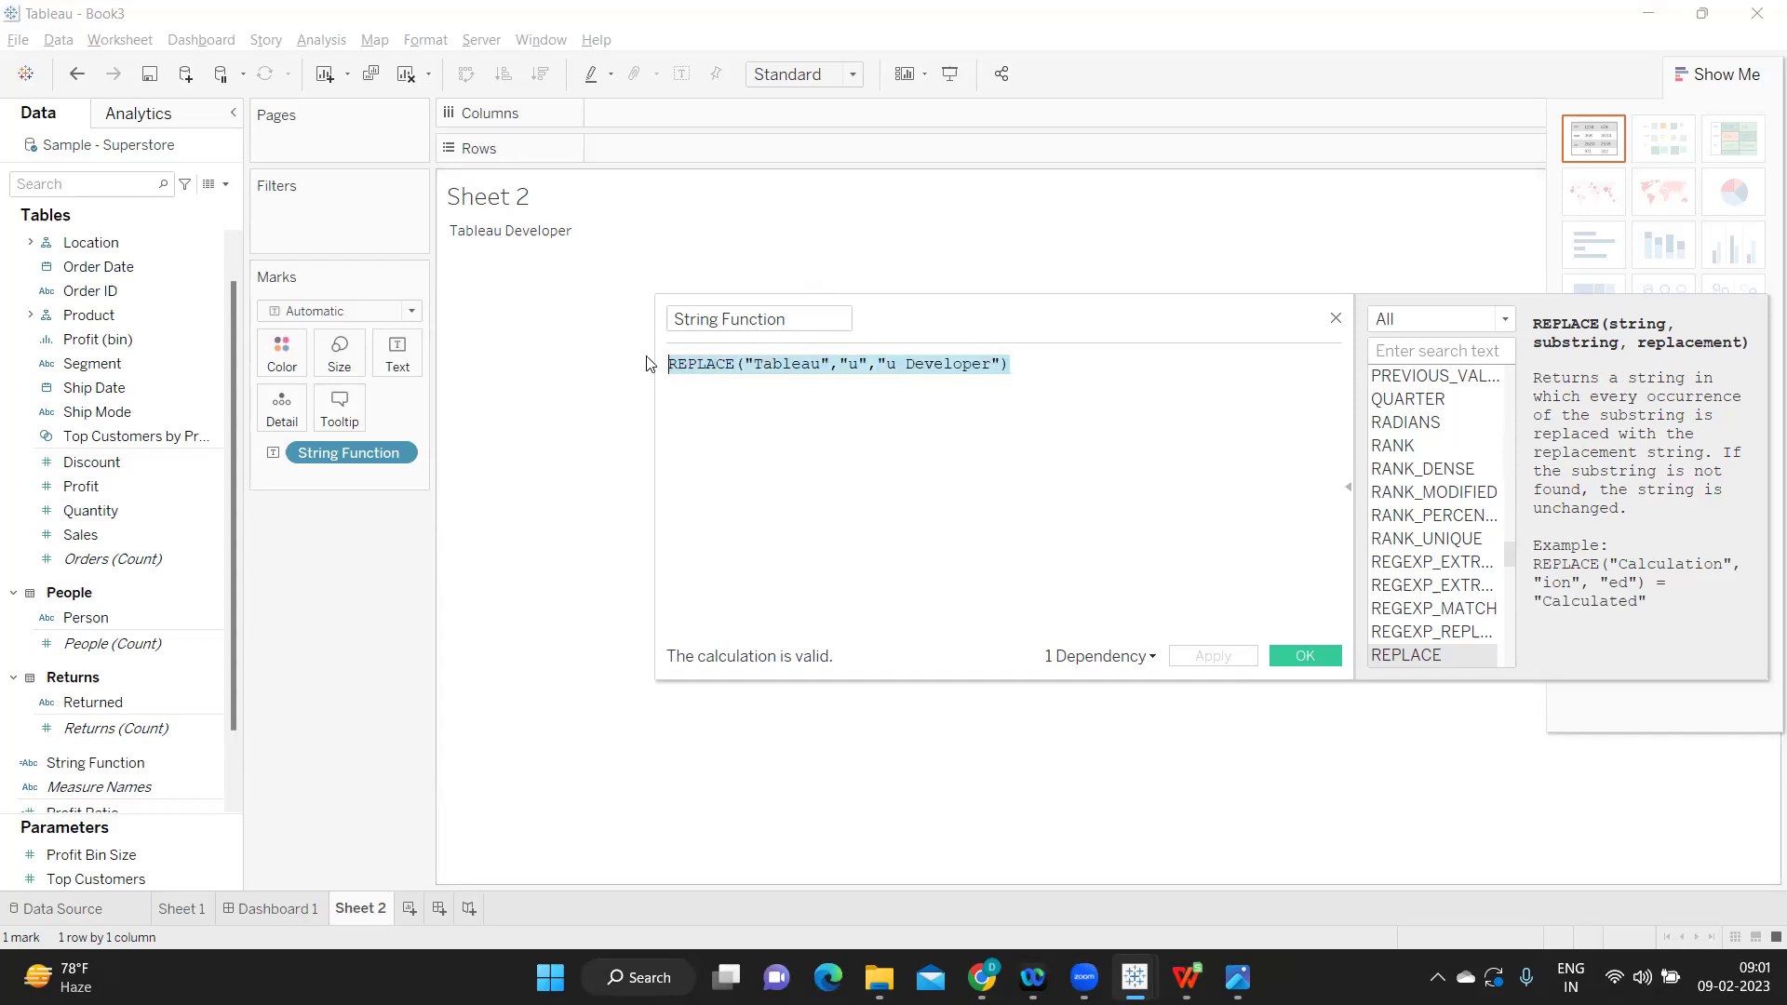
key(alt+Tab)
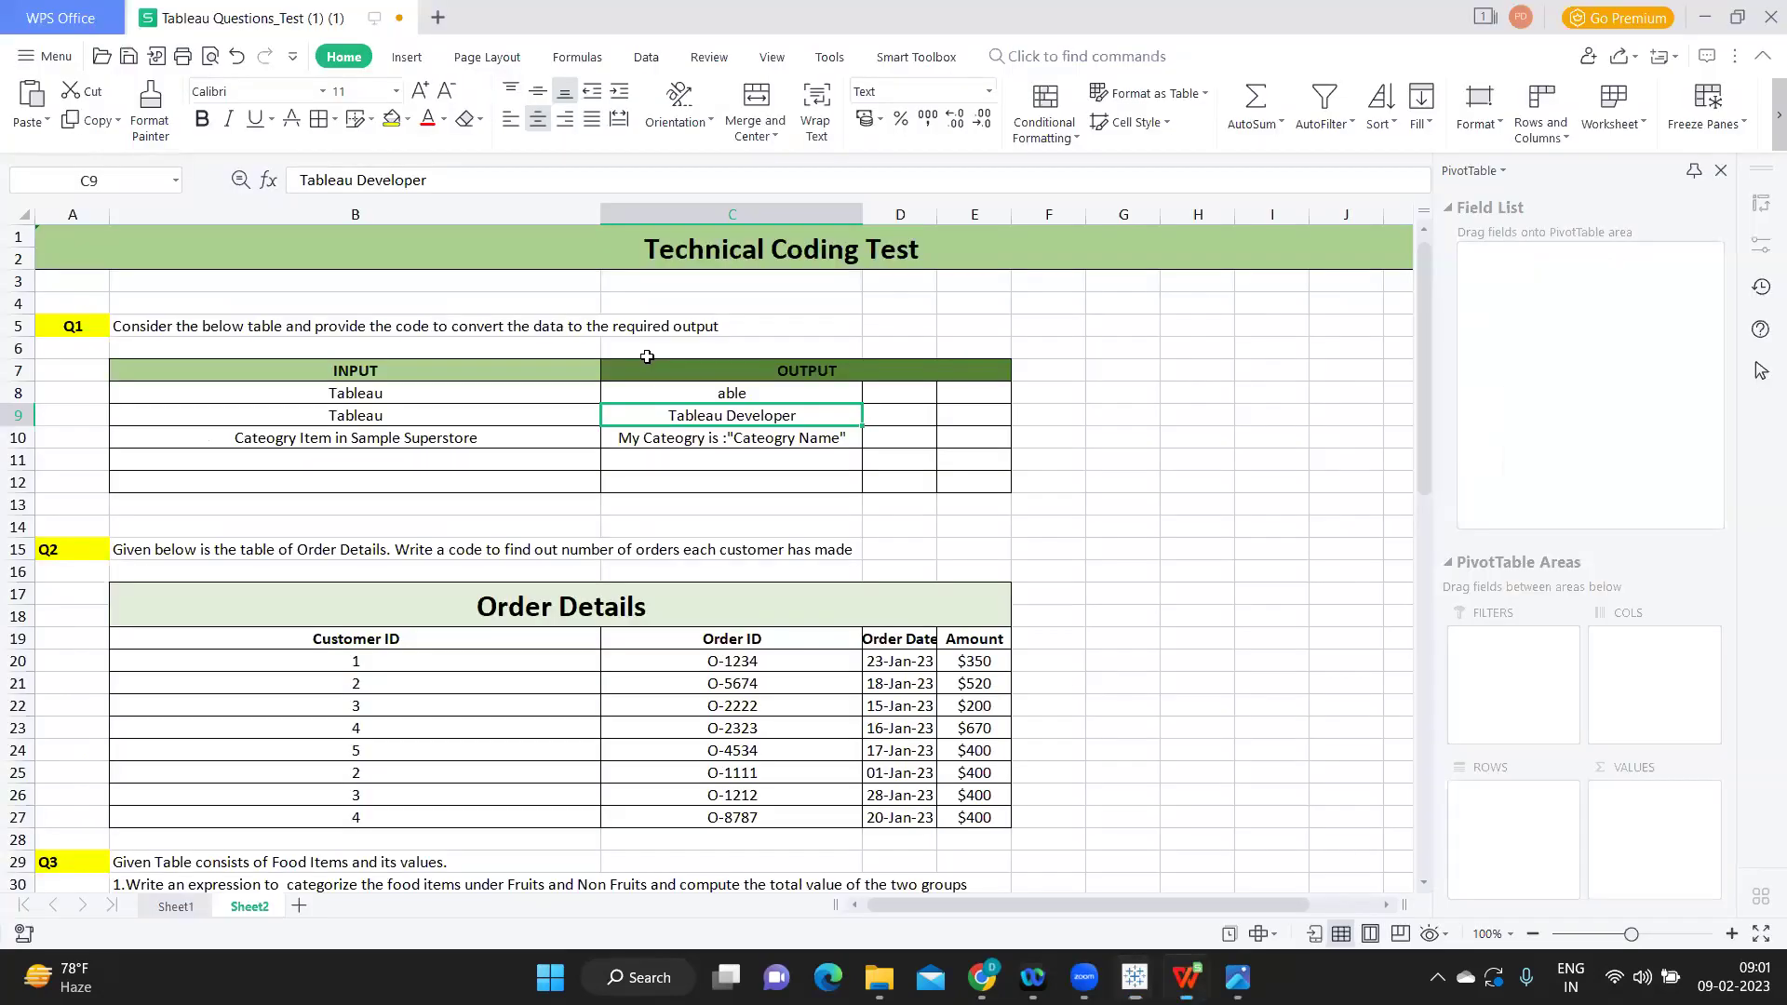
click(353, 444)
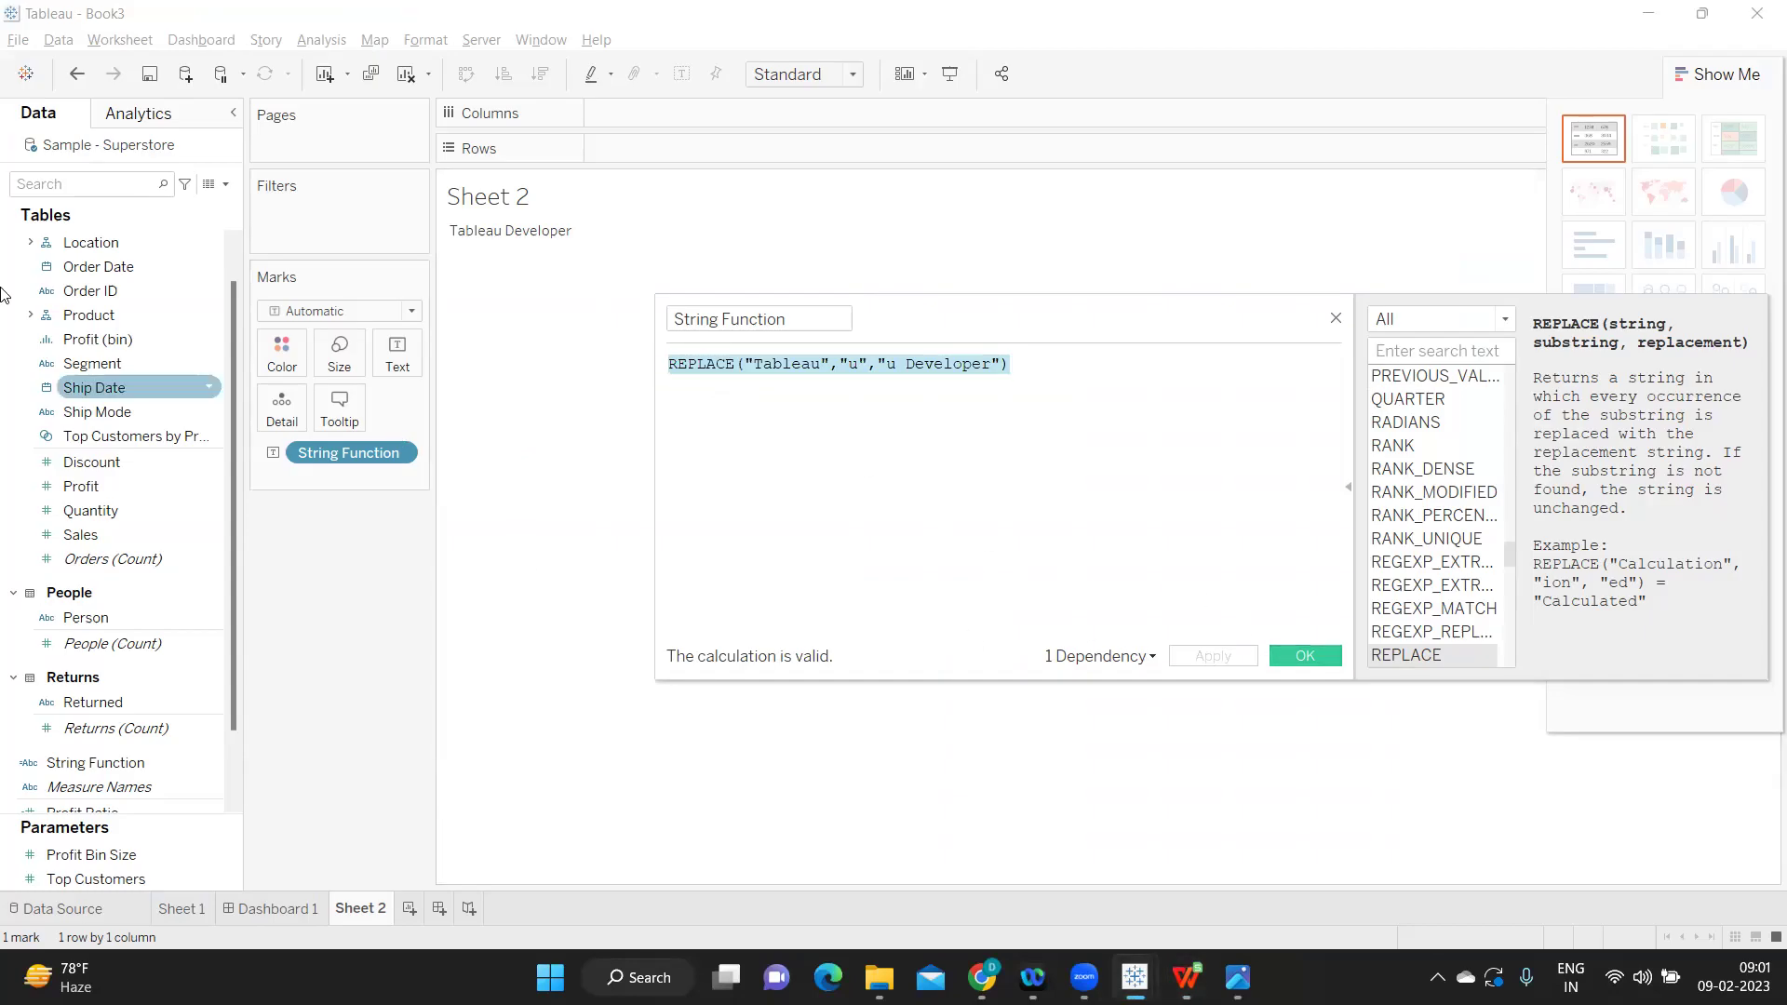
Step: Search 'ca' in the Data pane and place Category on the Rows shelf
click(71, 190)
text(ca)
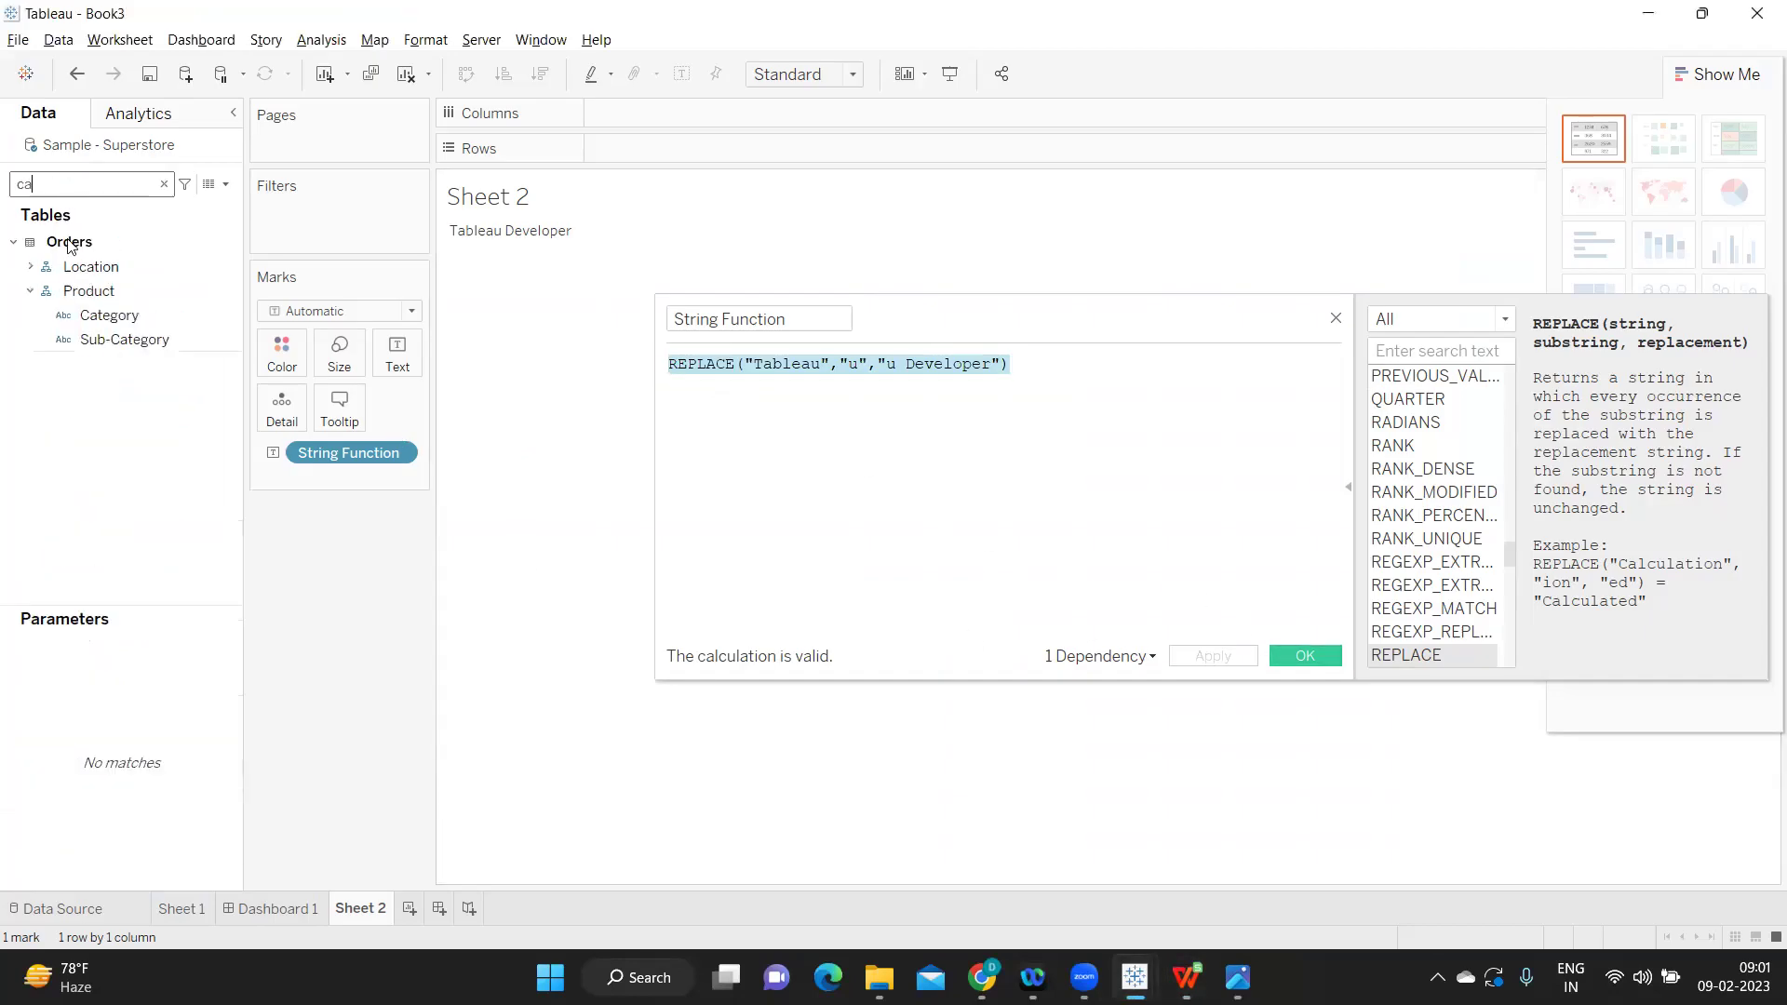
drag(109, 314, 649, 151)
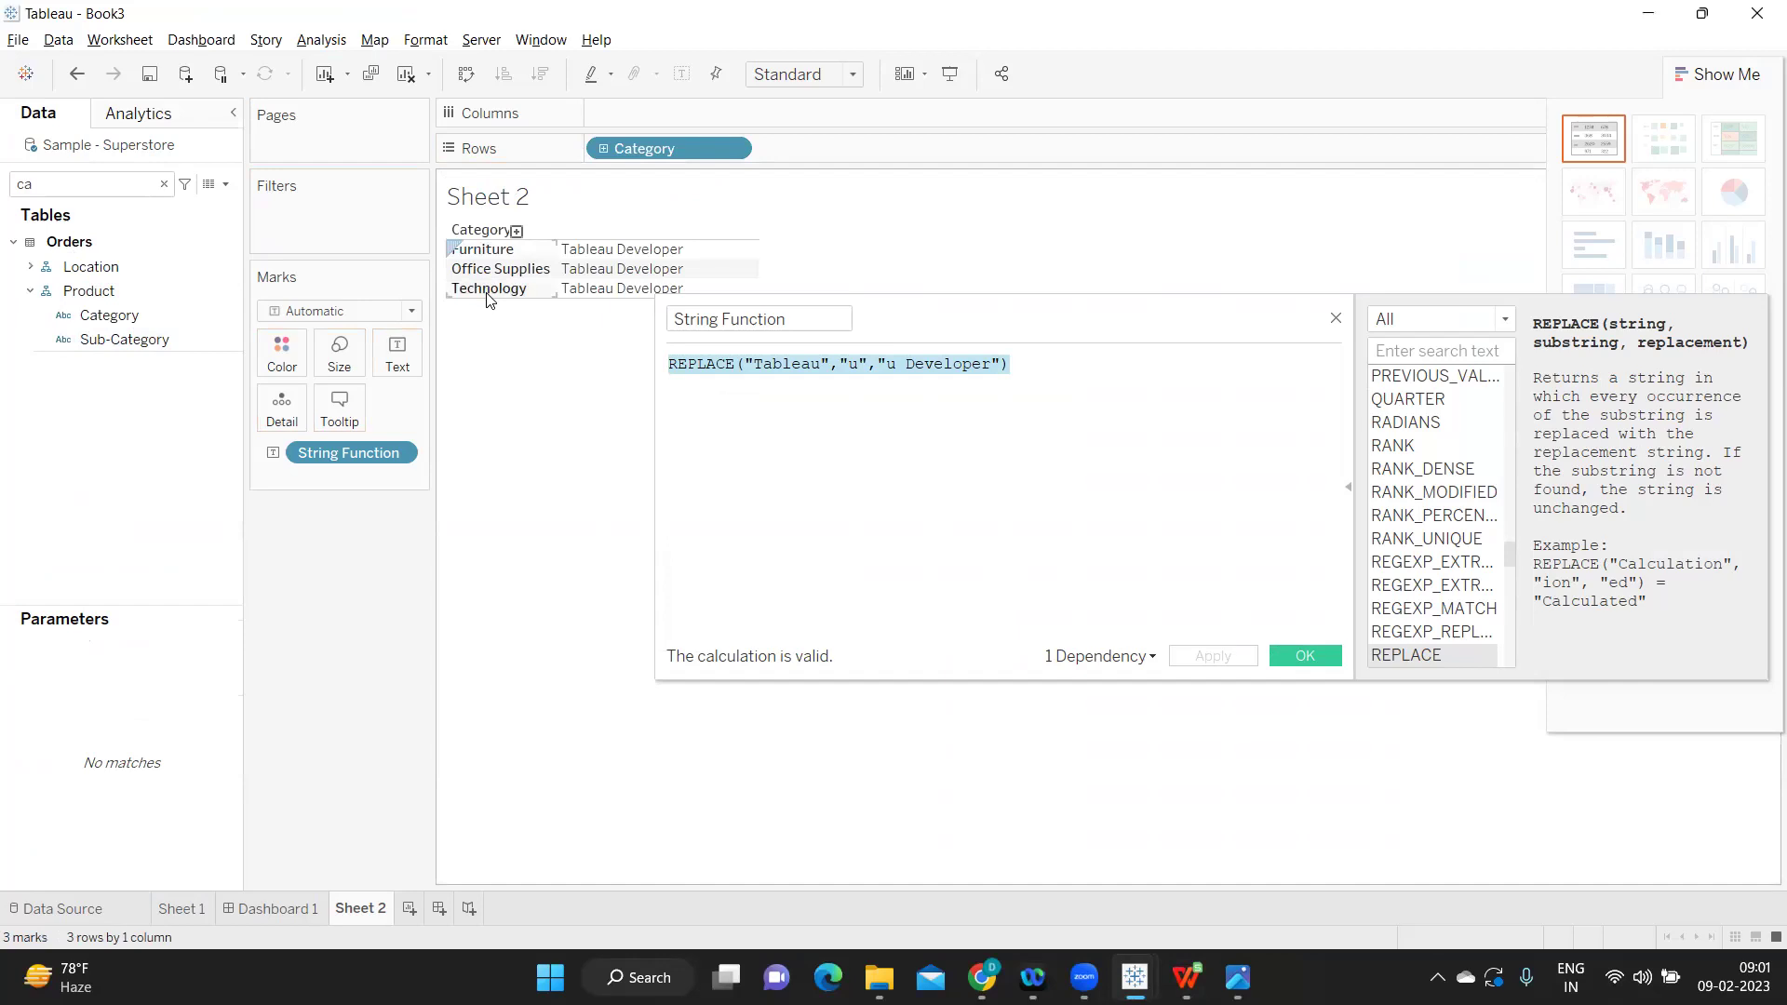
Step: Check the expected output in cell C10, then return to the calculation editor
key(alt+Tab)
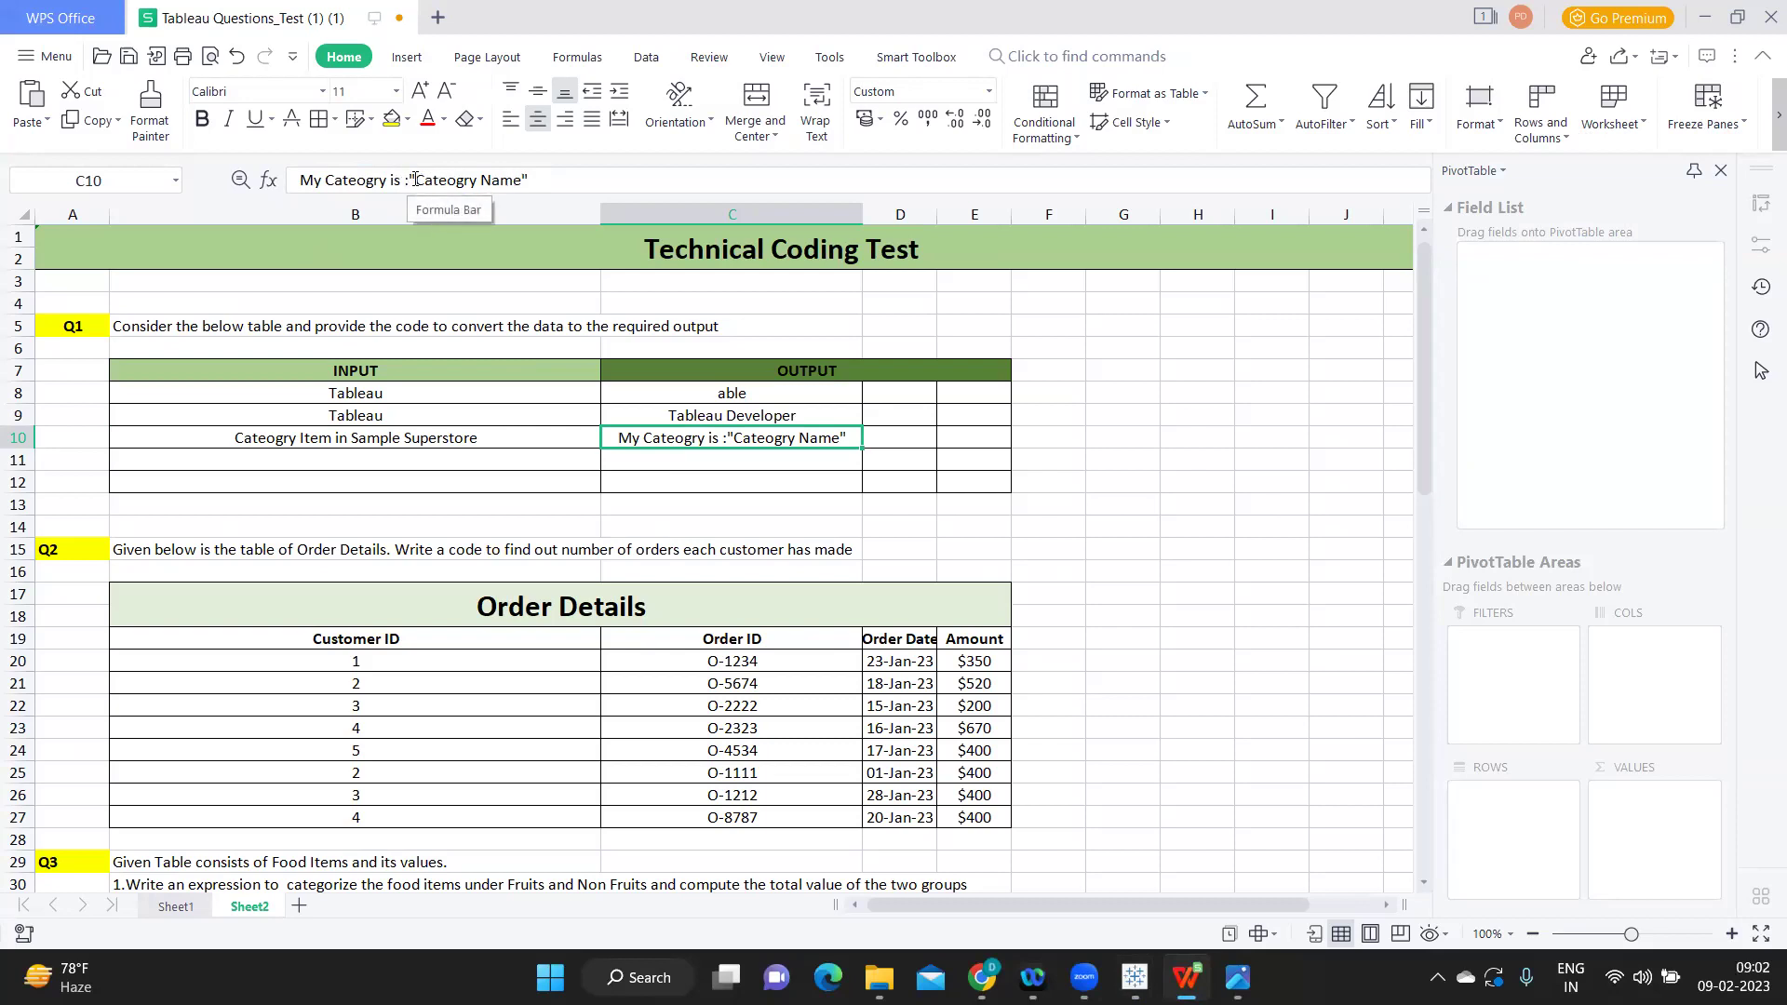
drag(416, 179, 409, 179)
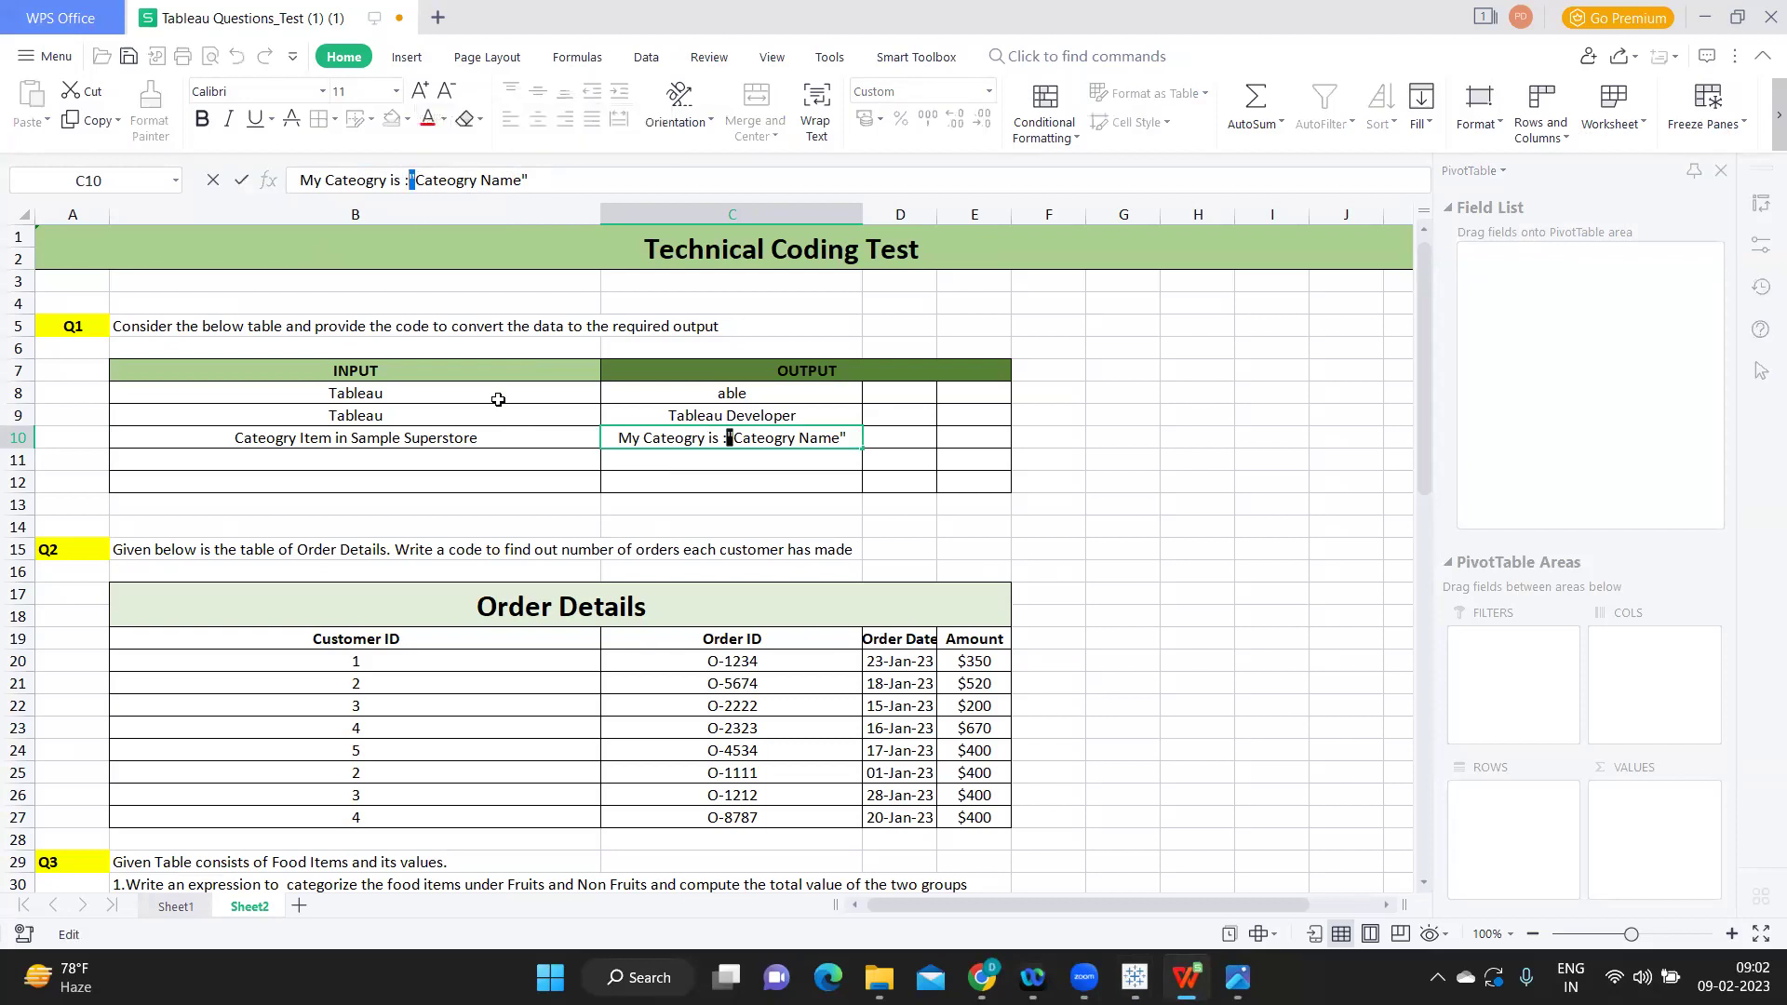
key(alt+Tab)
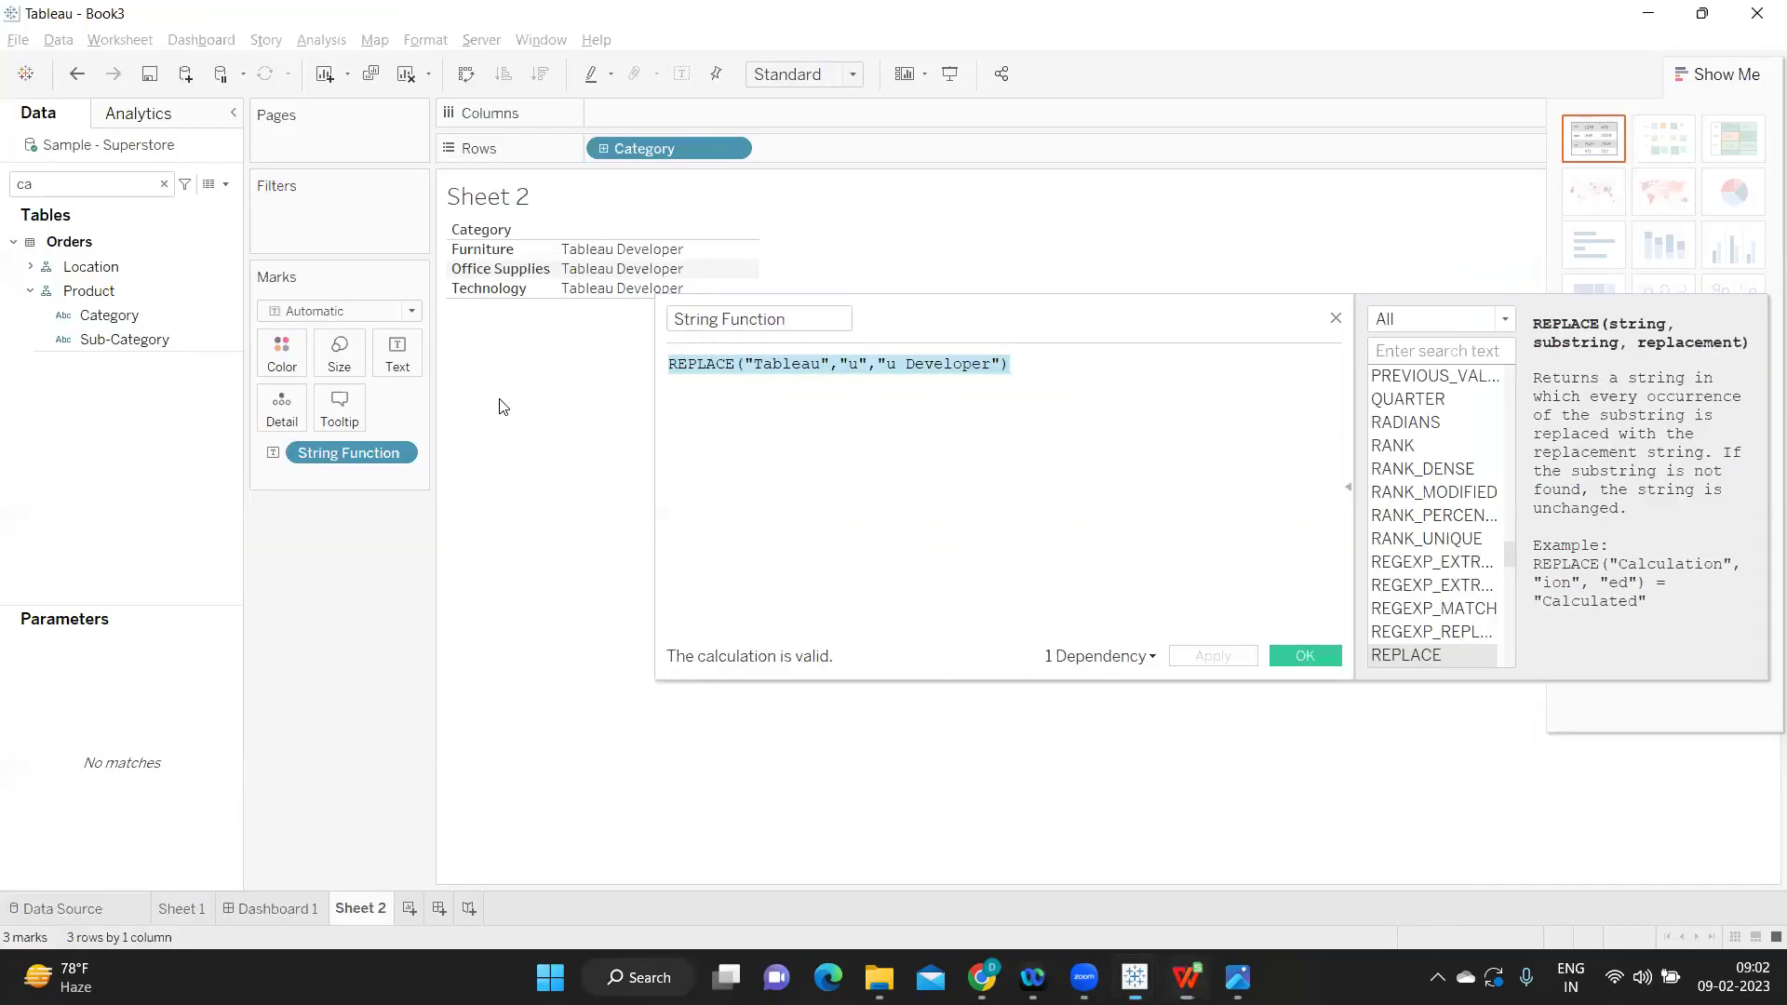
Step: Replace the formula with "My Category is:" + [Category] and apply it to the sheet
click(1044, 368)
key(ctrl+a)
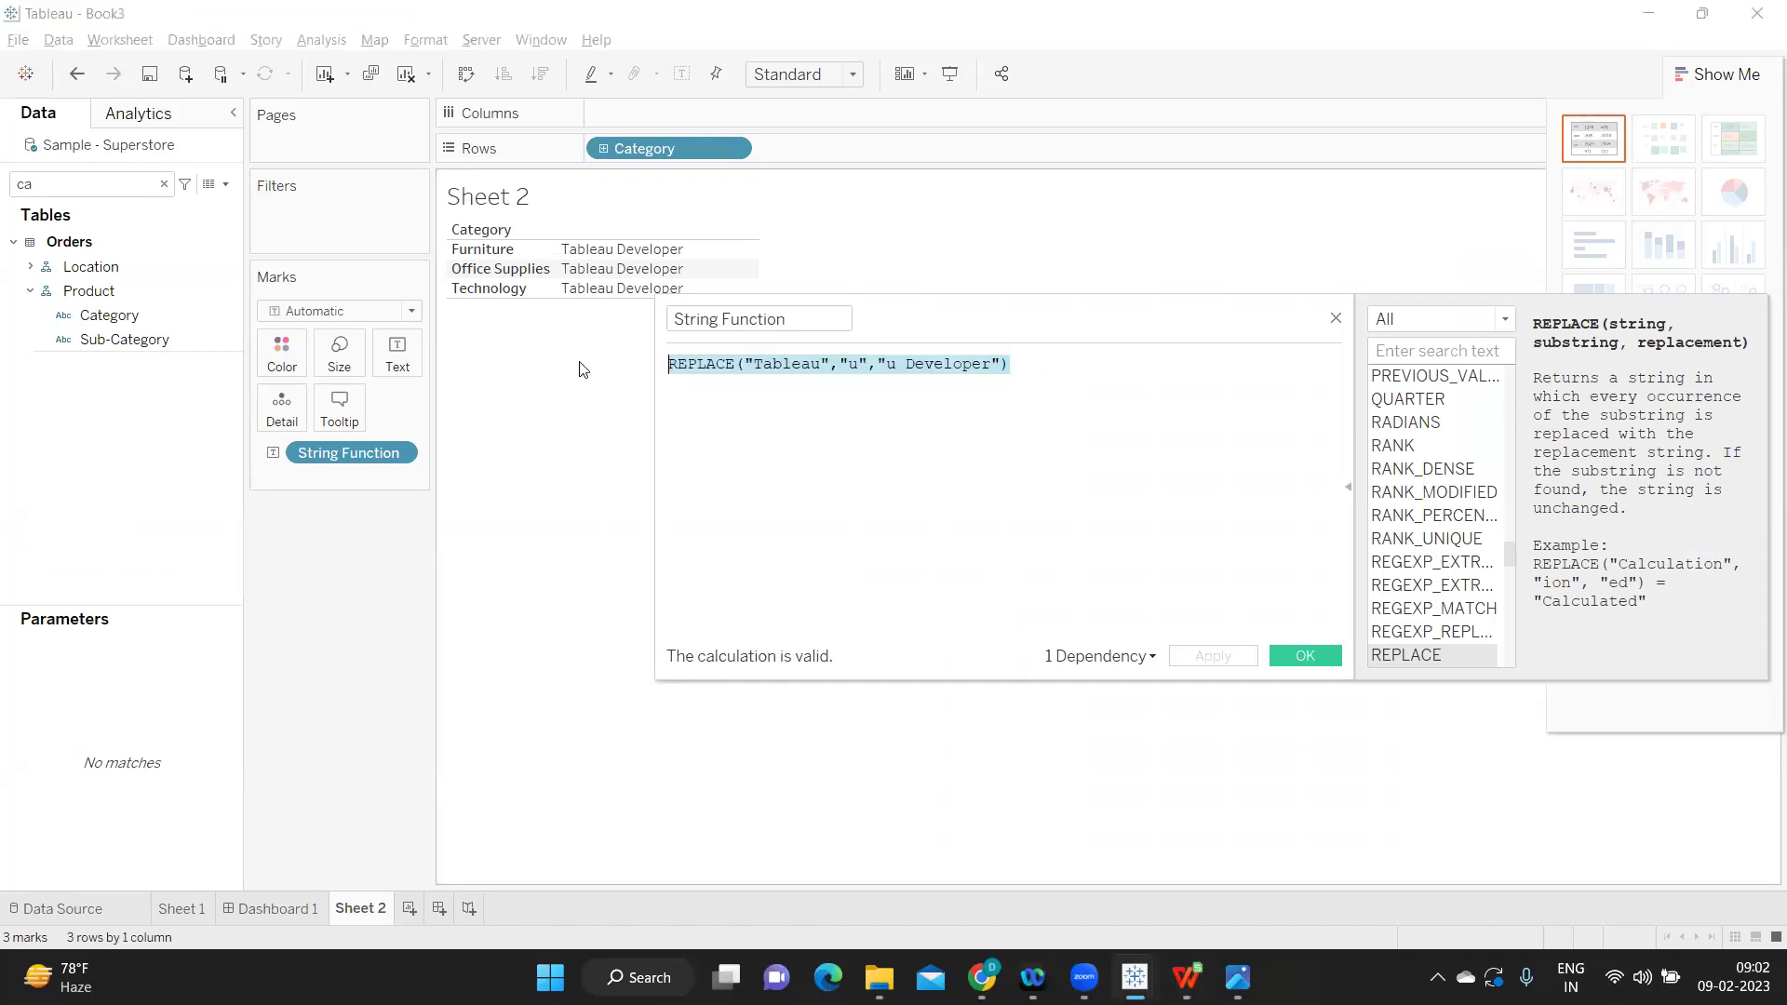
key(BackSpace)
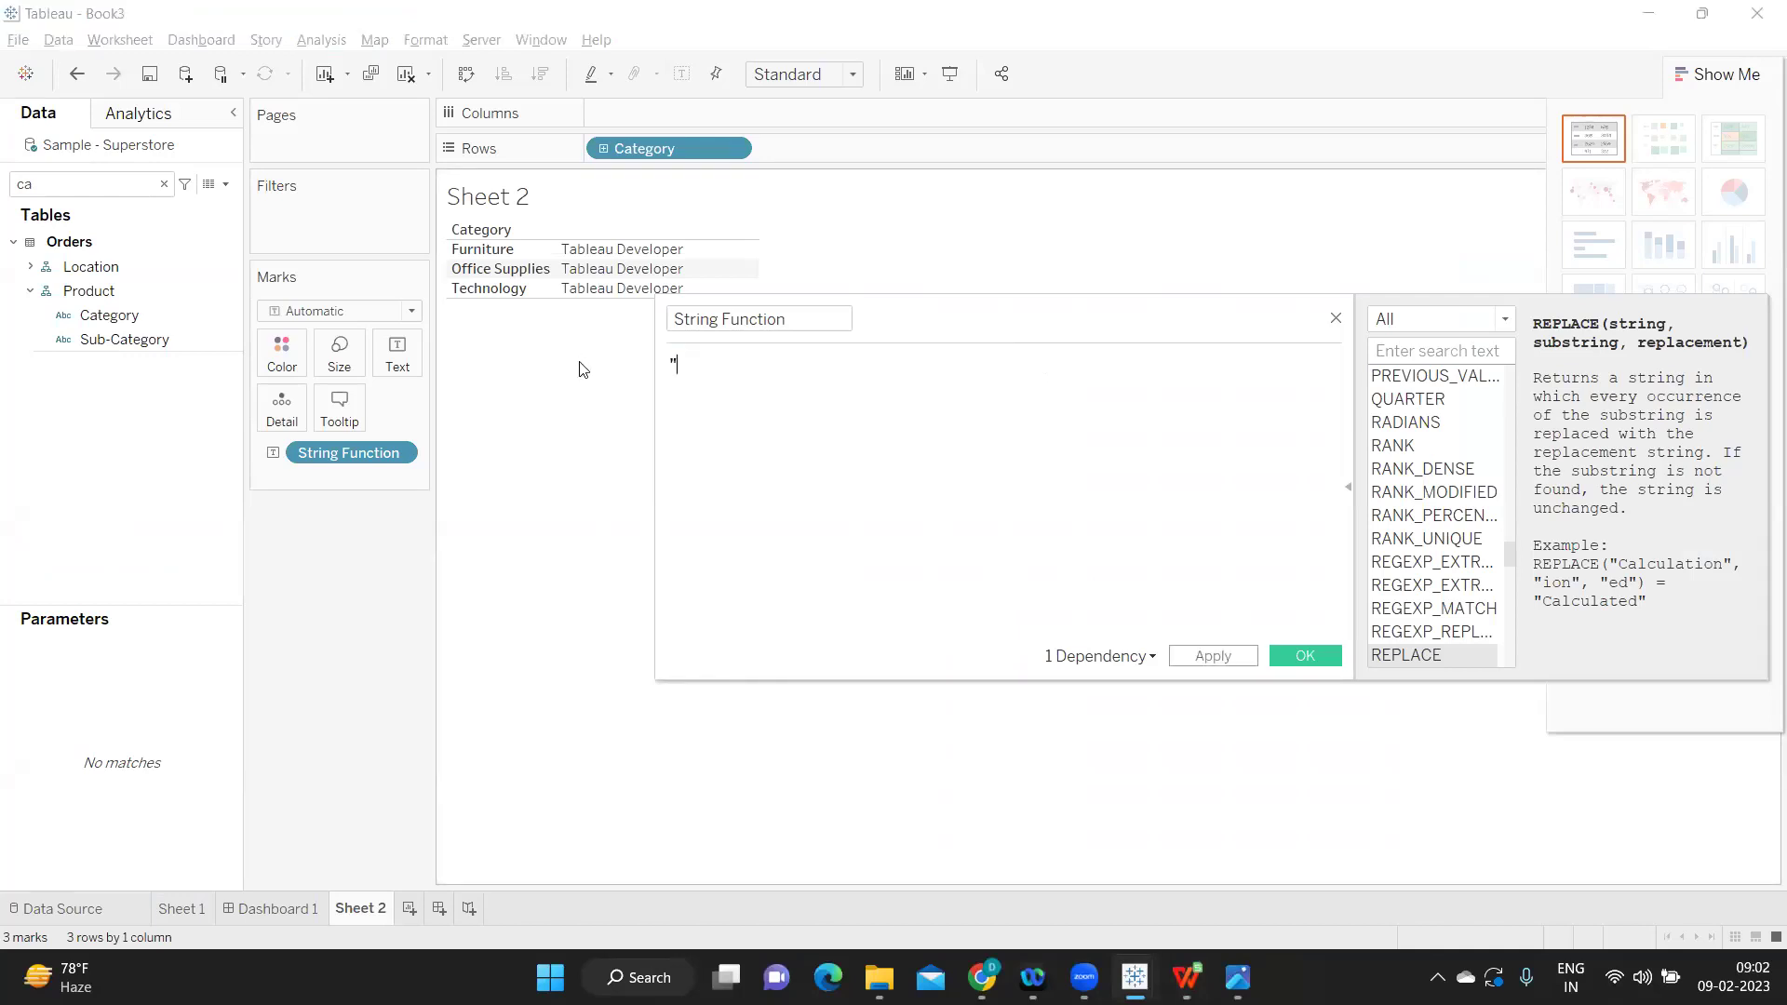
text("My)
key(alt+Tab)
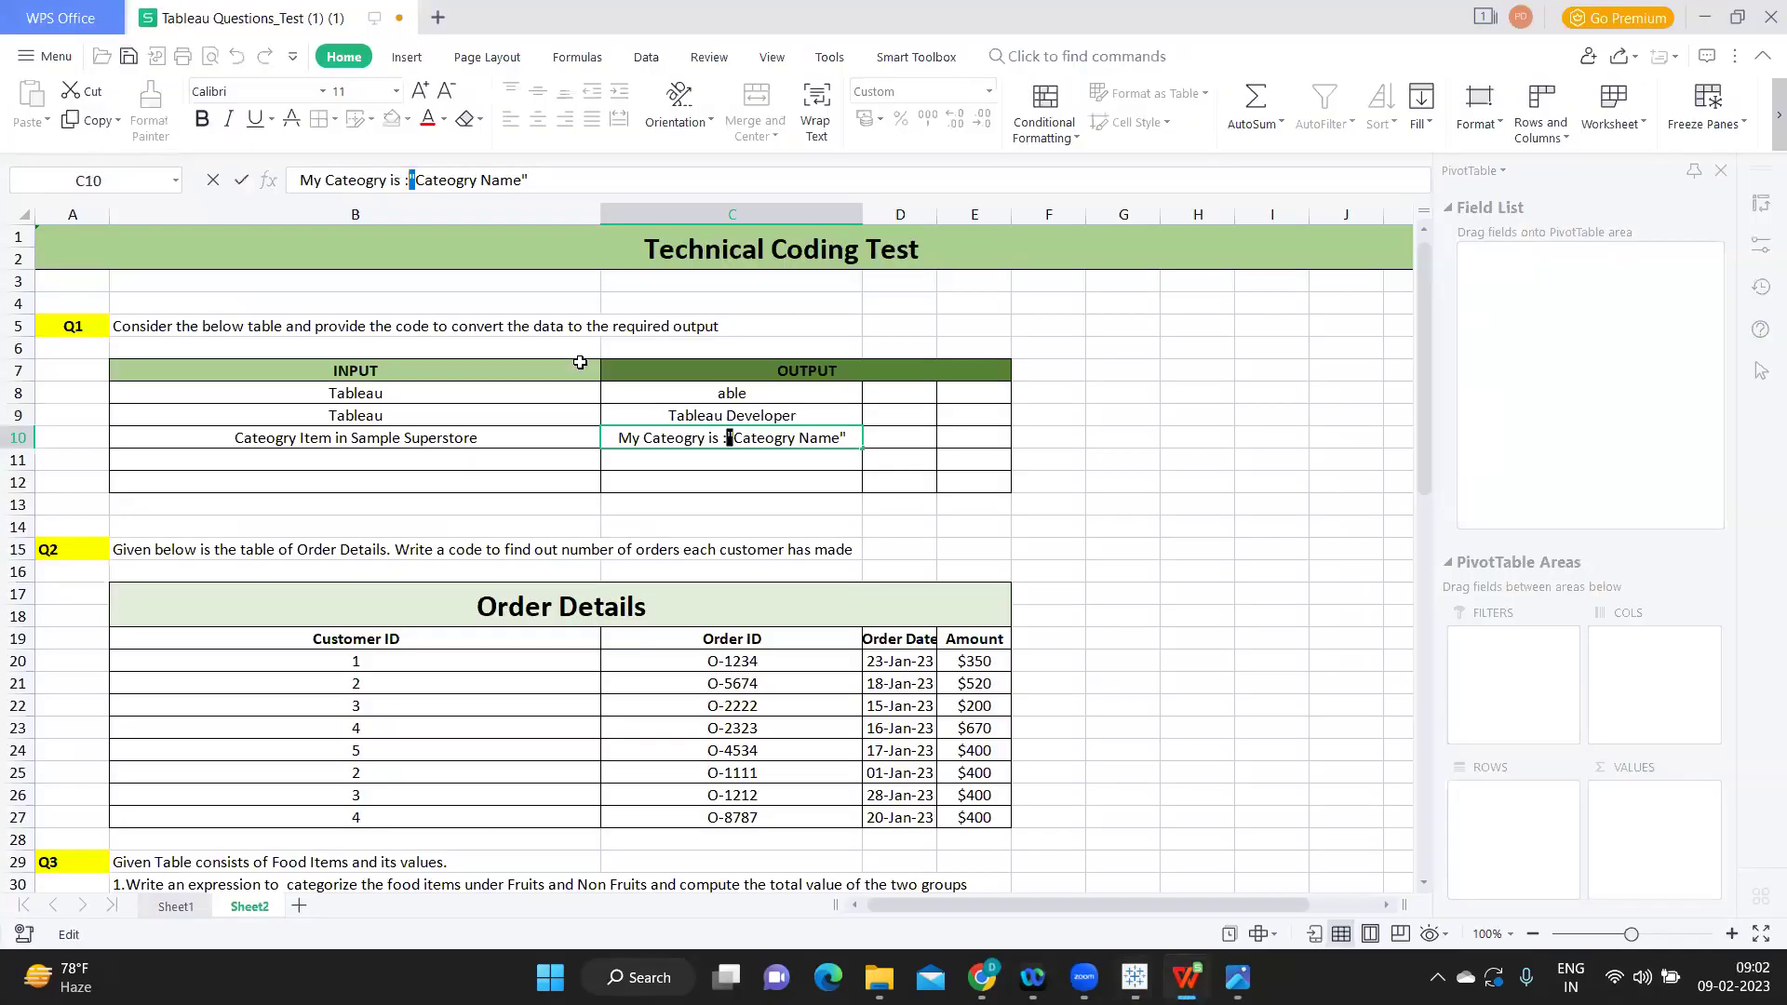
key(alt+Tab)
text(Ca)
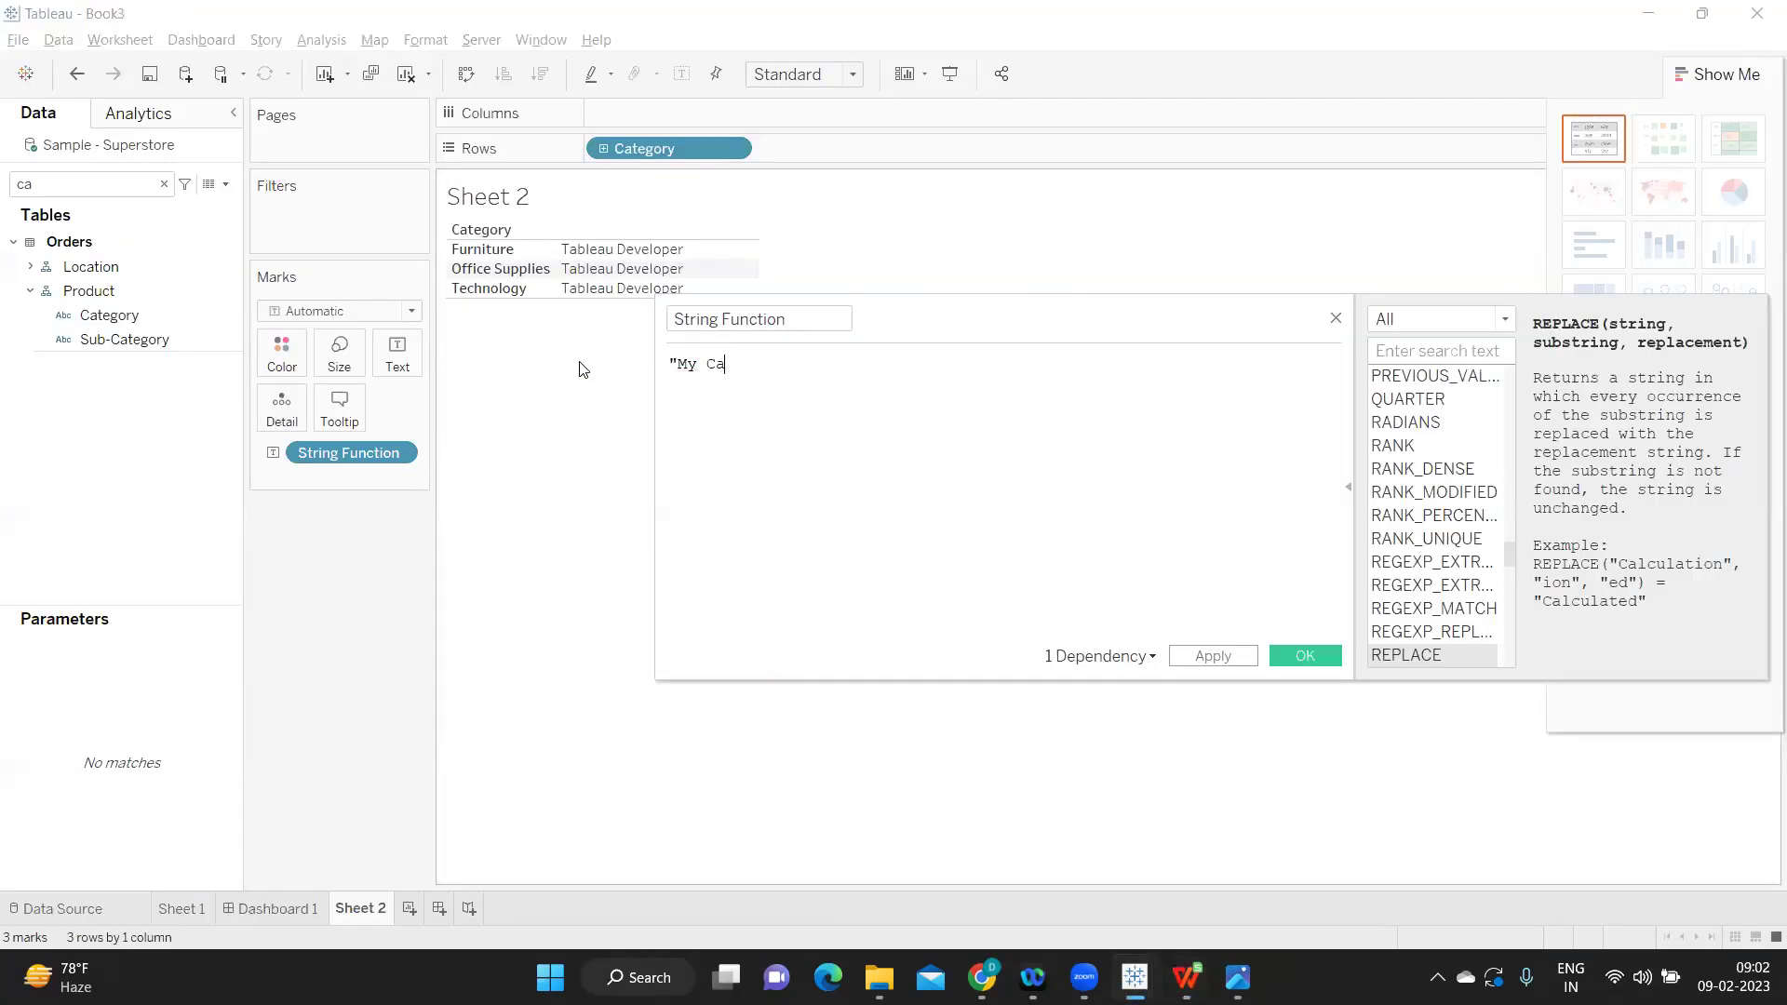
text(tegory)
key(alt+Tab)
key(alt+Tab)
text(is:" +ca)
key(Down)
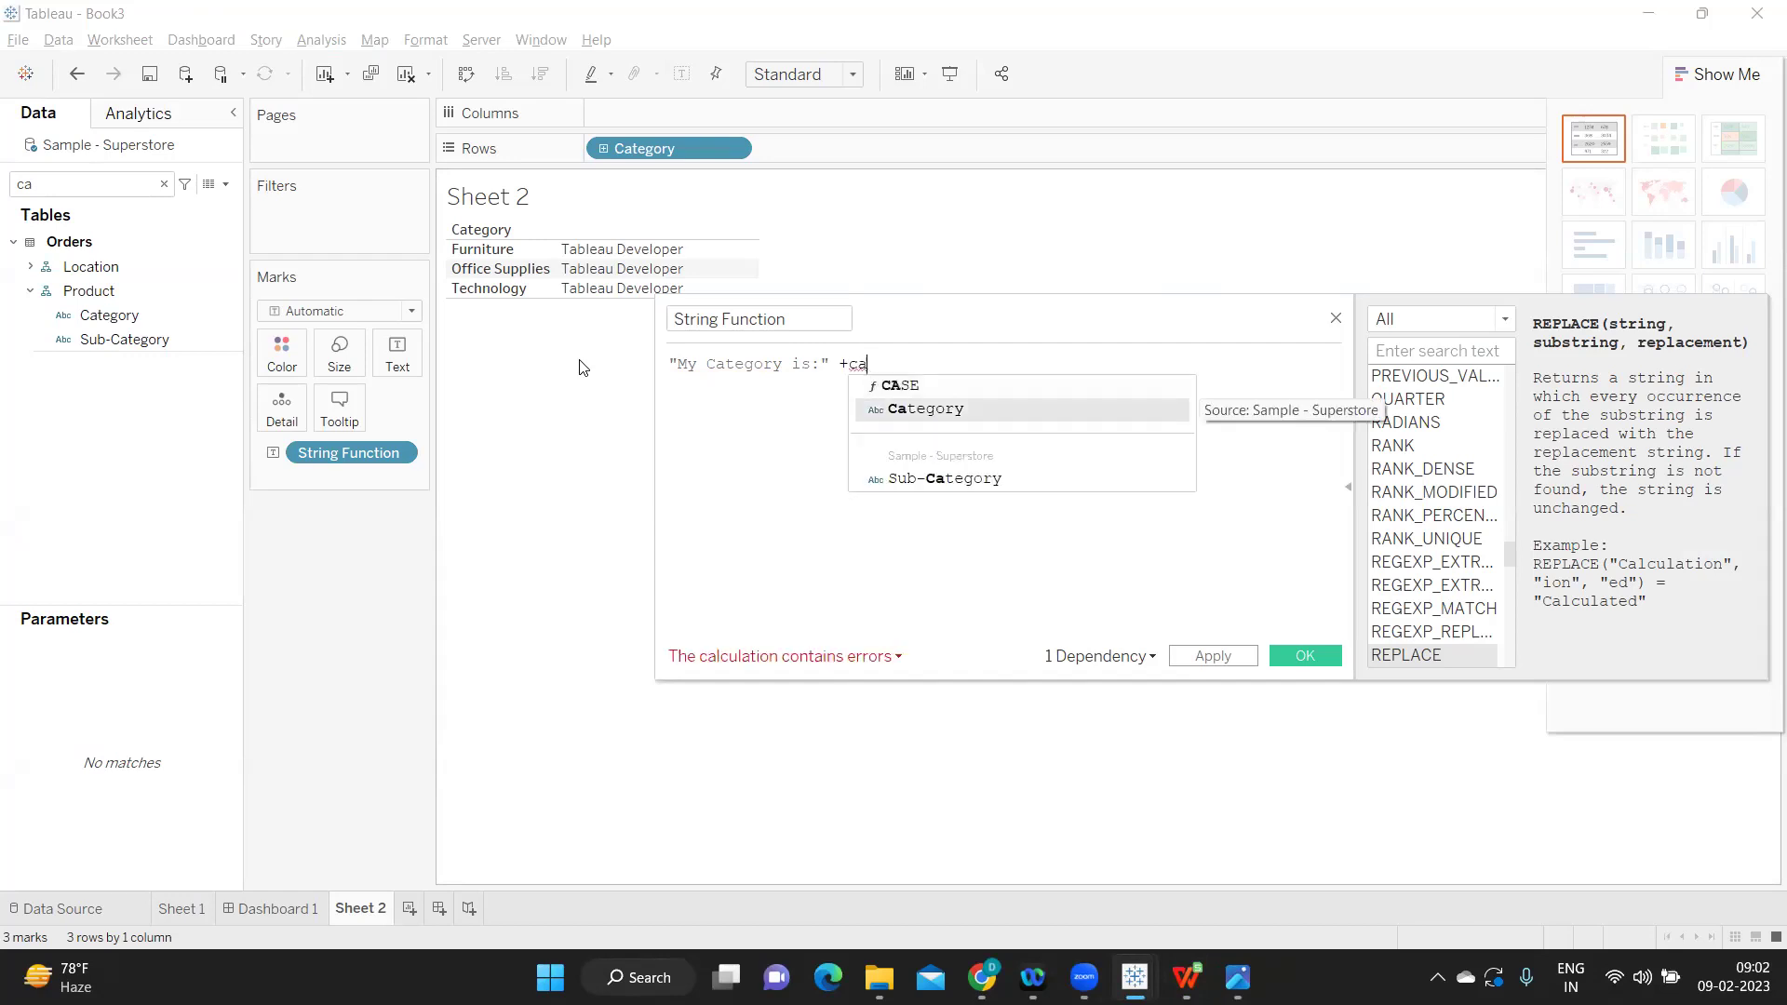
key(Return)
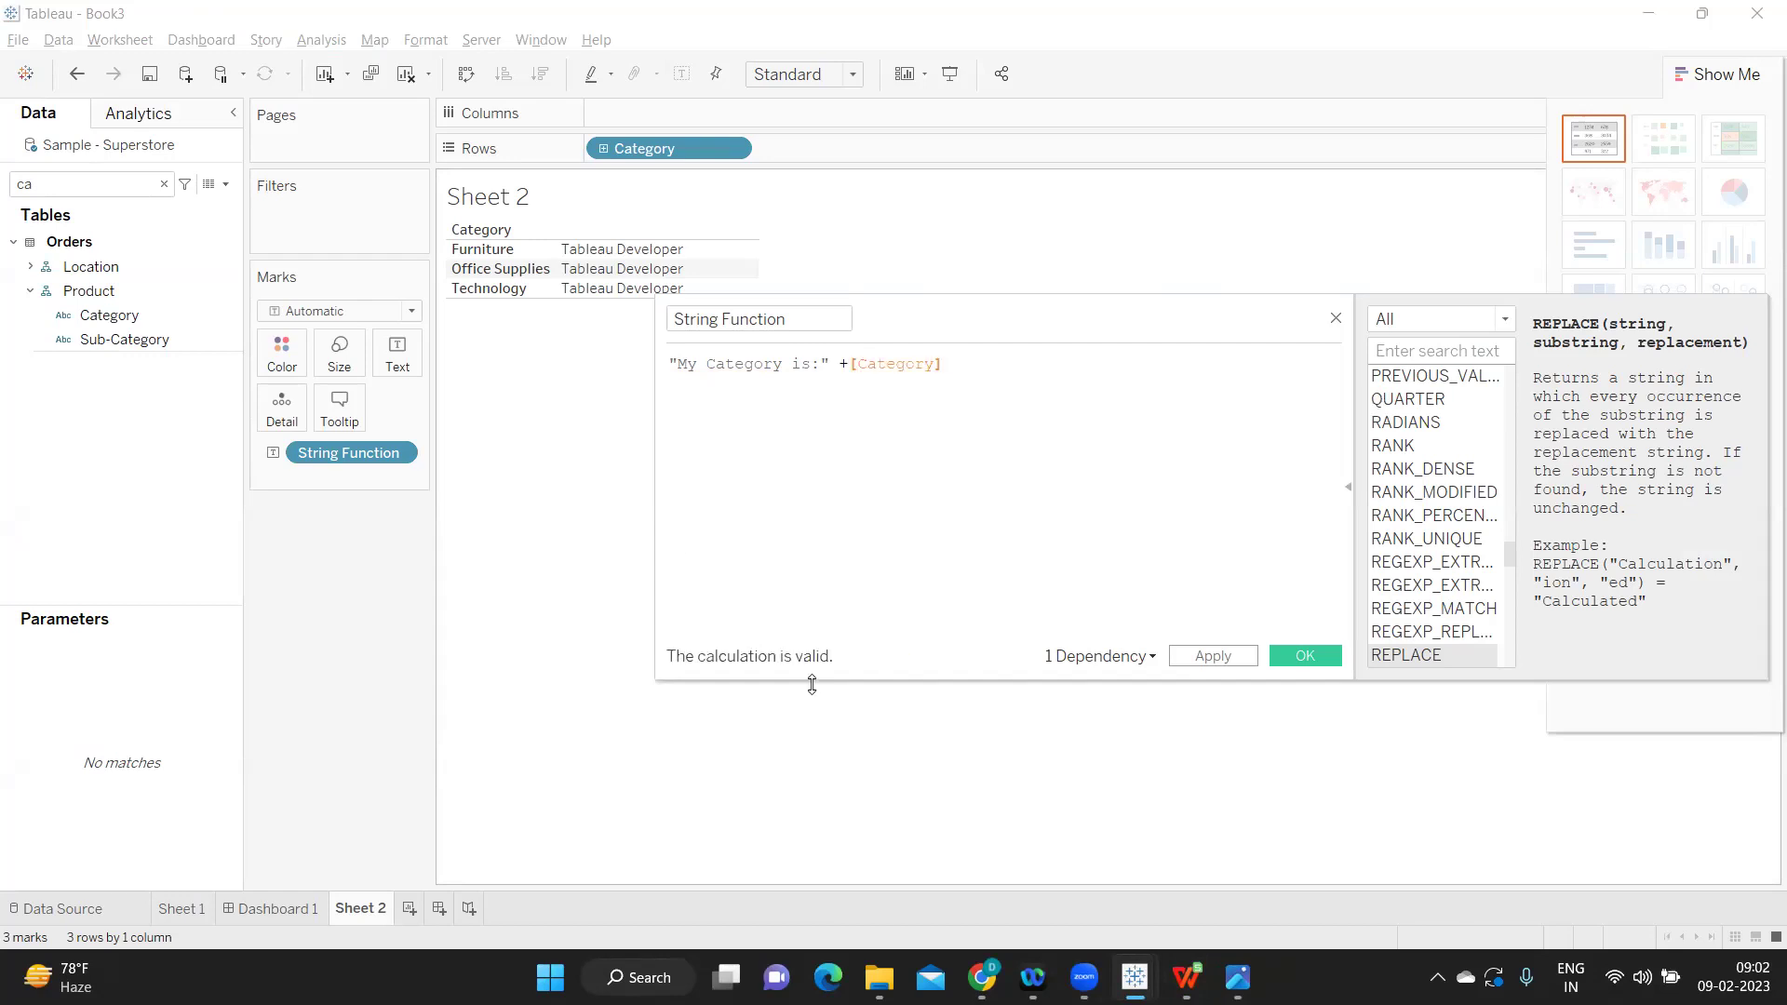
click(1184, 659)
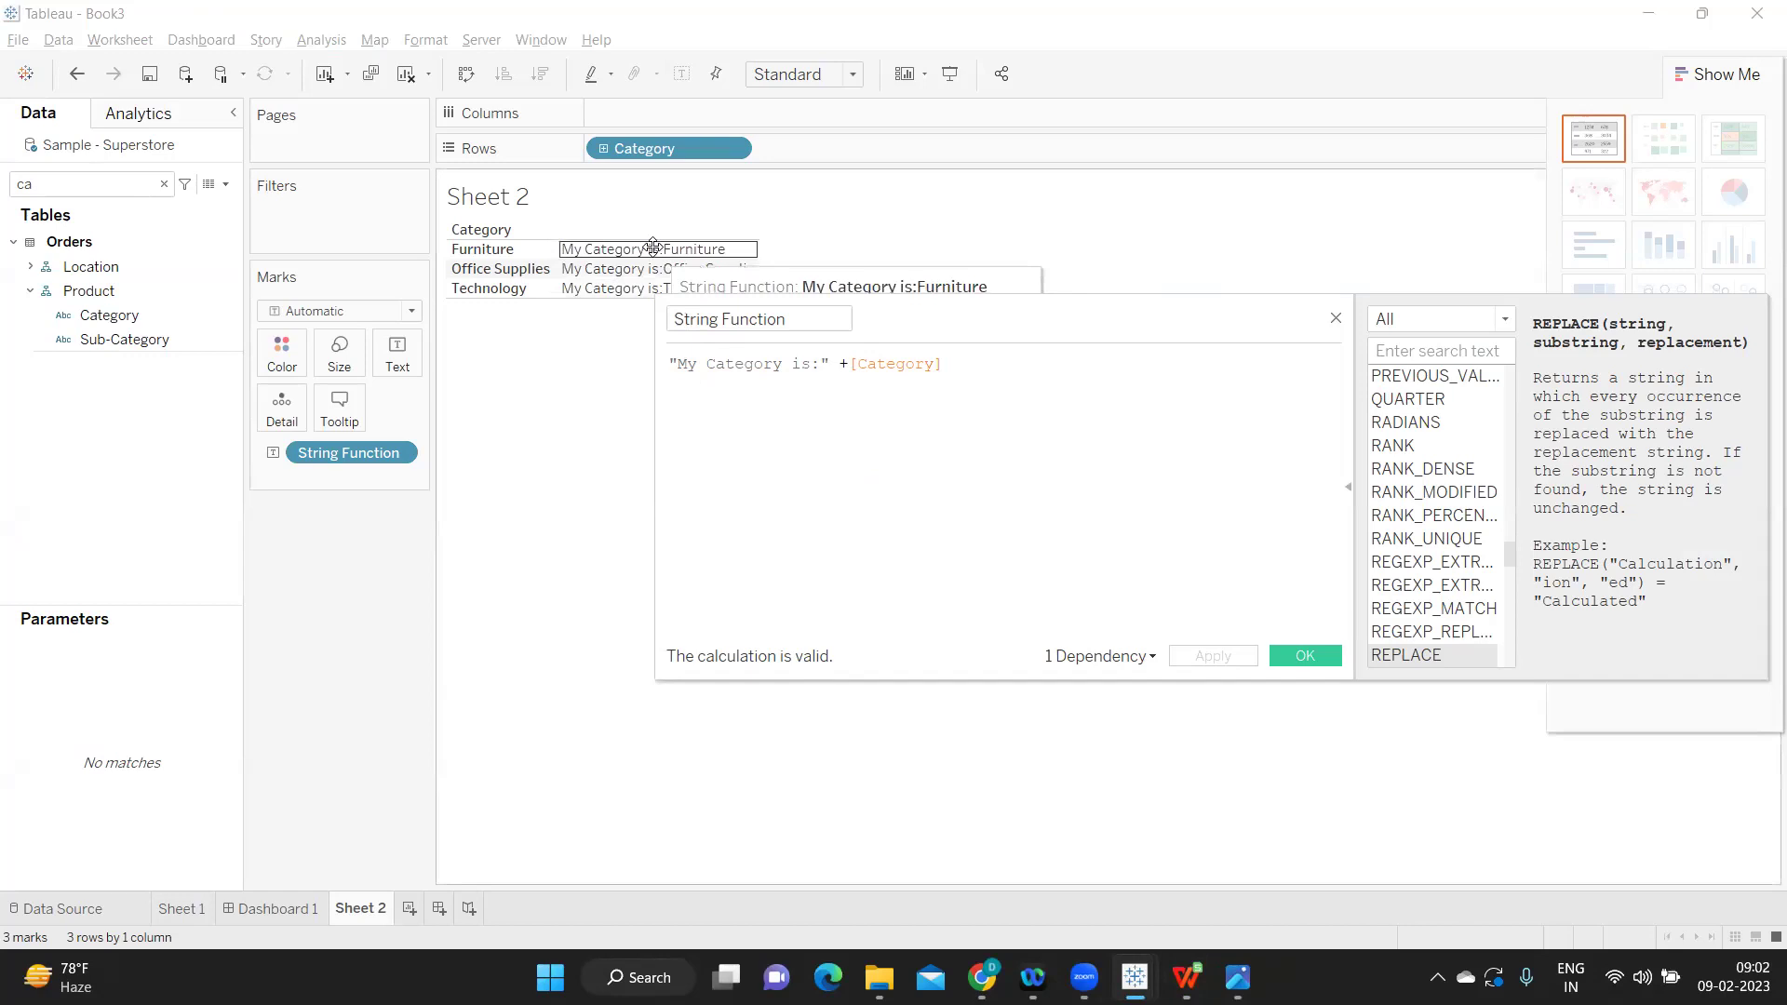
Step: Insert a "'" single-quote string before [Category], removing the extra quote mark
click(847, 361)
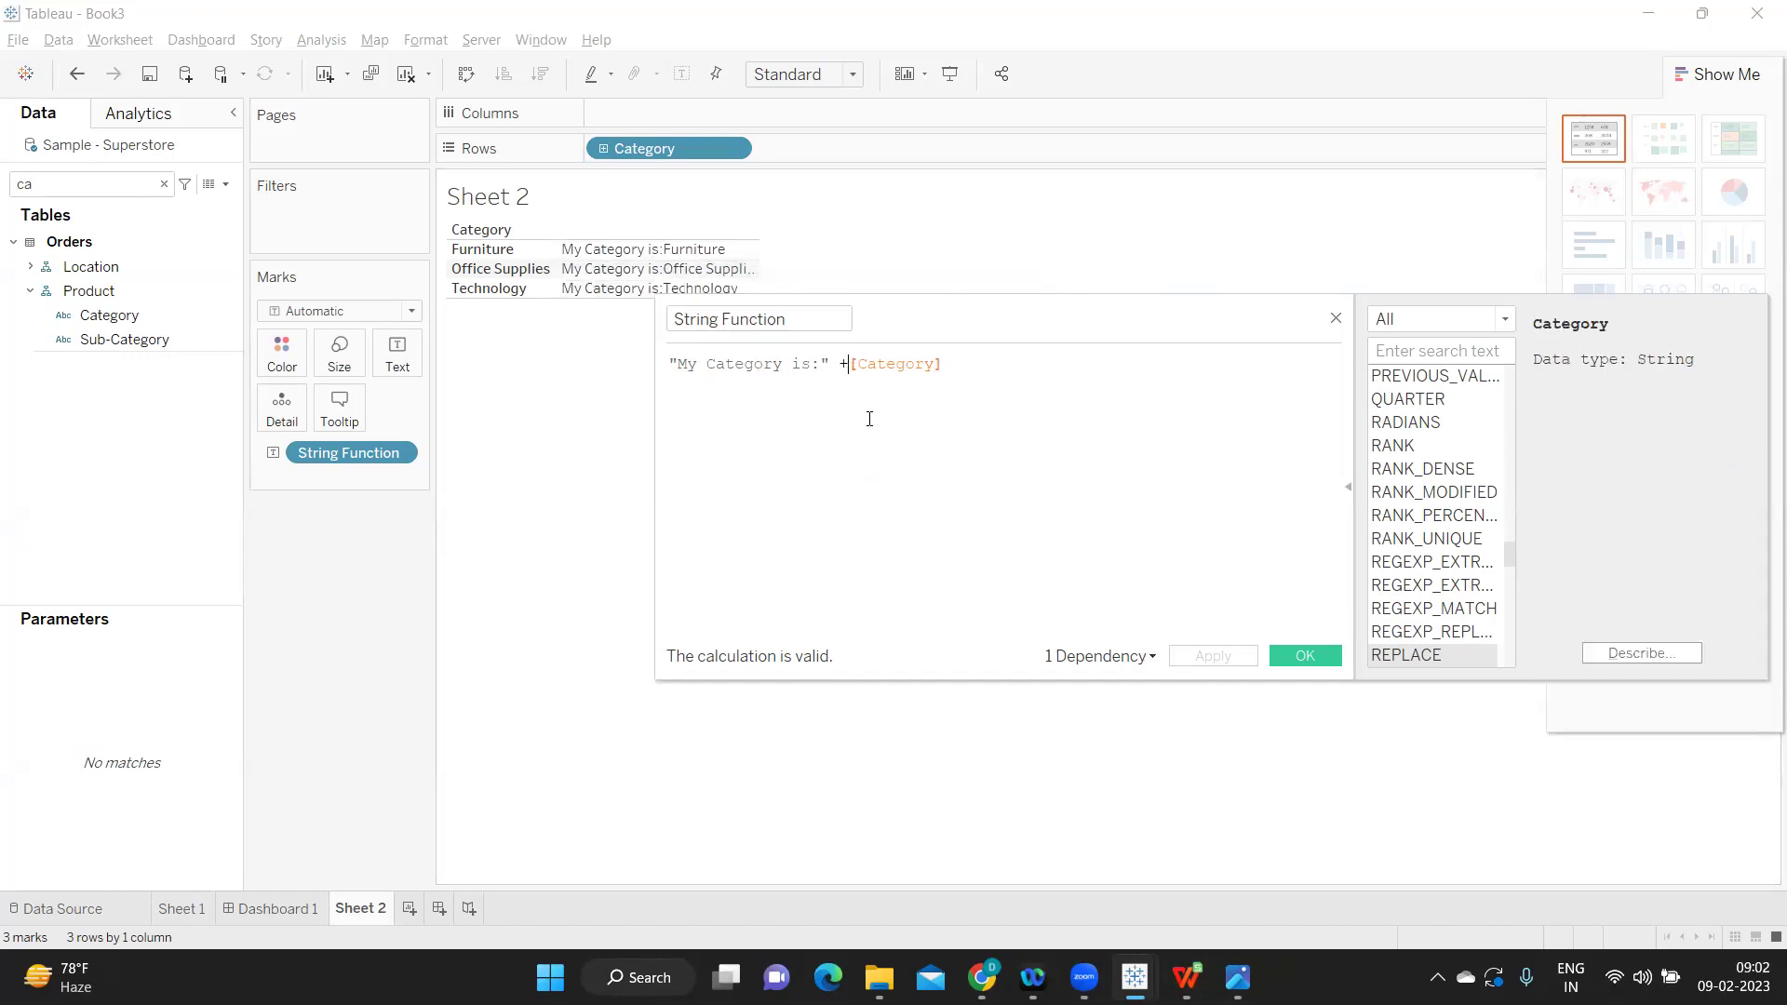
text(" )
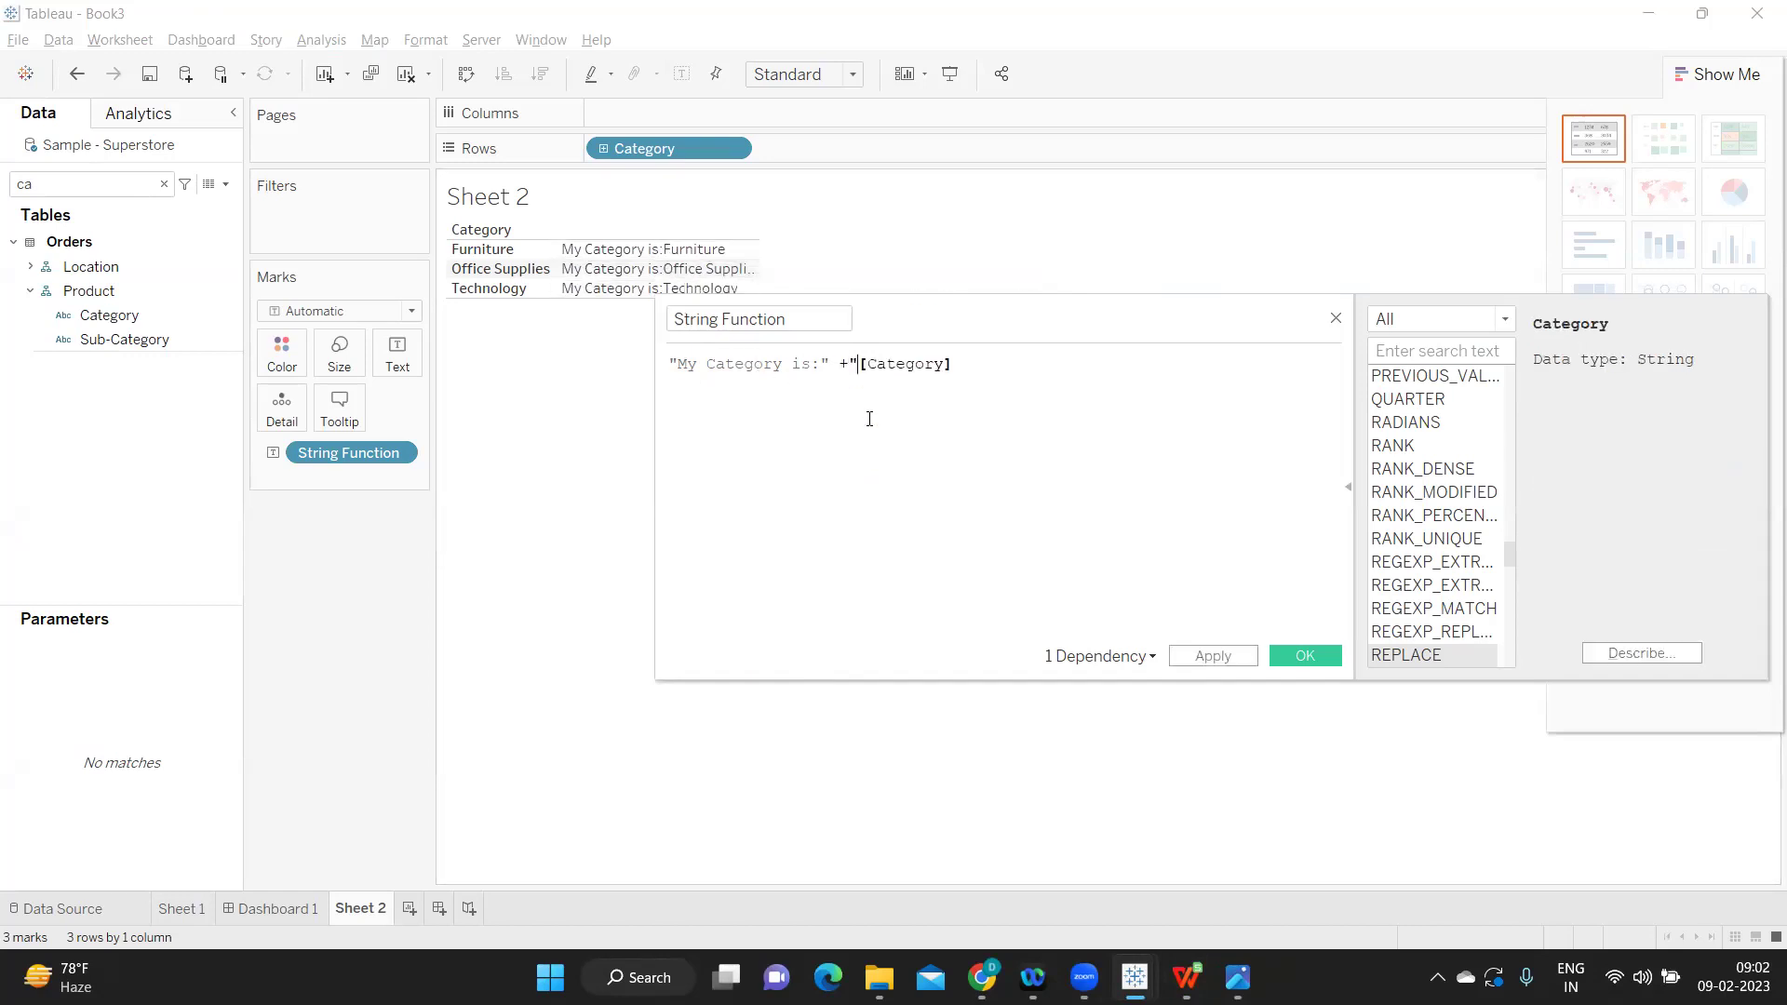
text(+)
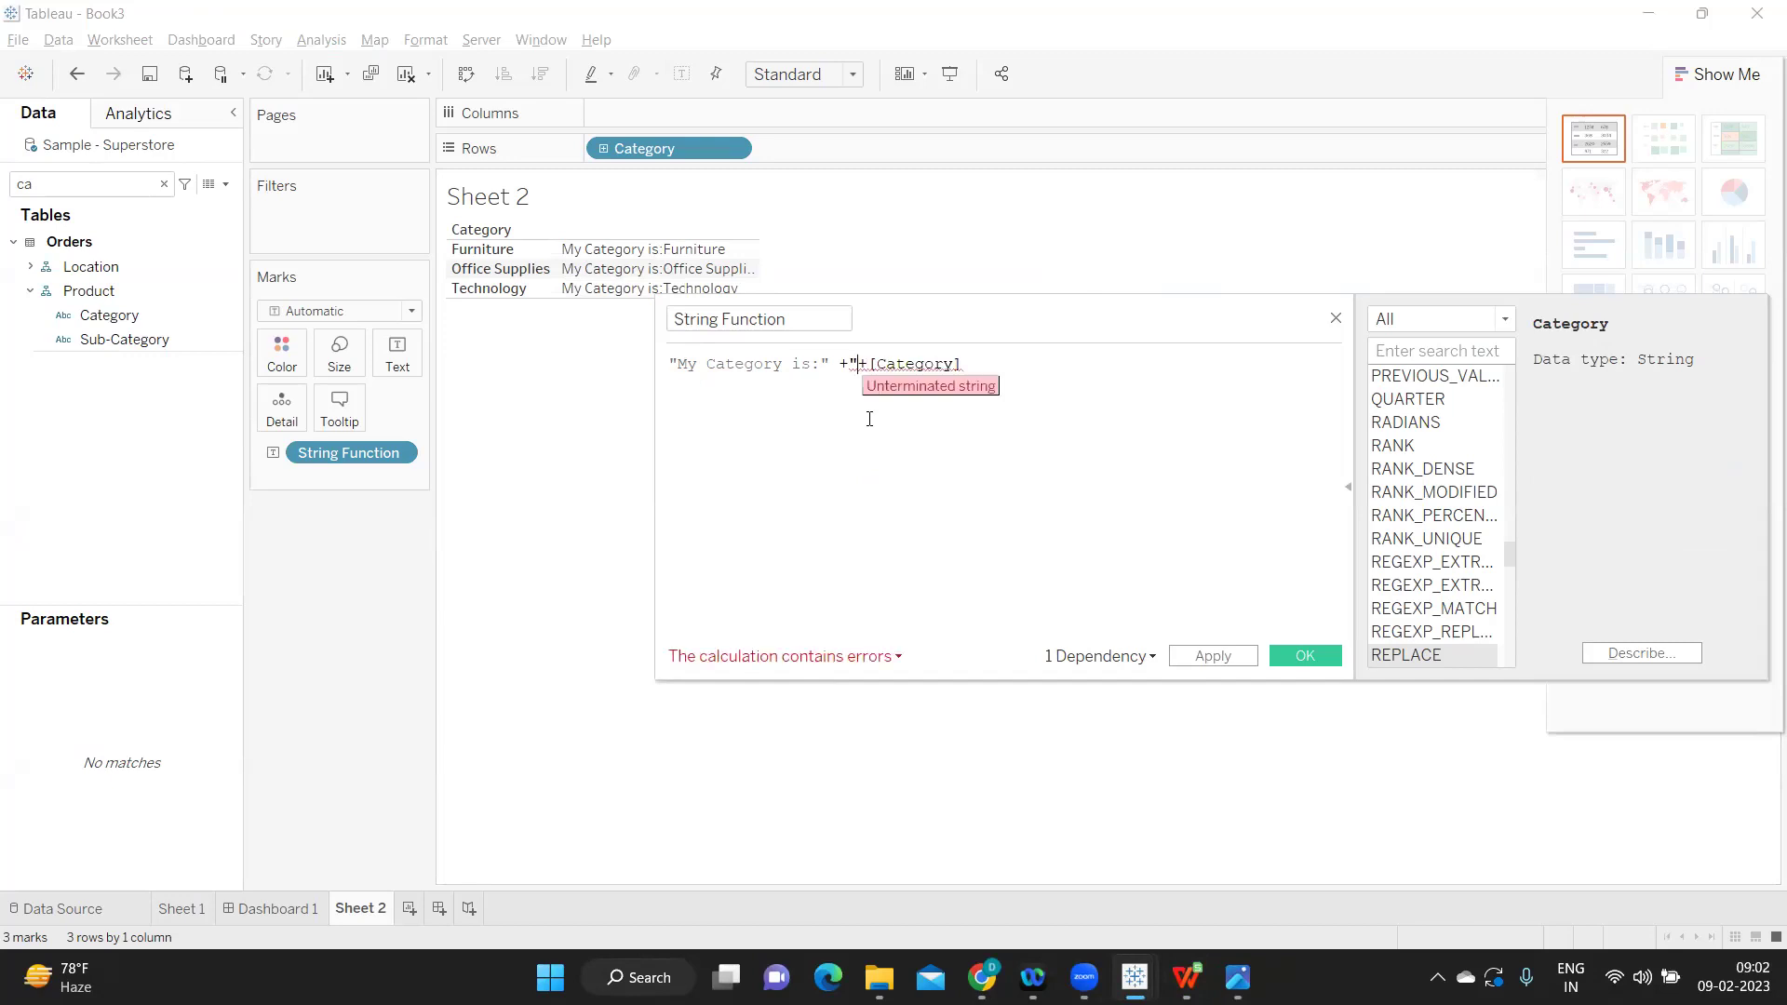
text(")
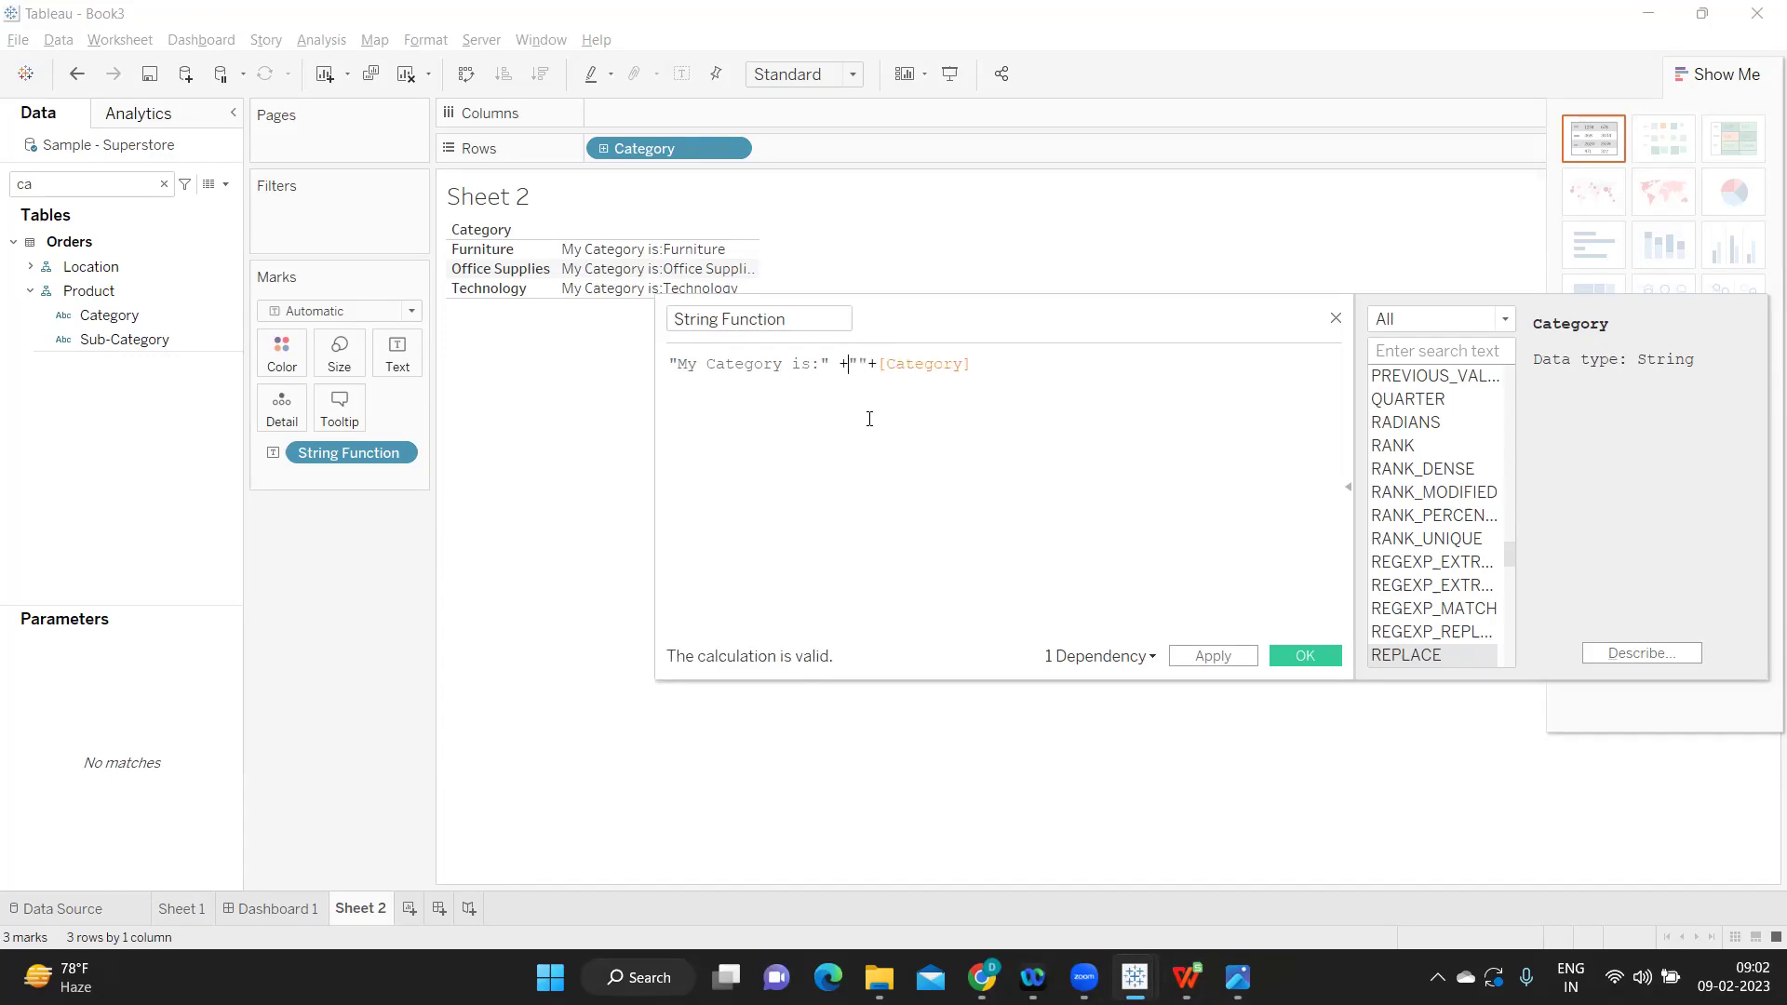
text(")
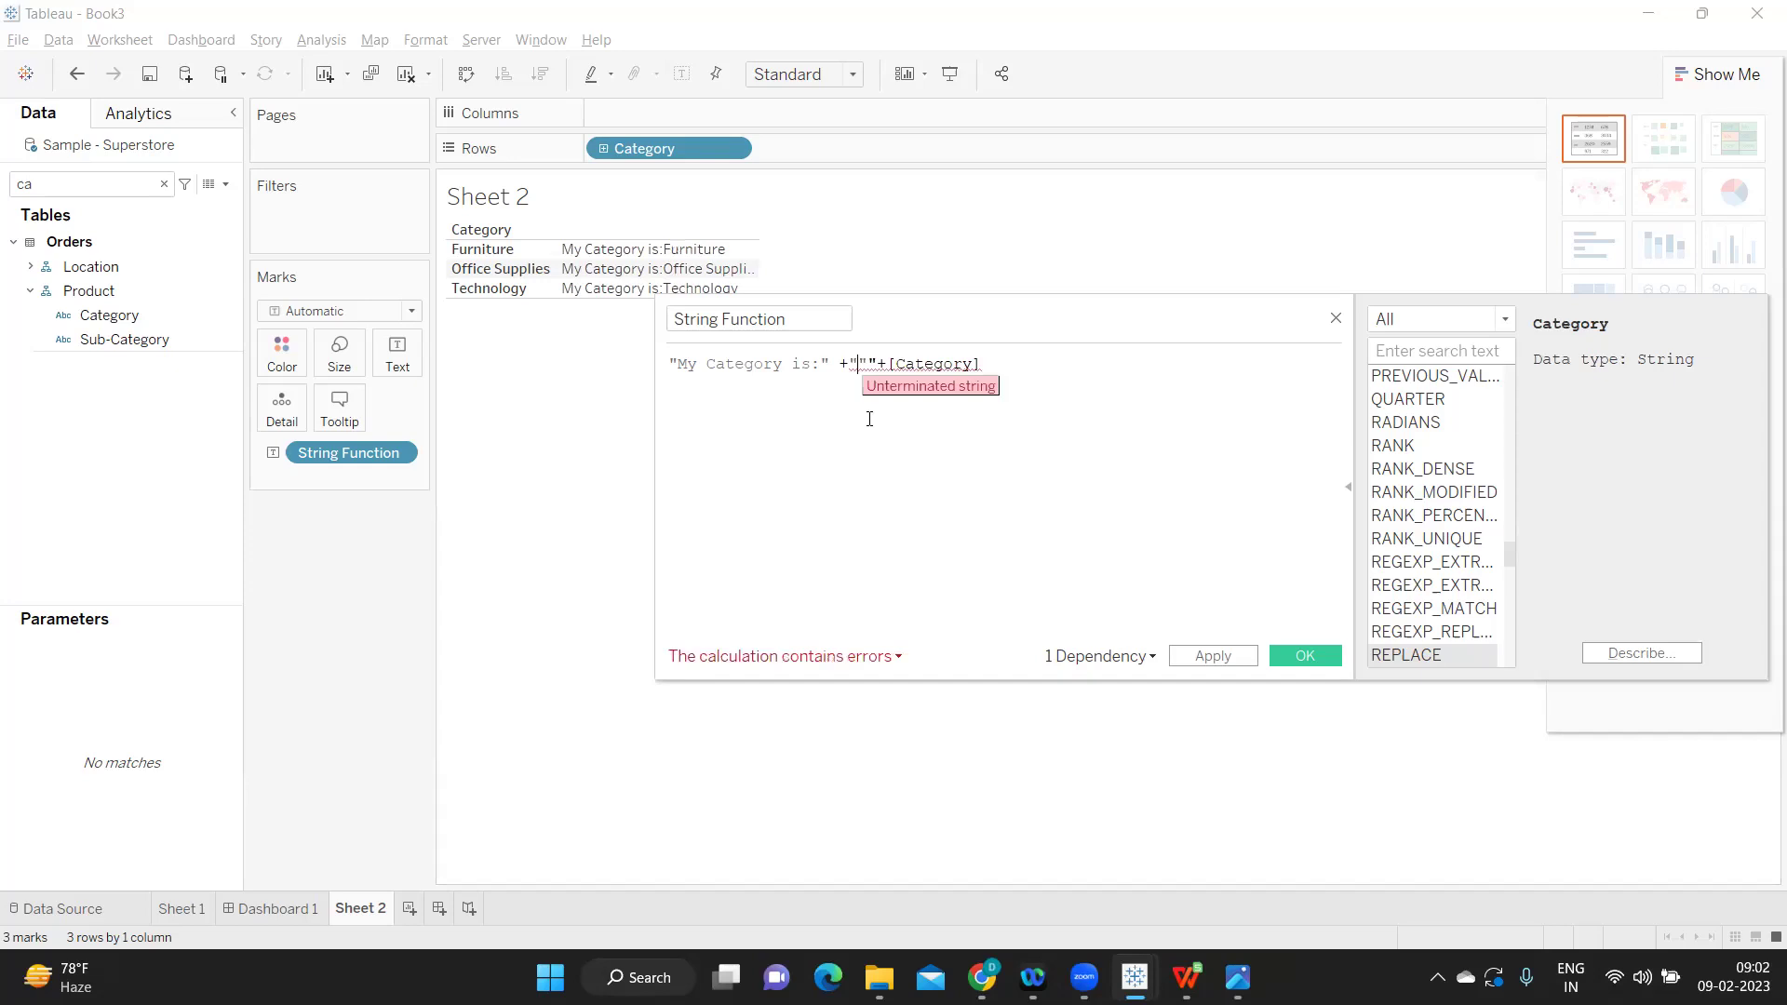
key(Delete)
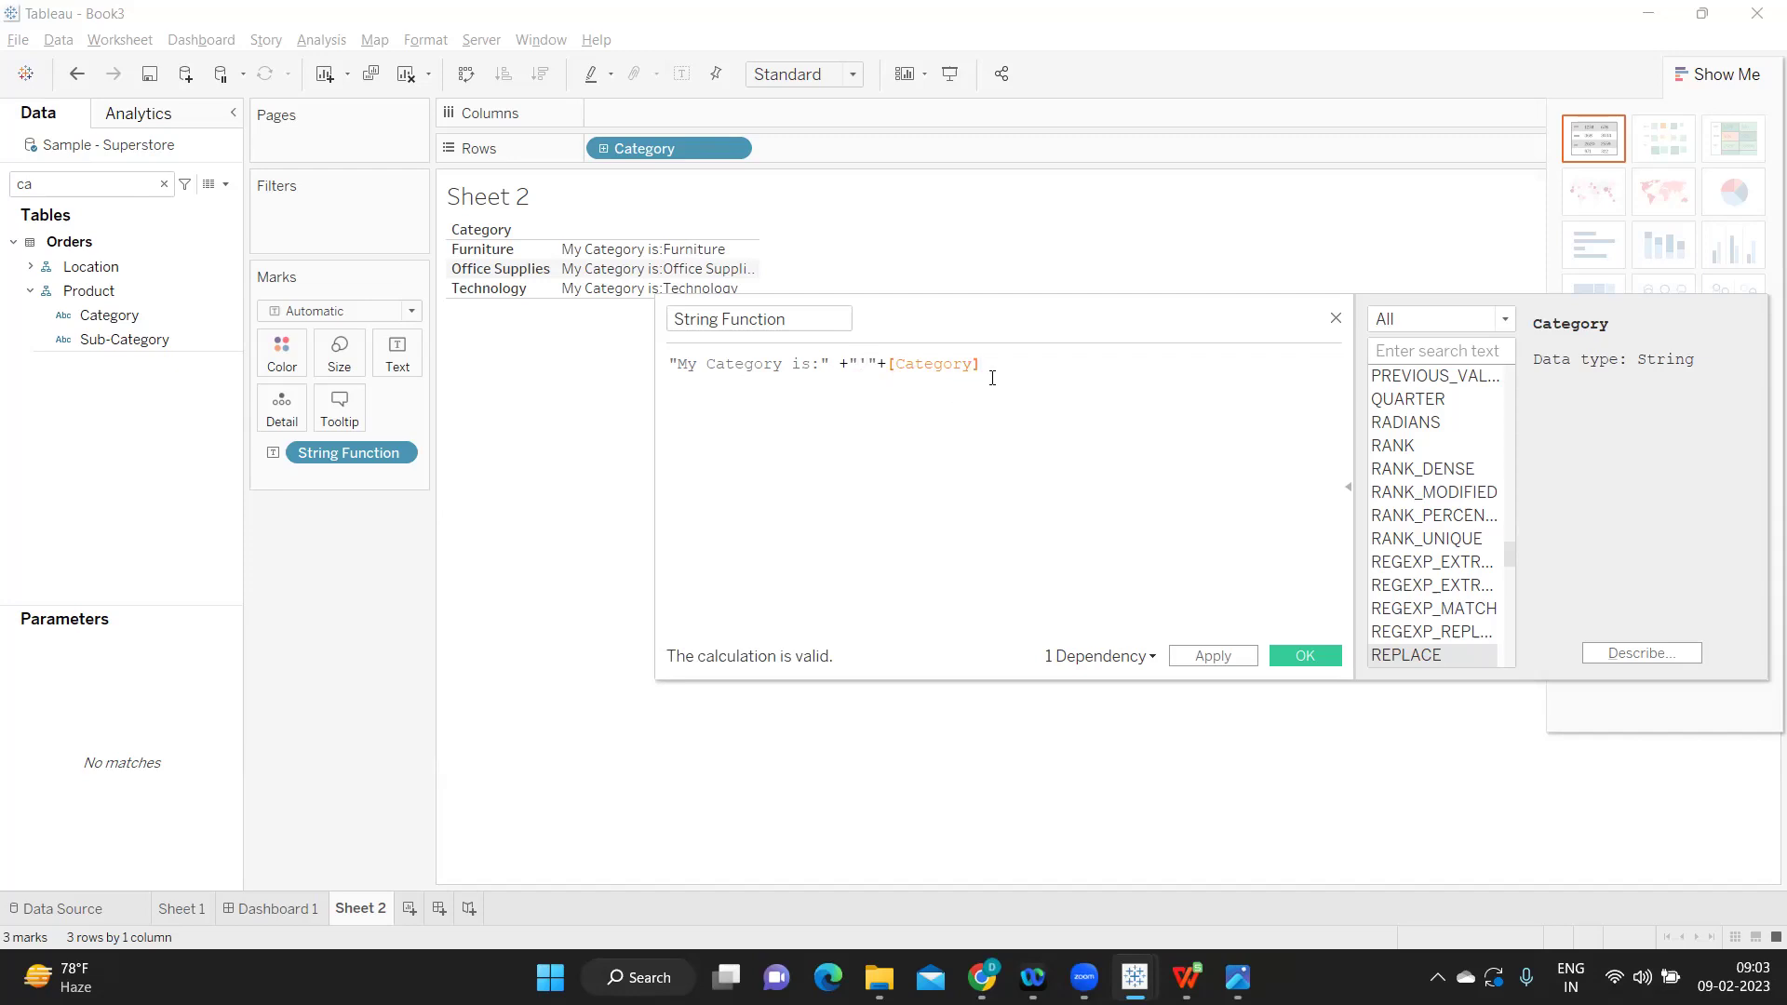
text(+)
Step: Add apostrophes around [Category] in the formula and apply the calculation
drag(846, 363, 879, 363)
click(922, 415)
drag(890, 363, 980, 371)
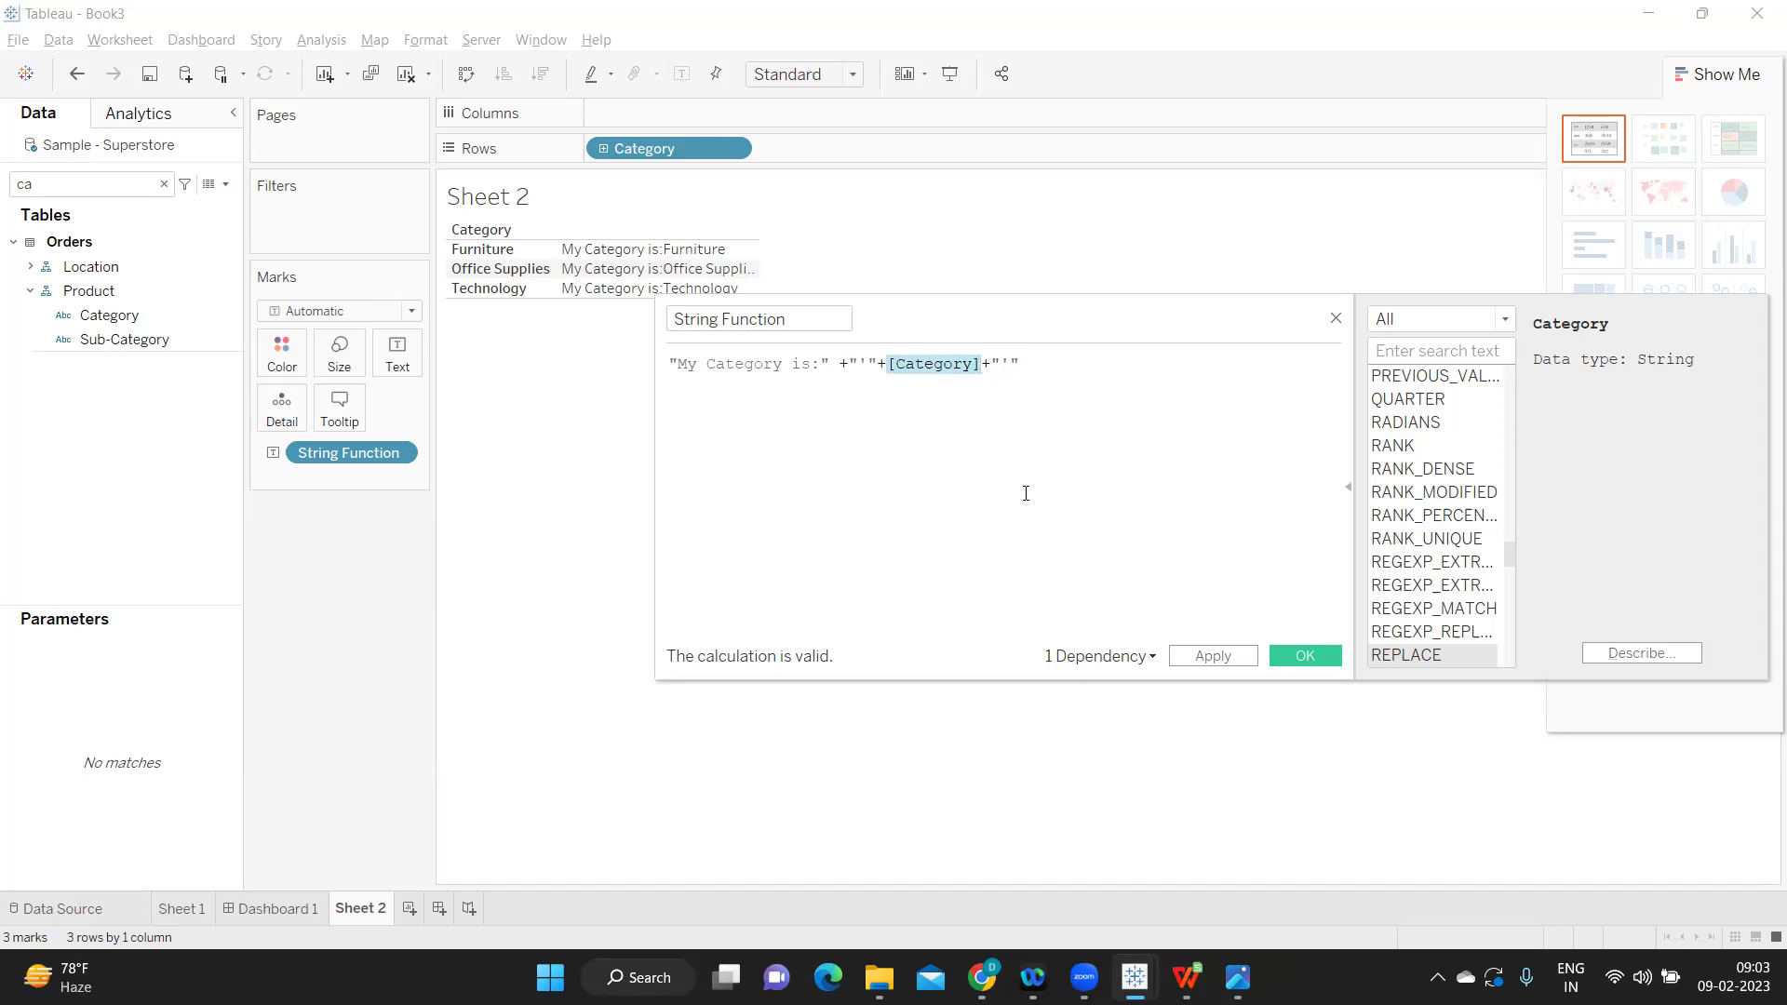
click(1210, 658)
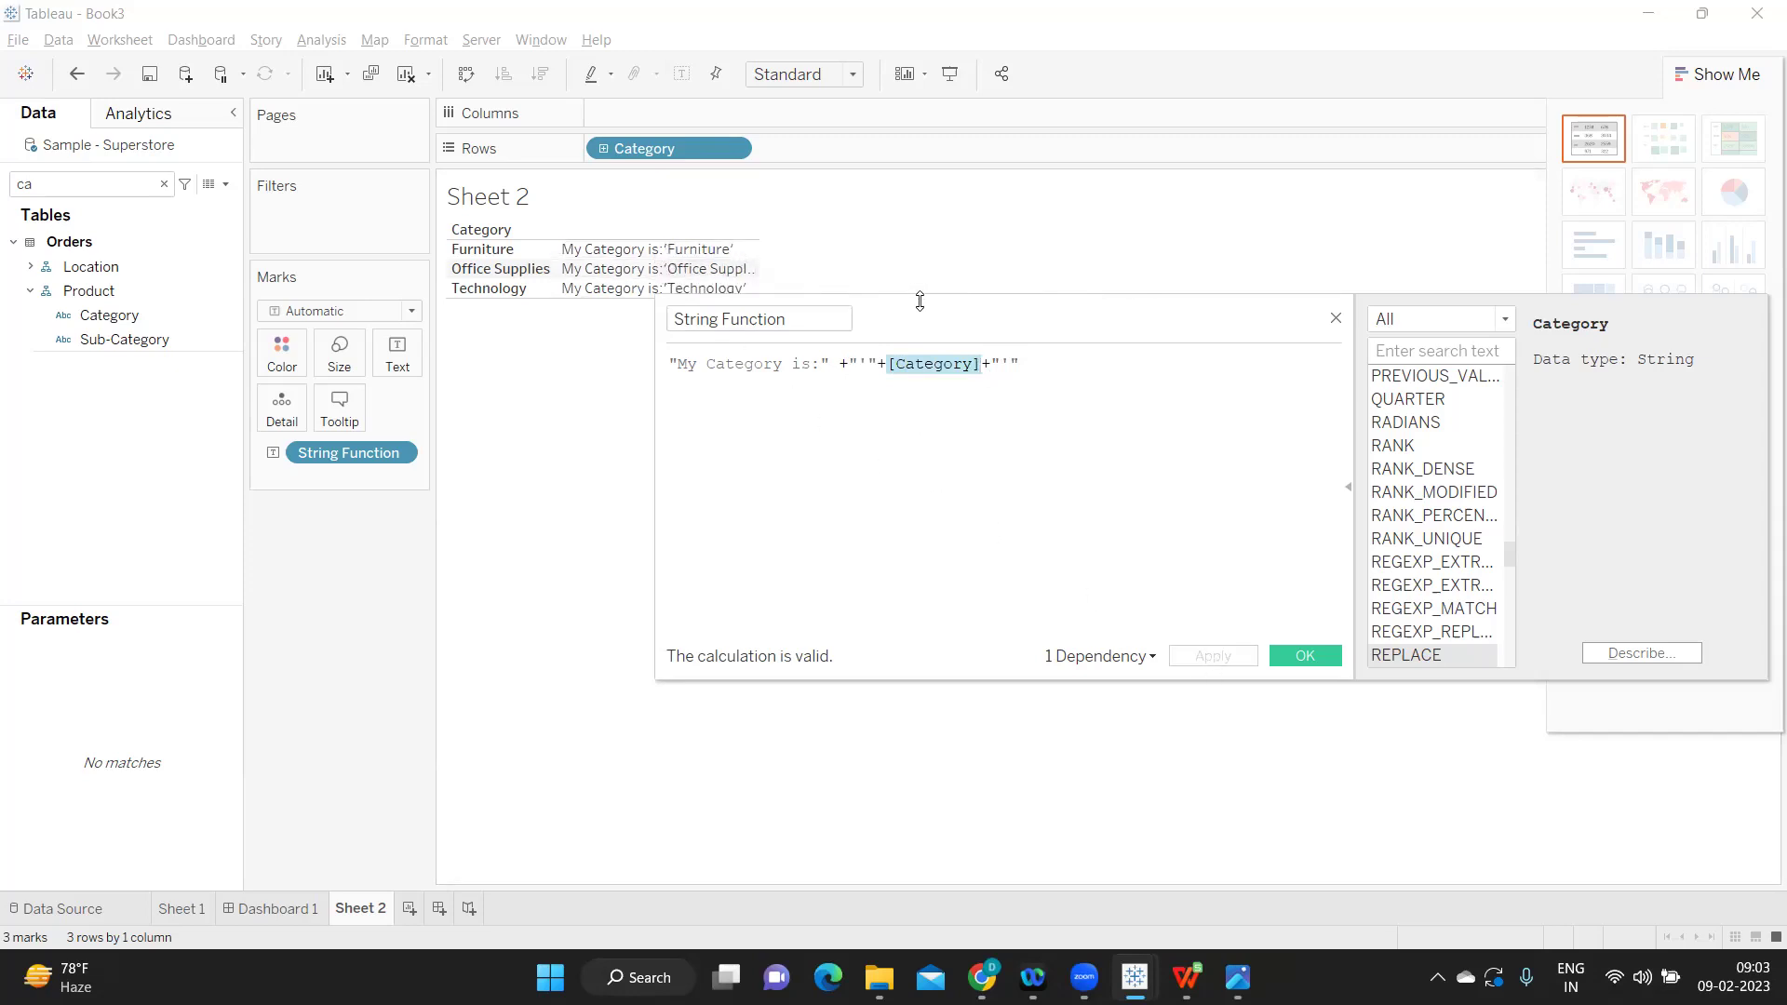
drag(920, 300, 923, 302)
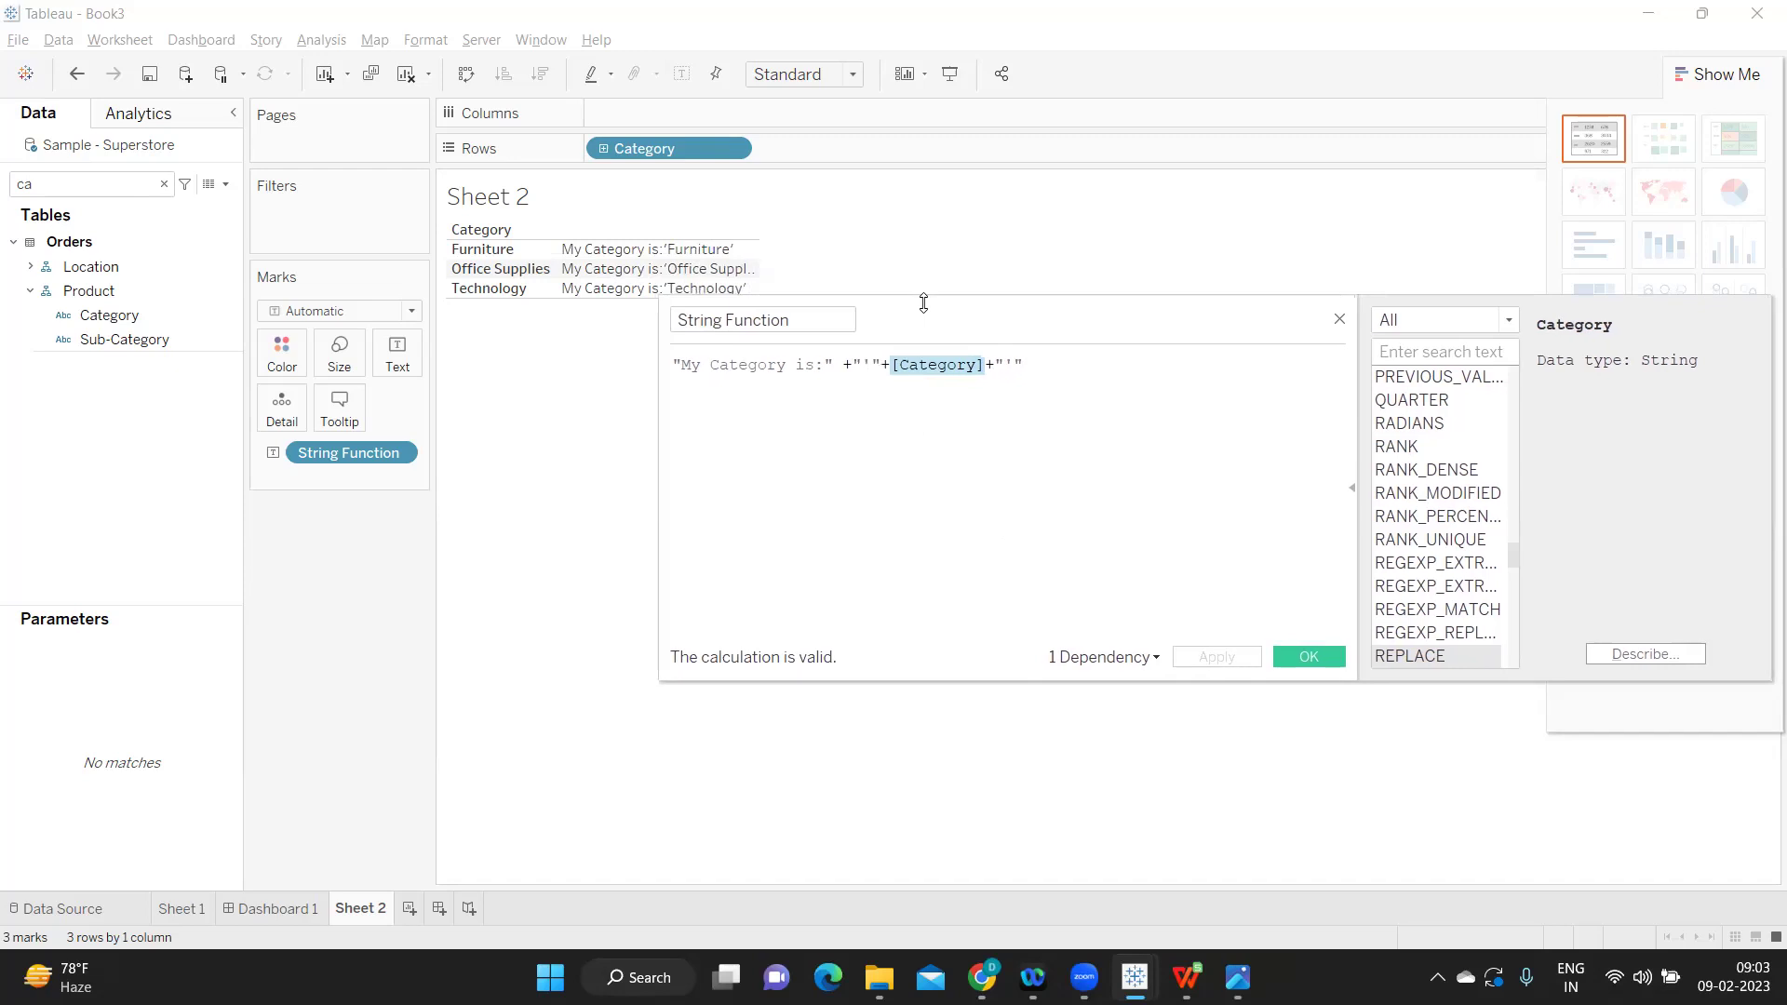
click(961, 487)
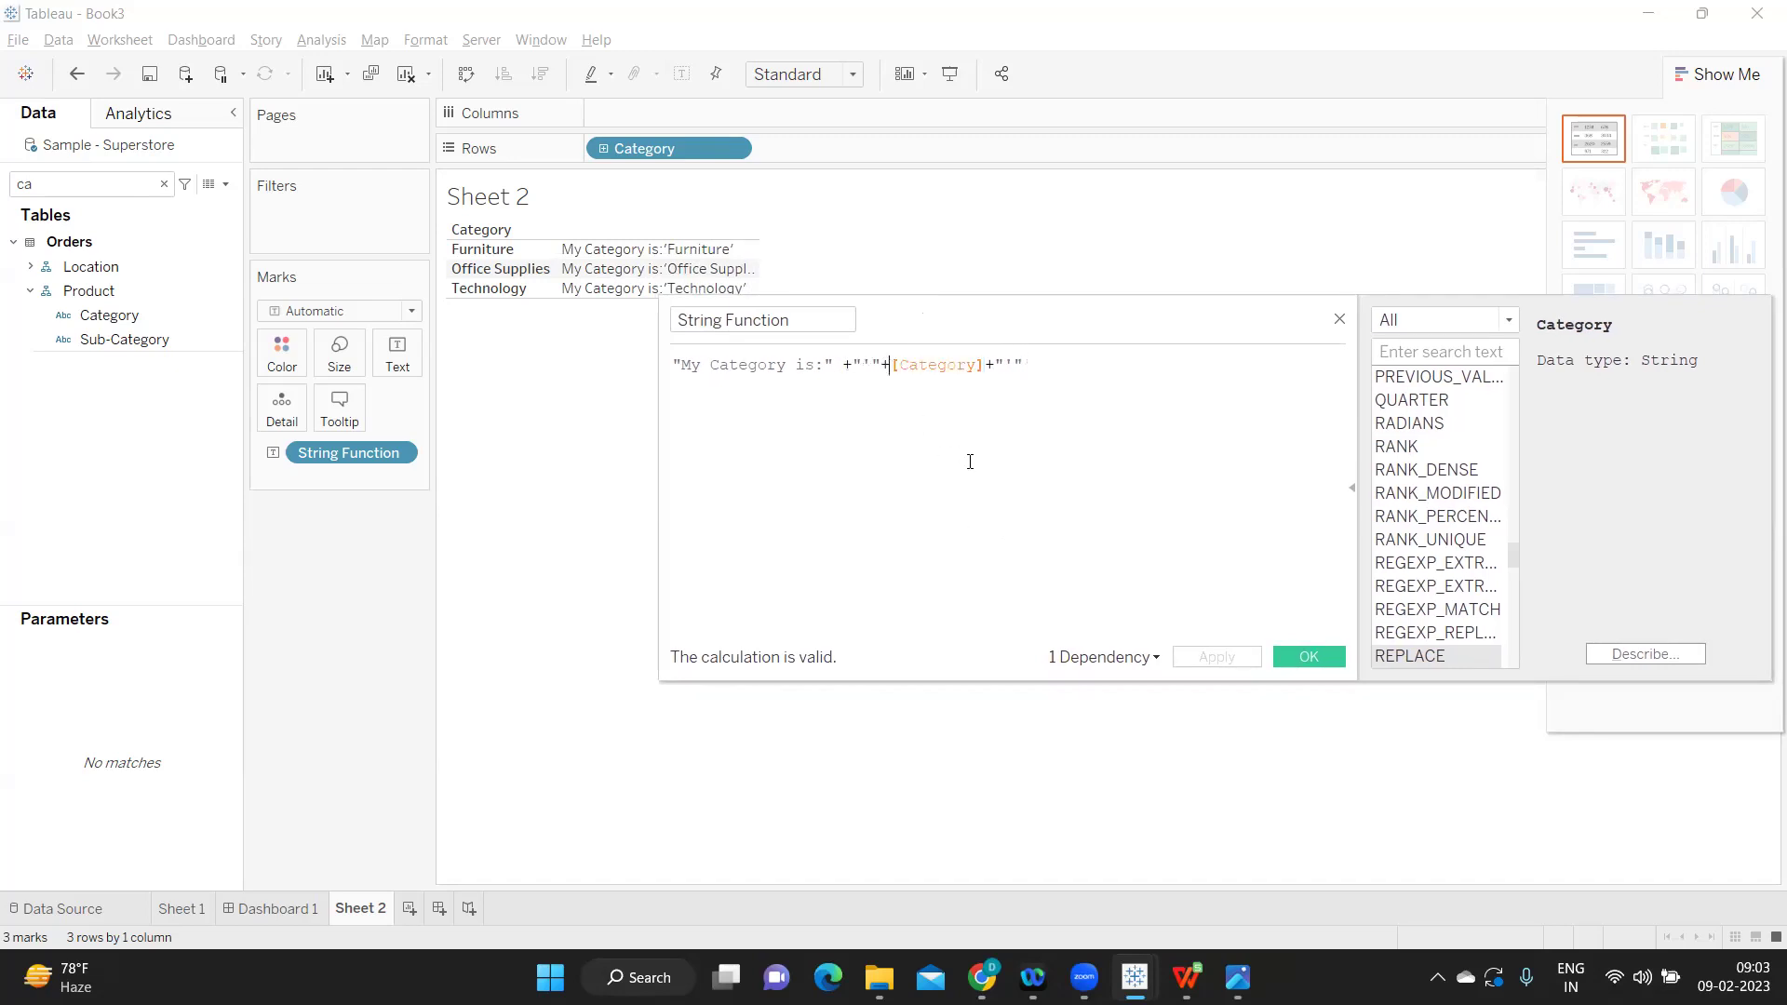
text(')
key(Right)
key(Right)
key(Right)
key(Right)
key(Right)
key(Right)
key(Right)
key(Right)
key(Right)
key(Right)
text(')
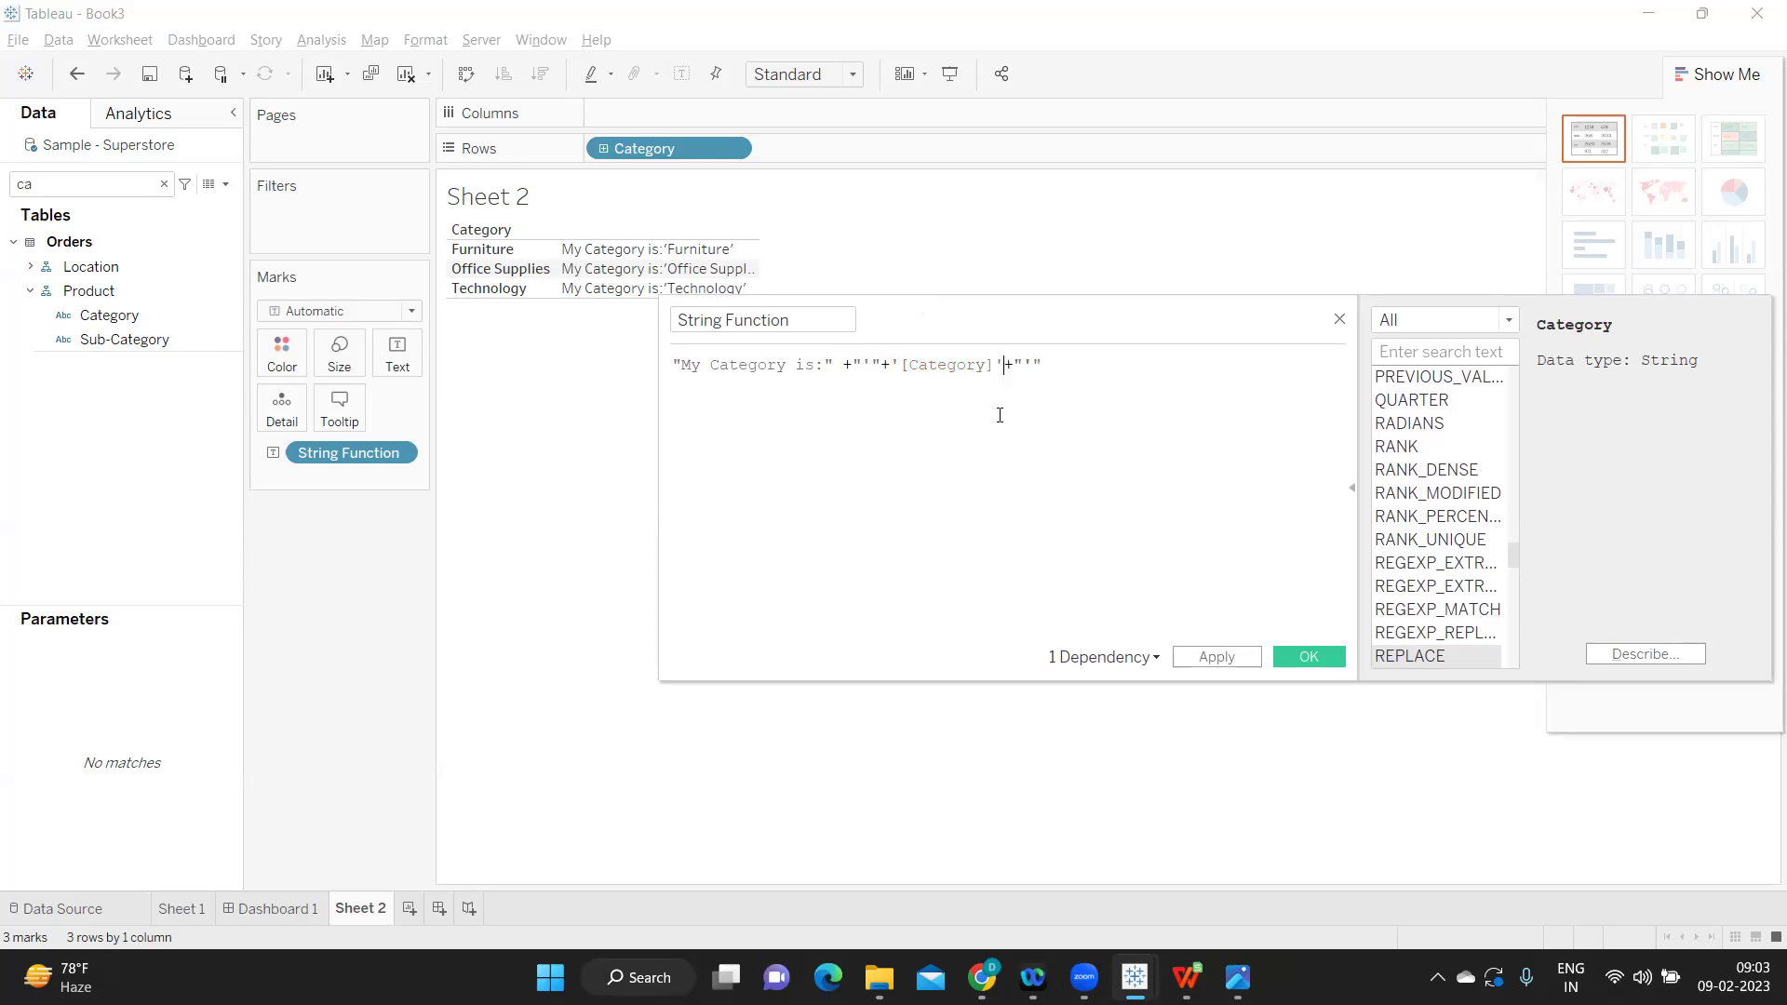
click(1225, 663)
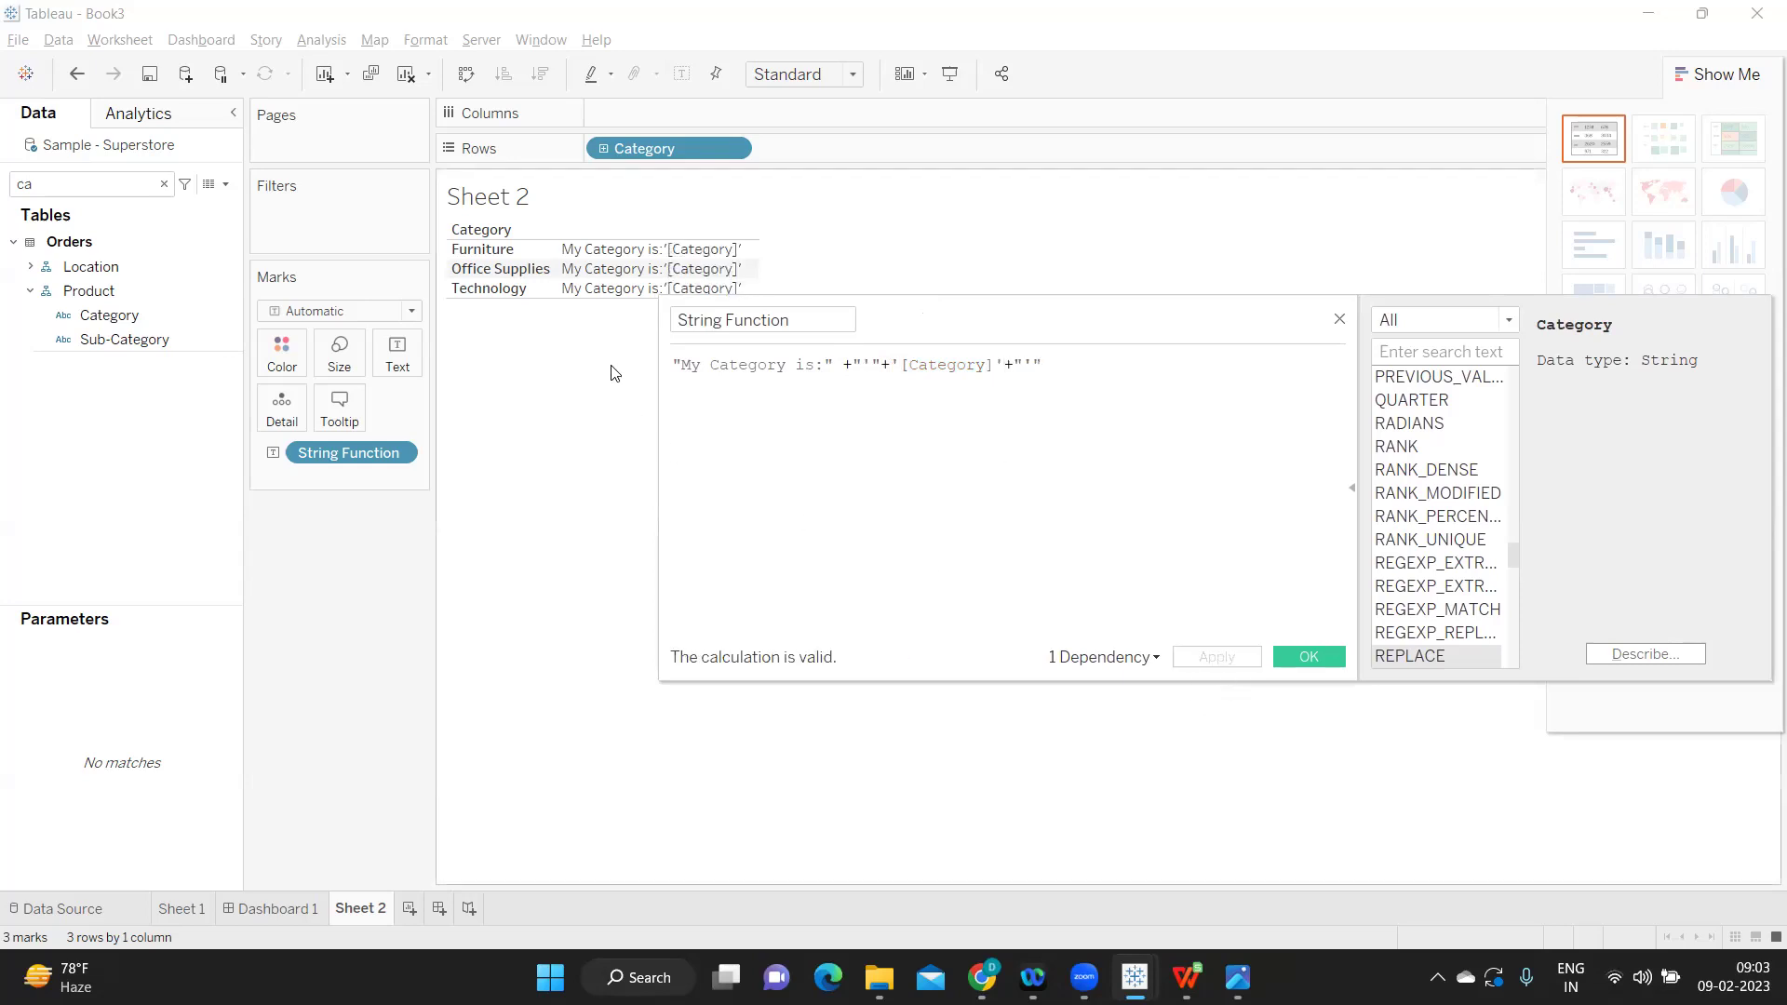
Step: Remove the stray apostrophes, restore [Category]'s closing bracket, and reapply so categories show in quotes
click(898, 364)
key(BackSpace)
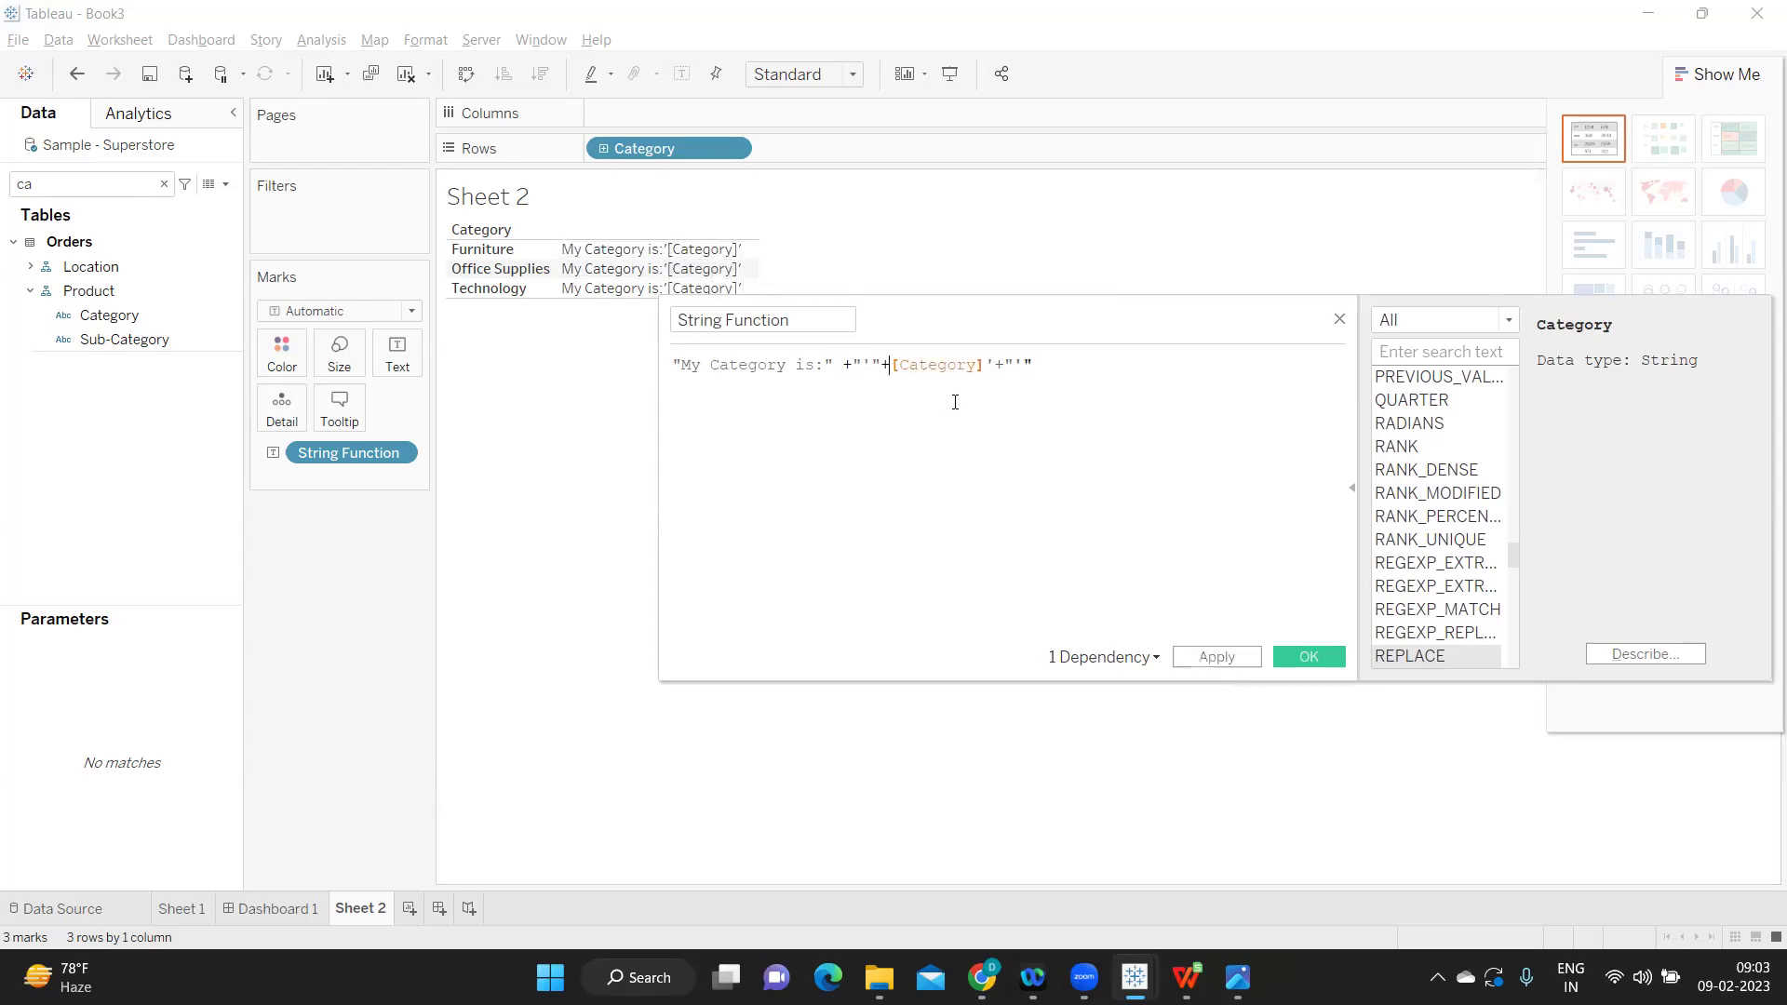
click(988, 365)
key(BackSpace)
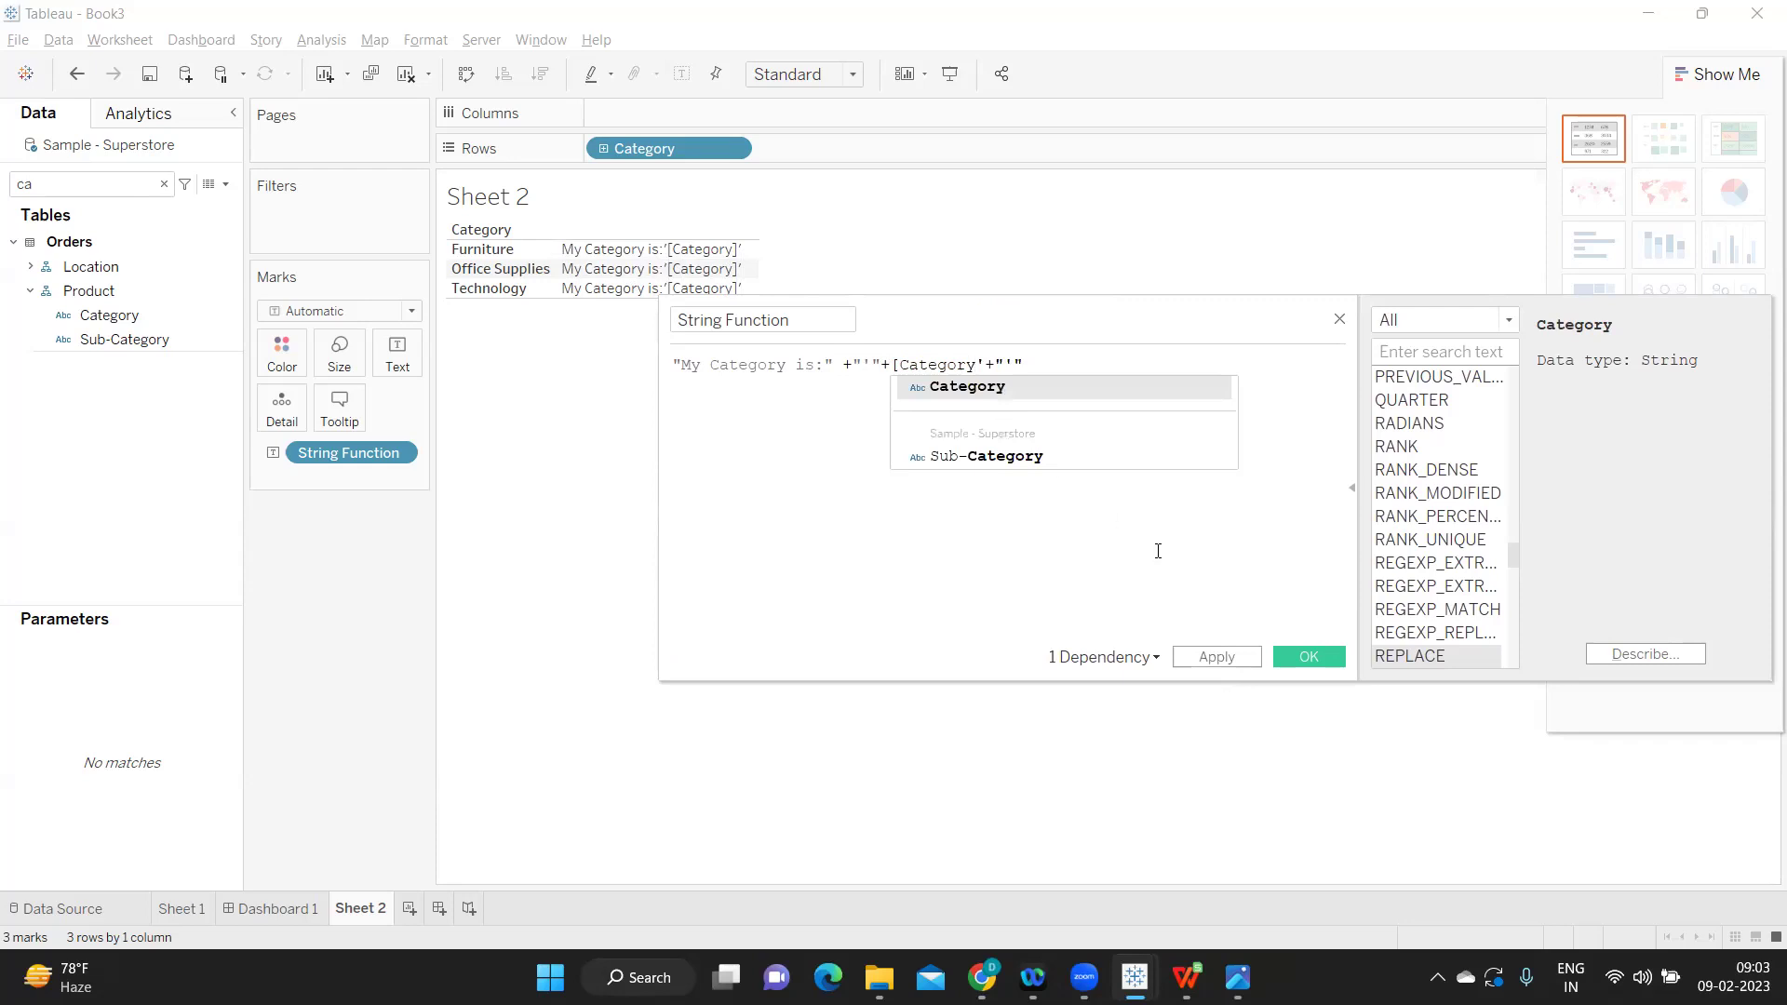
click(1156, 546)
click(978, 364)
key(BackSpace)
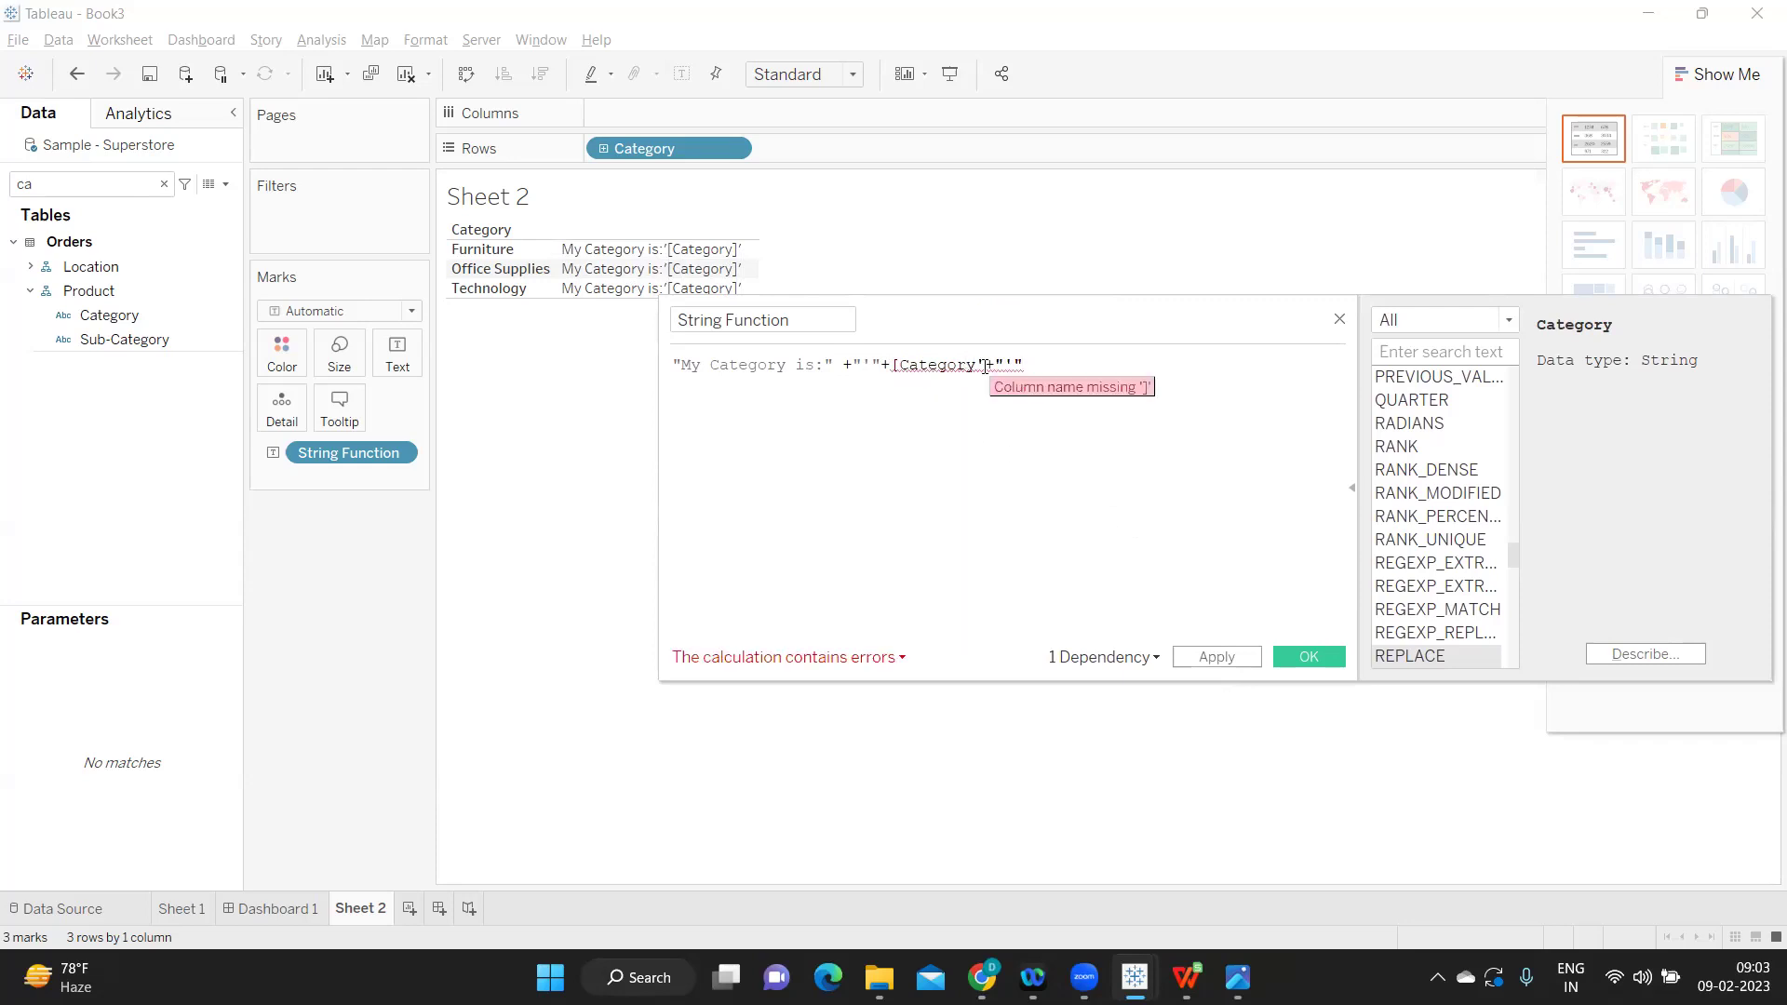
text(])
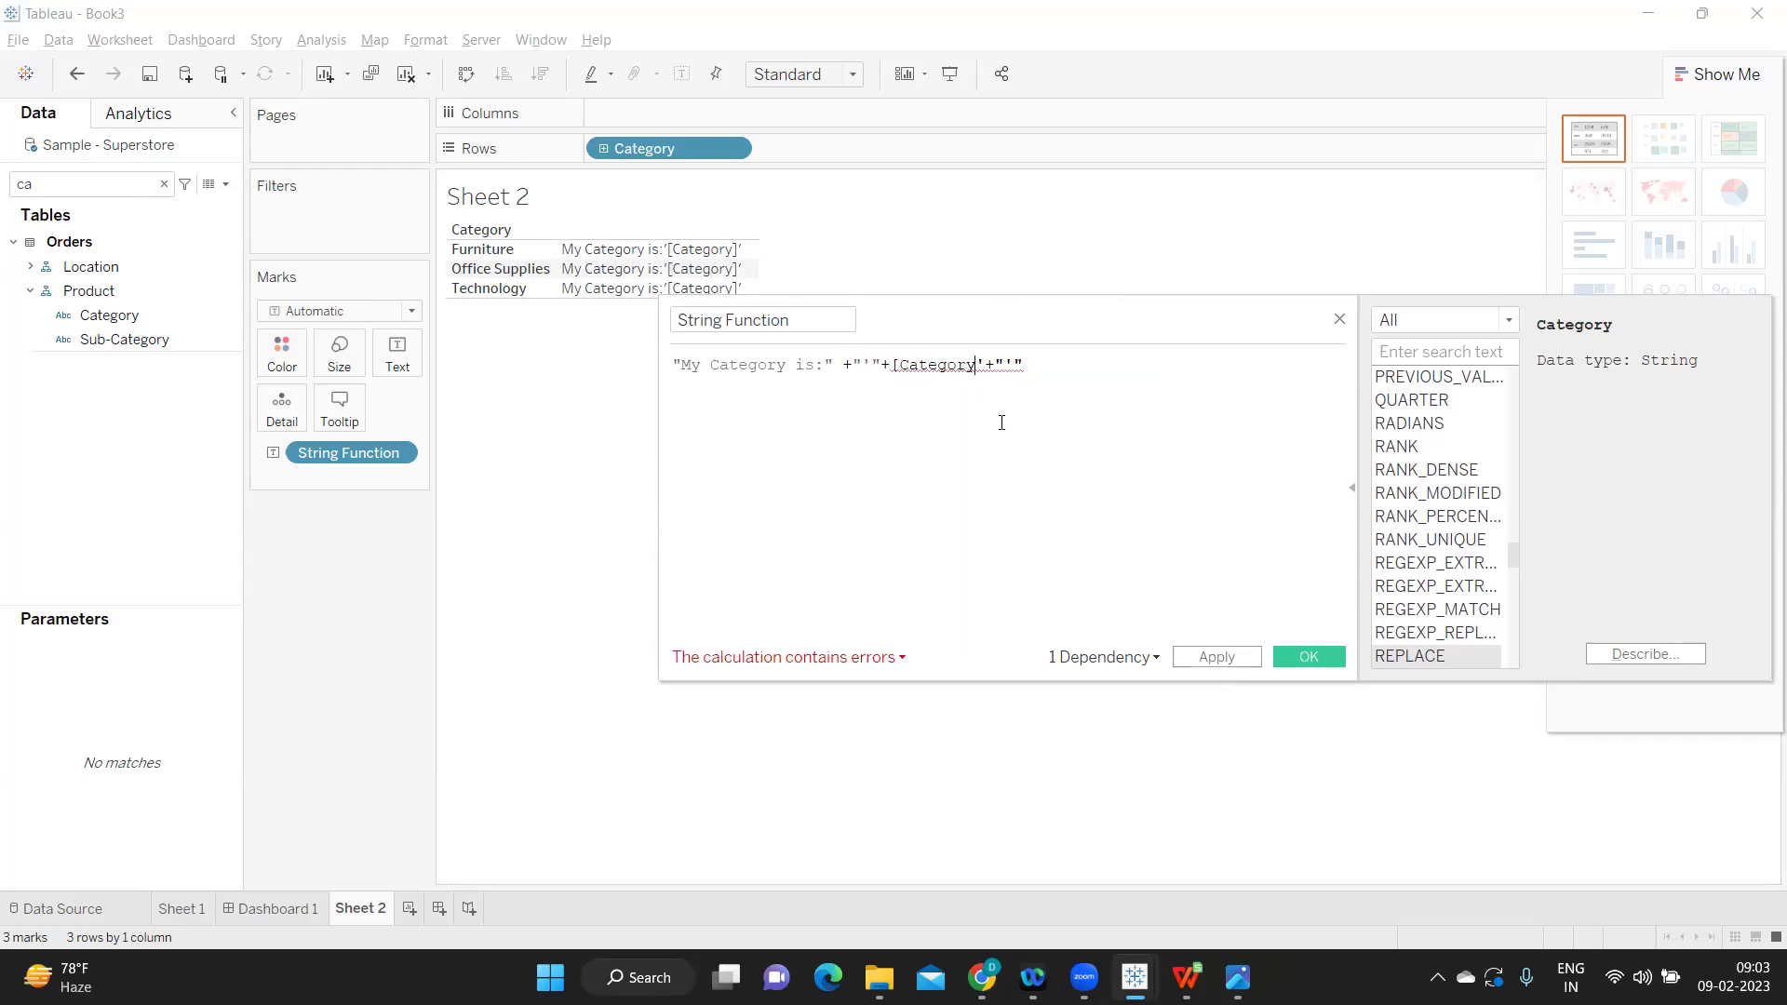
key(Delete)
text(])
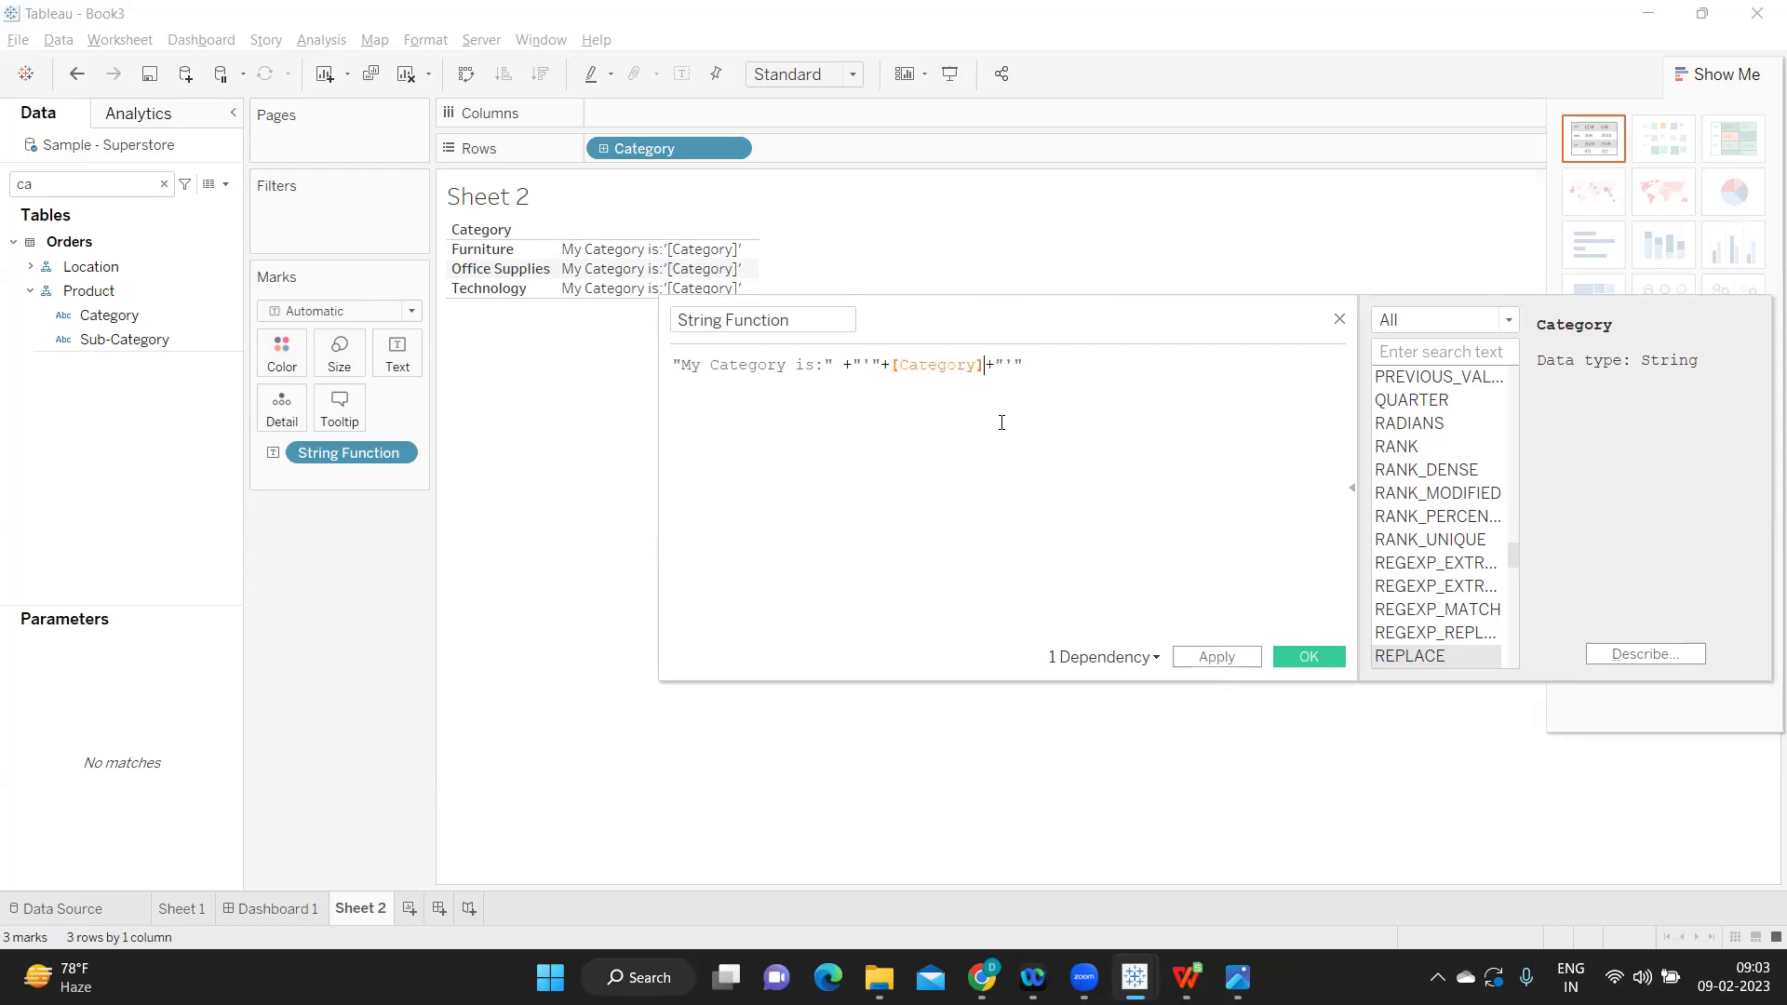
click(1217, 657)
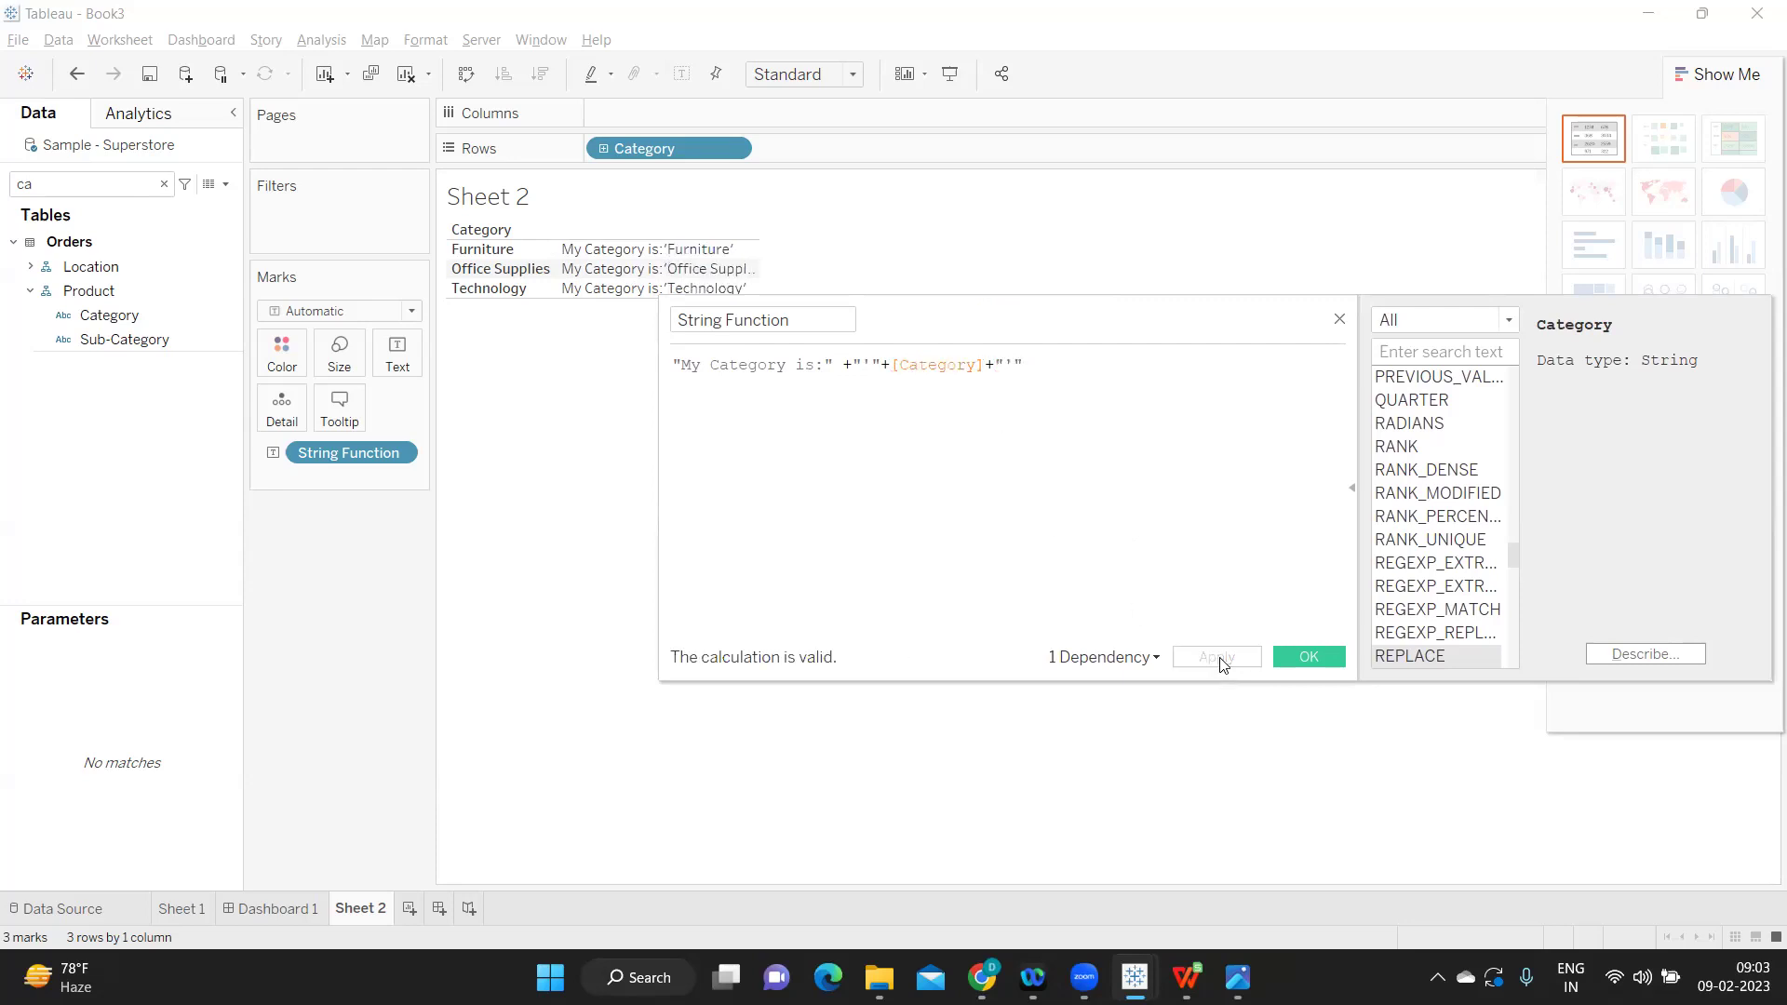
key(alt+Tab)
Step: Scroll down to Q2 and select its question row A15:C15
scroll(605, 614, down, 2)
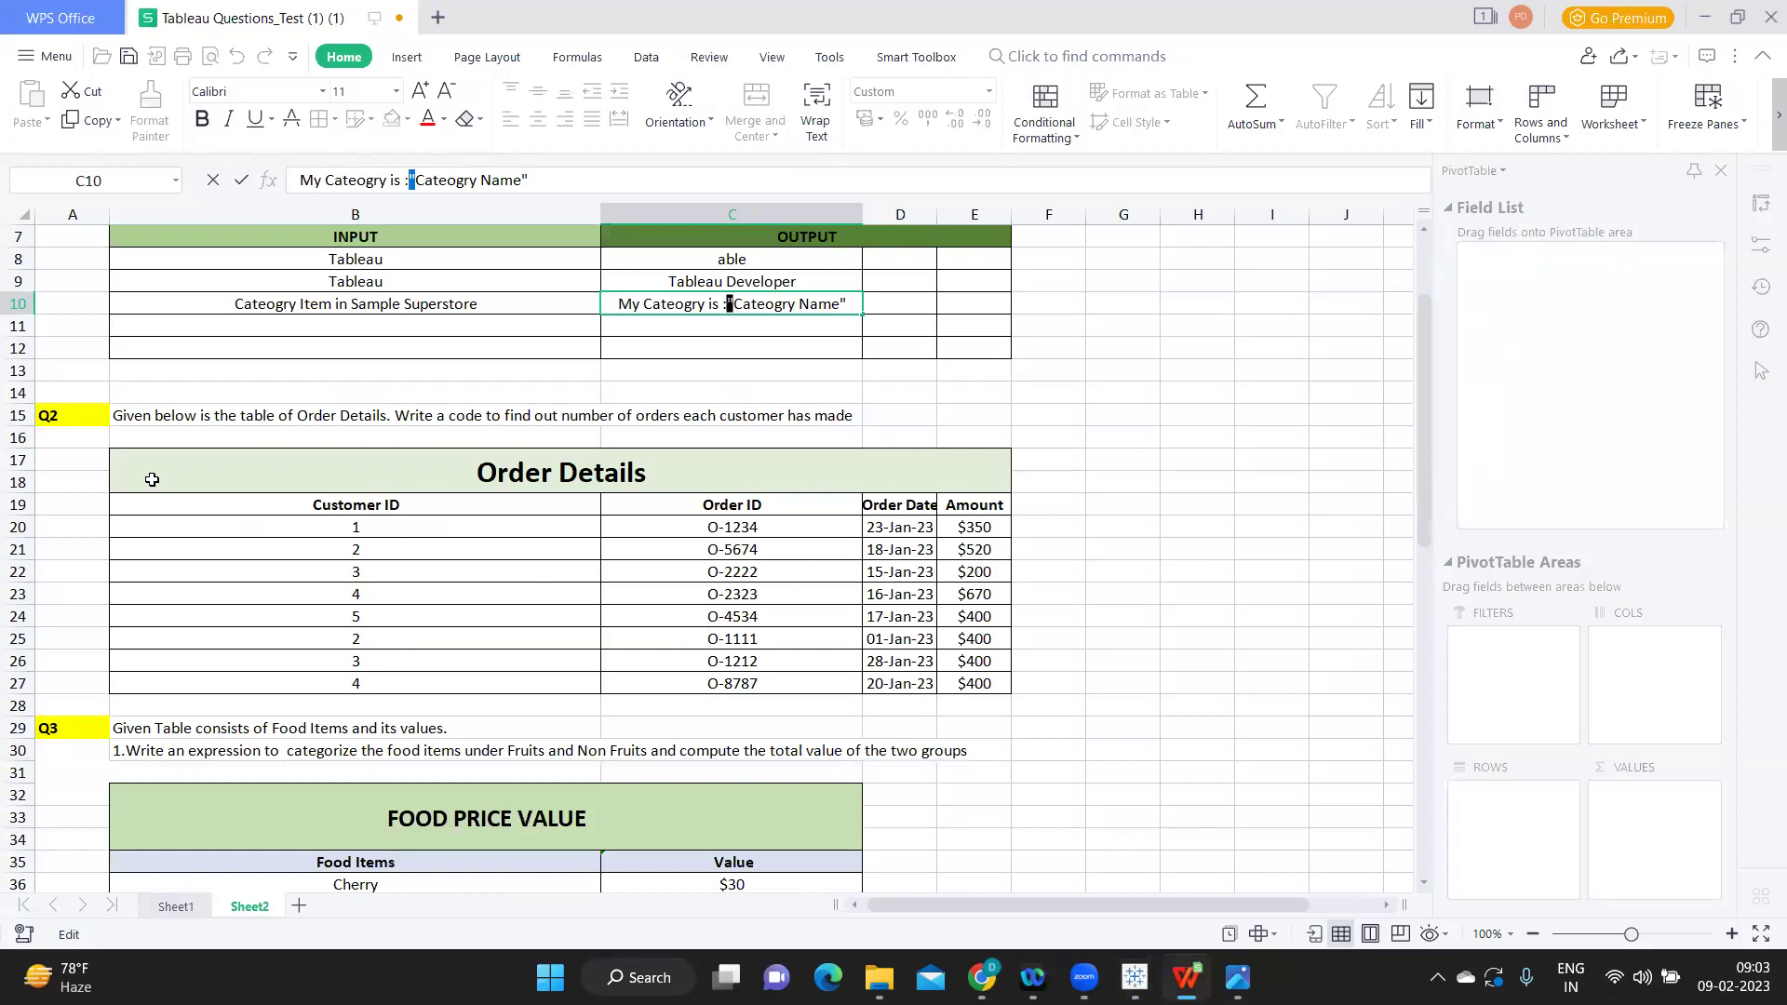
click(231, 415)
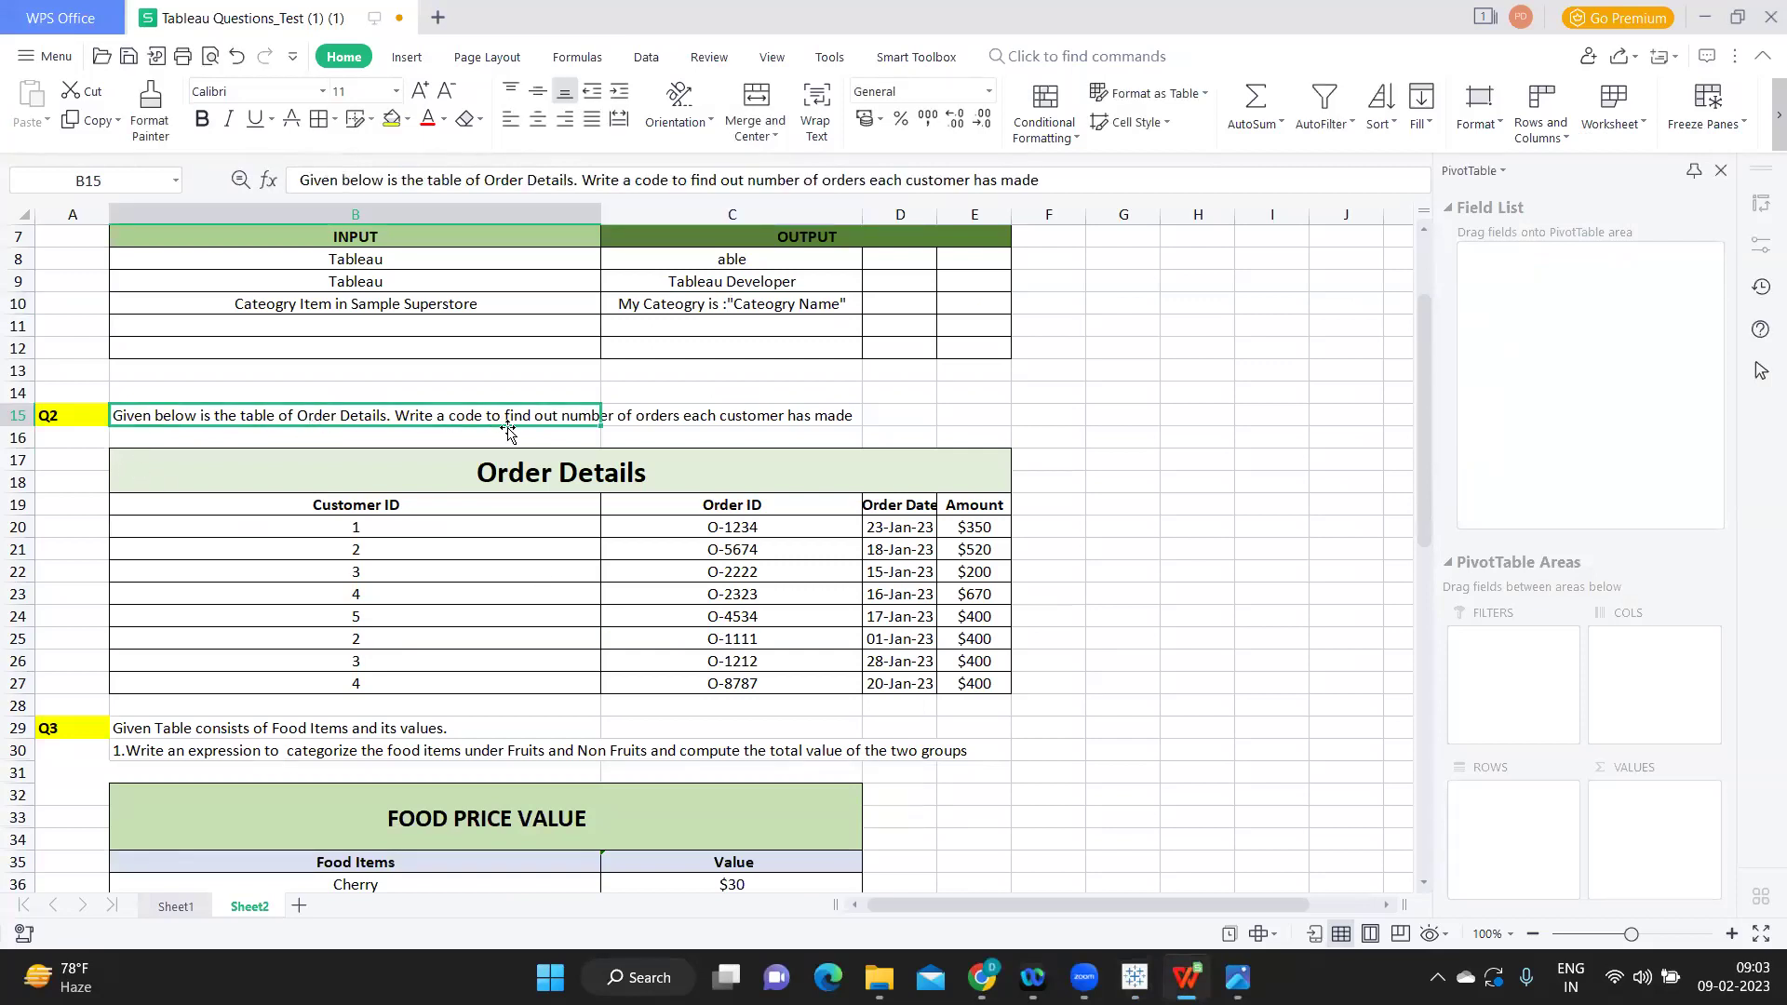
click(652, 420)
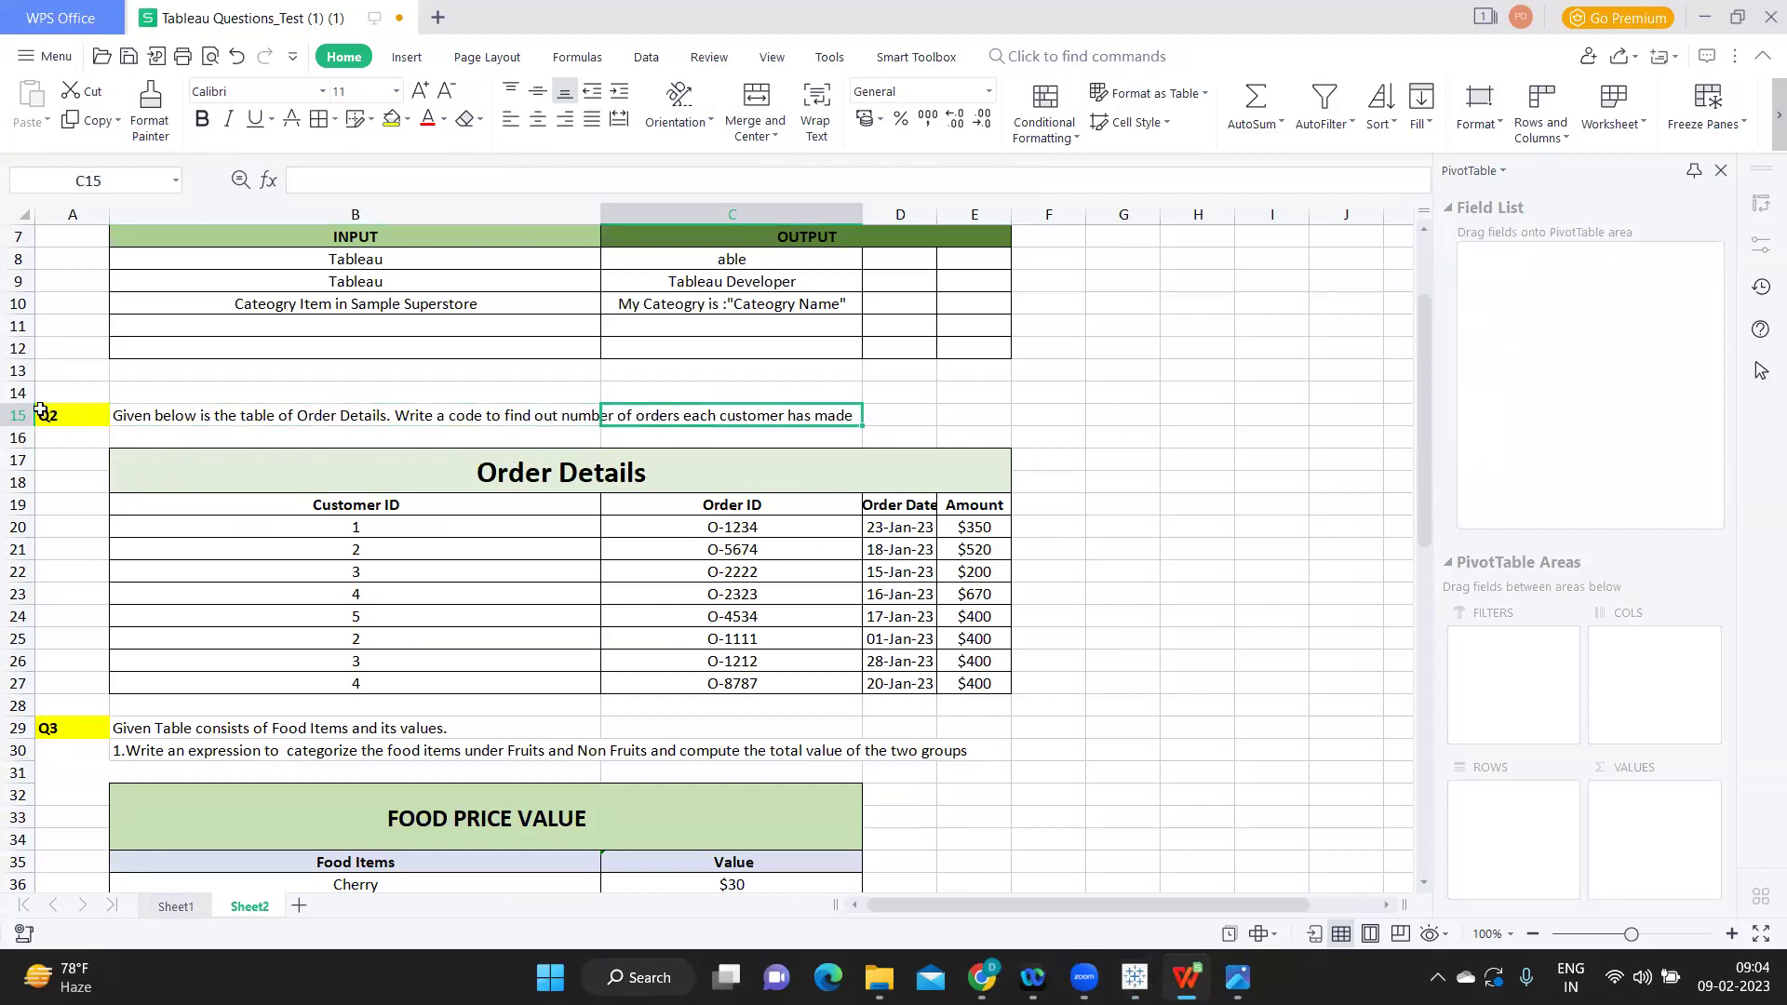
click(68, 415)
drag(68, 415, 731, 426)
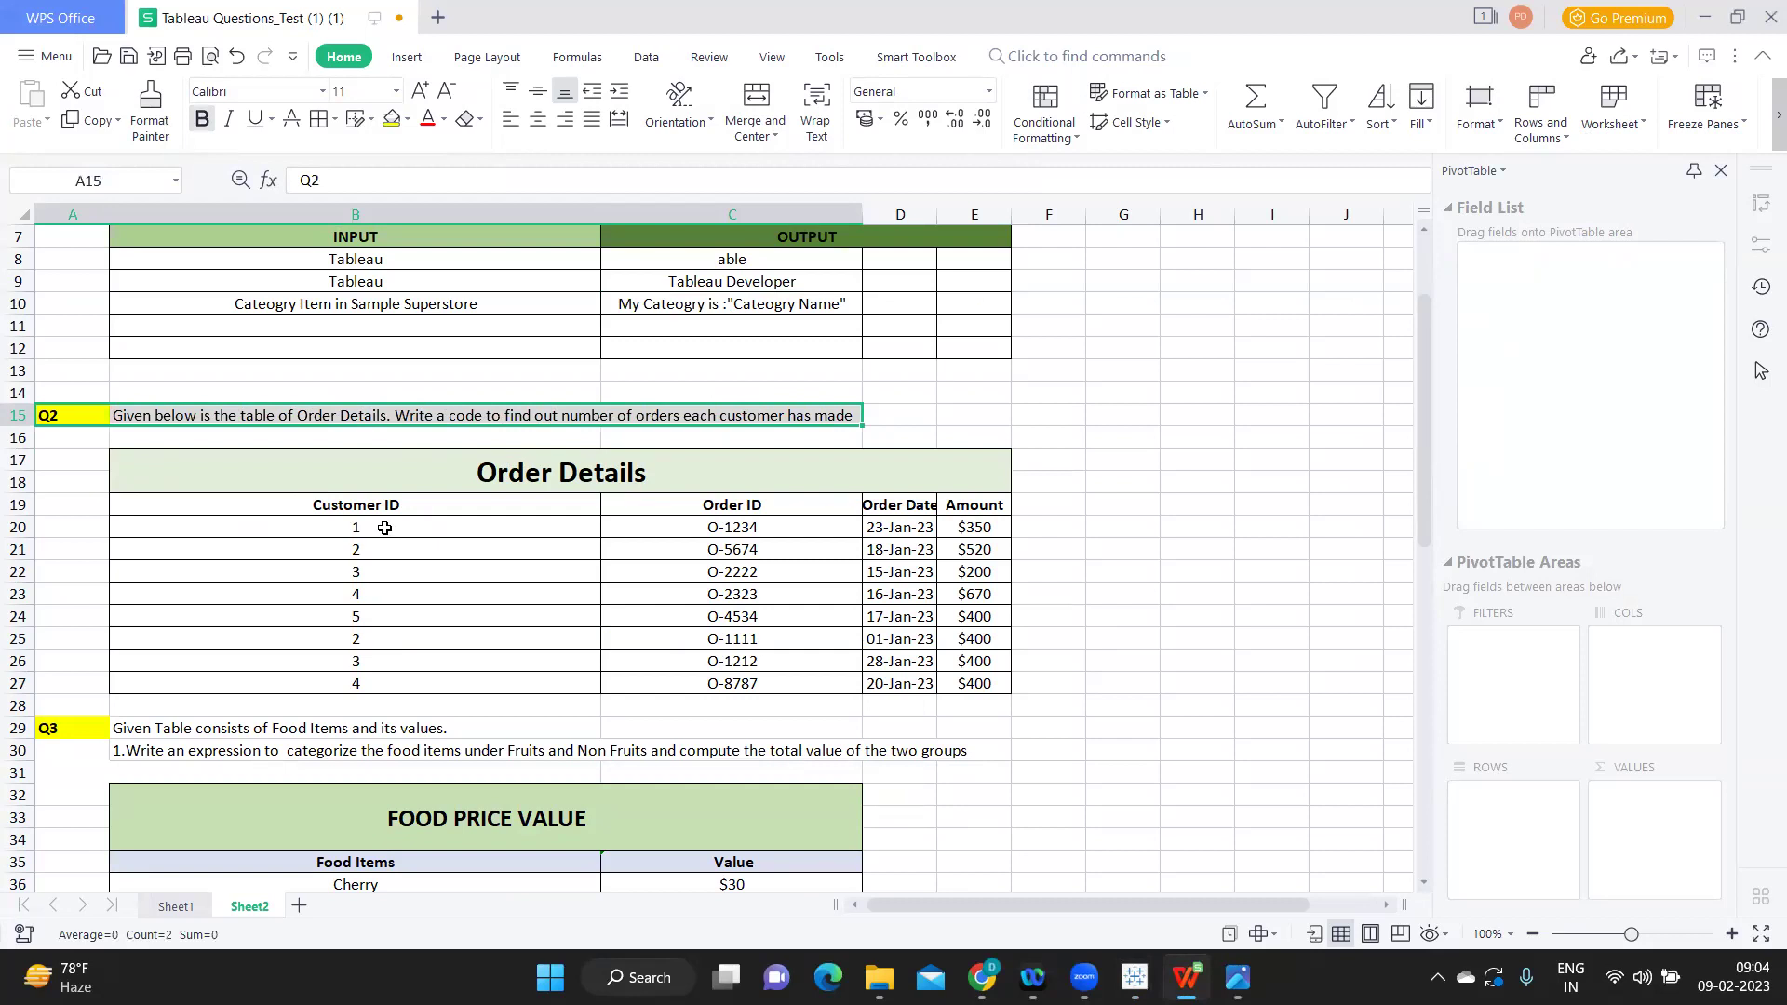
Step: Review the Order Details Customer IDs and Order IDs: customer 1 O-1234, customer 2 O-5674 and O-1111
drag(340, 509, 363, 678)
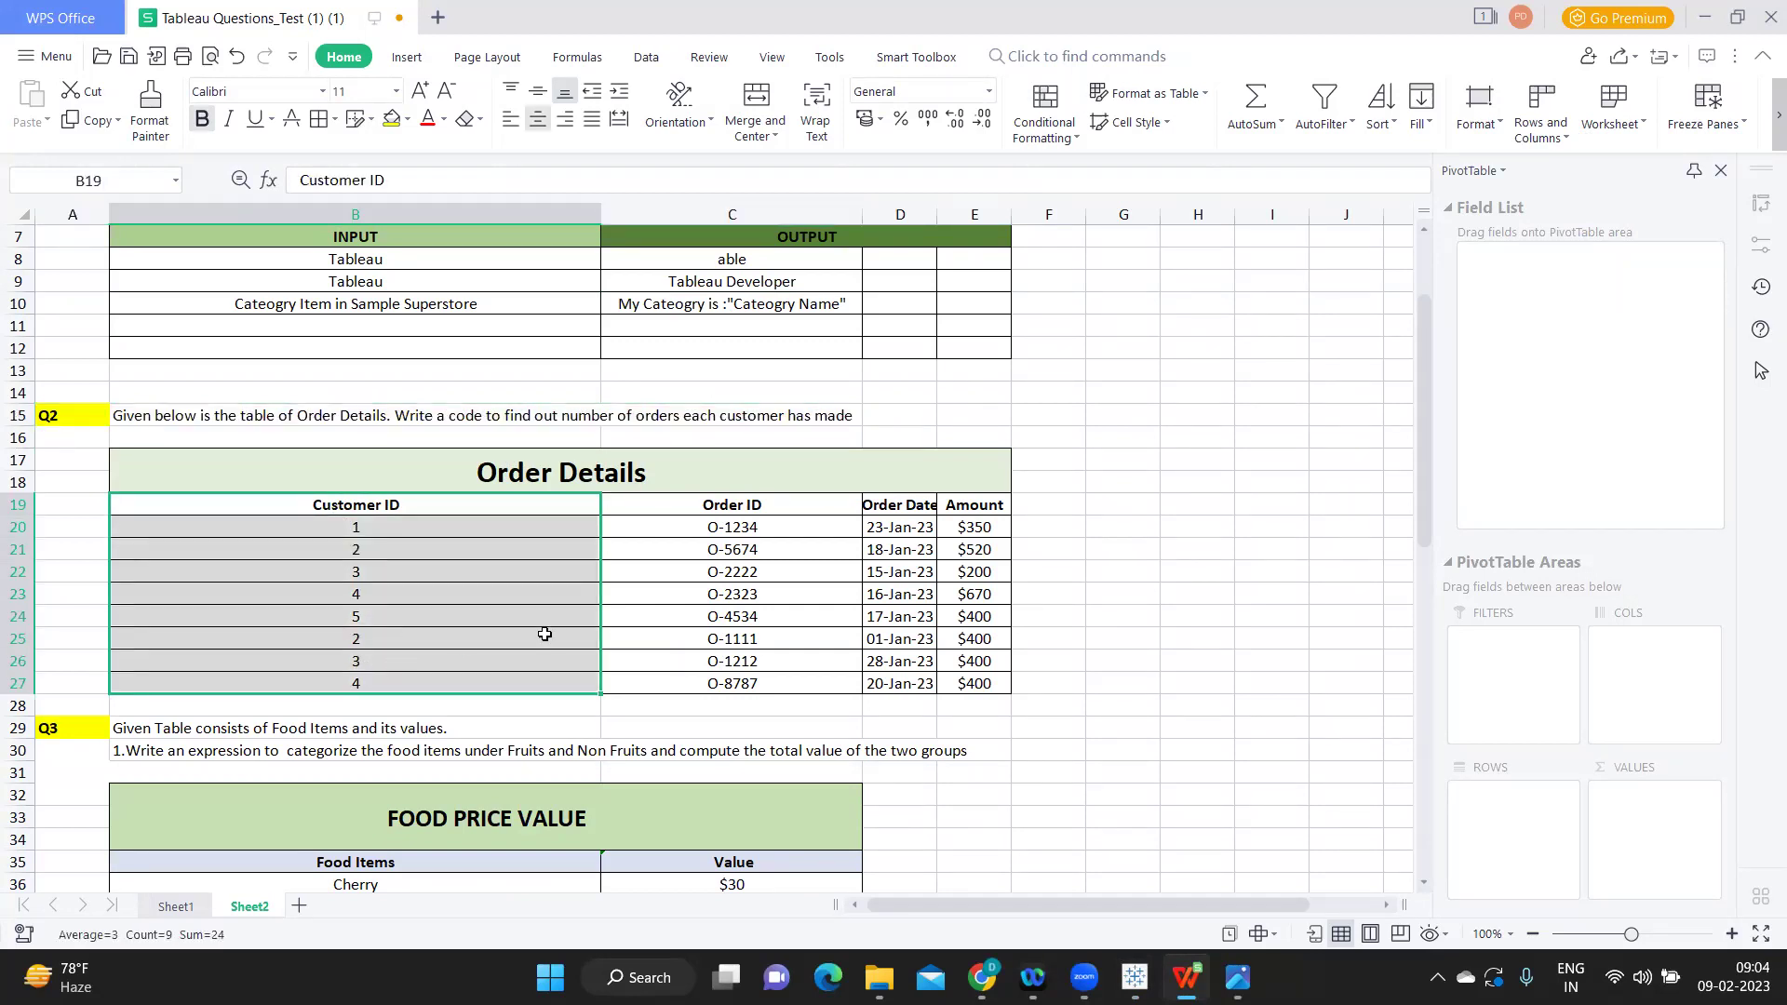
drag(707, 516, 730, 663)
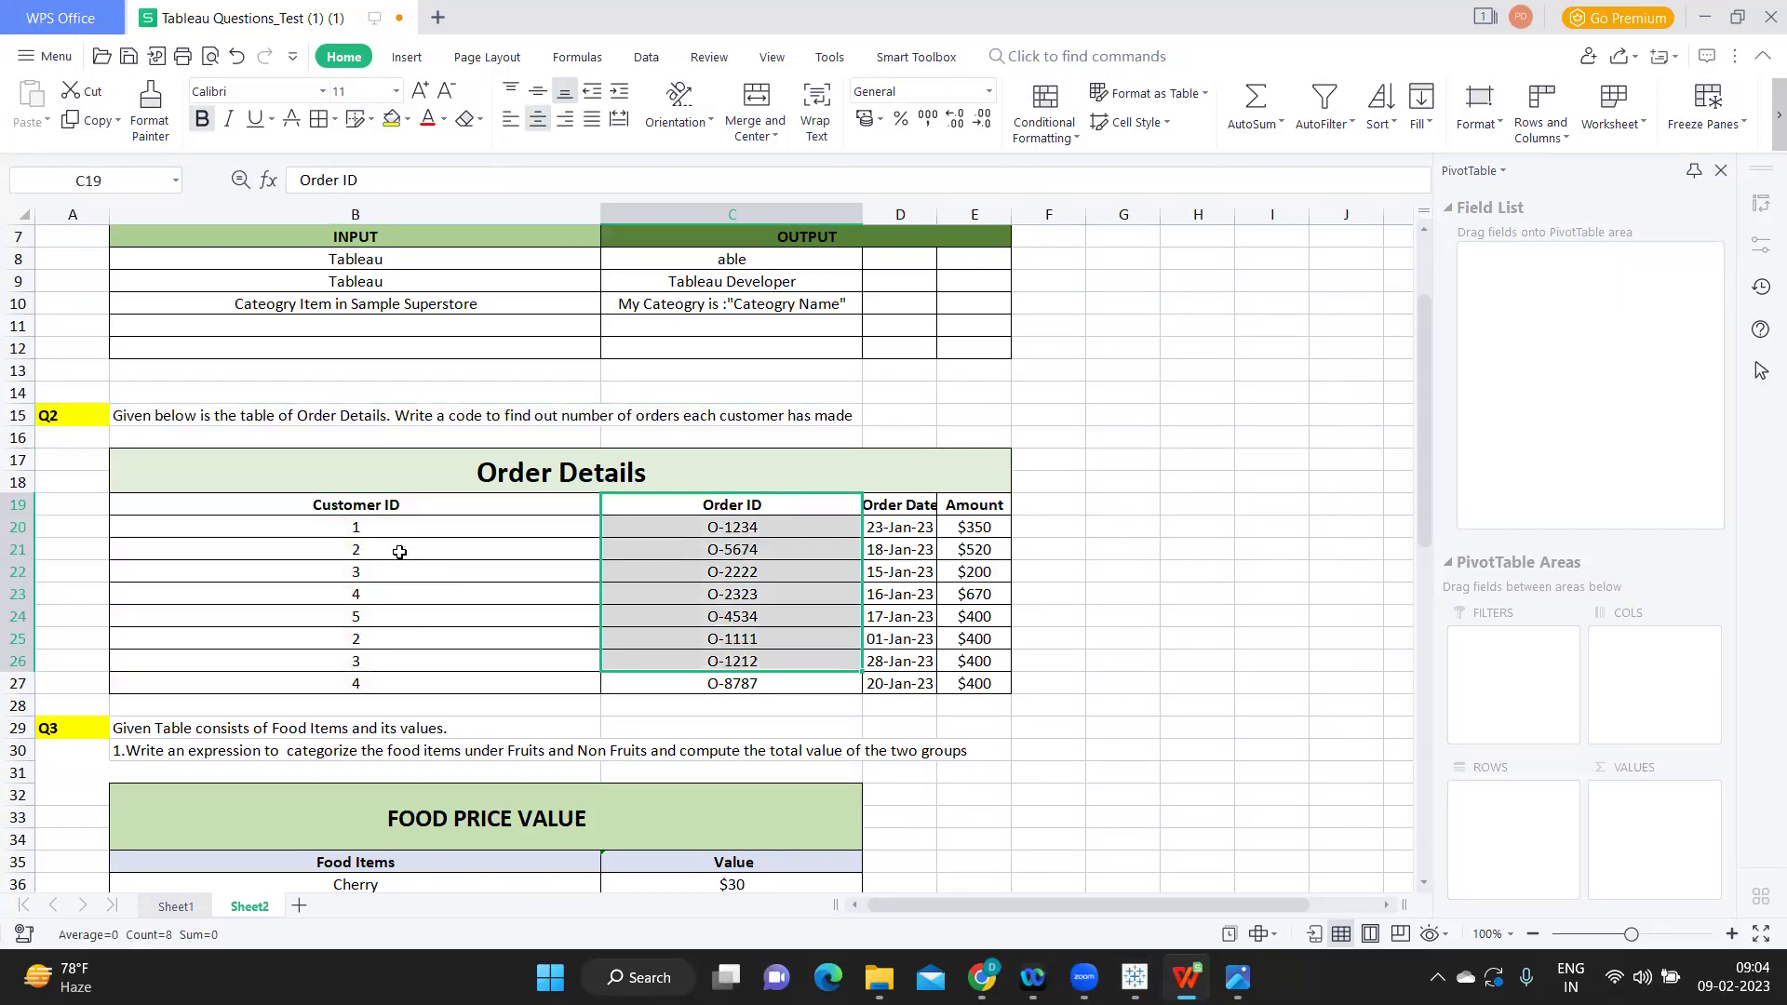
click(363, 530)
click(708, 528)
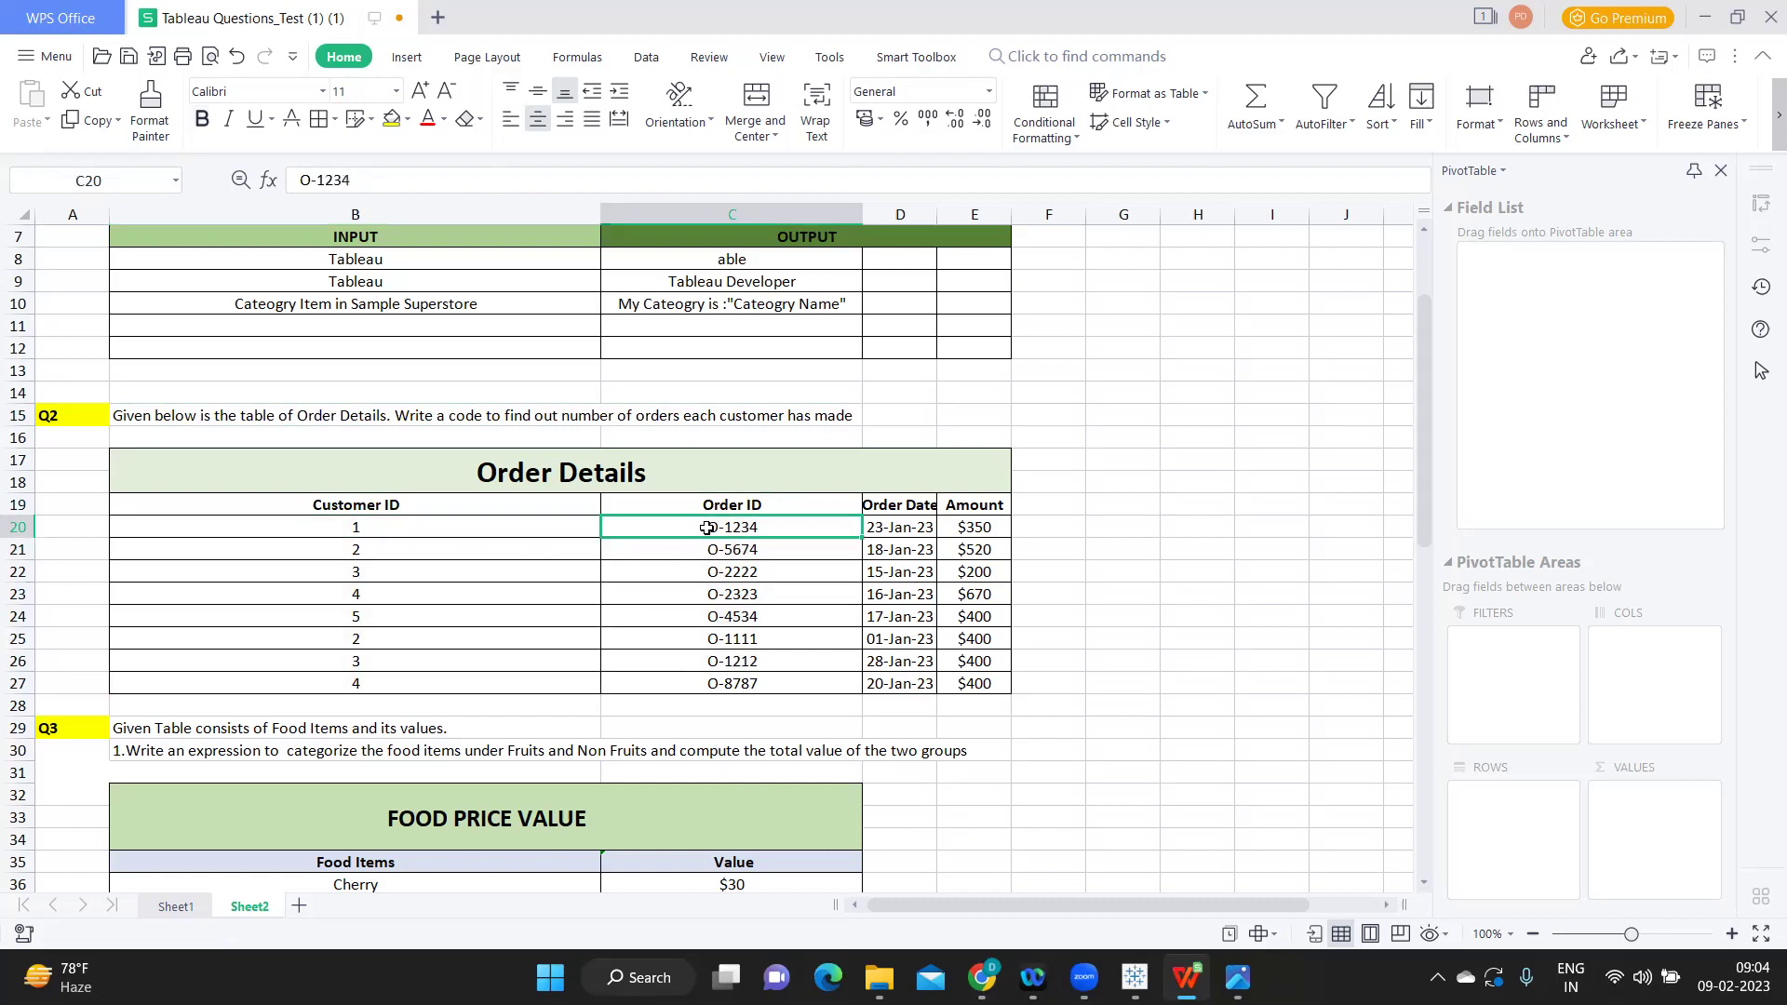
click(335, 549)
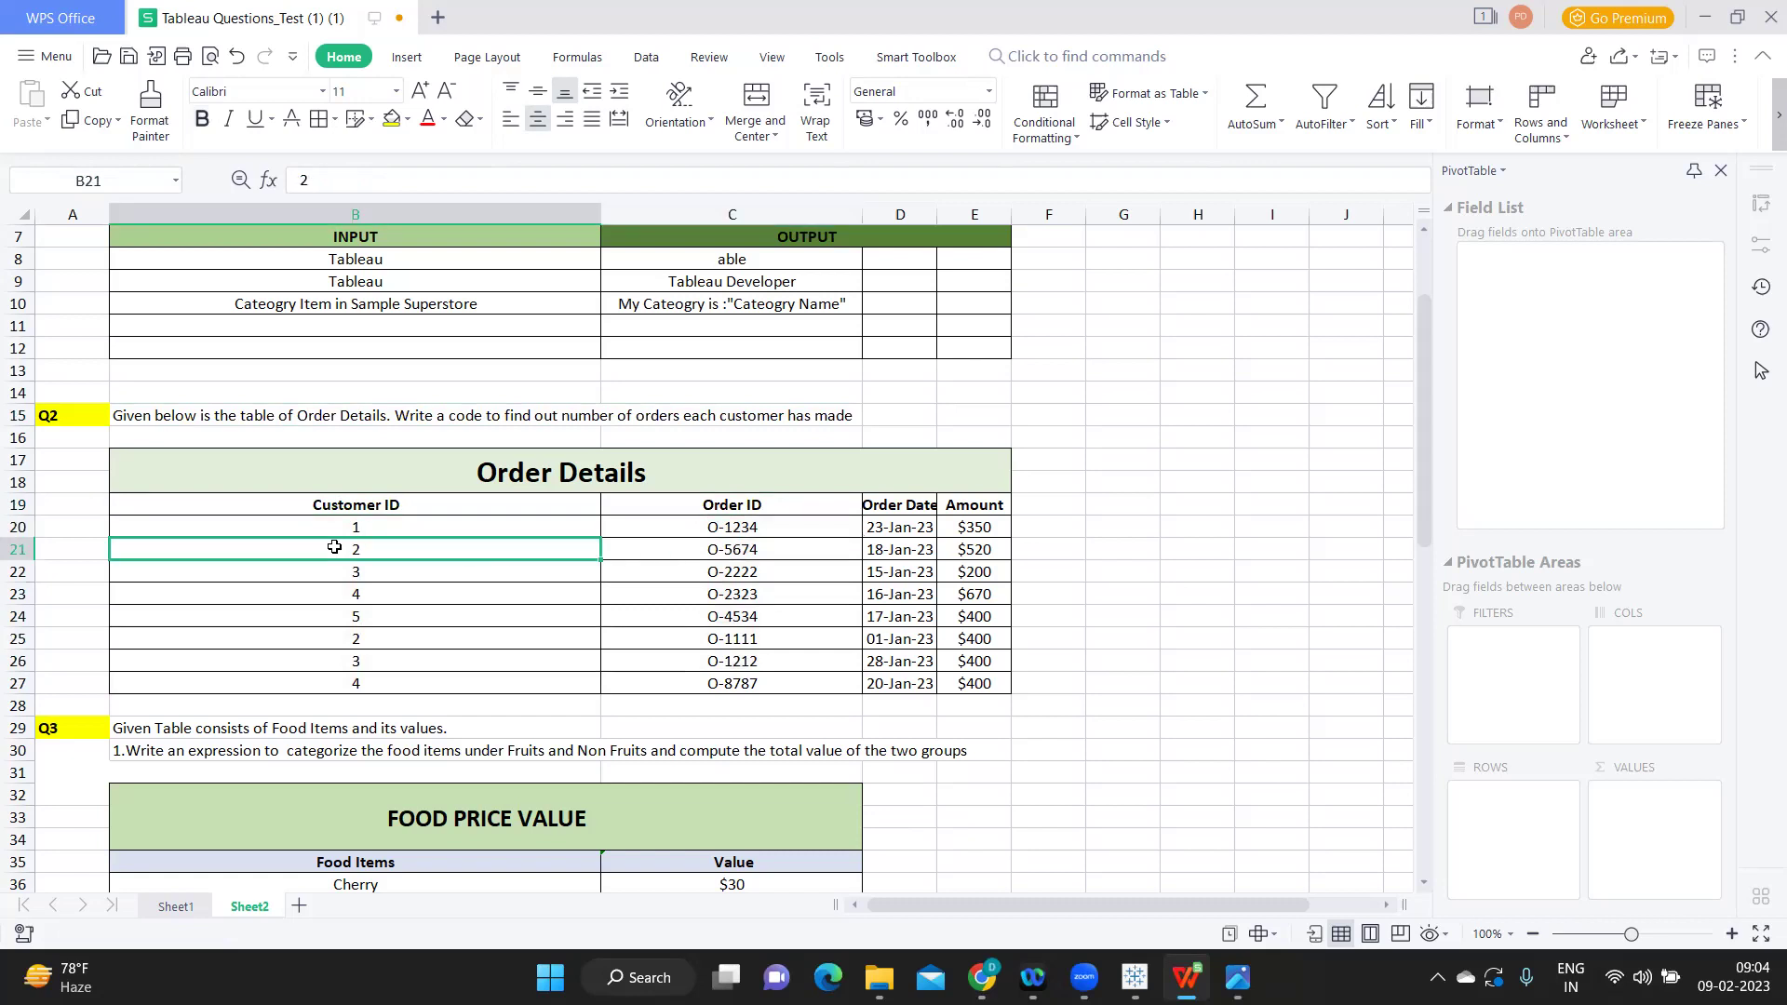
click(722, 554)
click(373, 640)
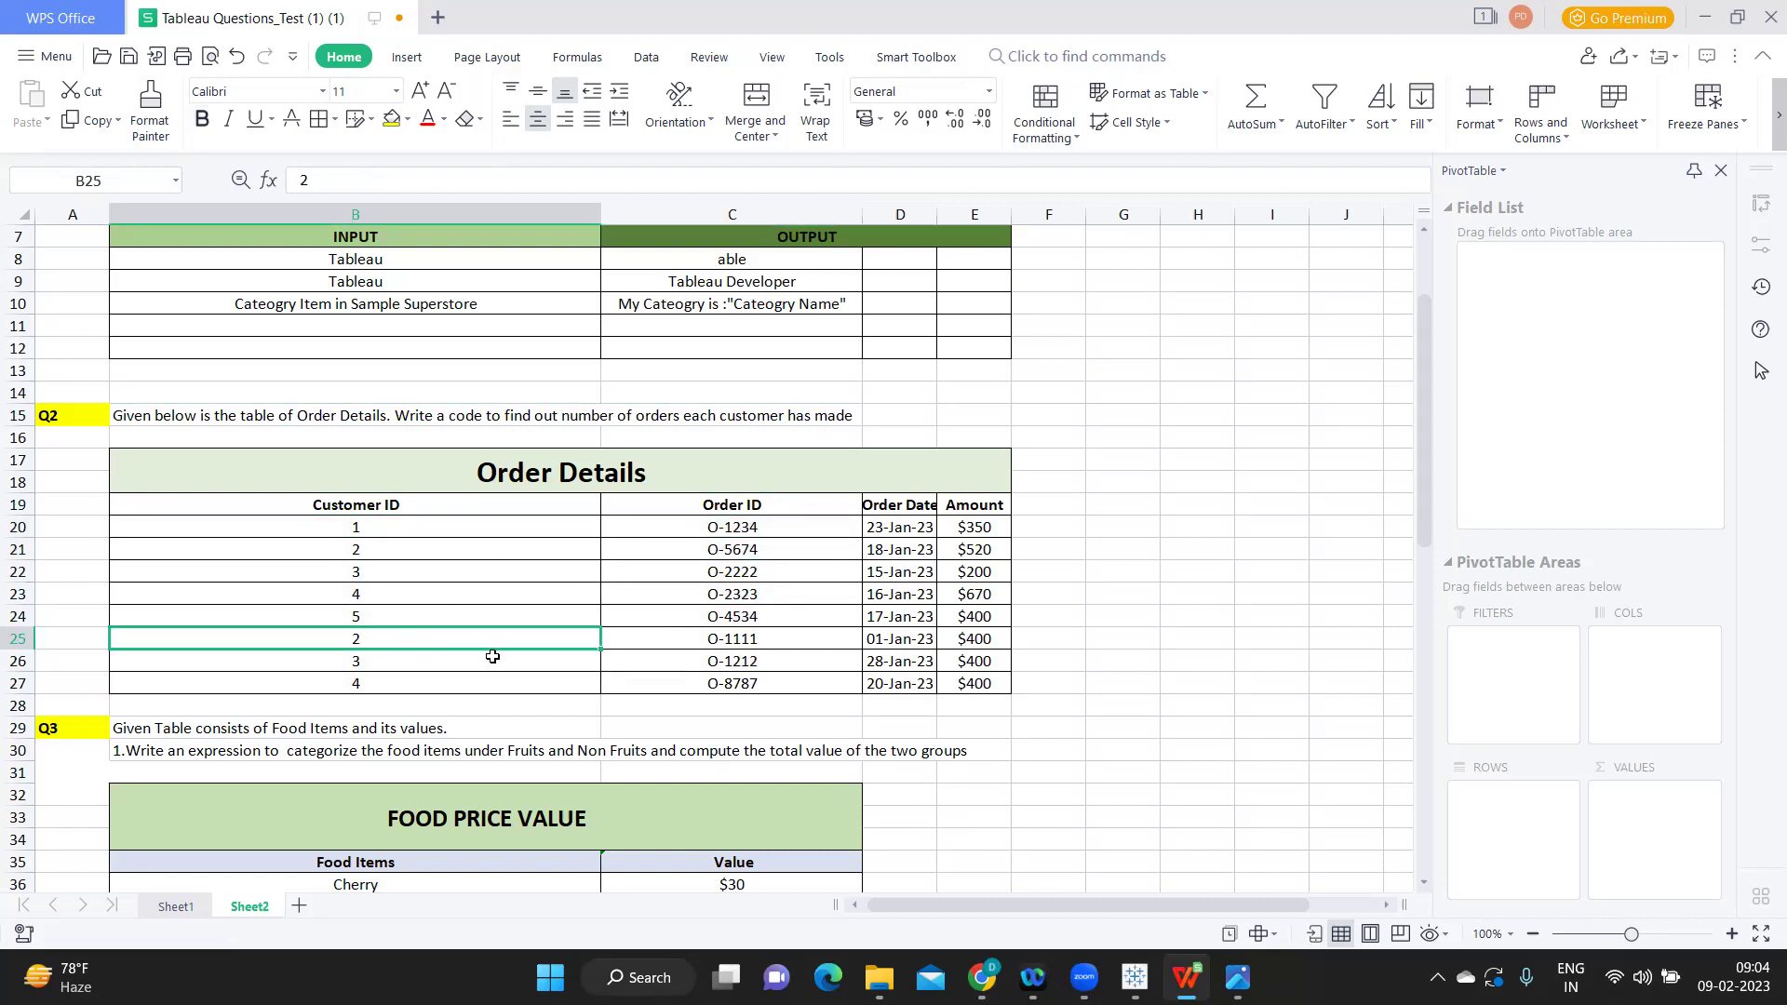
click(769, 645)
Step: Check the remaining orders, including O-1212 and repeat customers 3 and 4, then return to Tableau
click(402, 553)
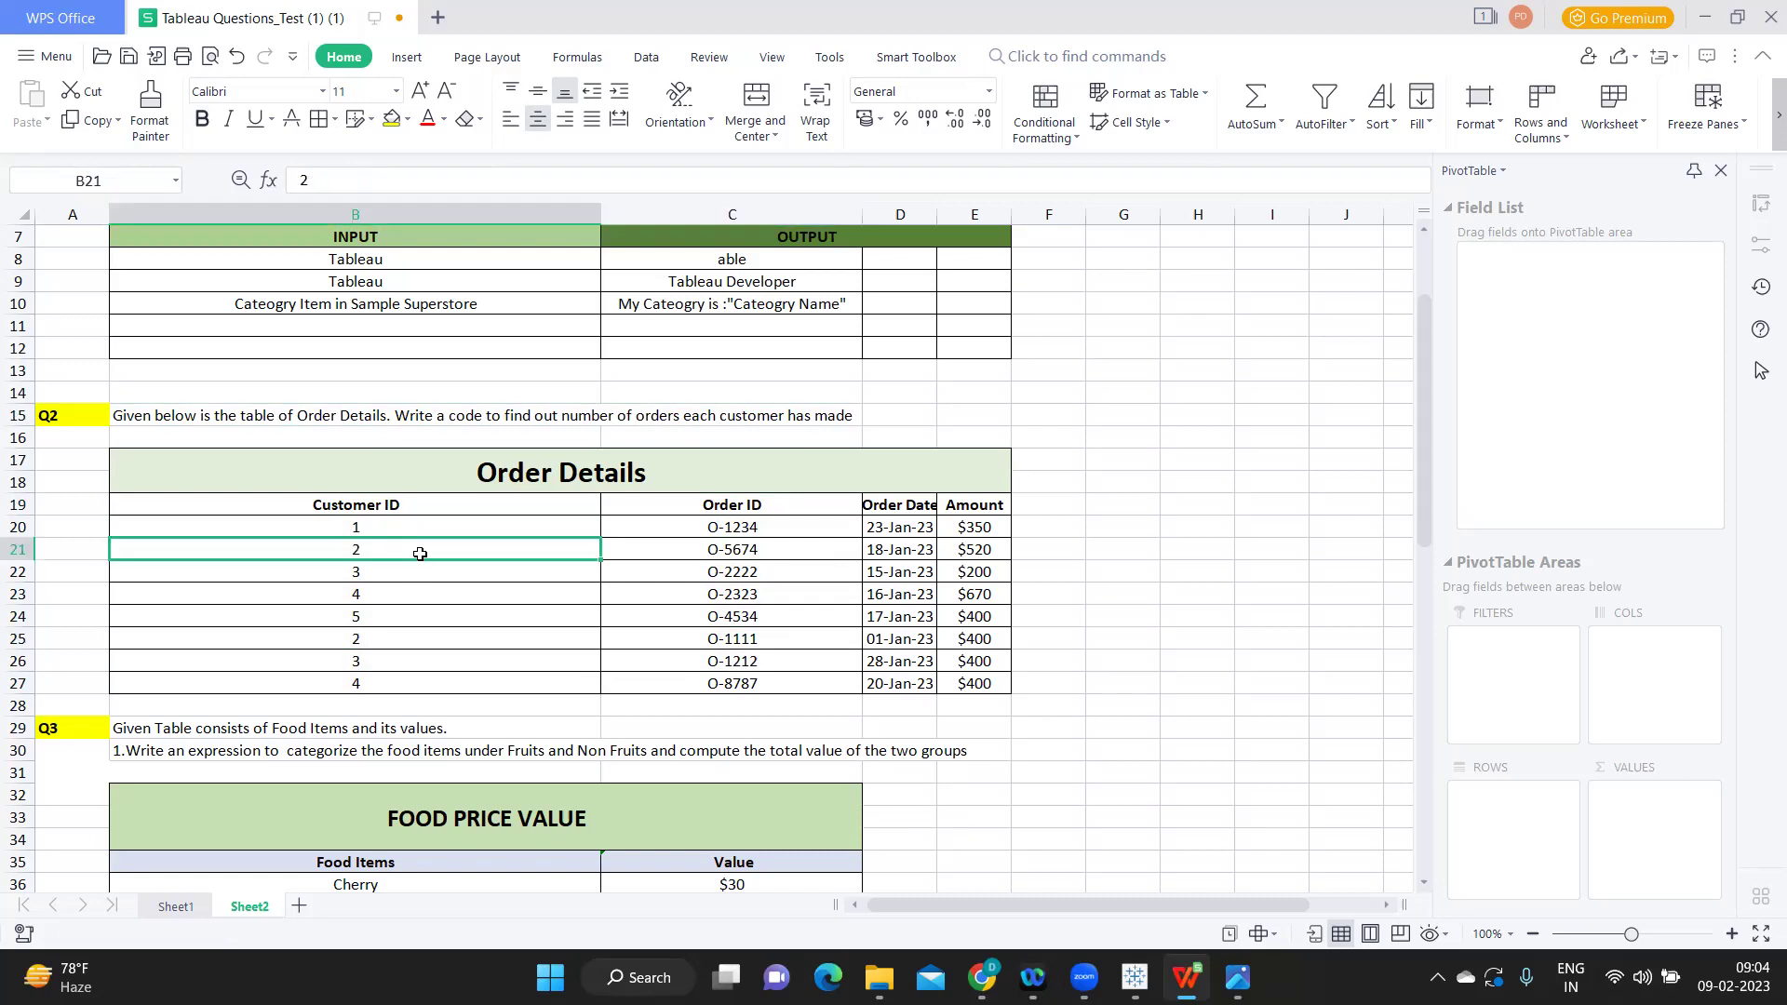
click(706, 553)
click(707, 656)
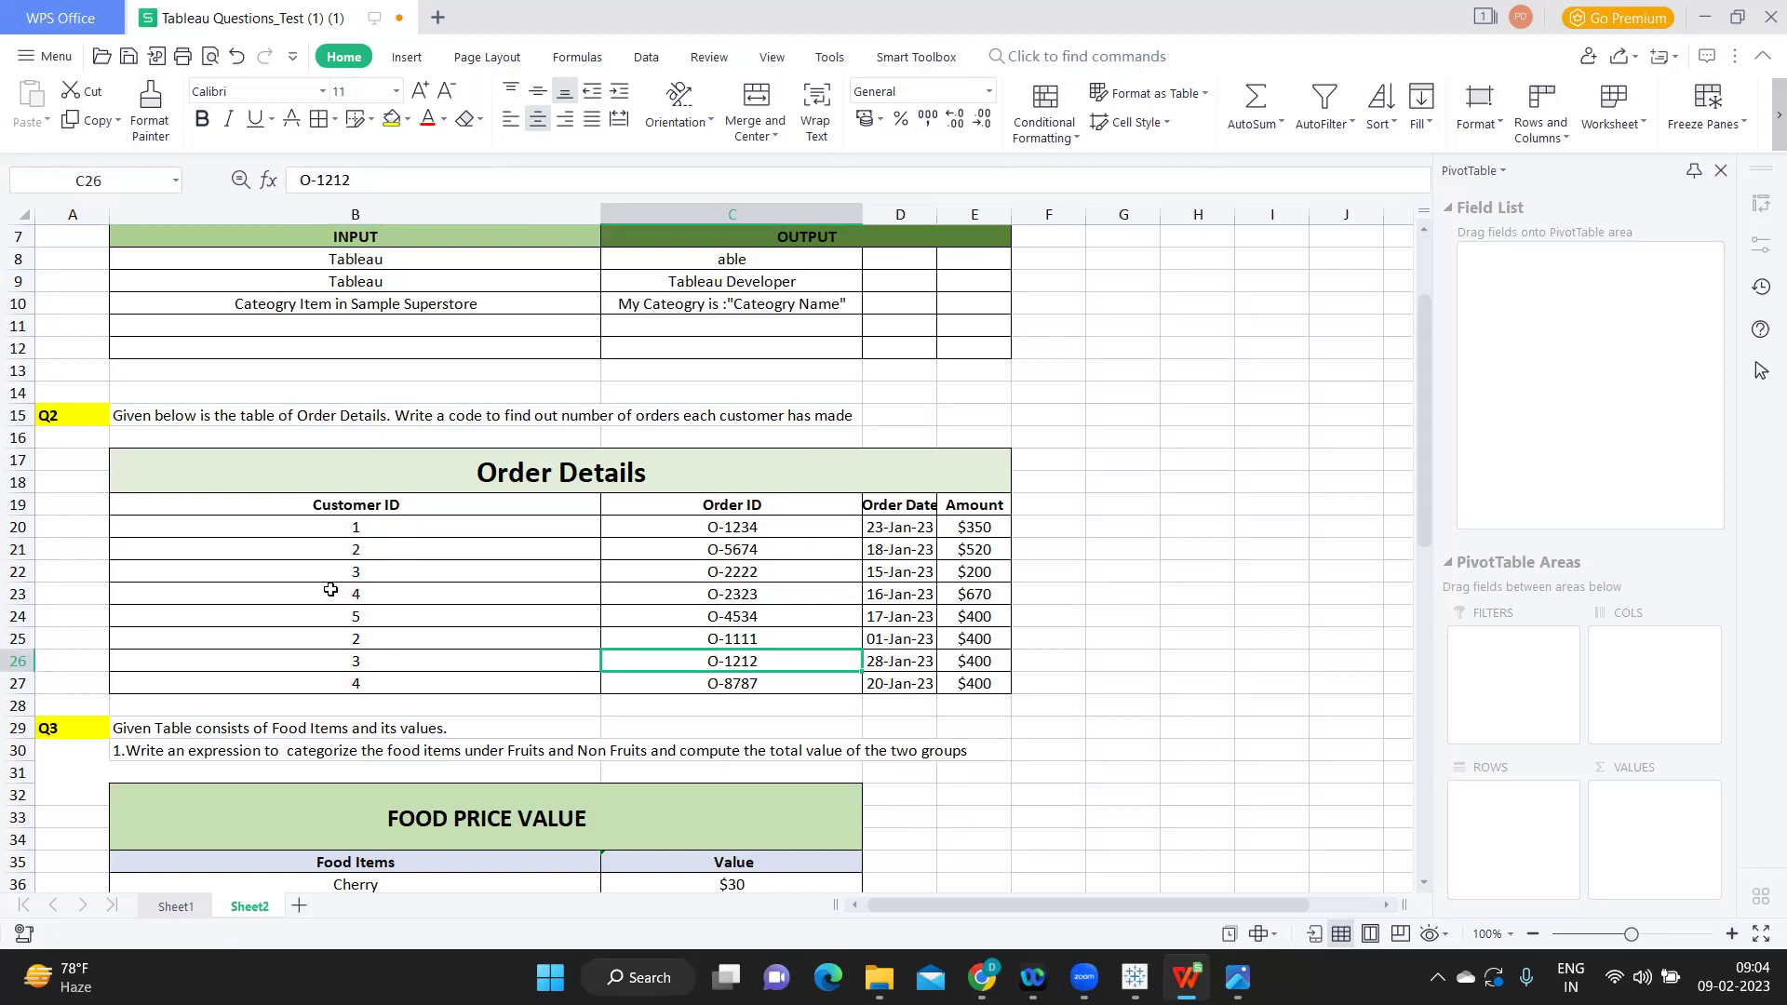
click(335, 572)
click(358, 660)
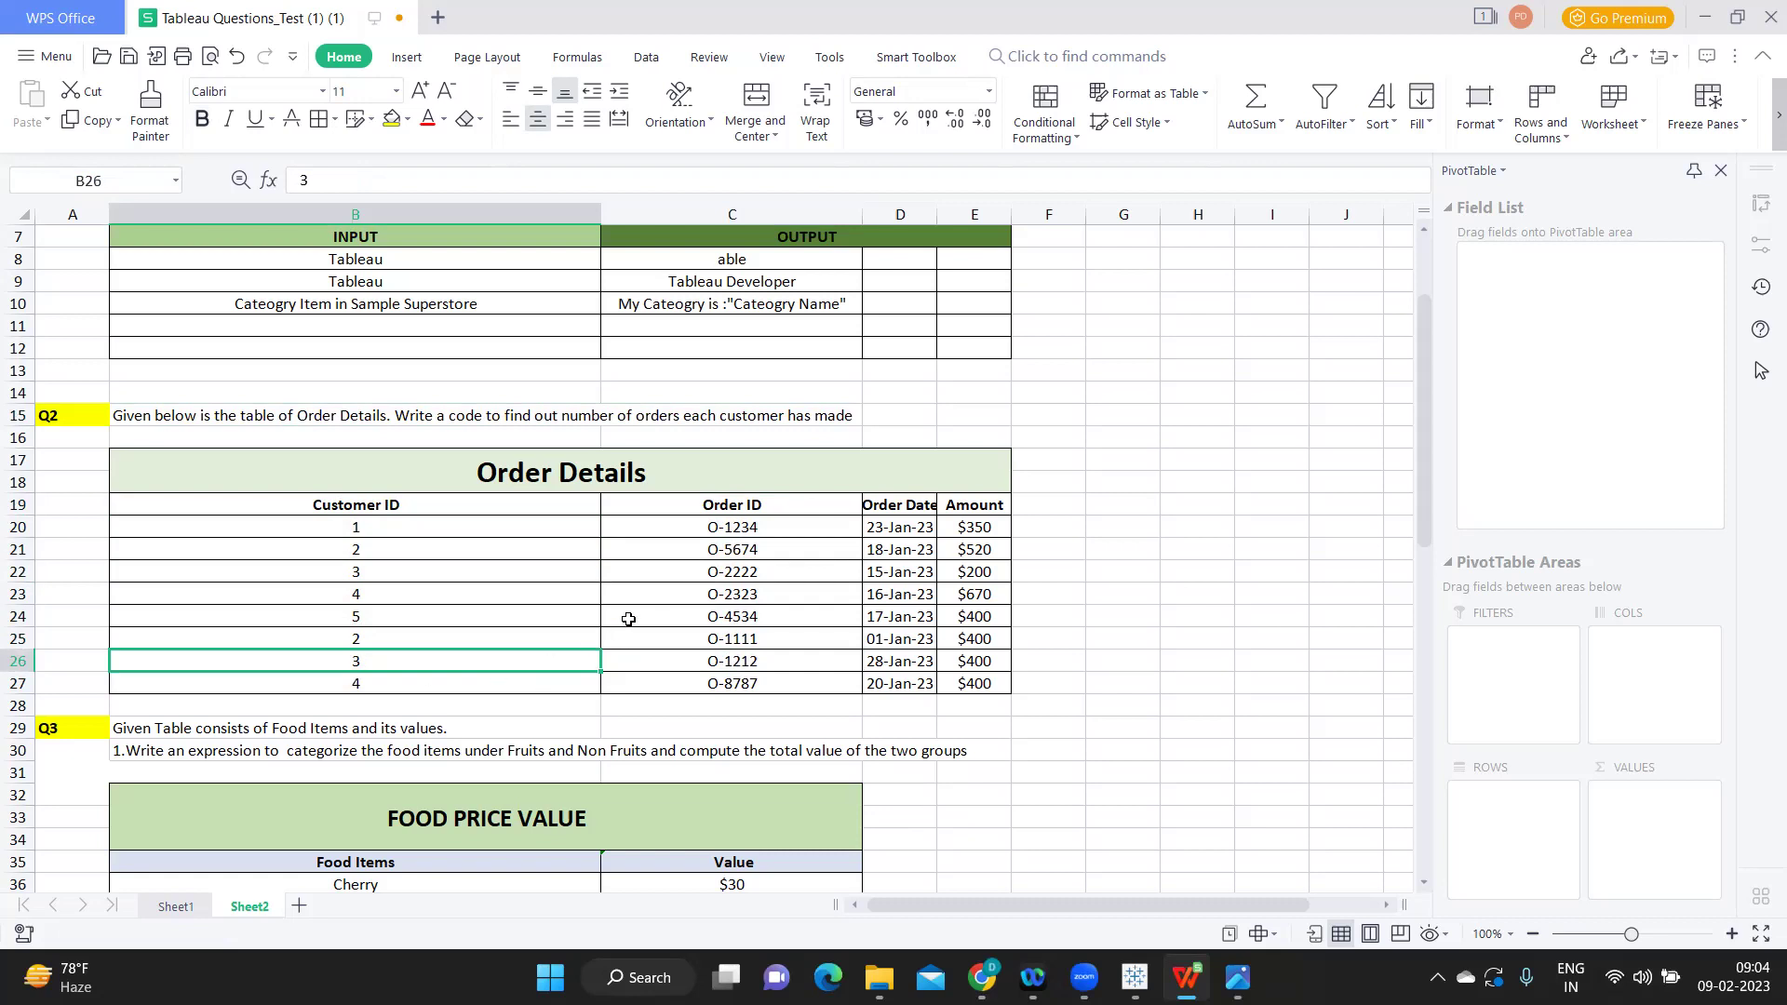
click(381, 611)
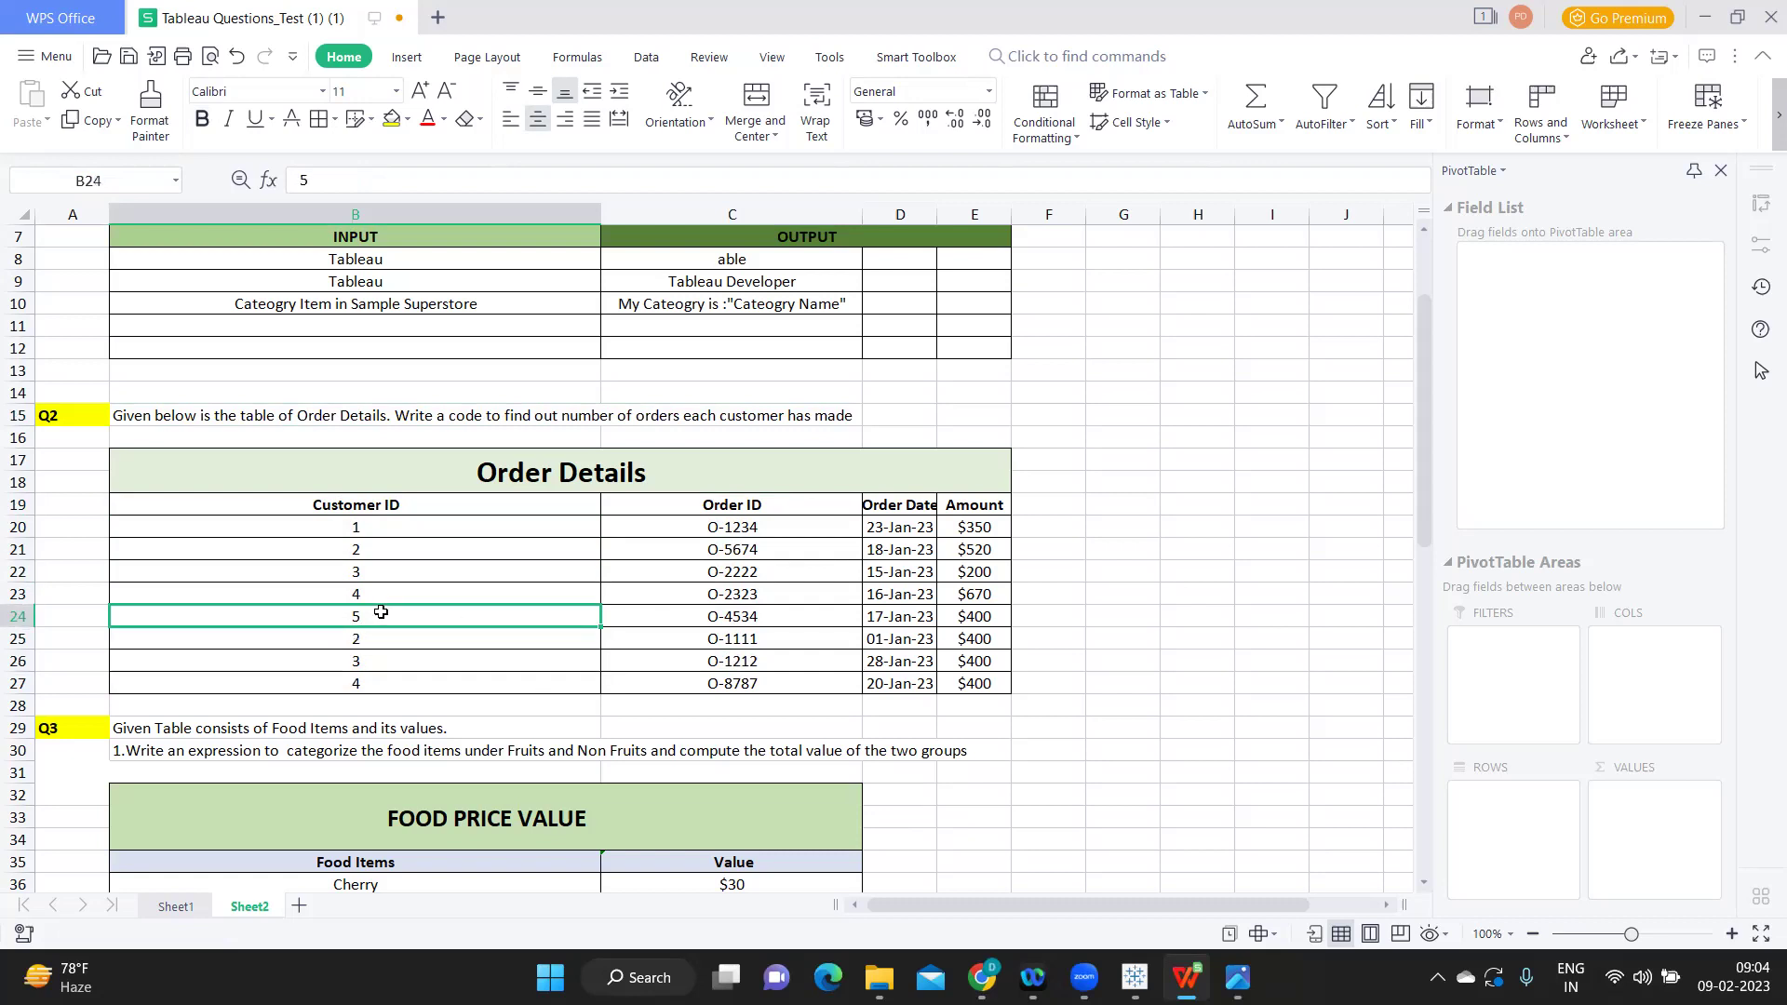
click(372, 596)
click(394, 688)
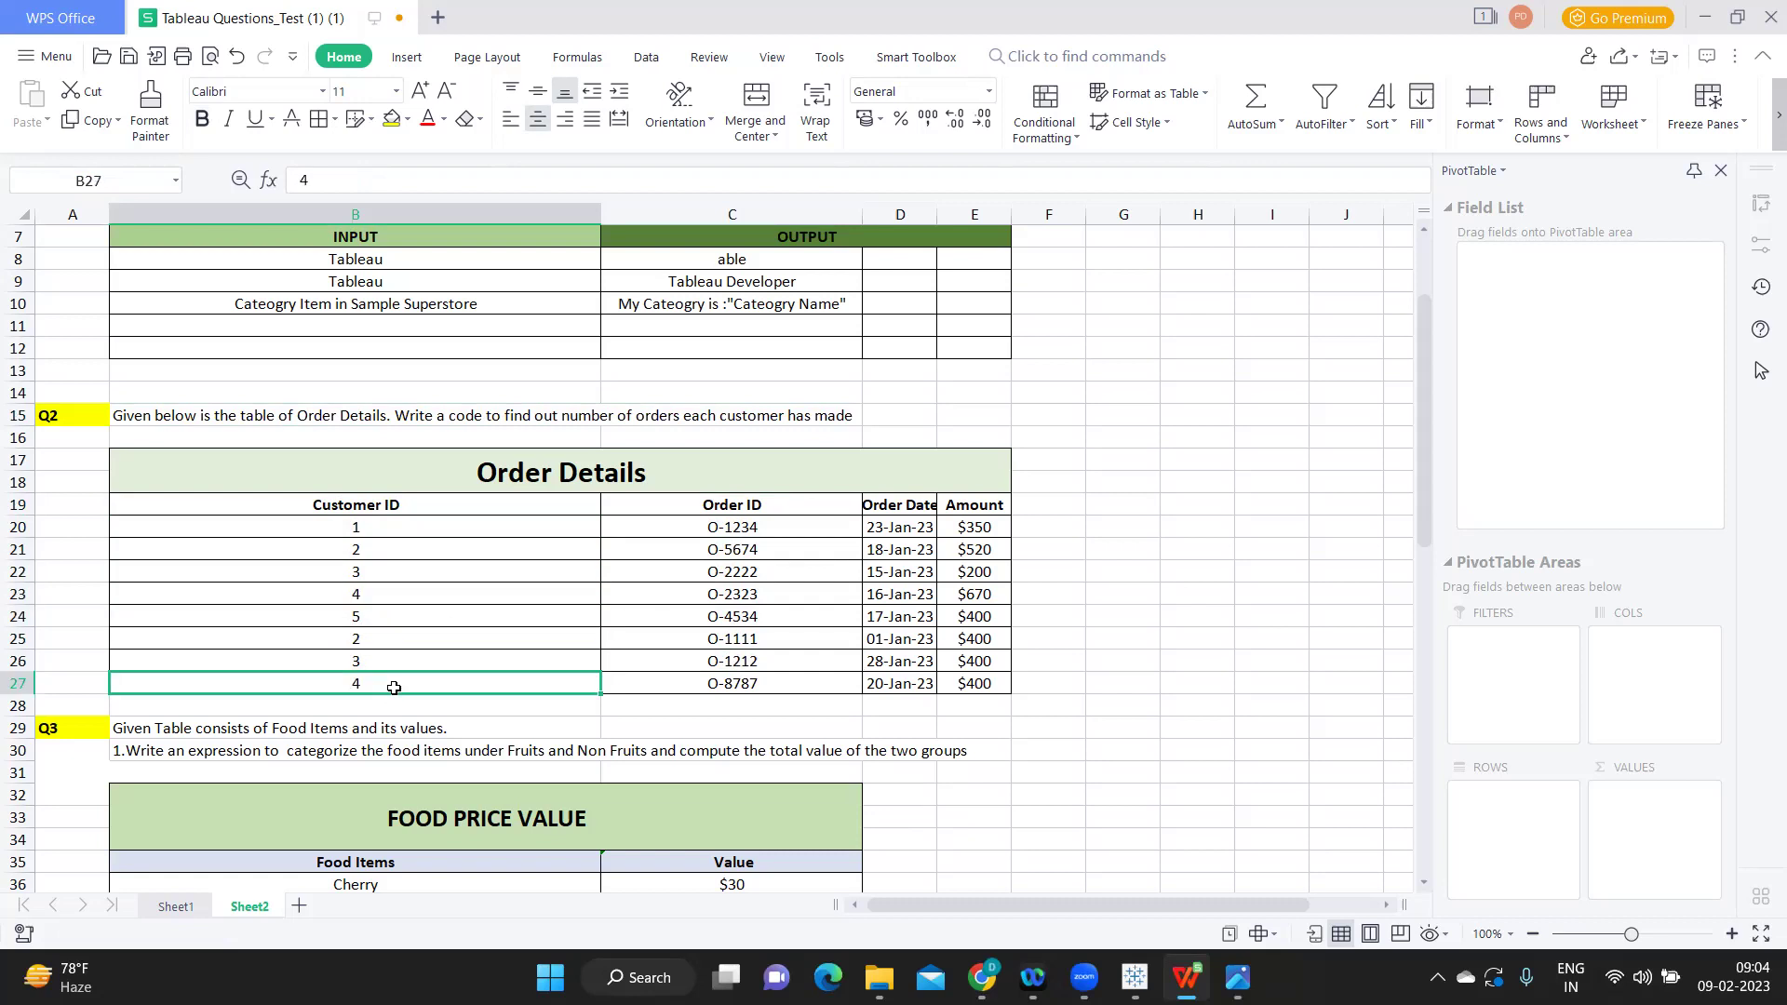
key(alt+Tab)
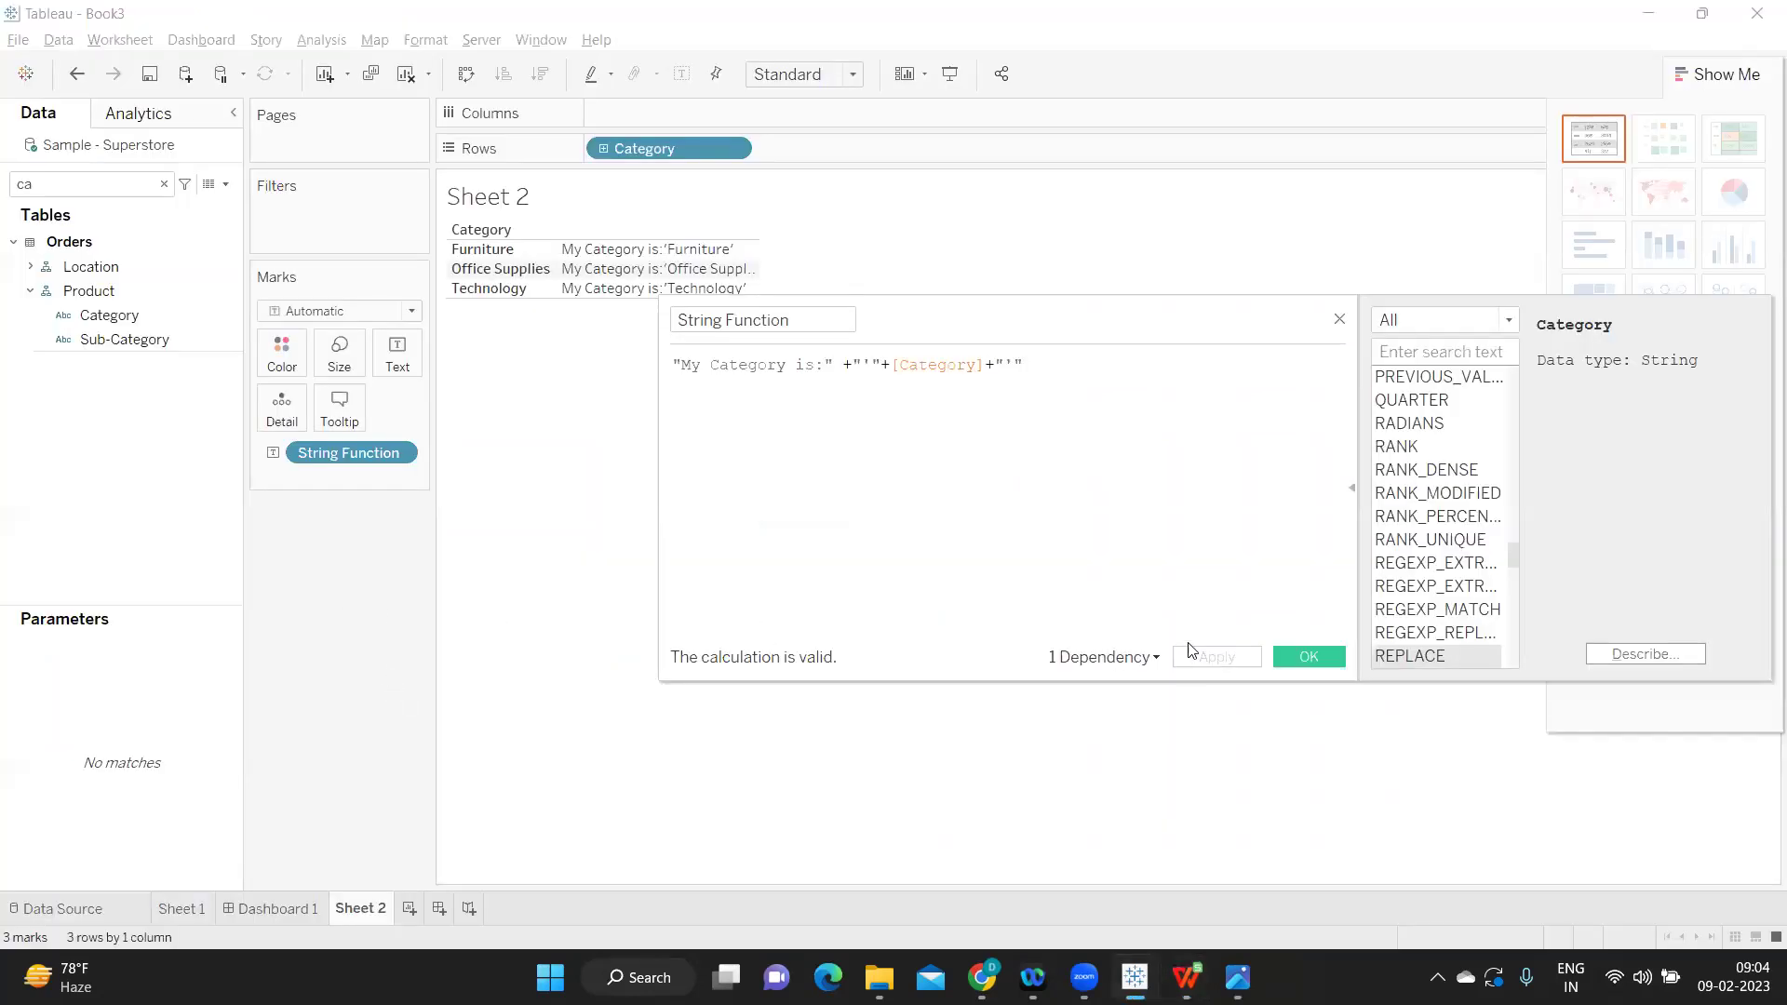
Step: Close the calculation editor, clear the sheet, and place Customer Name on Rows and Order ID on Marks
click(1286, 654)
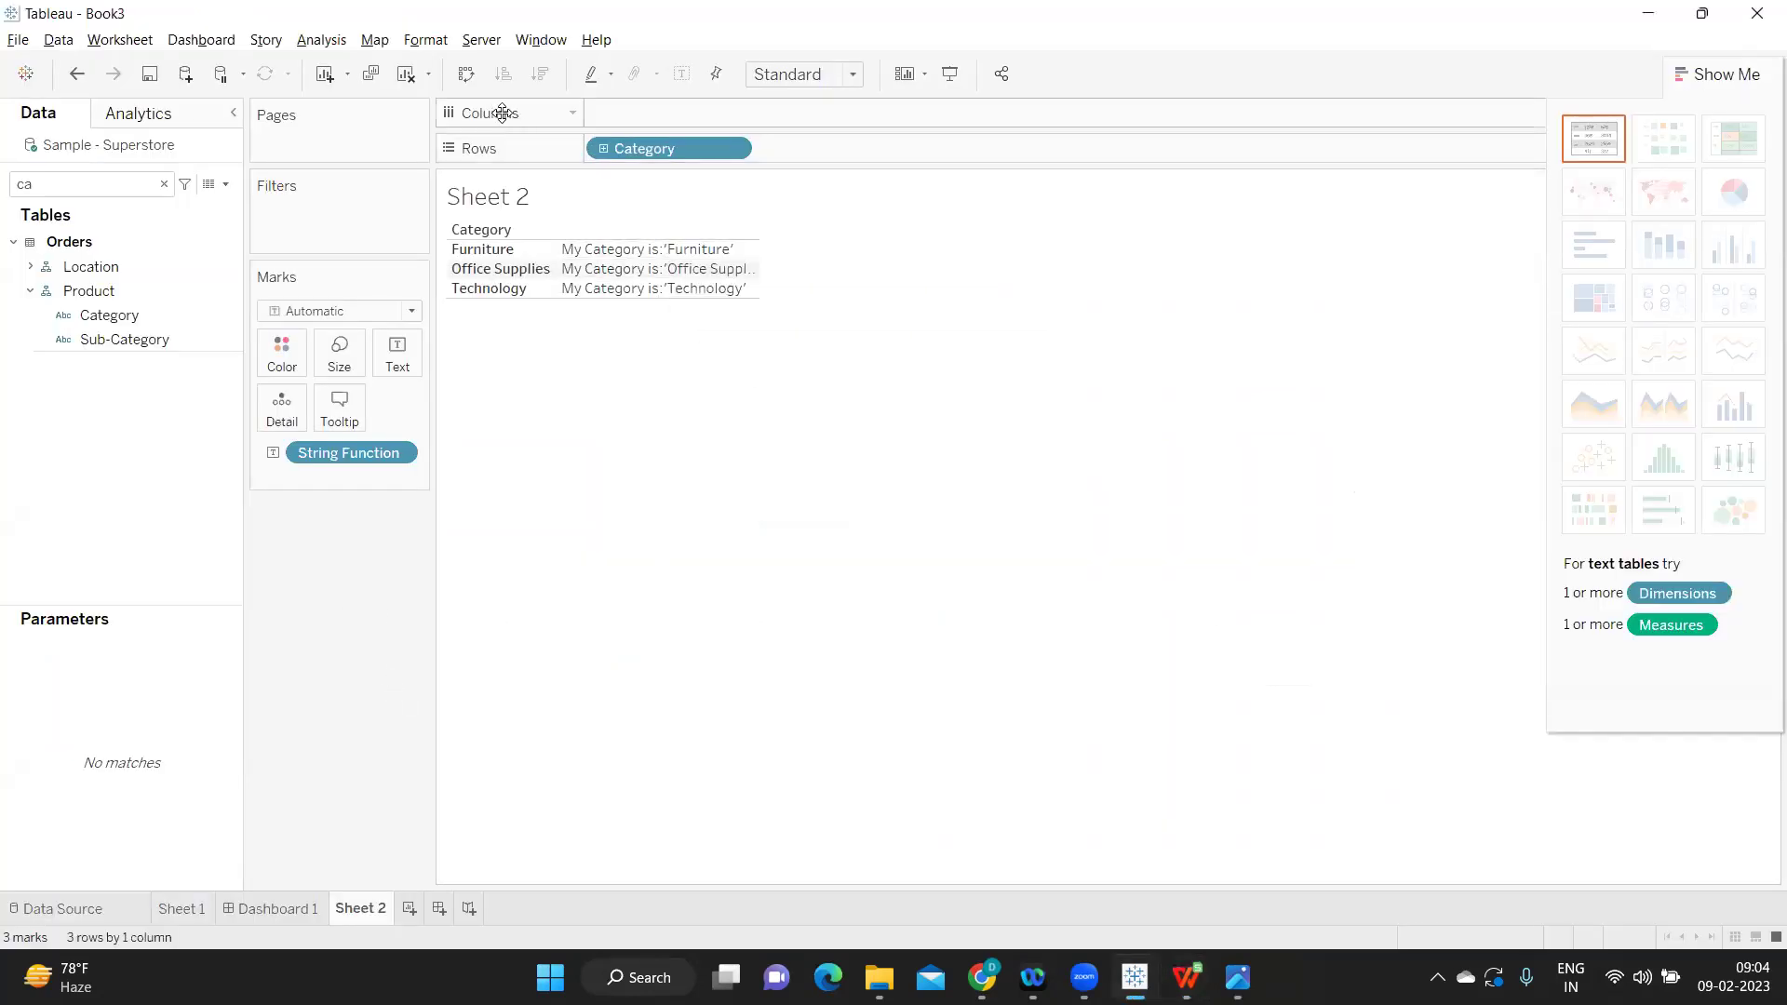
click(406, 75)
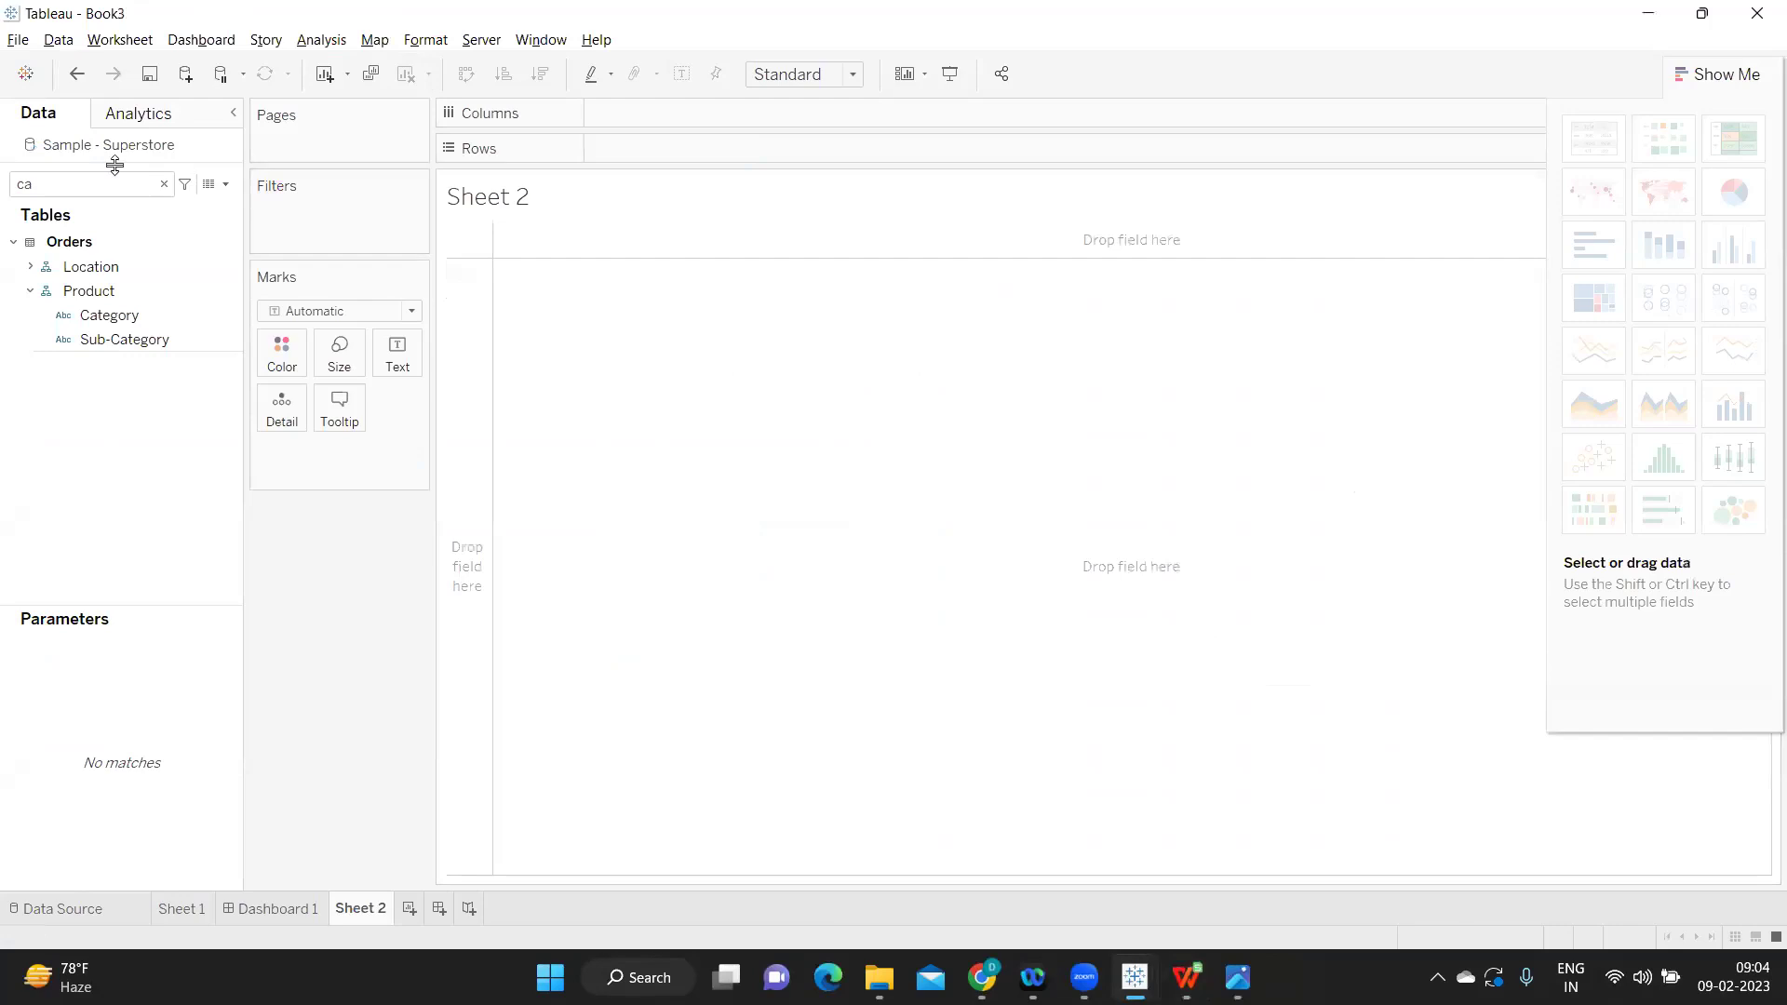
click(164, 184)
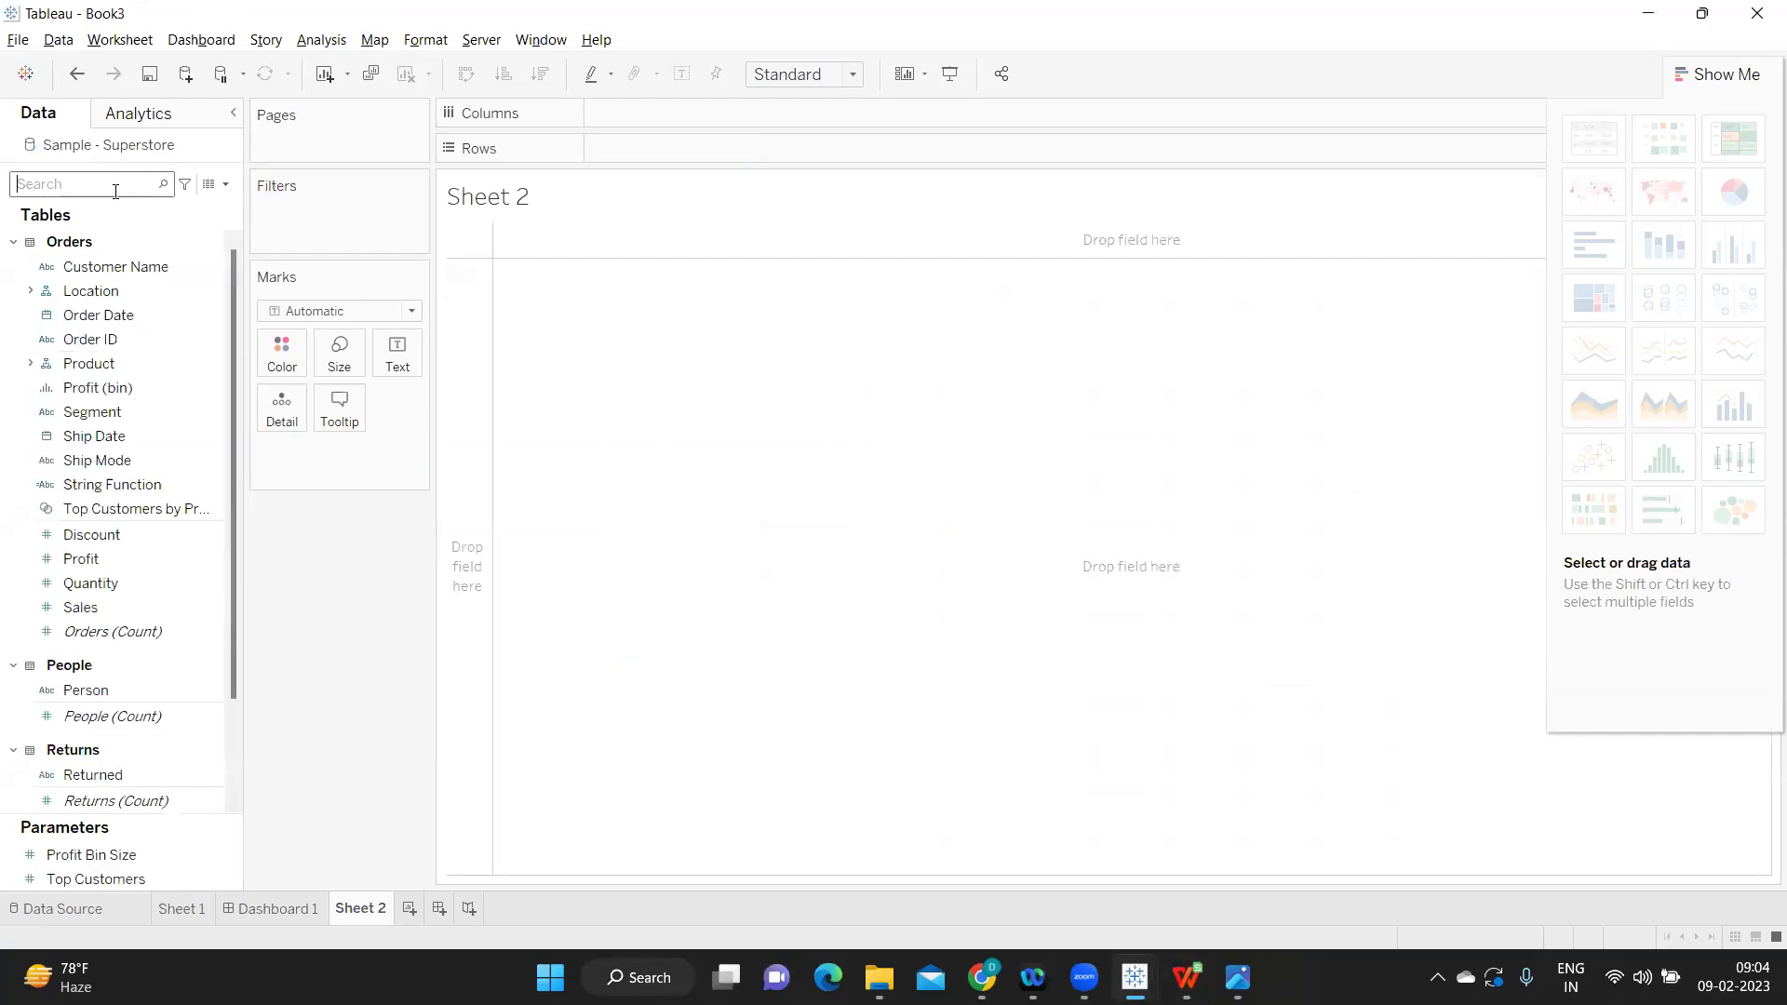
click(121, 267)
drag(121, 267, 643, 156)
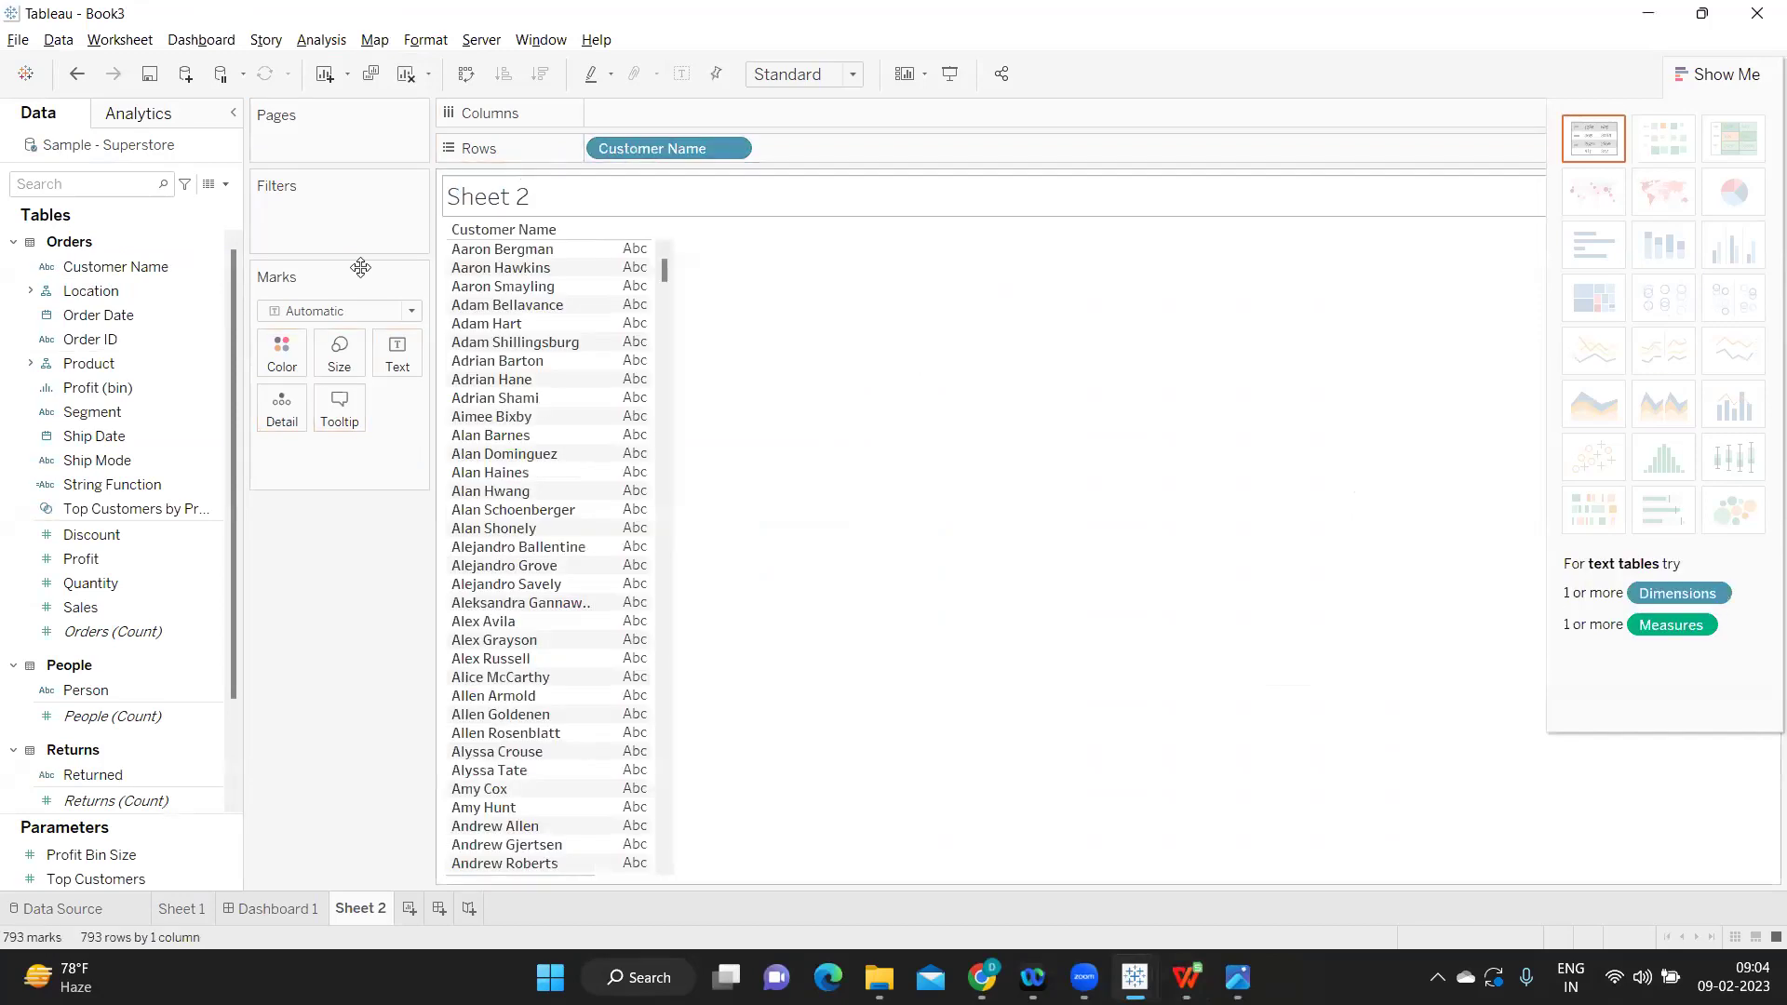
drag(102, 341, 398, 380)
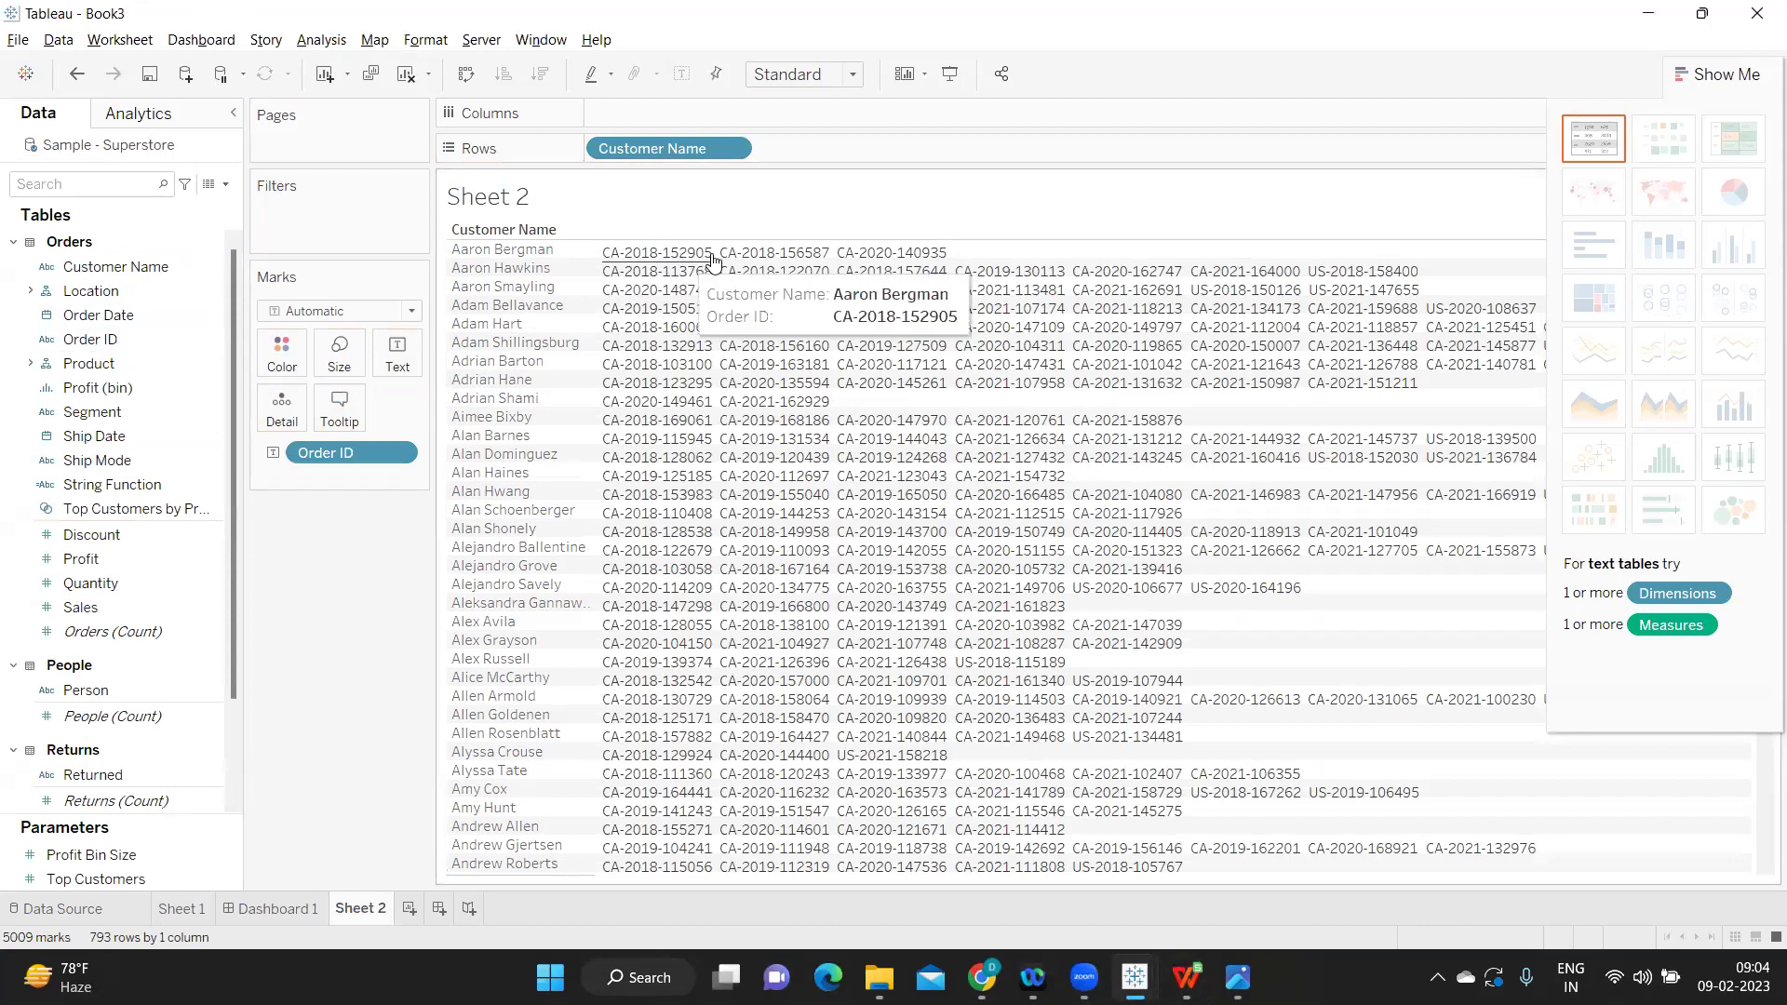
Step: Change Order ID's measure to Count, then to Count (Distinct) per customer
click(398, 454)
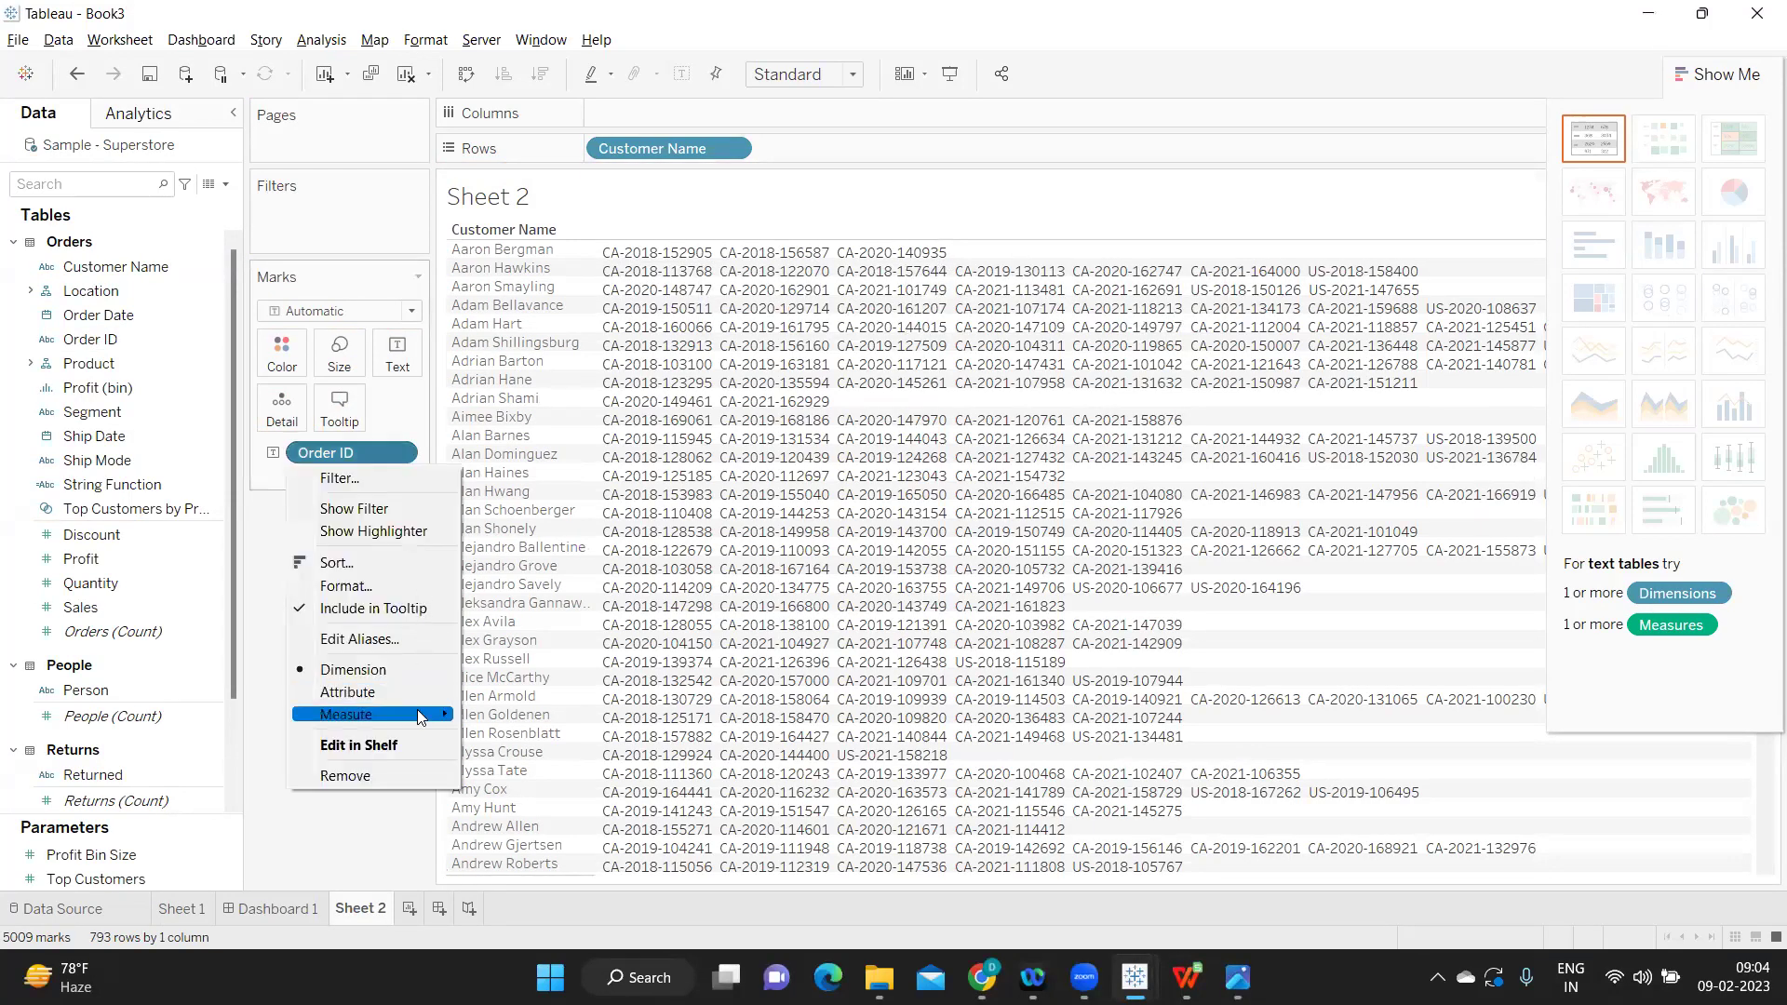
mouse_move(423, 715)
click(523, 762)
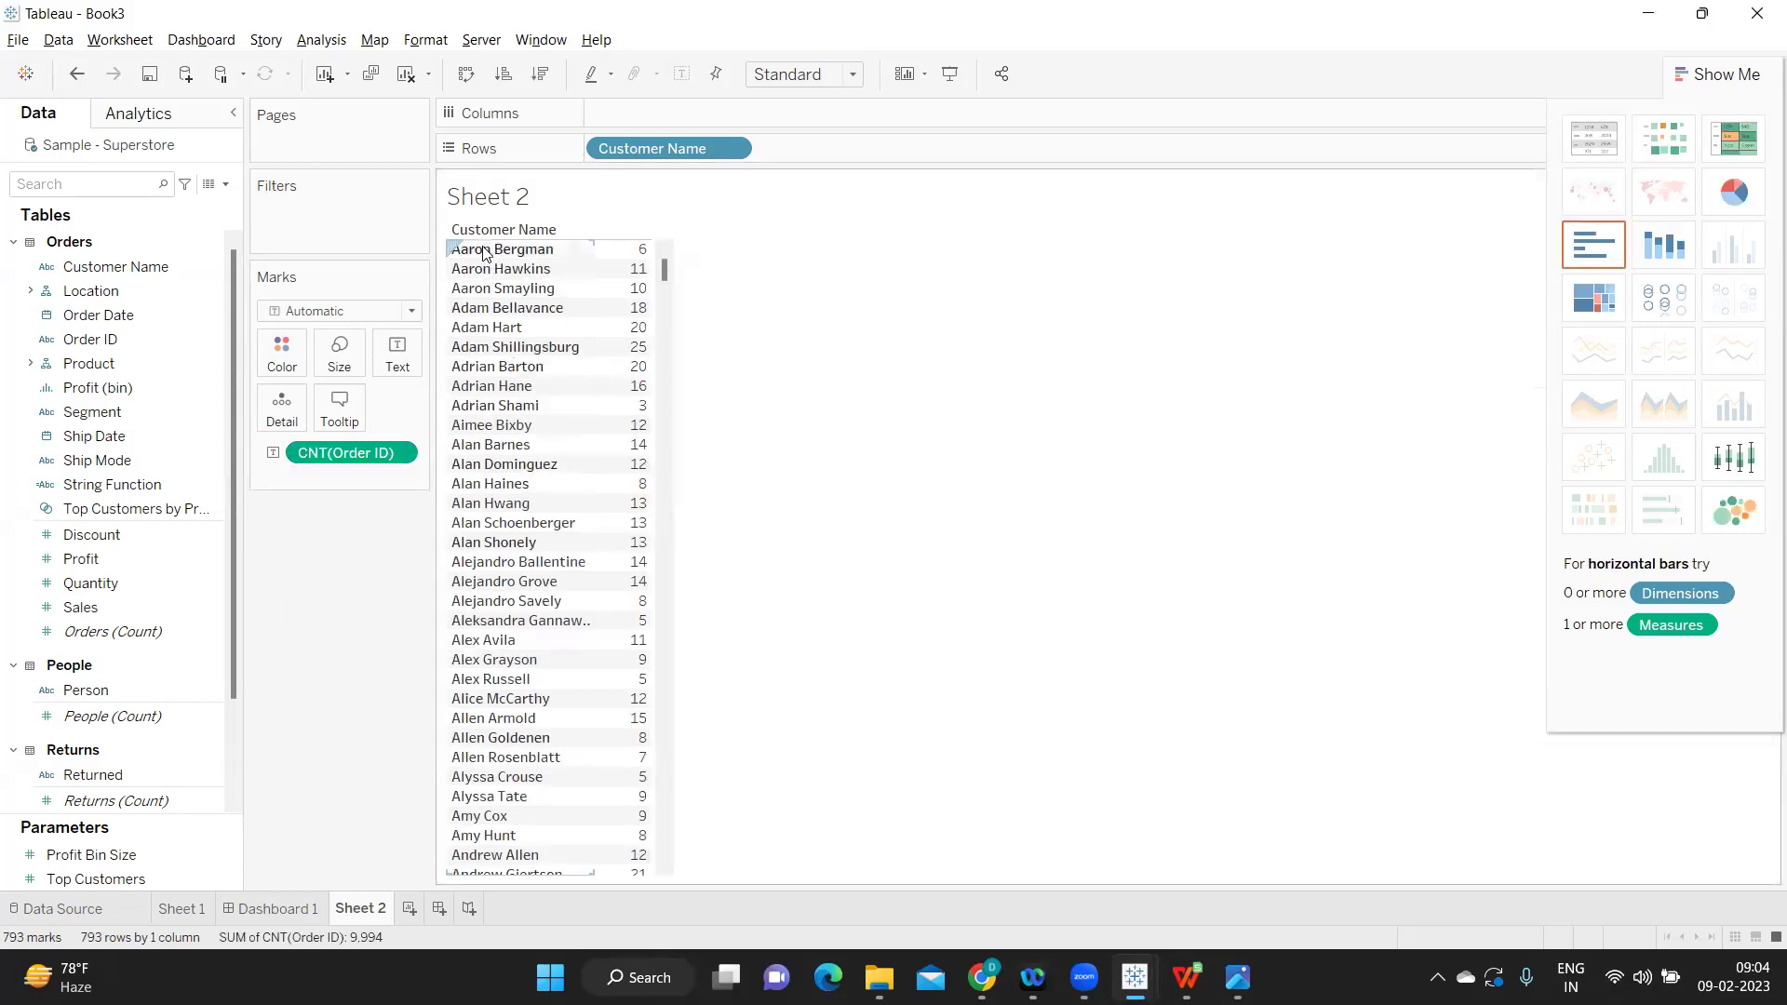
mouse_move(638, 251)
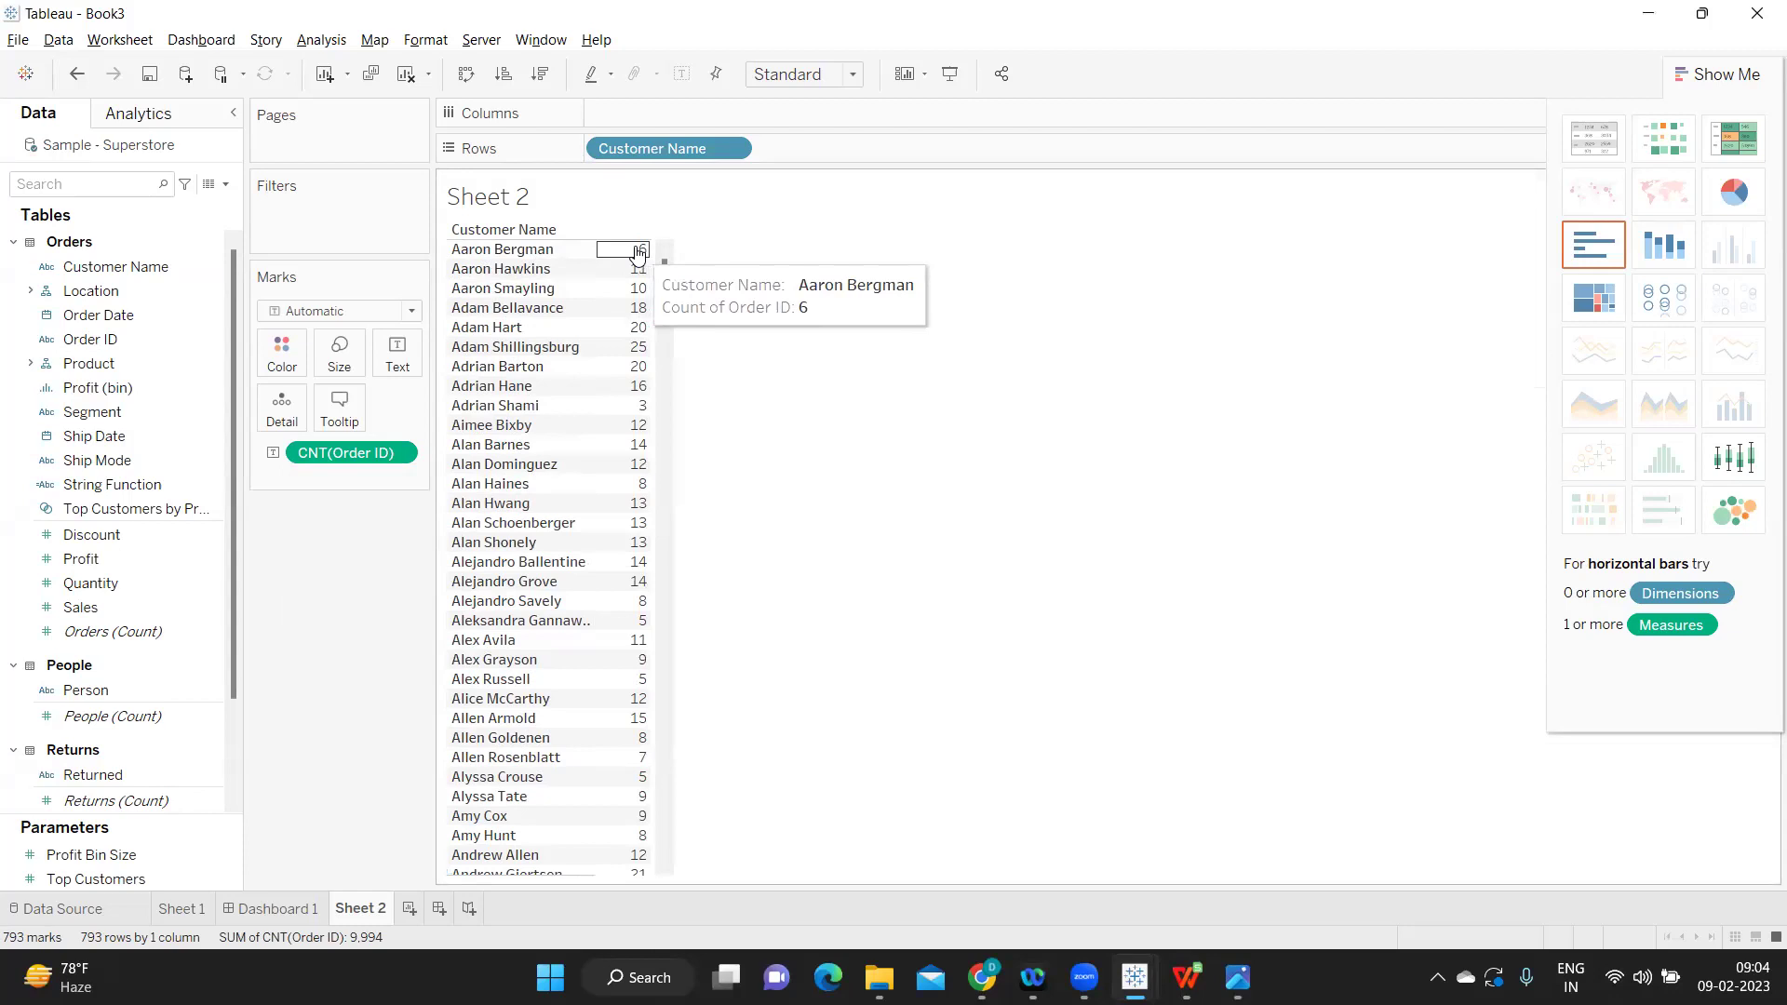
key(alt+Tab)
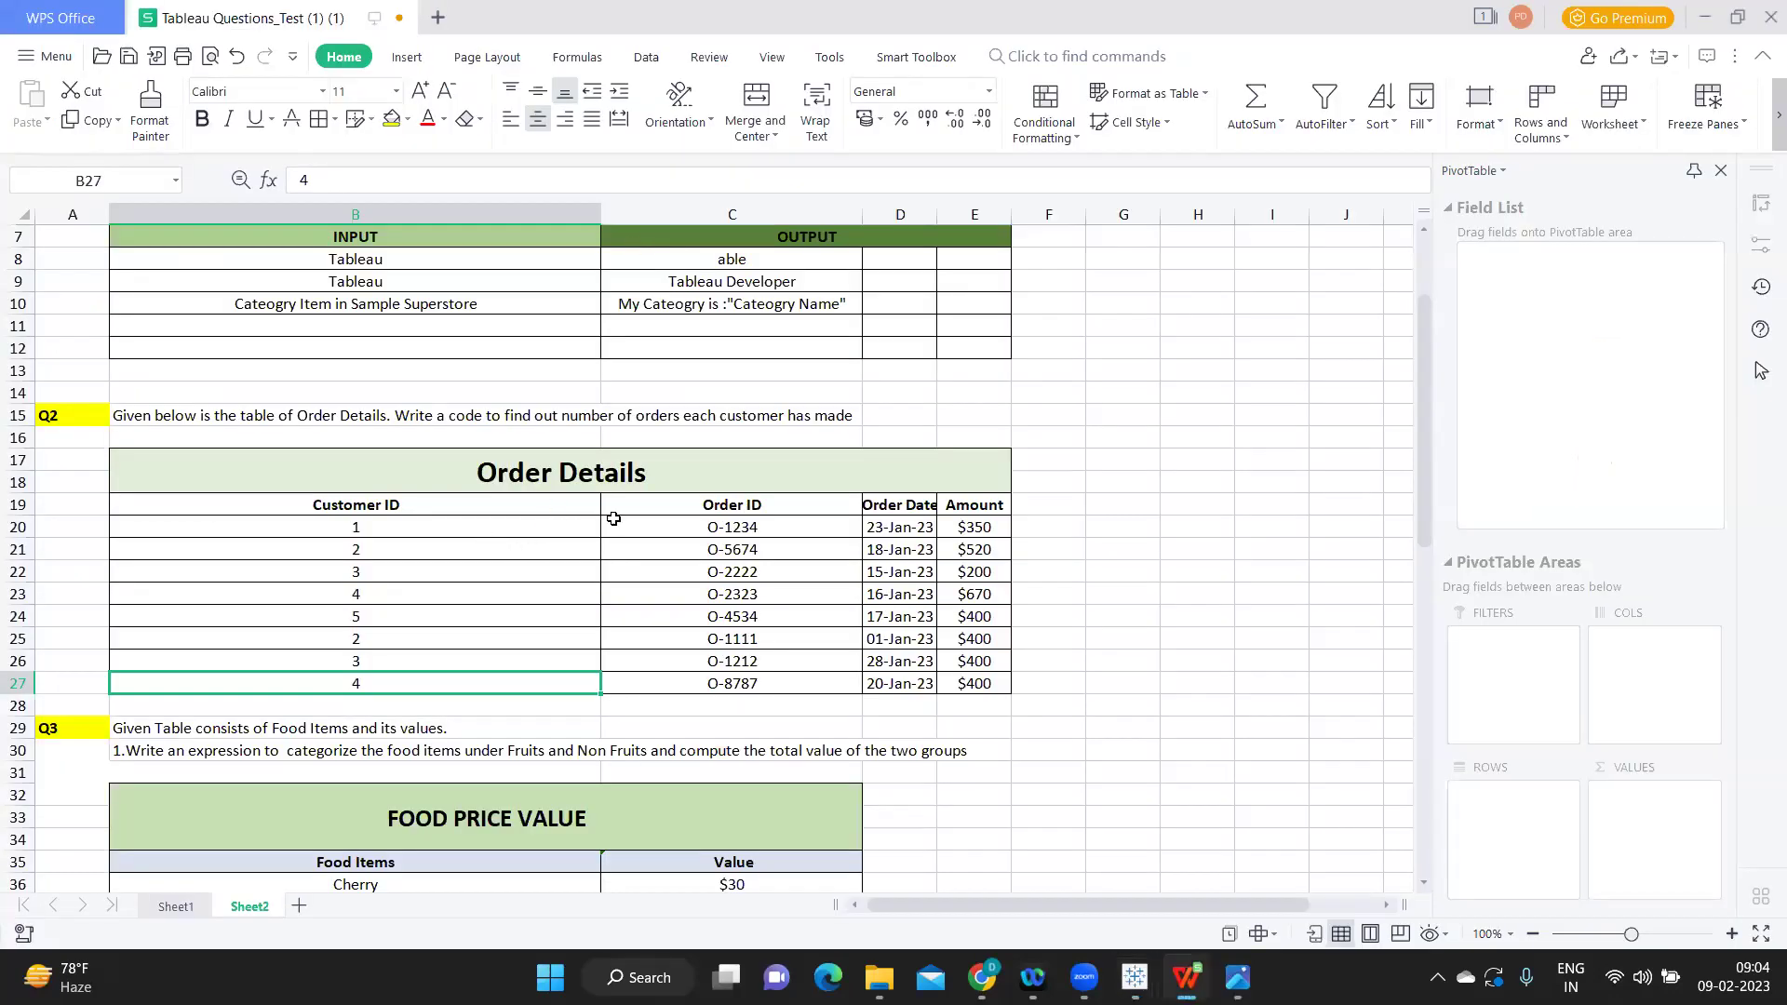
key(alt+Tab)
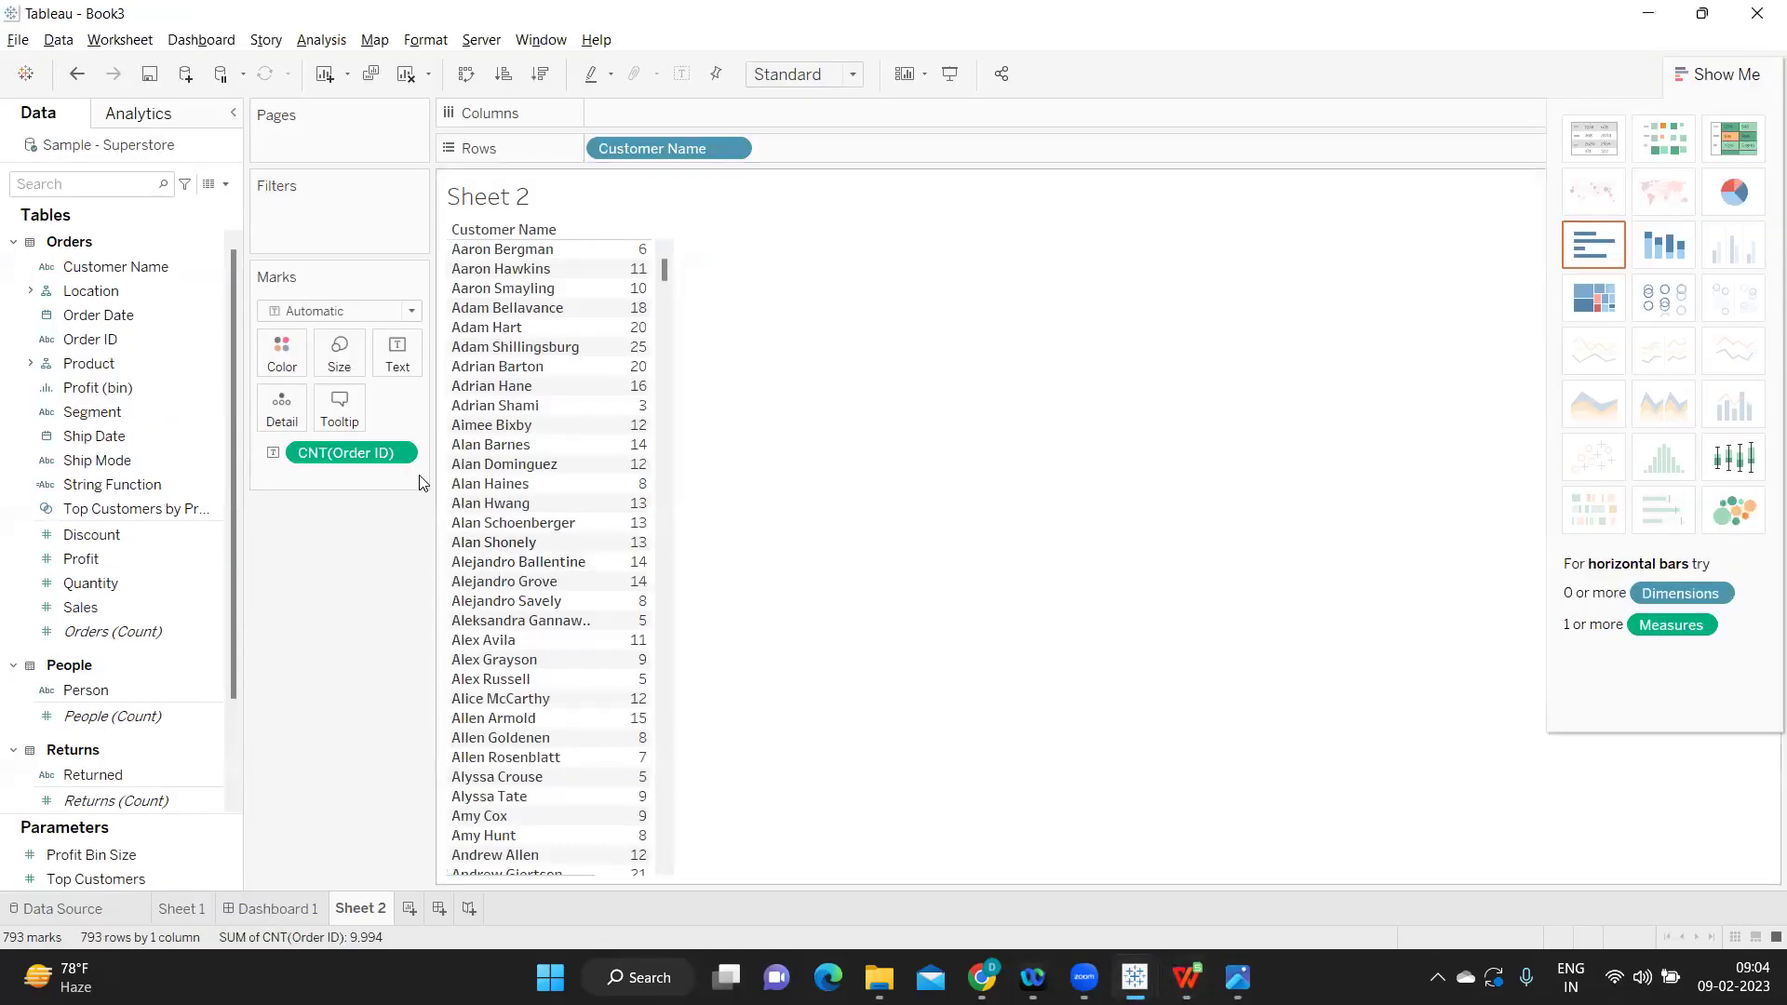
click(401, 454)
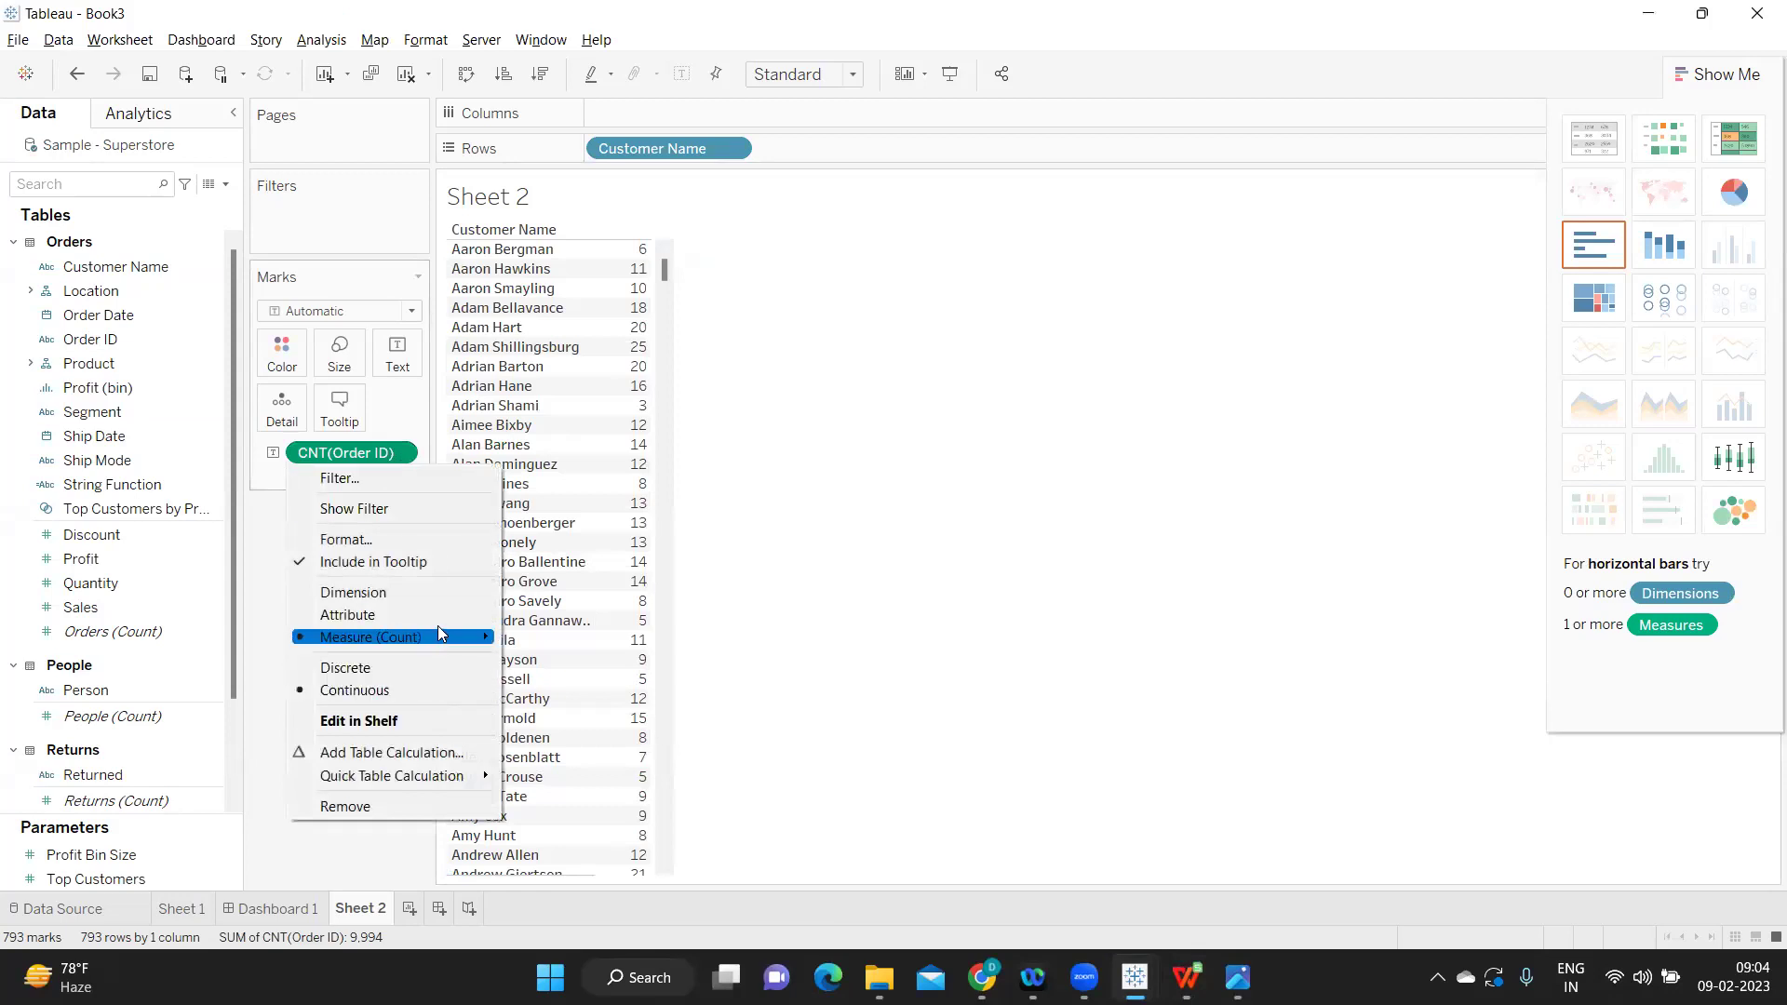
mouse_move(437, 637)
click(570, 707)
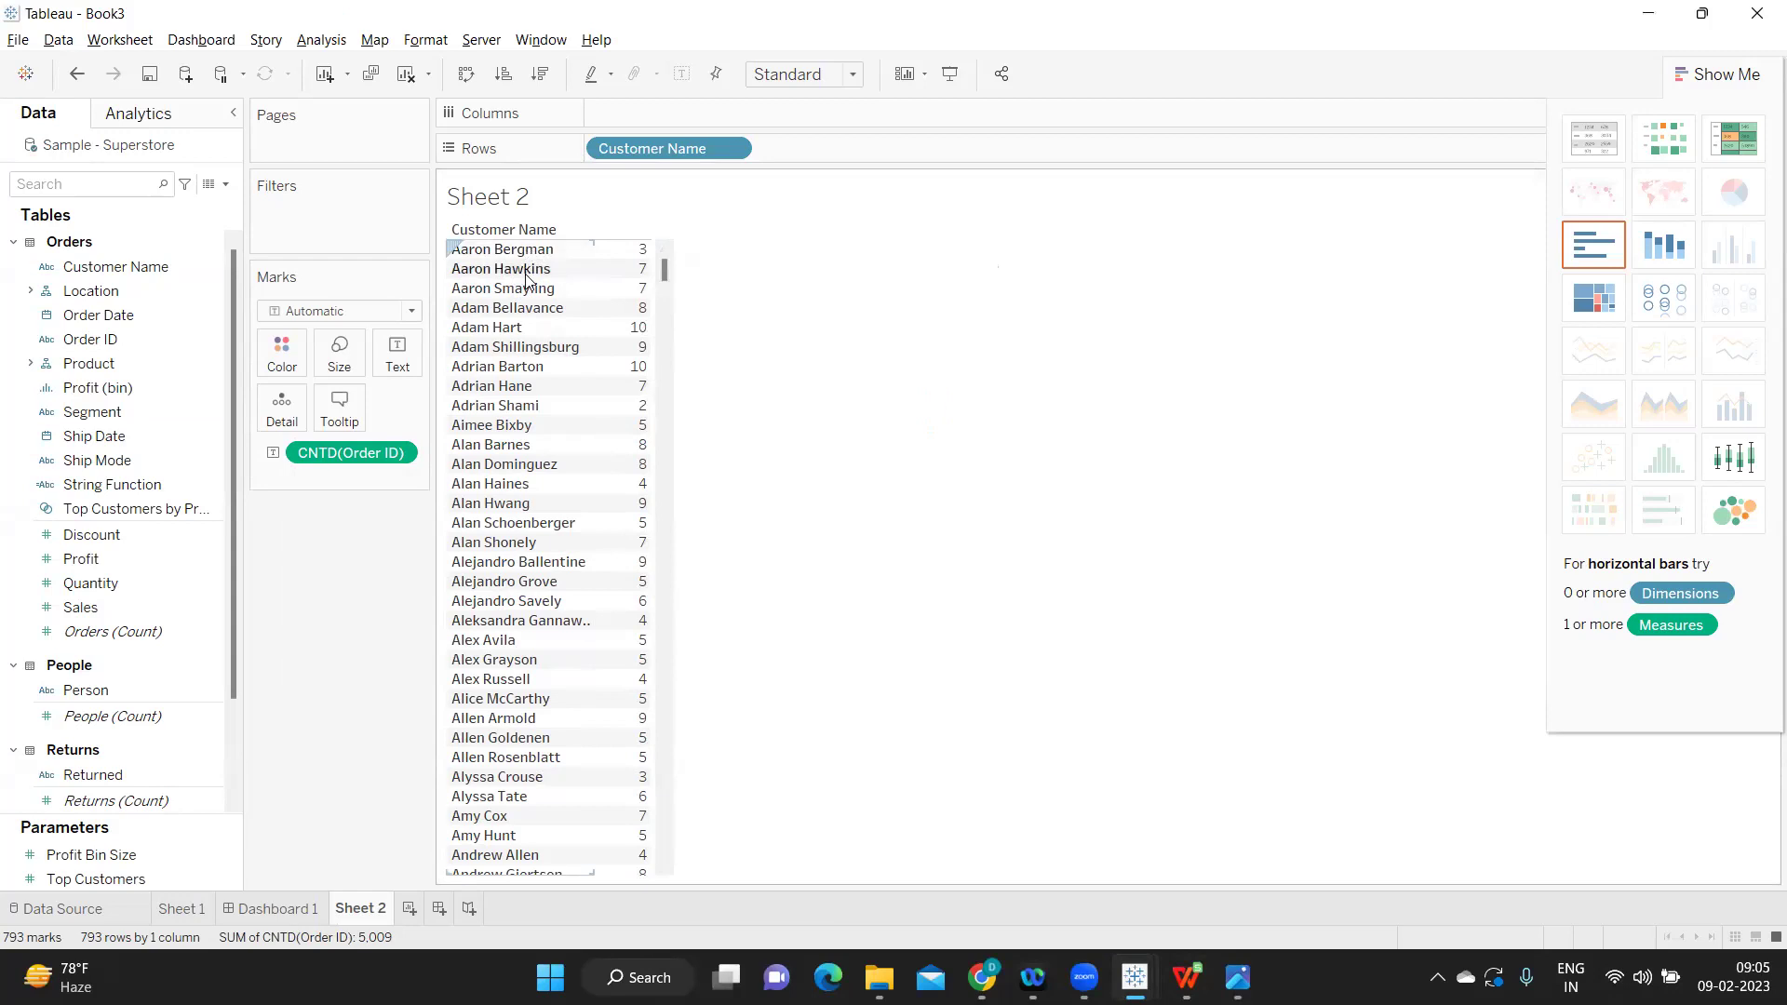
Step: Review the Order Details table and the Q3 question text in the spreadsheet
key(alt+Tab)
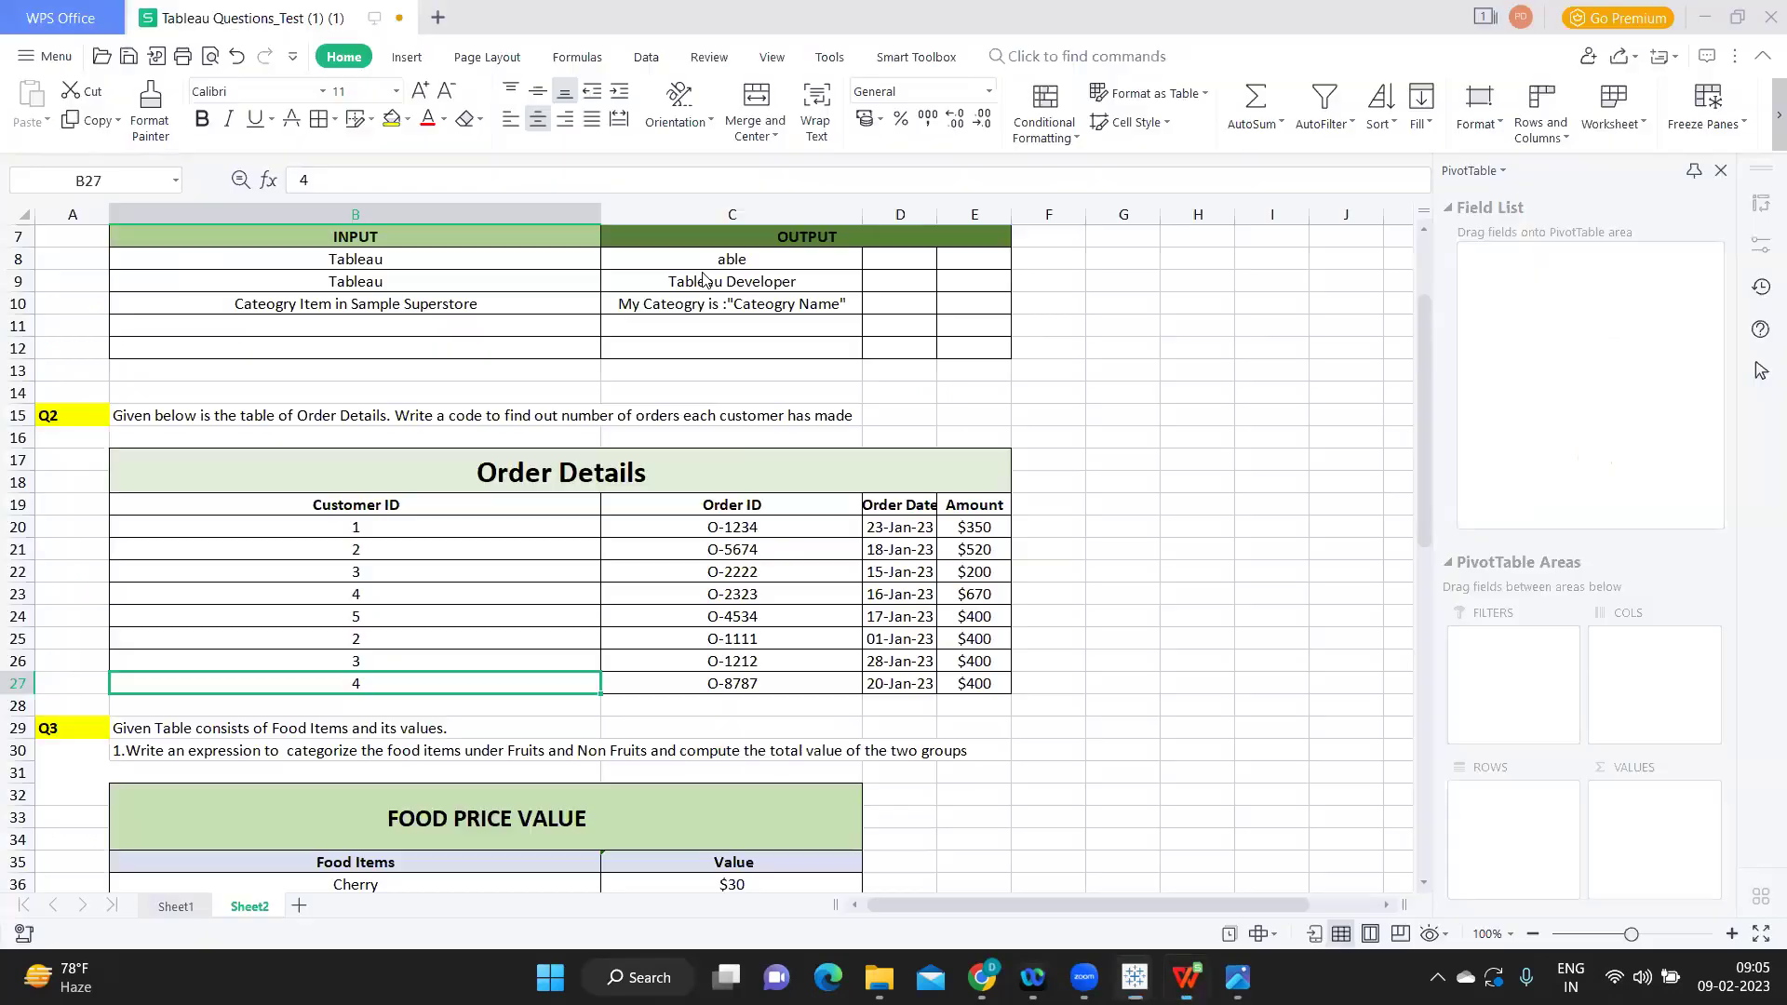
click(258, 512)
drag(258, 511, 972, 663)
scroll(746, 634, down, 4)
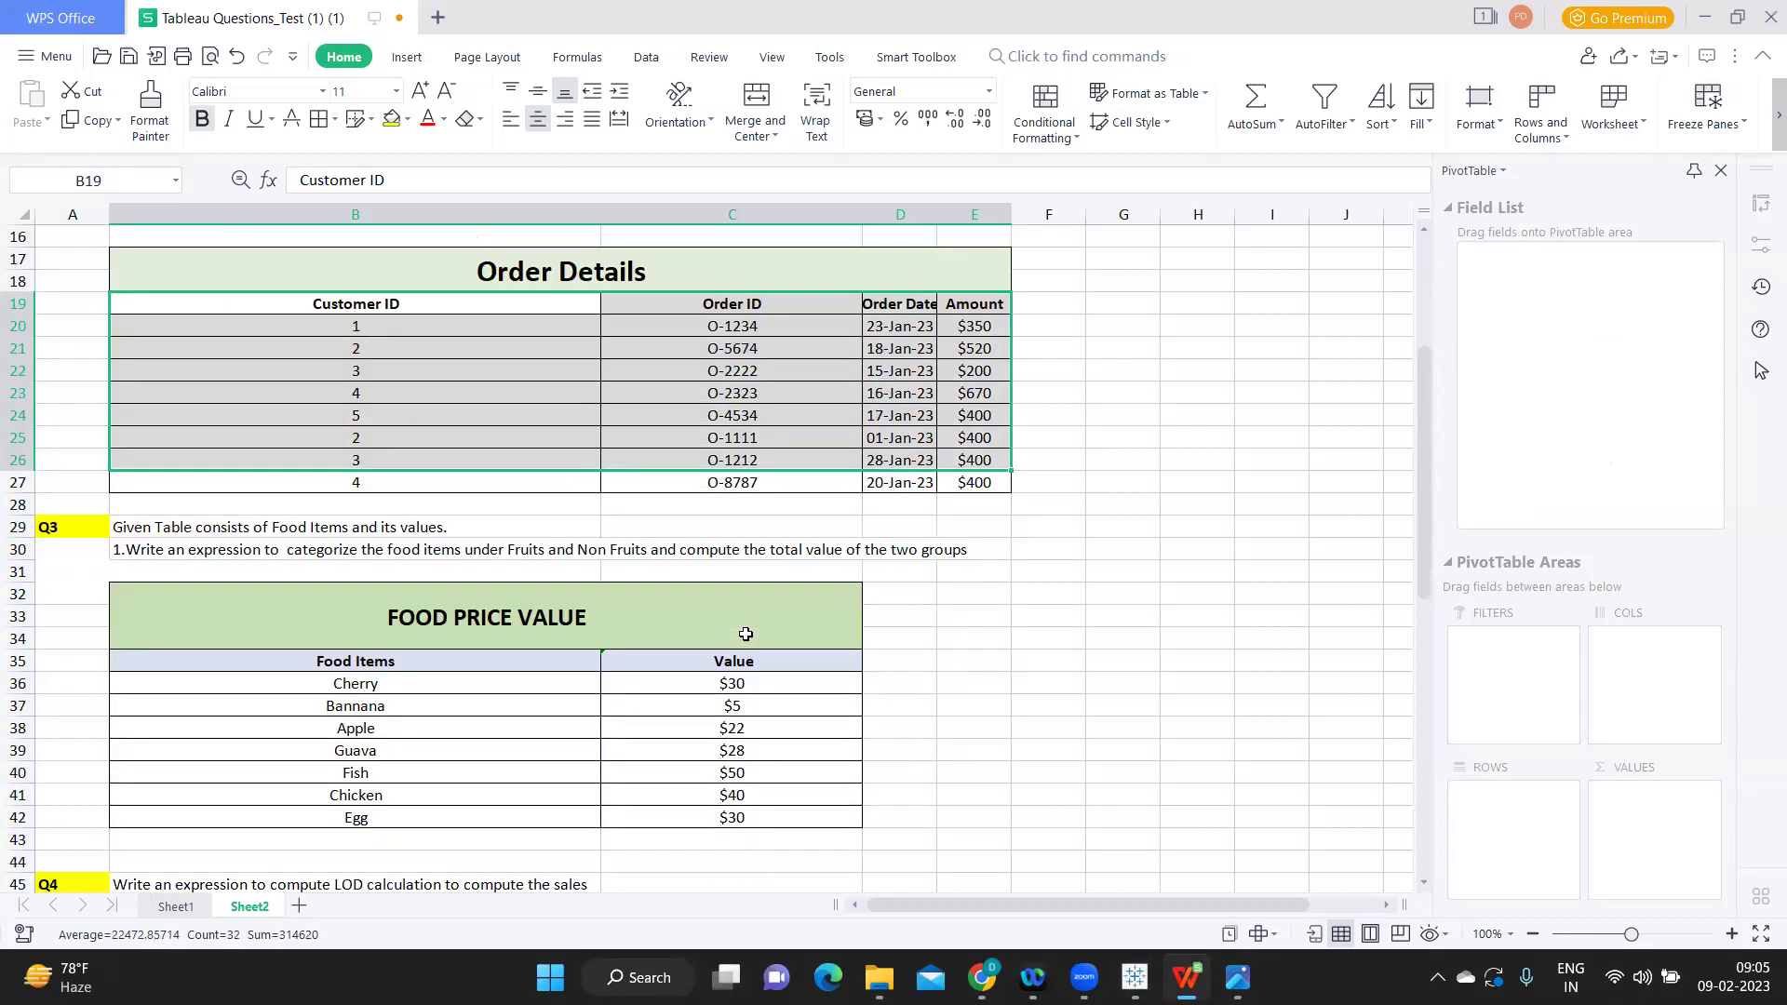
drag(115, 459, 295, 468)
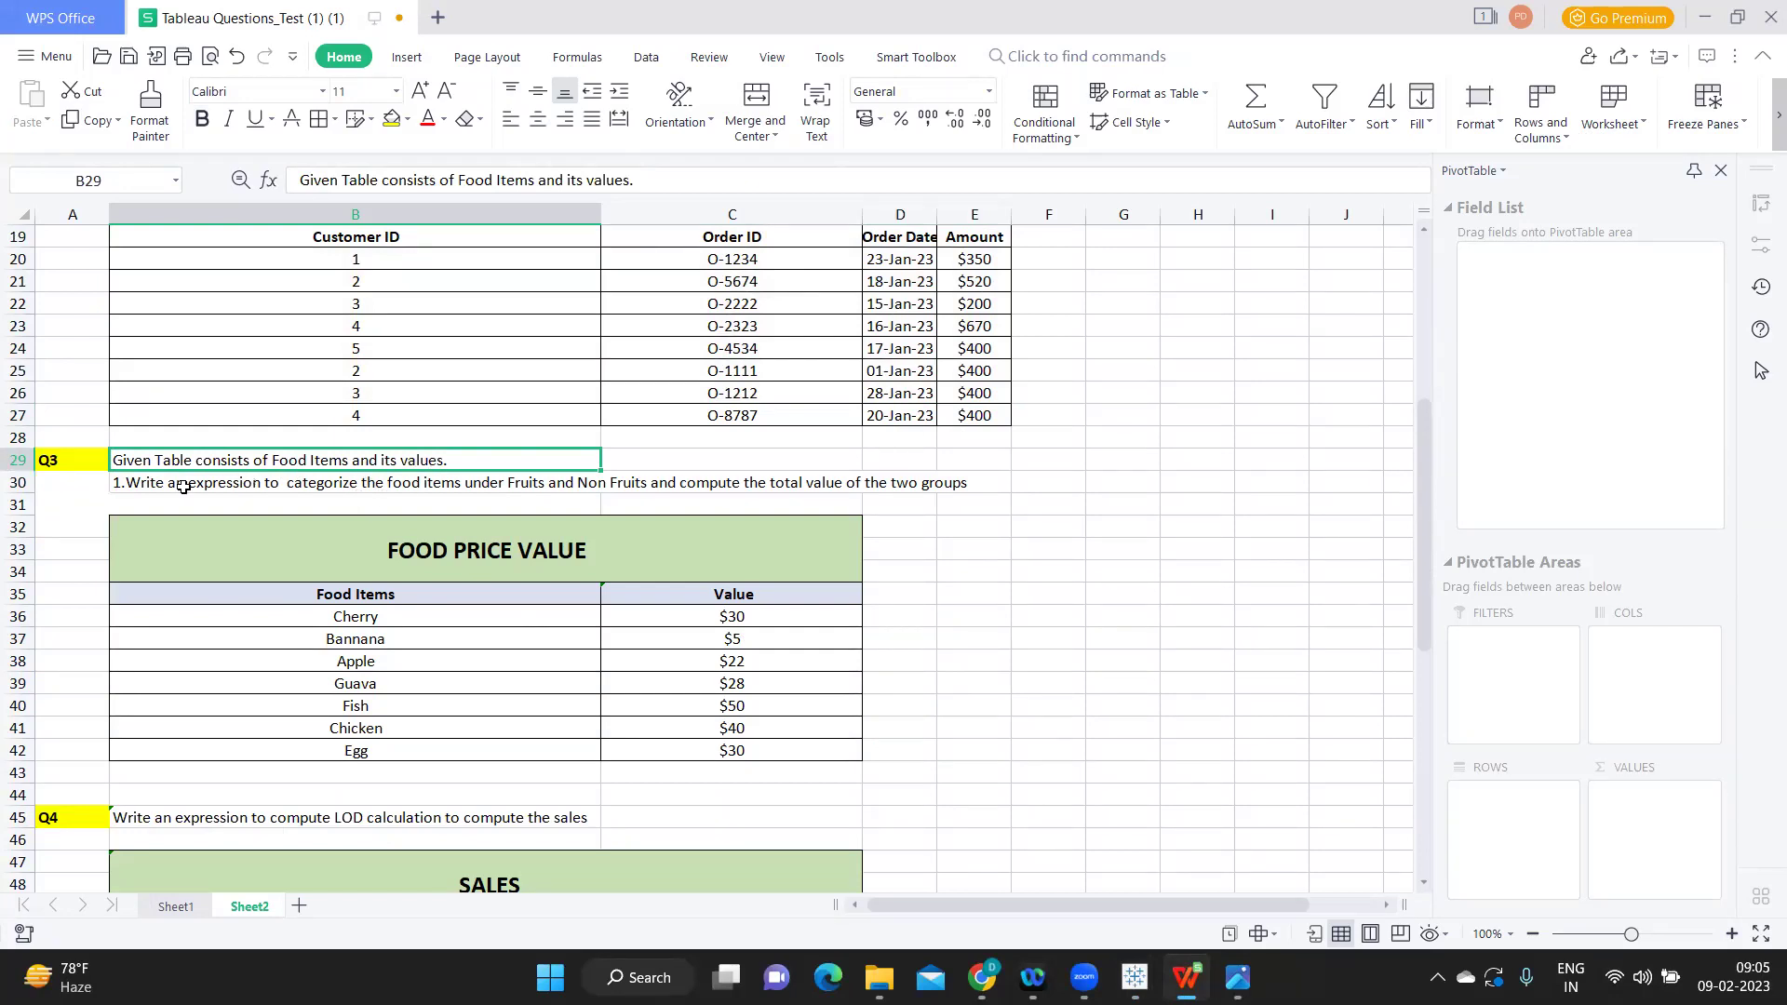
drag(165, 483, 776, 492)
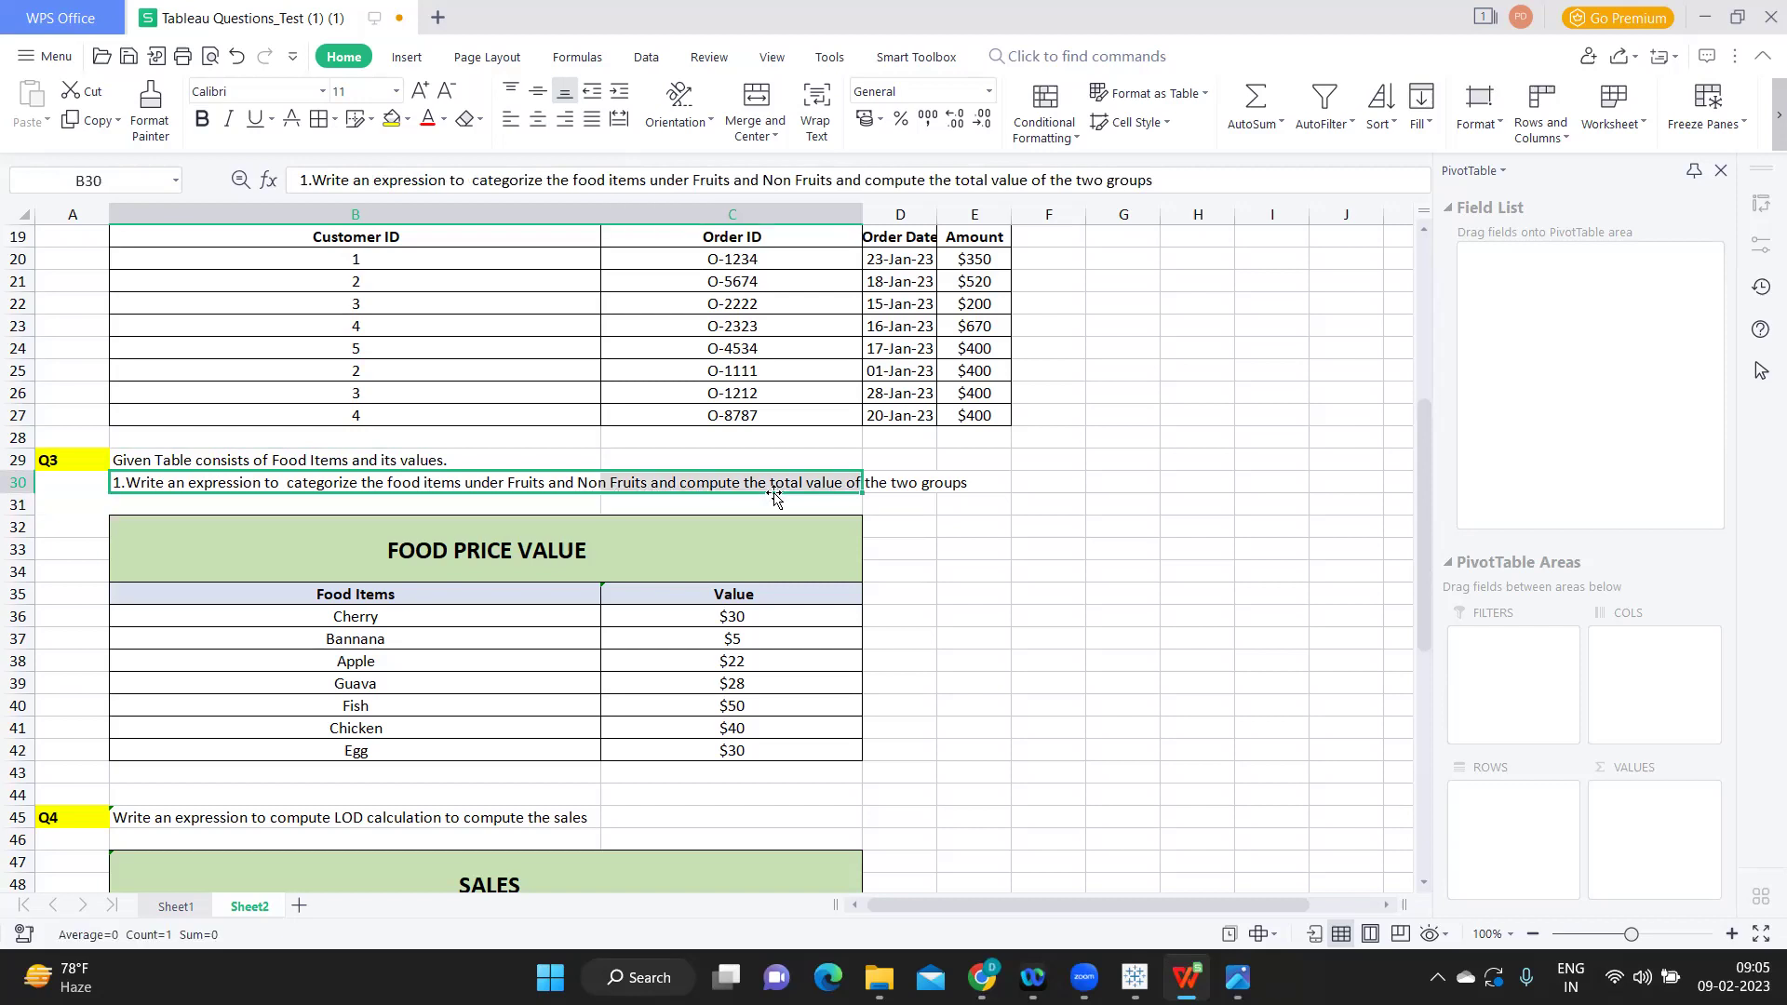
Step: Copy the Food Items and Value table in B35:C42
click(604, 647)
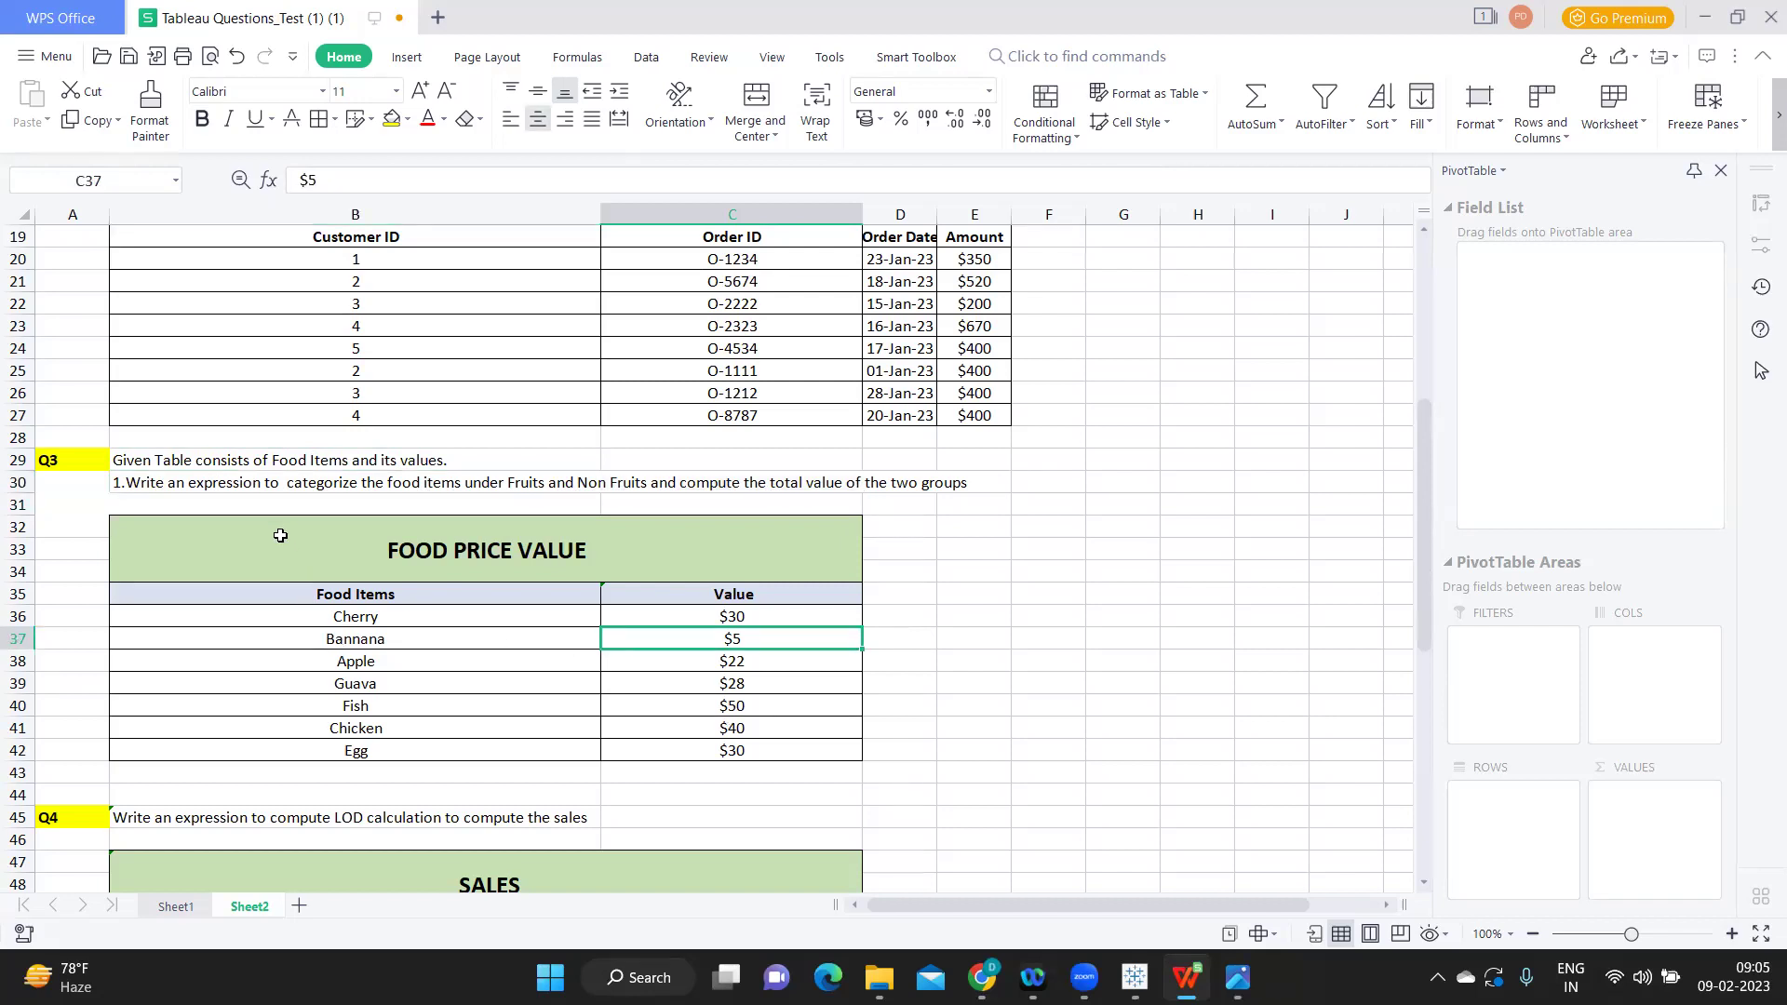
drag(280, 535, 764, 756)
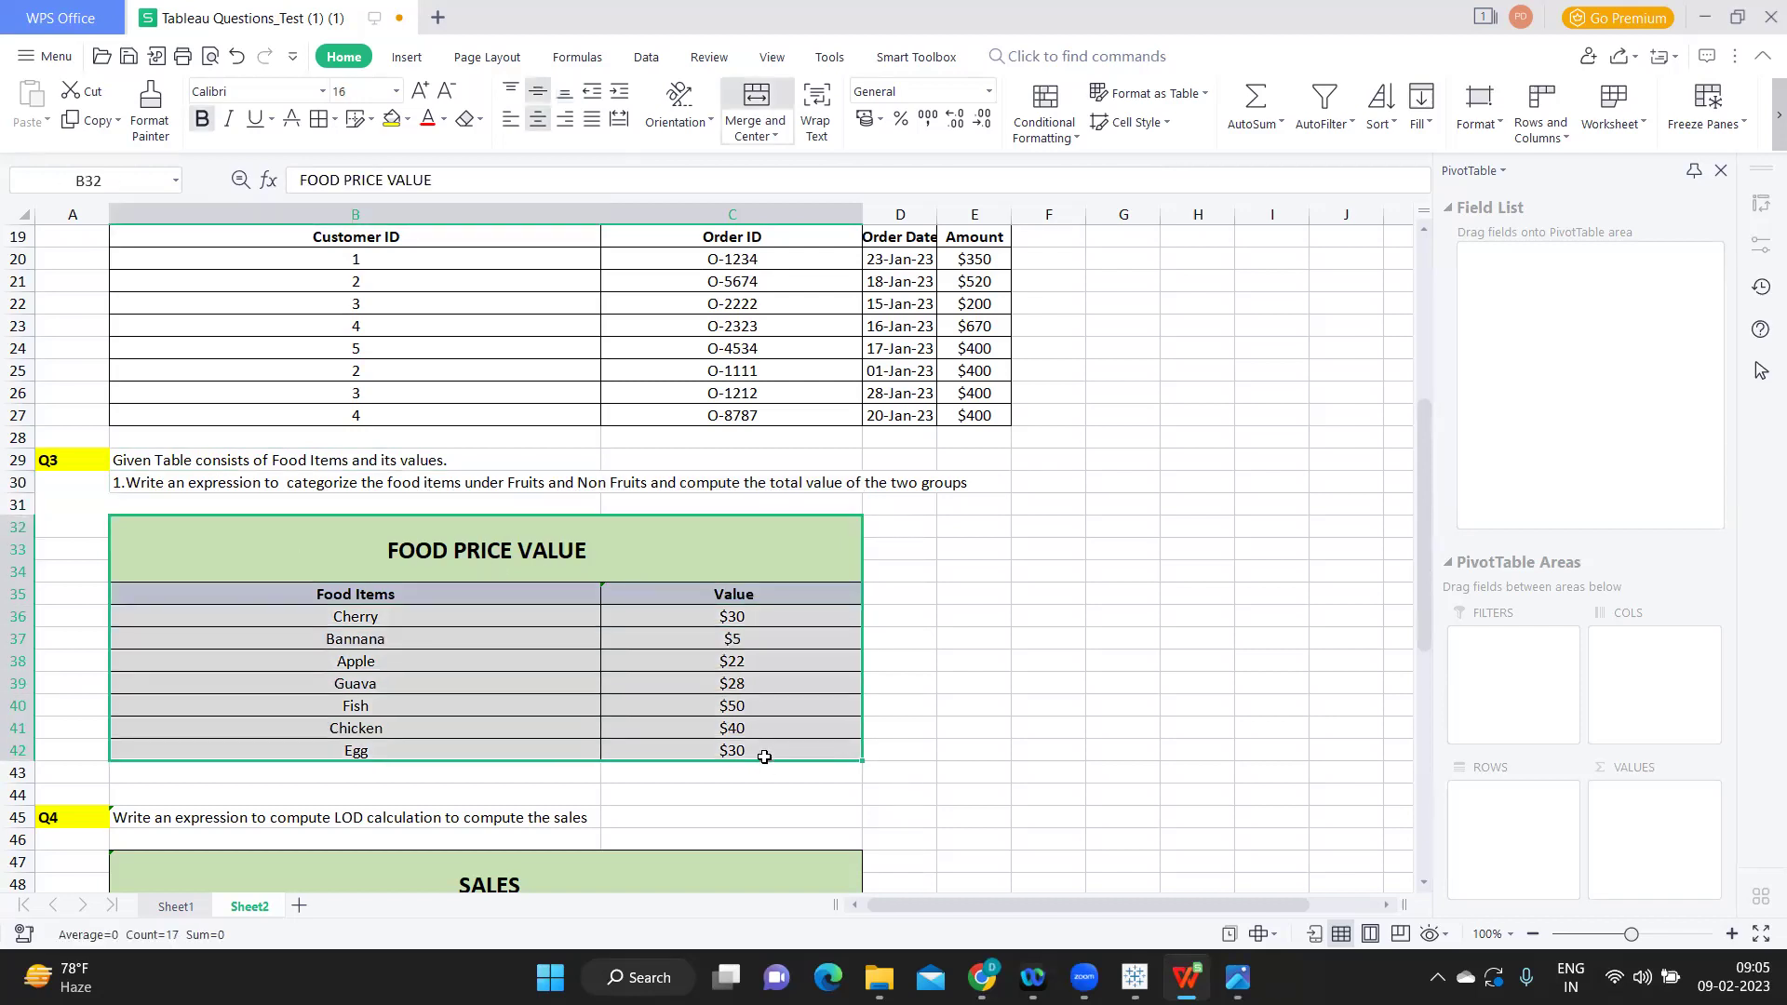
click(499, 723)
drag(285, 594, 794, 742)
key(ctrl+c)
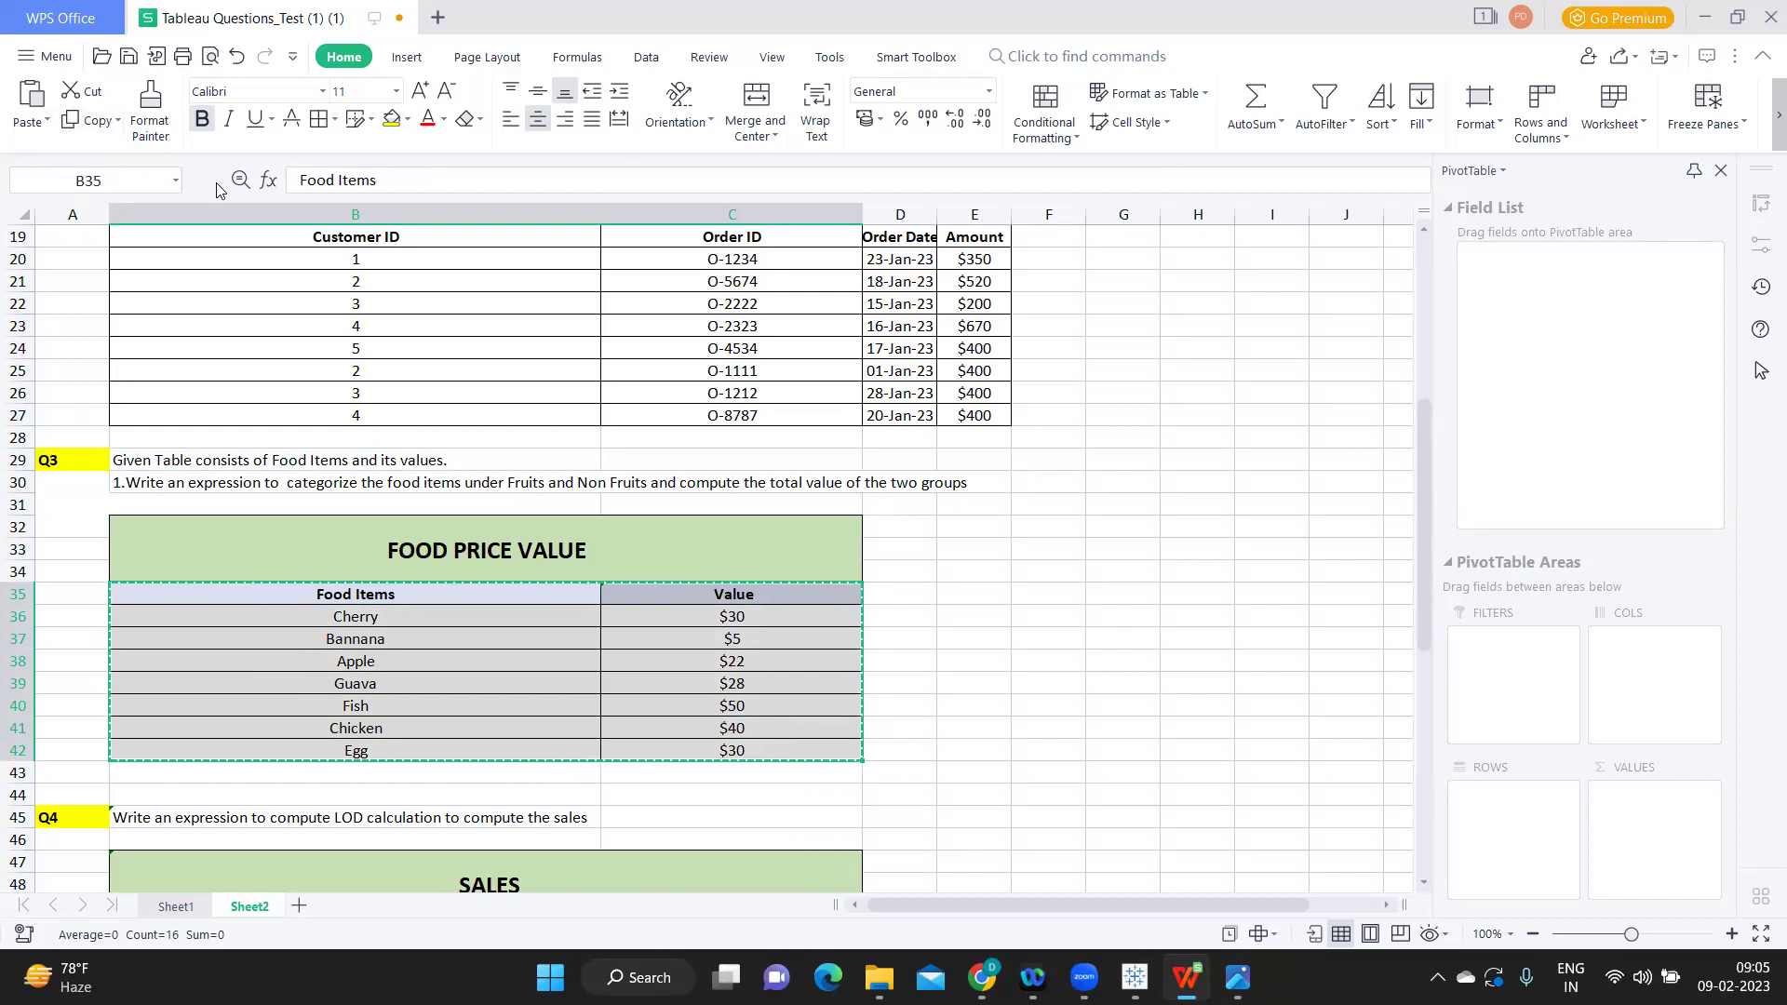
Step: Paste the food table into A1 of a new workbook and autofit columns A and B
key(ctrl+n)
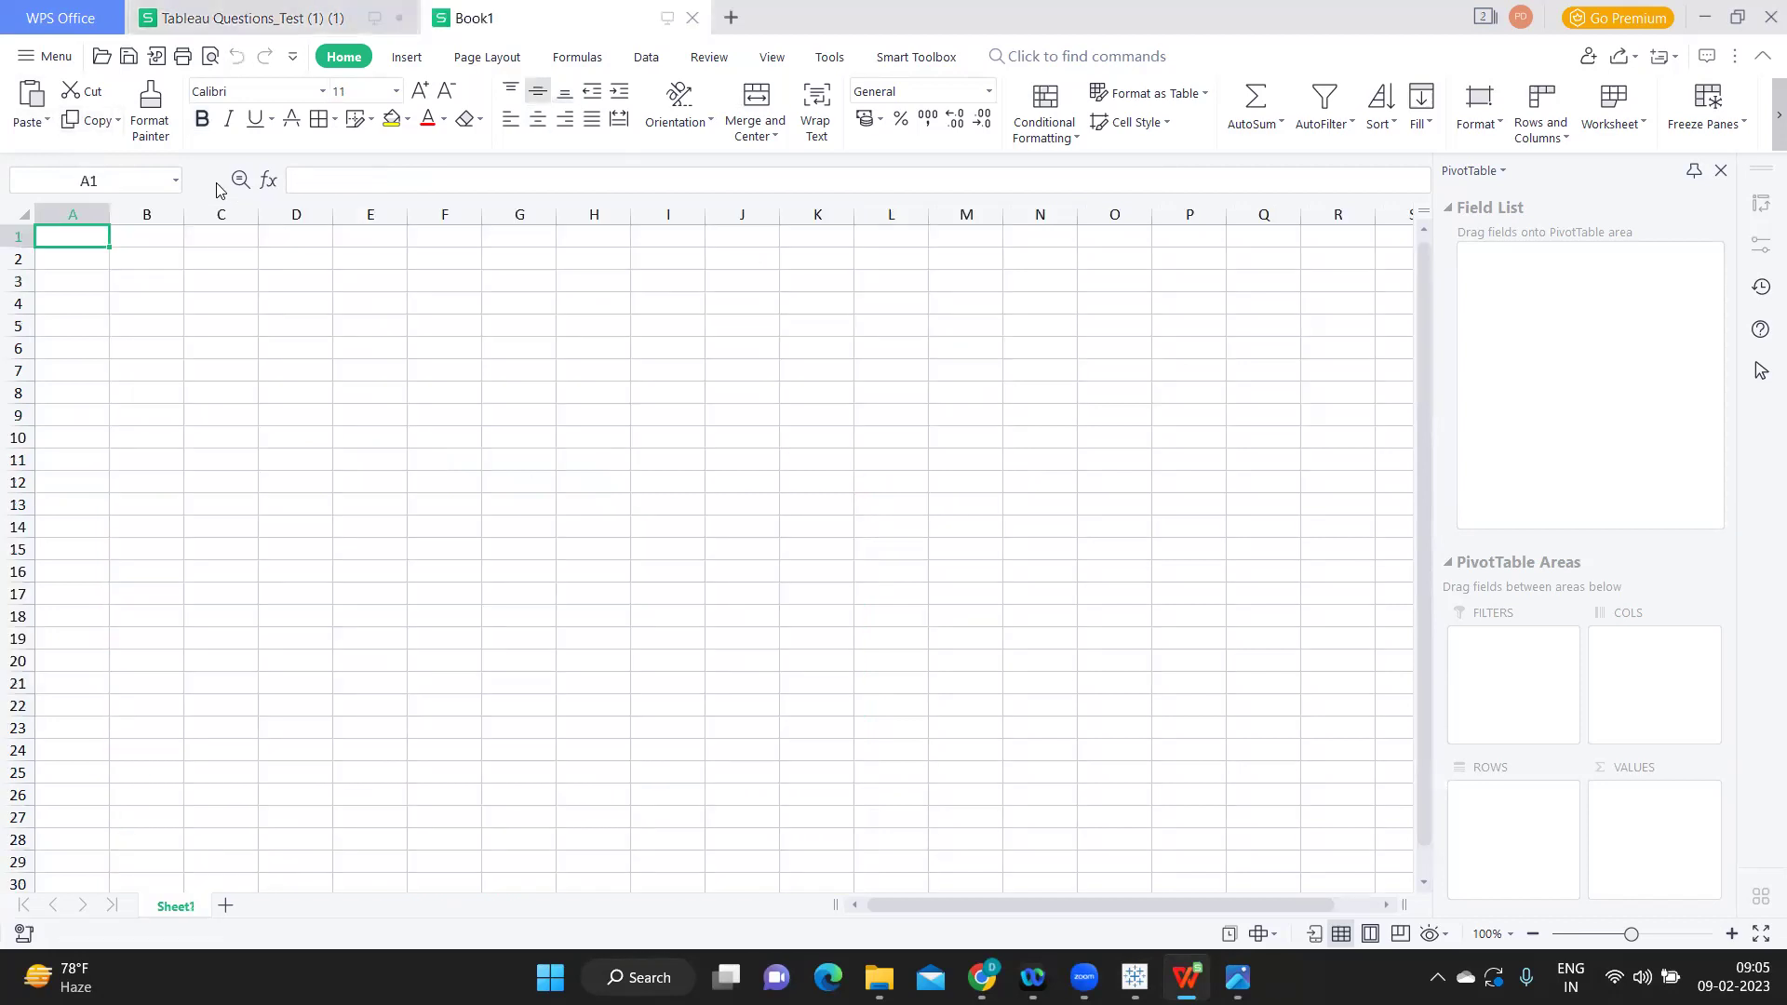
key(ctrl+v)
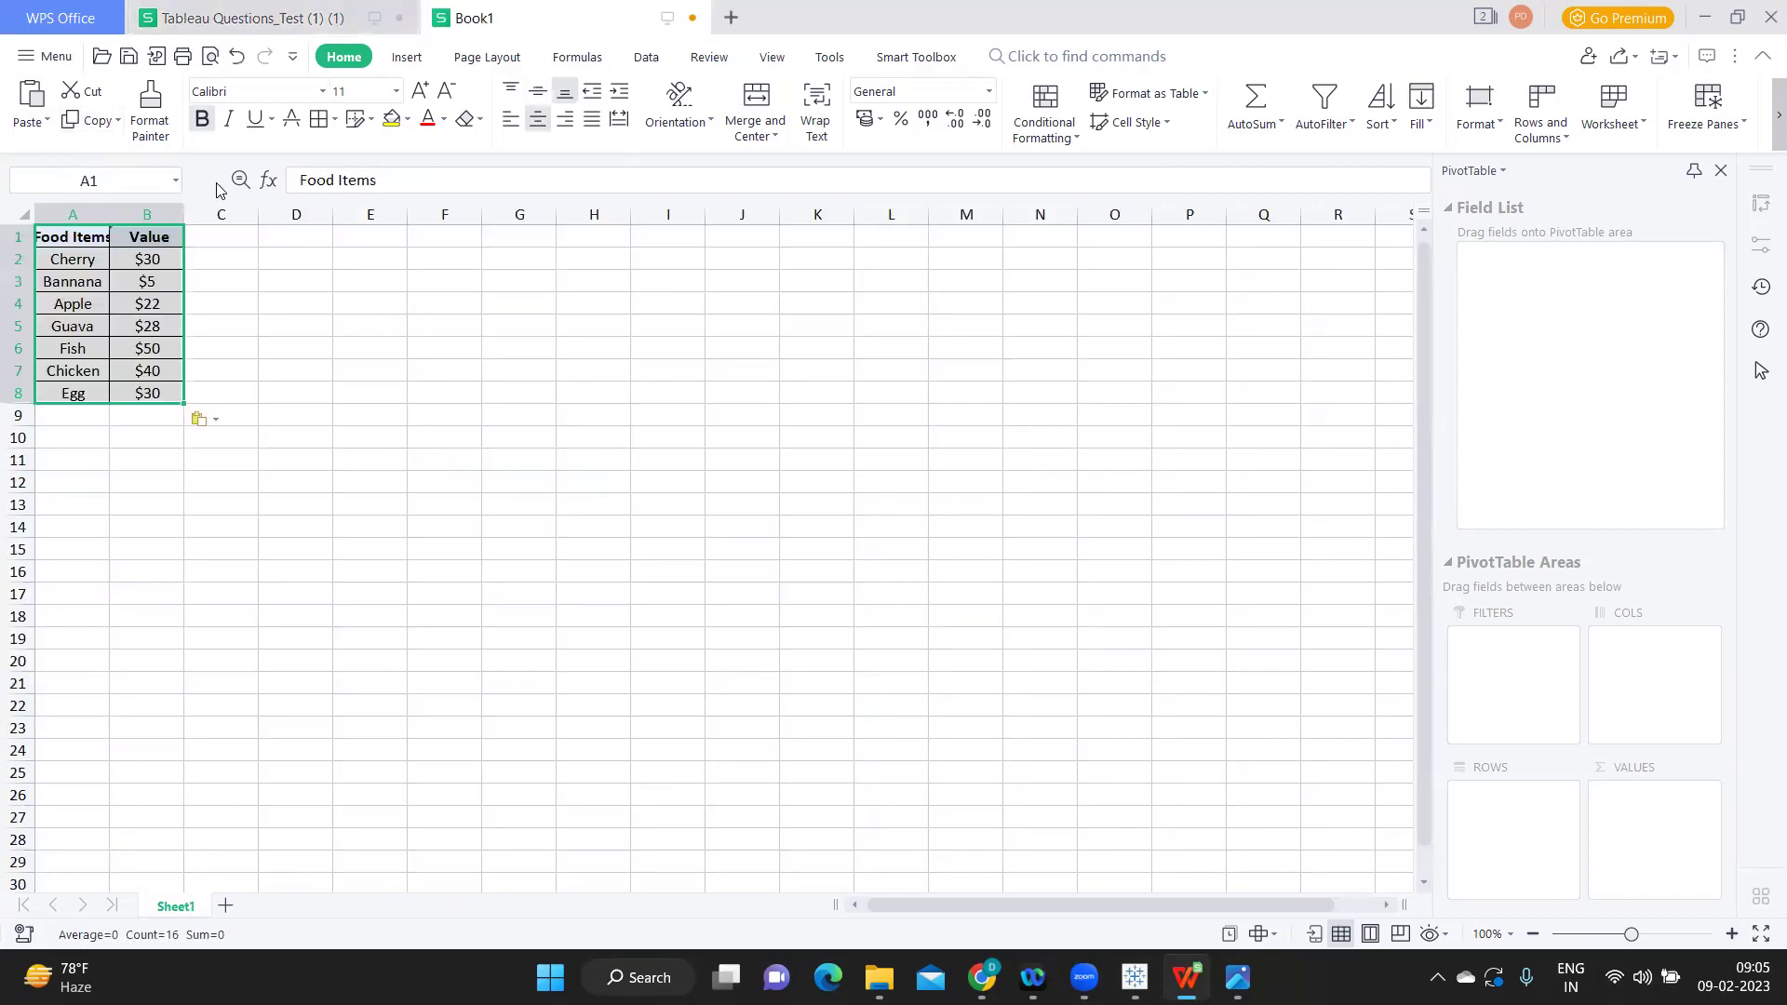
double_click(109, 220)
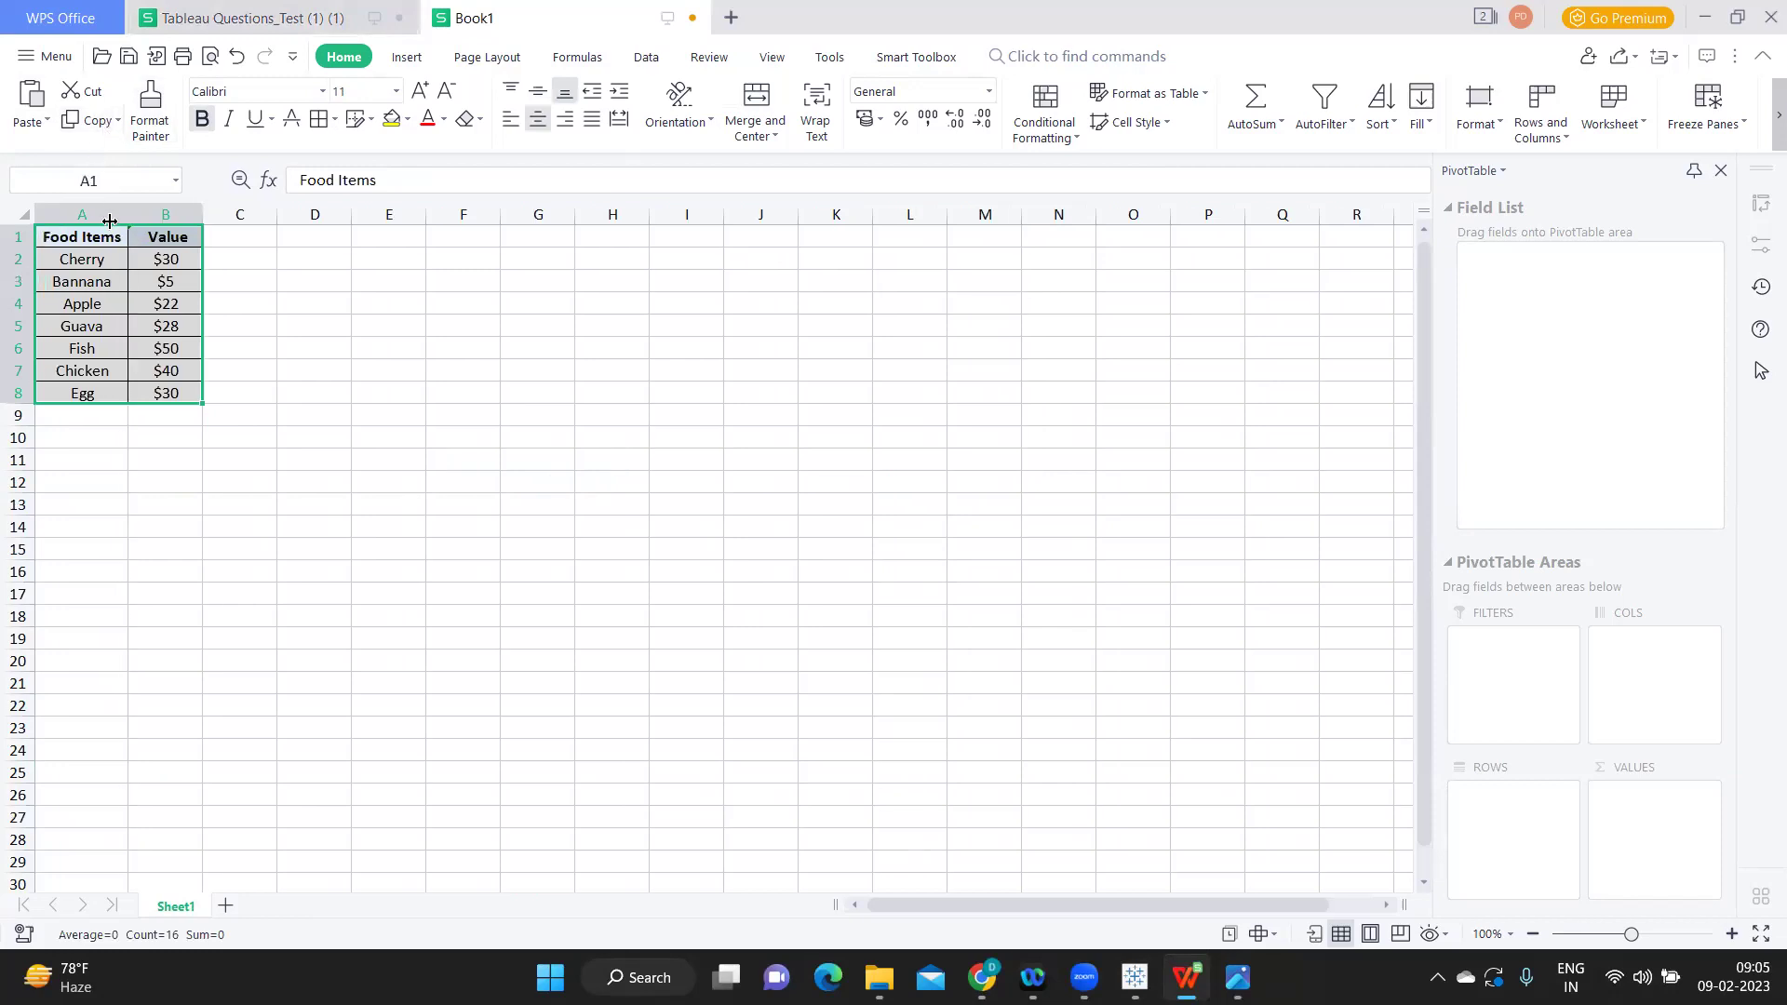
double_click(202, 212)
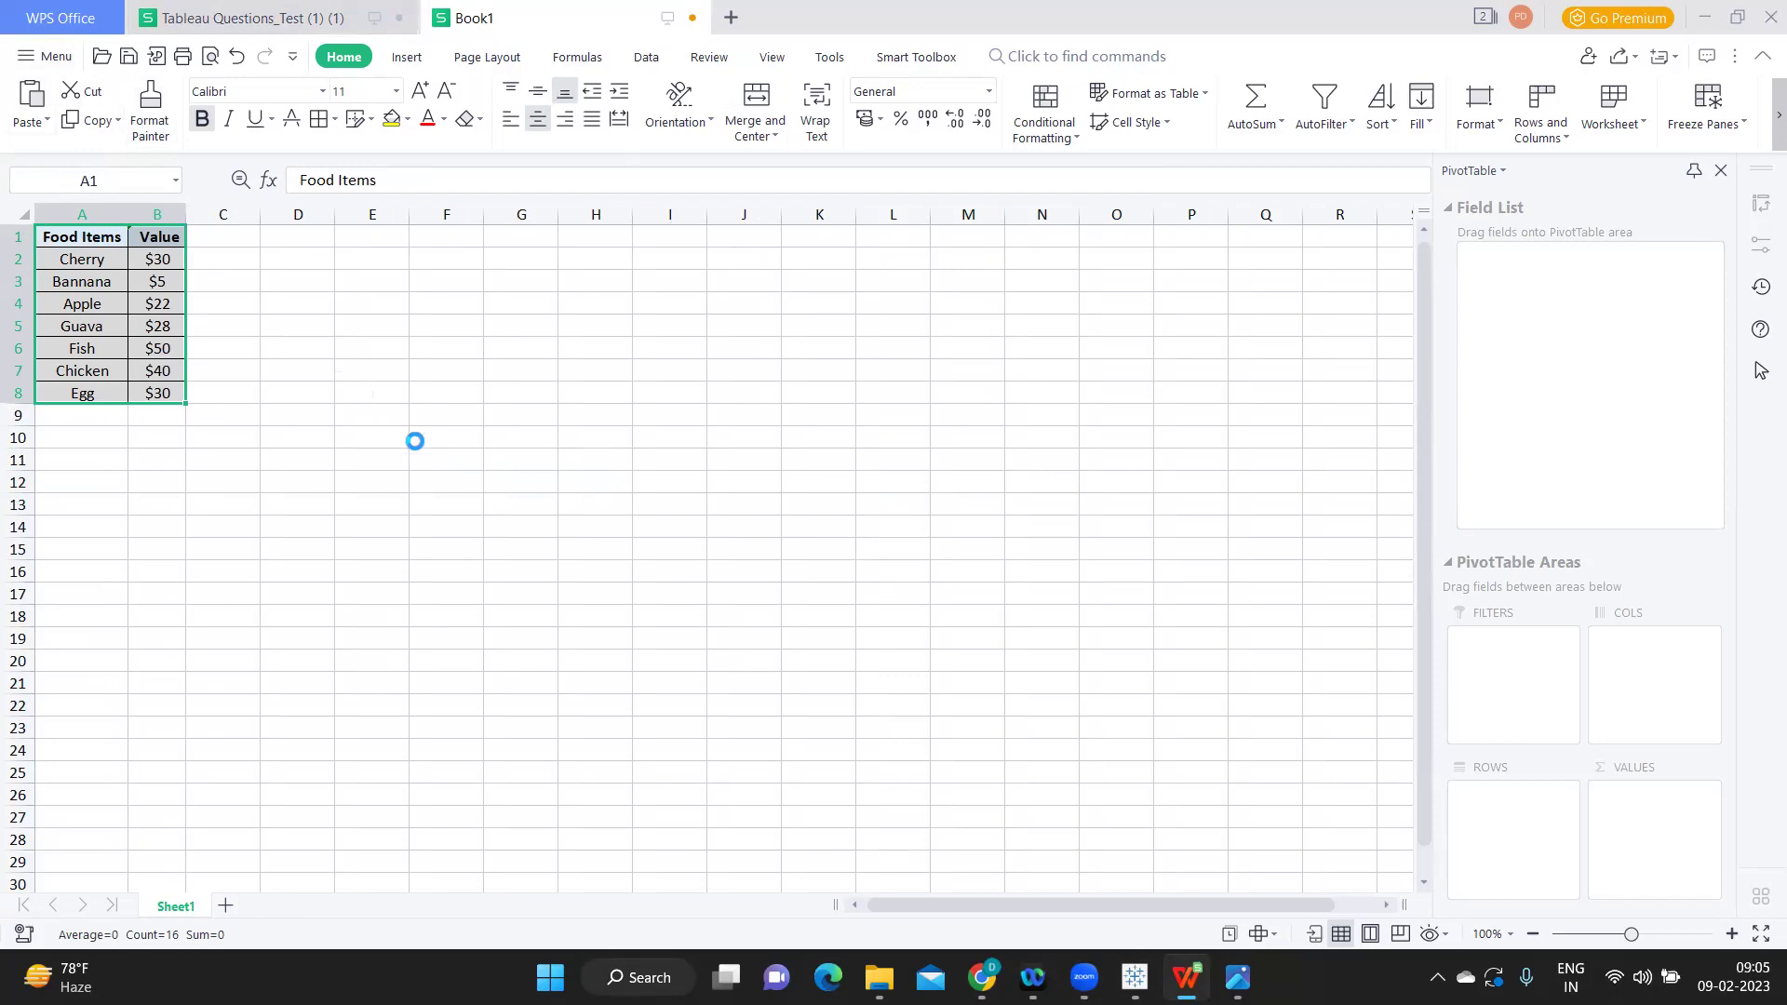
Step: Save the workbook as 'Tableau Coding Test-2'
key(ctrl+s)
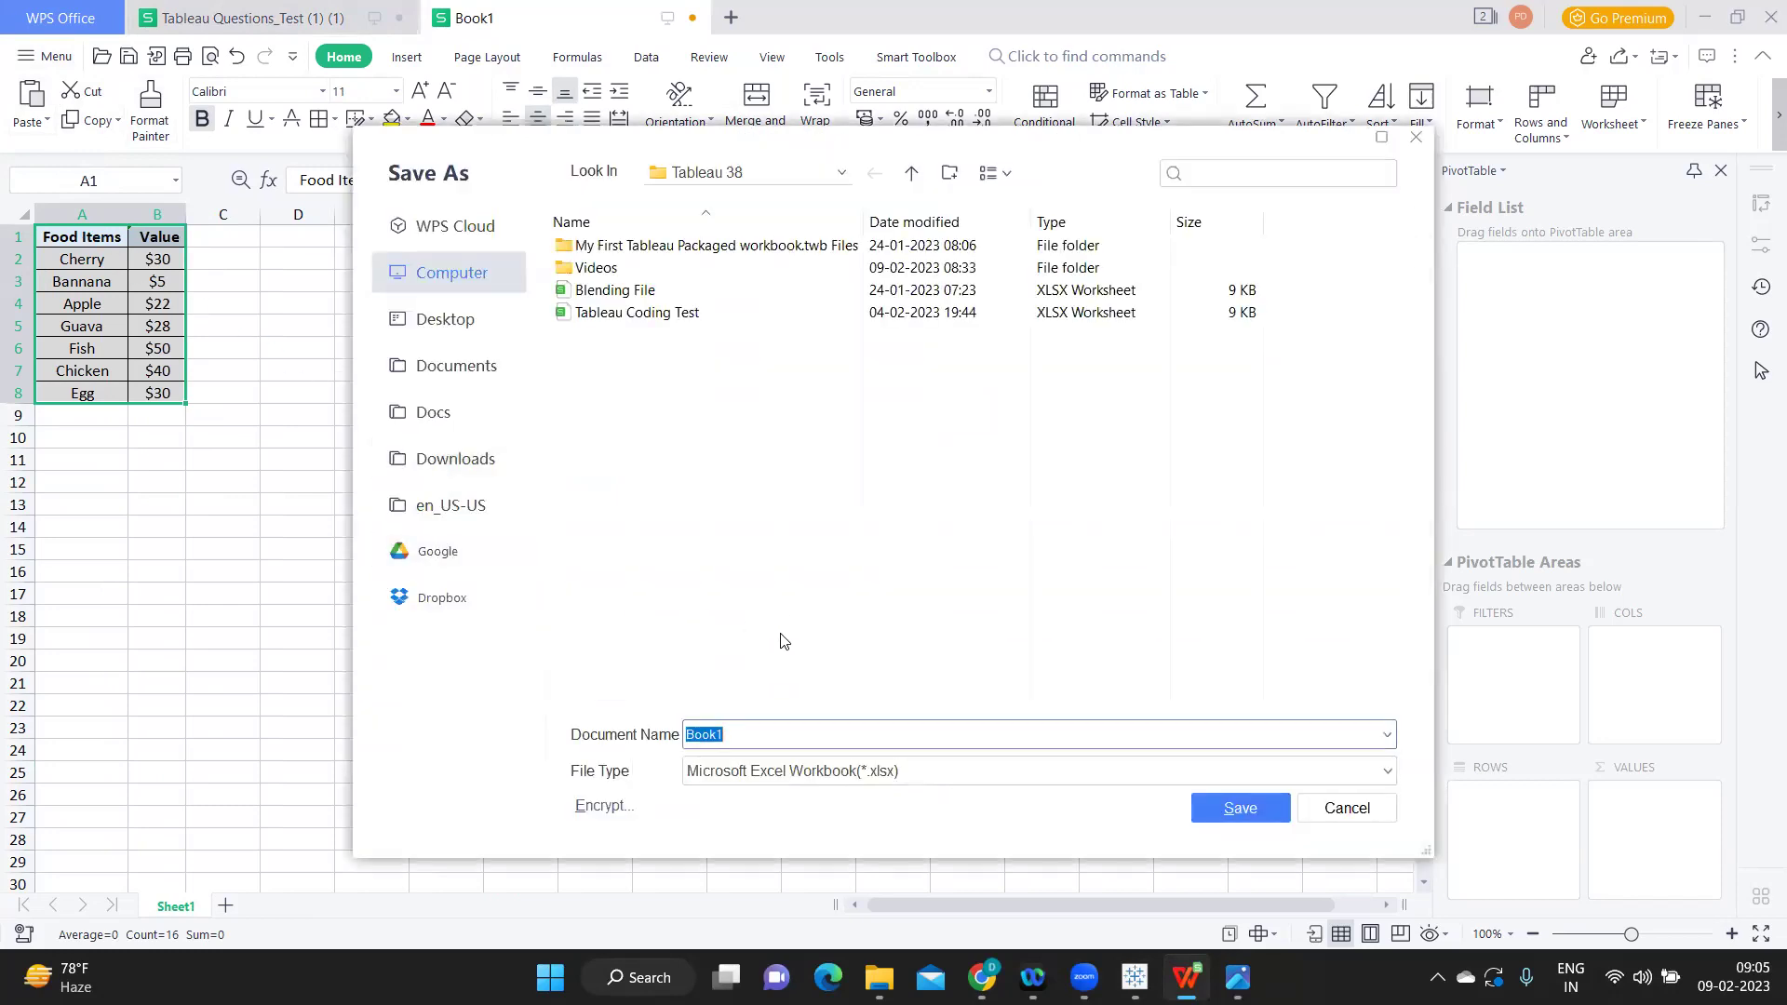
click(661, 314)
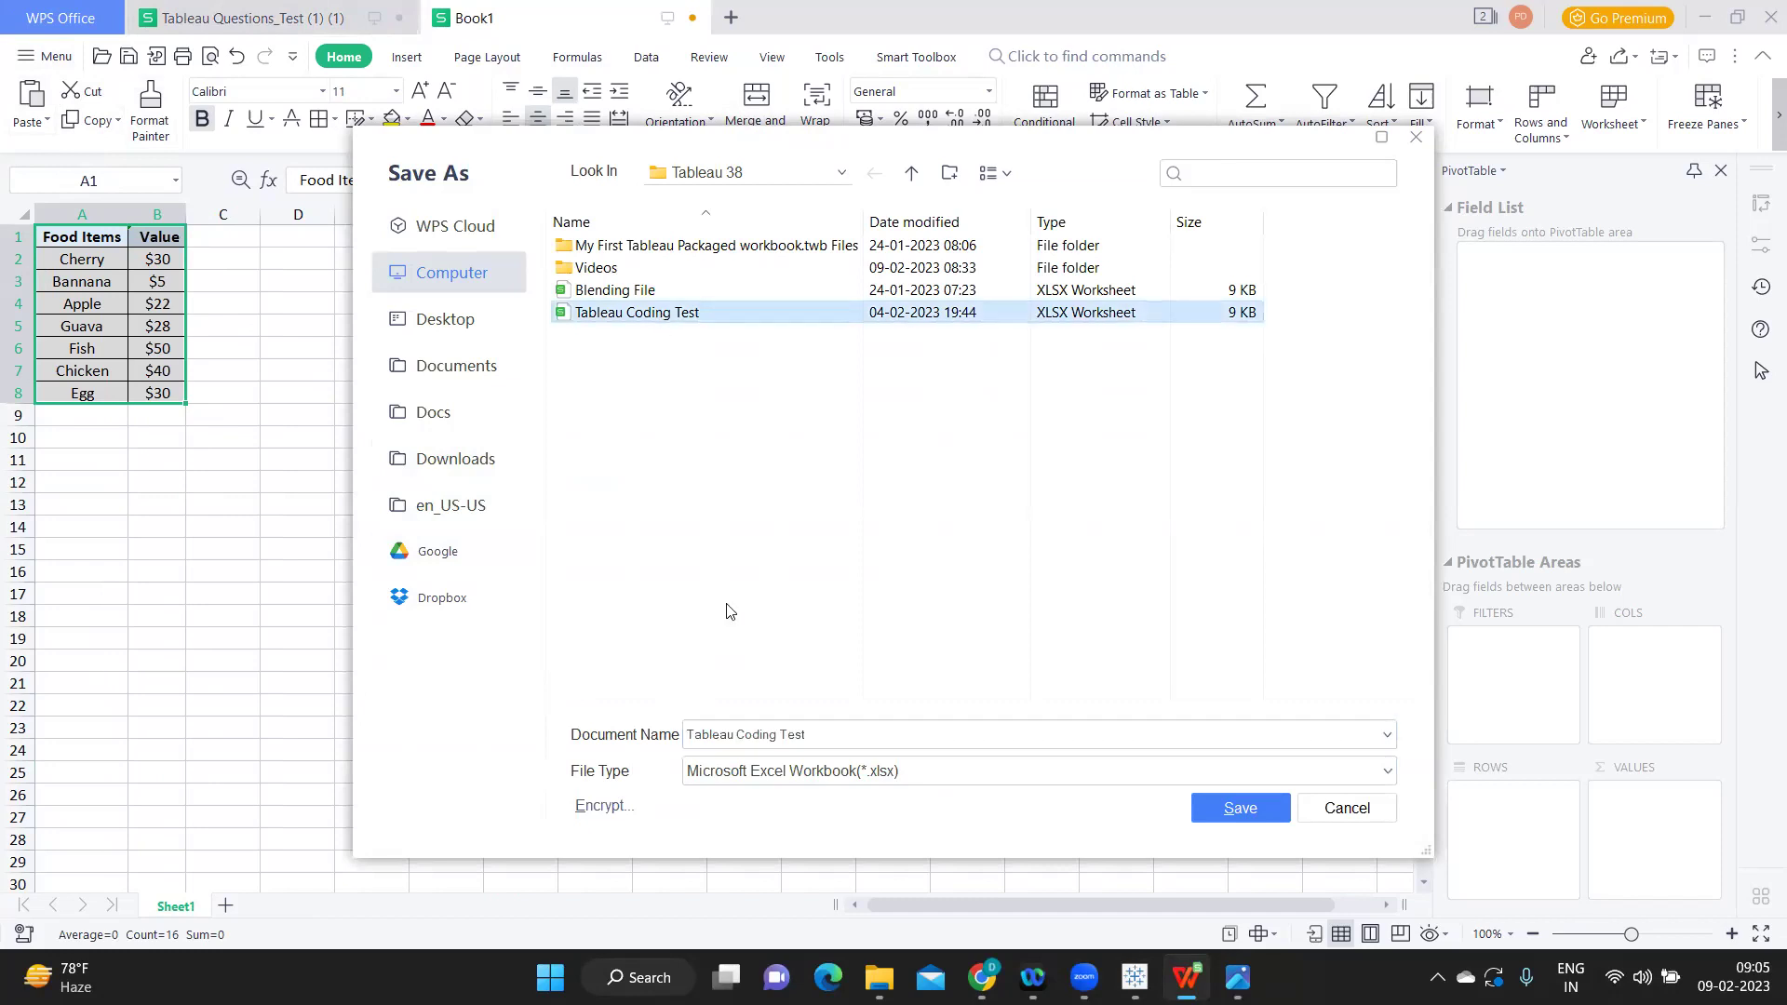
click(834, 734)
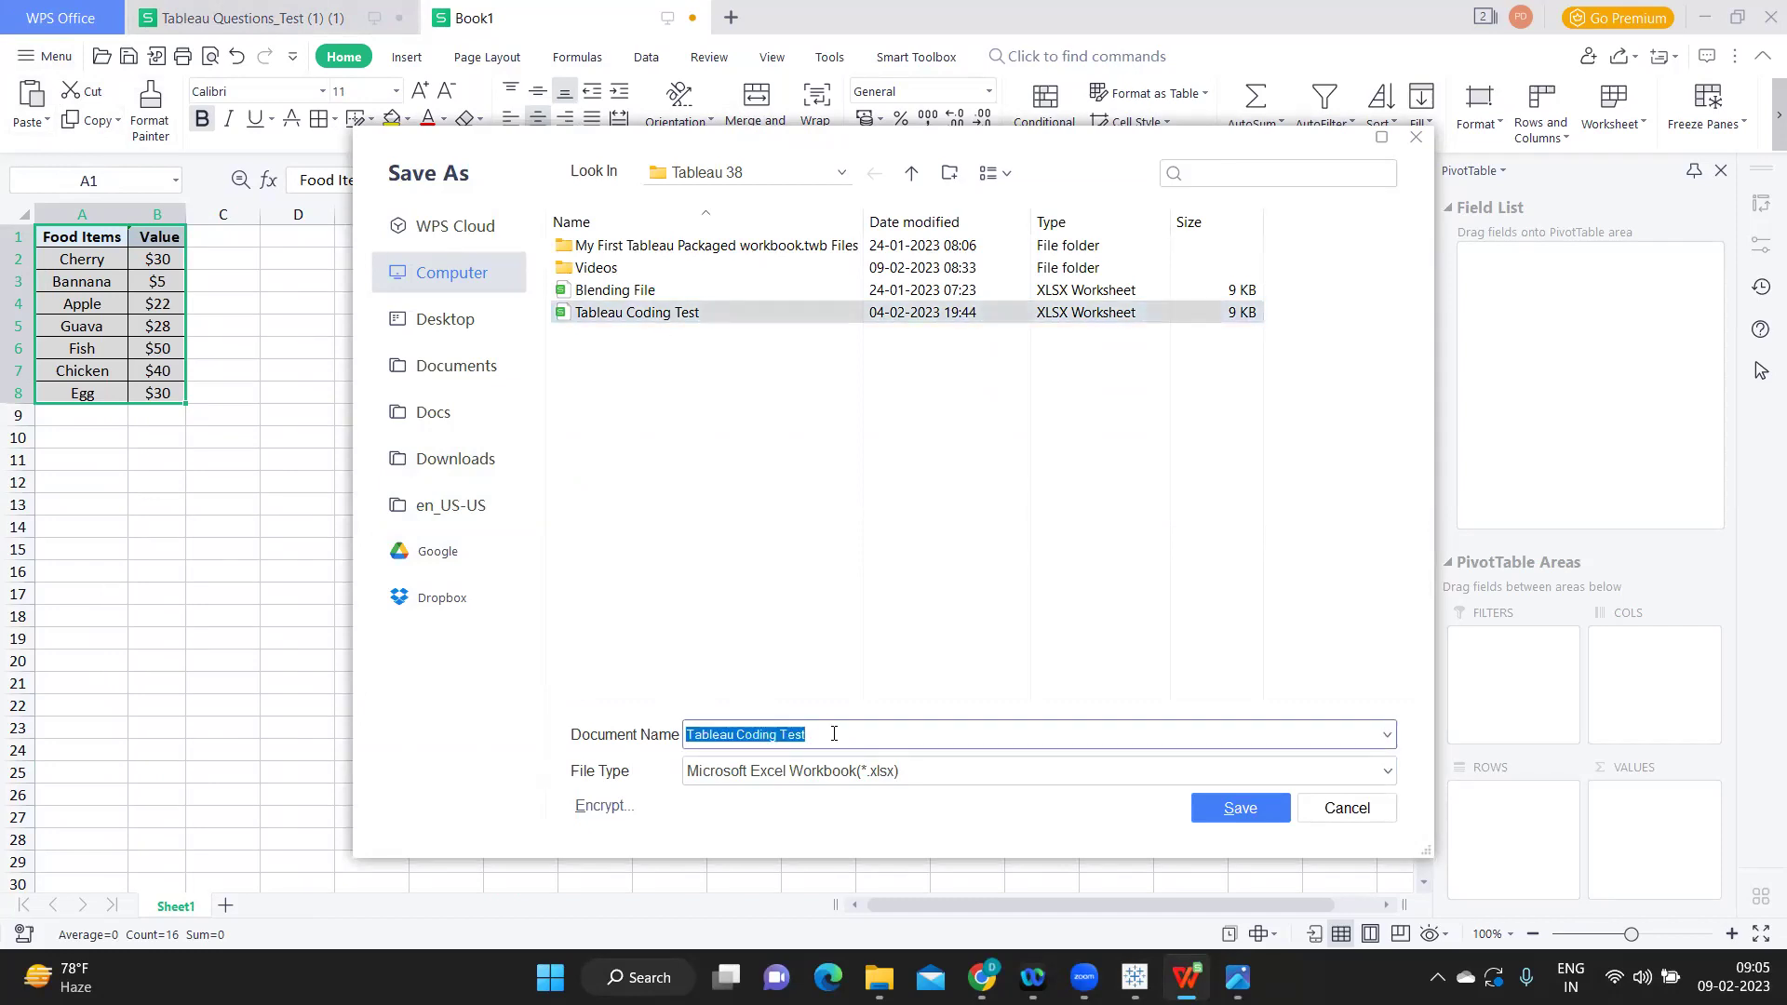
click(834, 735)
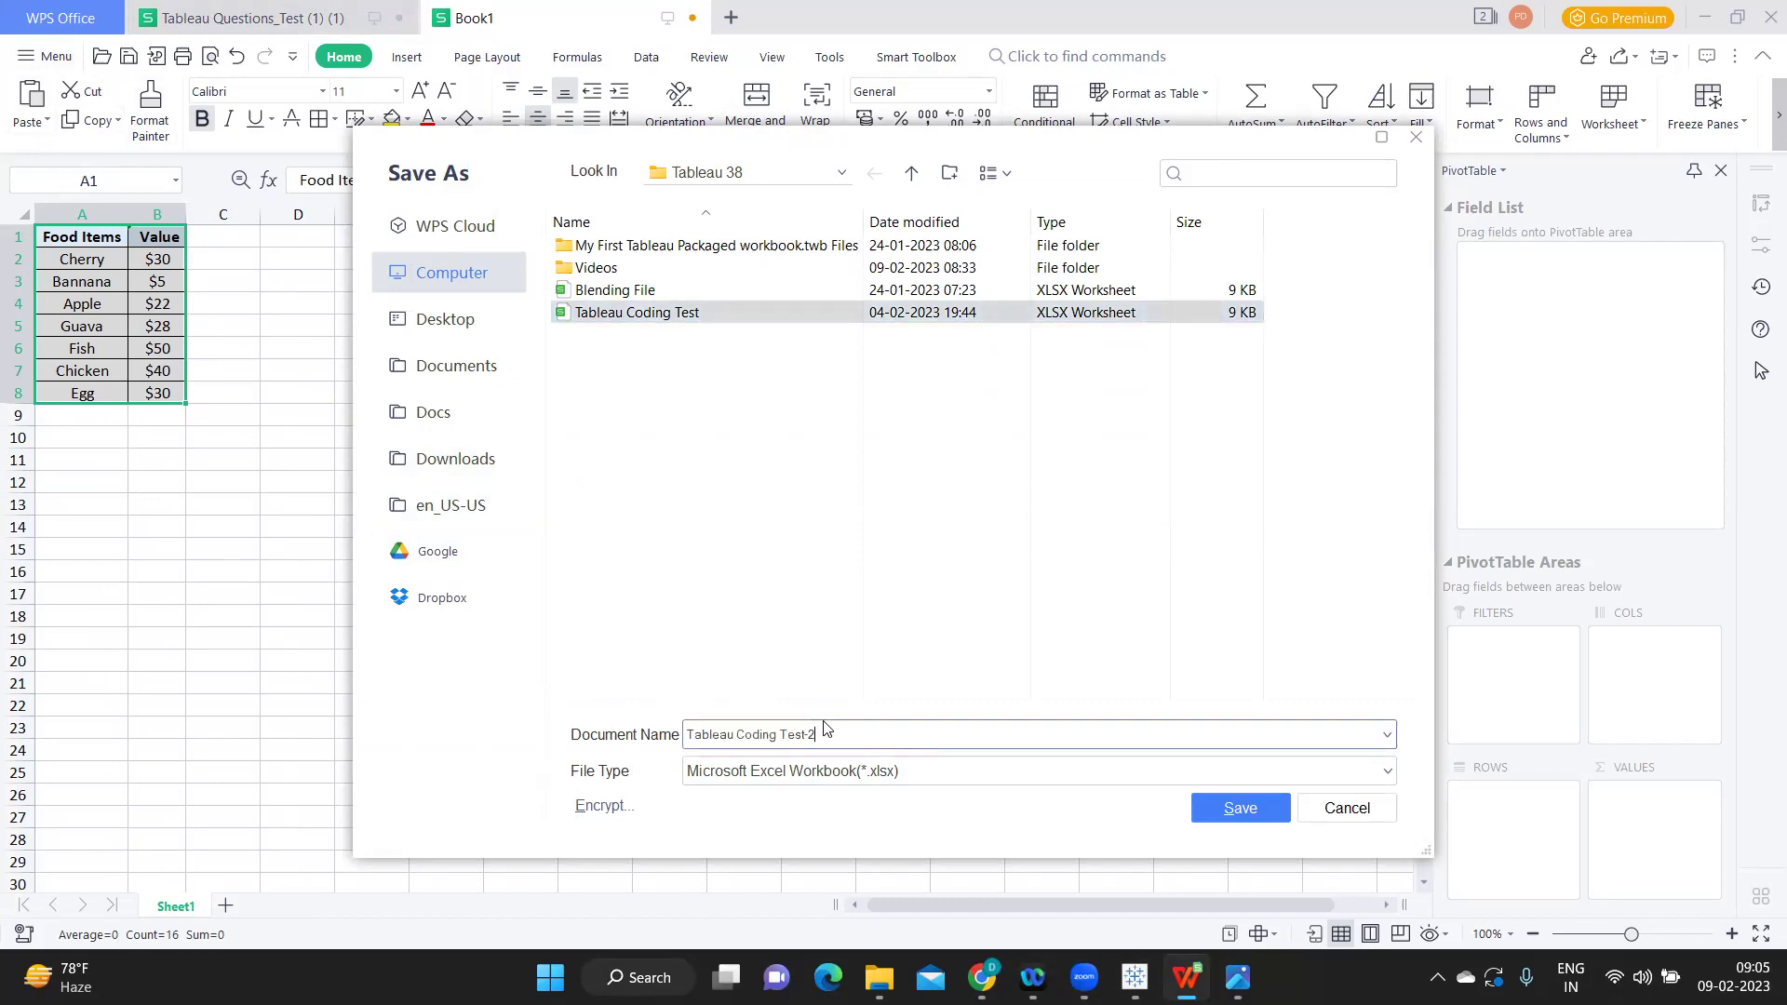
text(-2)
click(1235, 809)
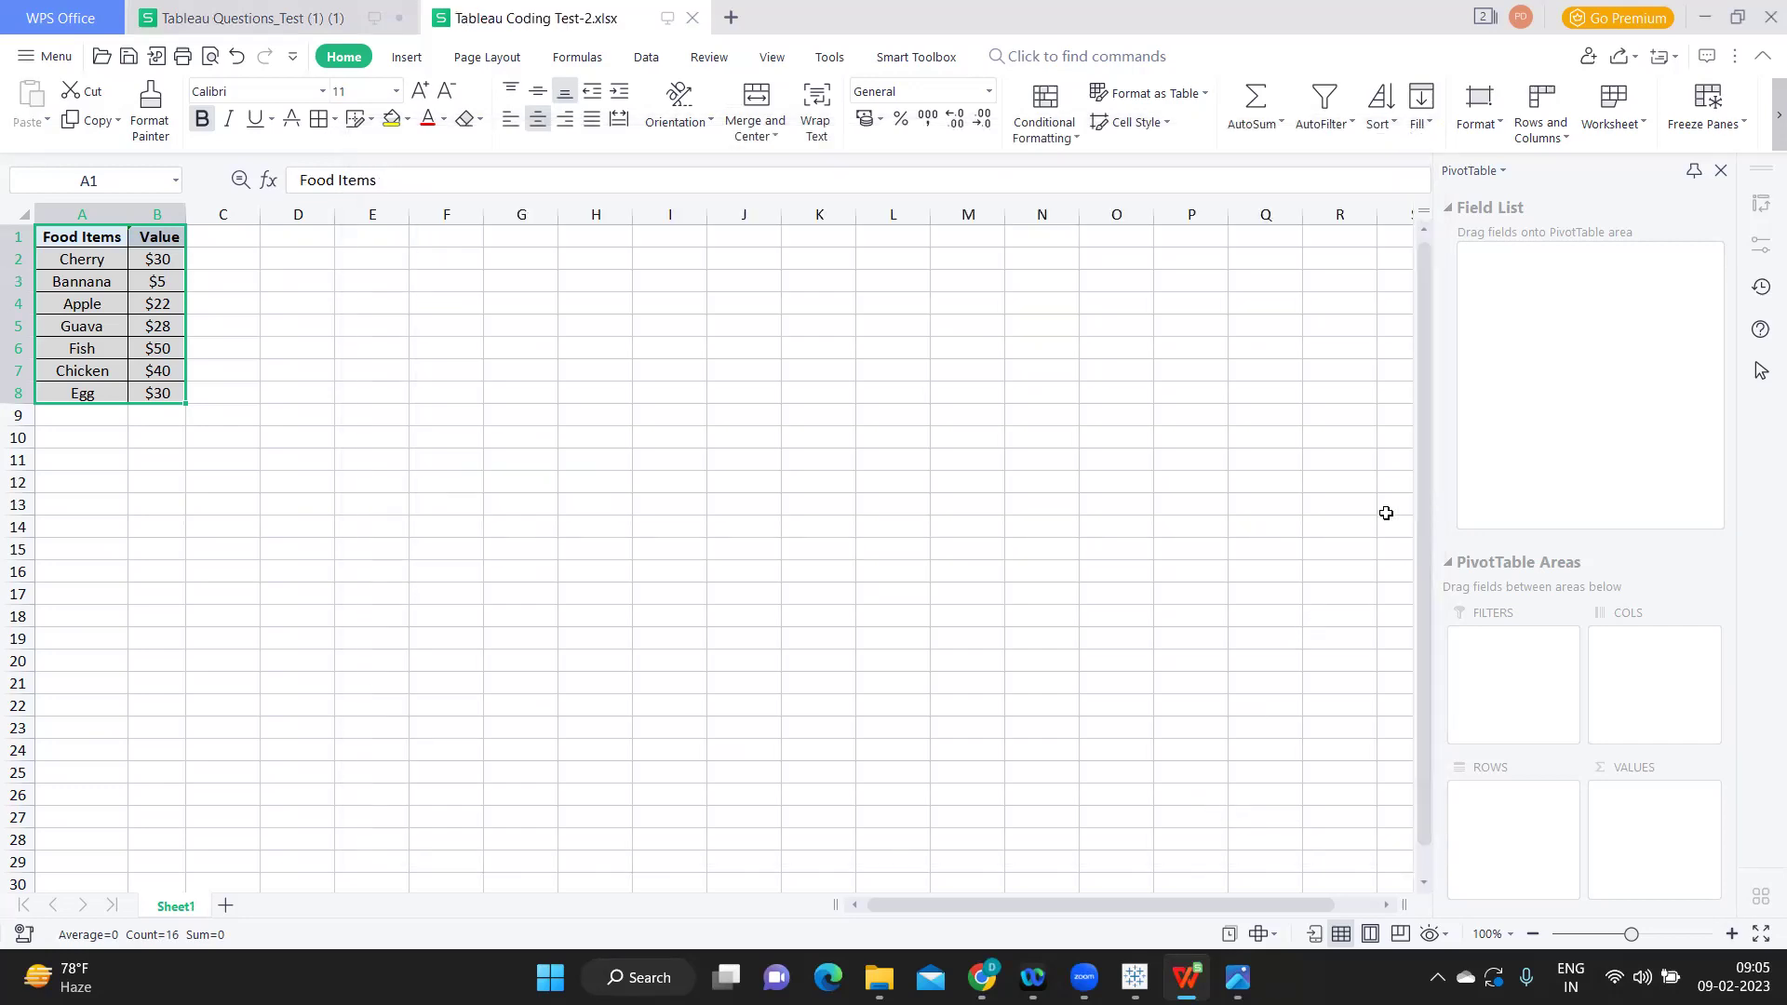
Step: Add a new worksheet in Book3 and connect the Tableau Coding Test-2 Excel file as a data source
mouse_move(1135, 973)
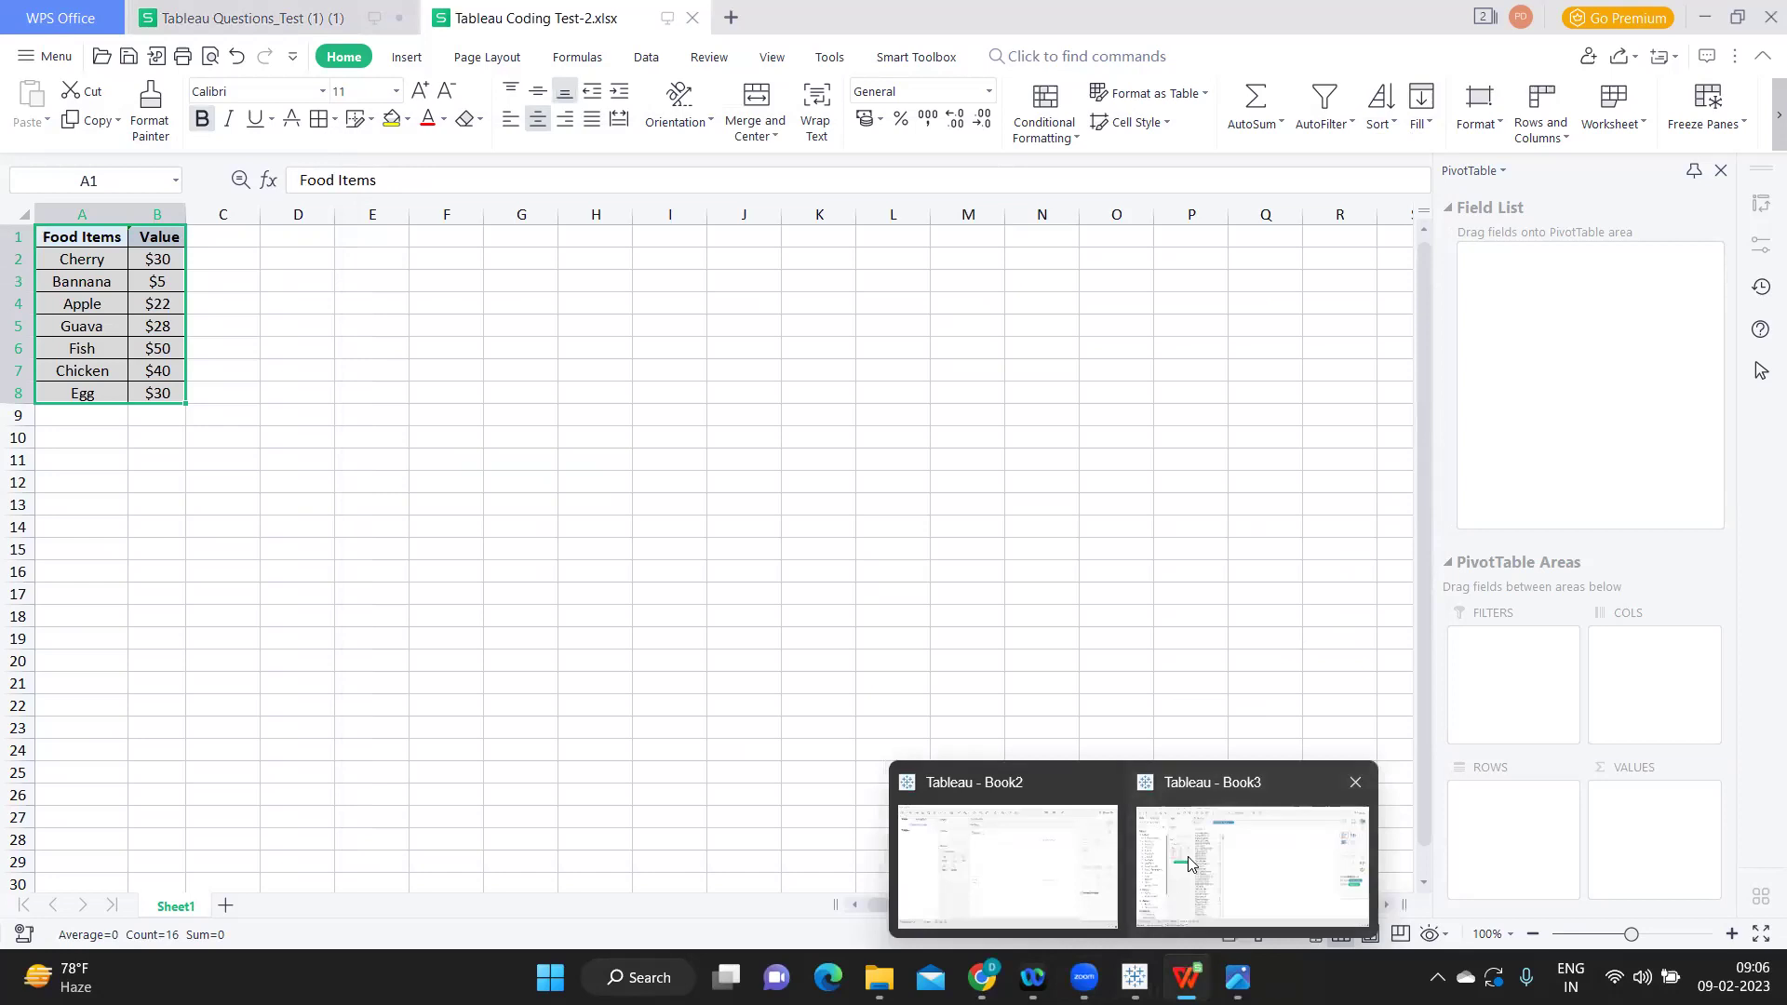
click(1257, 866)
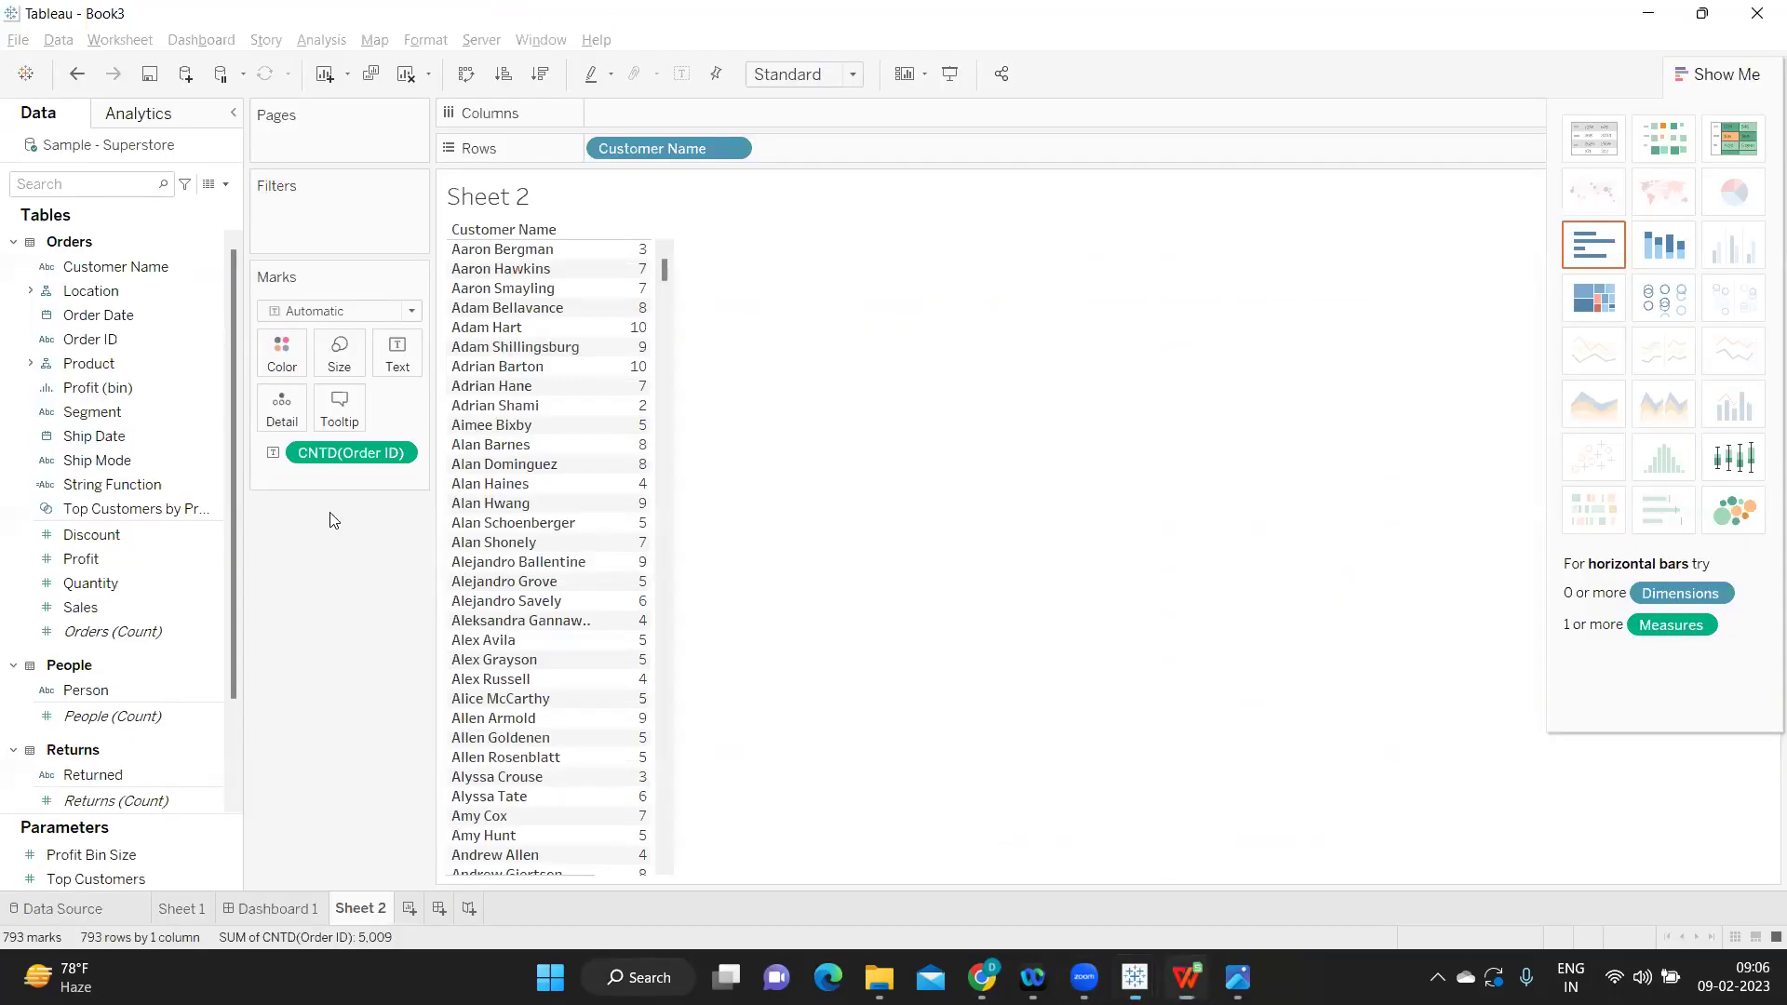
click(409, 908)
click(185, 75)
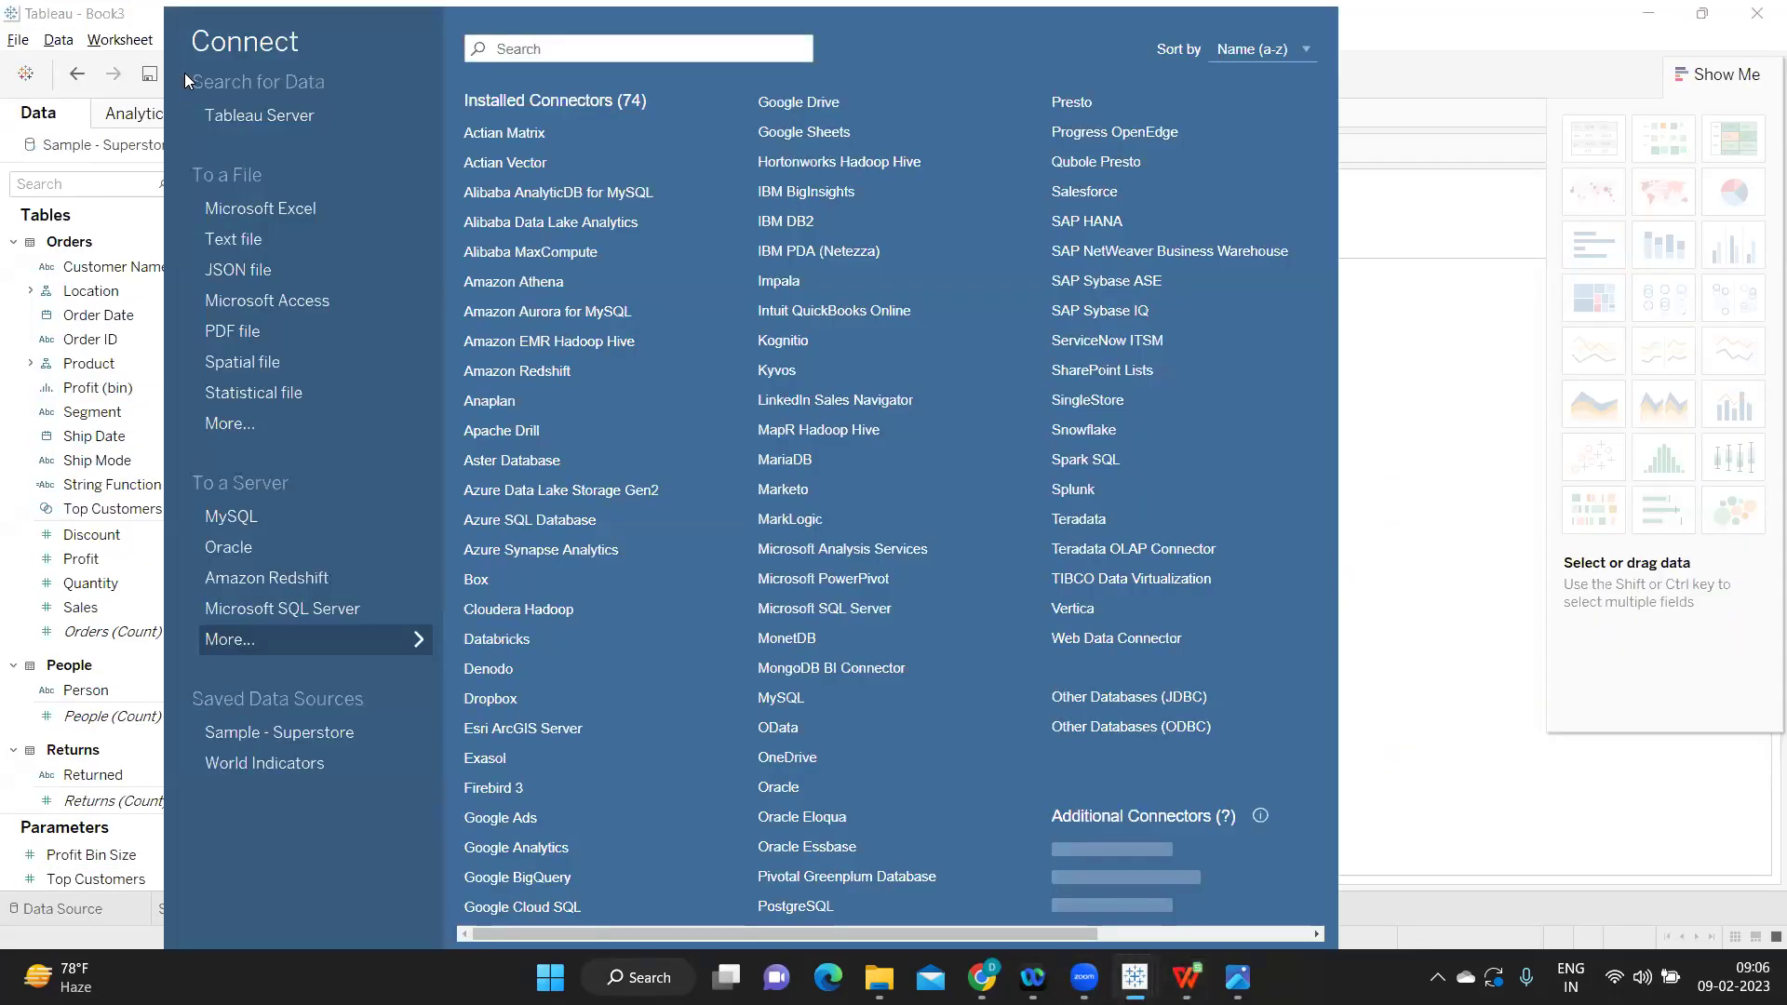
click(260, 208)
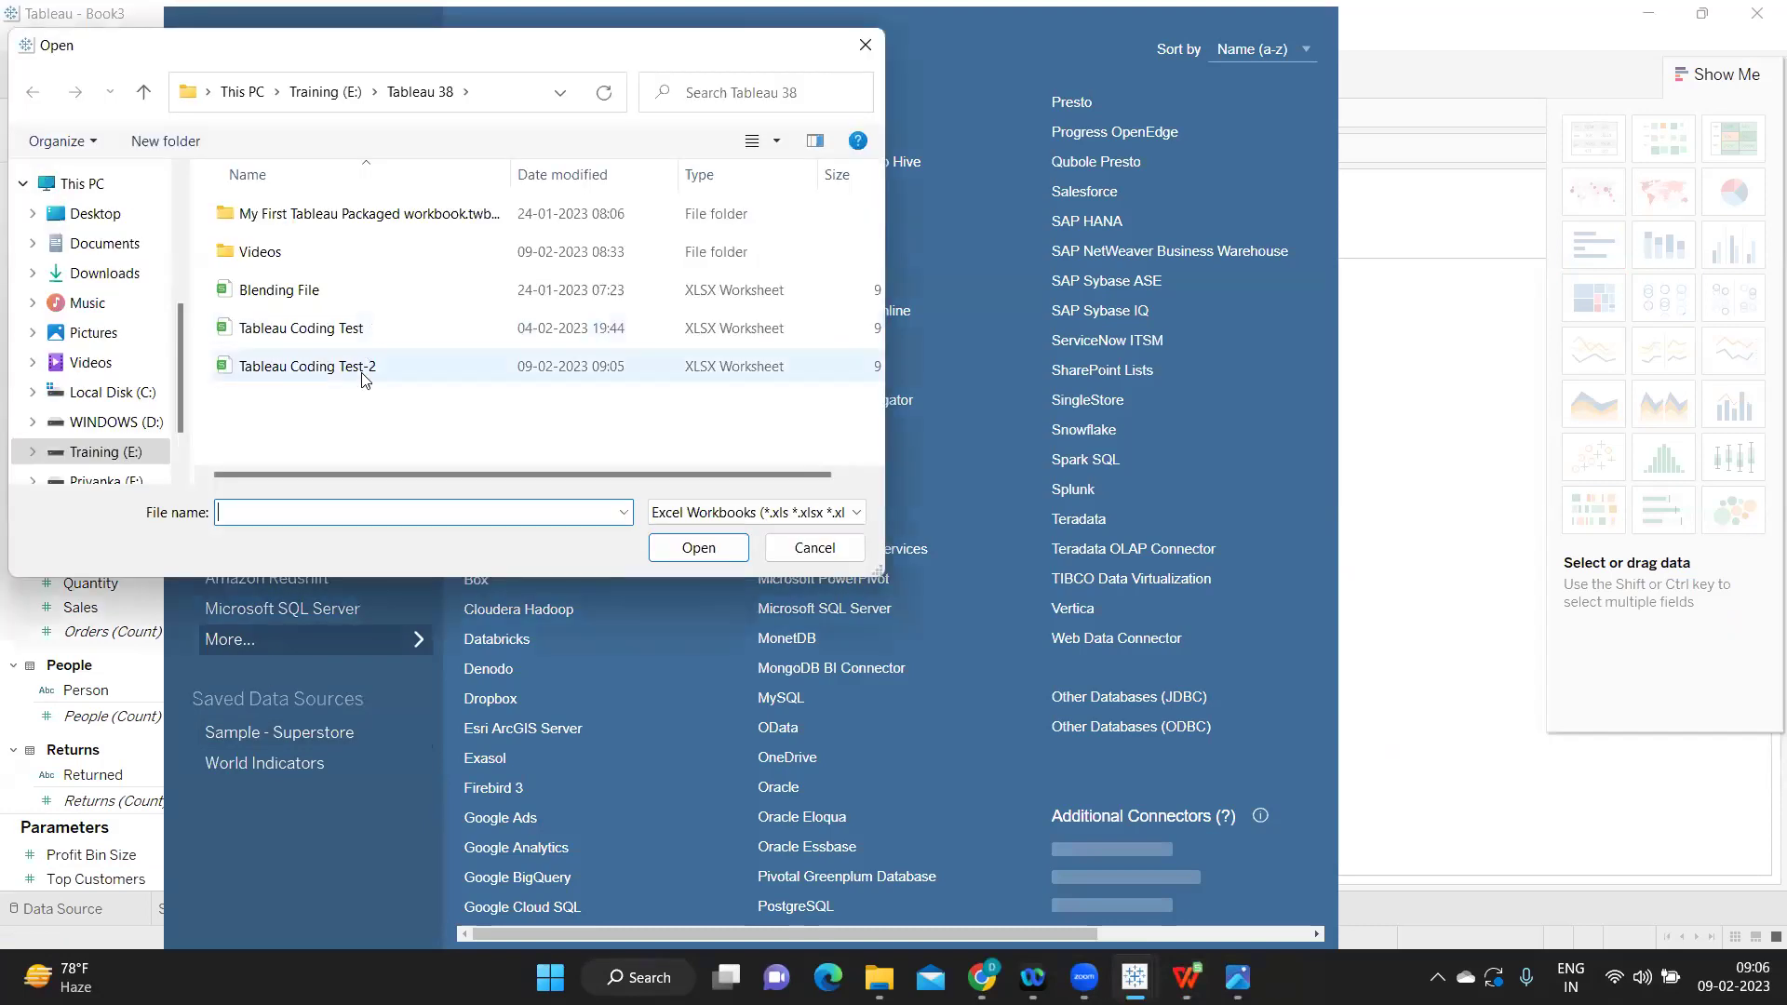
click(363, 368)
click(666, 553)
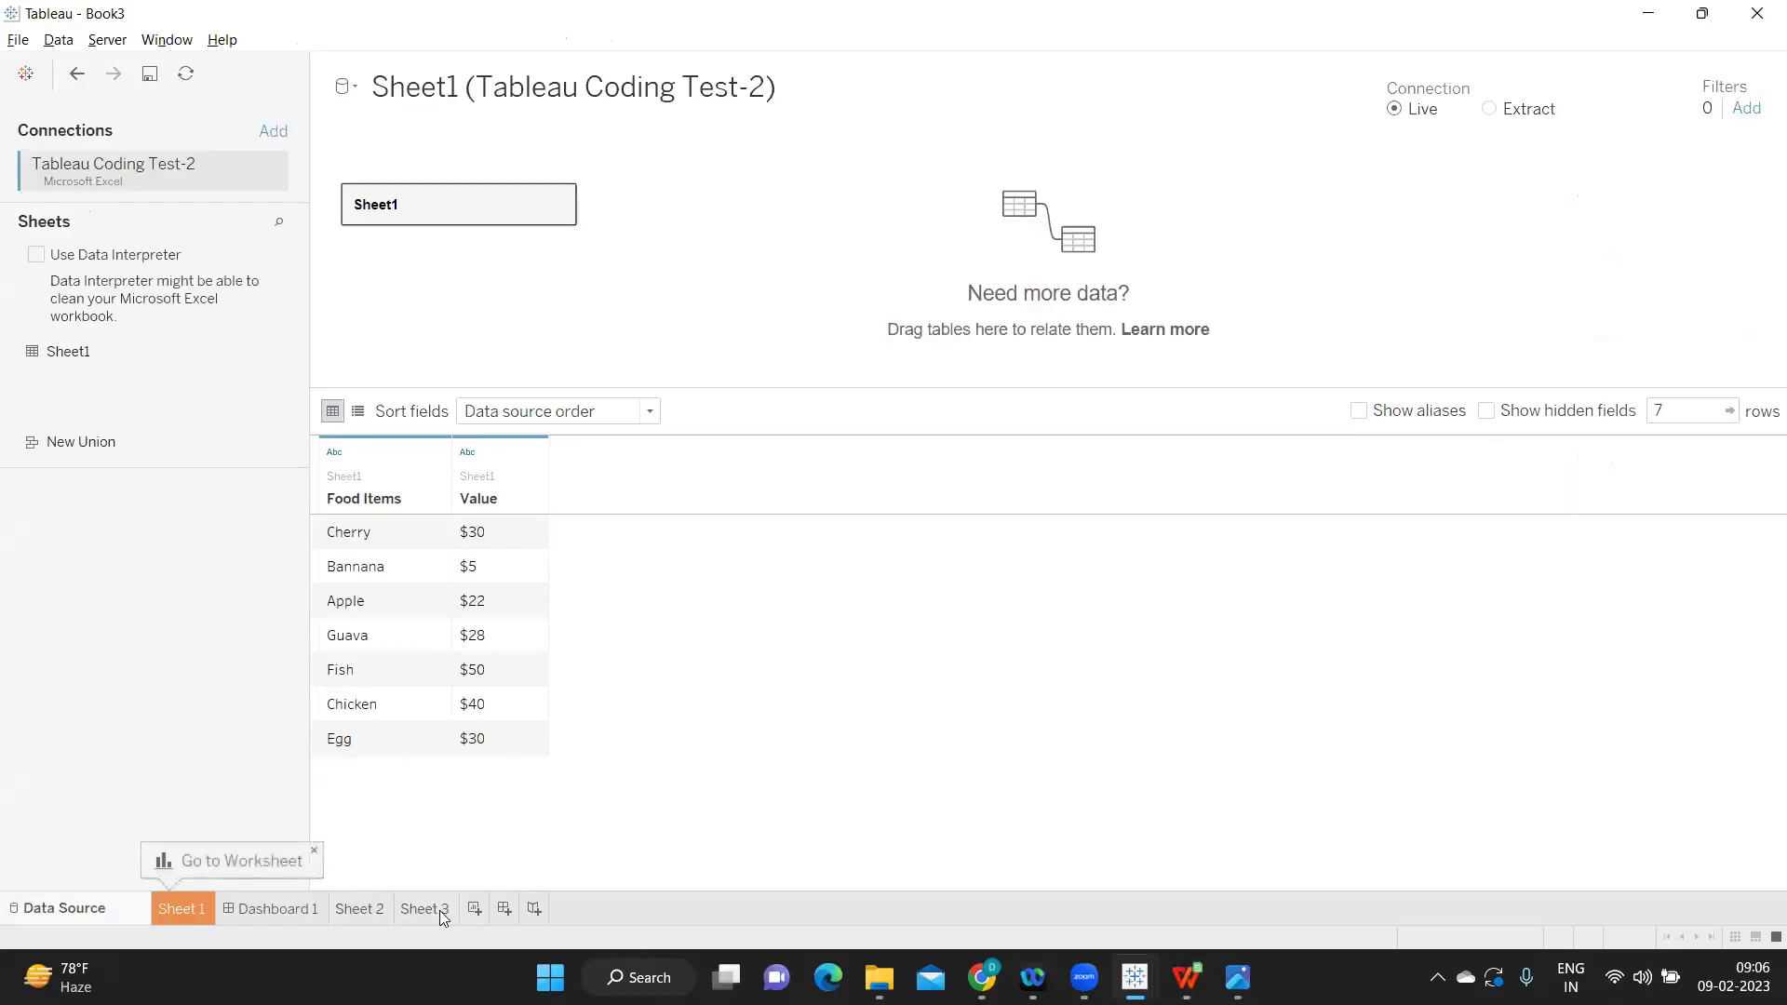
Step: On Sheet 3, put Food Items and Value on Rows
click(424, 909)
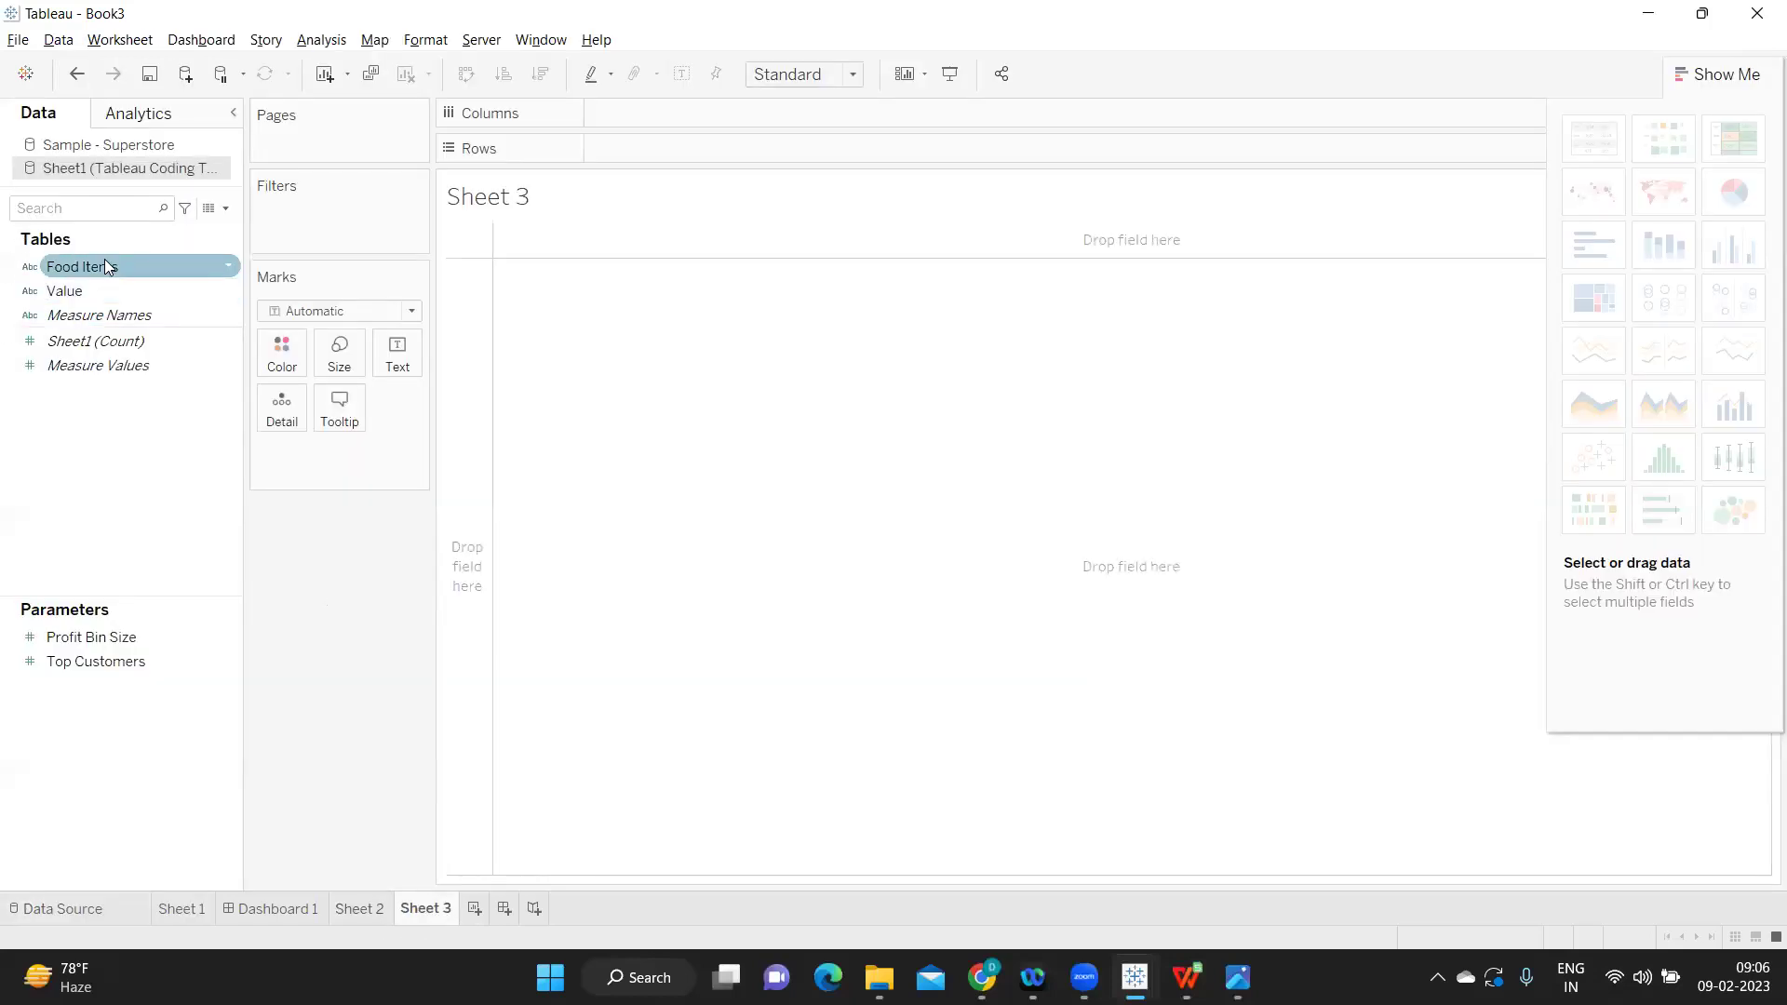
drag(104, 266, 618, 147)
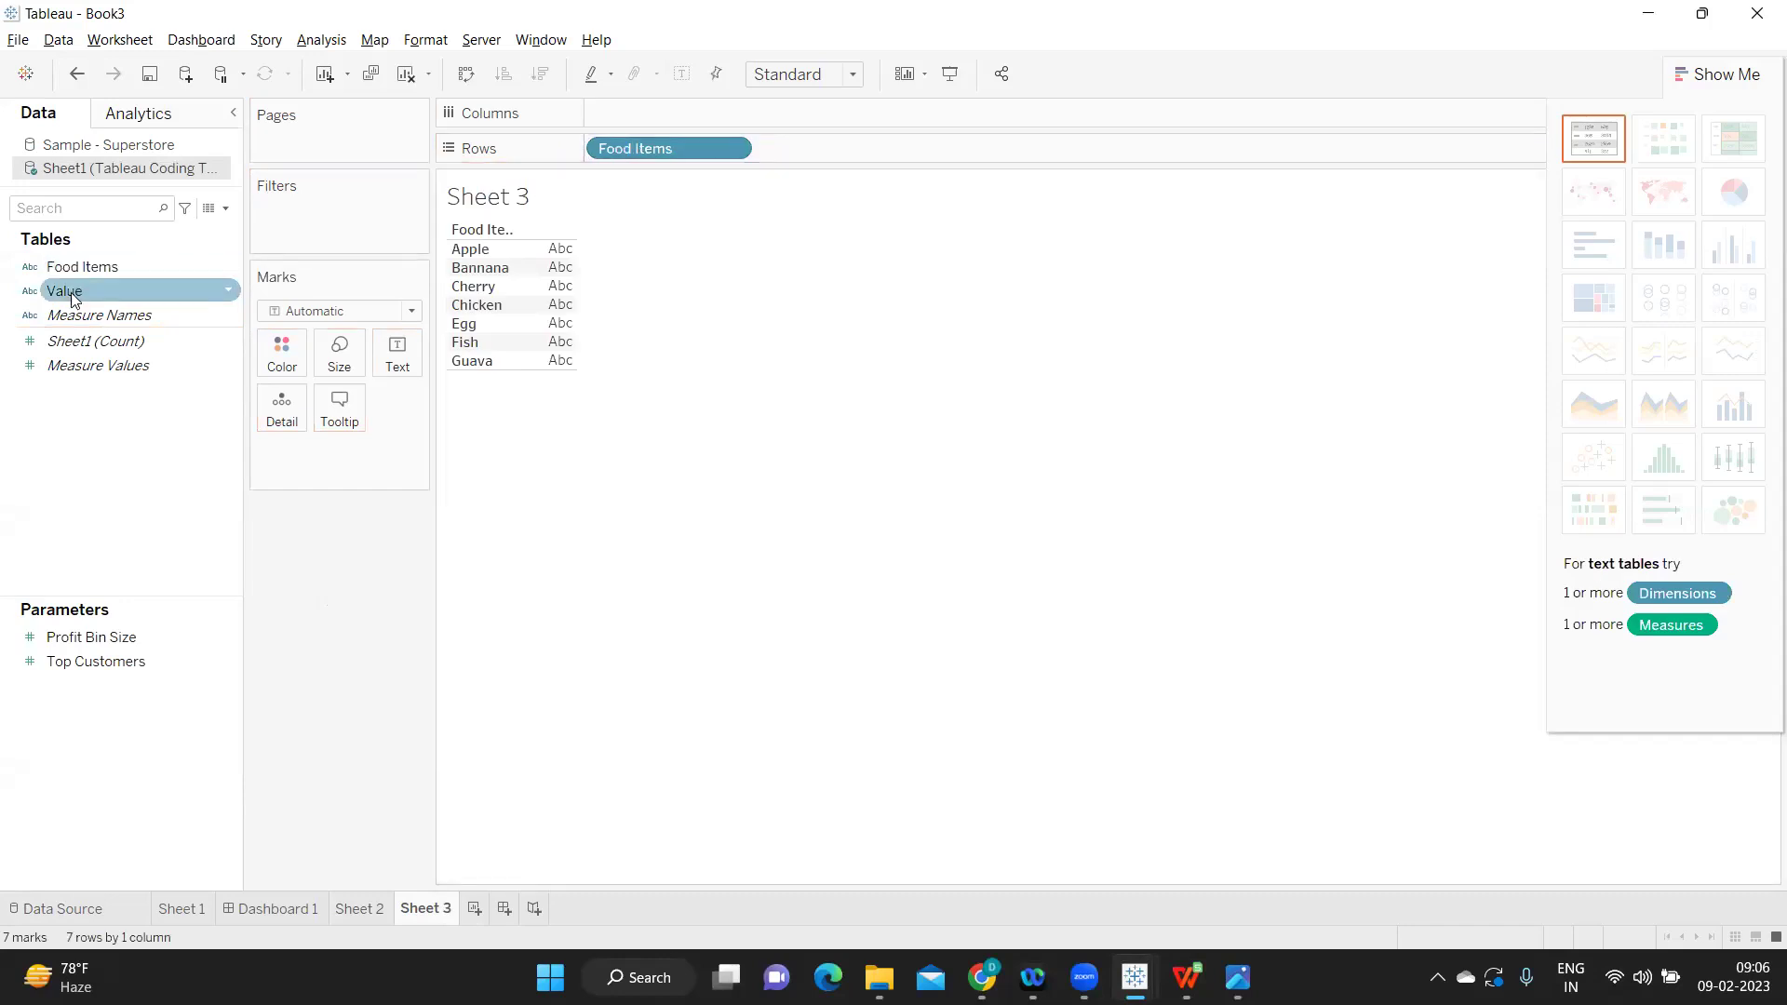
drag(71, 293, 924, 154)
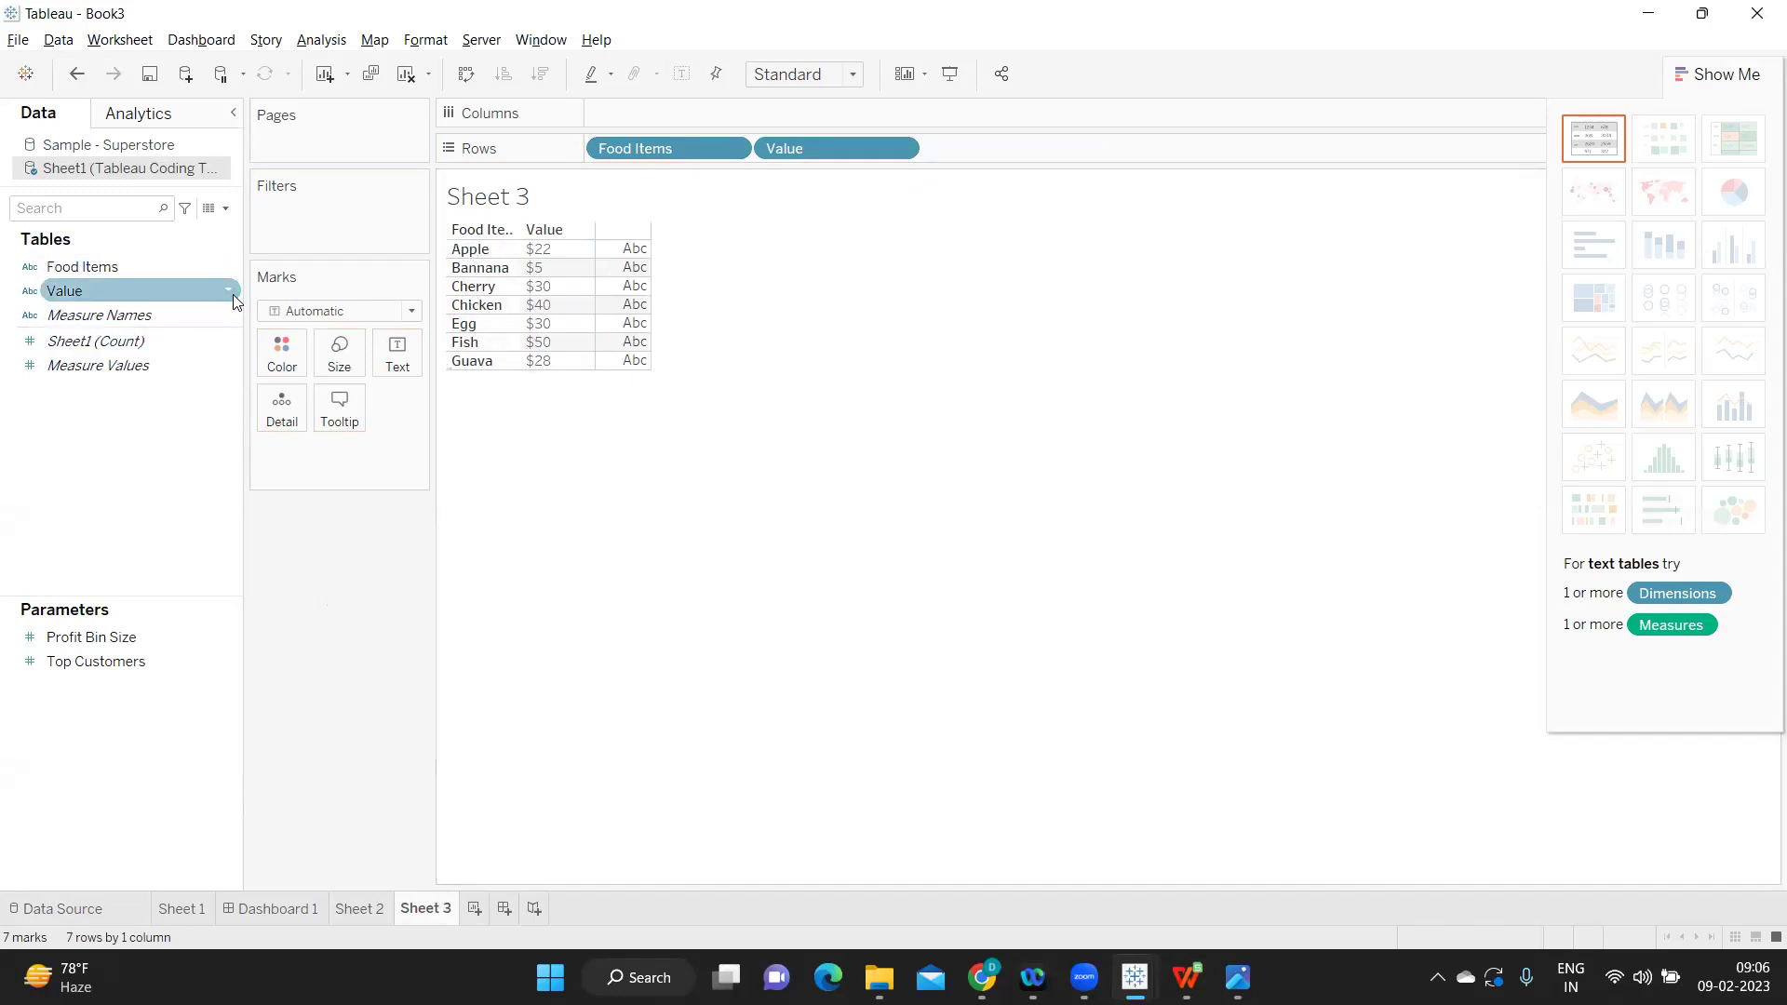
Step: Create a Food Items group named Fruits with Apple, Bannana, Guava and Cherry
right_click(229, 269)
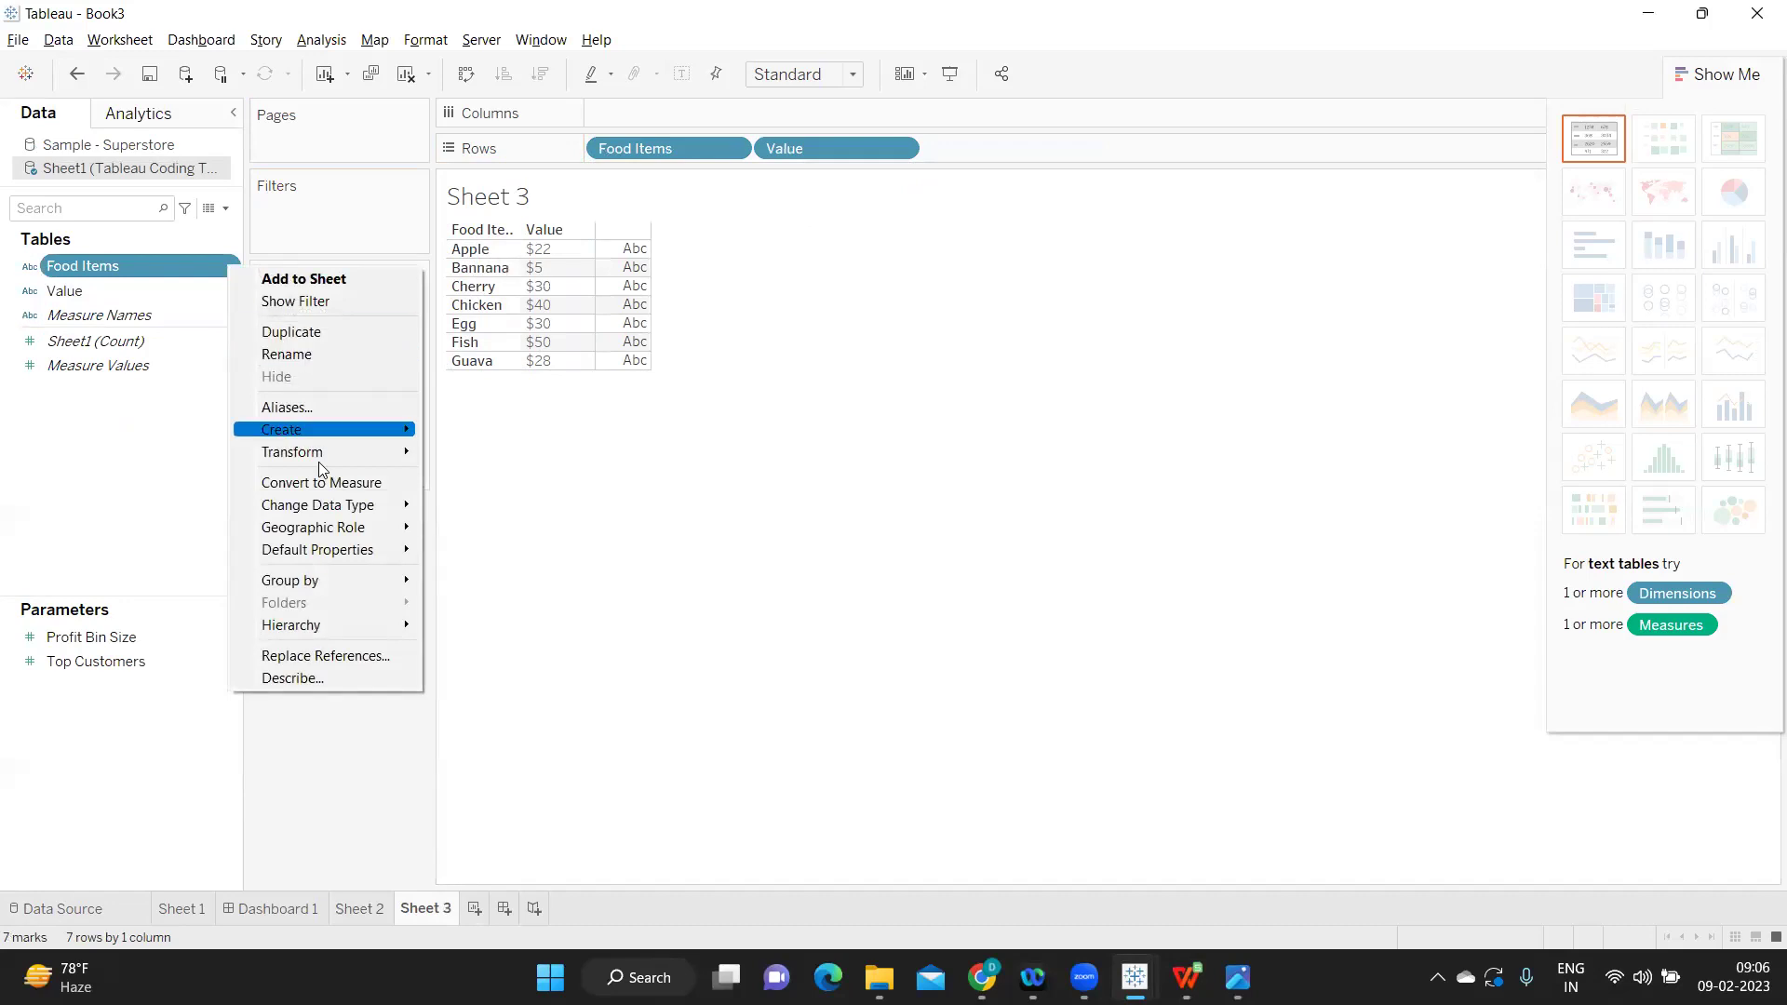
mouse_move(331, 435)
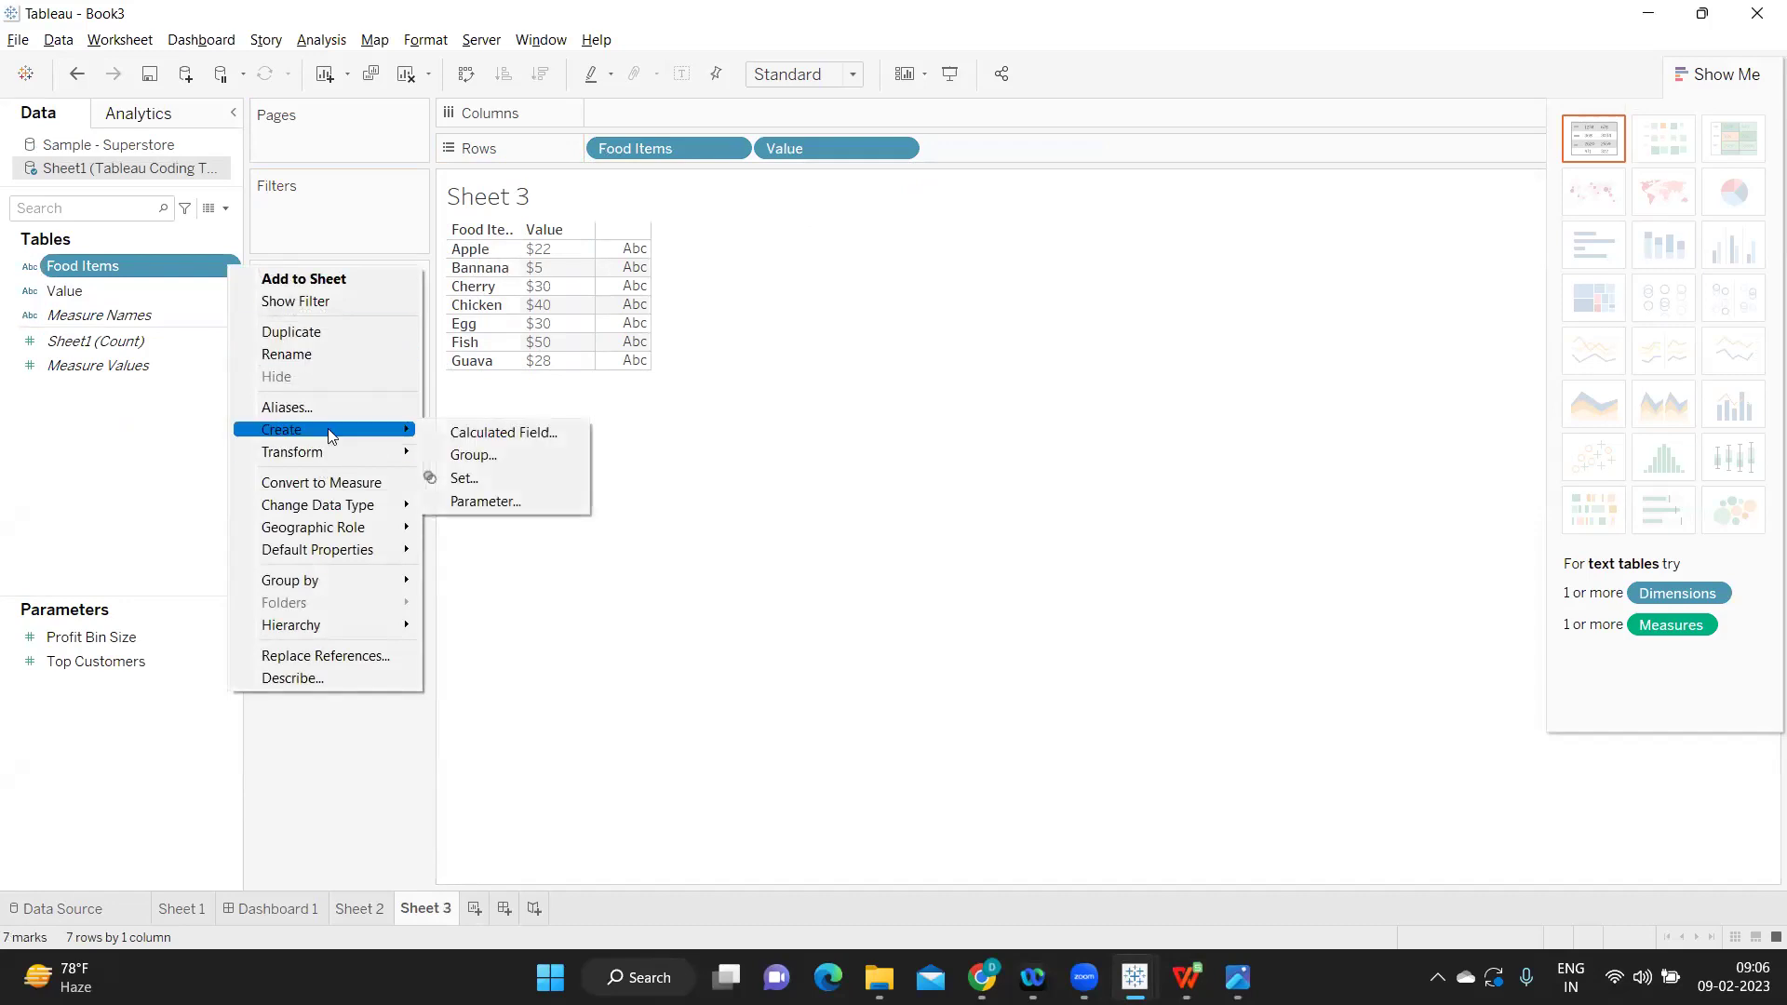
click(482, 455)
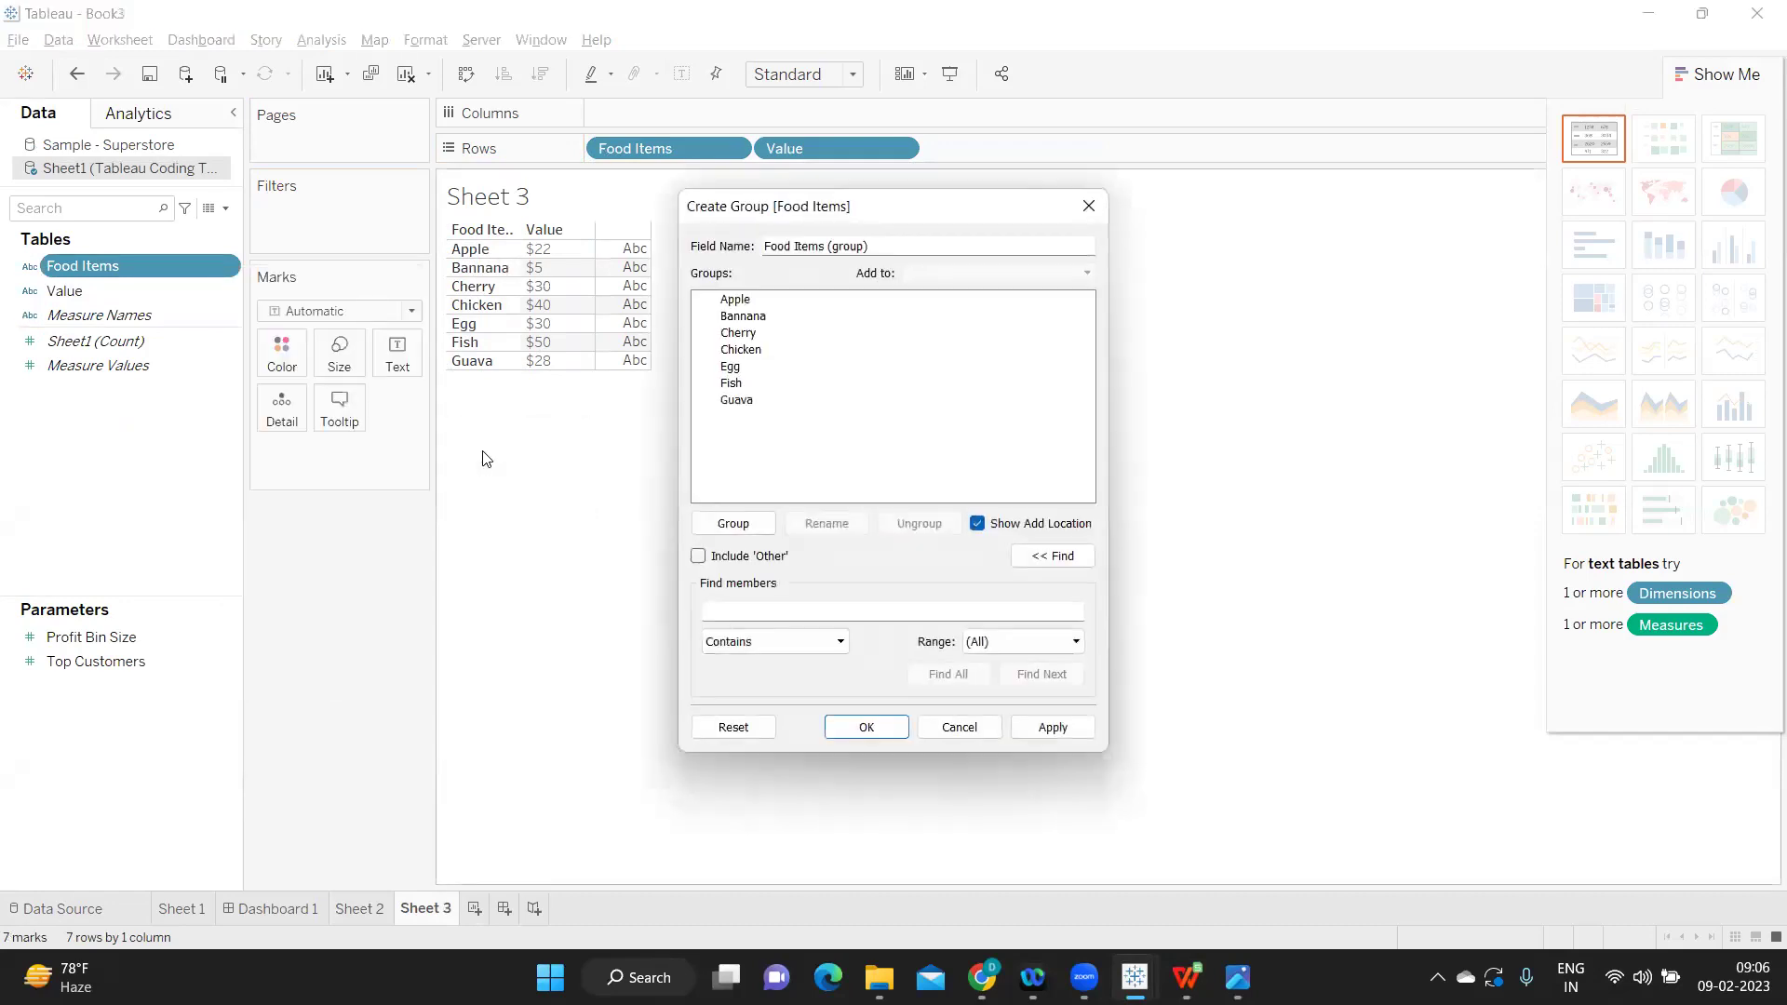
click(732, 300)
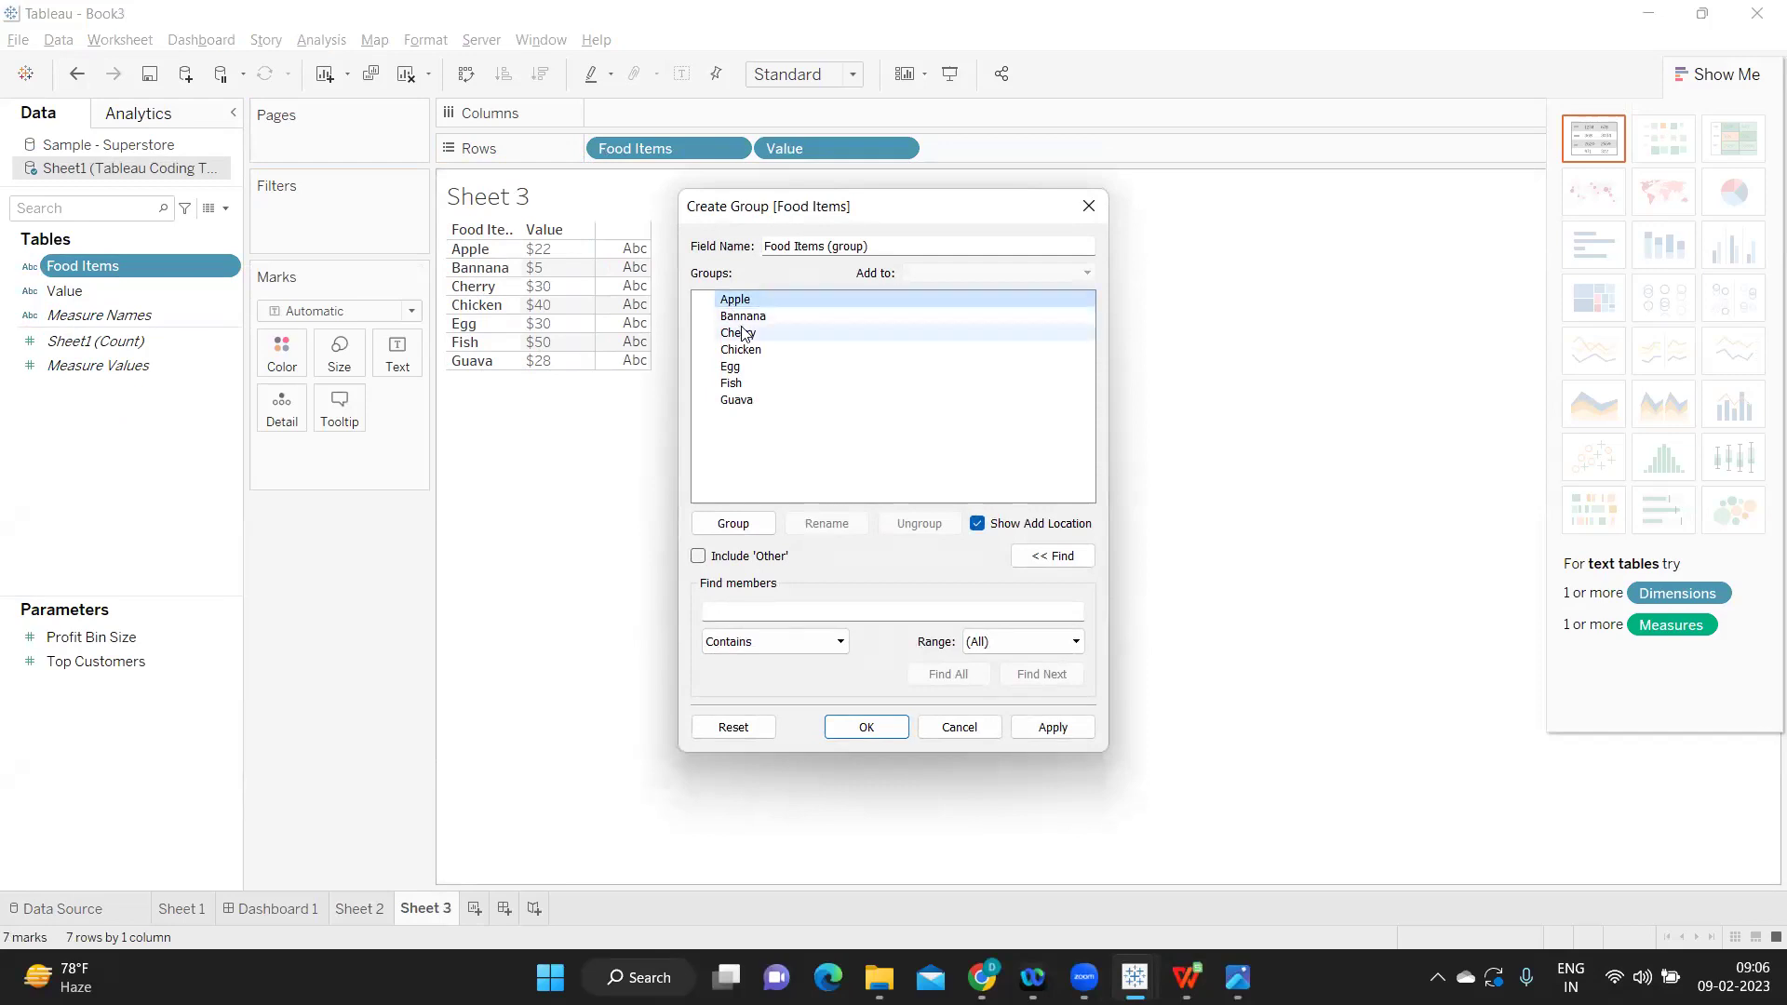
ctrl+click(743, 316)
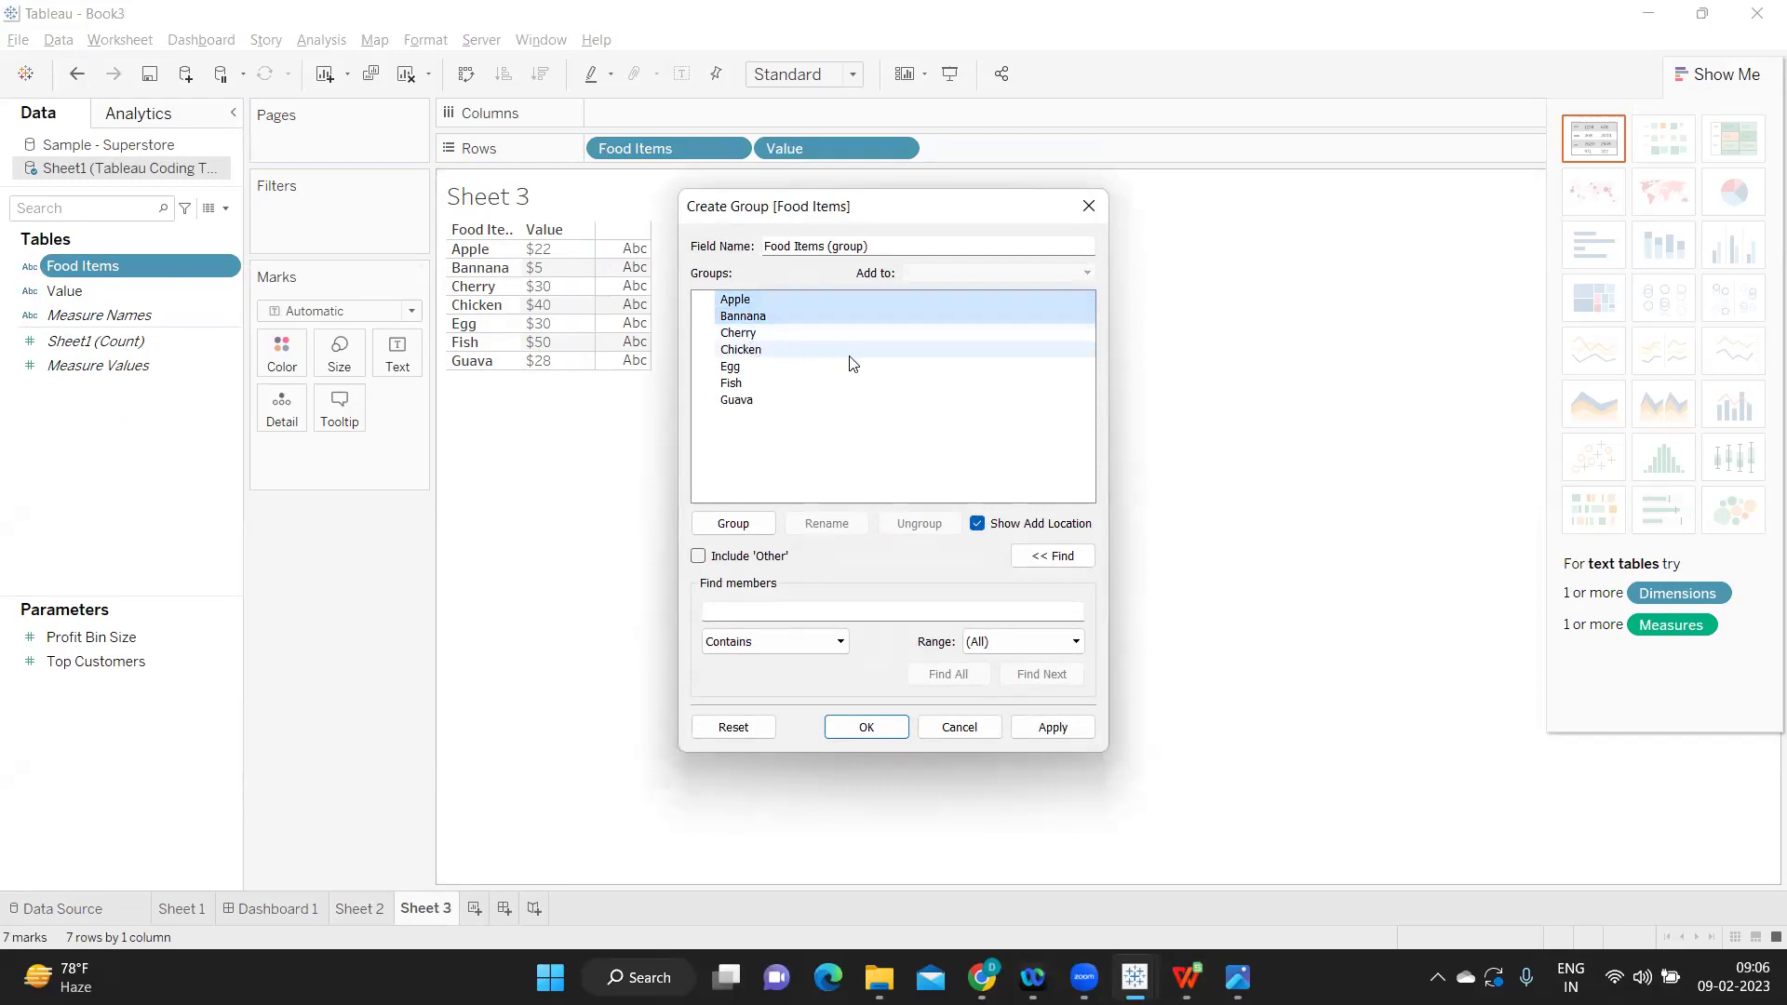
ctrl+click(727, 402)
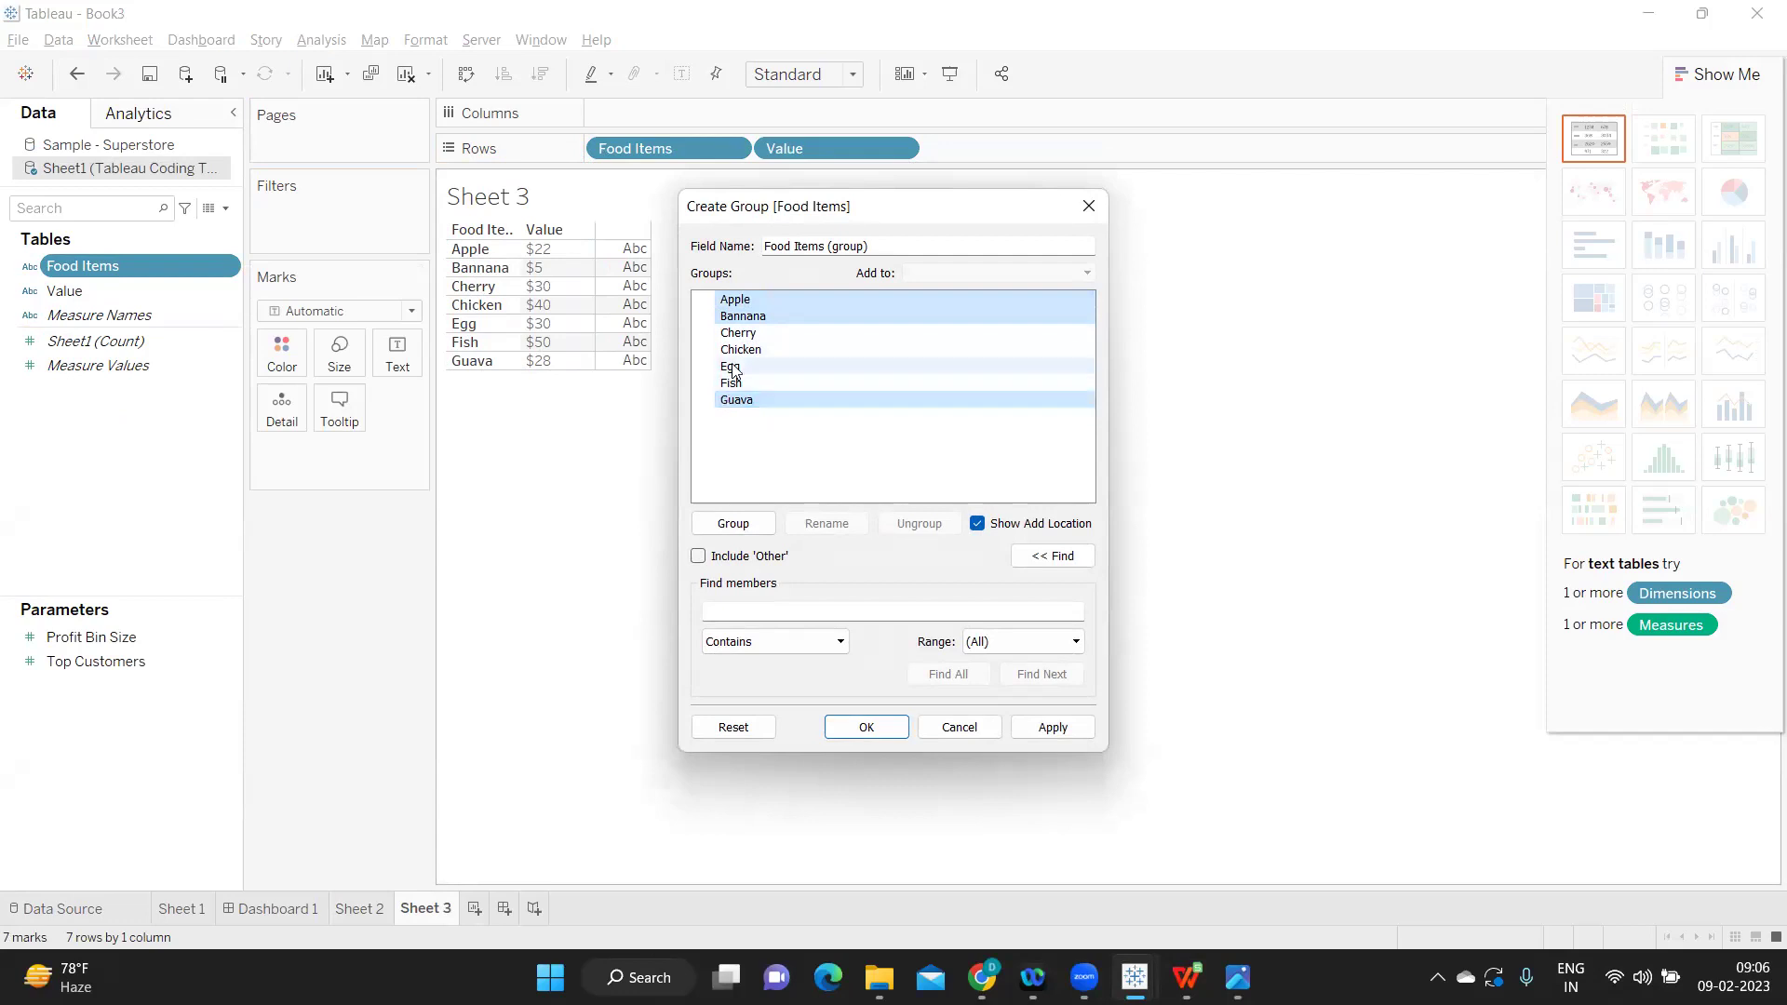
ctrl+click(742, 335)
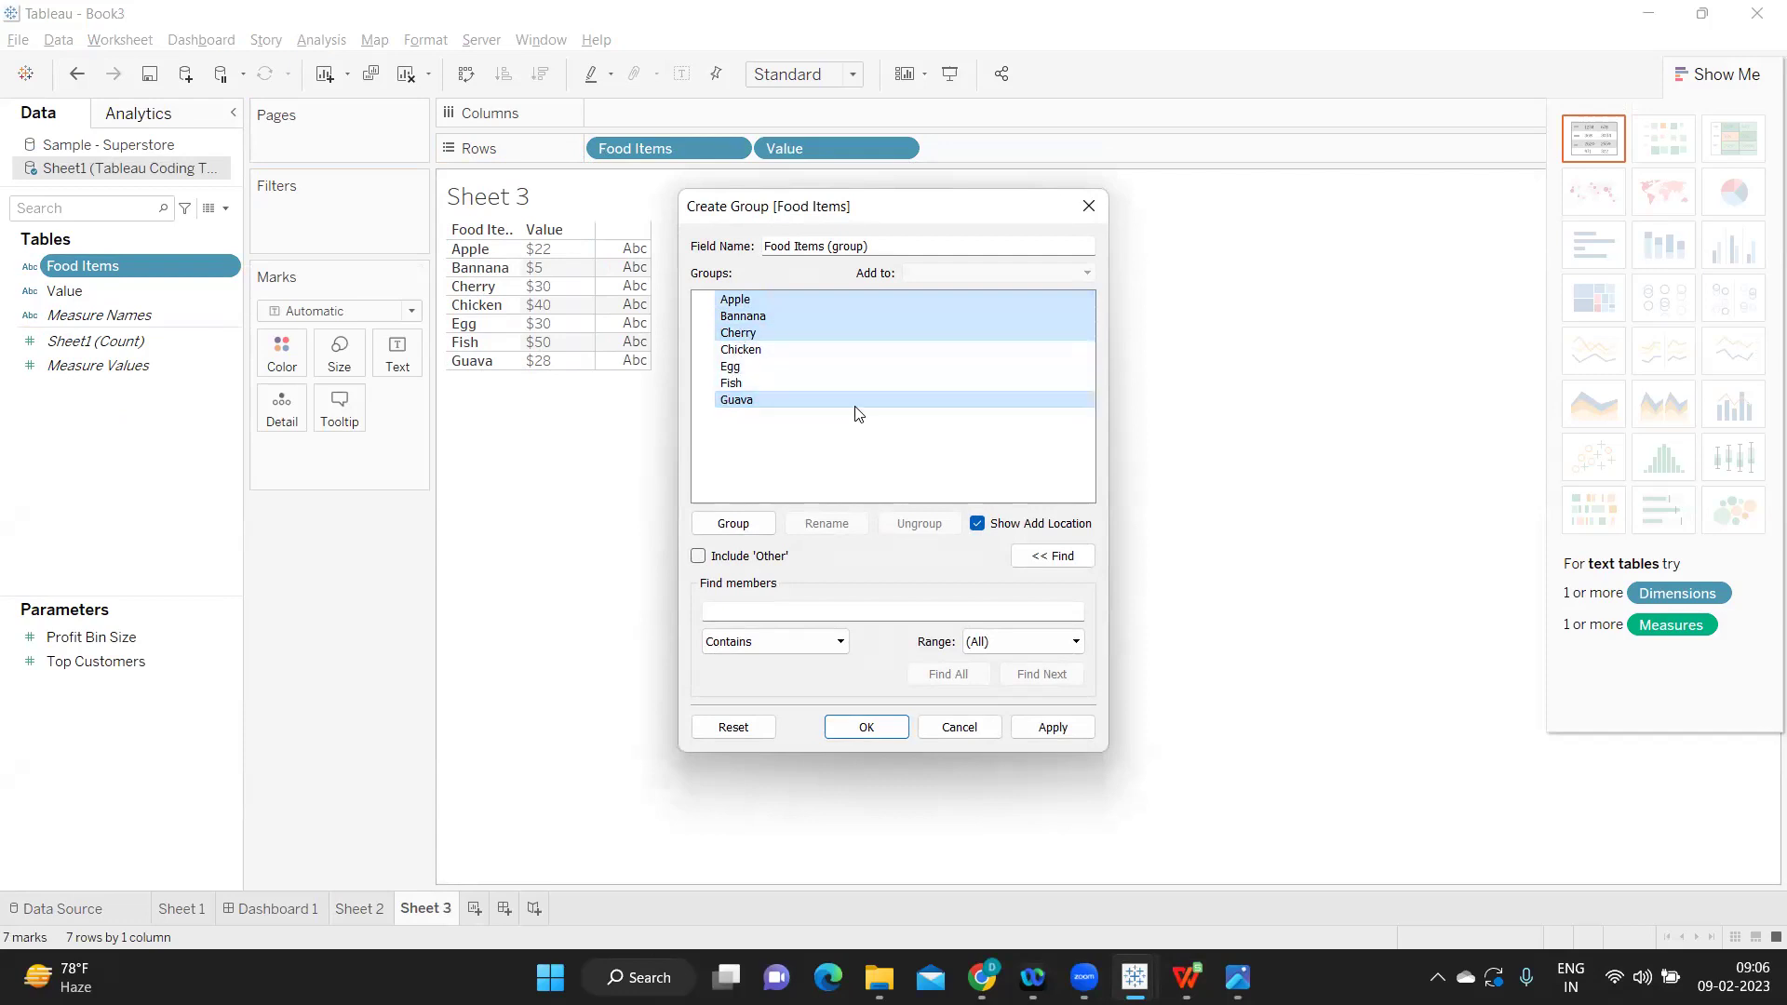
click(733, 524)
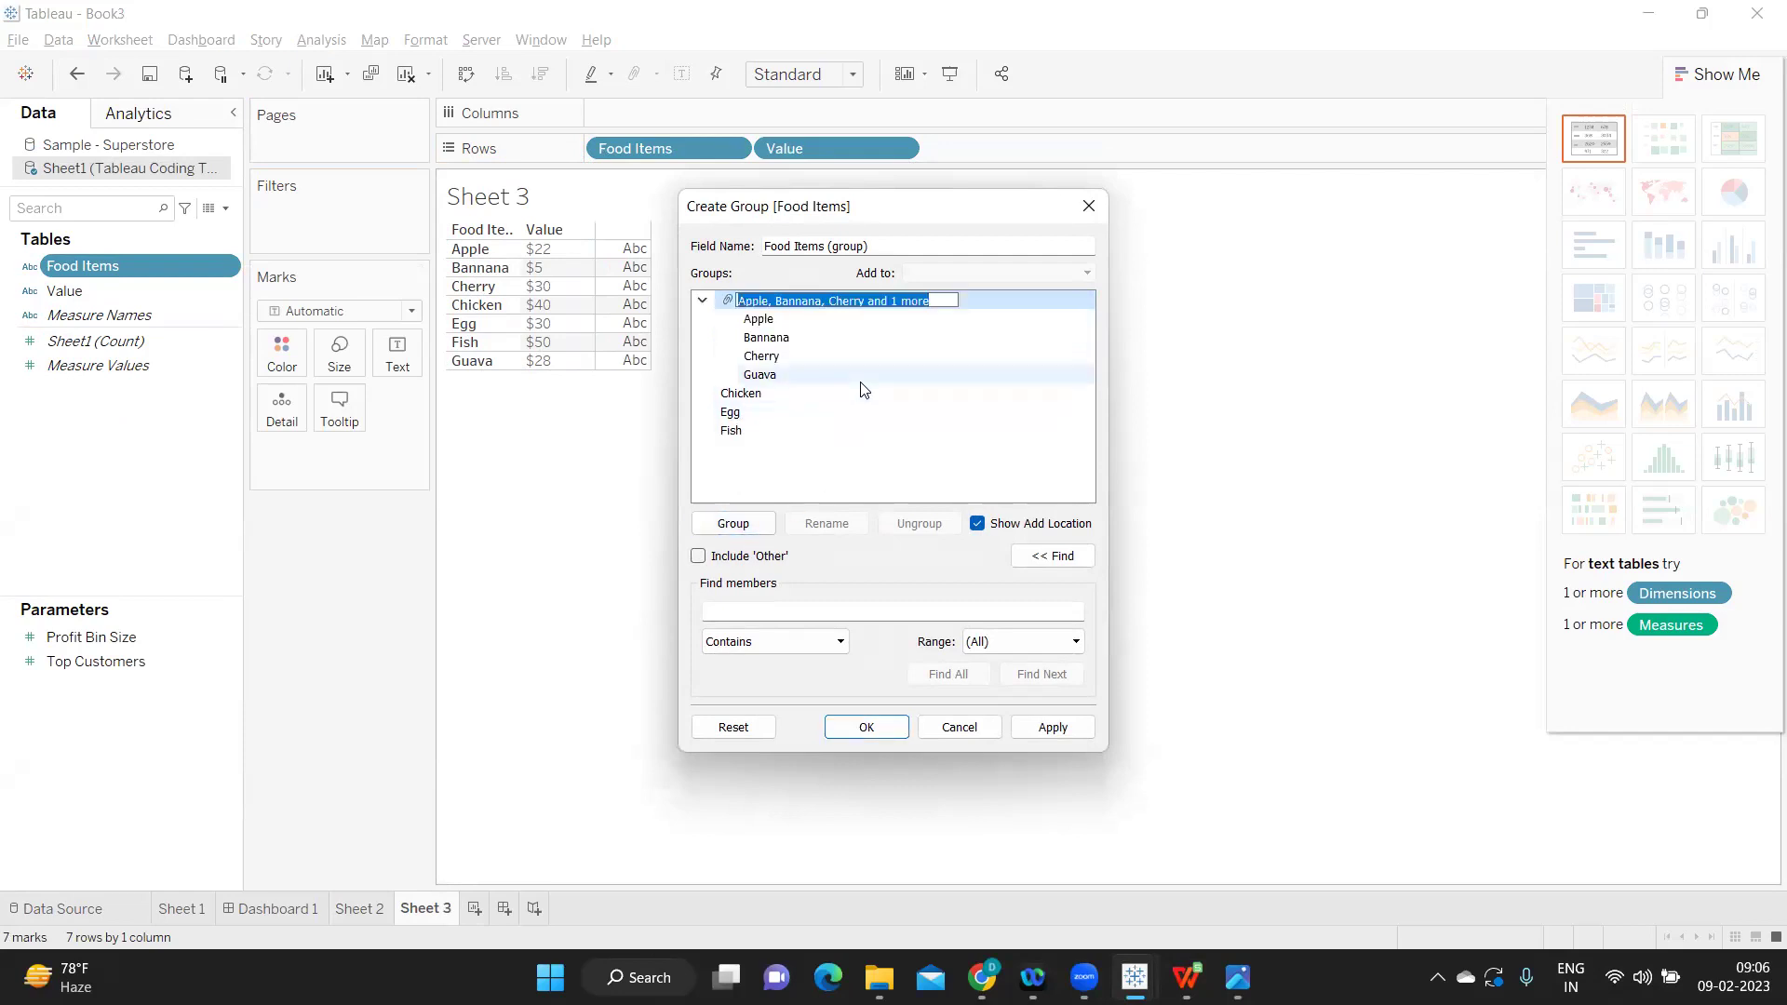
text(Fruits)
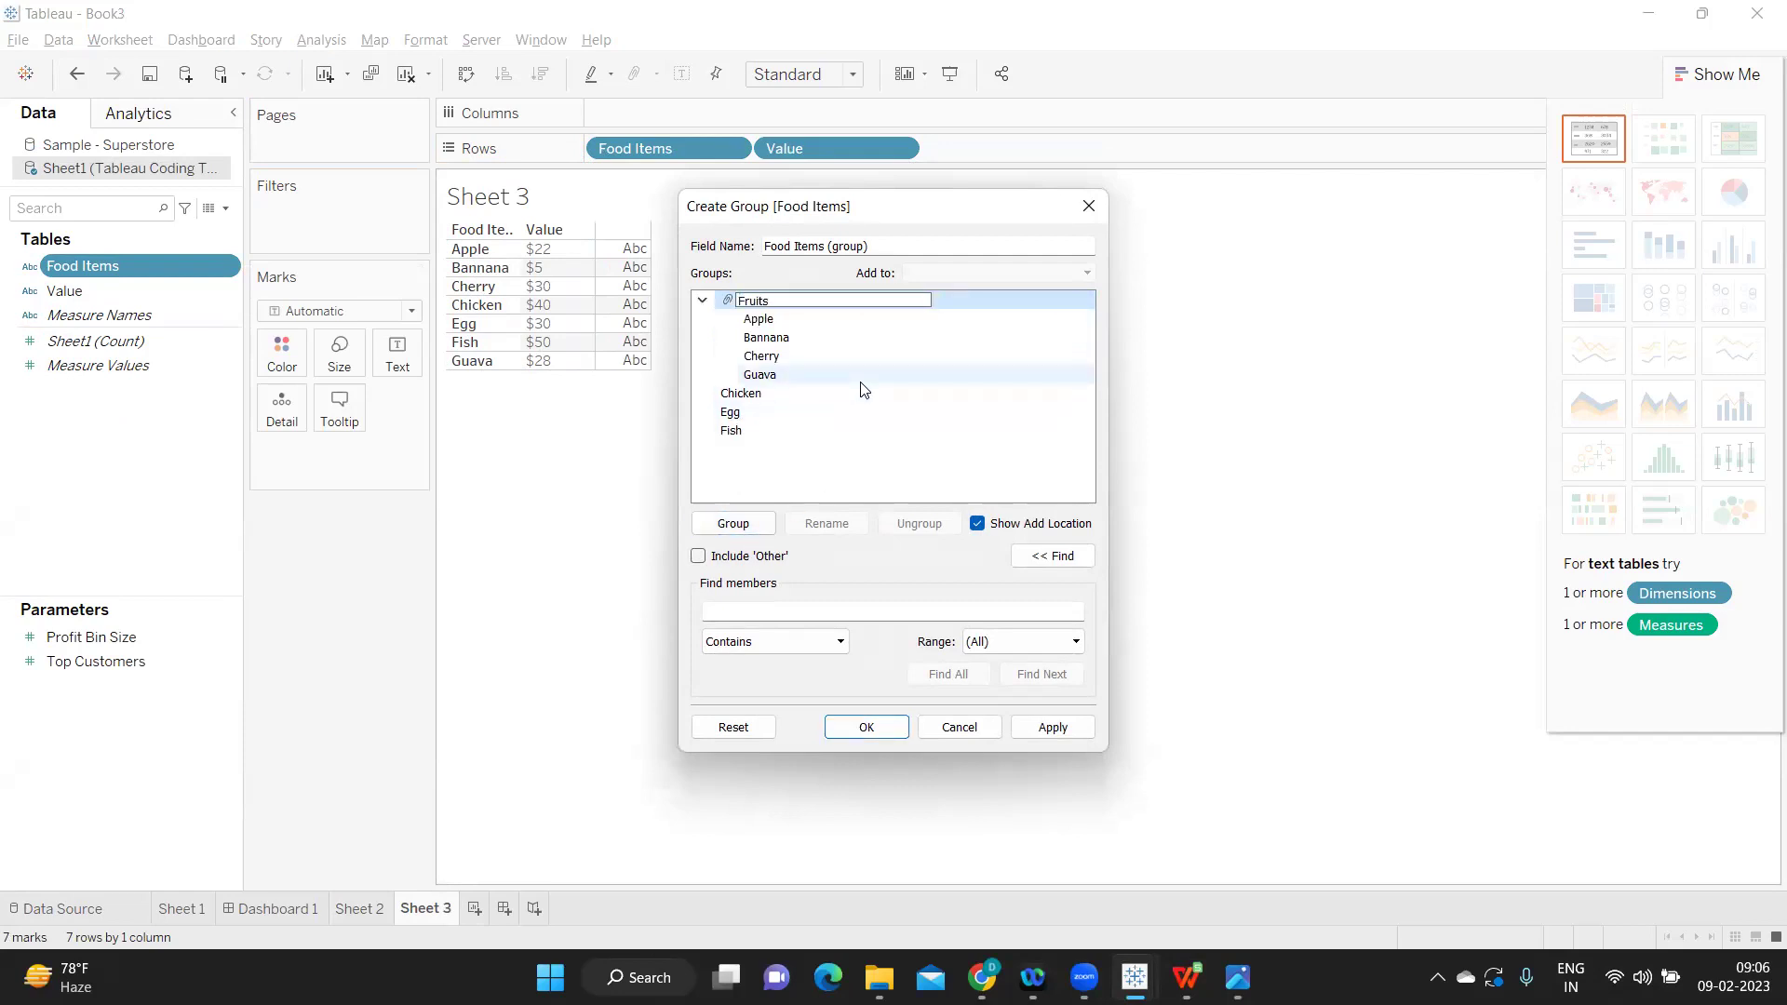
click(863, 381)
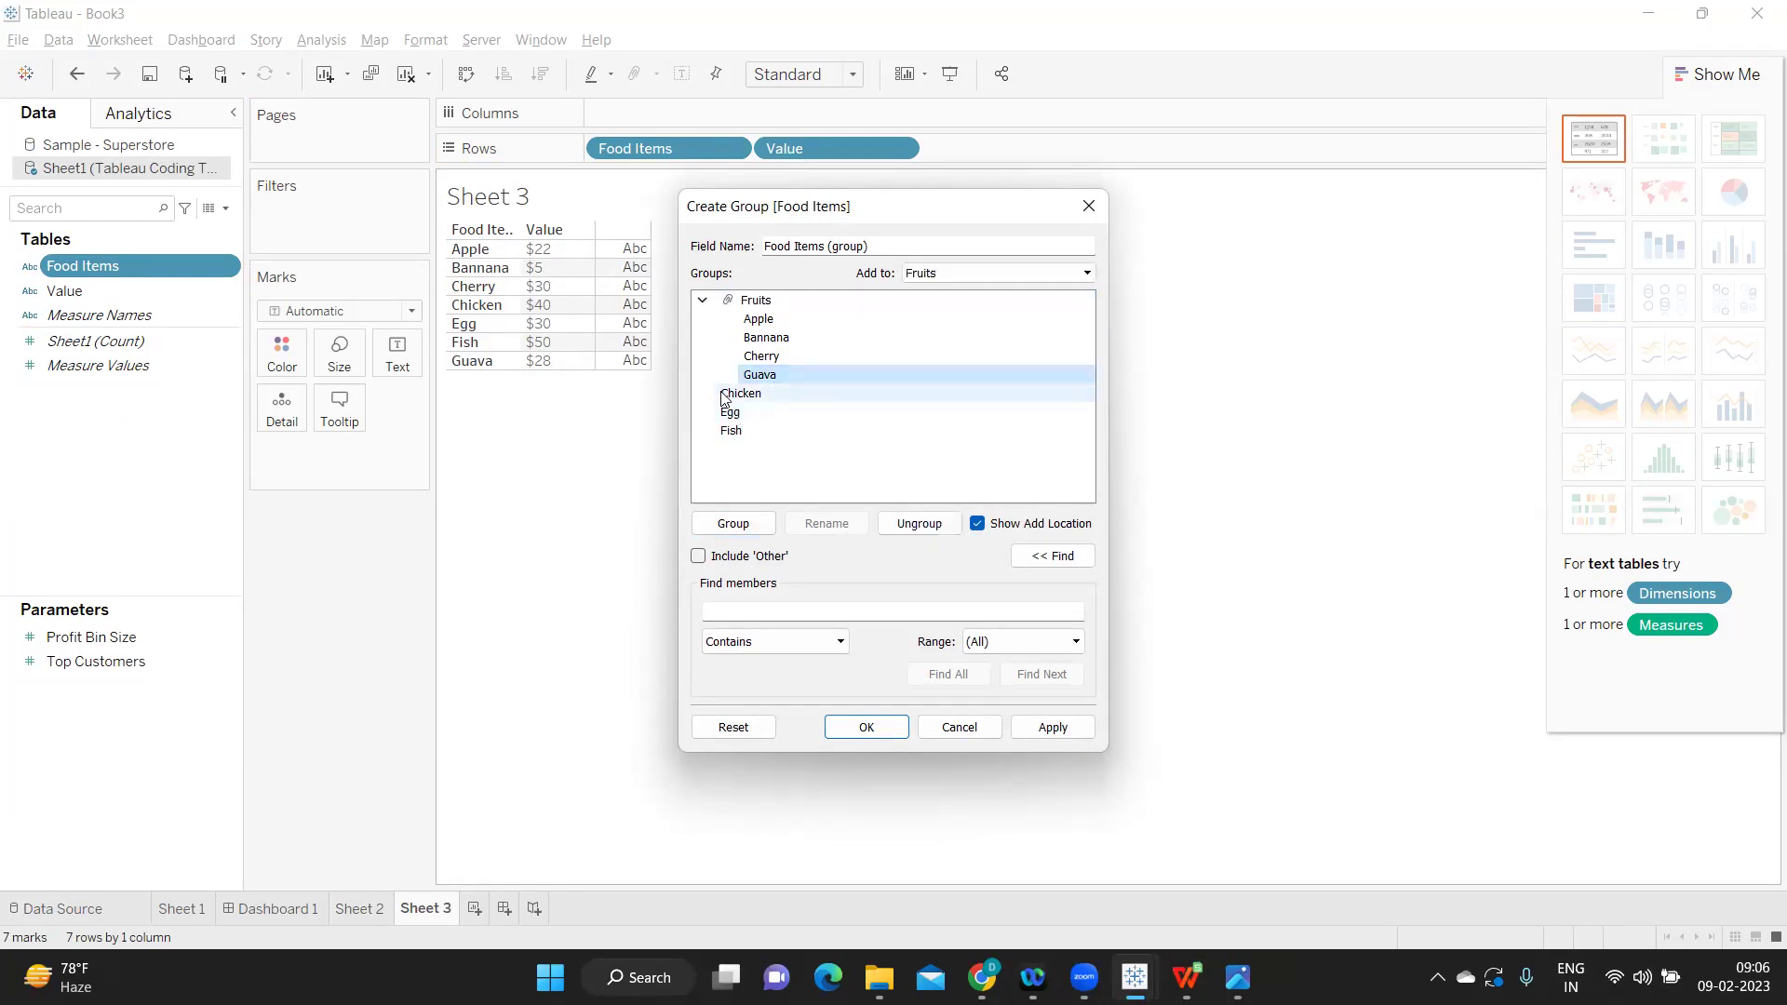
key(alt+Tab)
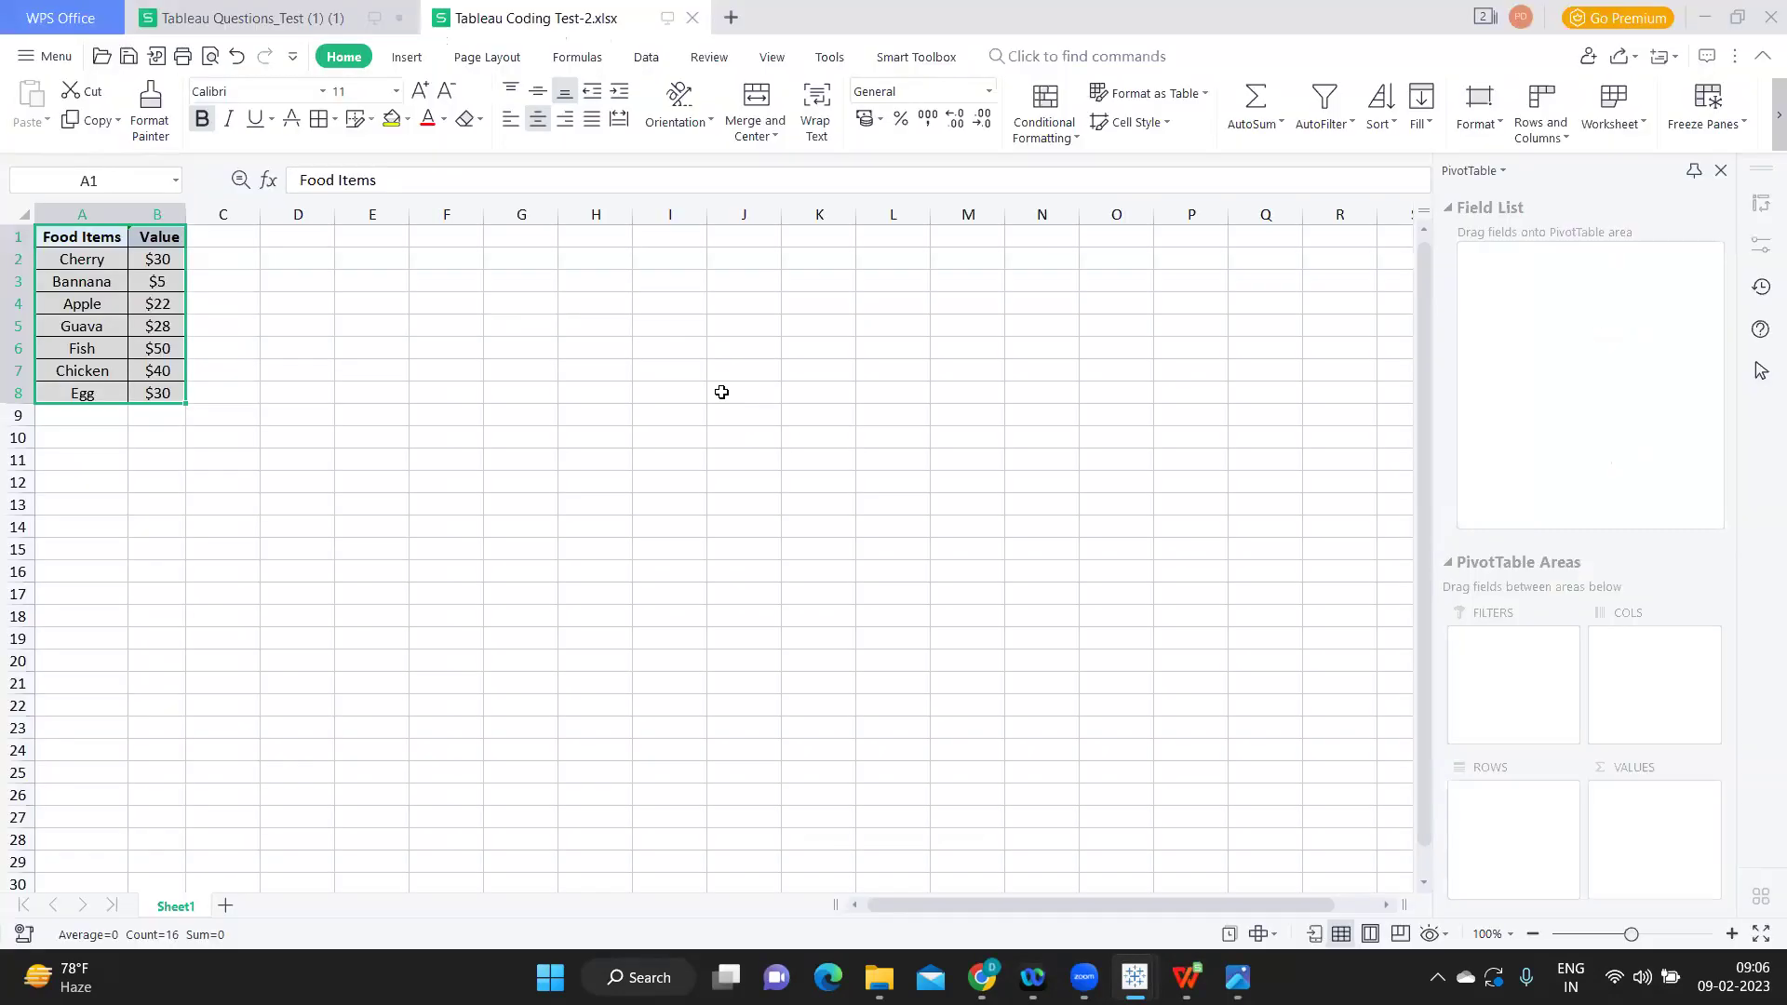
key(alt+Tab)
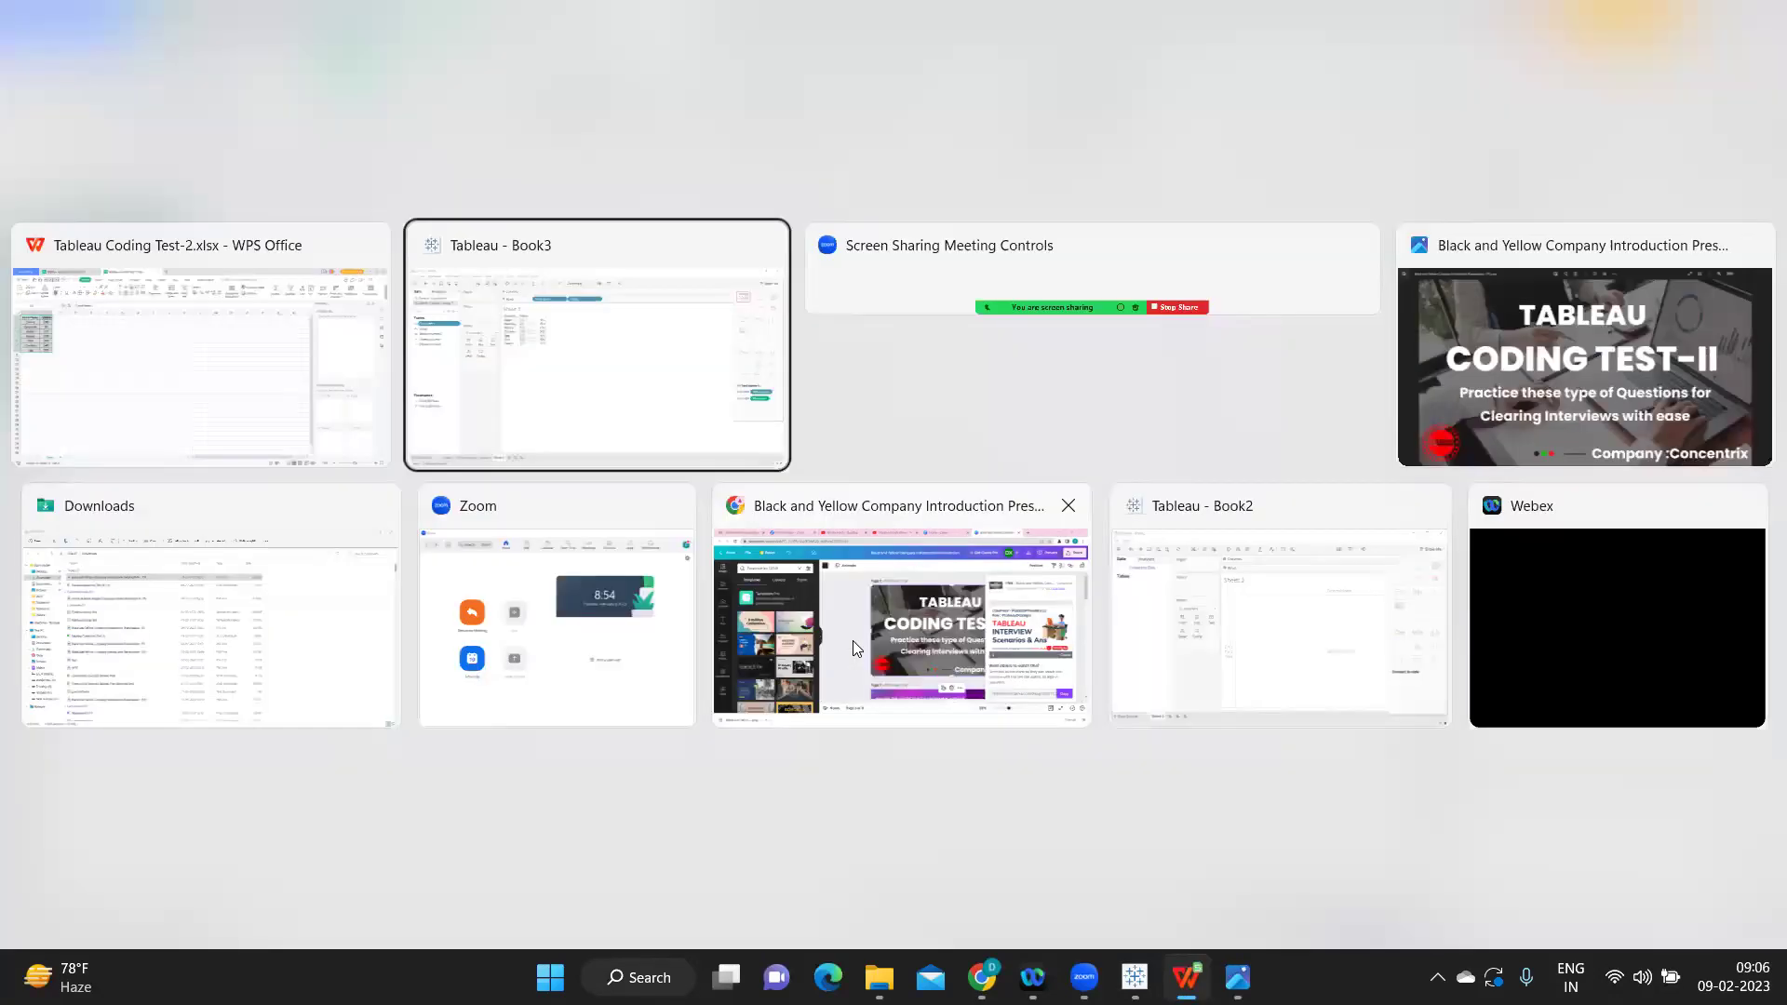
mouse_move(1186, 975)
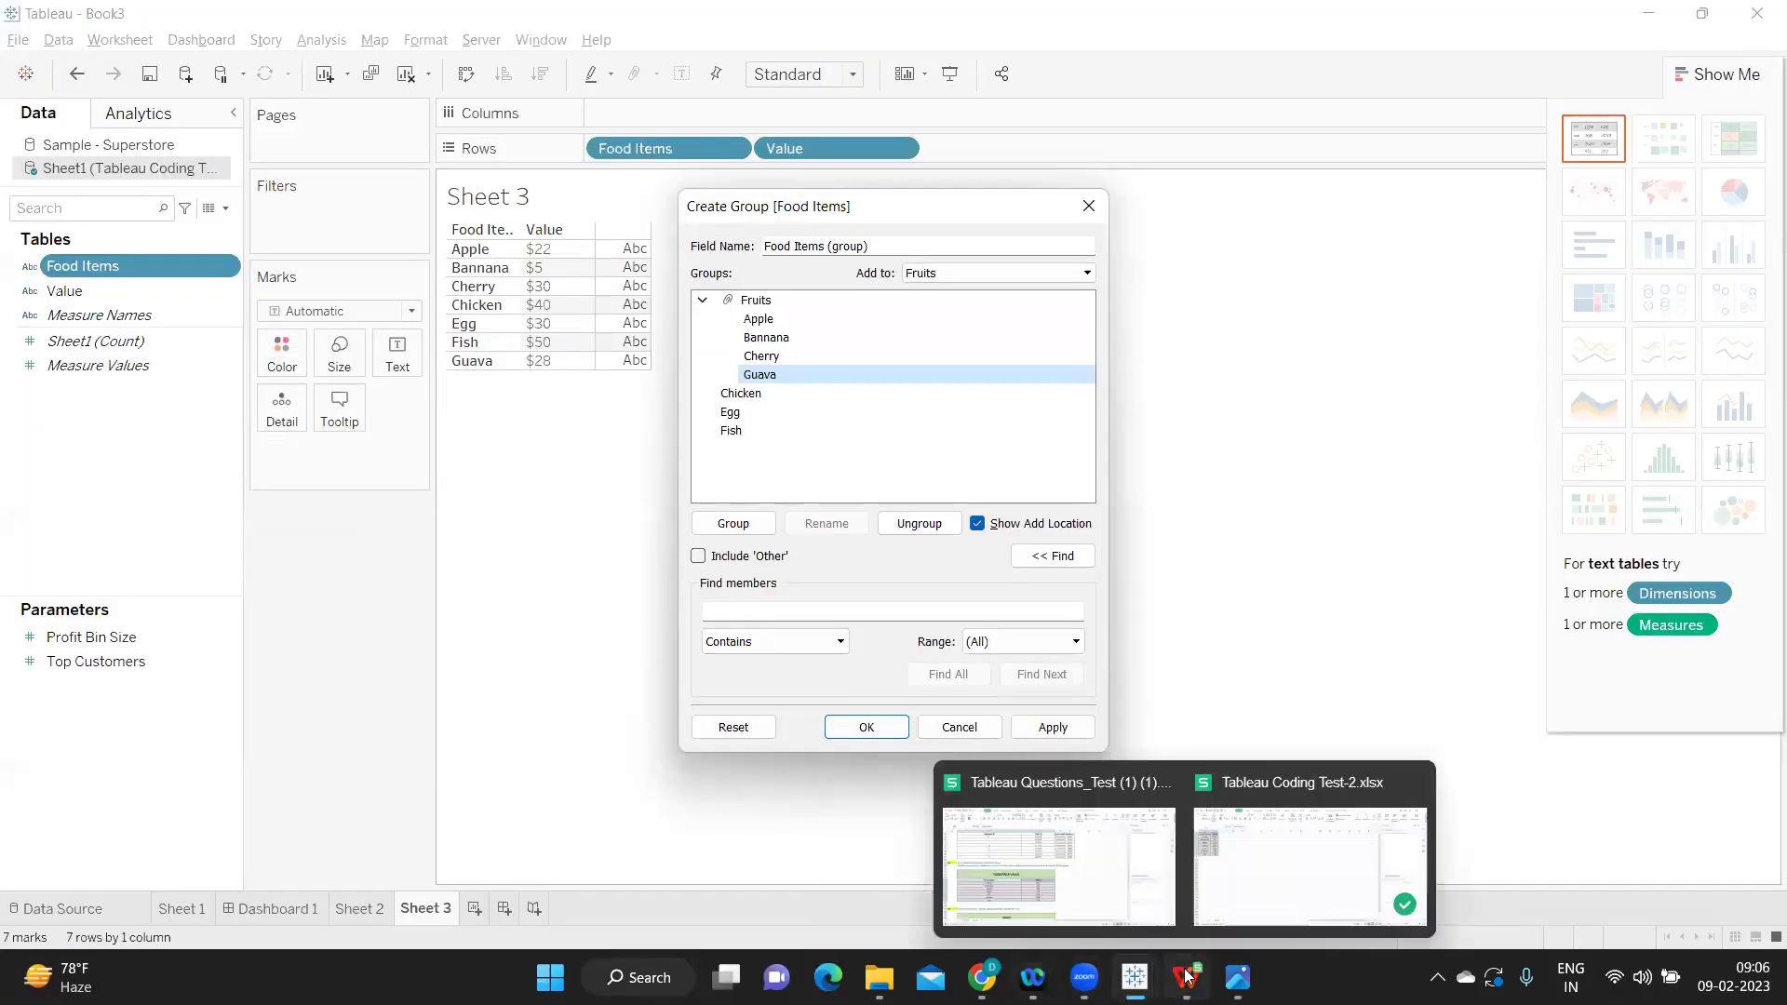
click(1087, 867)
click(398, 483)
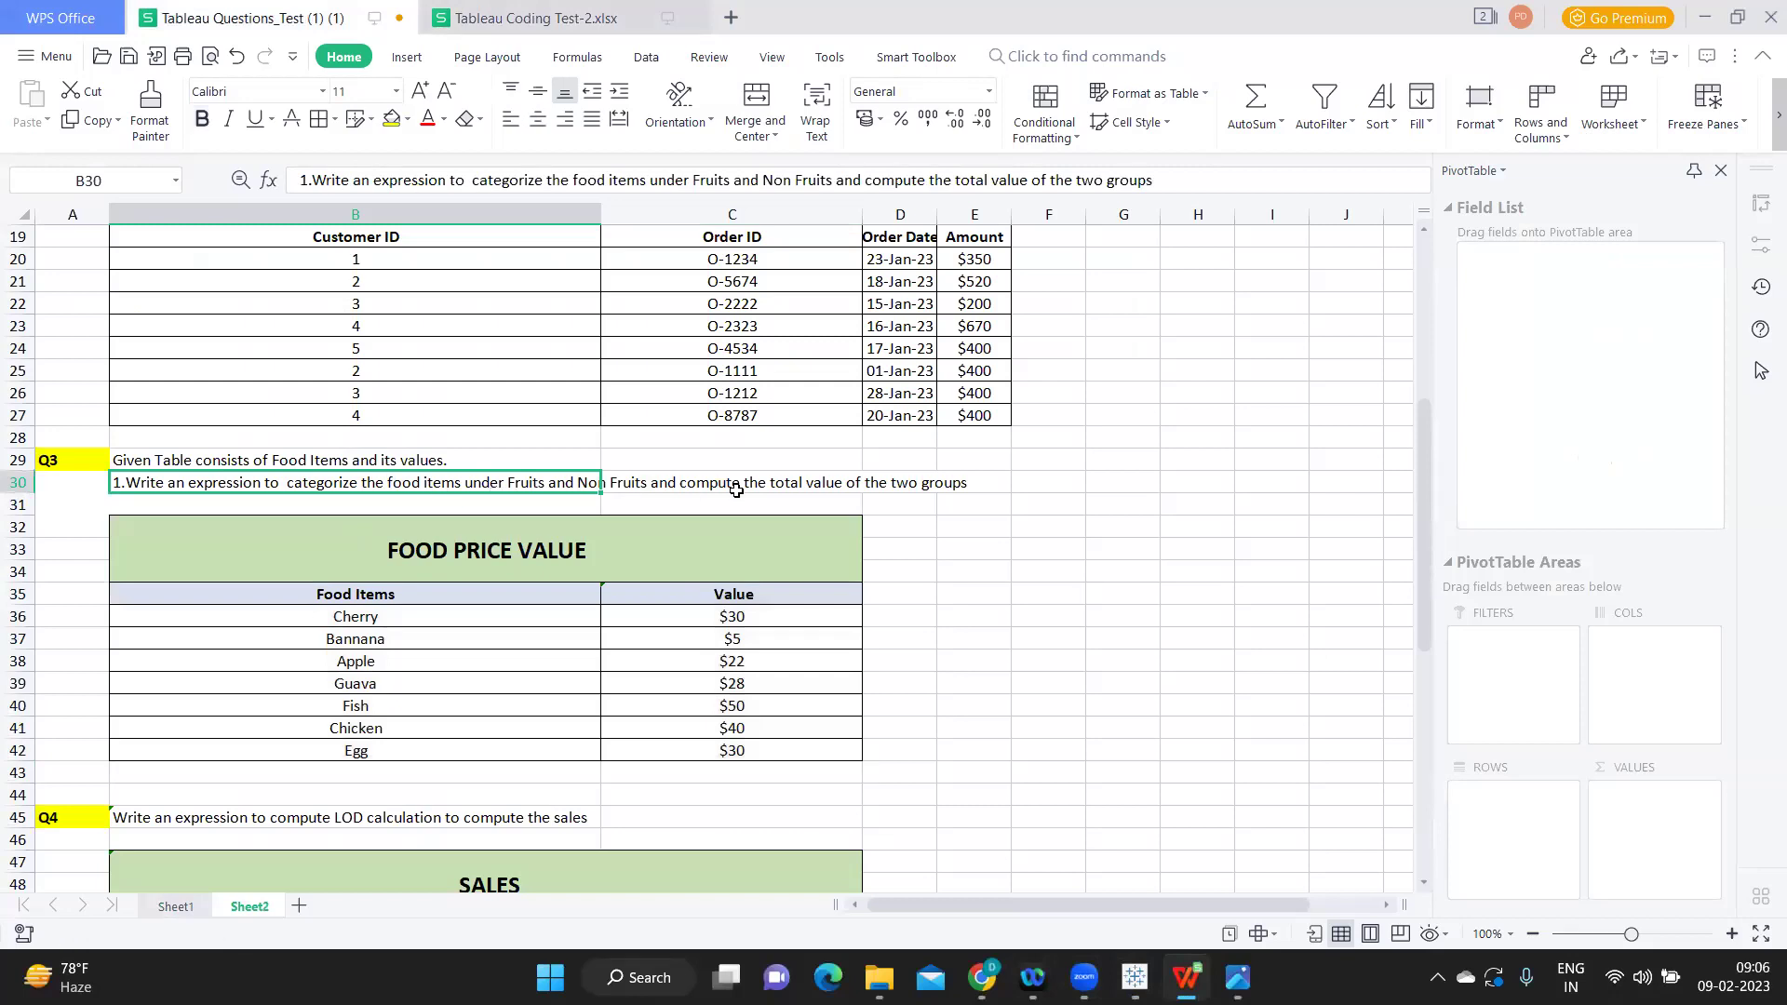
key(alt+Tab)
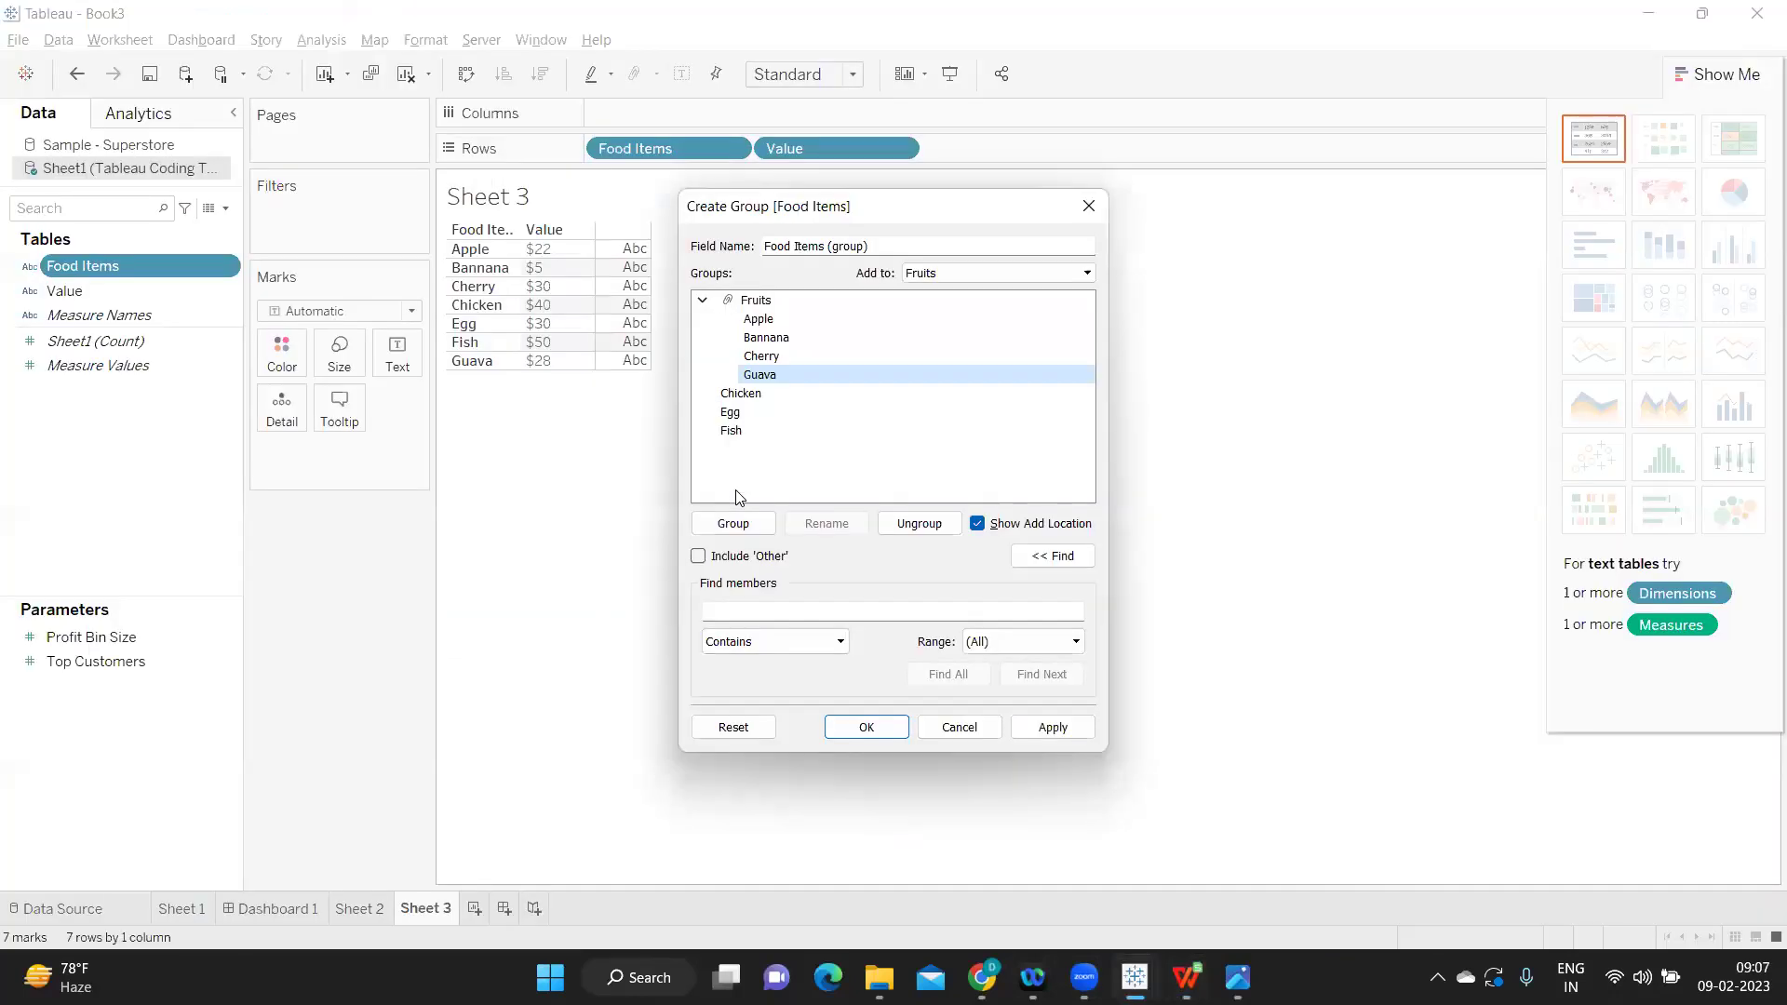
Step: Group Chicken, Egg and Fish as Non Fruits and apply the grouping
click(724, 398)
ctrl+click(730, 414)
ctrl+click(741, 434)
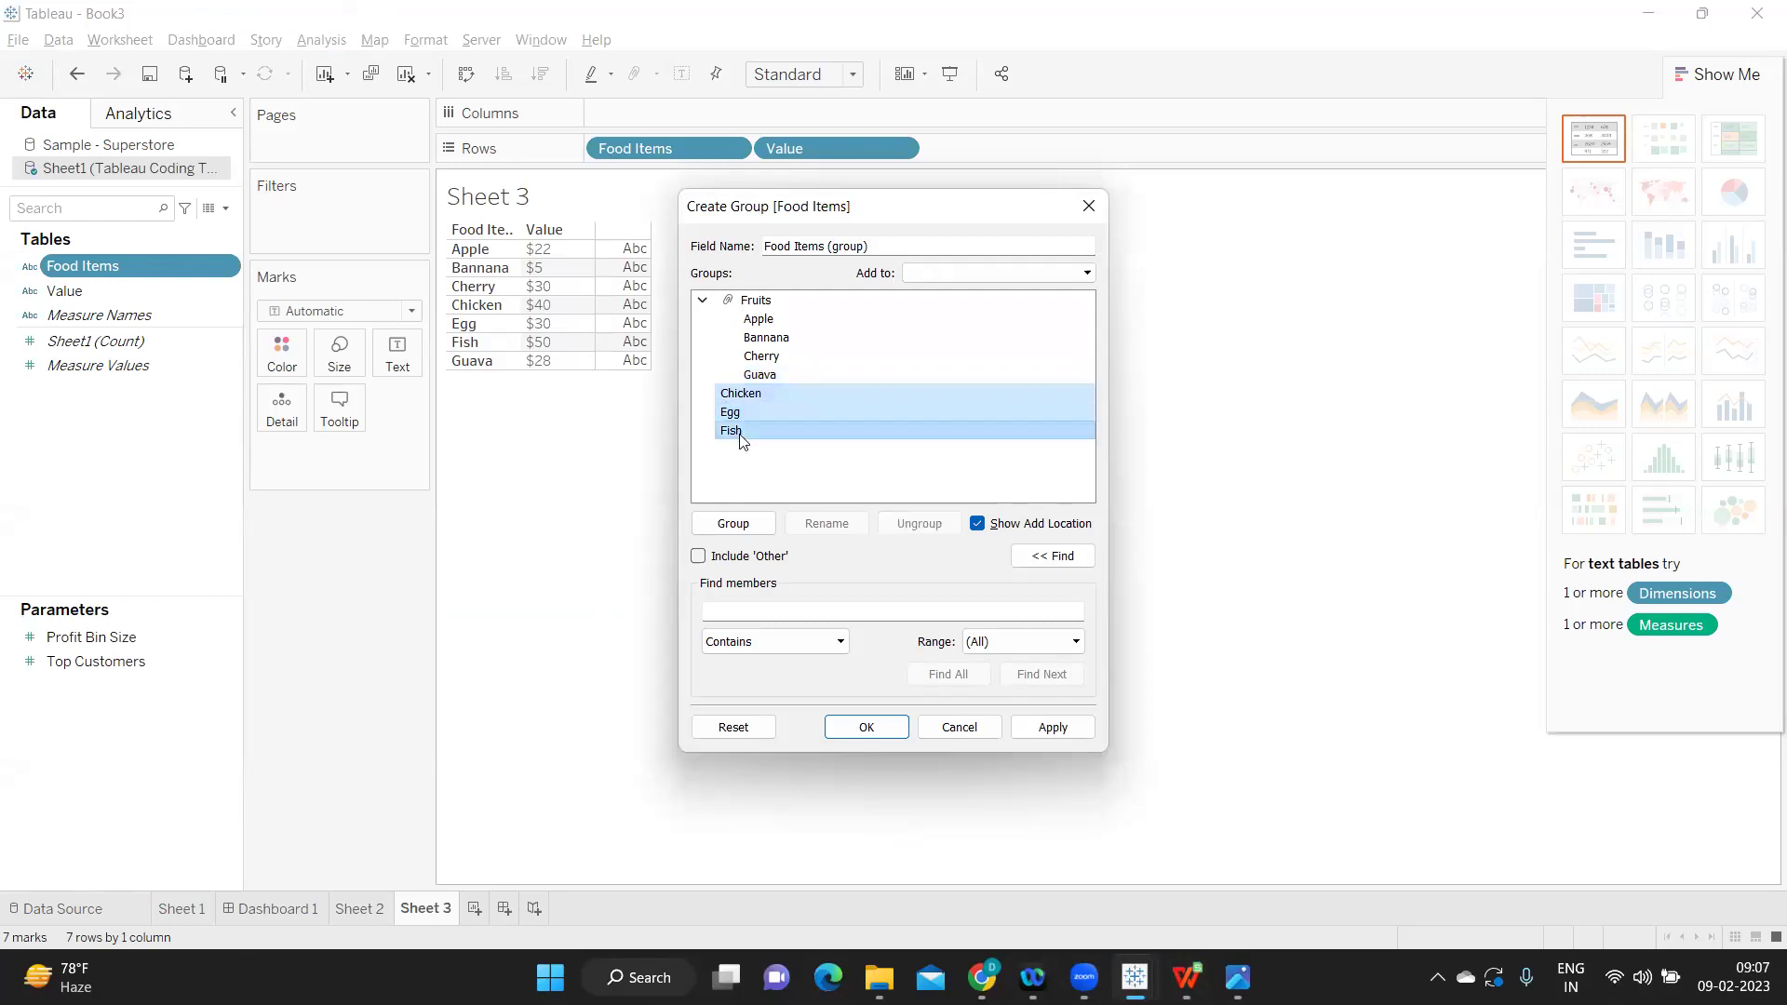
click(735, 521)
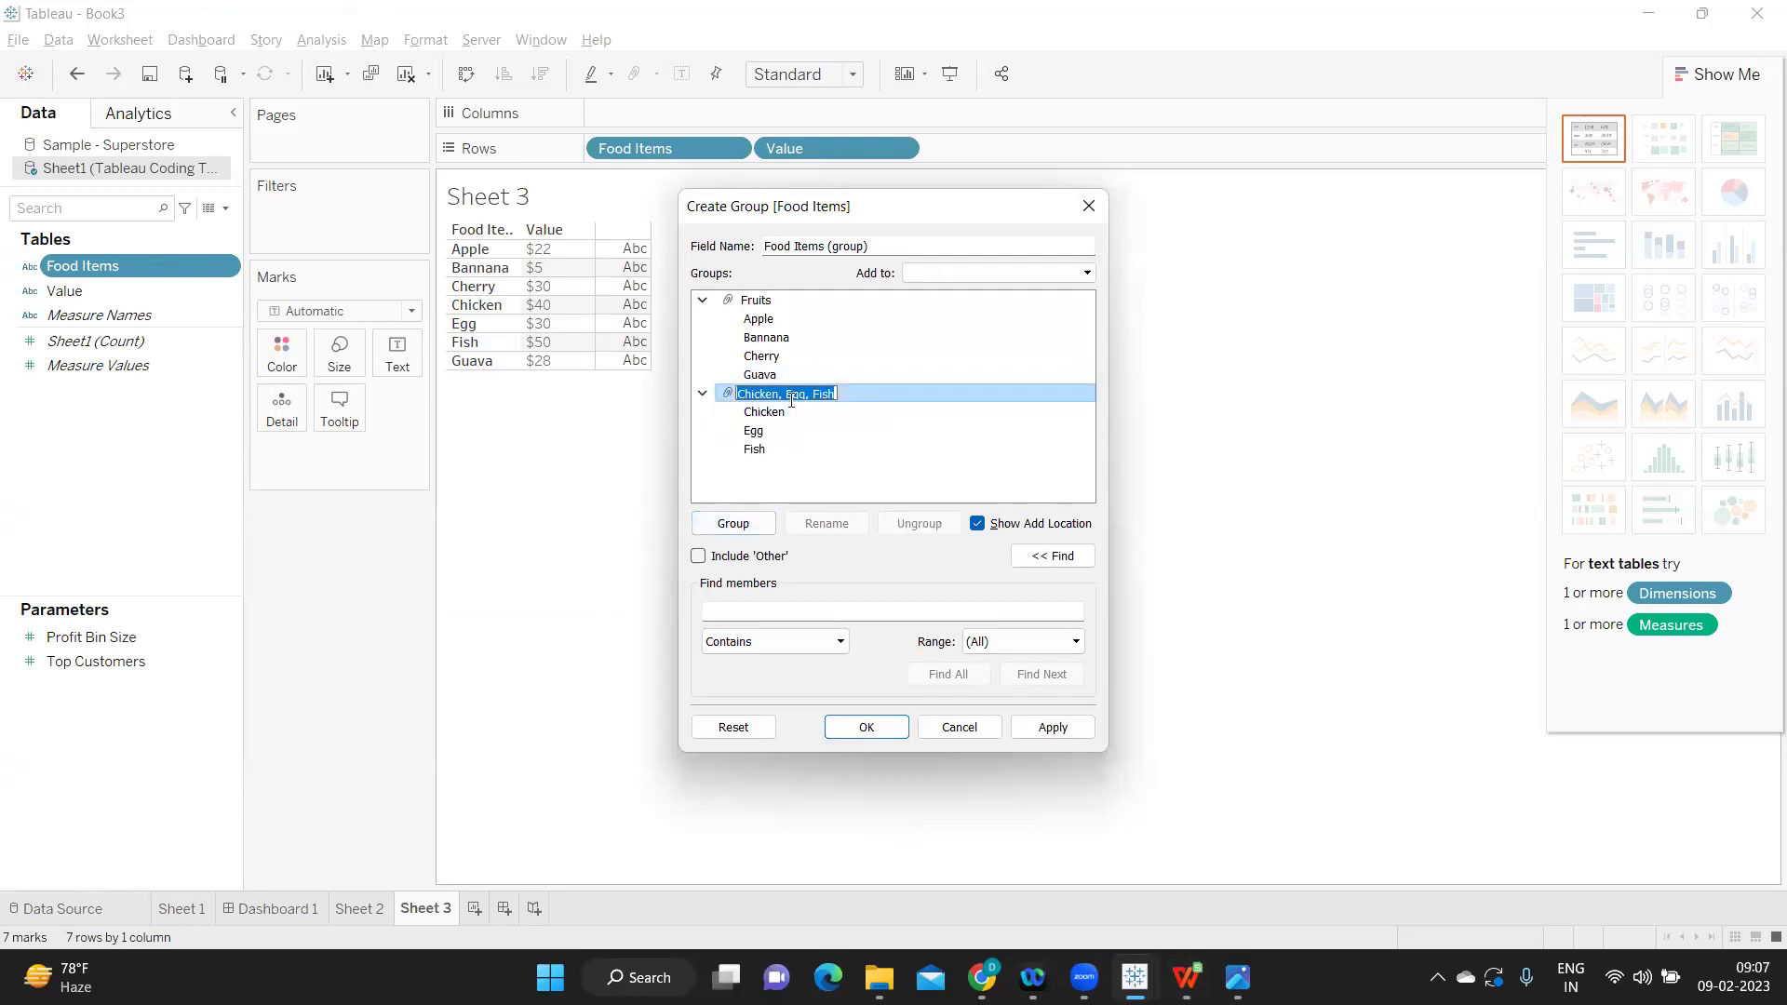
text(Non Fruits)
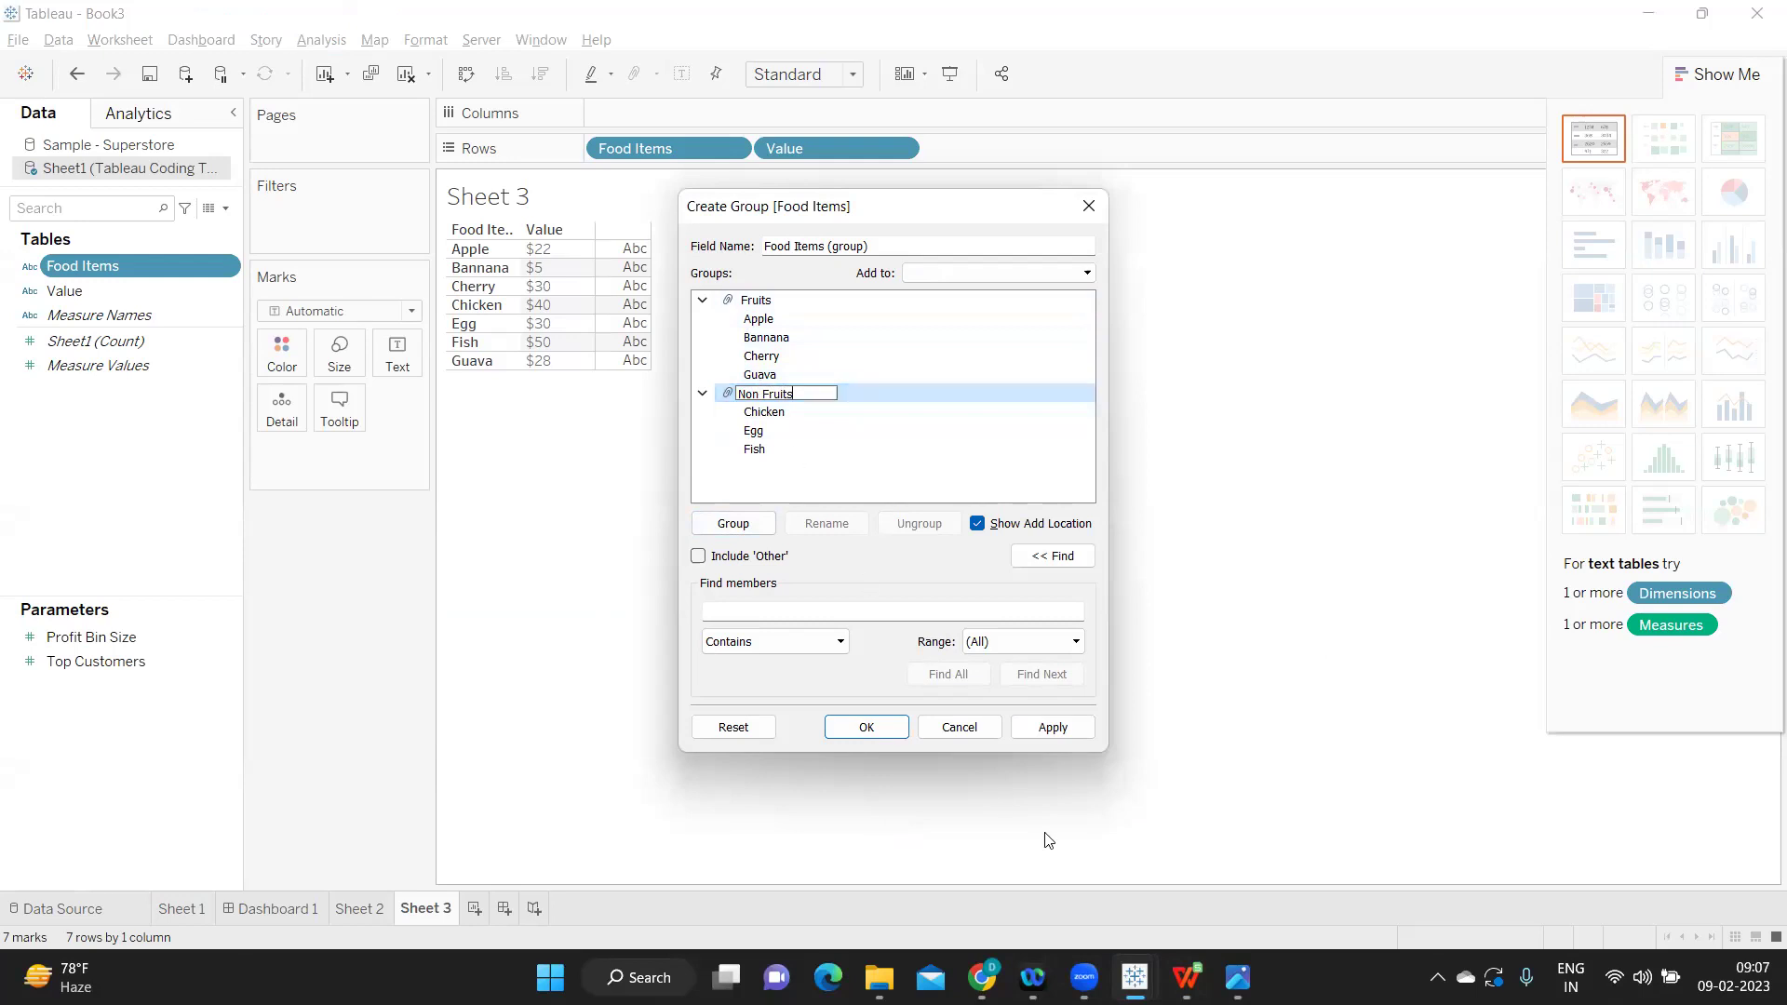
click(1053, 728)
click(865, 729)
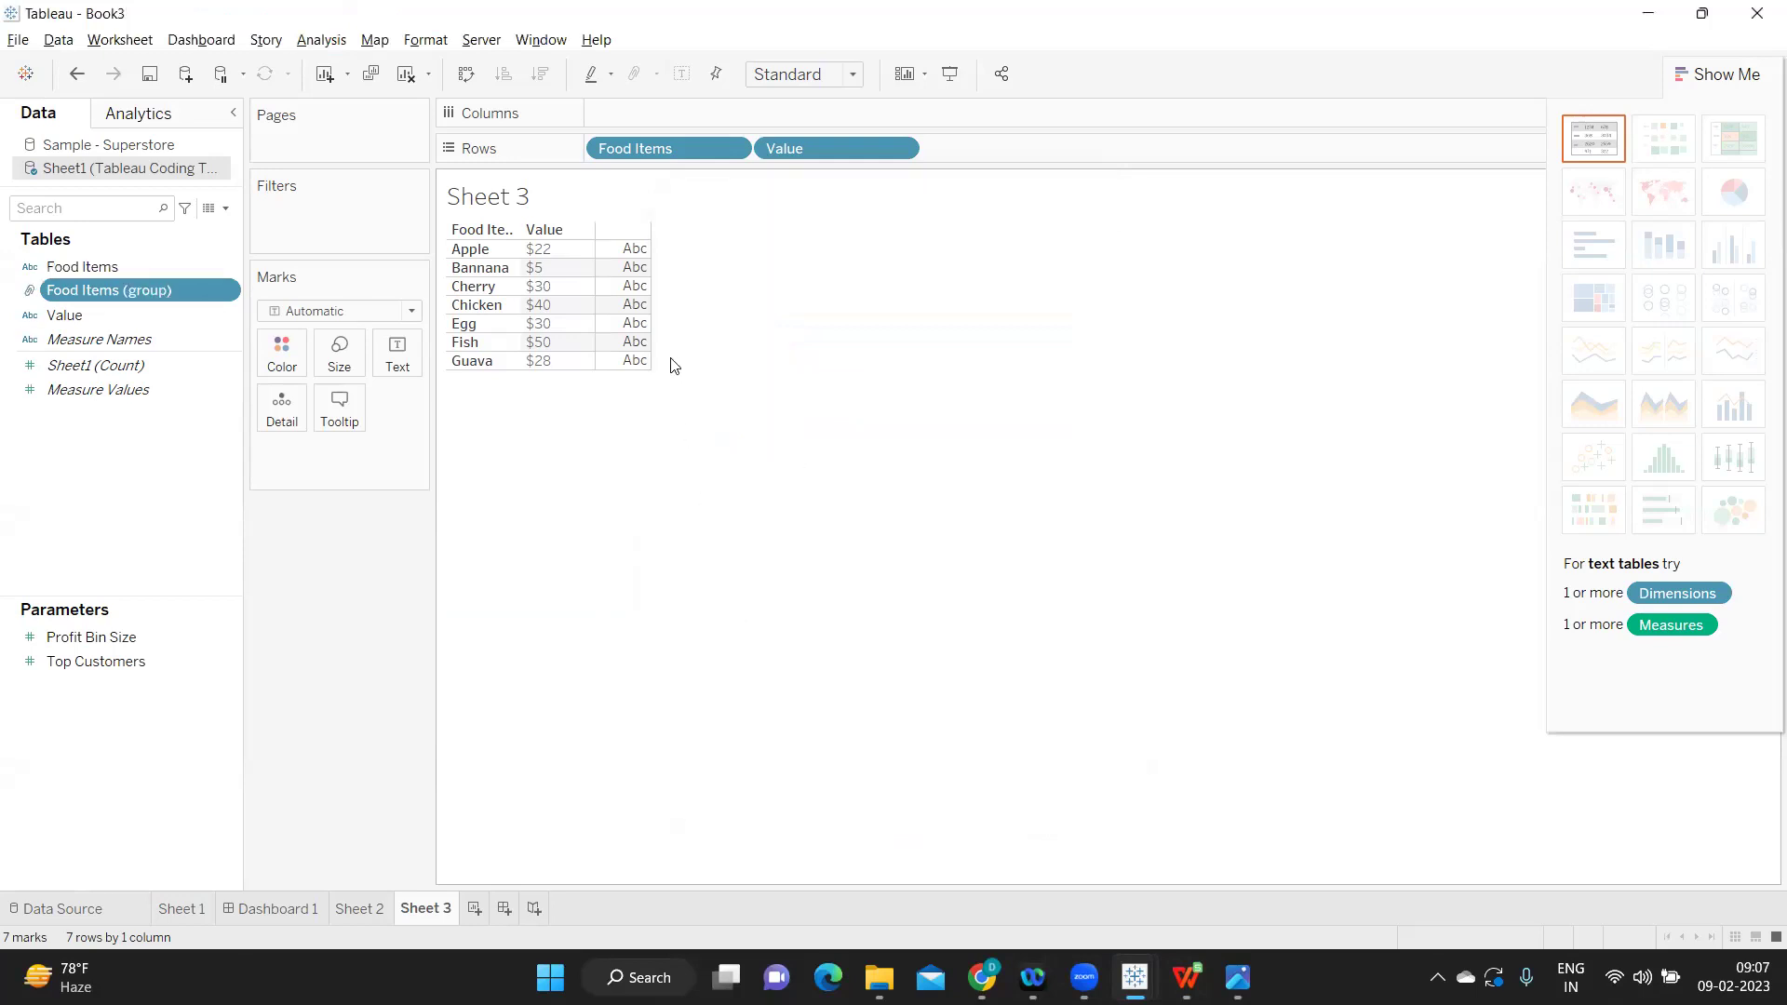
Step: Replace Food Items on Rows with Food Items (group) and move Value to Marks
drag(650, 154, 861, 482)
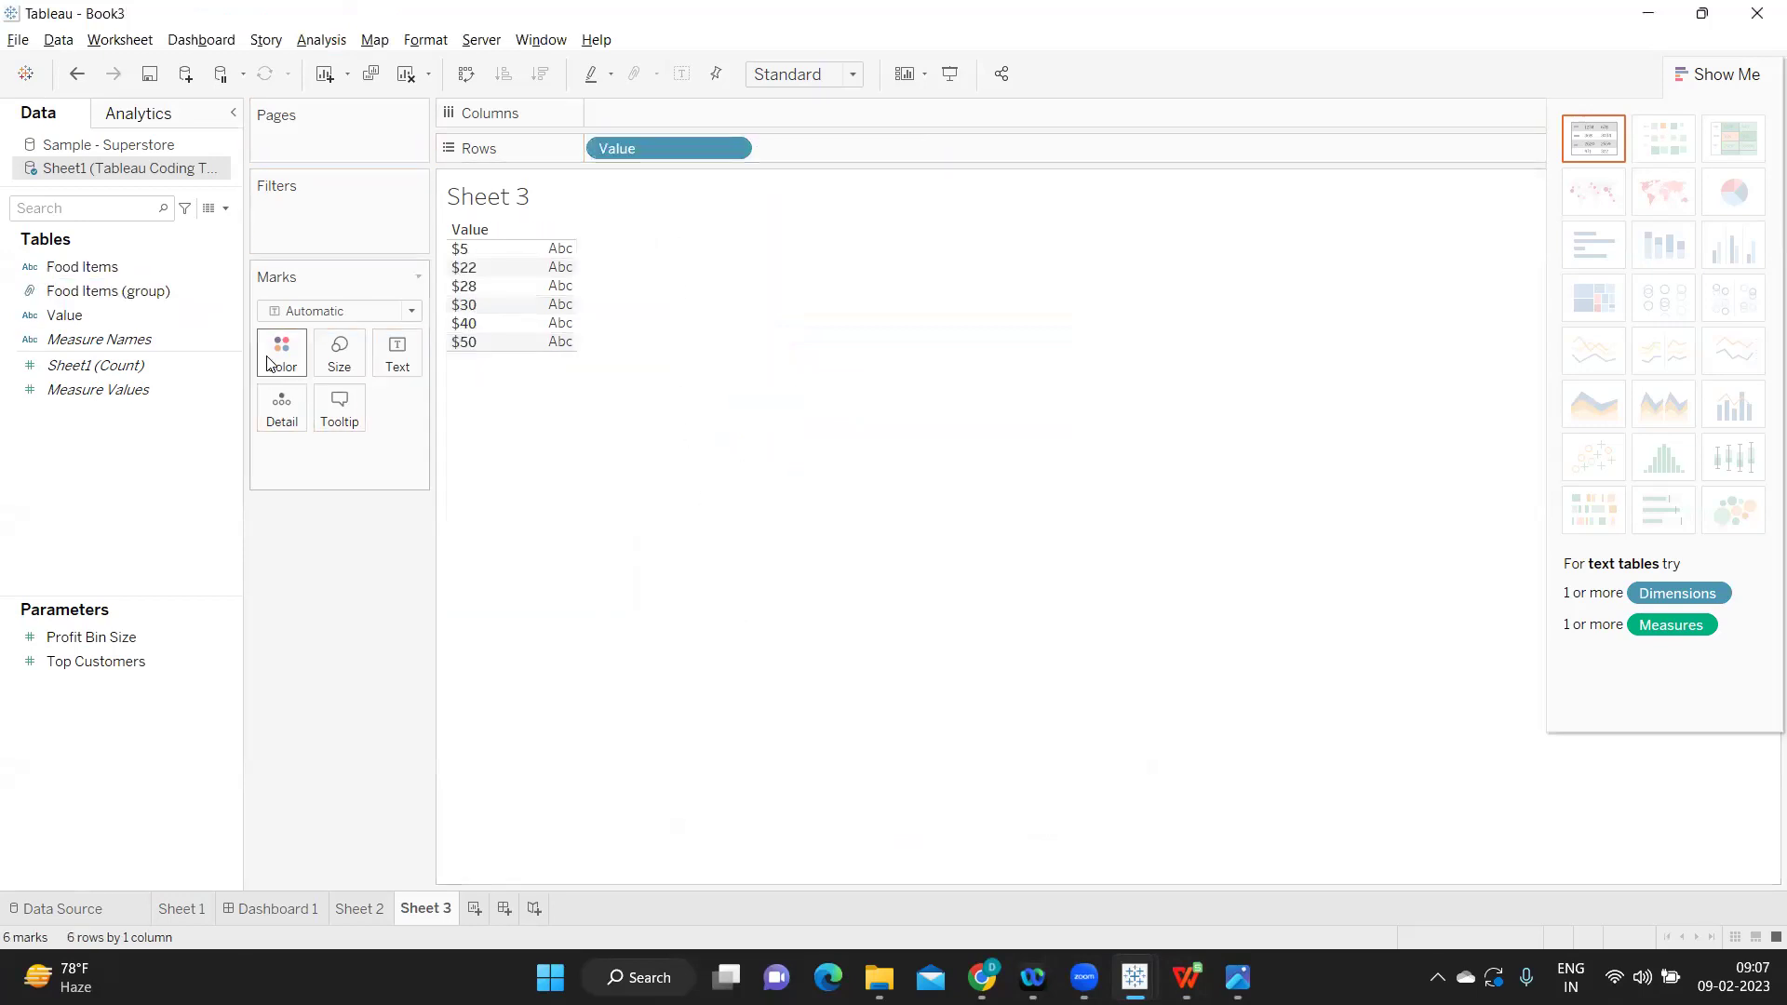
drag(118, 291, 614, 164)
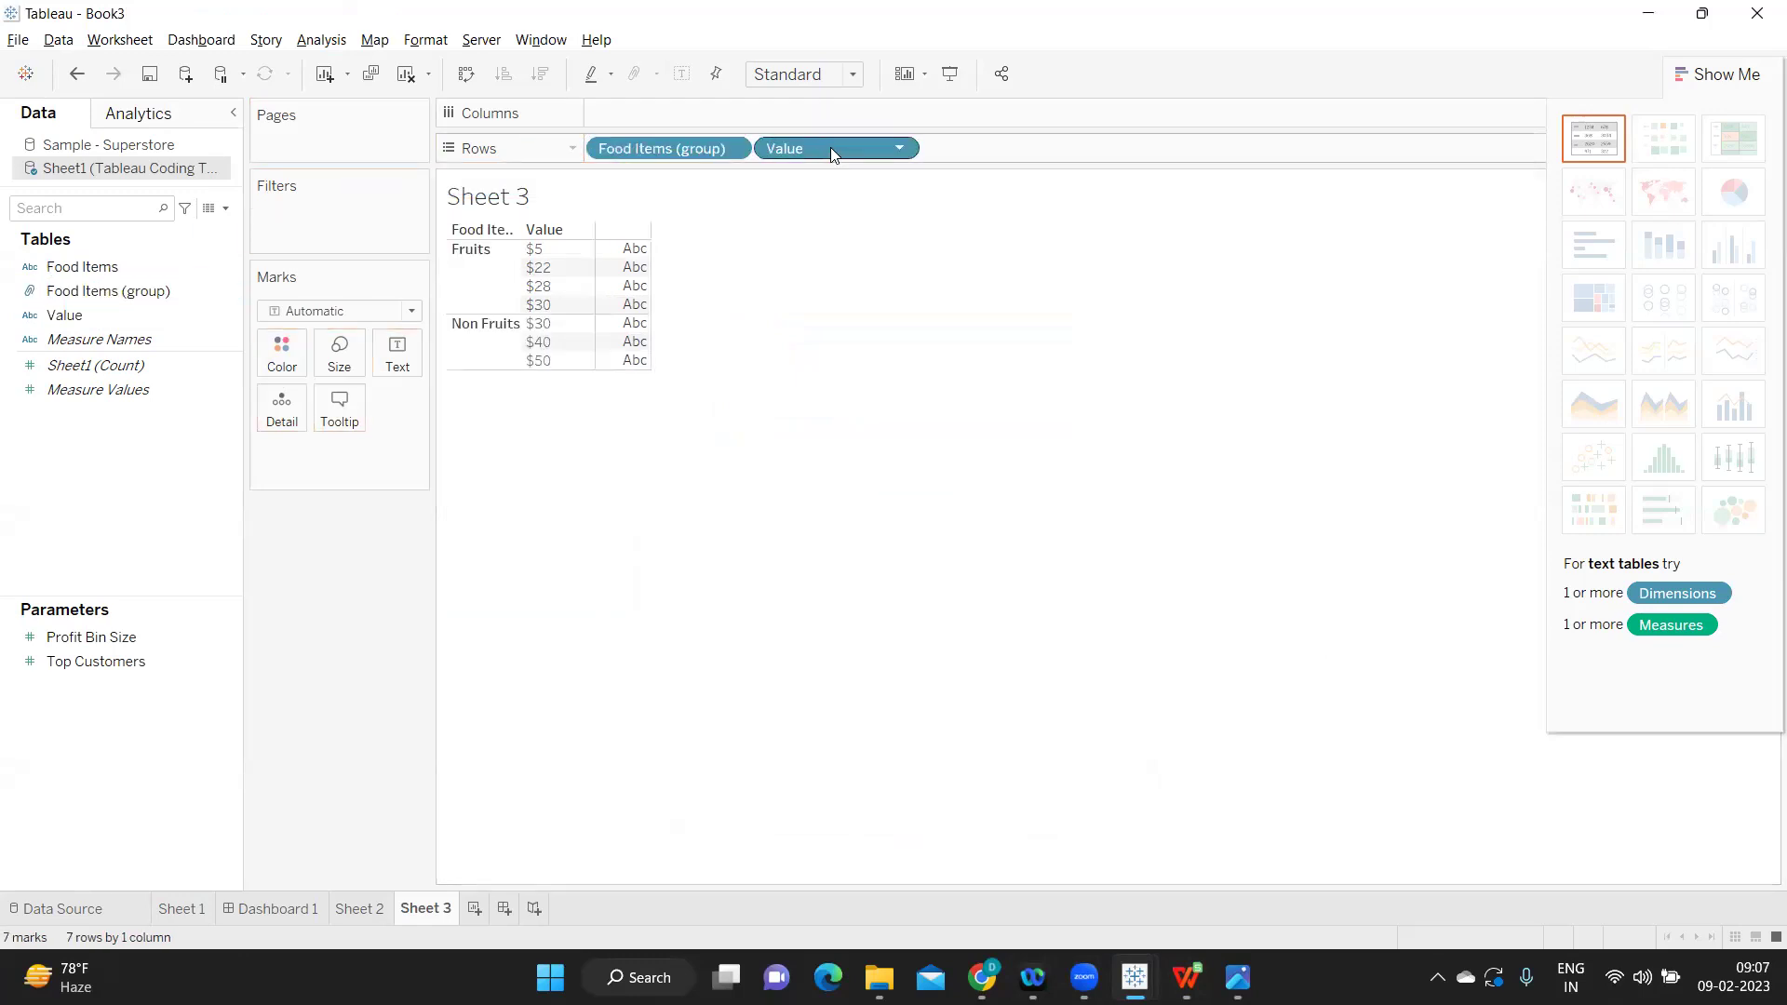
drag(830, 147, 400, 357)
Step: Change Value's data type to Number (whole) and set its Marks measure to Sum
click(406, 453)
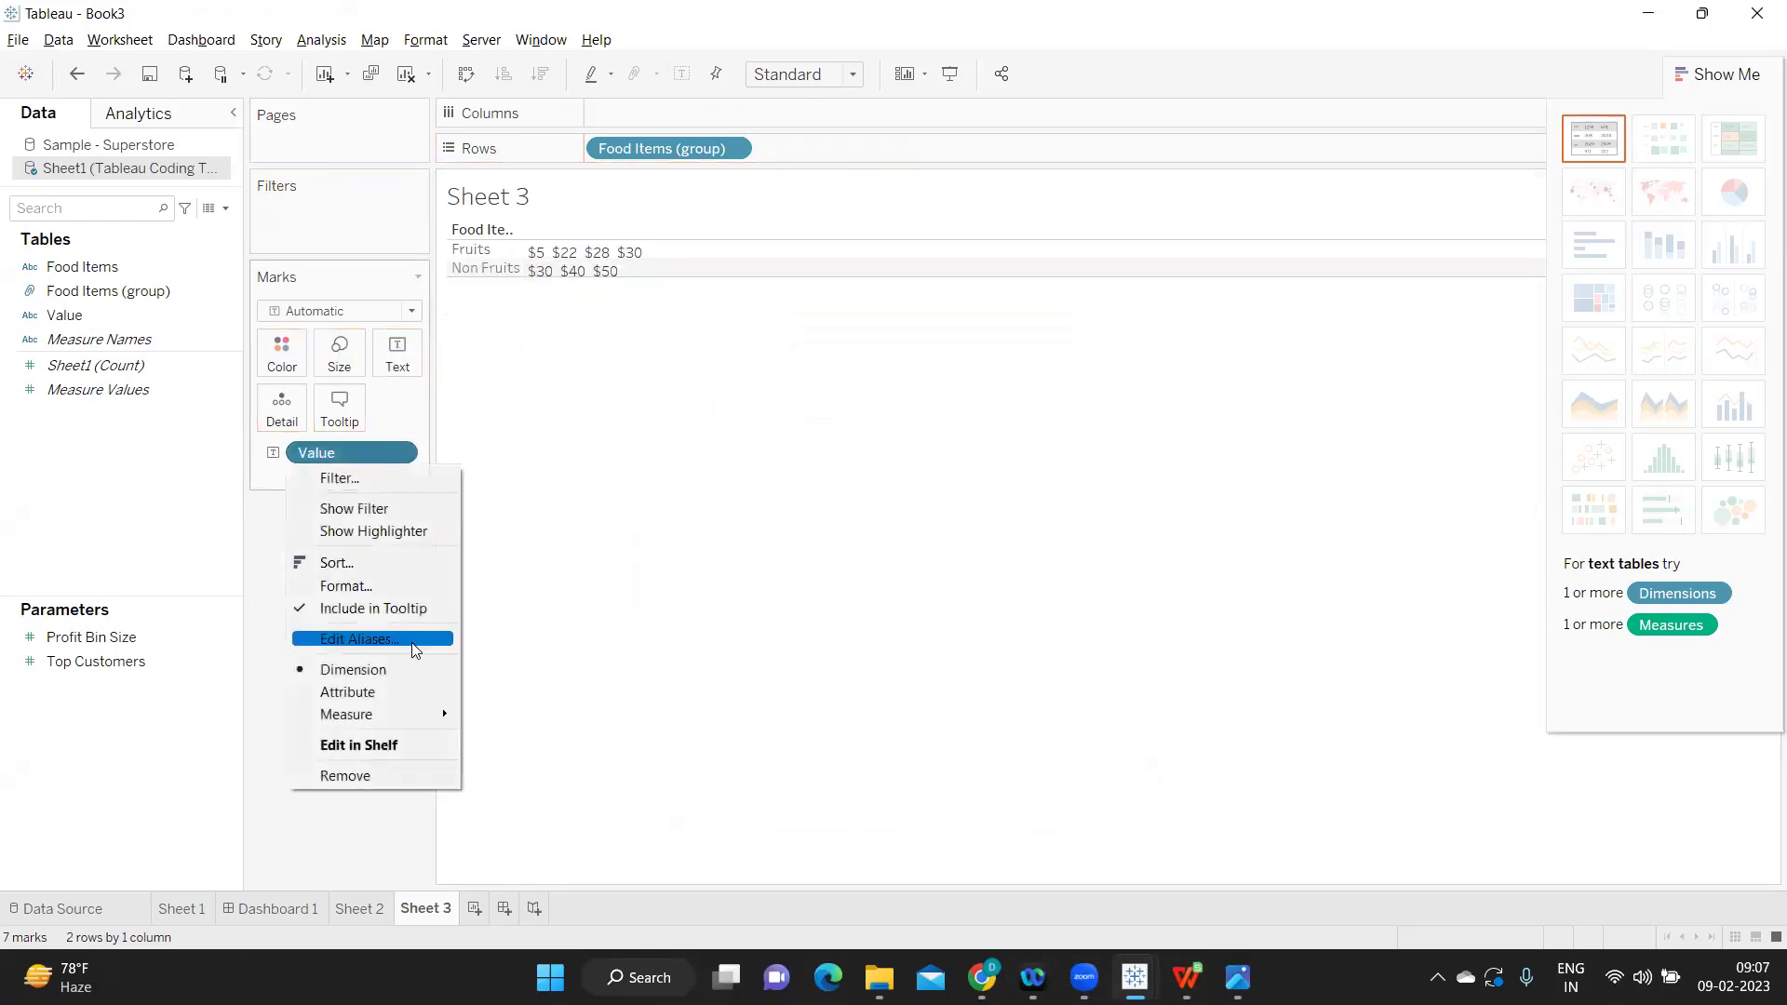
mouse_move(417, 709)
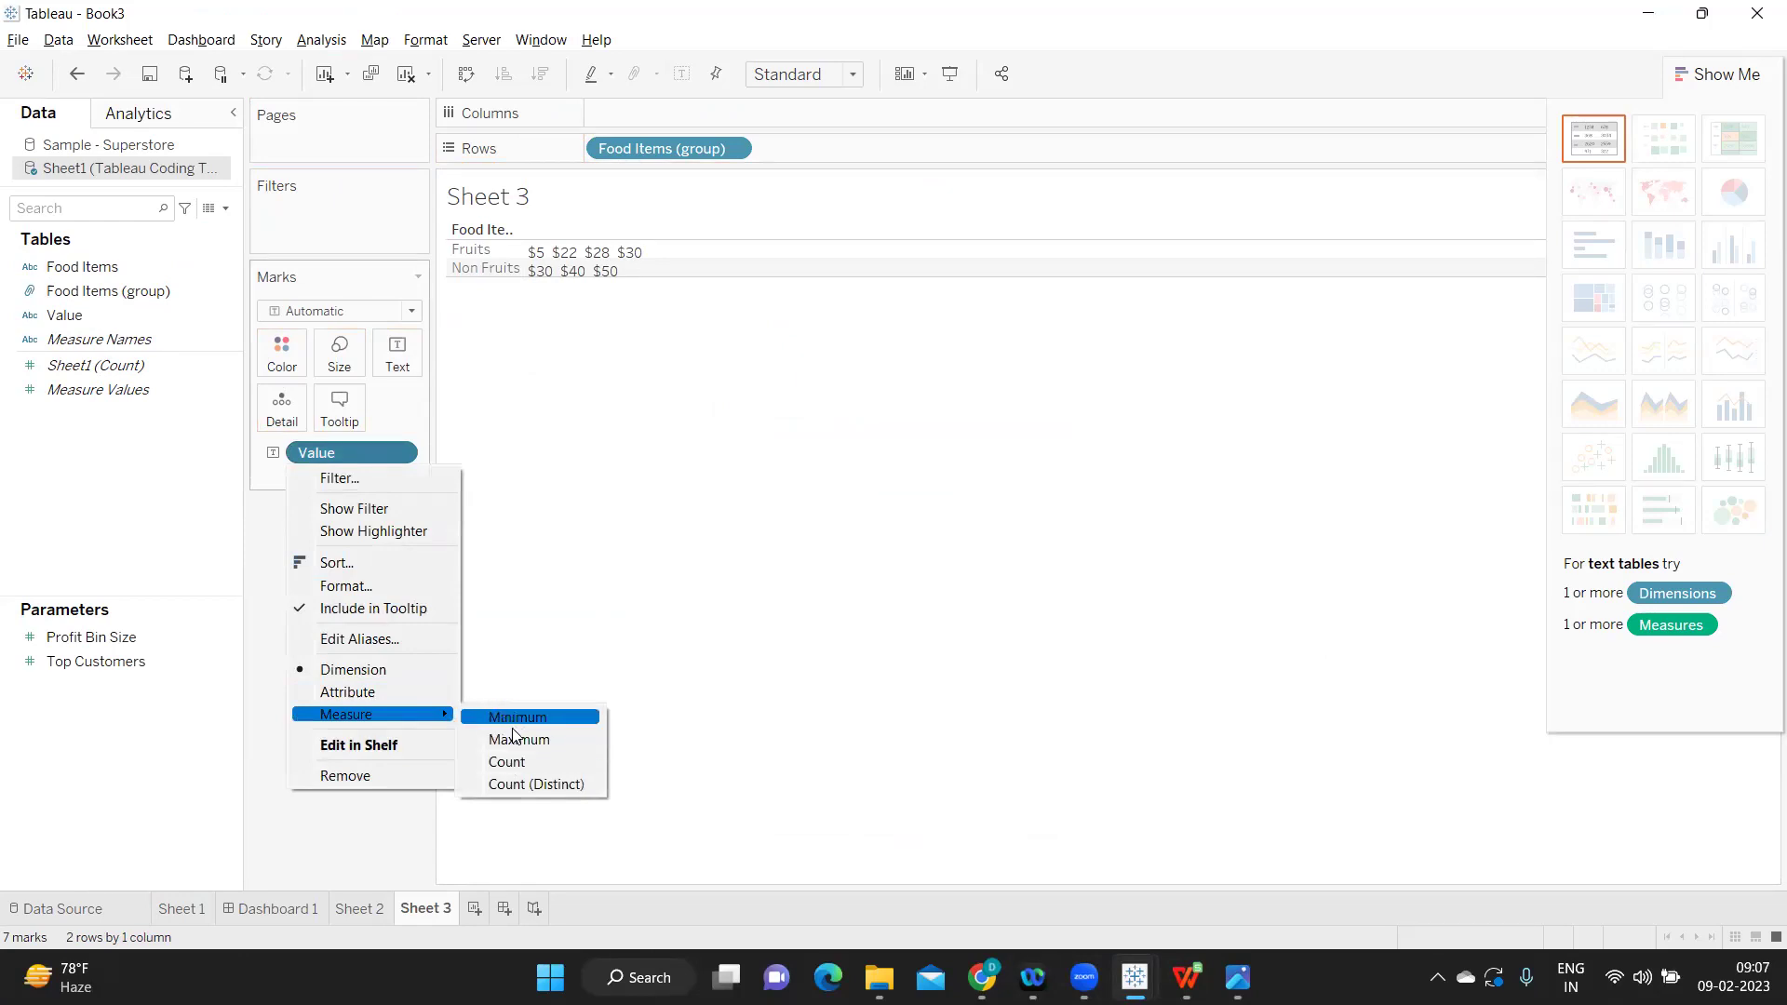
click(796, 619)
mouse_move(540, 258)
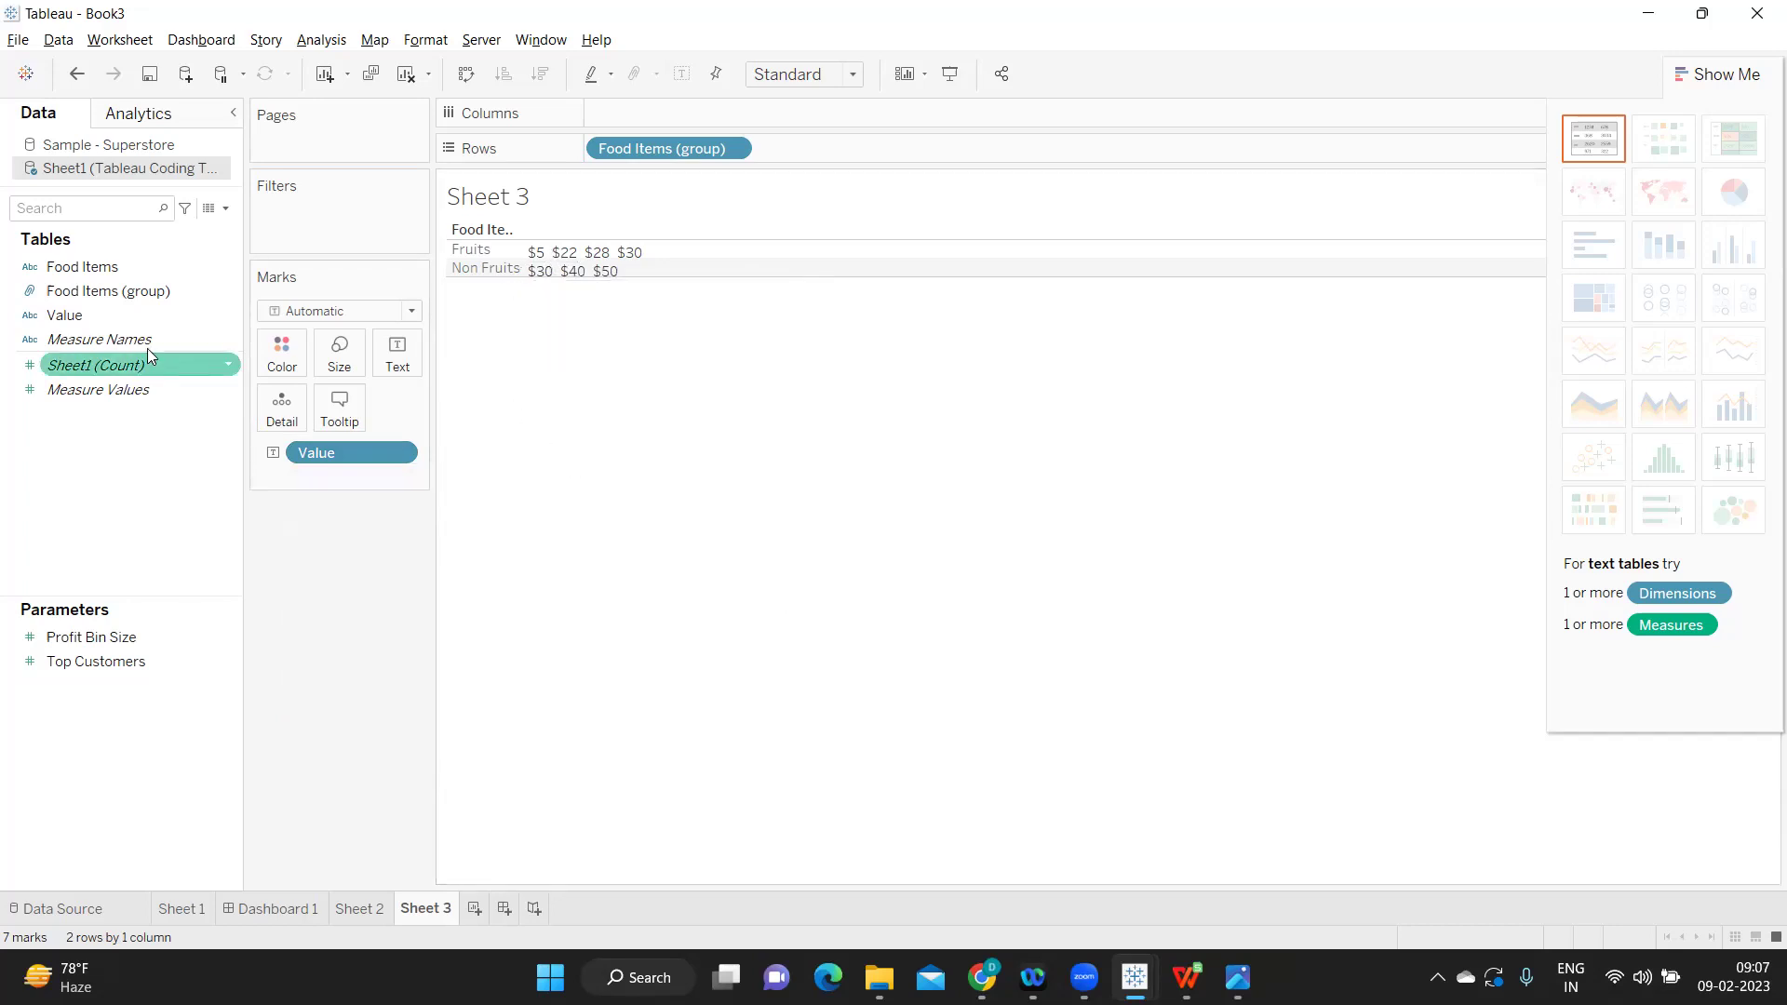
click(231, 316)
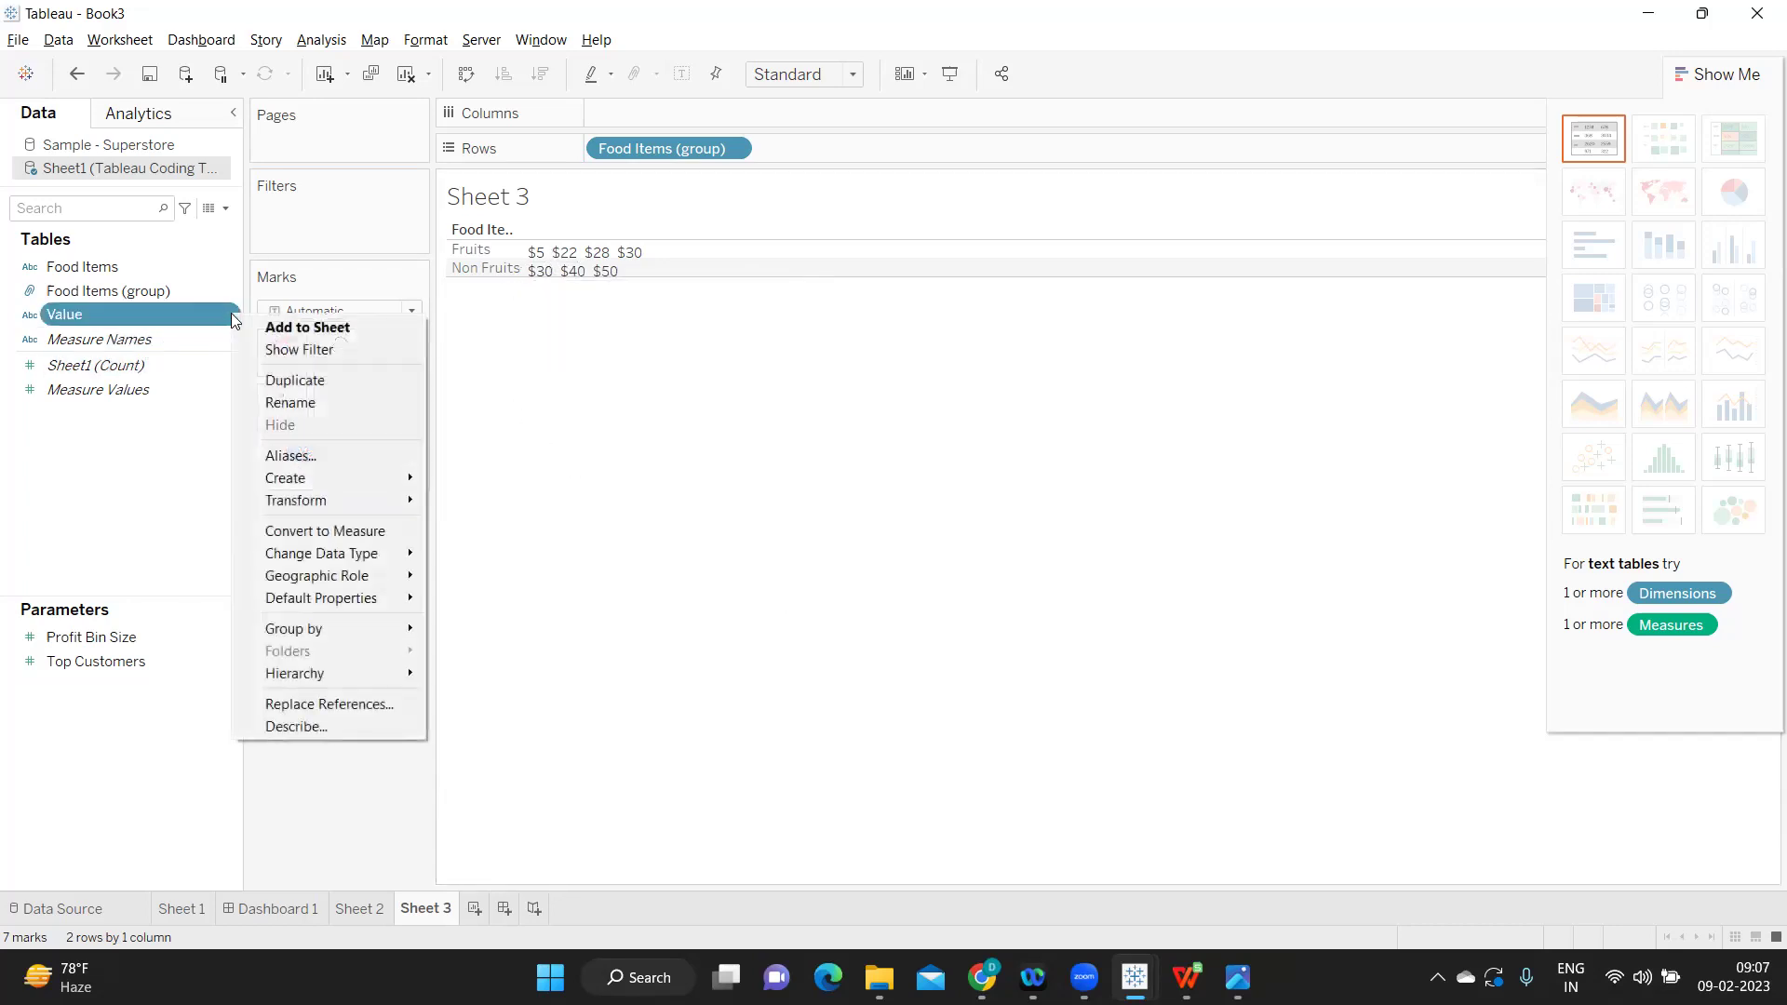
mouse_move(407, 562)
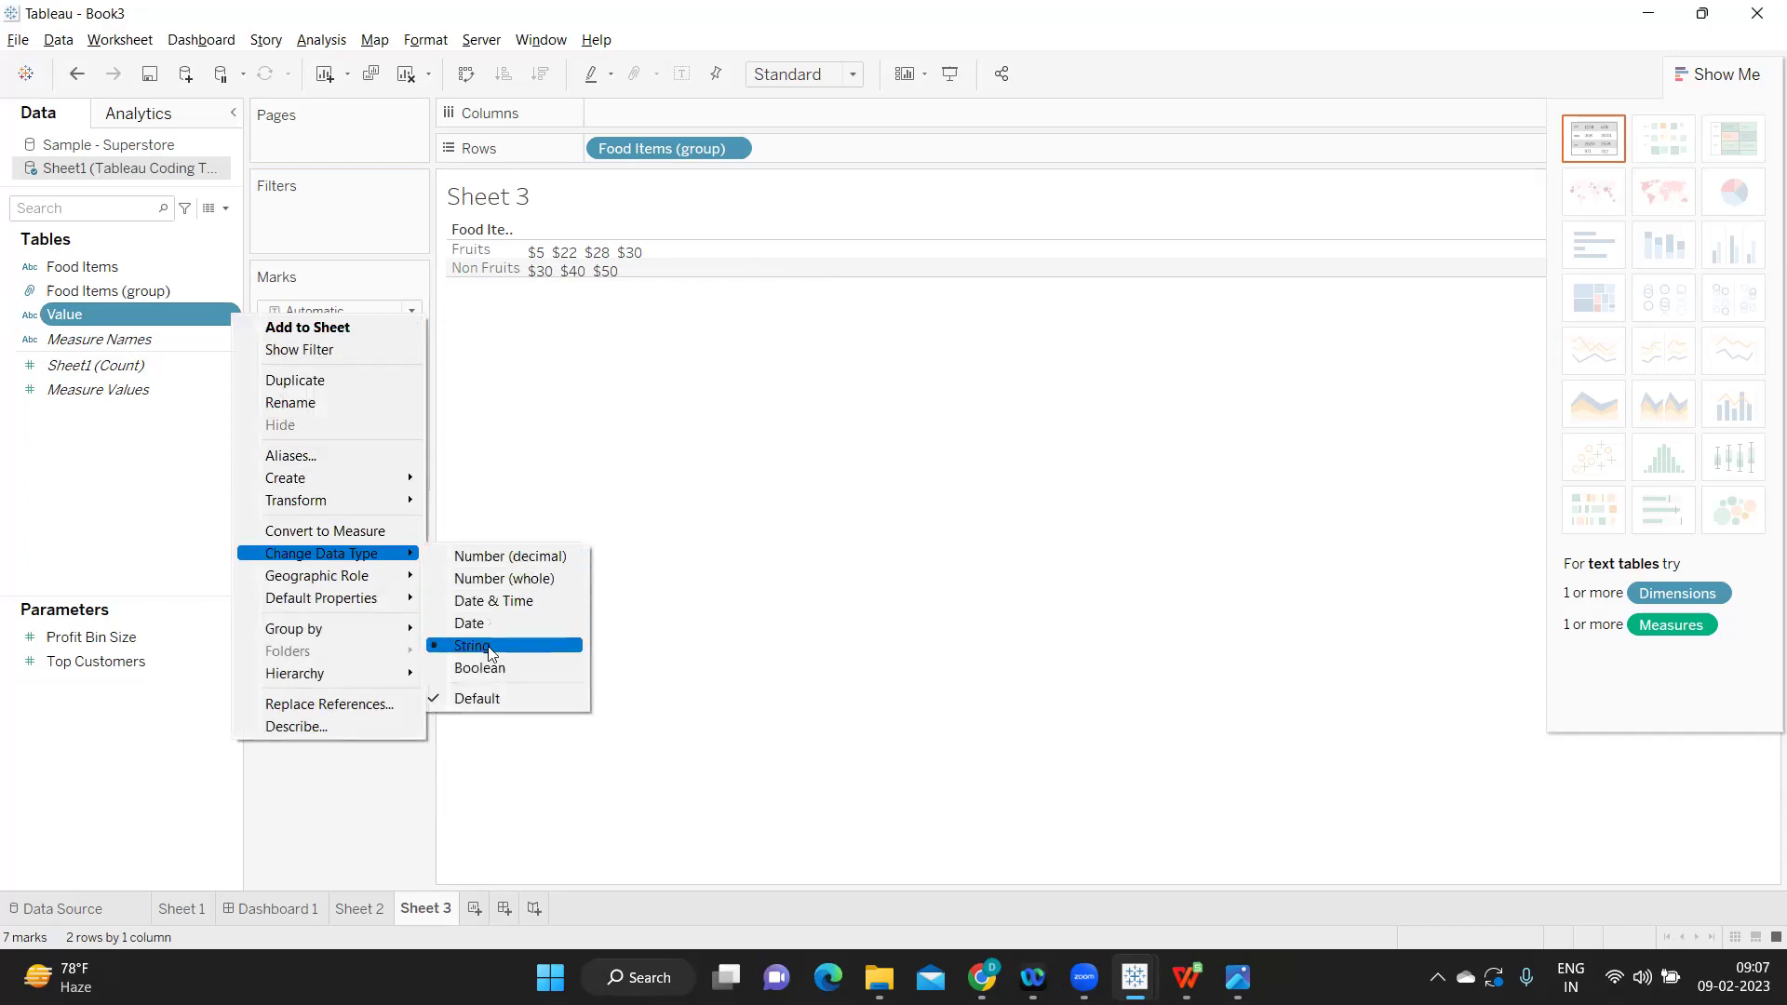
click(494, 581)
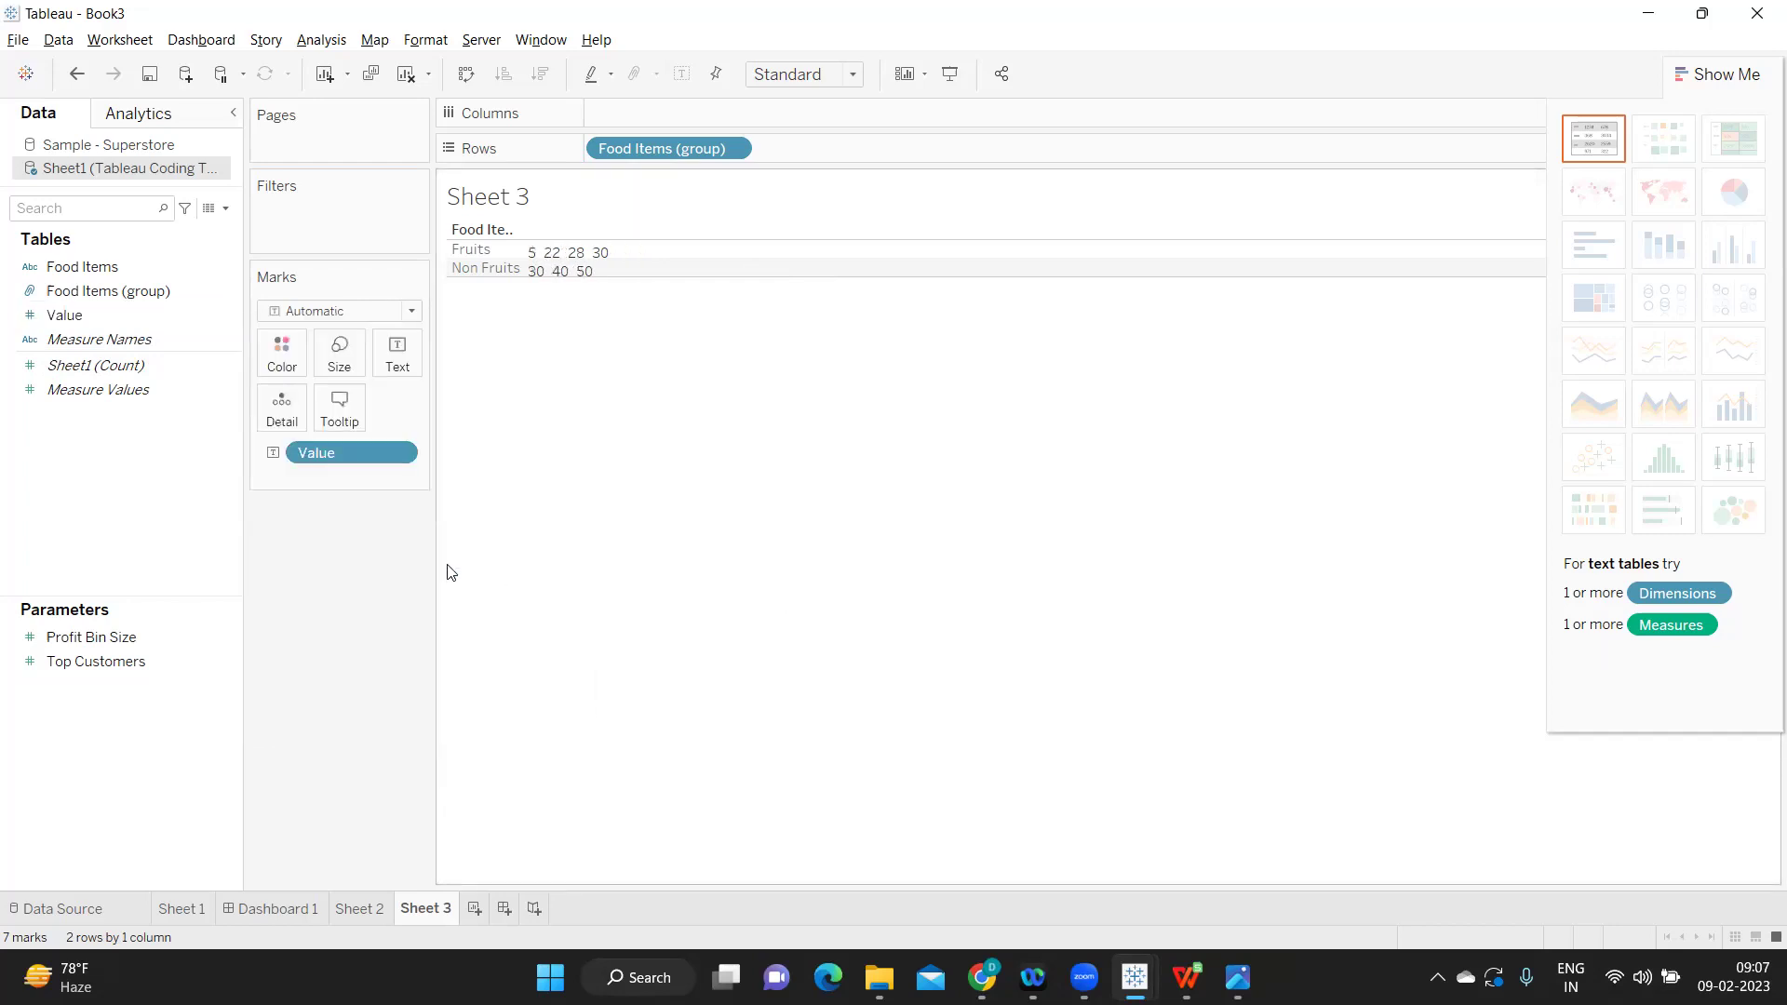
click(404, 452)
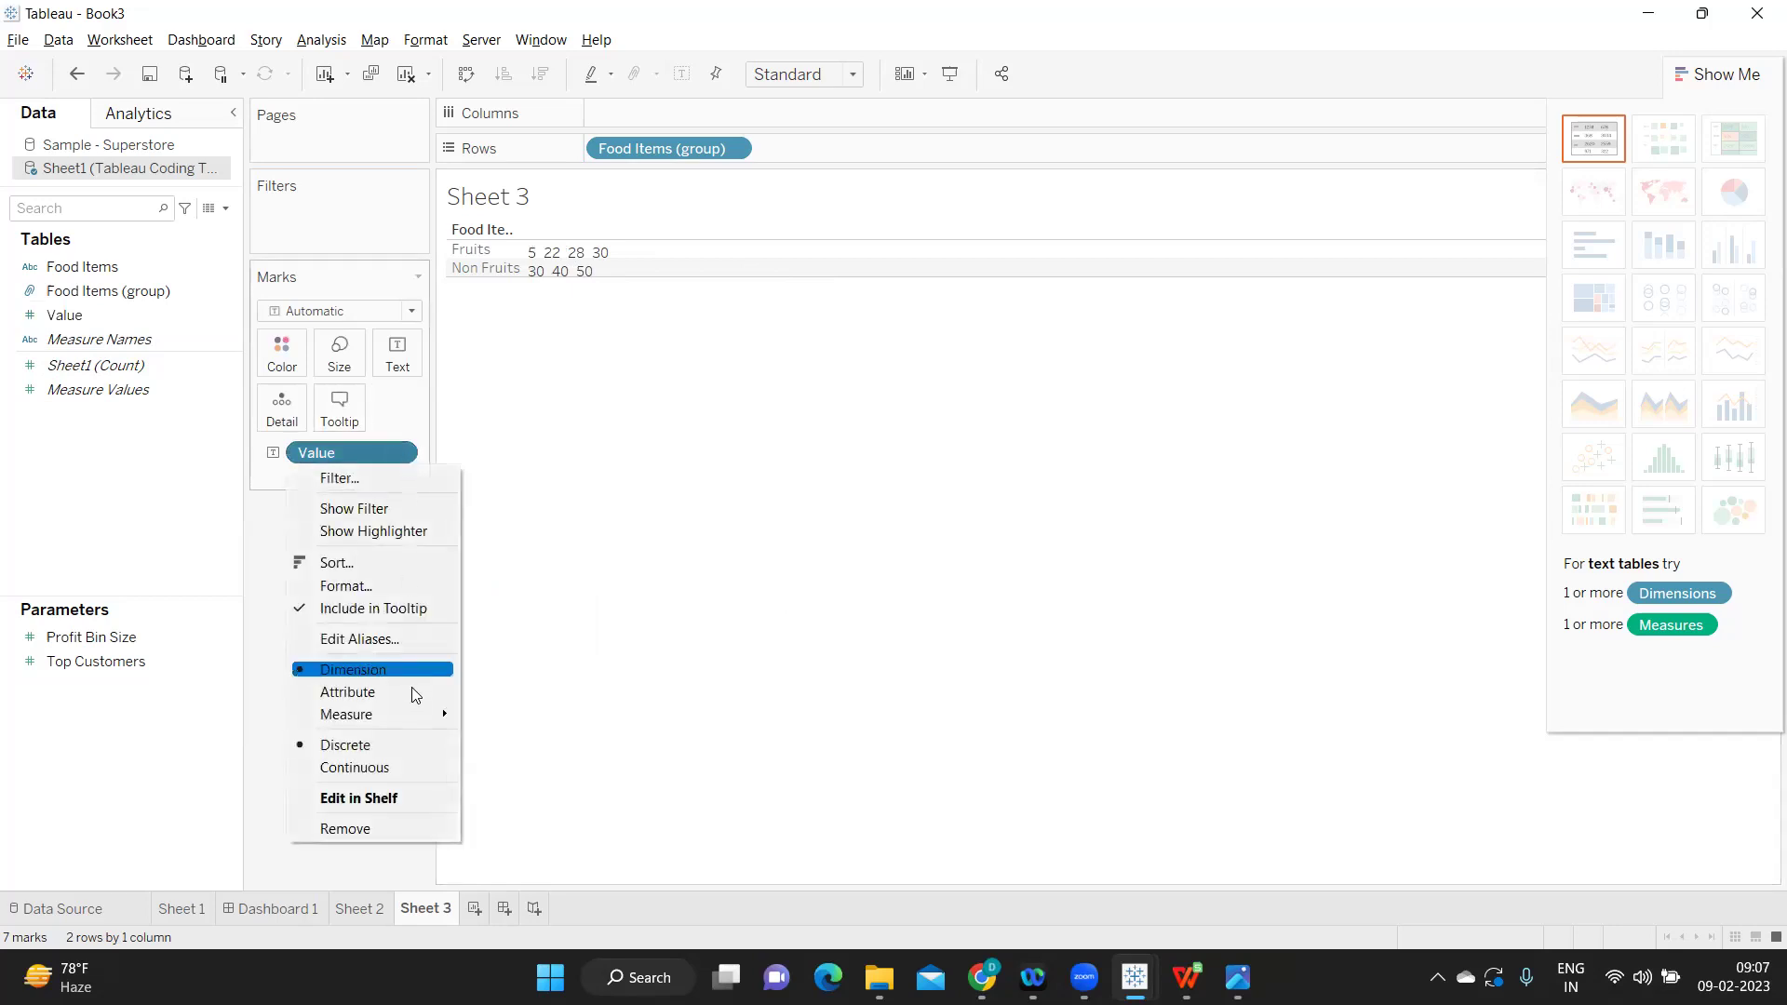
mouse_move(421, 716)
click(477, 721)
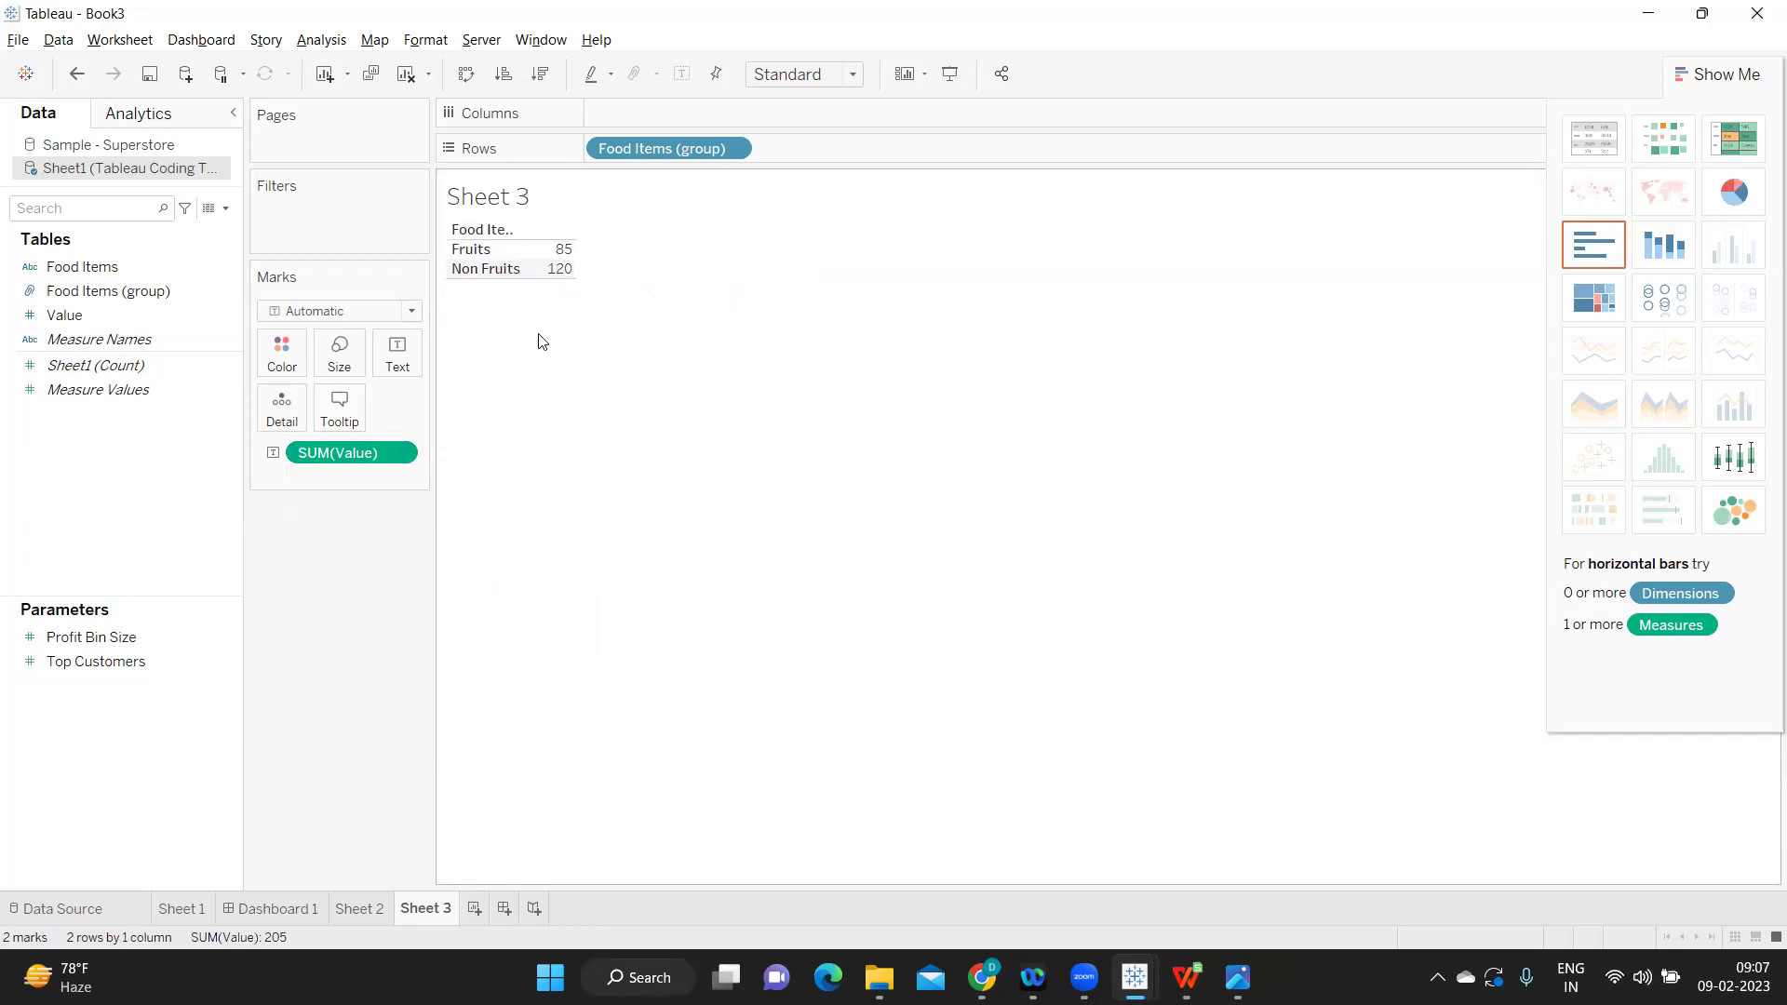
Step: Check the Food Price Value table in the spreadsheet, then return to Tableau
key(alt+Tab)
drag(235, 591, 762, 750)
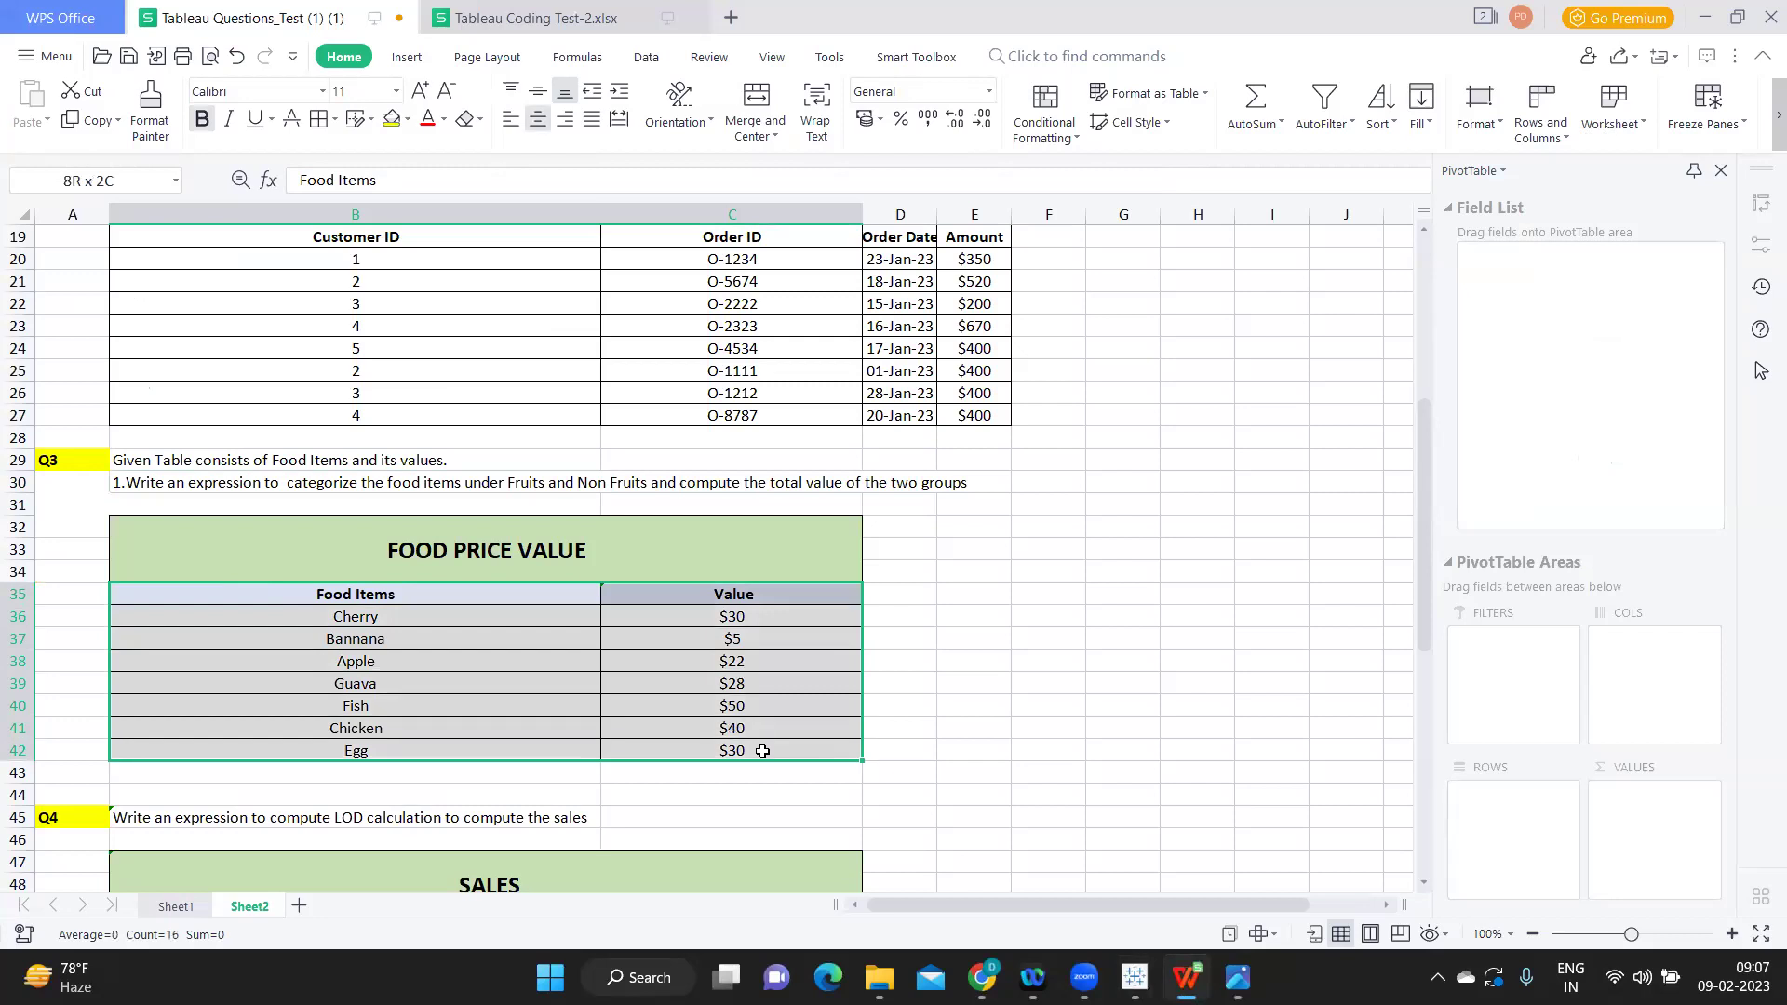
click(442, 617)
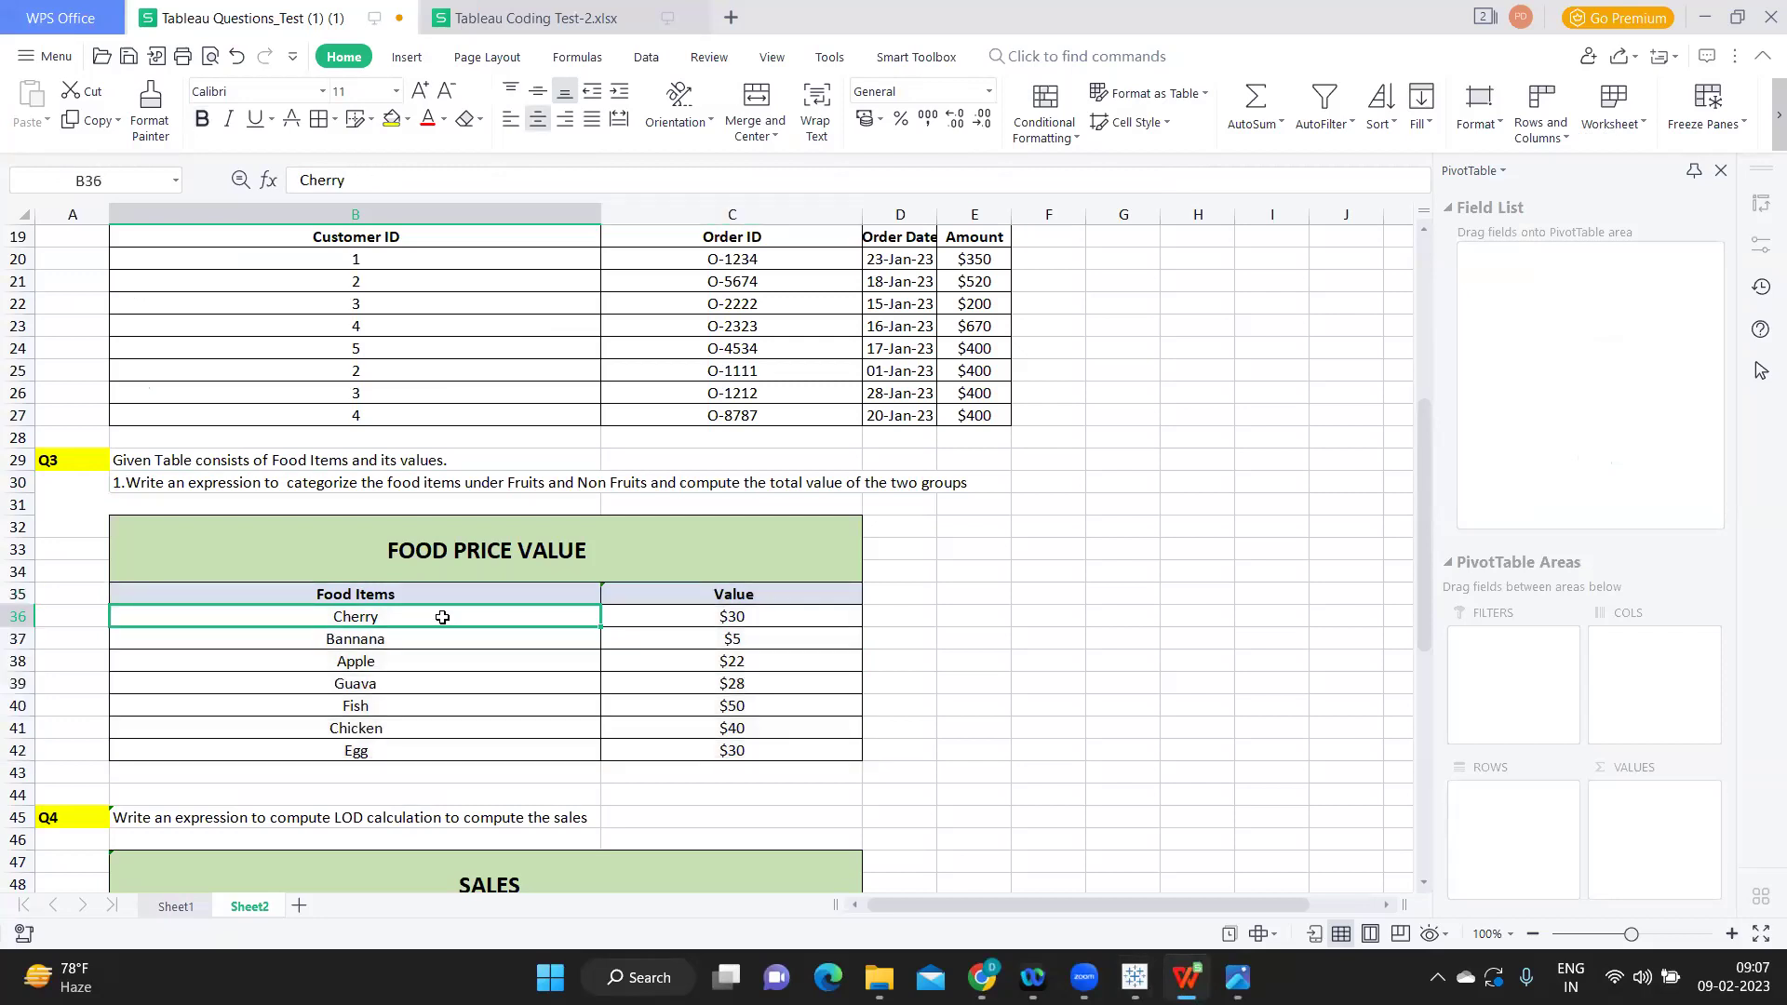
key(alt+Tab)
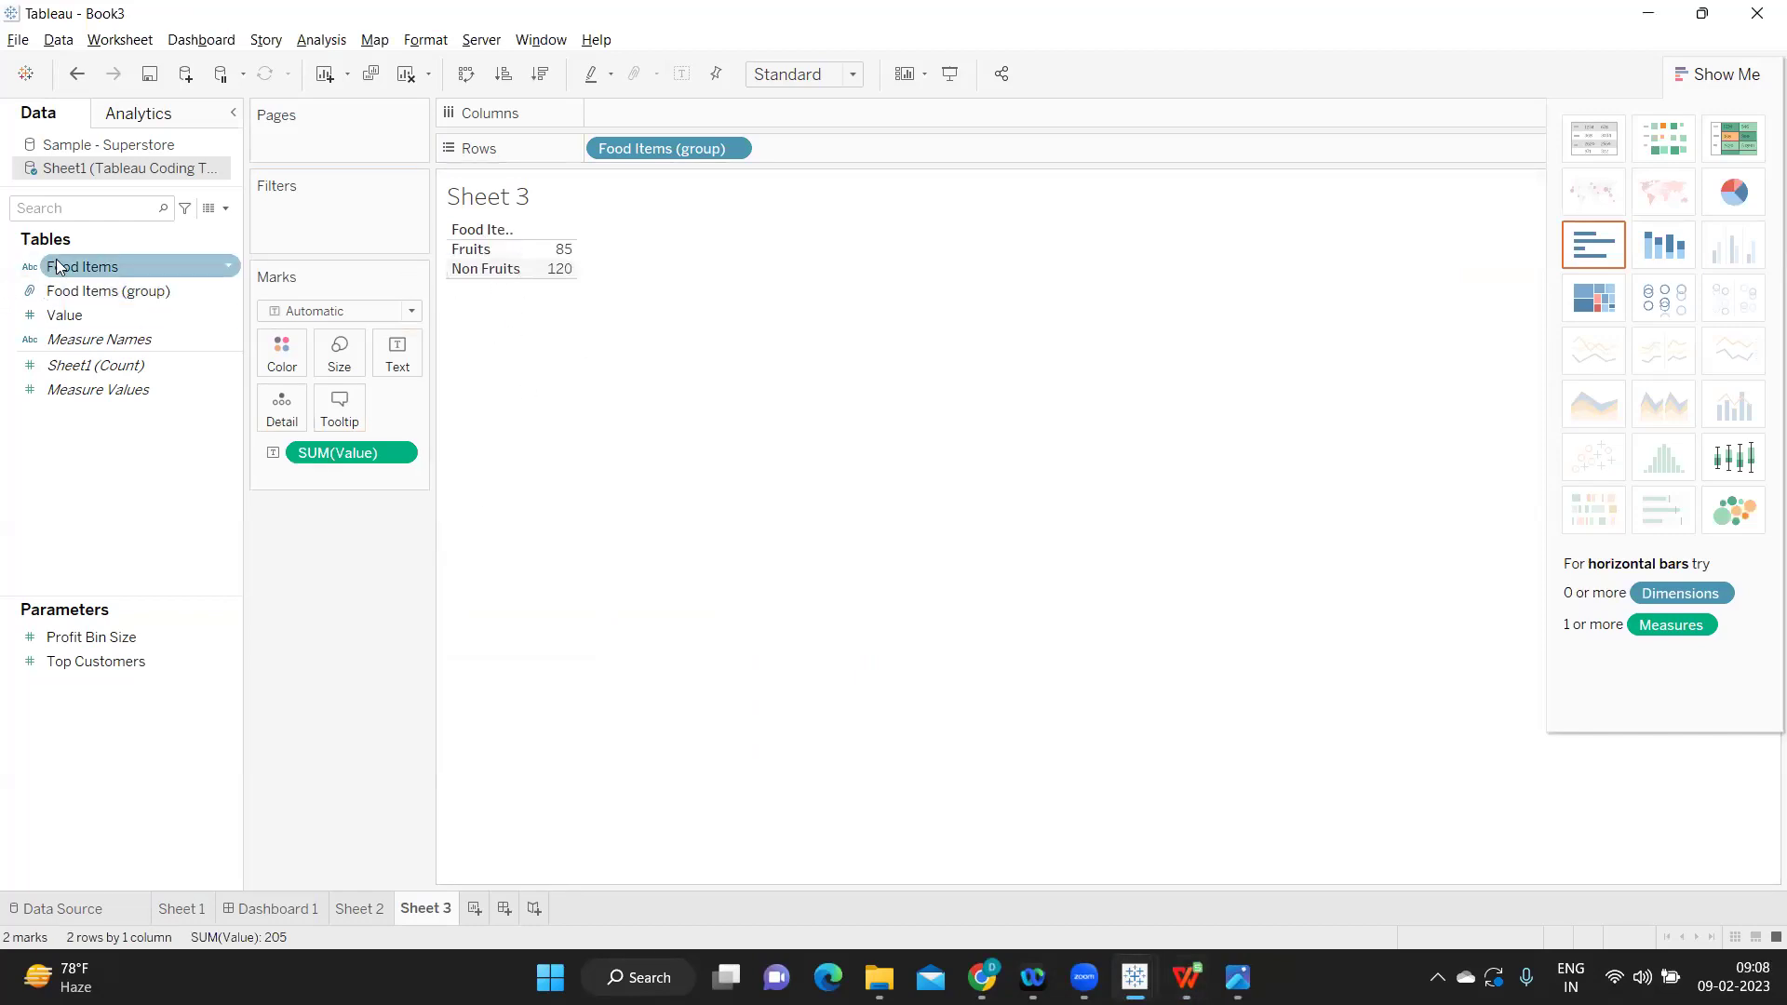
Step: Create calculated field 'Fruits or Non Fruits' starting CASE [Food Items] WHEN, and add Food Items to Rows
click(226, 209)
click(205, 228)
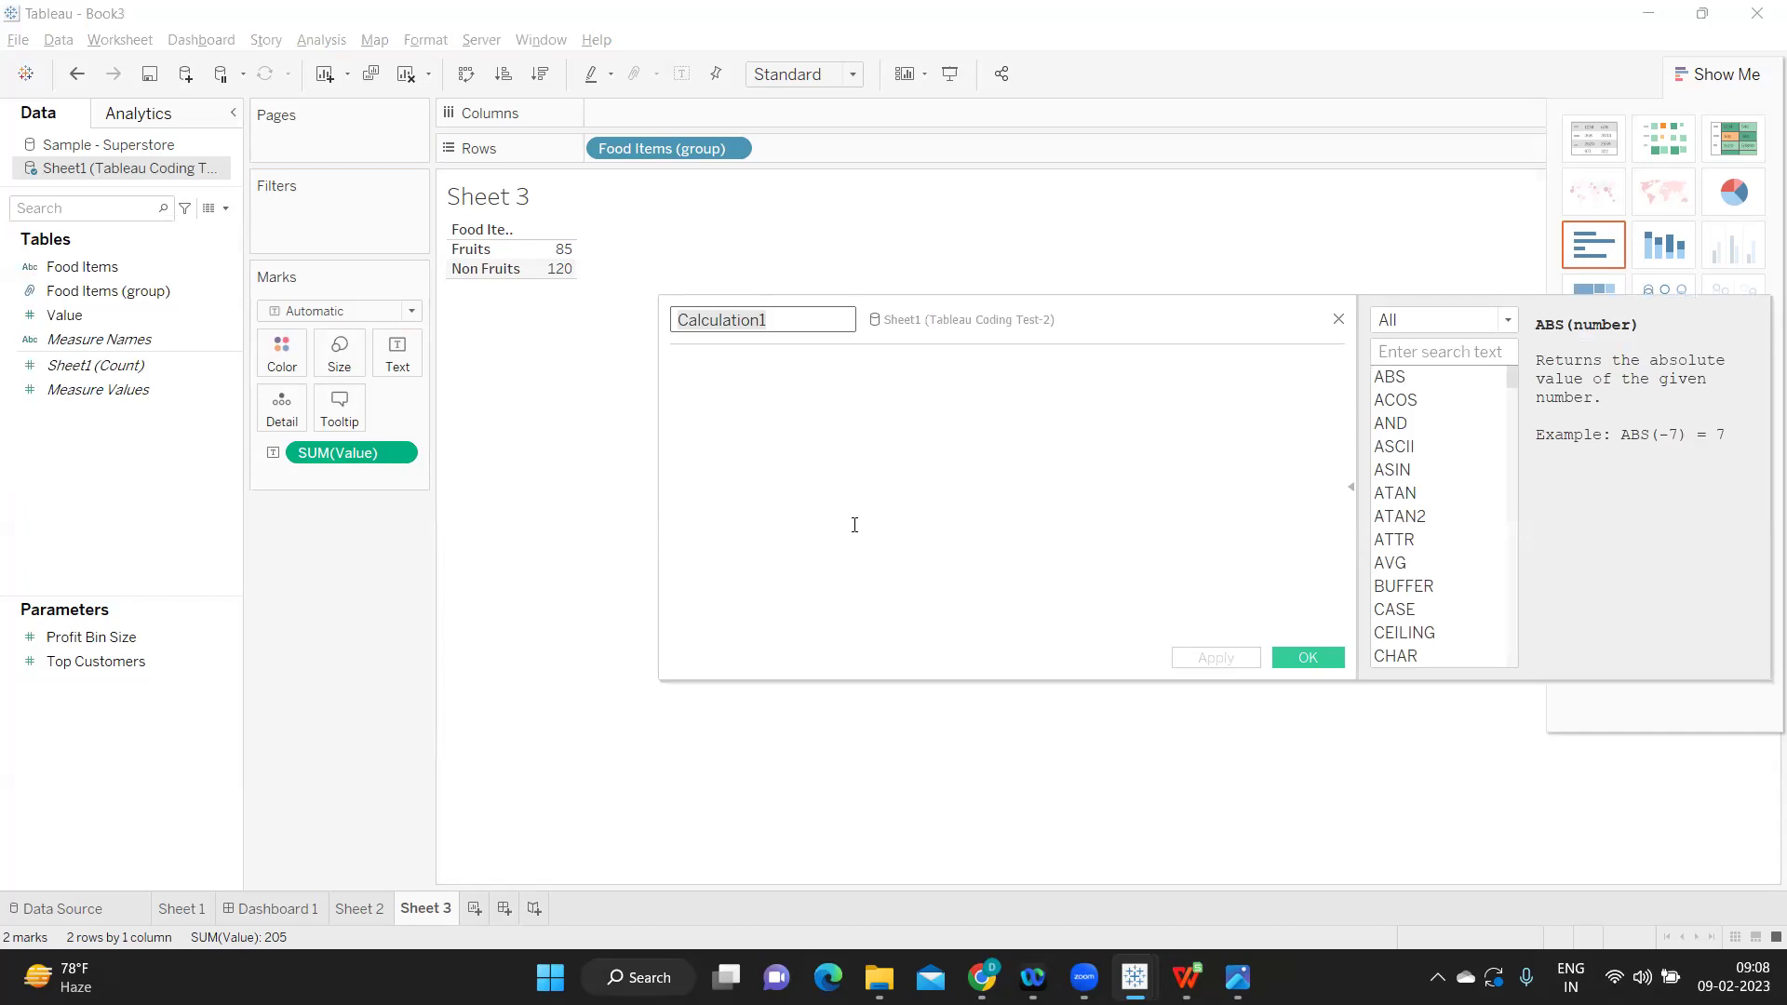
text(Fruits)
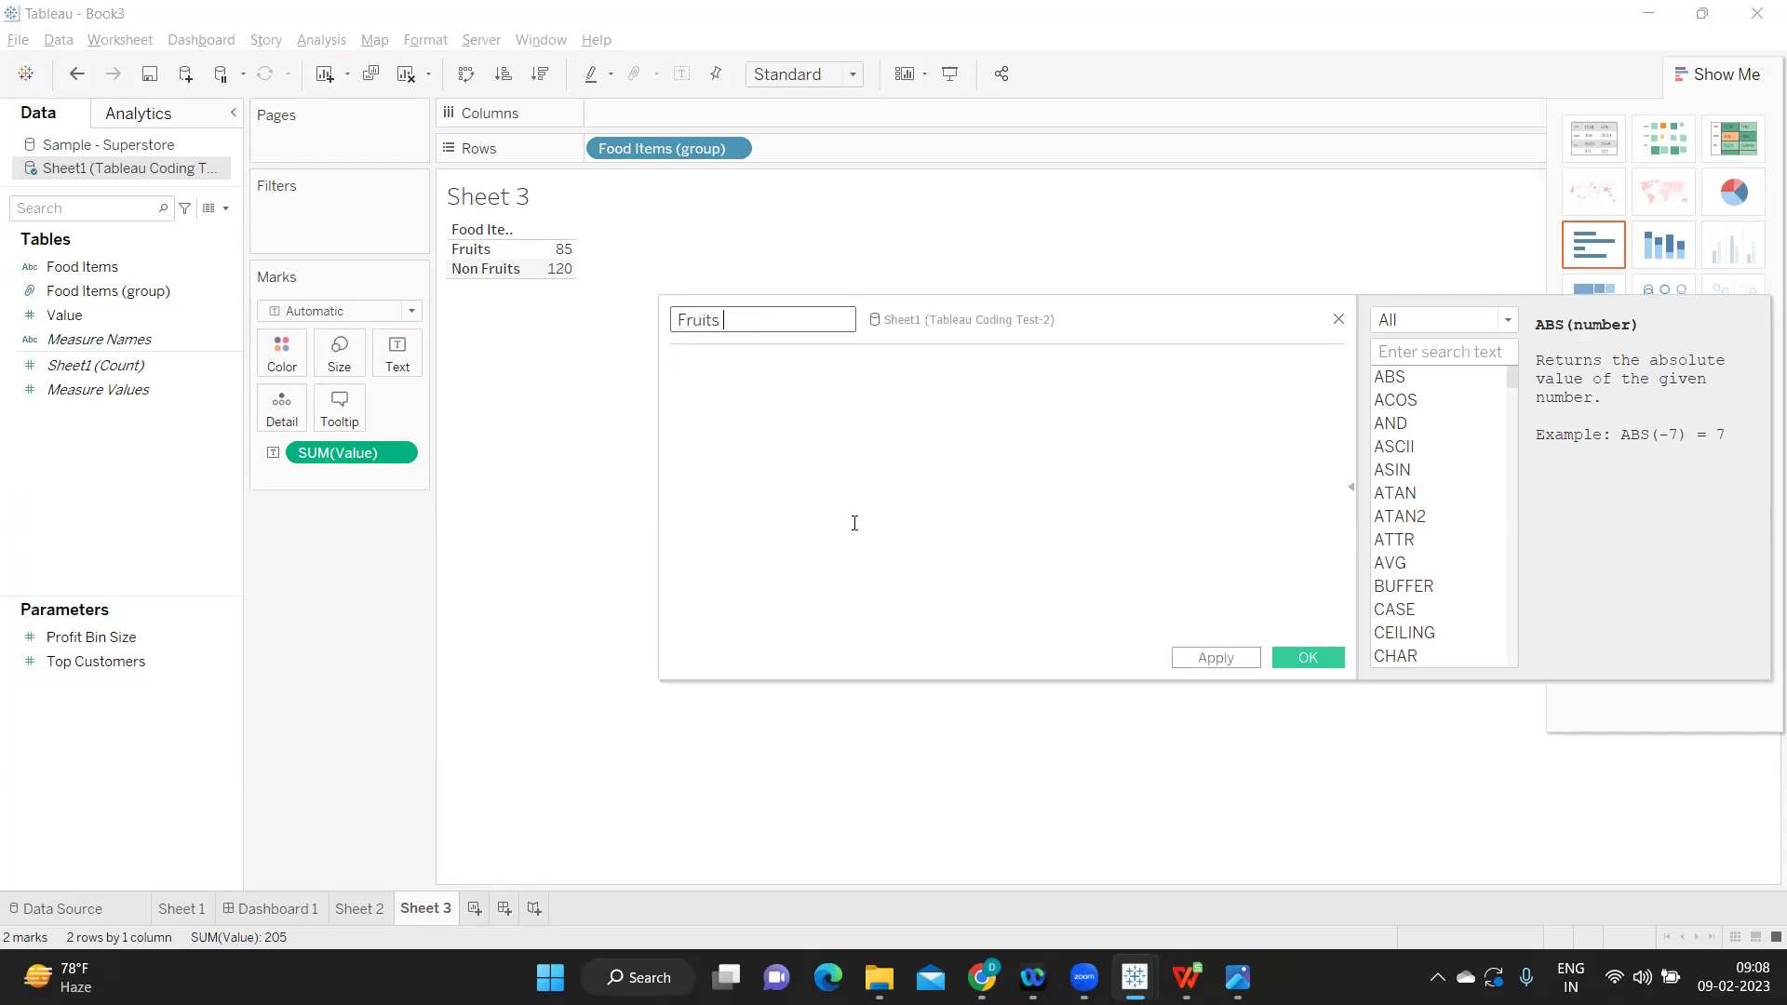
text( or Non Fruits)
click(862, 545)
text(CASE )
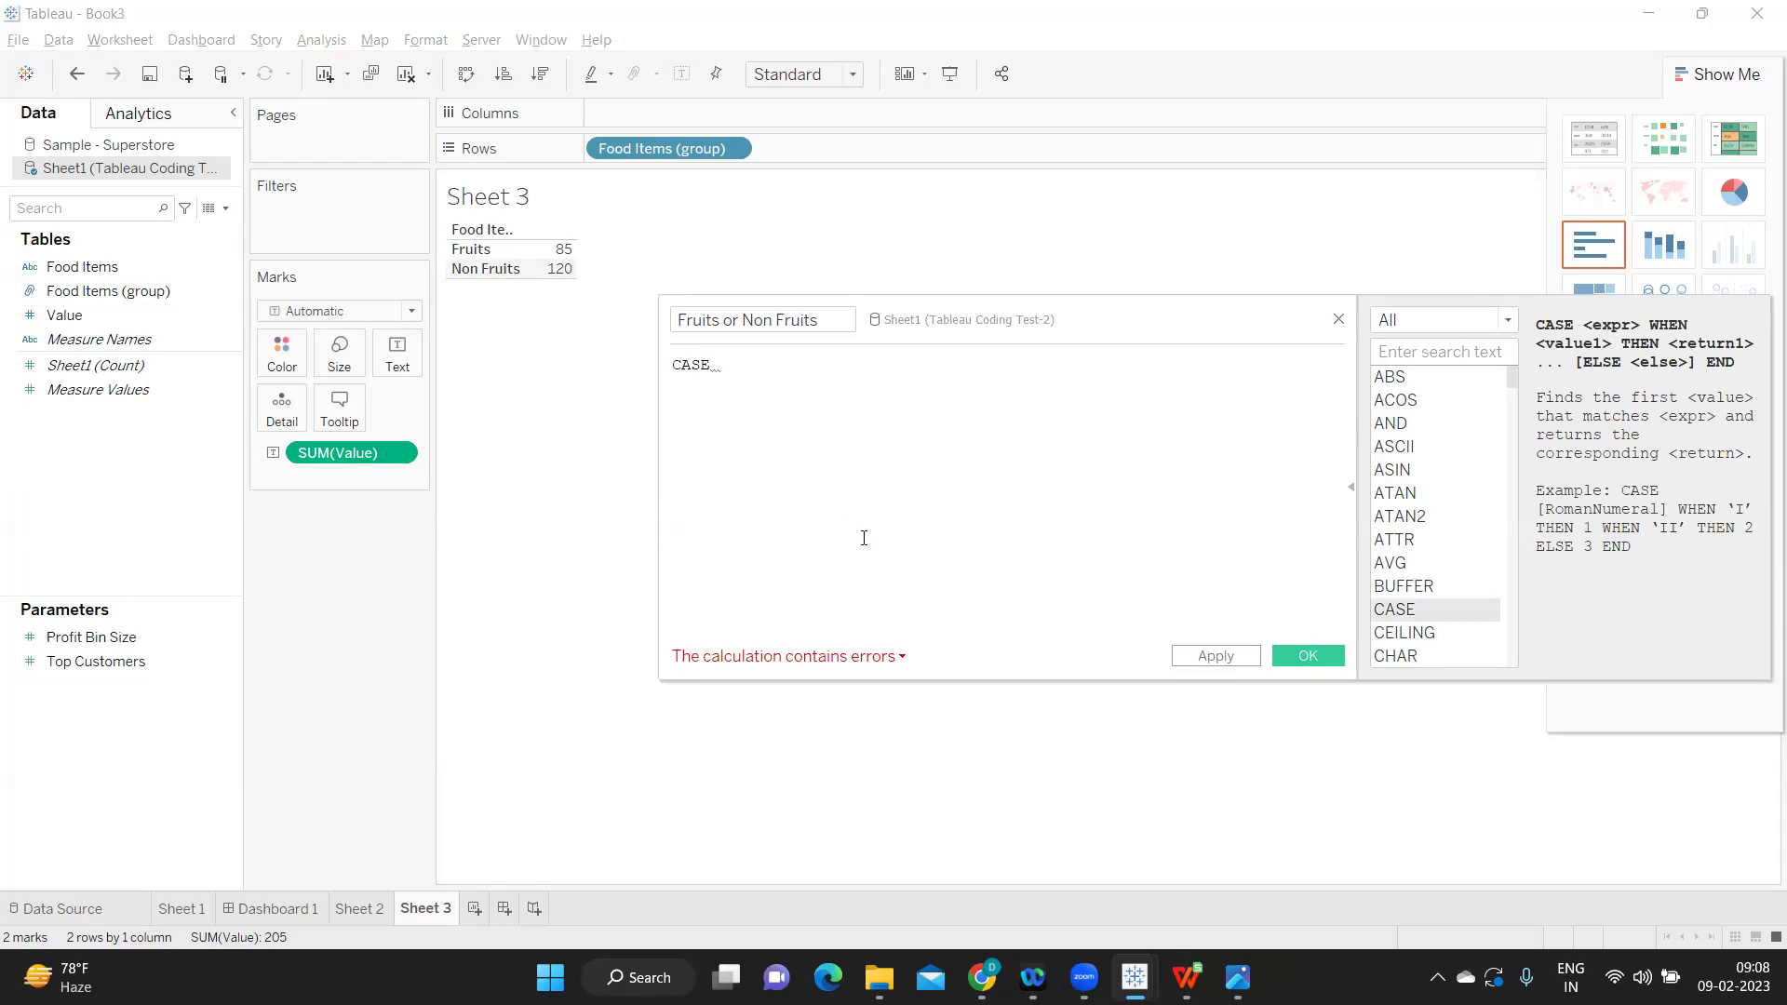
text([Foo)
key(Return)
key(Return)
text(WHEN)
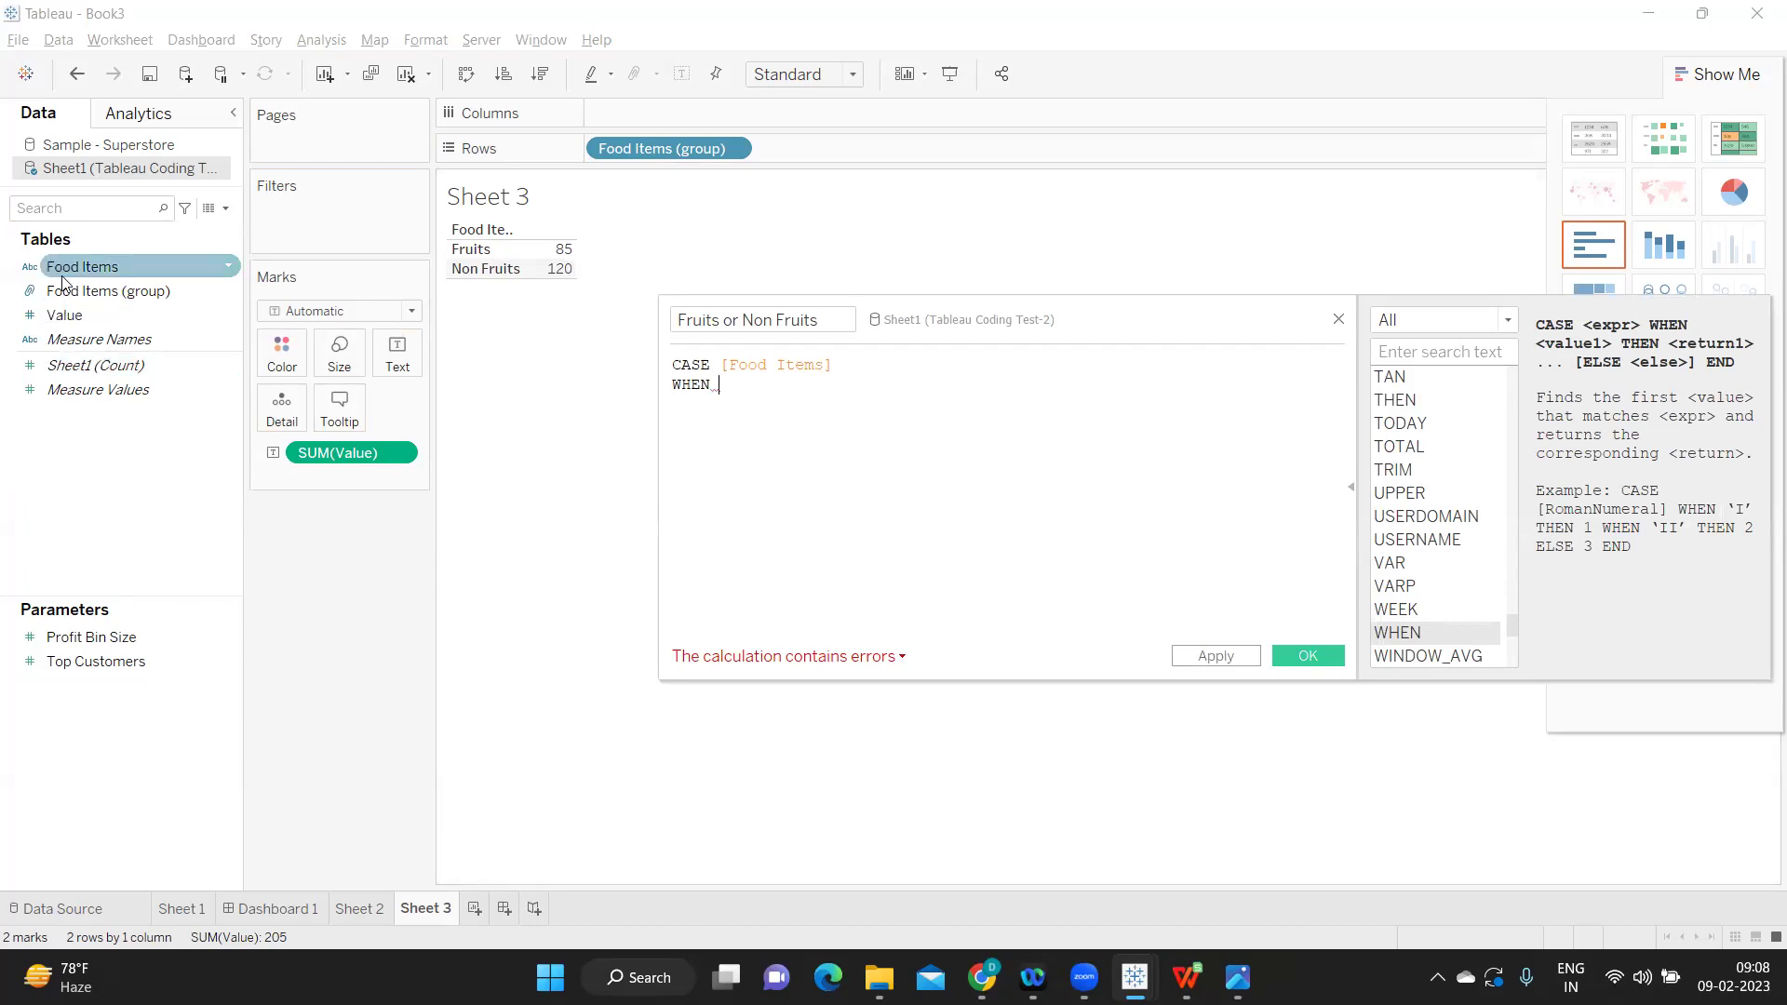
drag(64, 282, 592, 154)
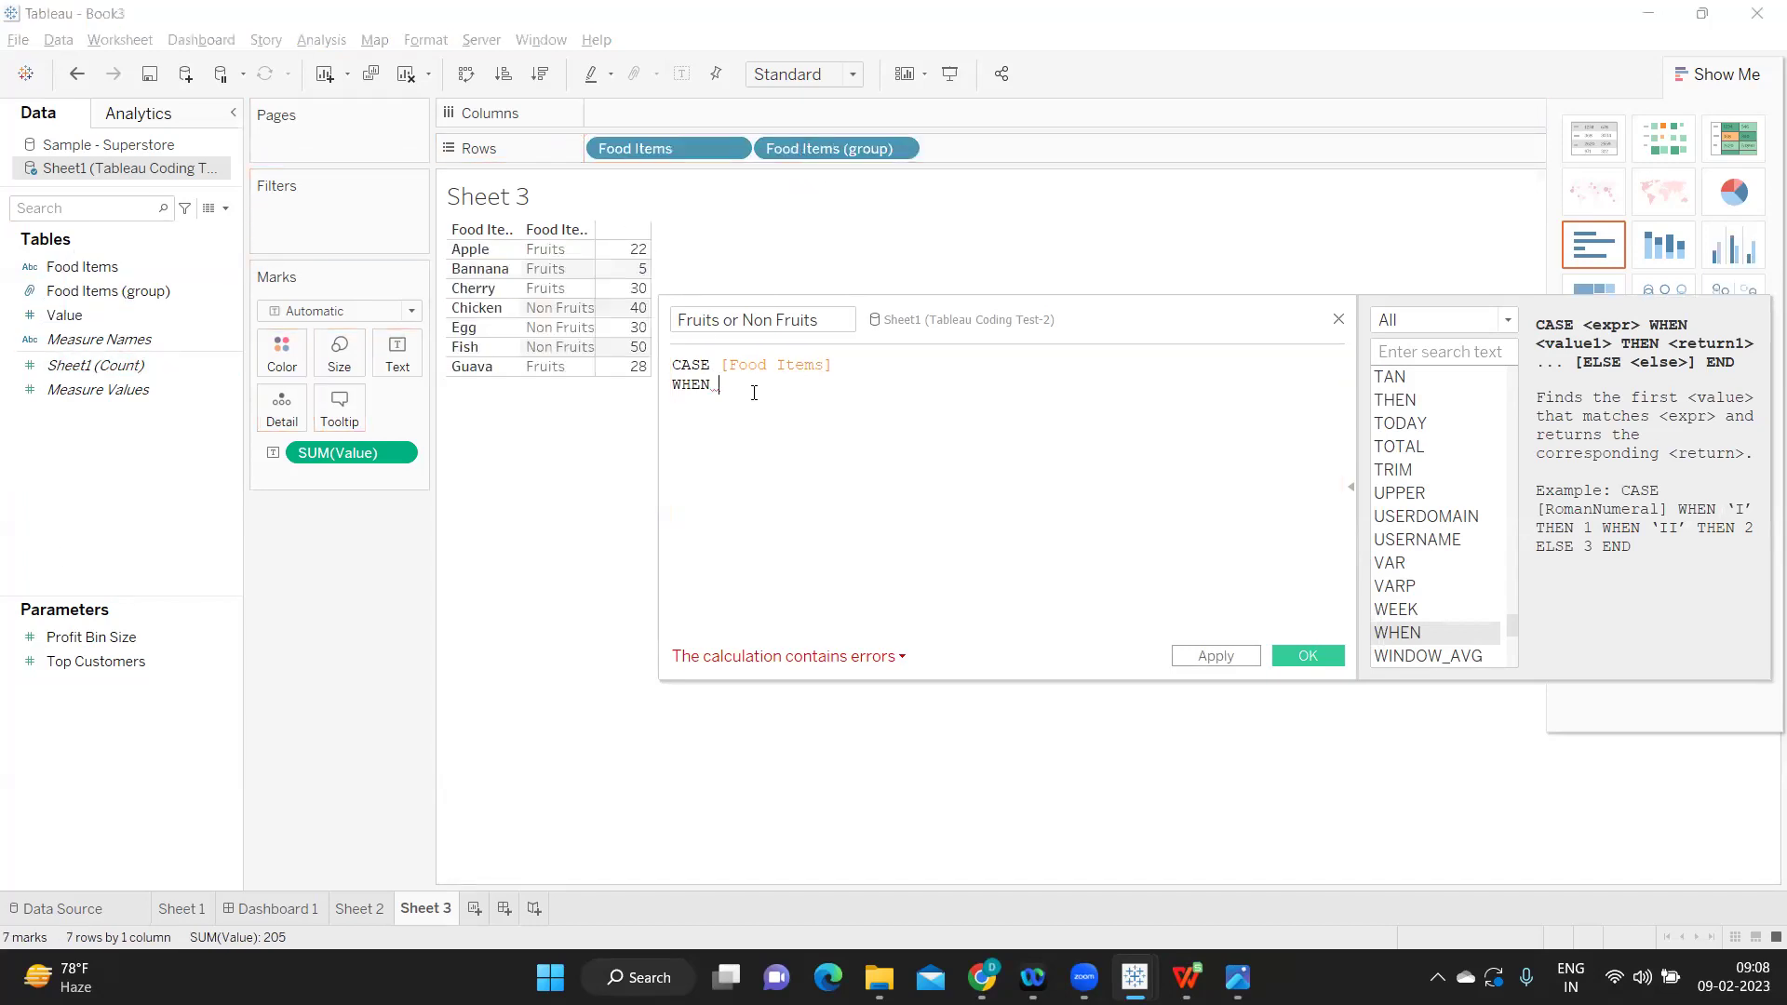
Step: Write the clause "Apple" THEN "Fruit" and paste three copies of the WHEN line
text(")
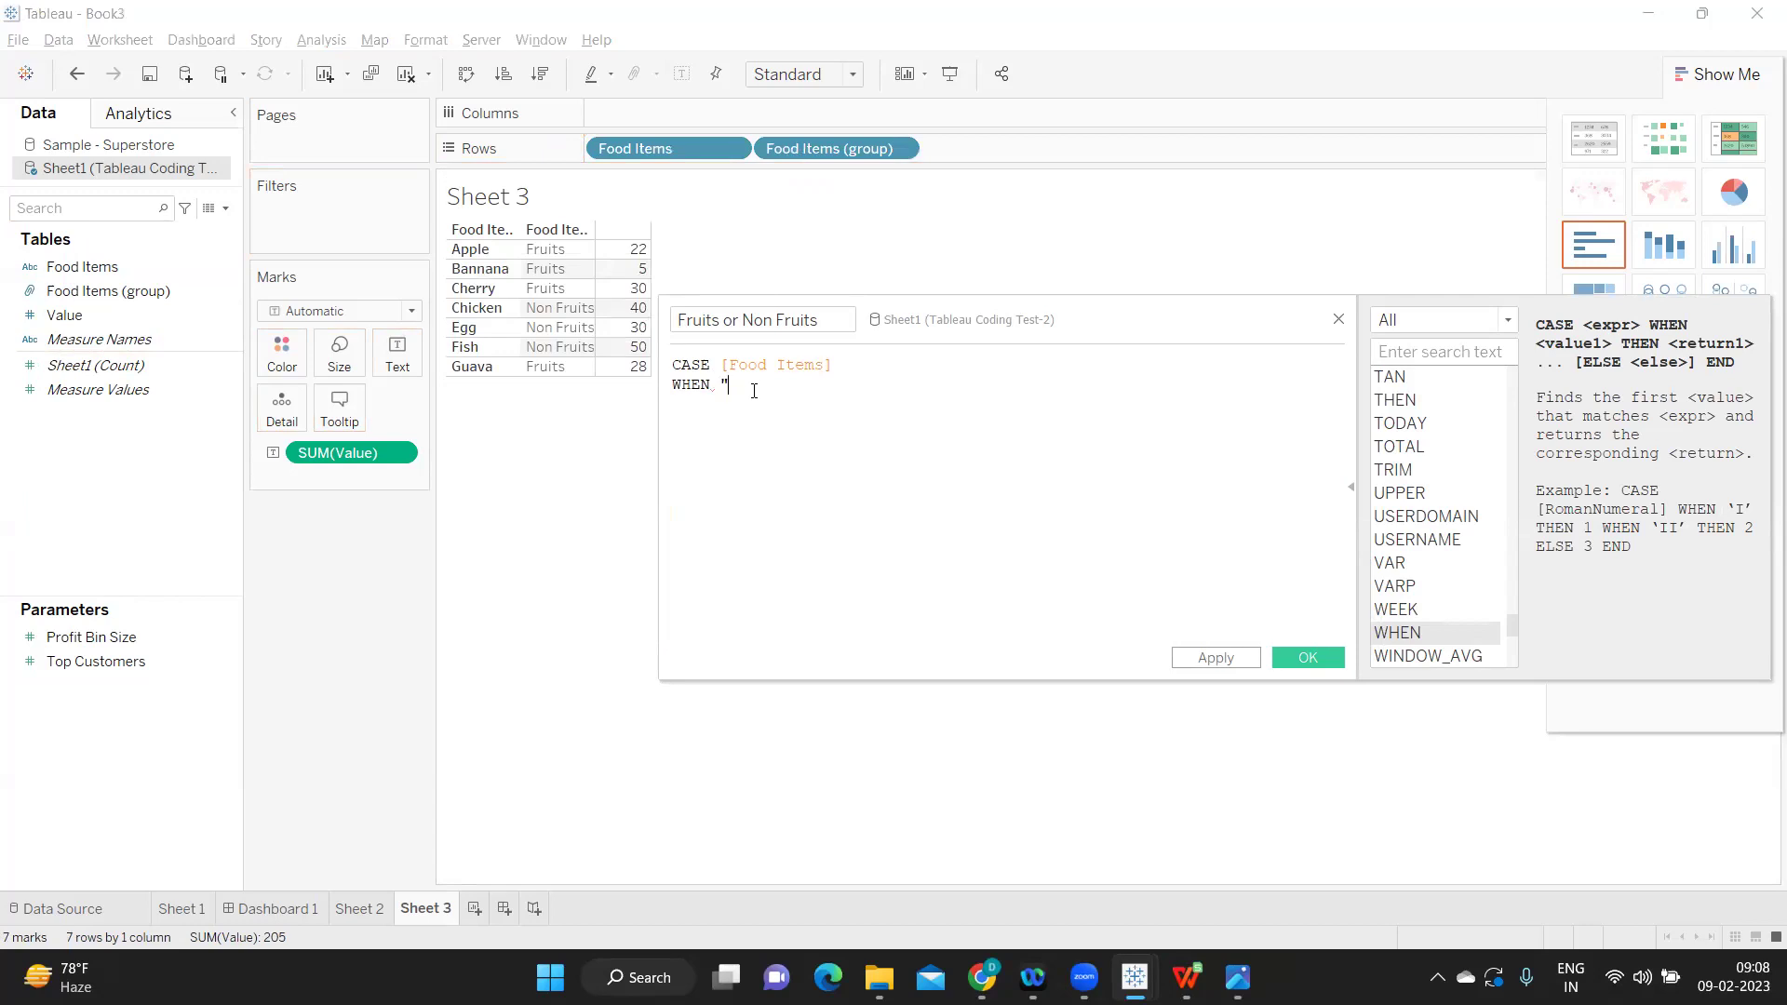
text(Apple")
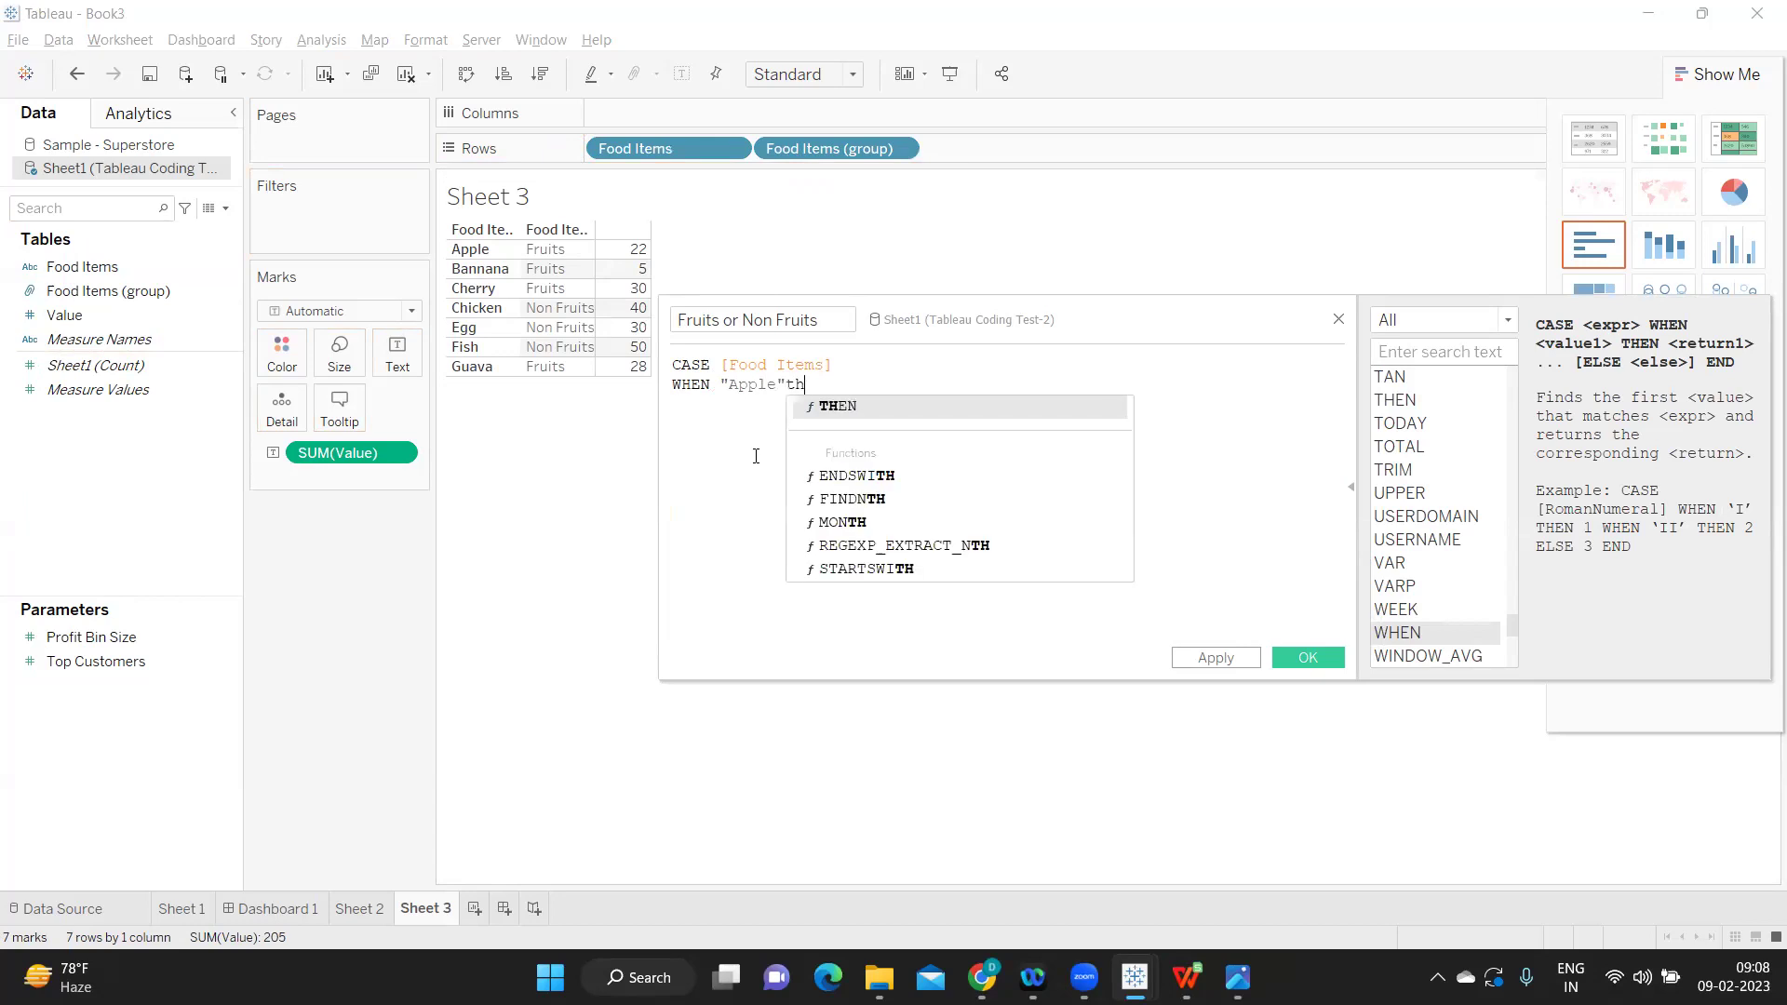
text( THEN)
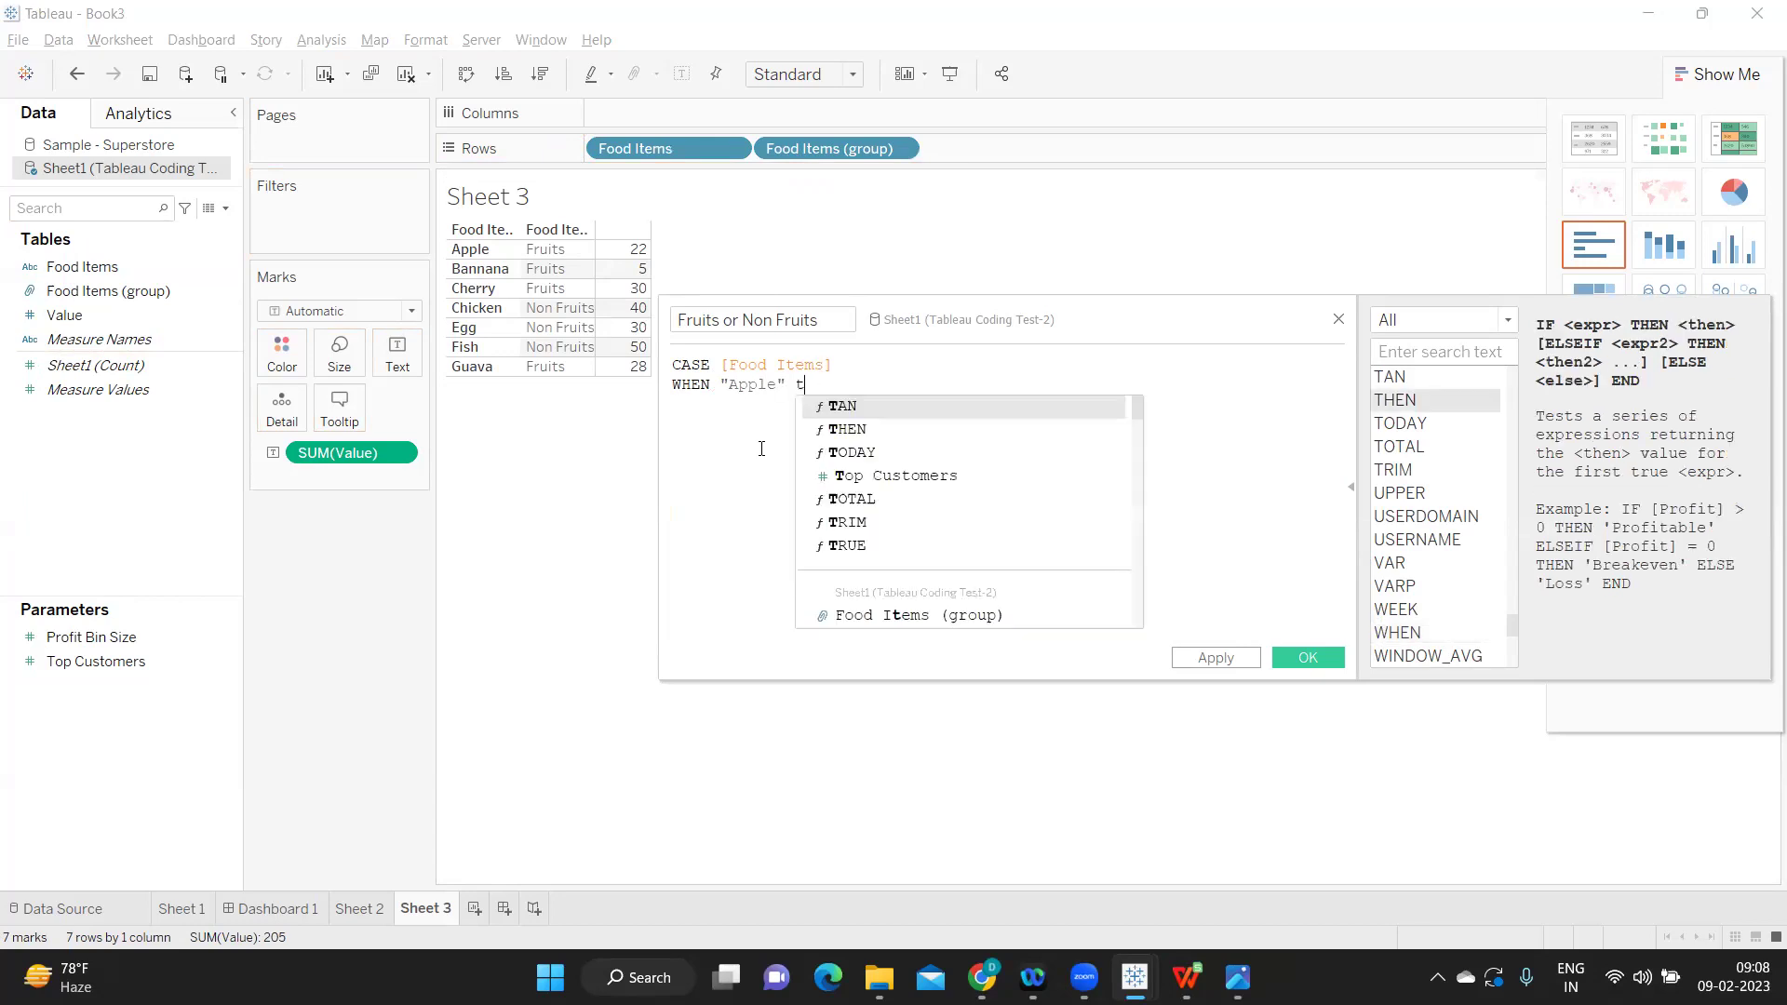
text( "Fru)
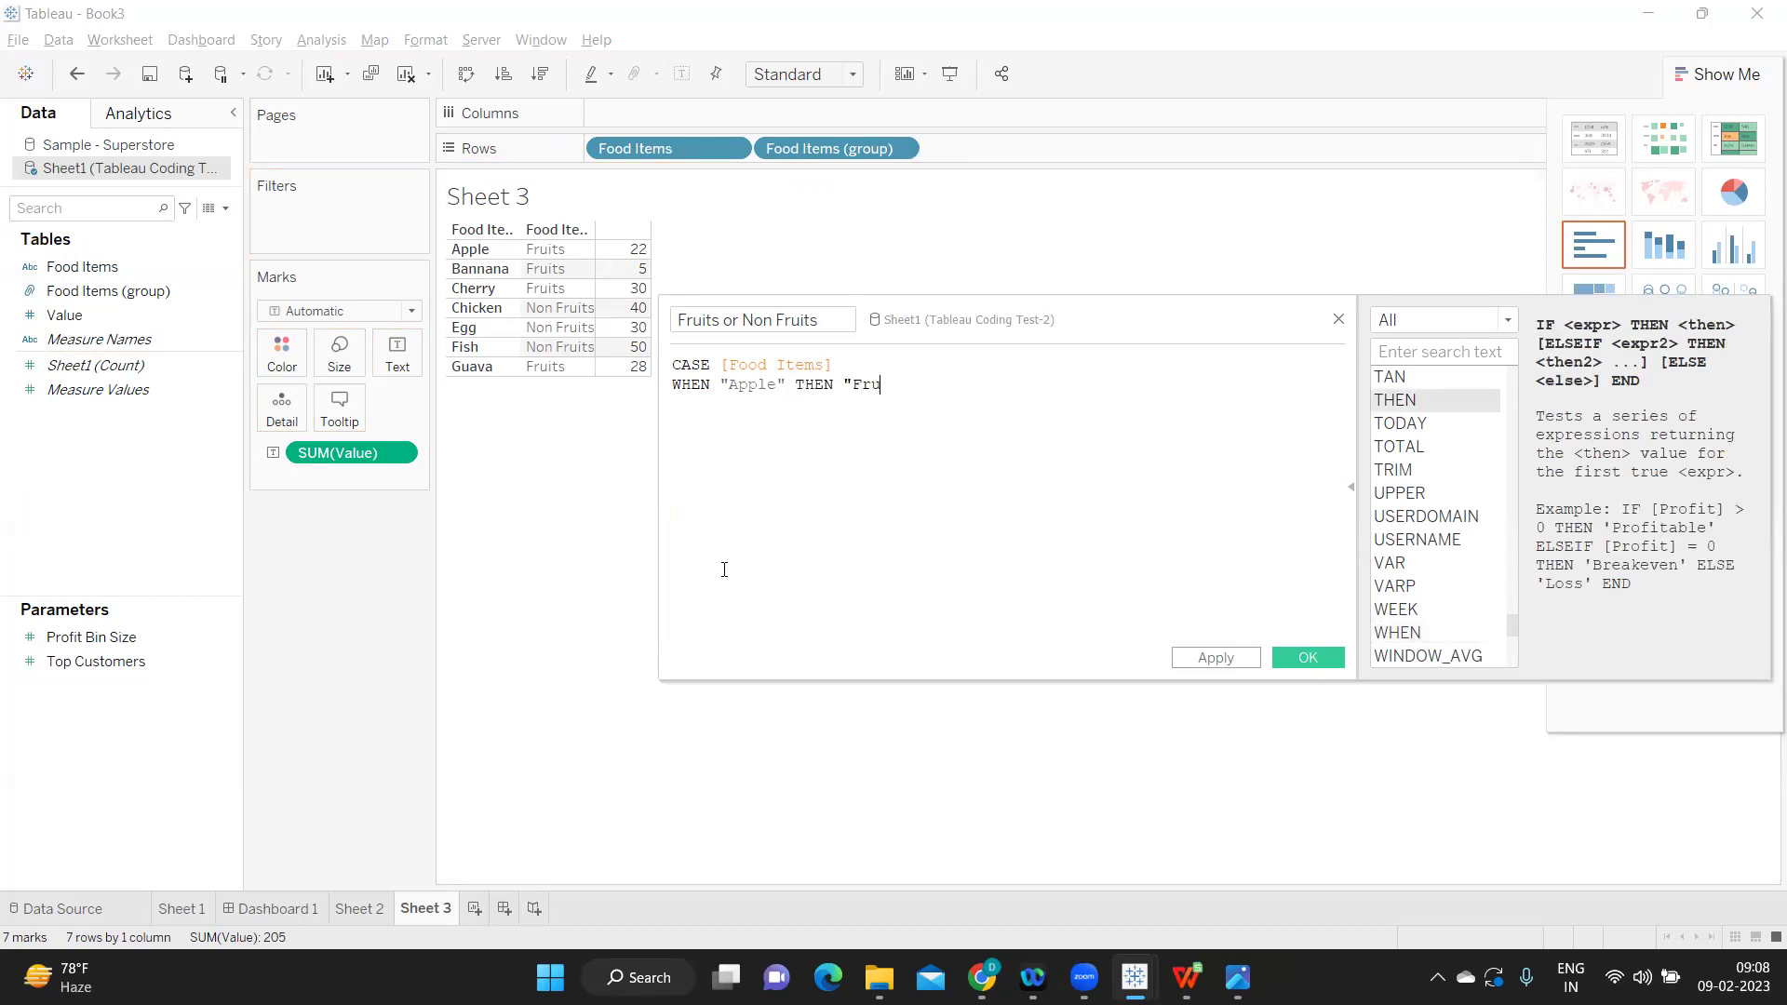
text(it")
key(Return)
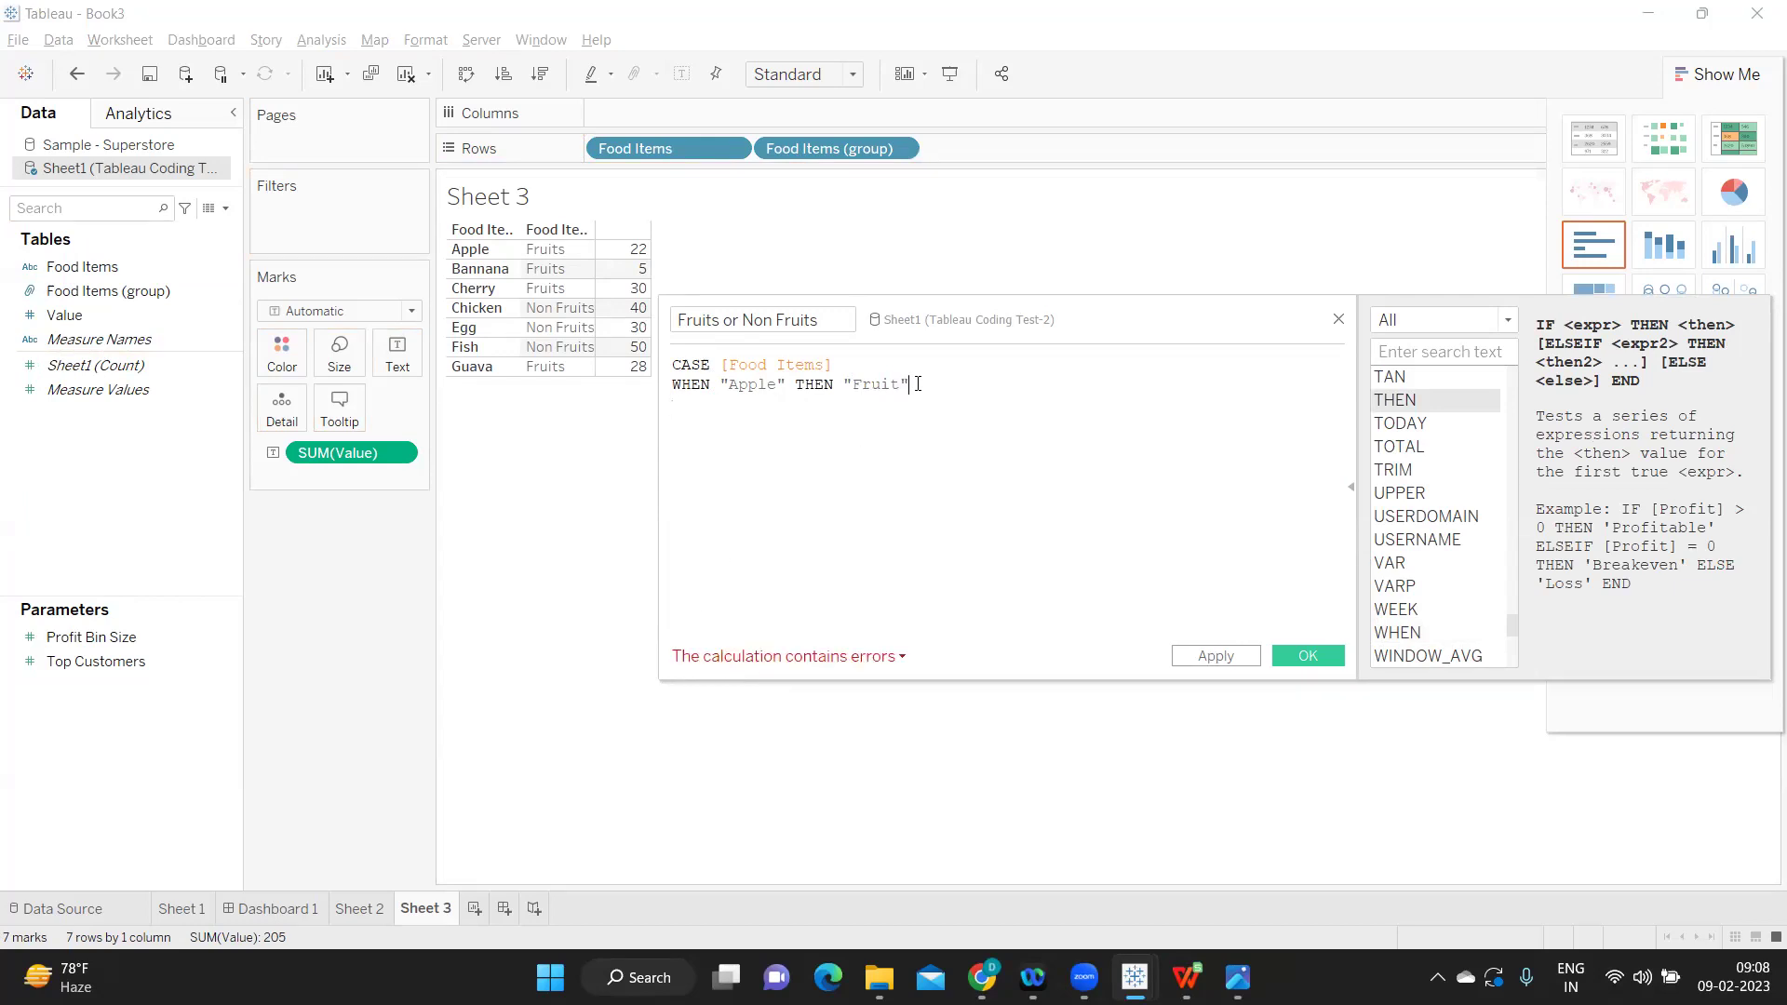
drag(918, 383, 663, 389)
key(ctrl+c)
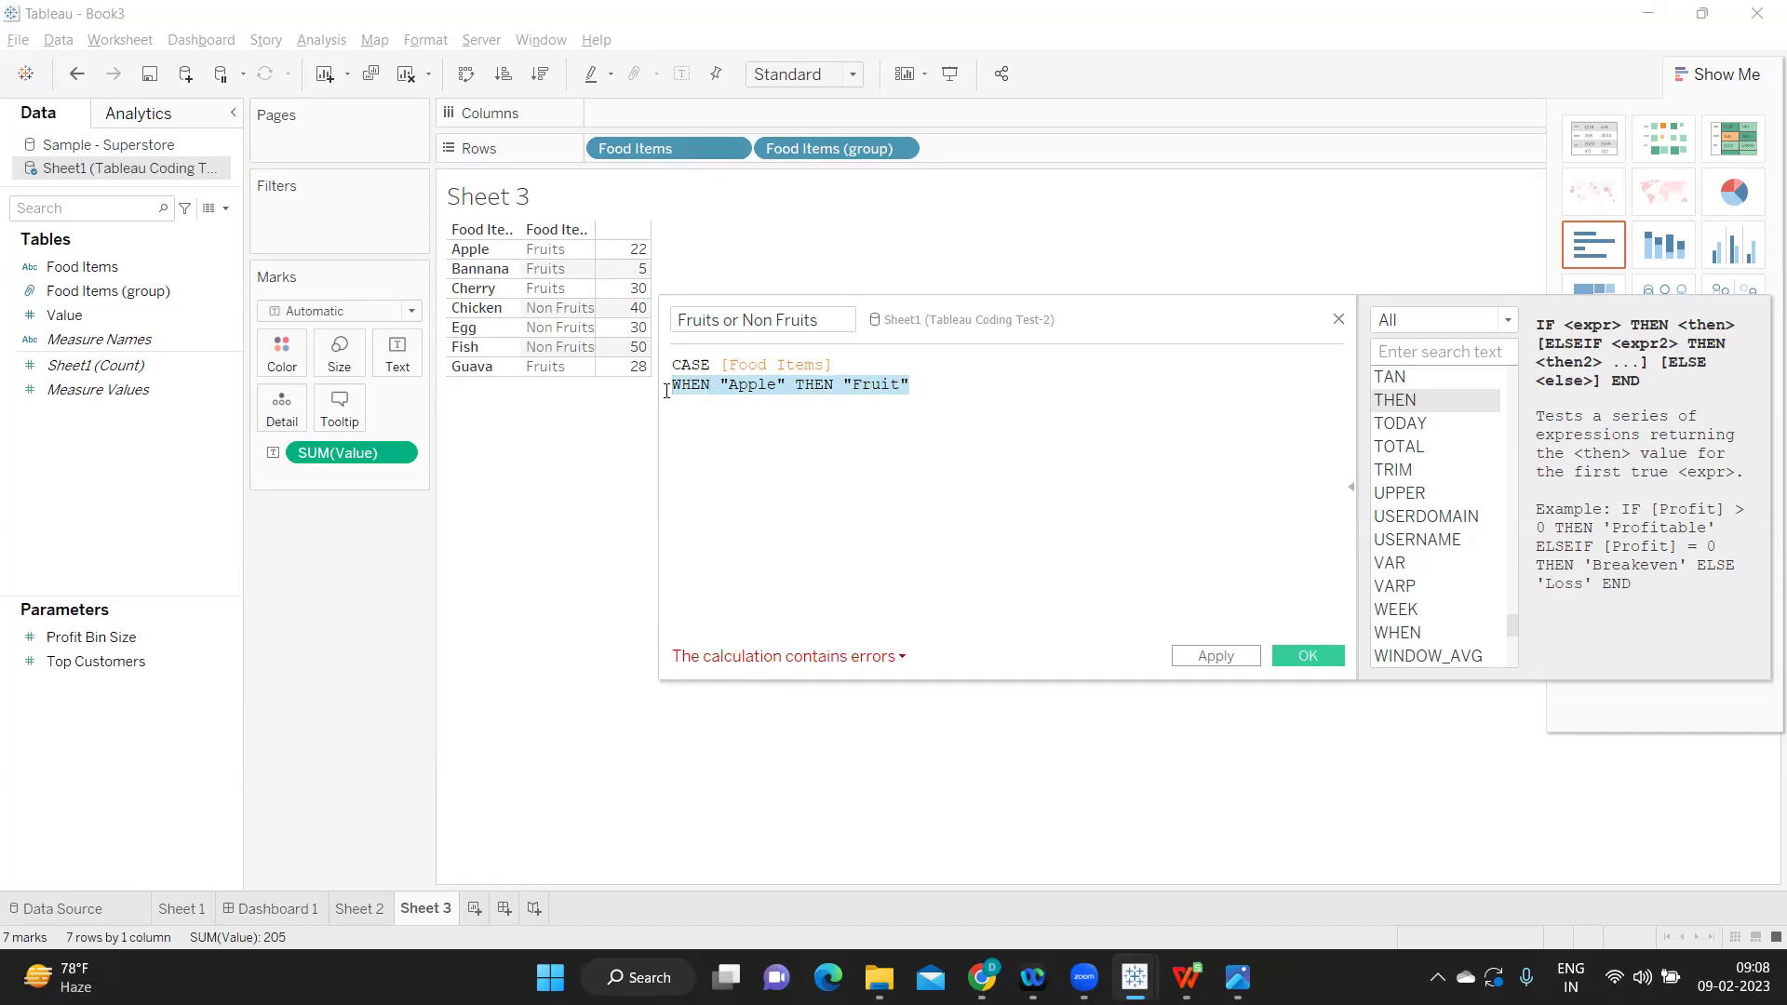
click(945, 390)
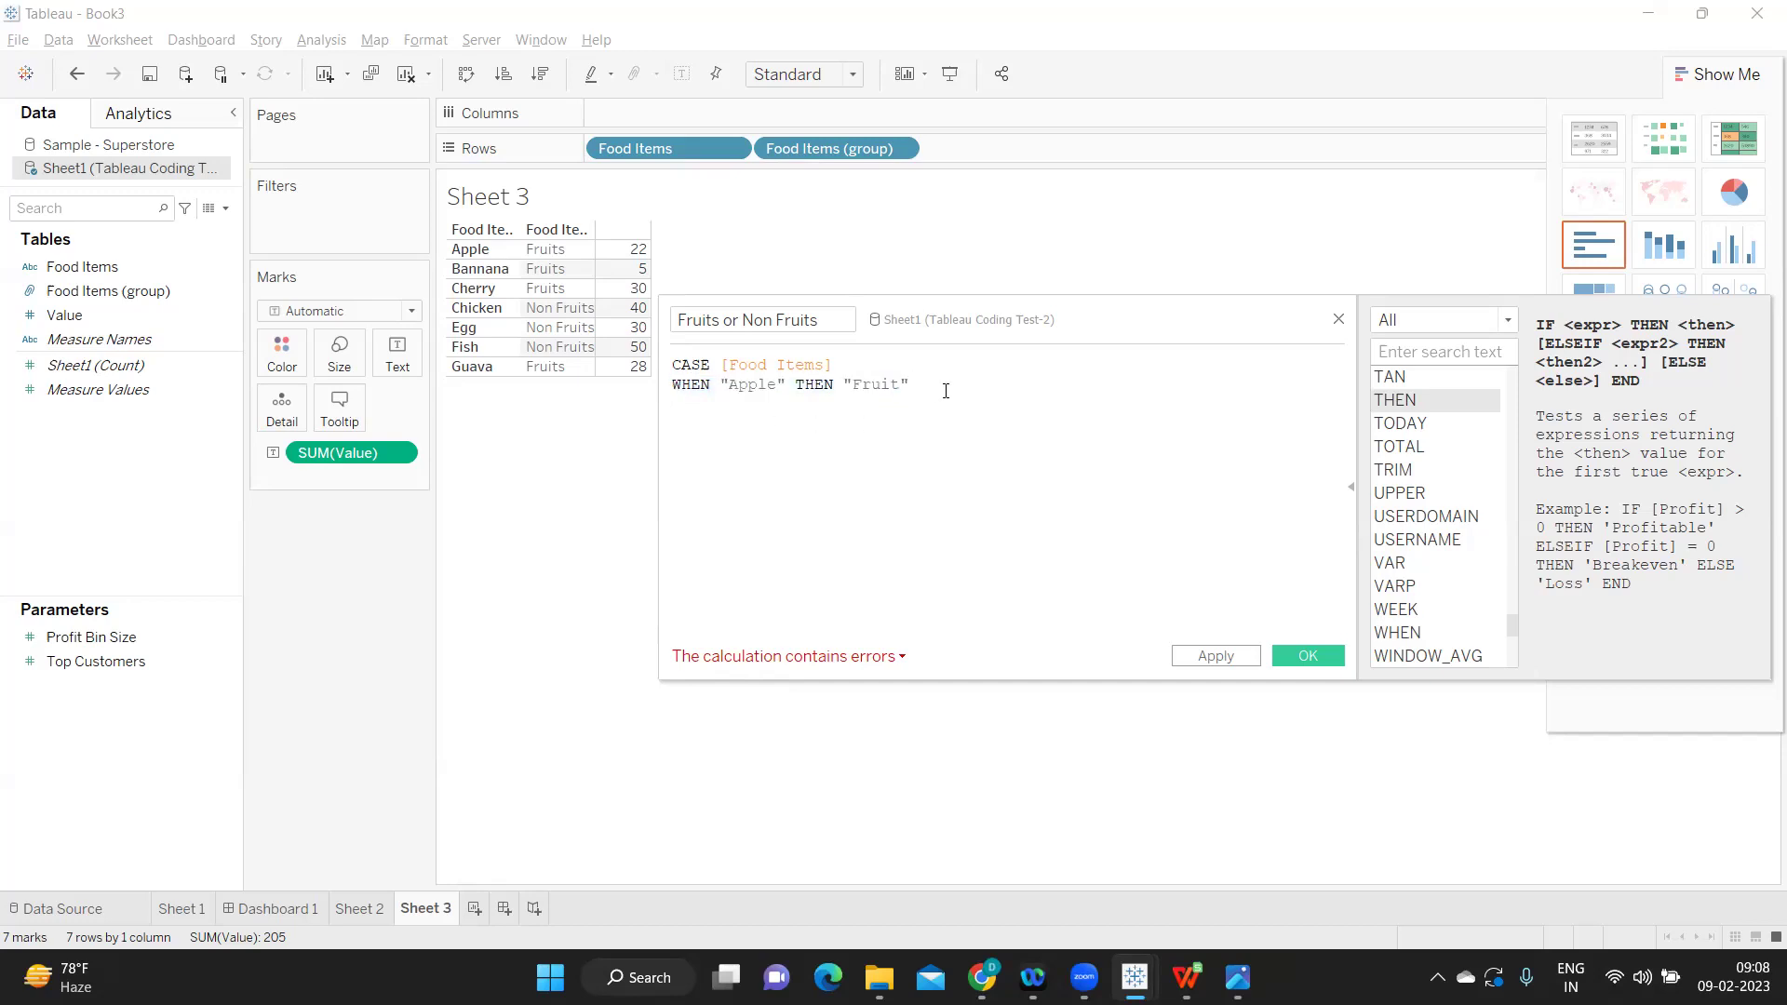
key(Return)
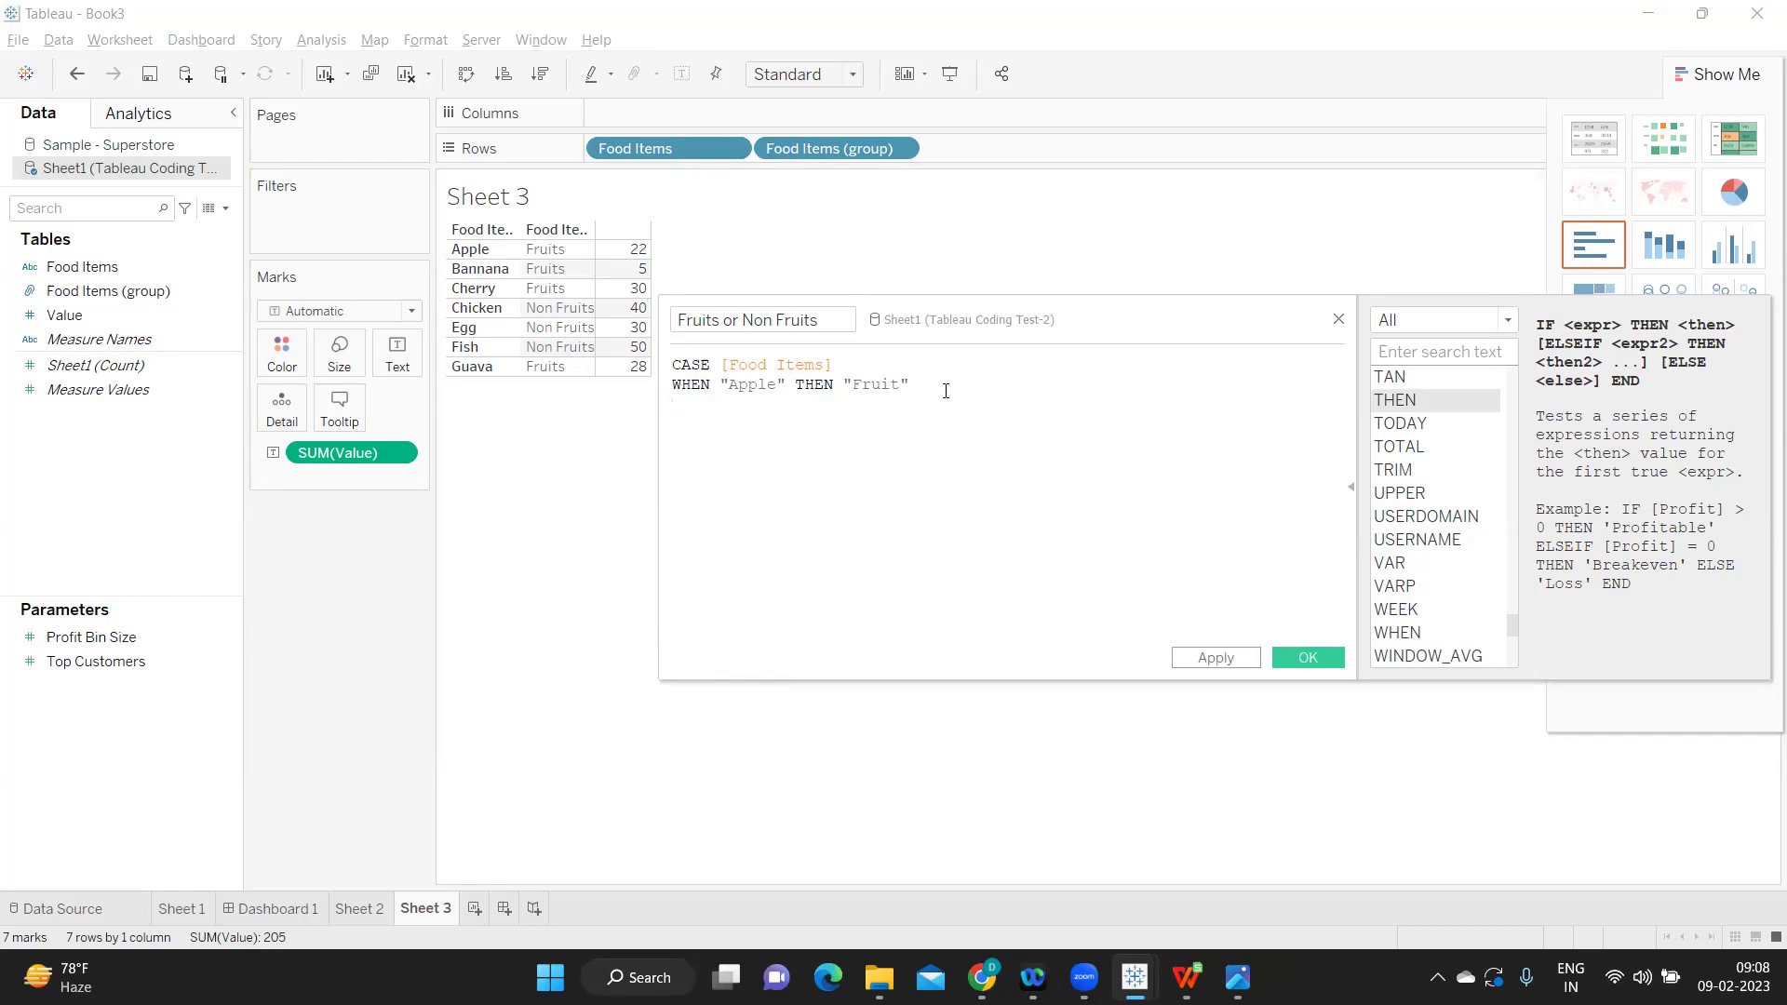
key(ctrl+v)
key(Return)
key(ctrl+v)
key(Return)
key(ctrl+v)
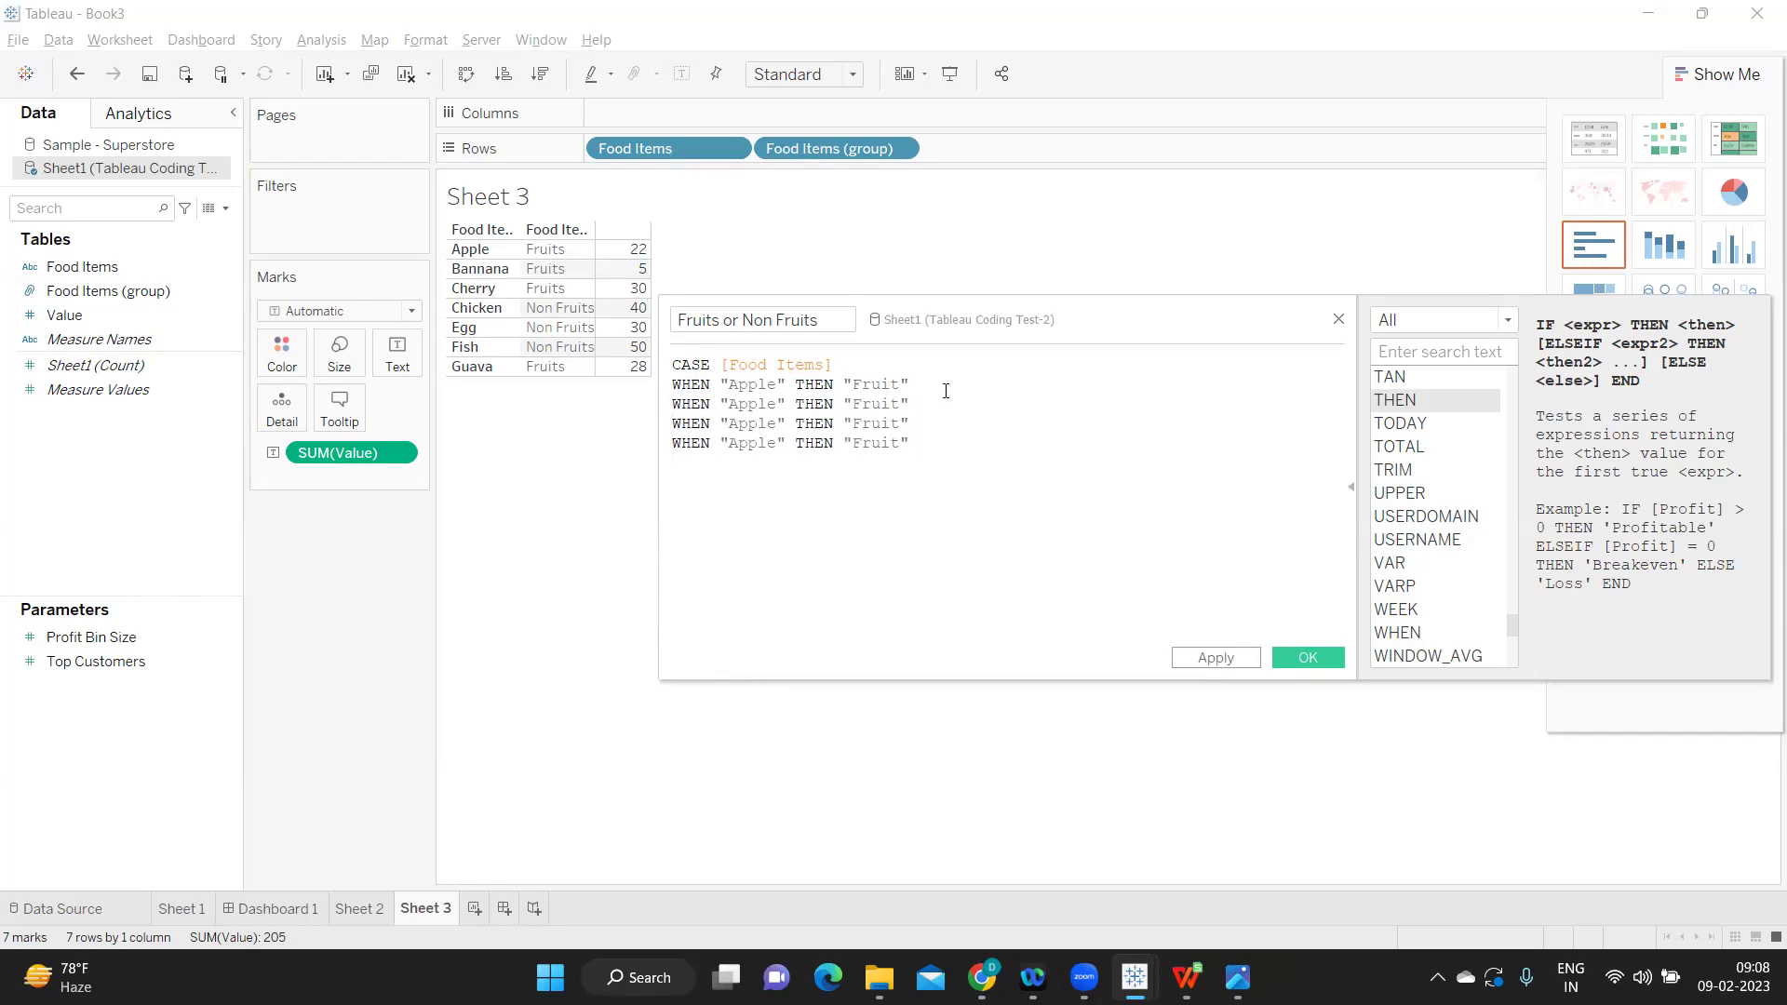
Step: Change the copies to Bannana, Cherry and Guava, and add ELSE "Non Fruit" END
double_click(750, 404)
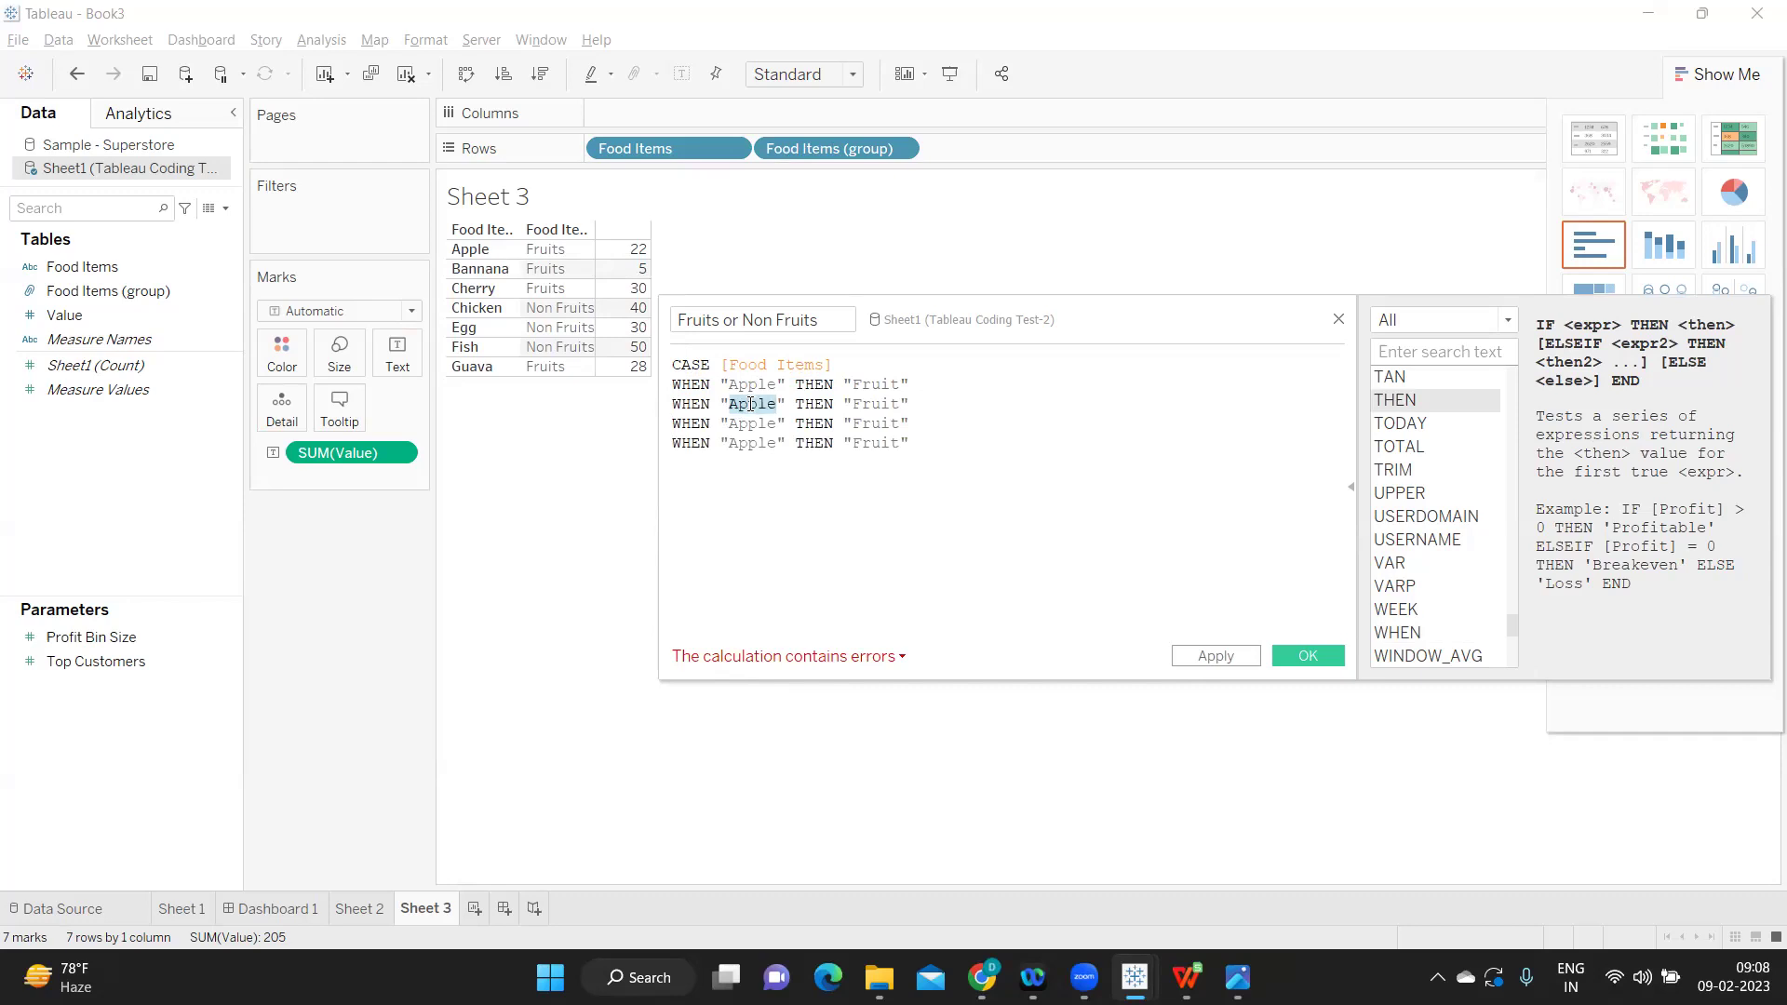
text(Bannana)
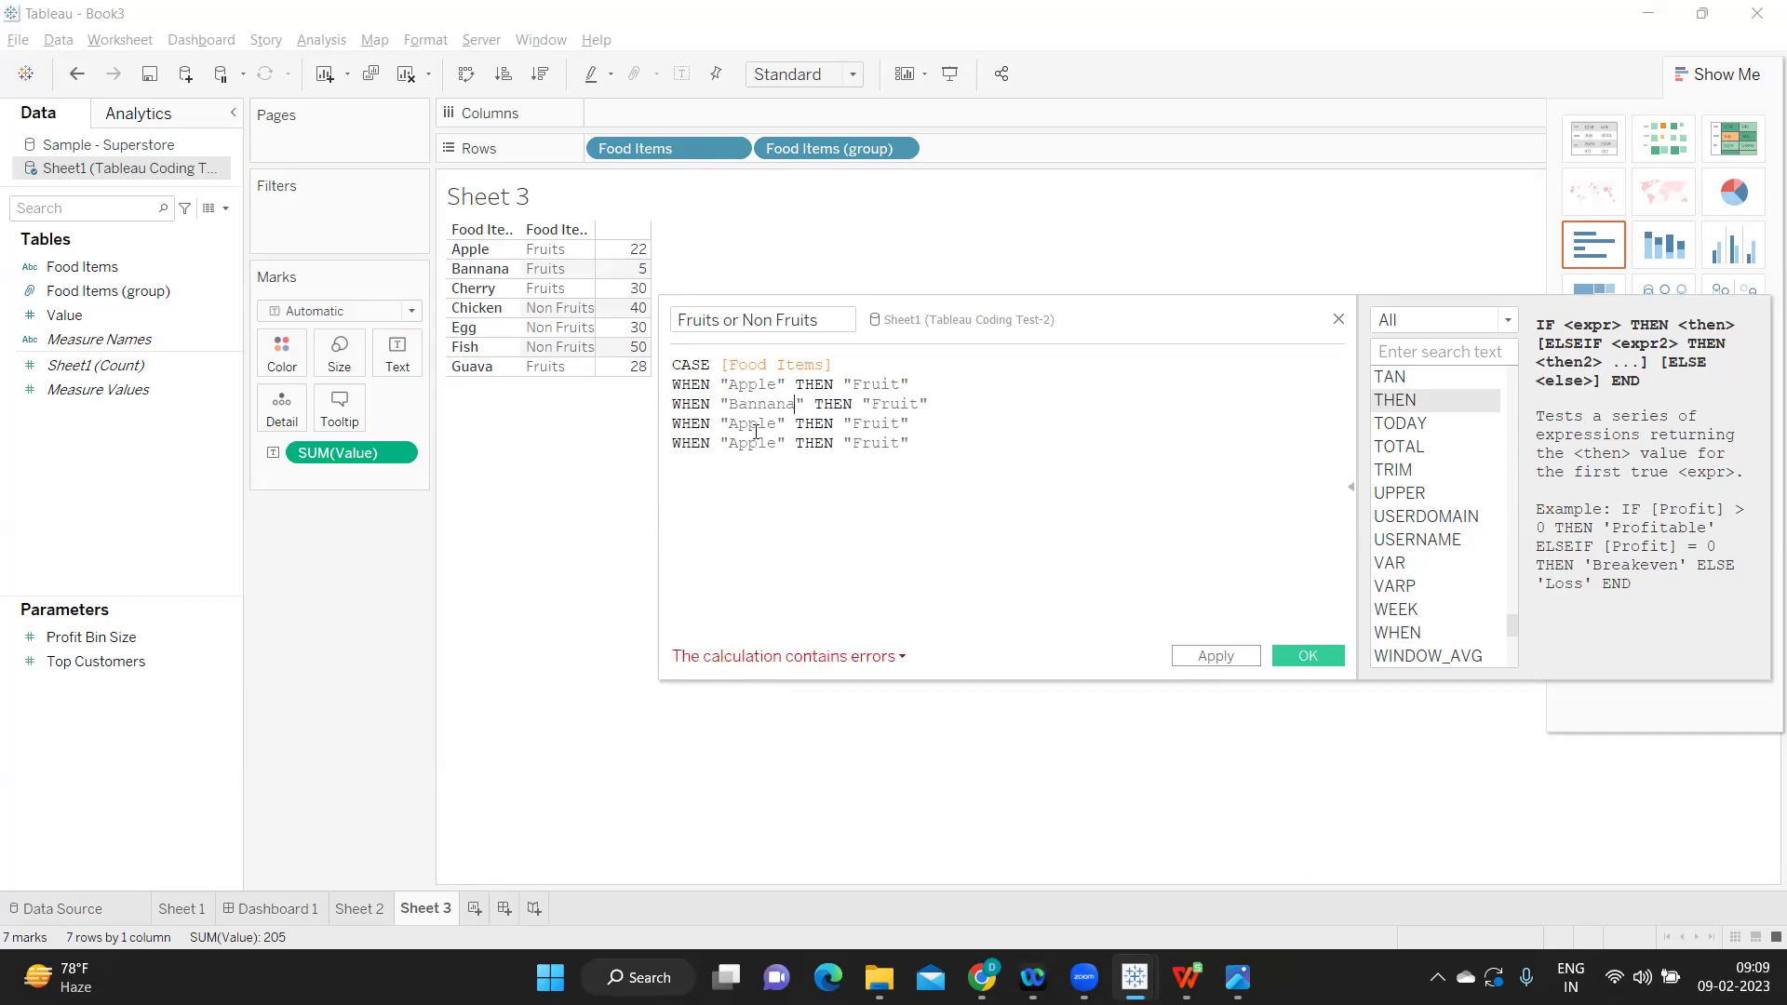
double_click(753, 427)
text(Cherry)
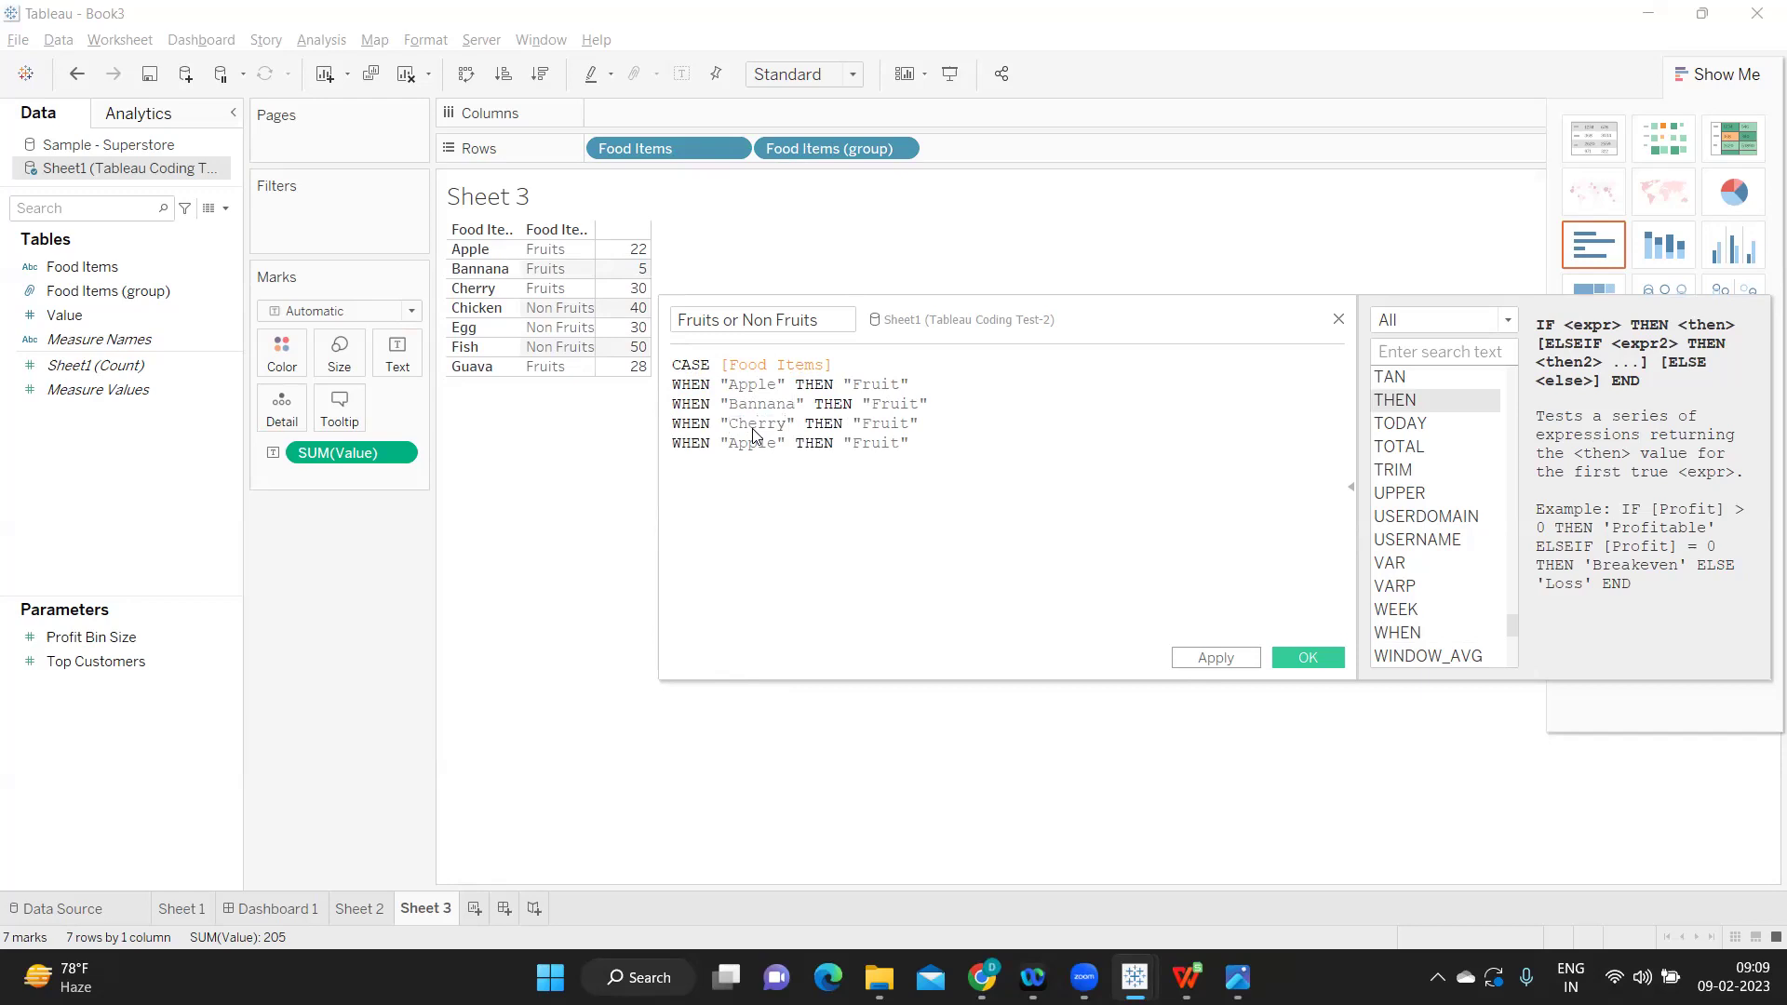
double_click(752, 444)
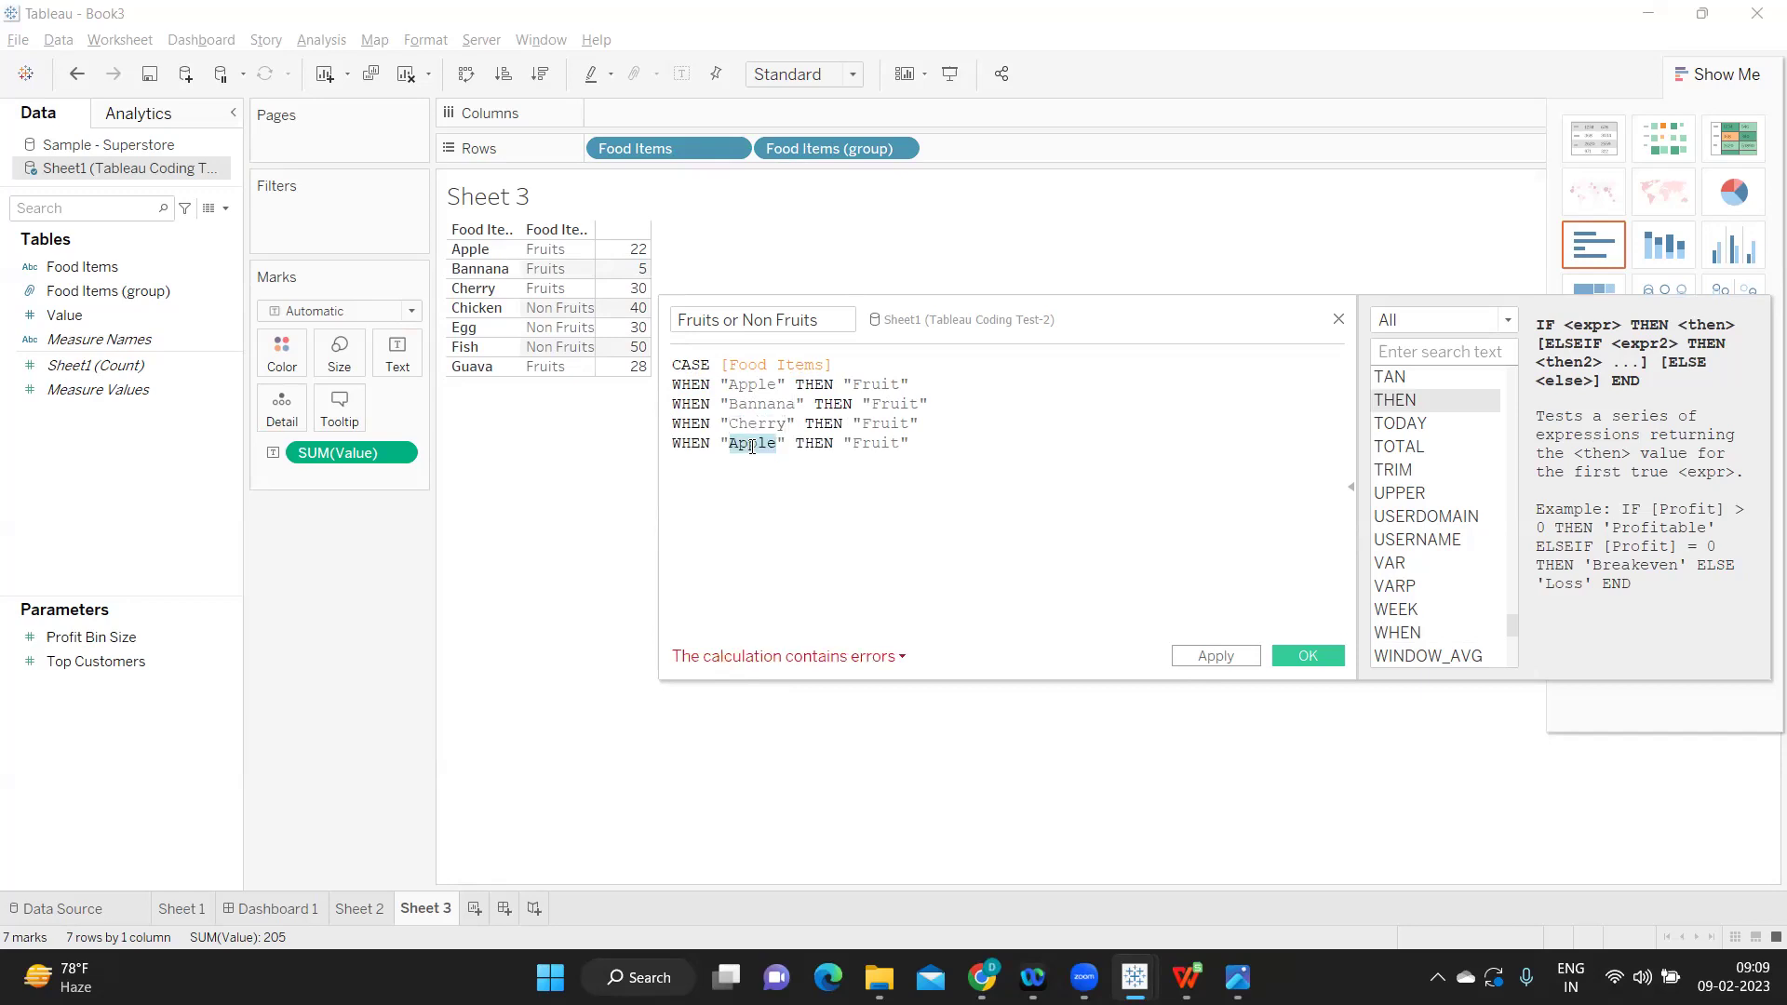
text(Guava)
key(Return)
text(ELSE)
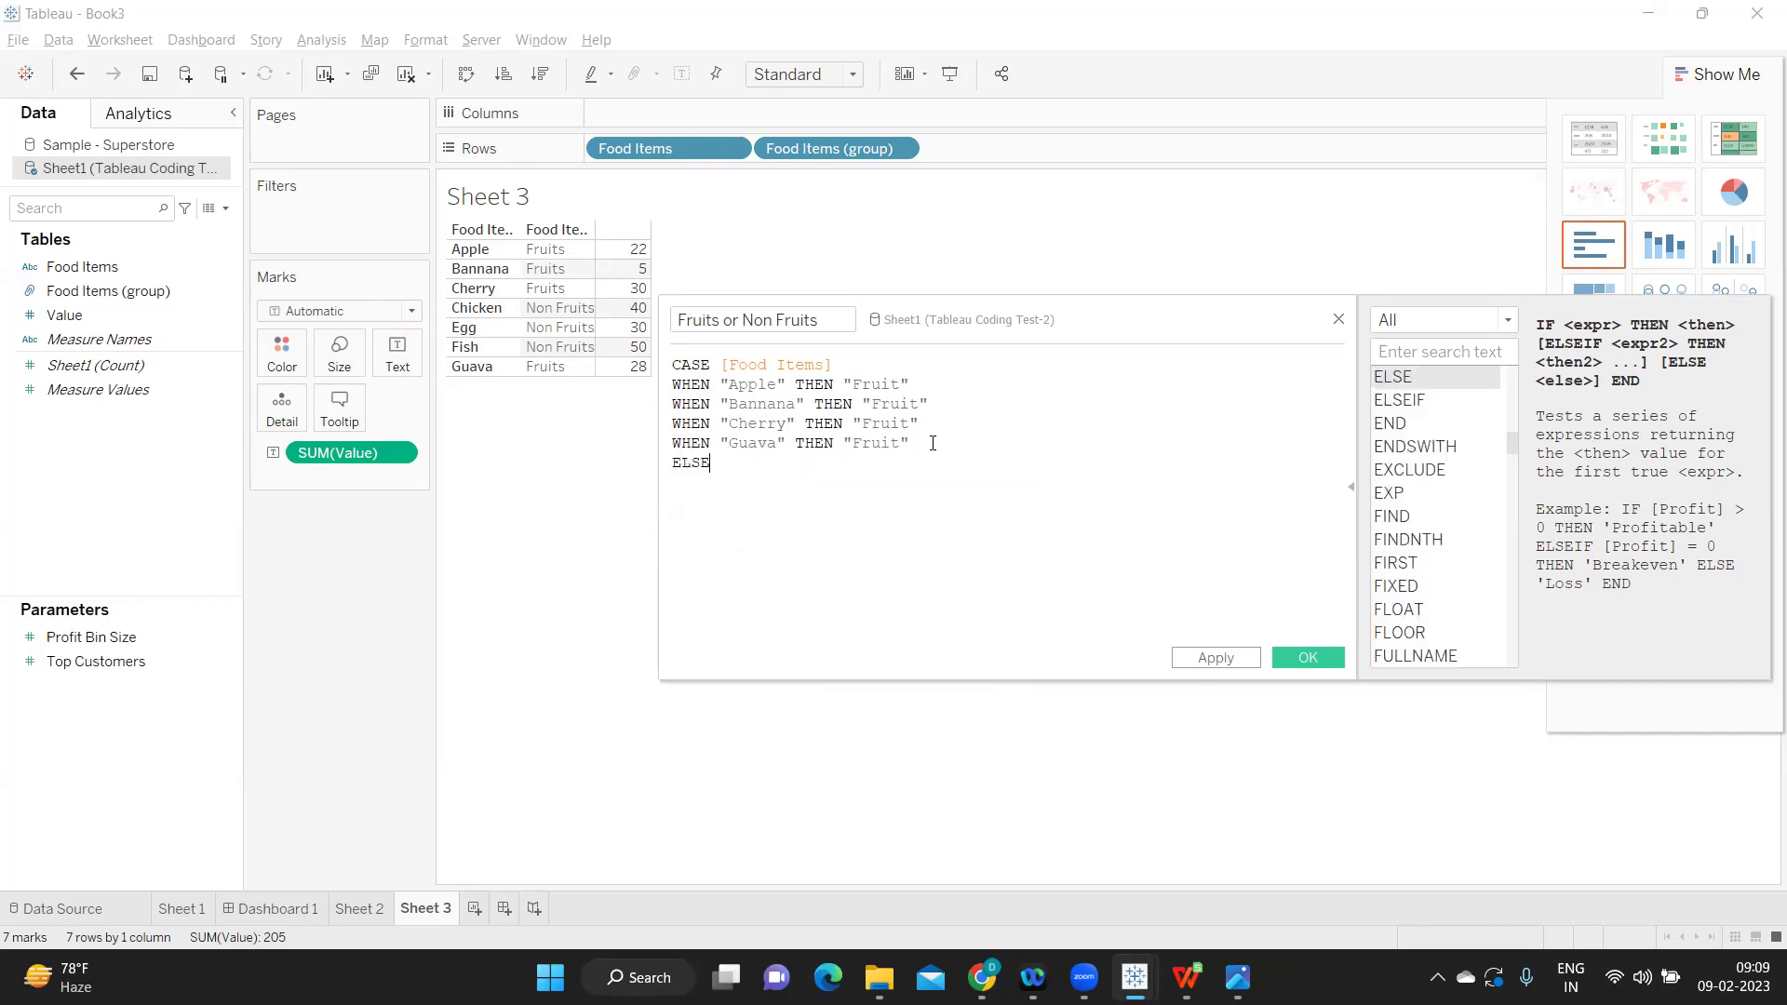
text( "Non Fruit" END)
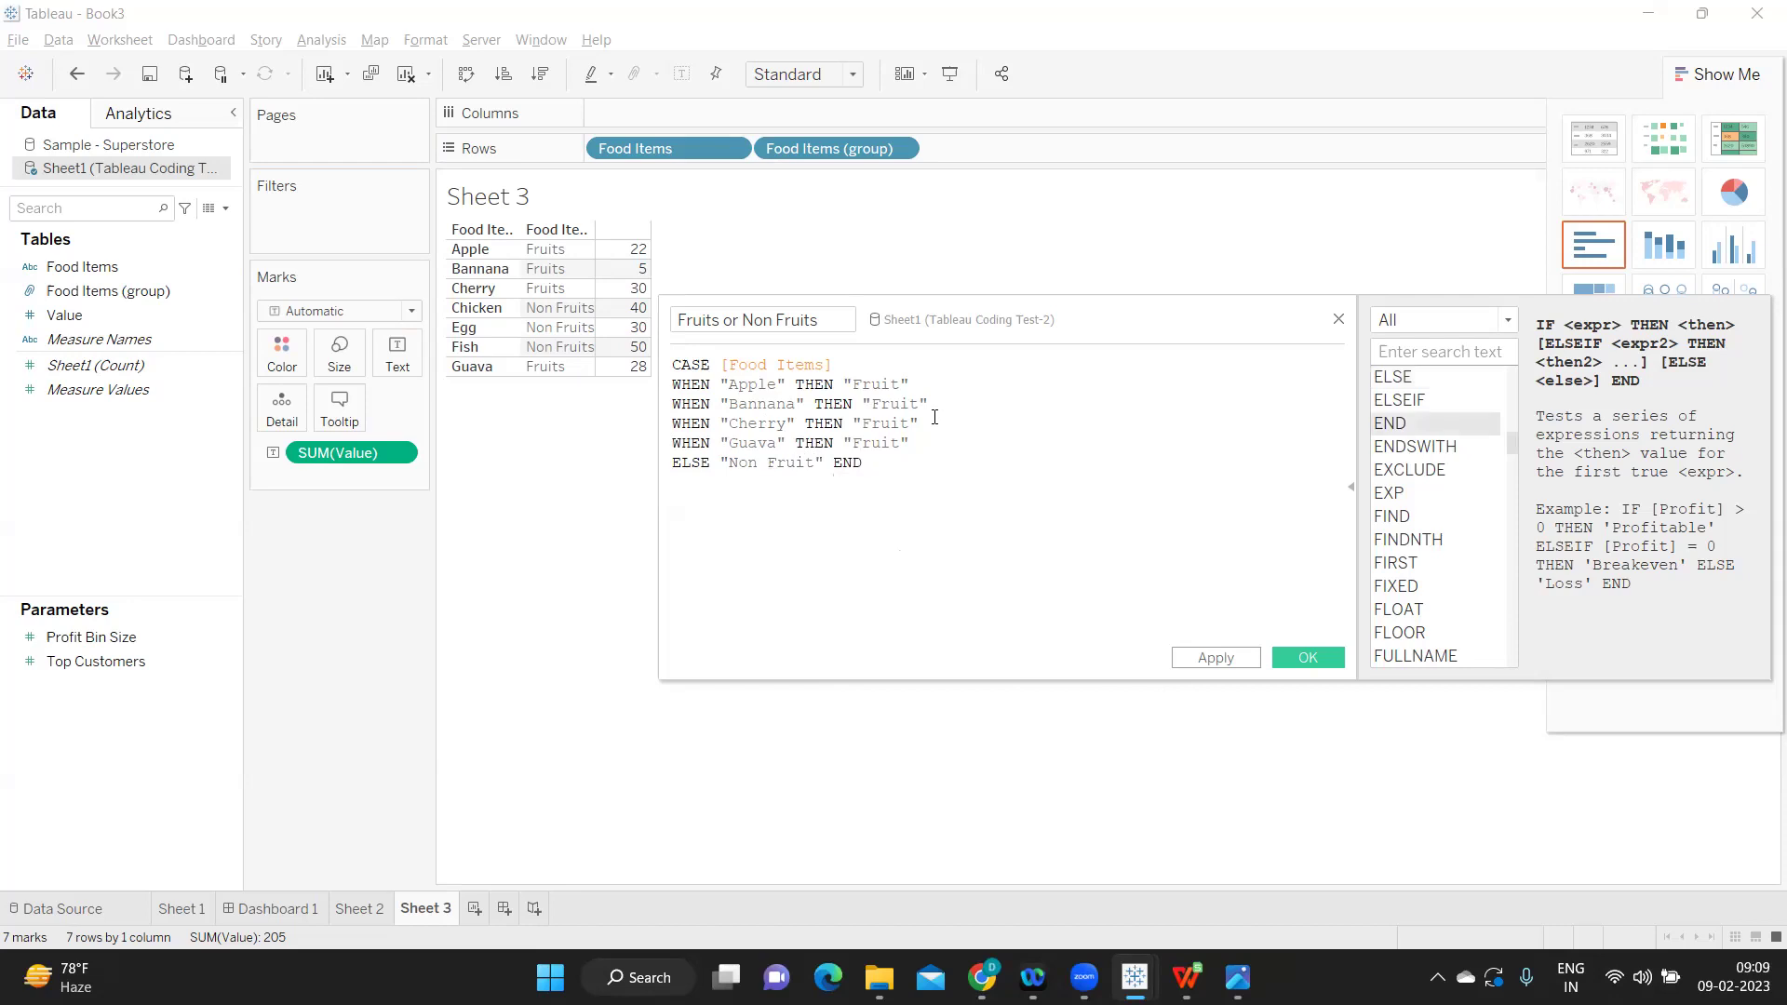
Step: Put the applied Fruits or Non Fruits field on Rows in place of both Food Items fields, showing Fruit 85 and Non Fruit 120
click(1213, 661)
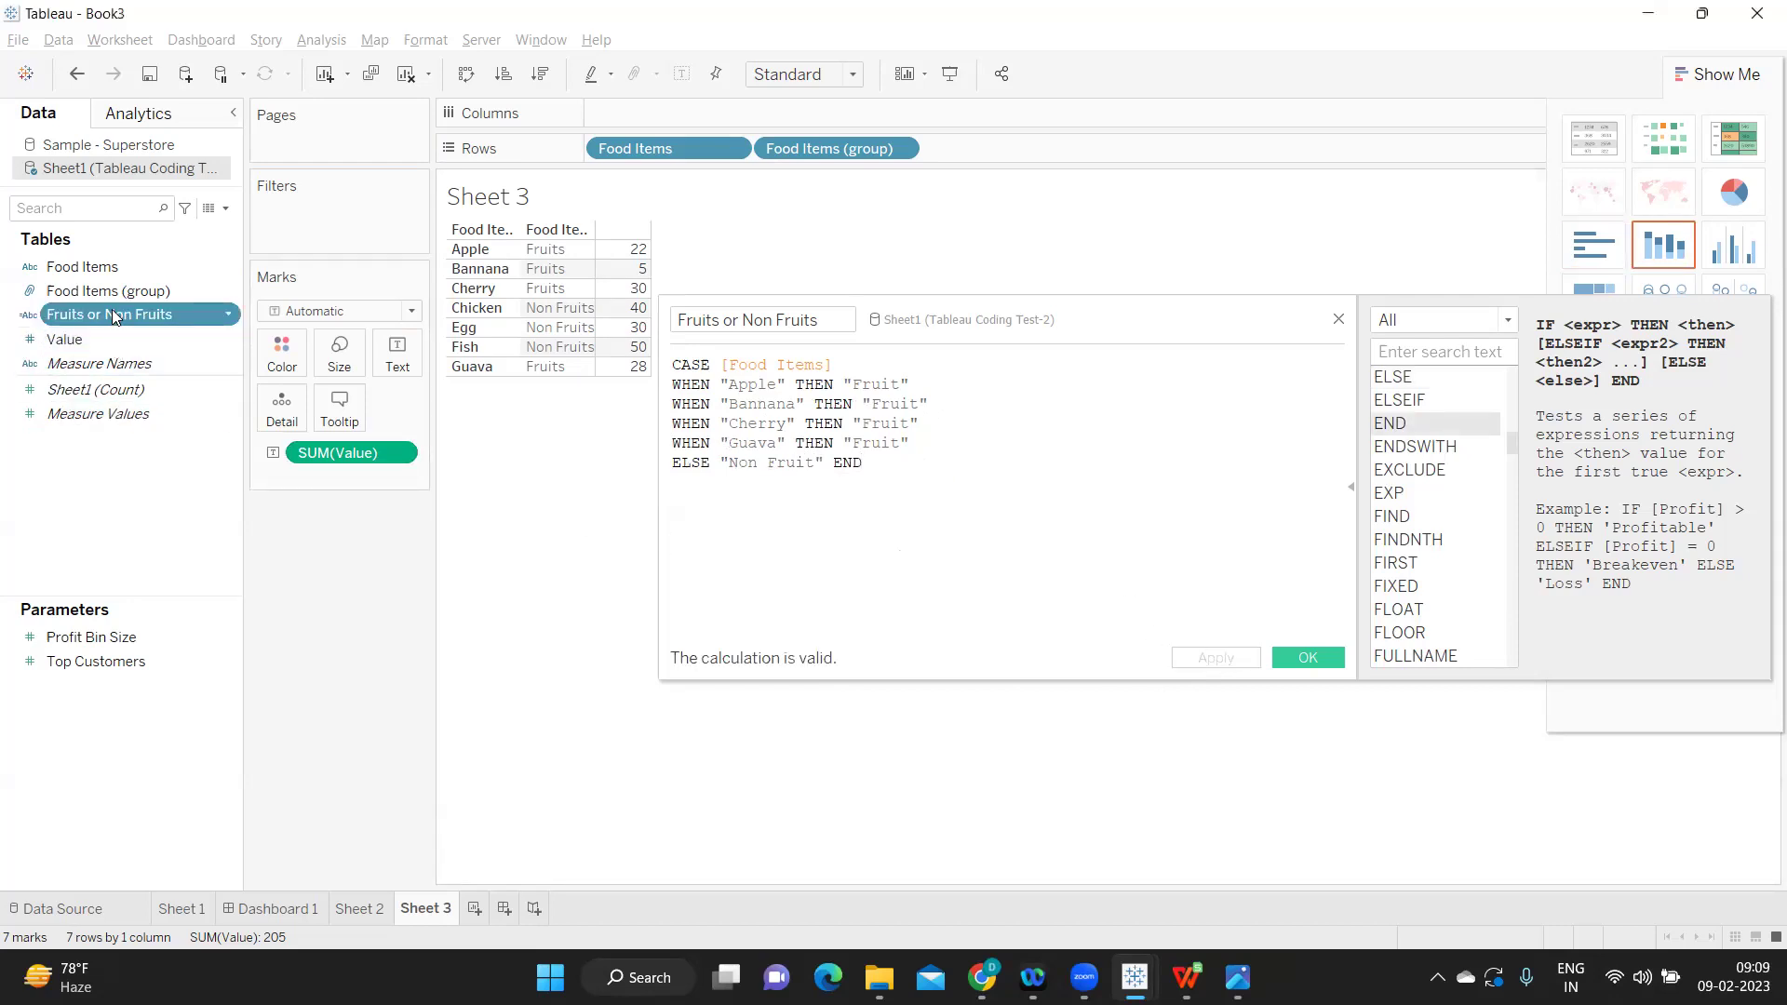
drag(113, 319, 761, 149)
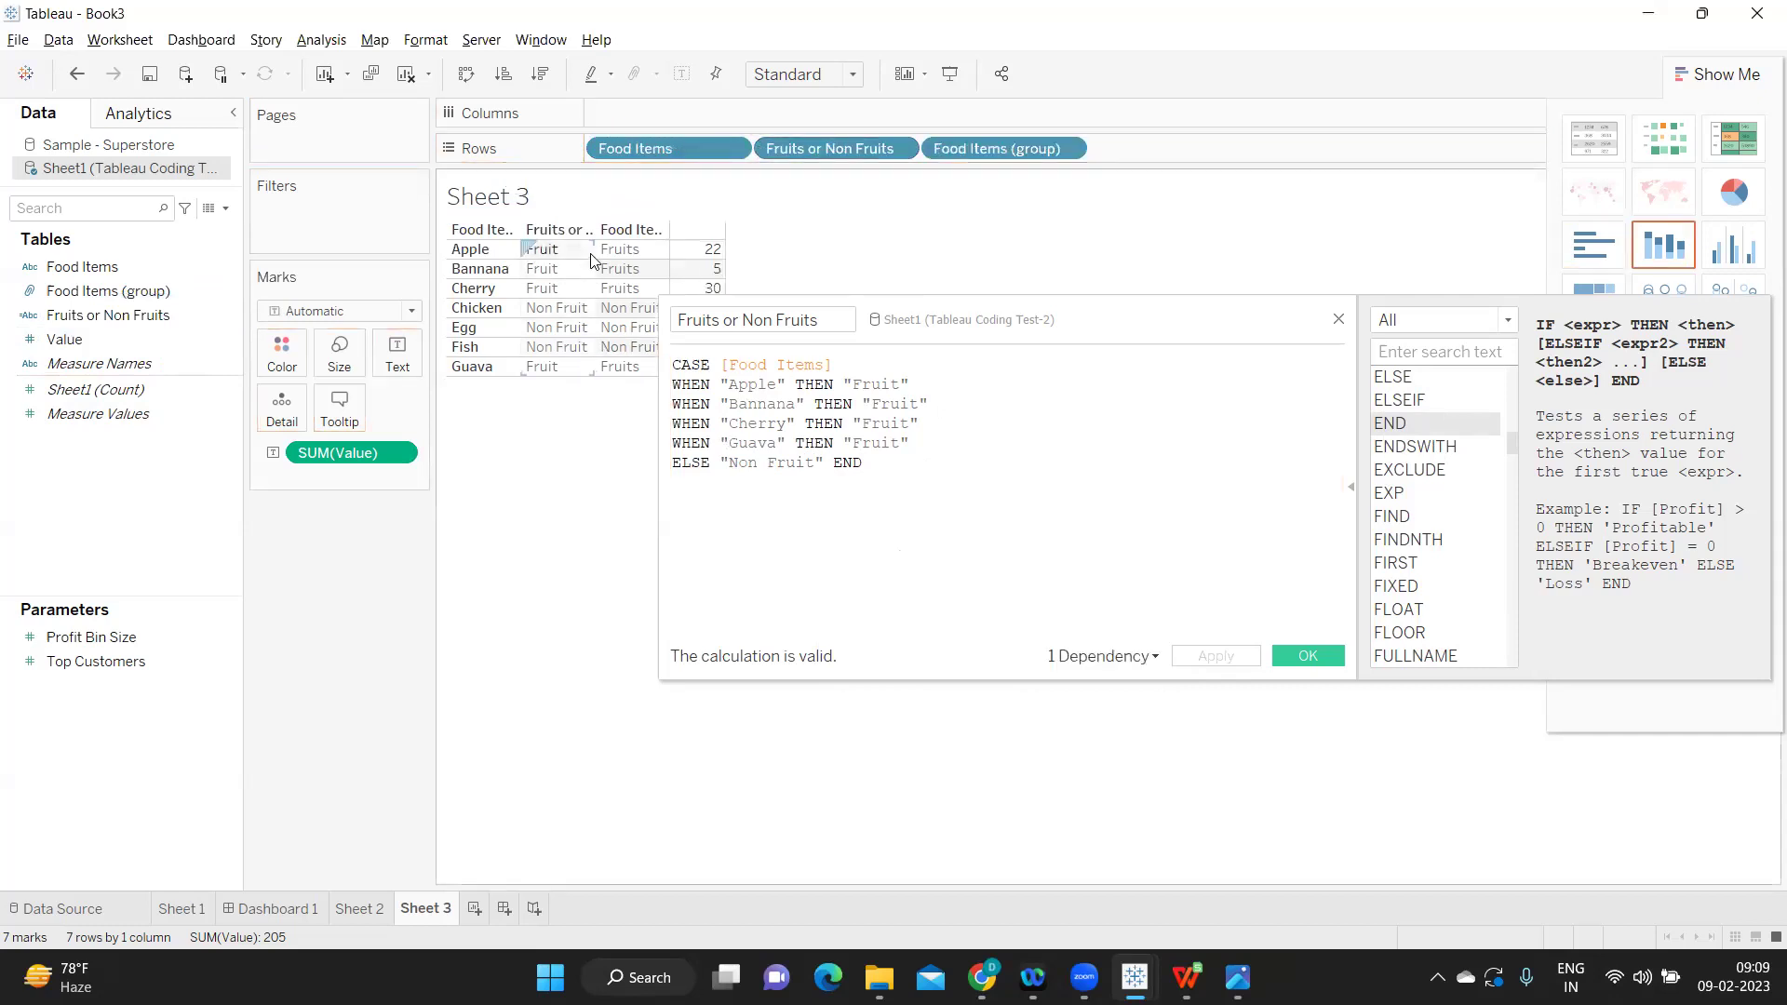
drag(1014, 322, 1234, 313)
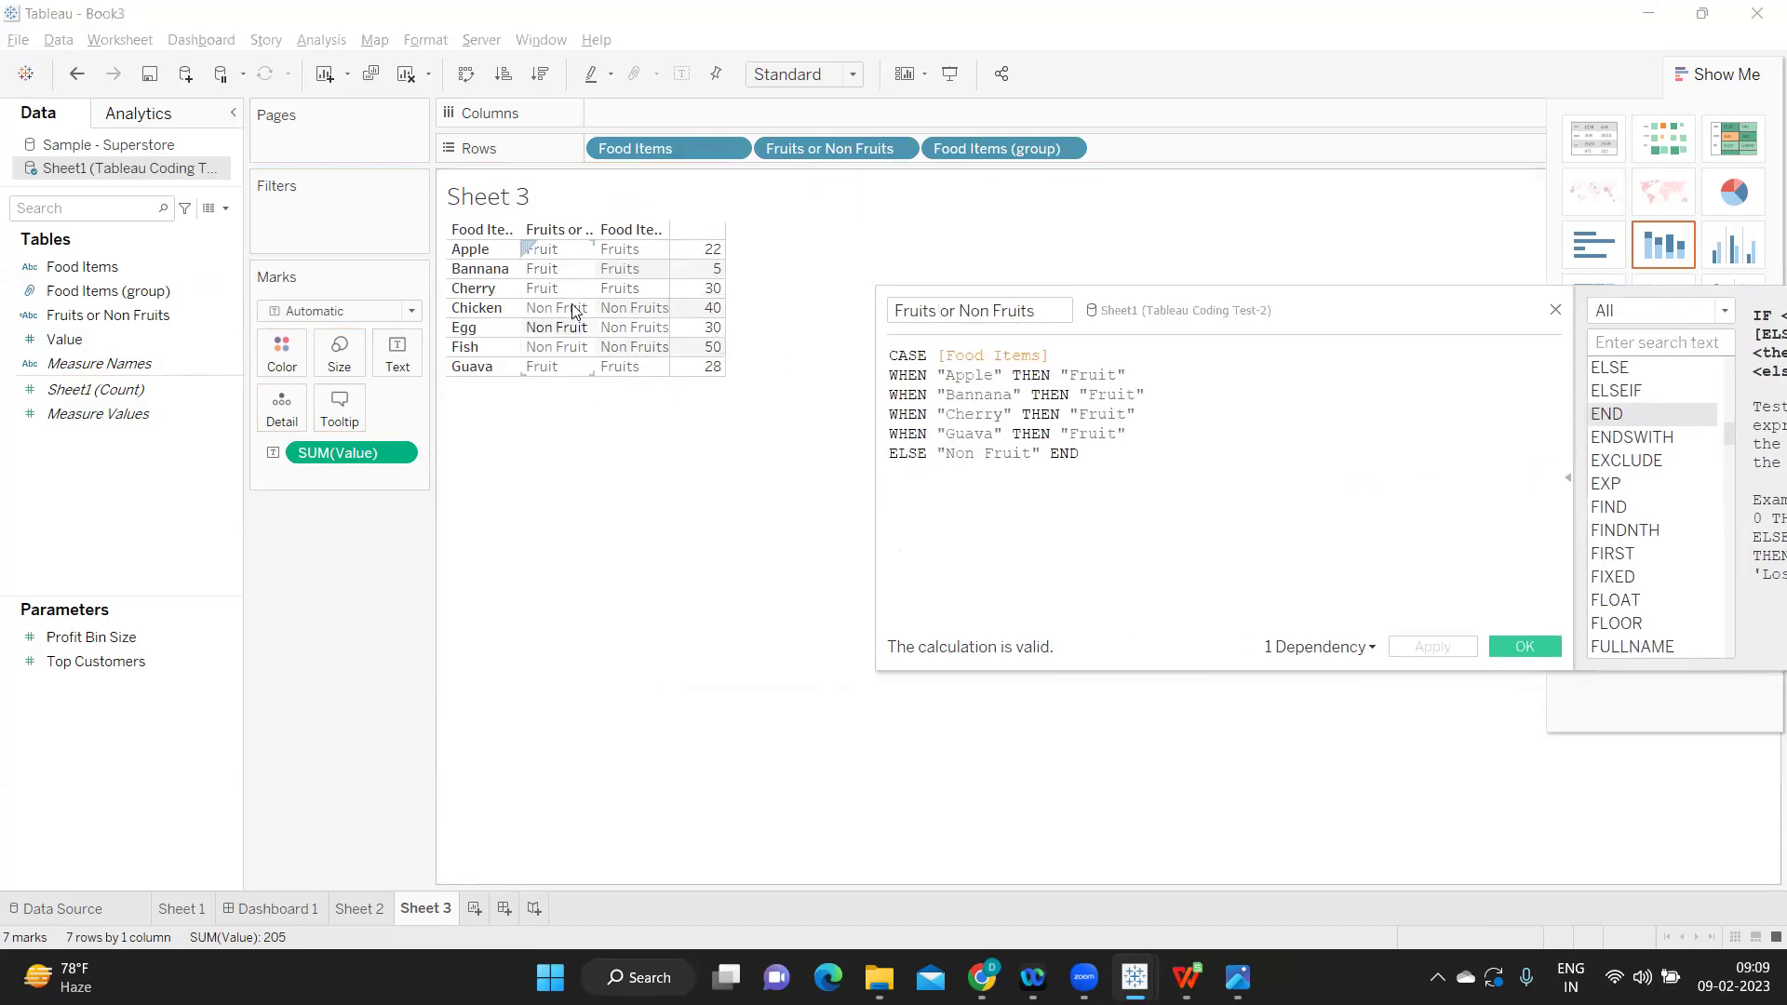
drag(633, 146, 622, 466)
drag(770, 151, 746, 398)
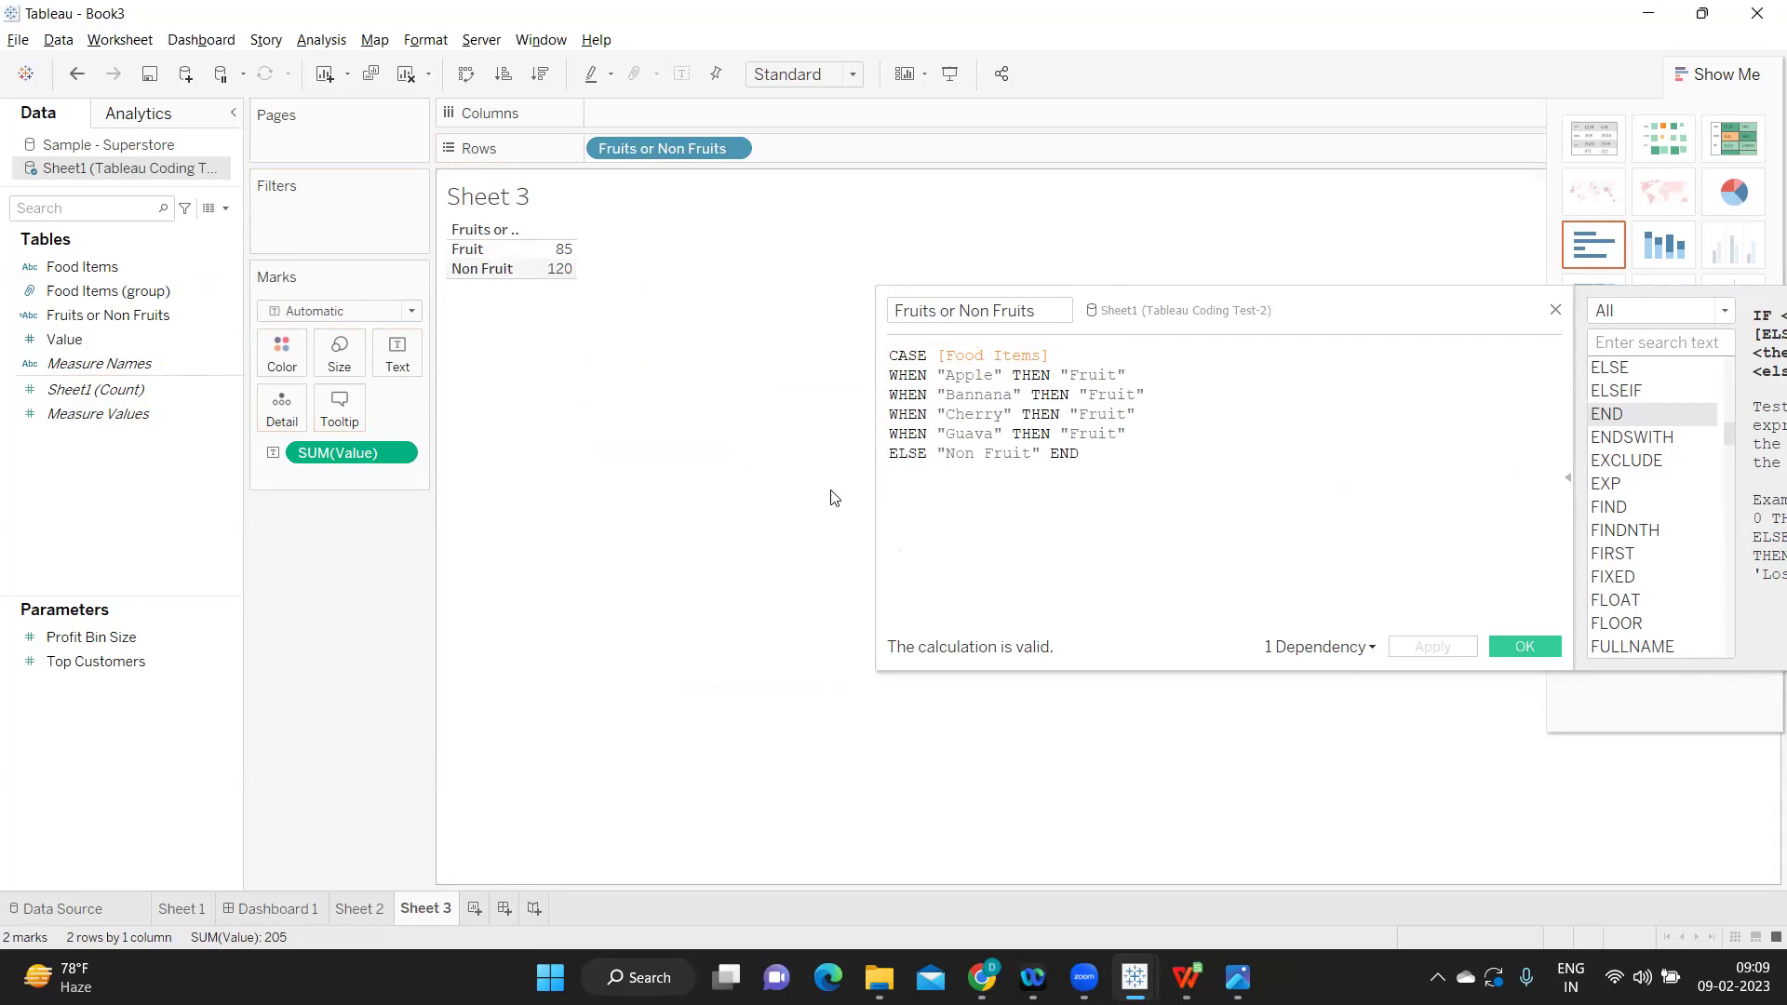
drag(1113, 470, 966, 395)
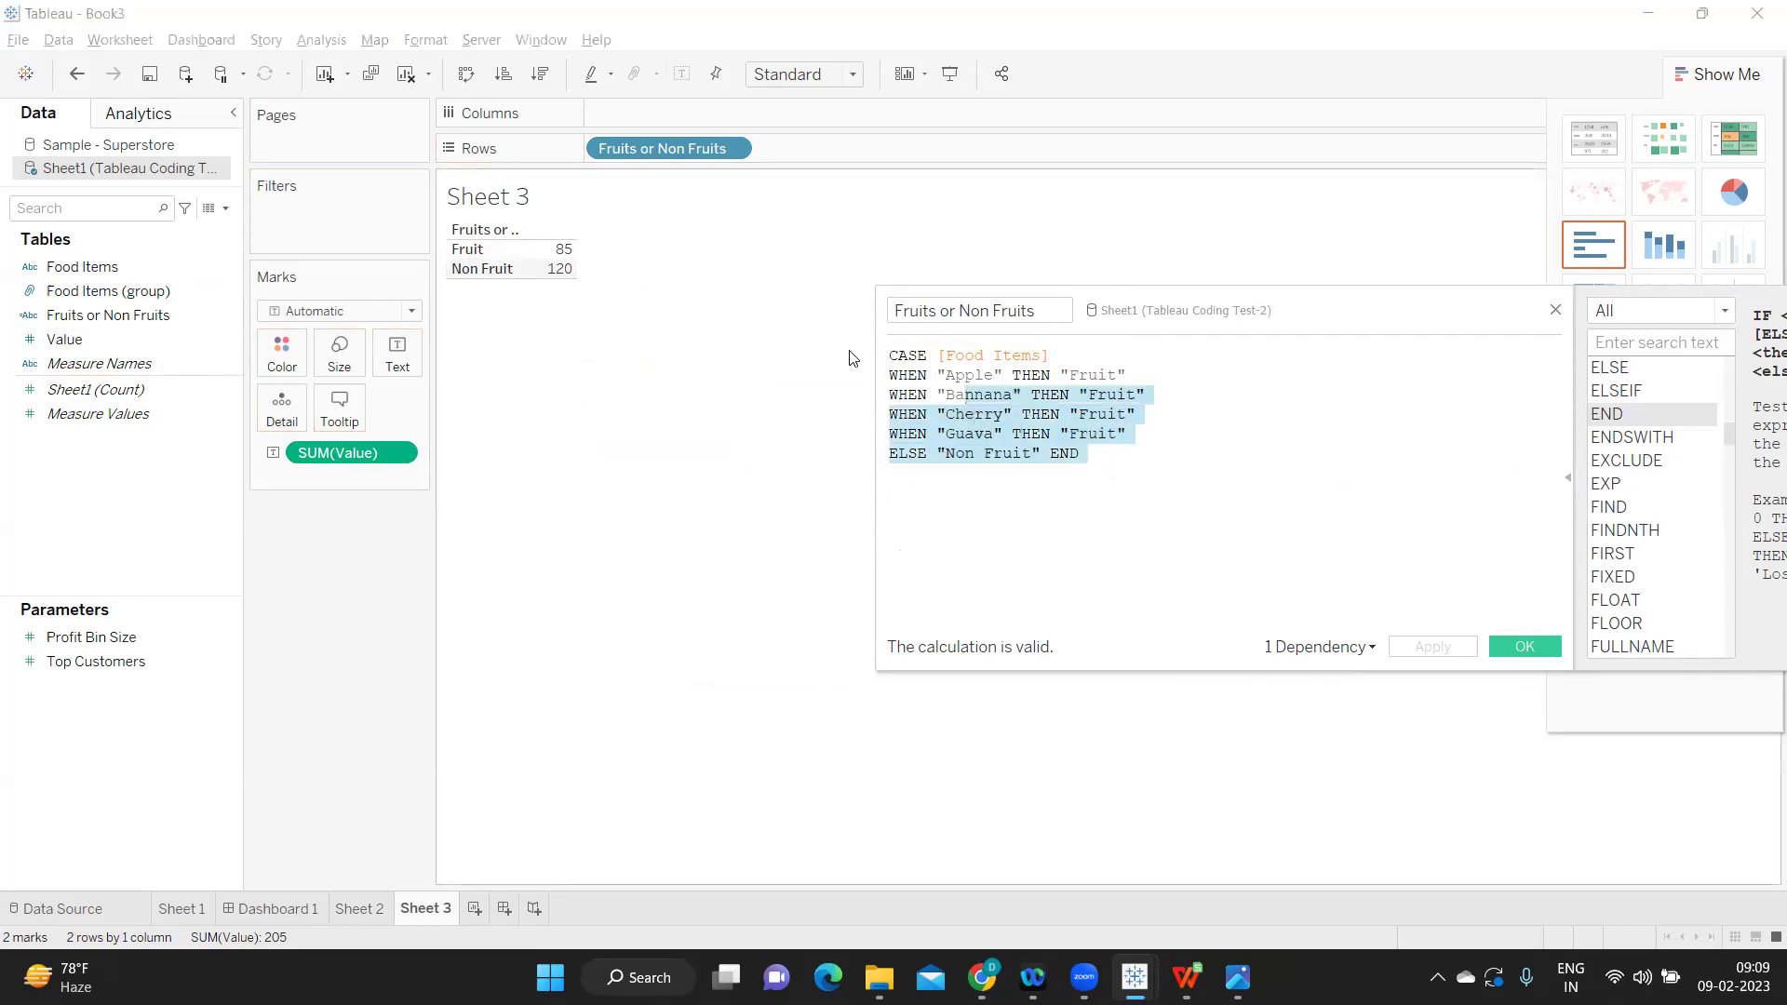
key(alt+Tab)
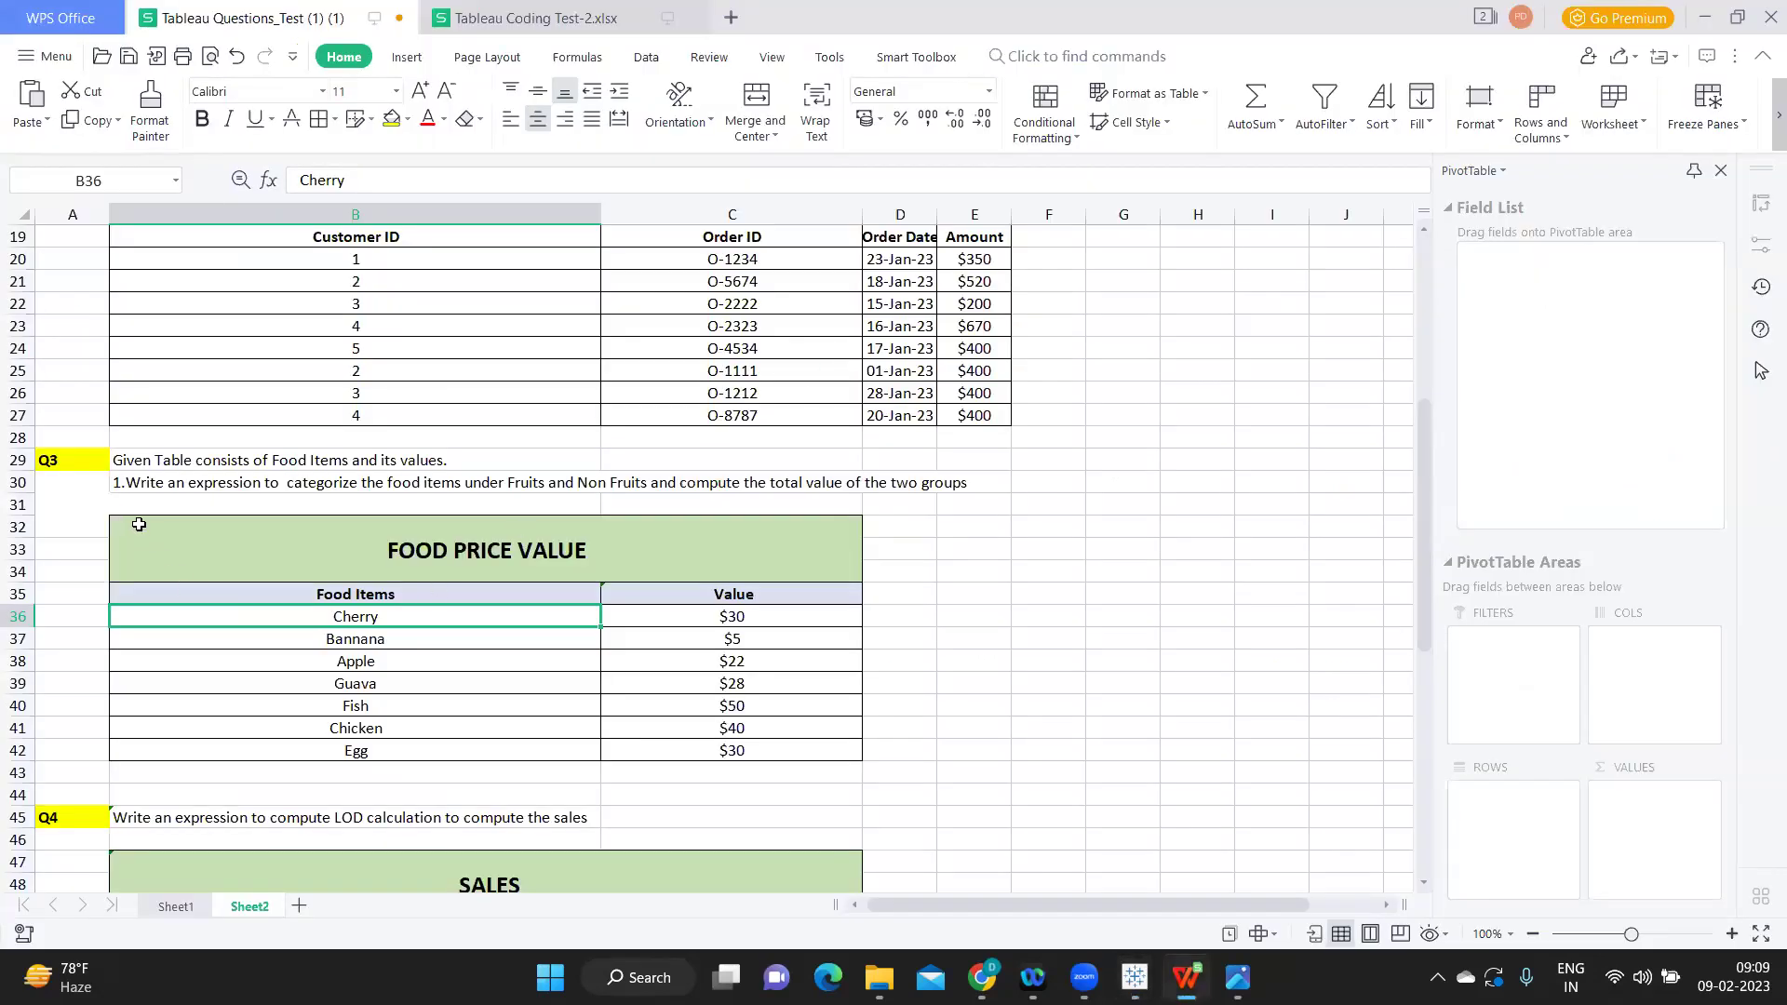
Step: Scroll down to review the Q4 LOD question and its SalesPerson / Sale Value table
scroll(138, 525, down, 6)
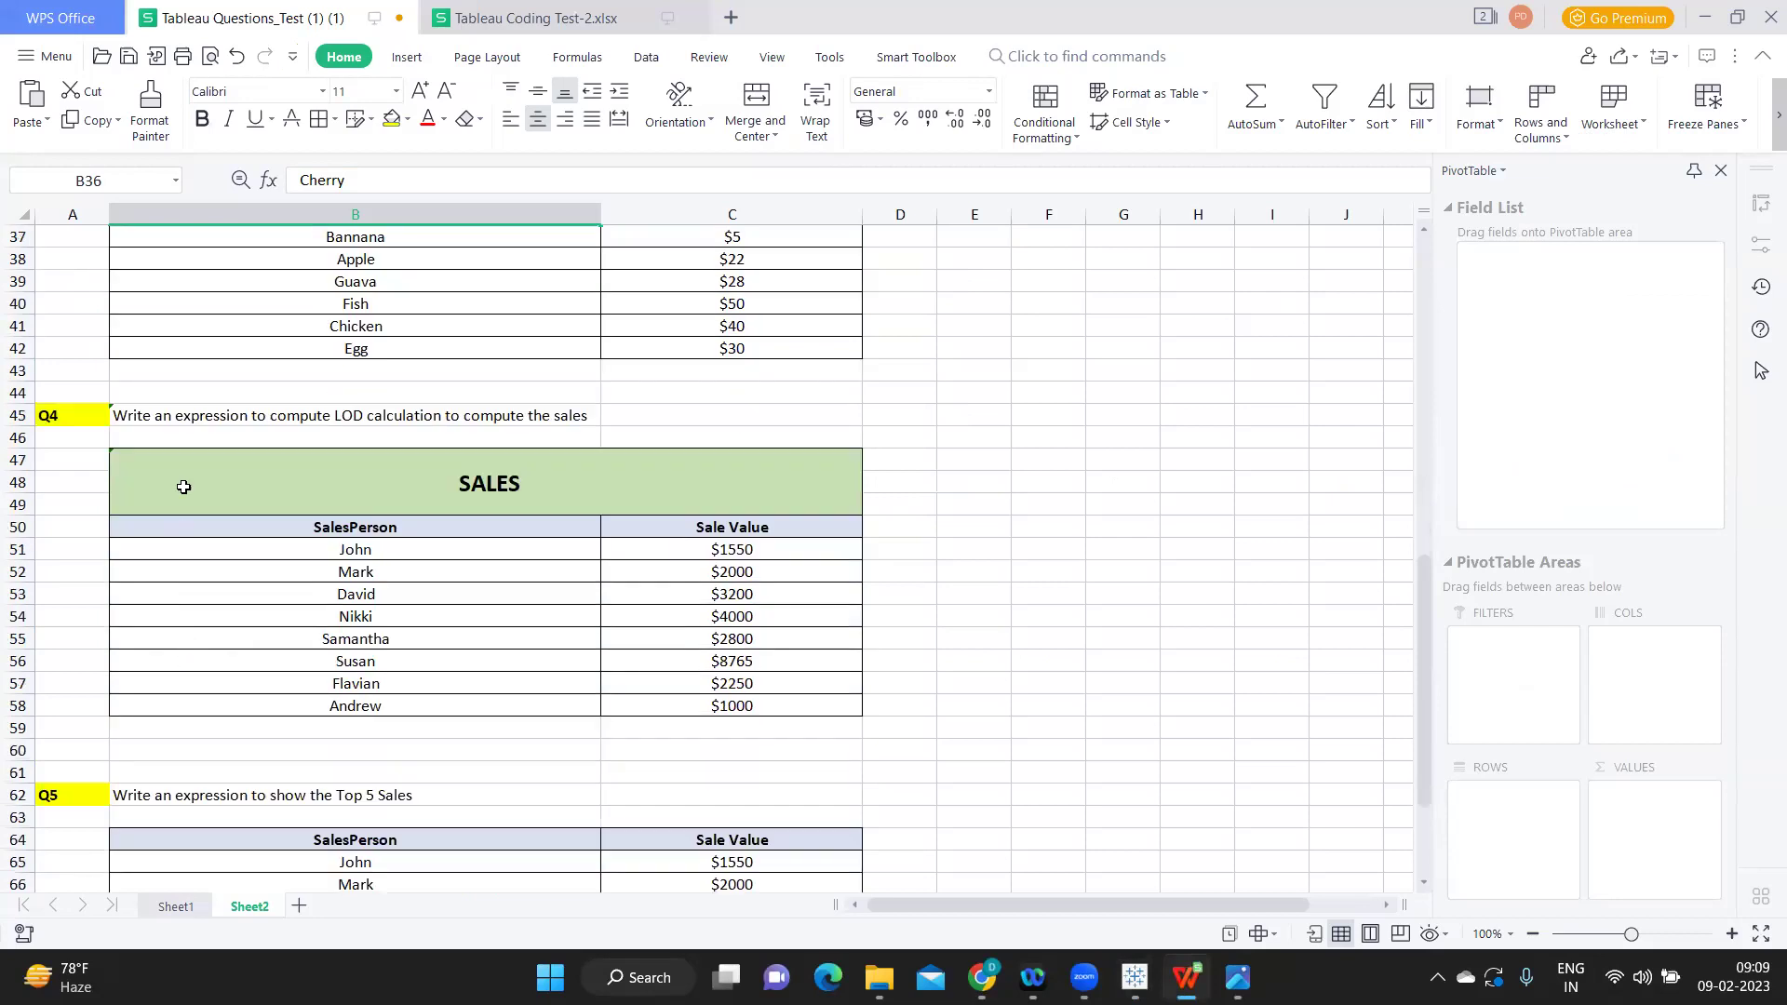
click(194, 422)
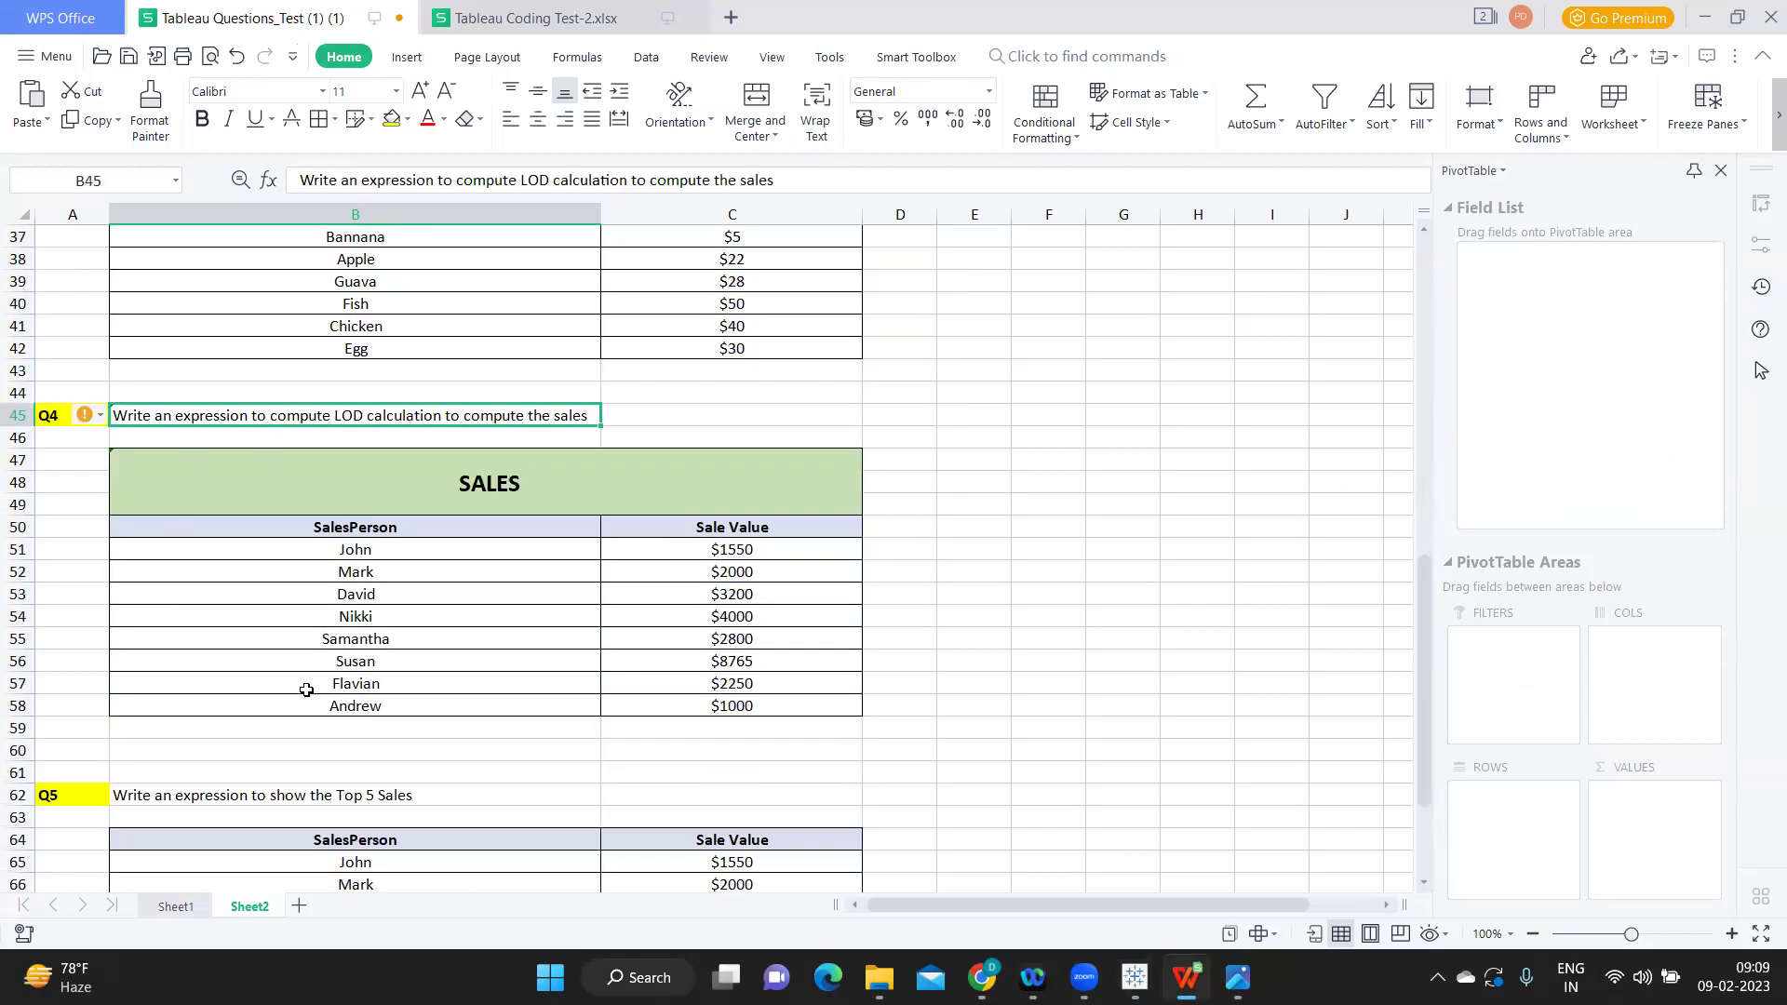
click(323, 533)
click(696, 532)
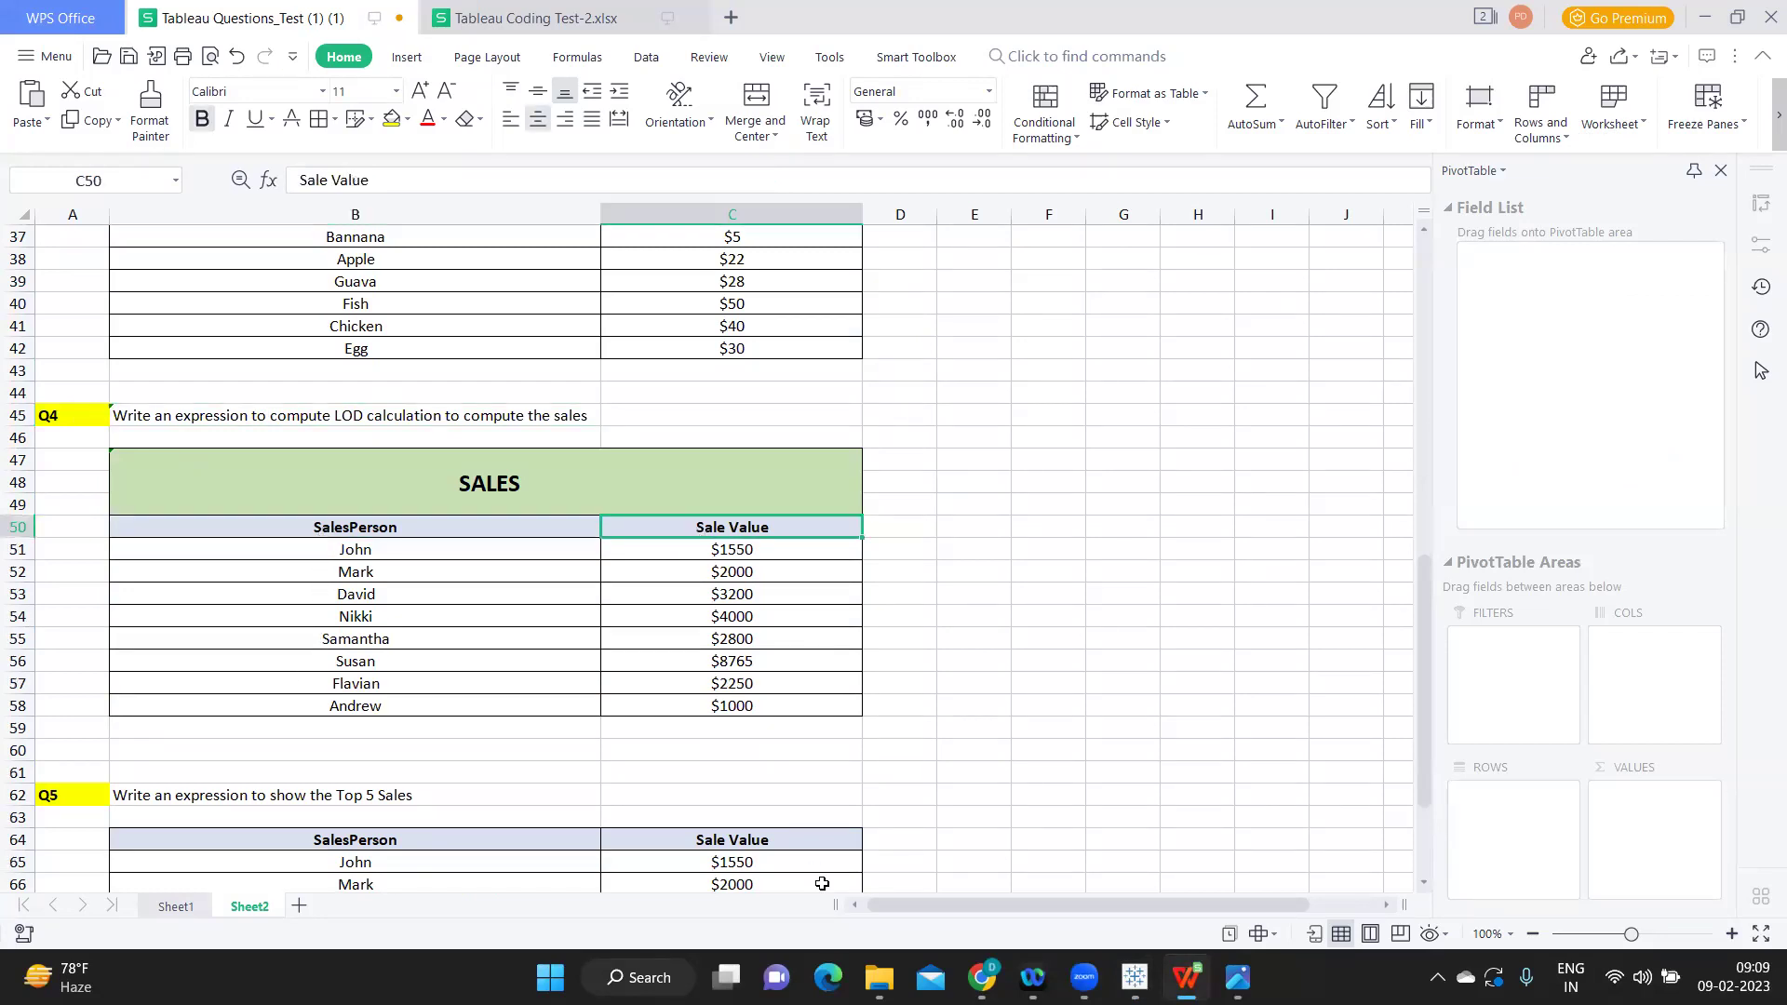
Step: Back in Tableau, close the calculation editor and switch to Sheet 2
key(alt+Tab)
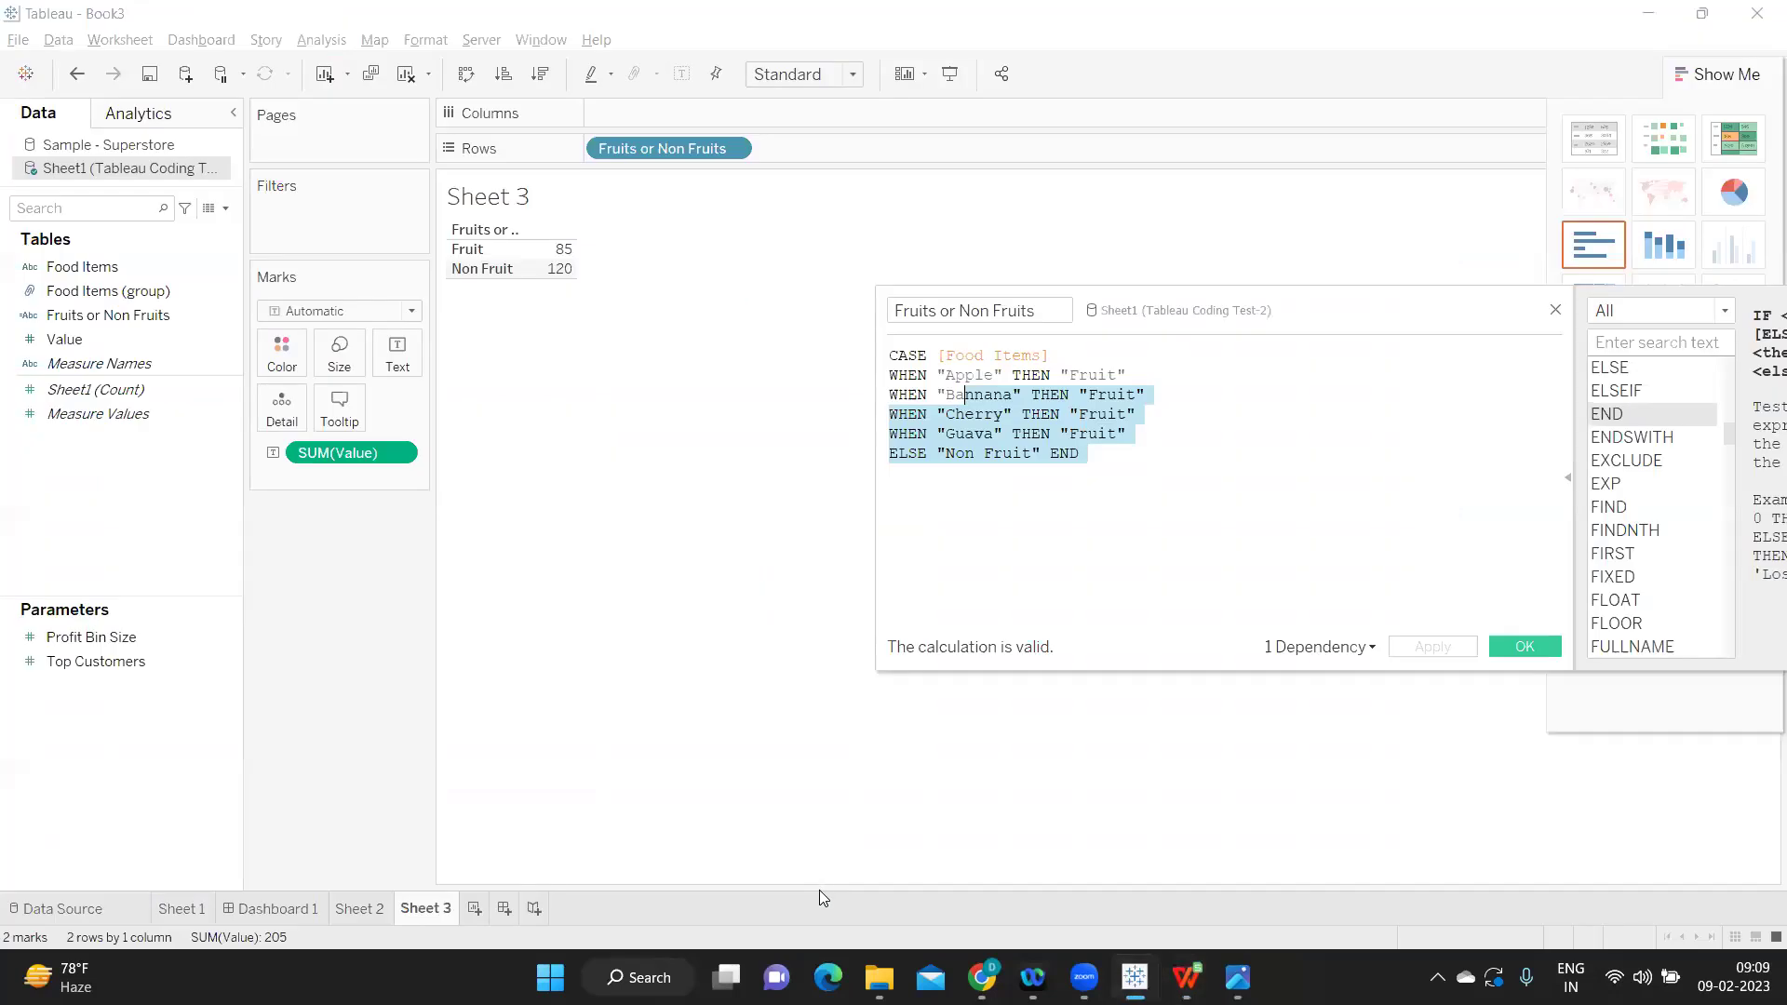
click(1525, 646)
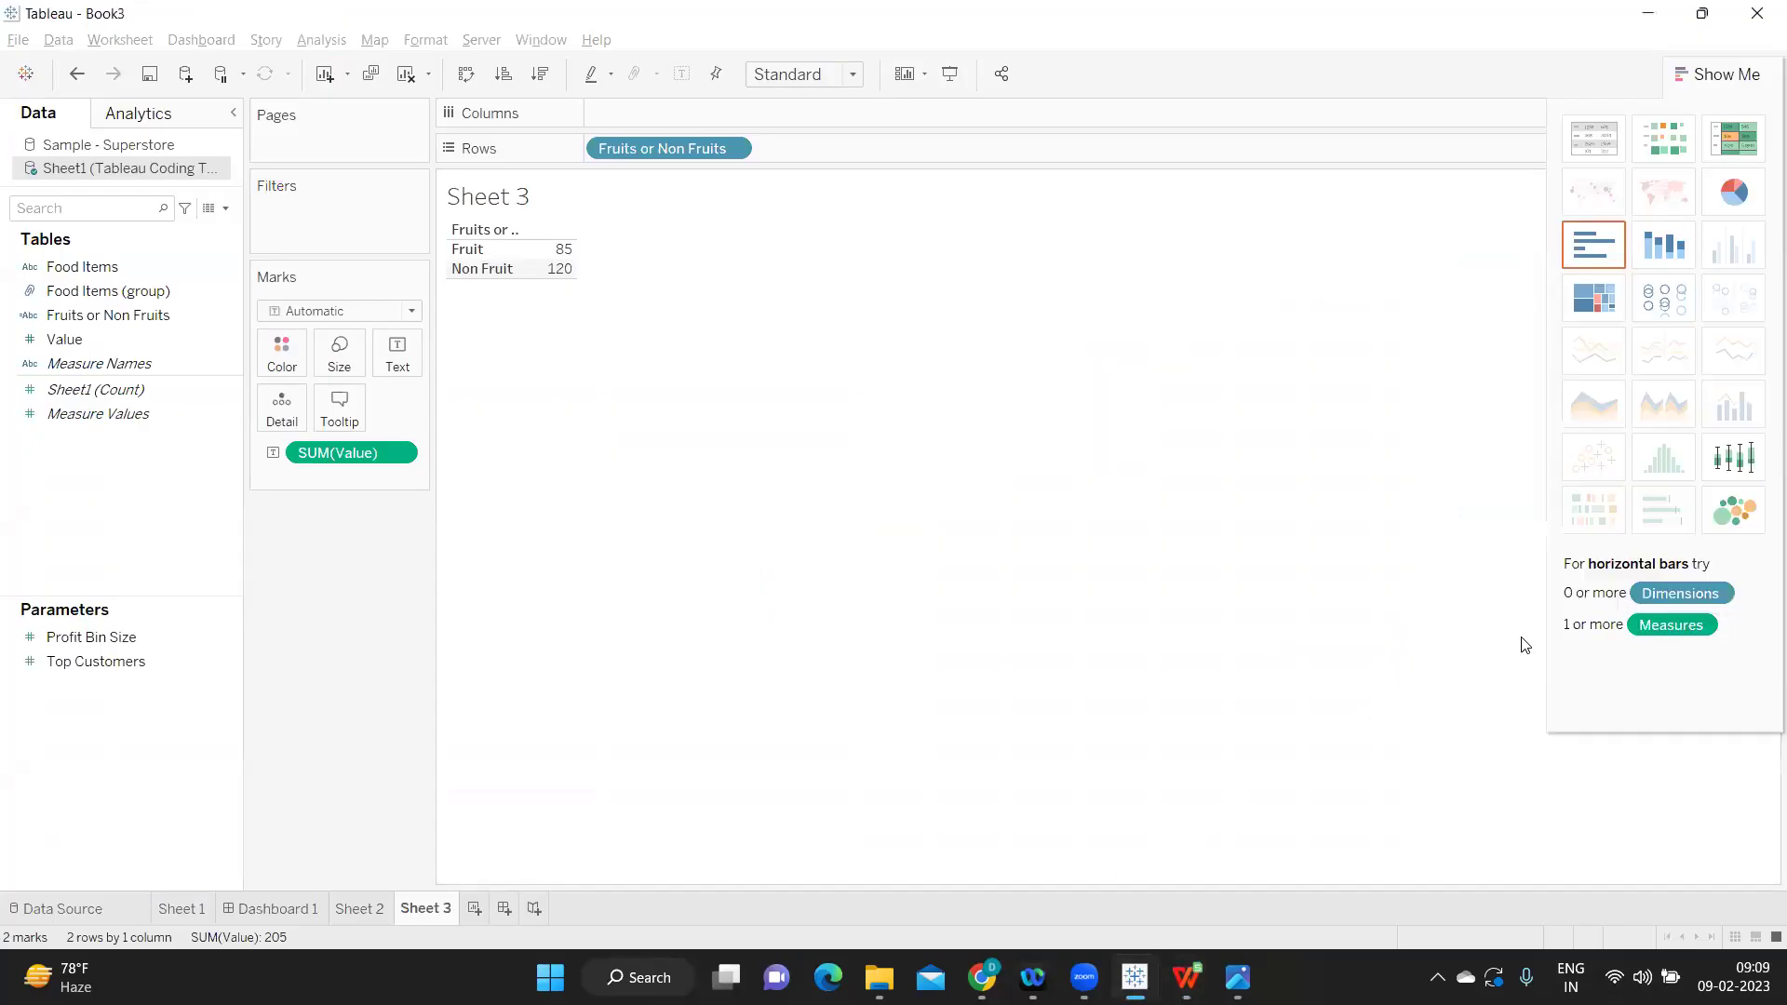
click(381, 912)
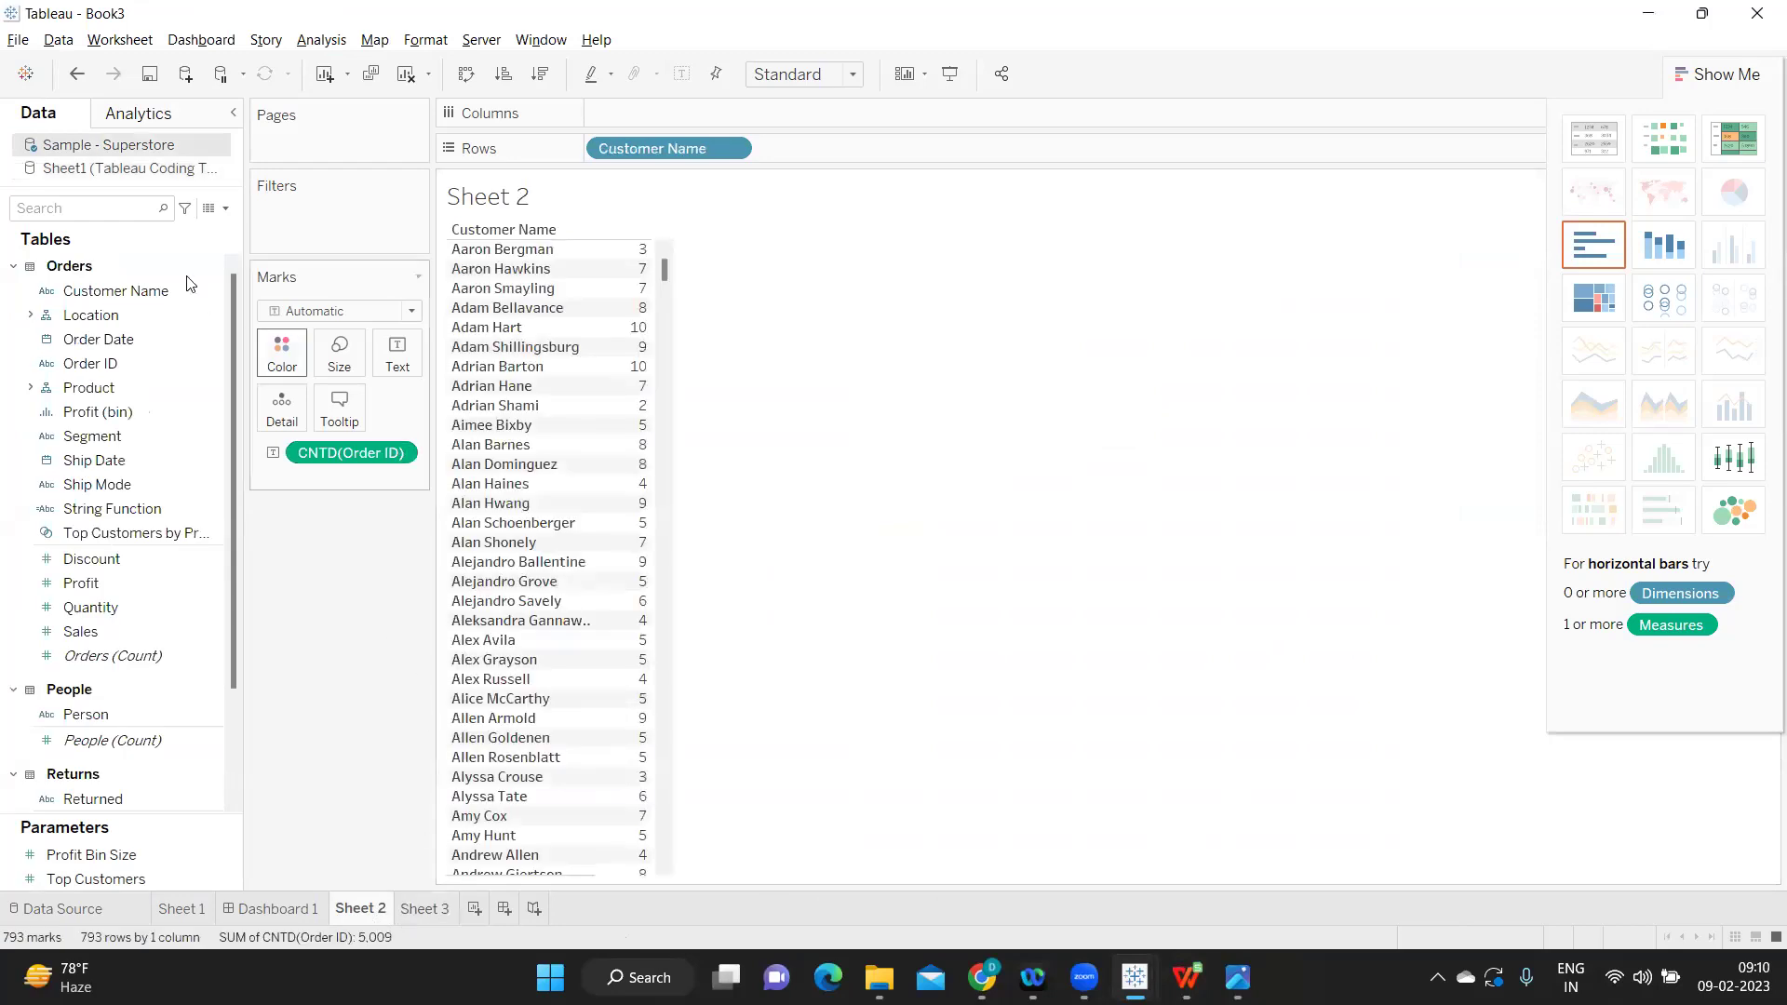
Step: Start a new calculated field named 'Sales per customer'
click(226, 207)
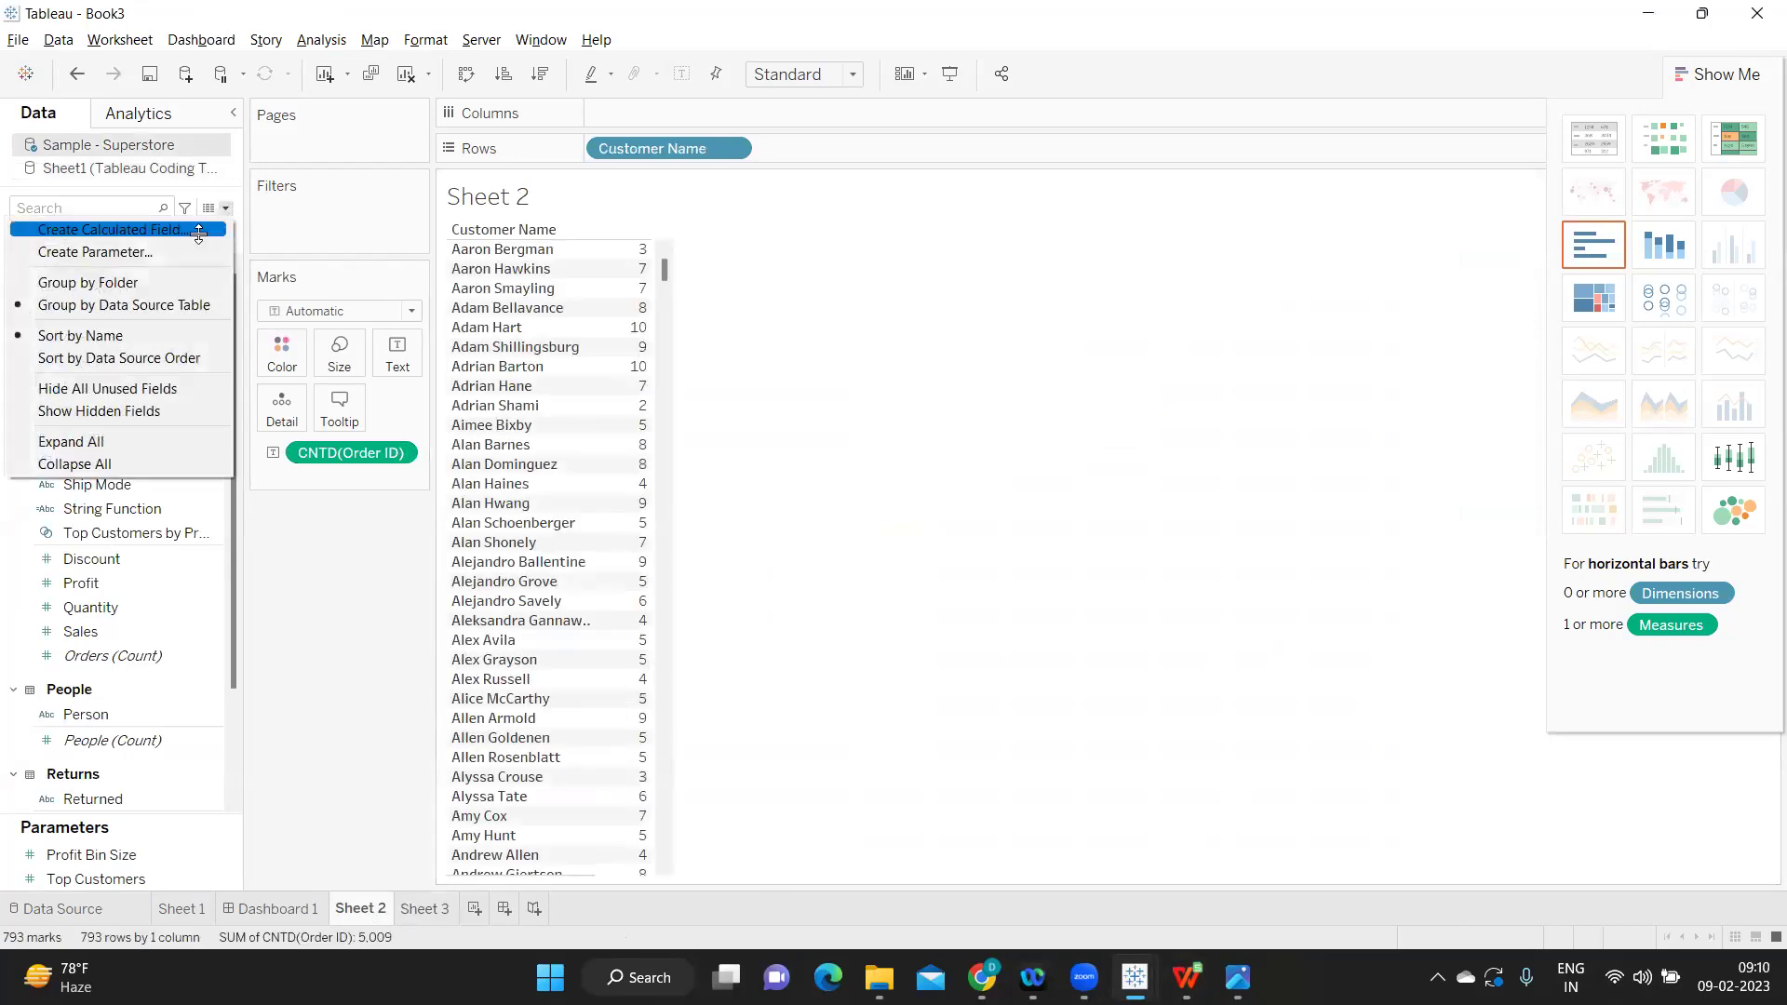
click(200, 234)
text(Sale)
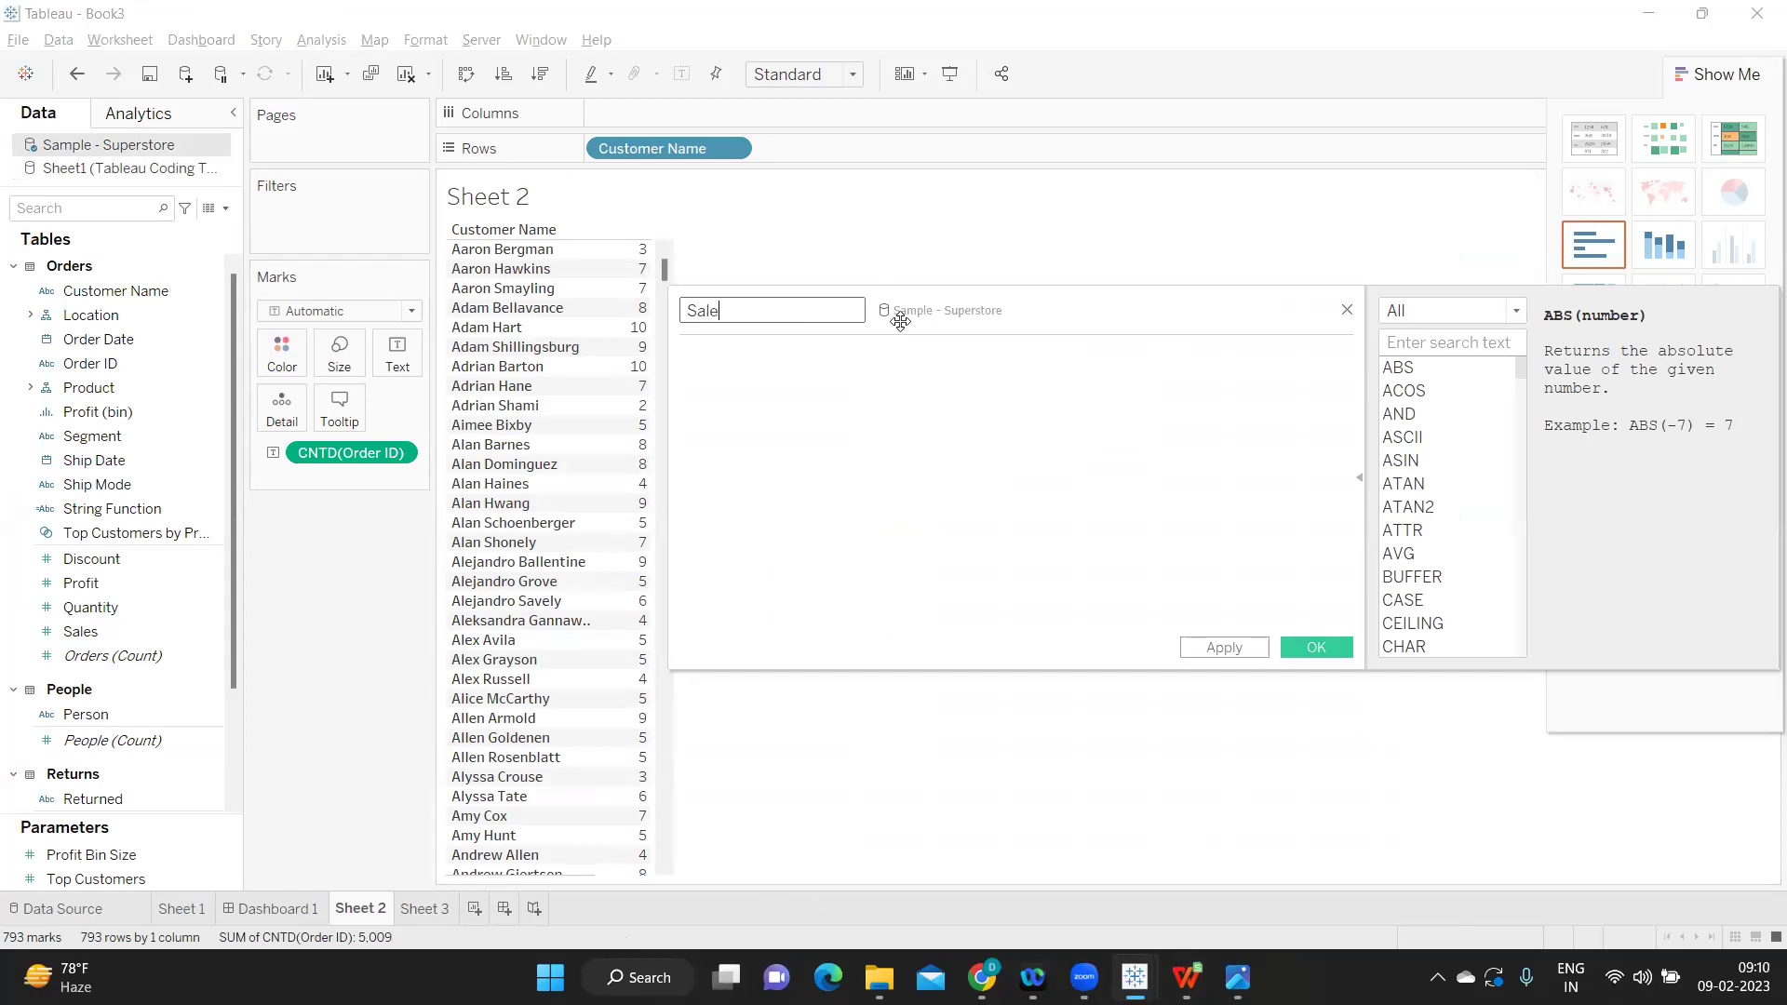
text(s per customer)
key(Tab)
Step: Enter the formula {FIXED [Customer Name] : sum([Sales])} and apply it
text(()
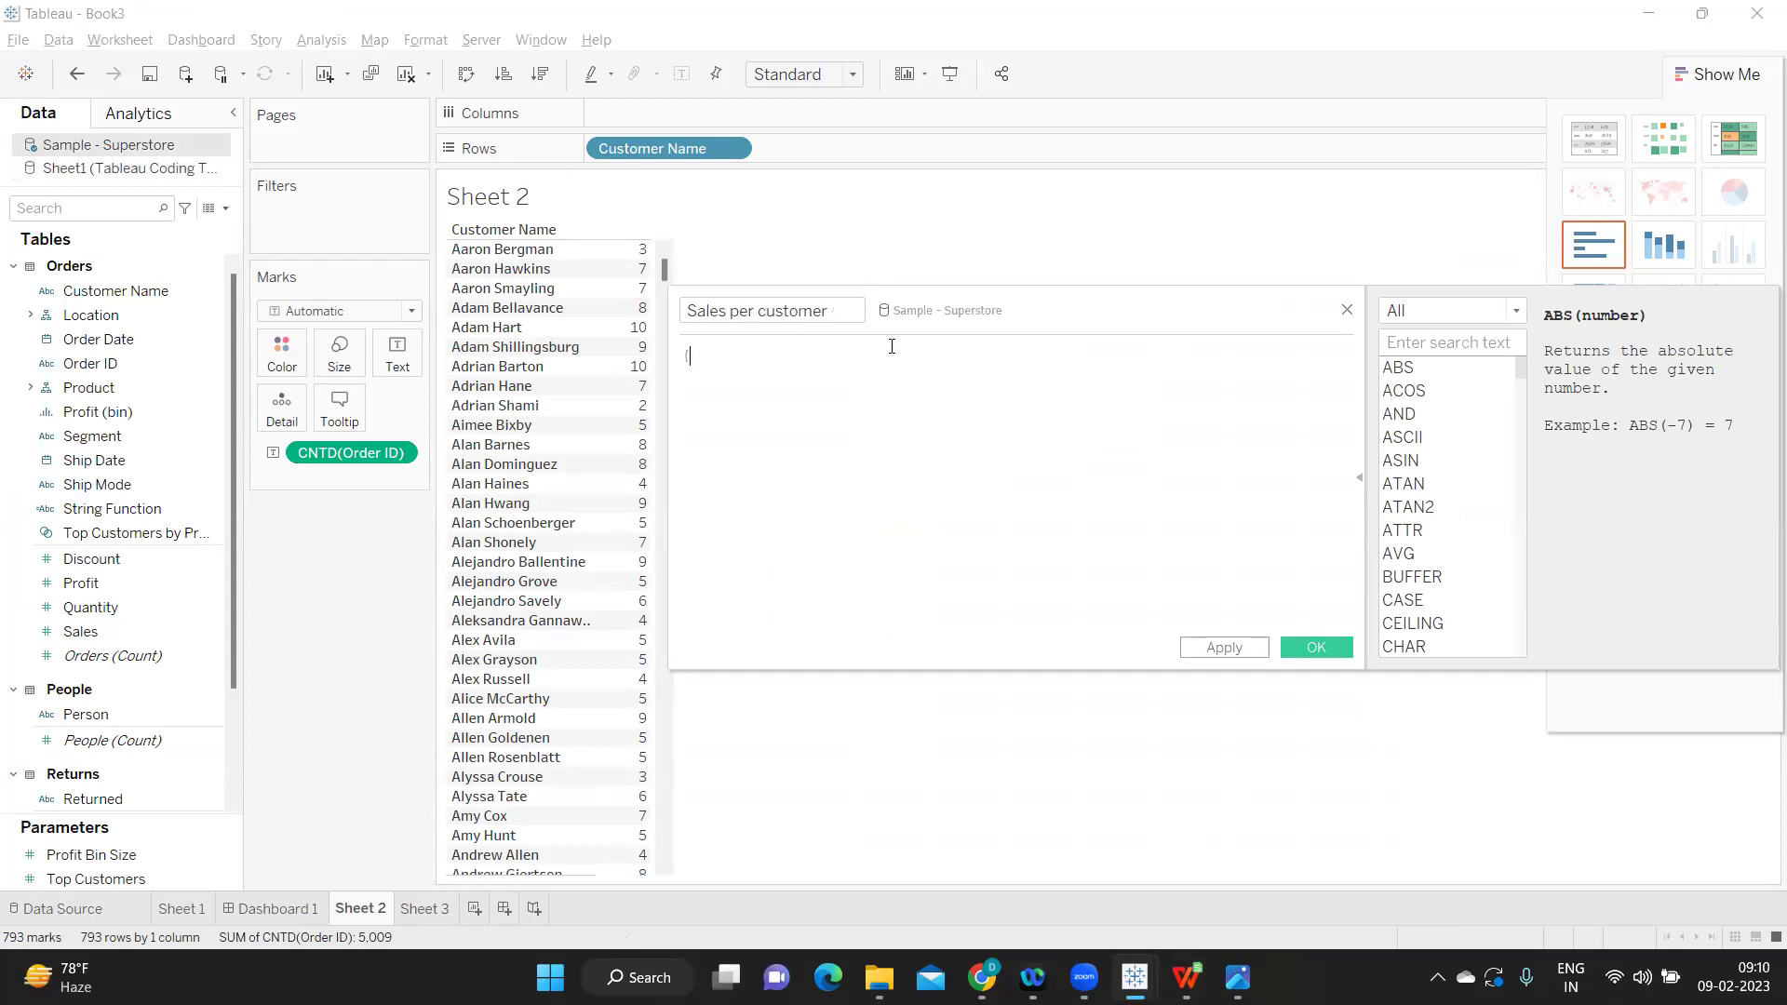
text(FIXED )
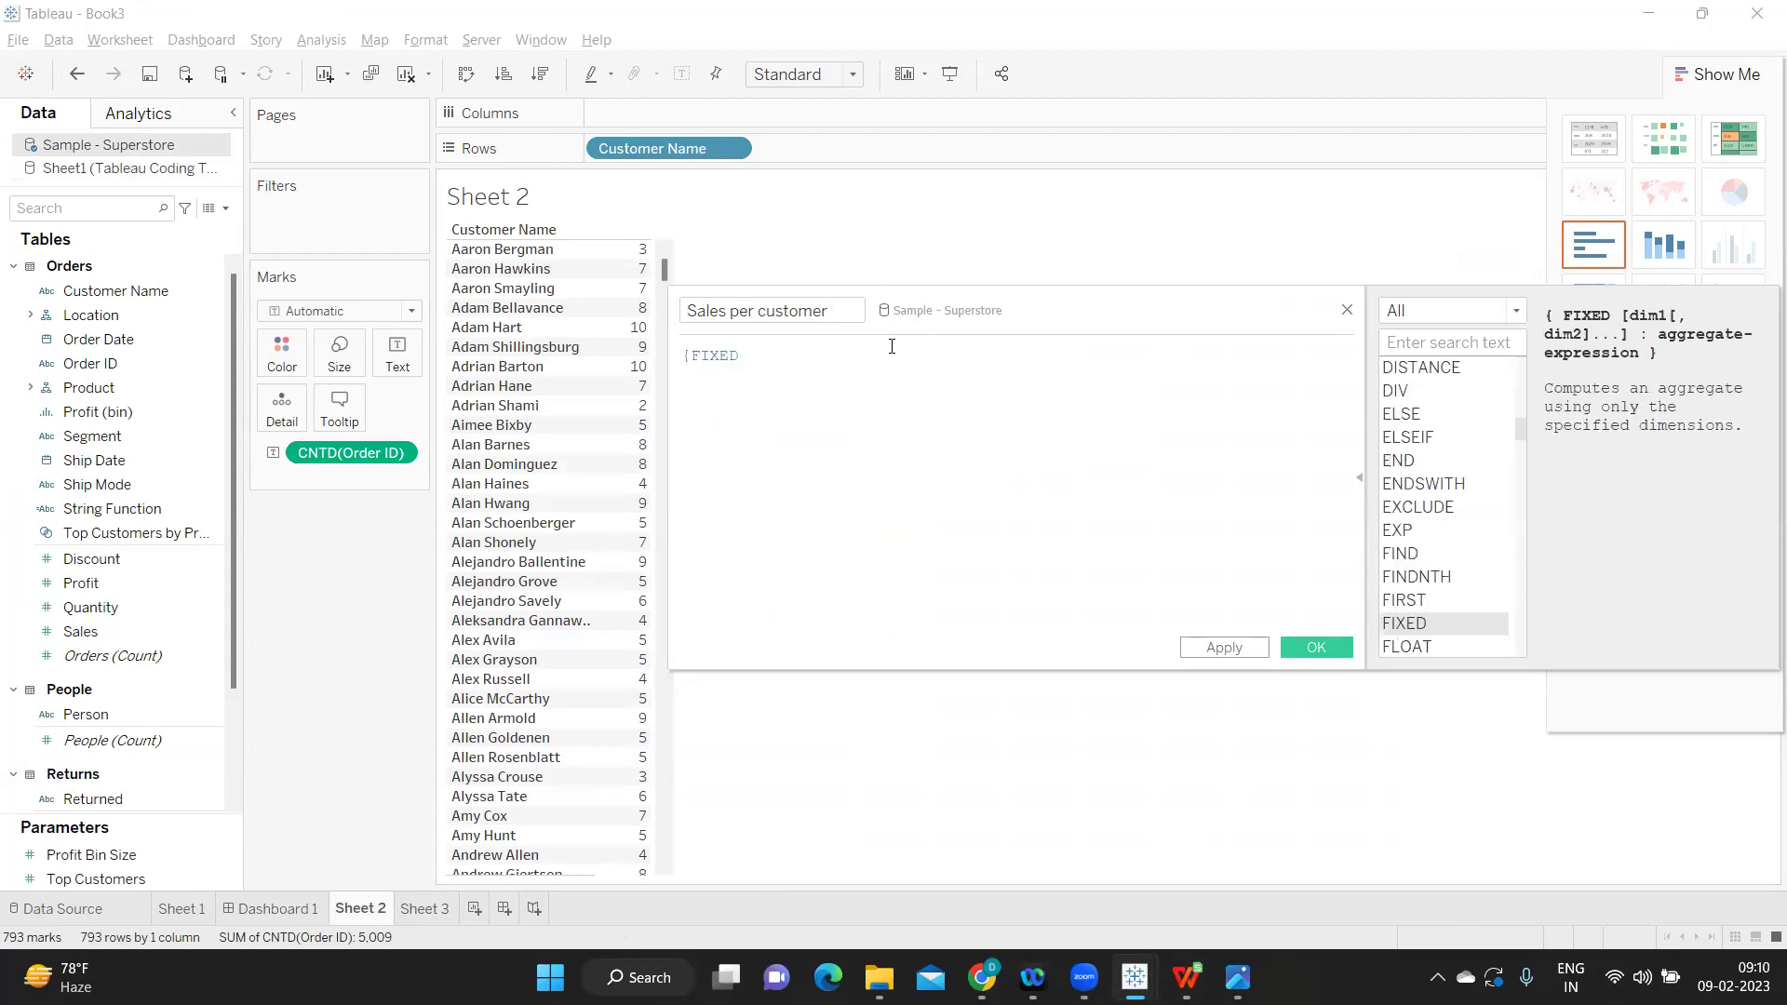
text(cus)
key(Return)
text(: sa)
key(Return)
key(BackSpace)
key(BackSpace)
key(BackSpace)
key(BackSpace)
key(BackSpace)
key(BackSpace)
key(BackSpace)
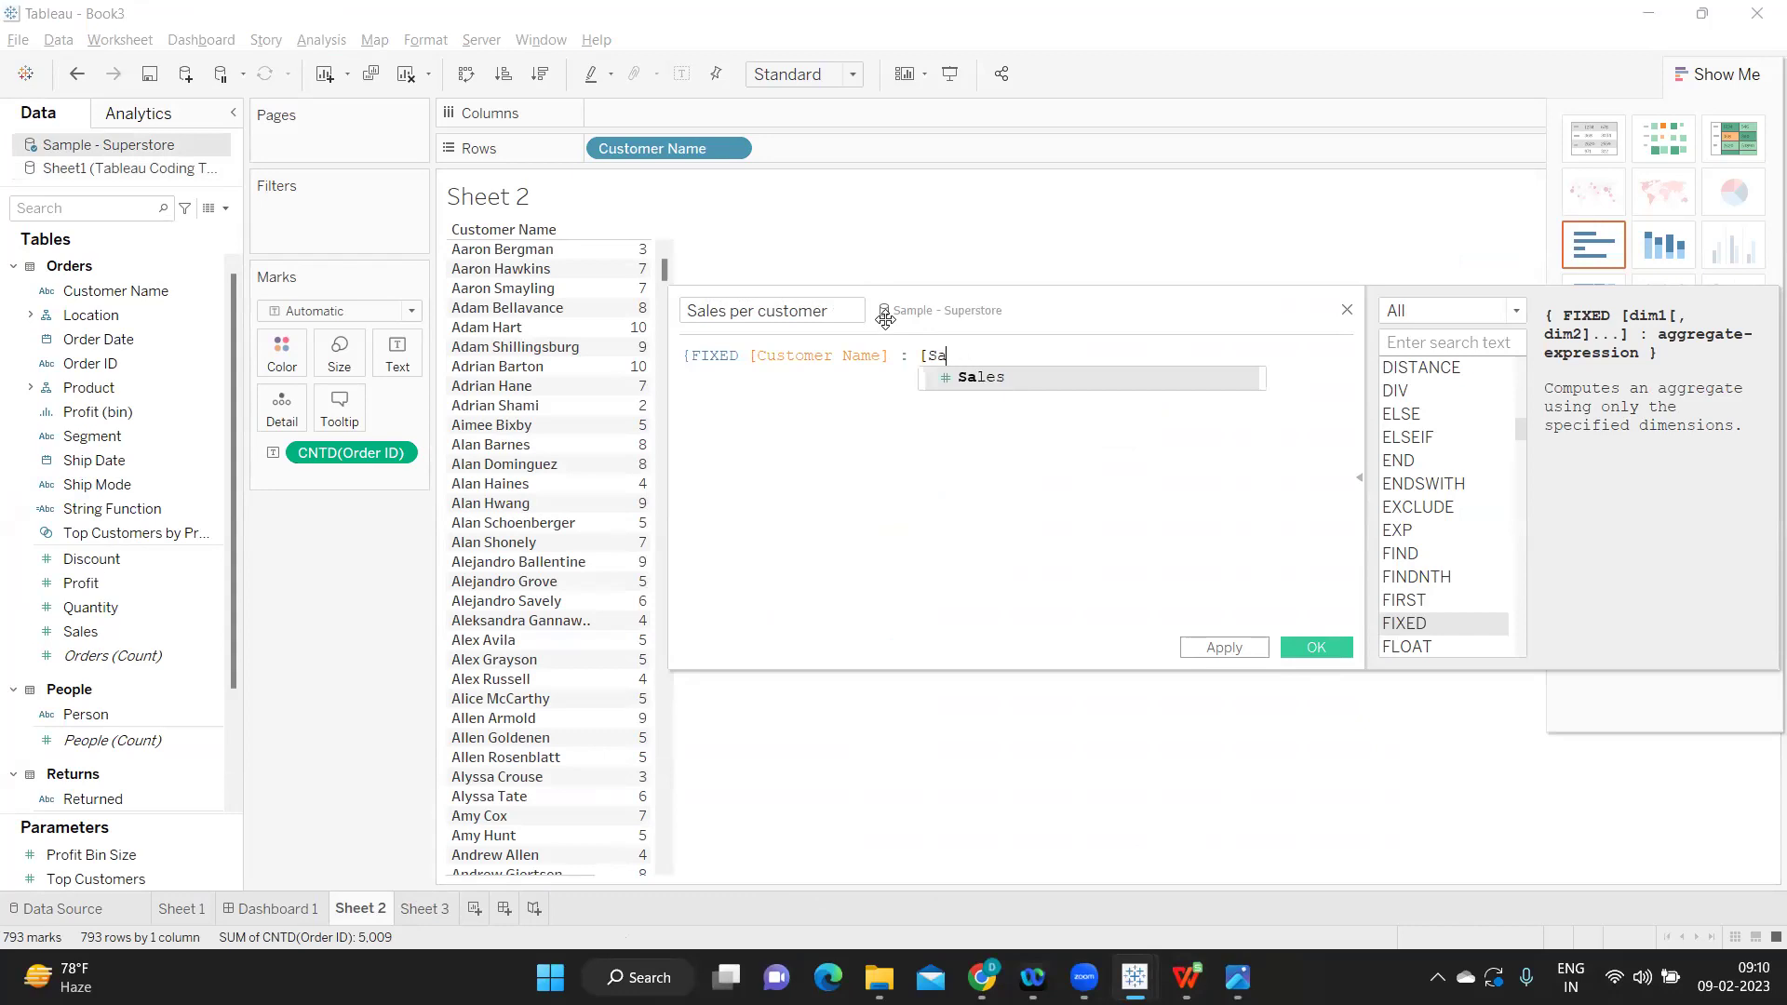
text(sum(sa)
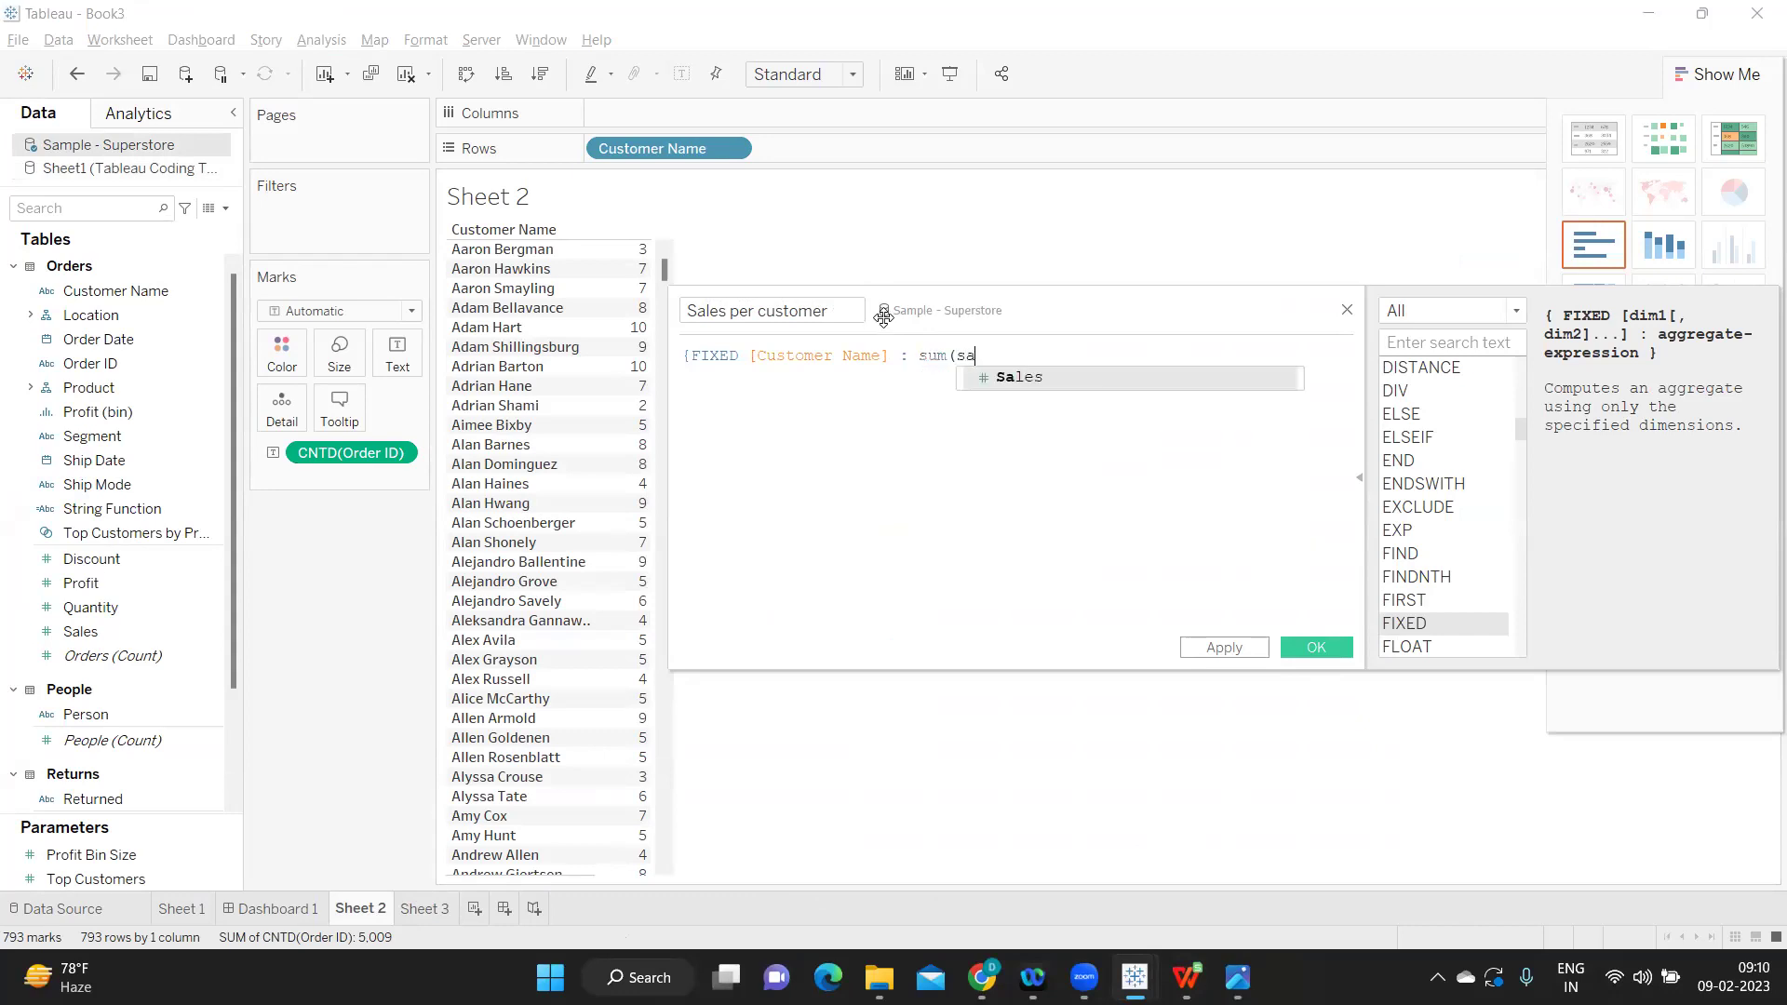
key(Return)
text())
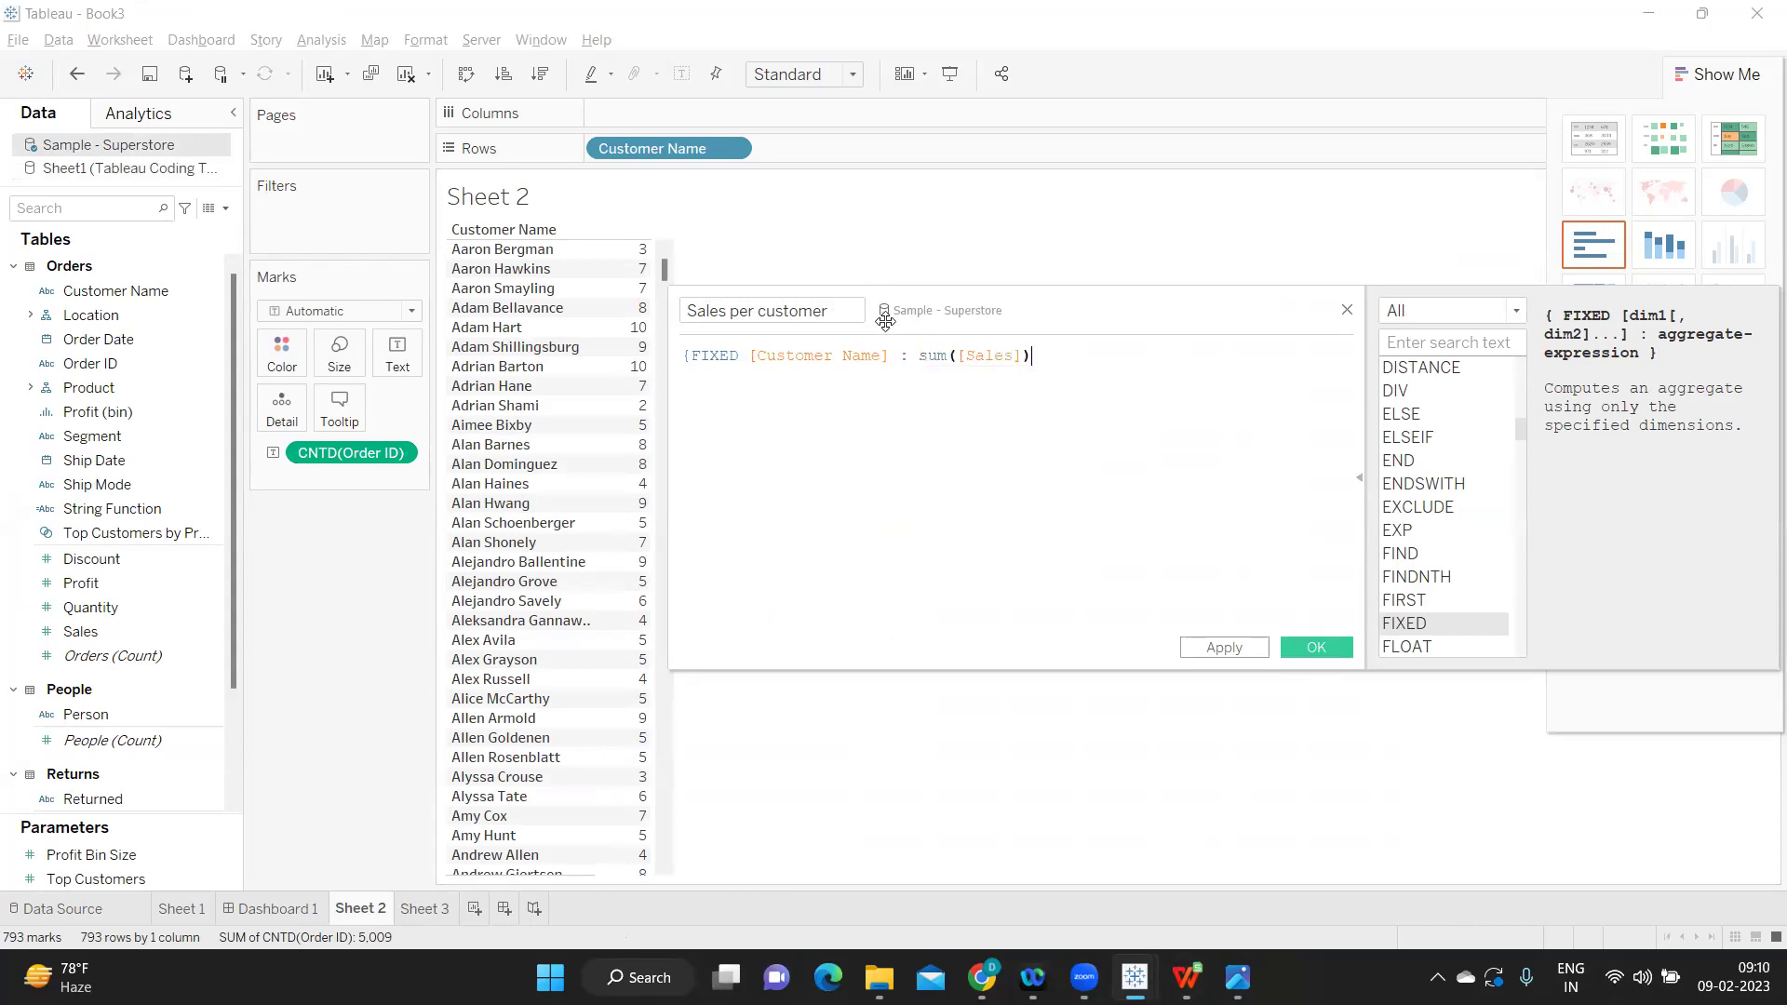
text(})
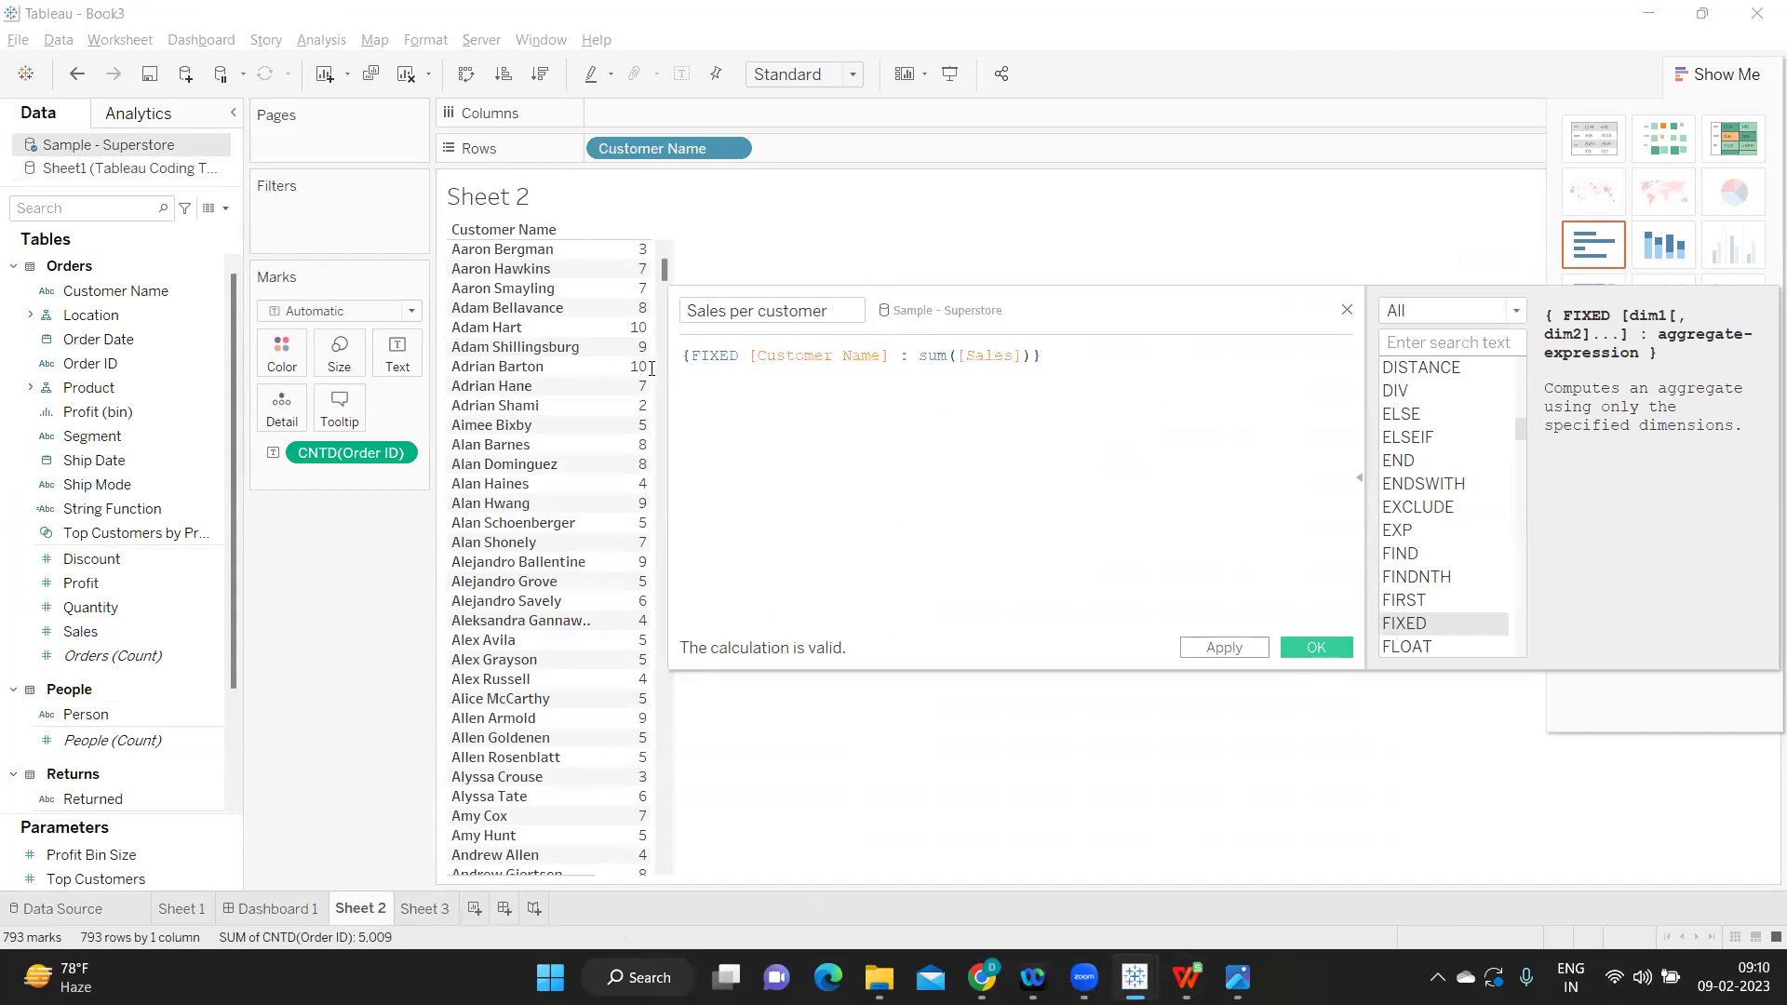
triple_click(684, 366)
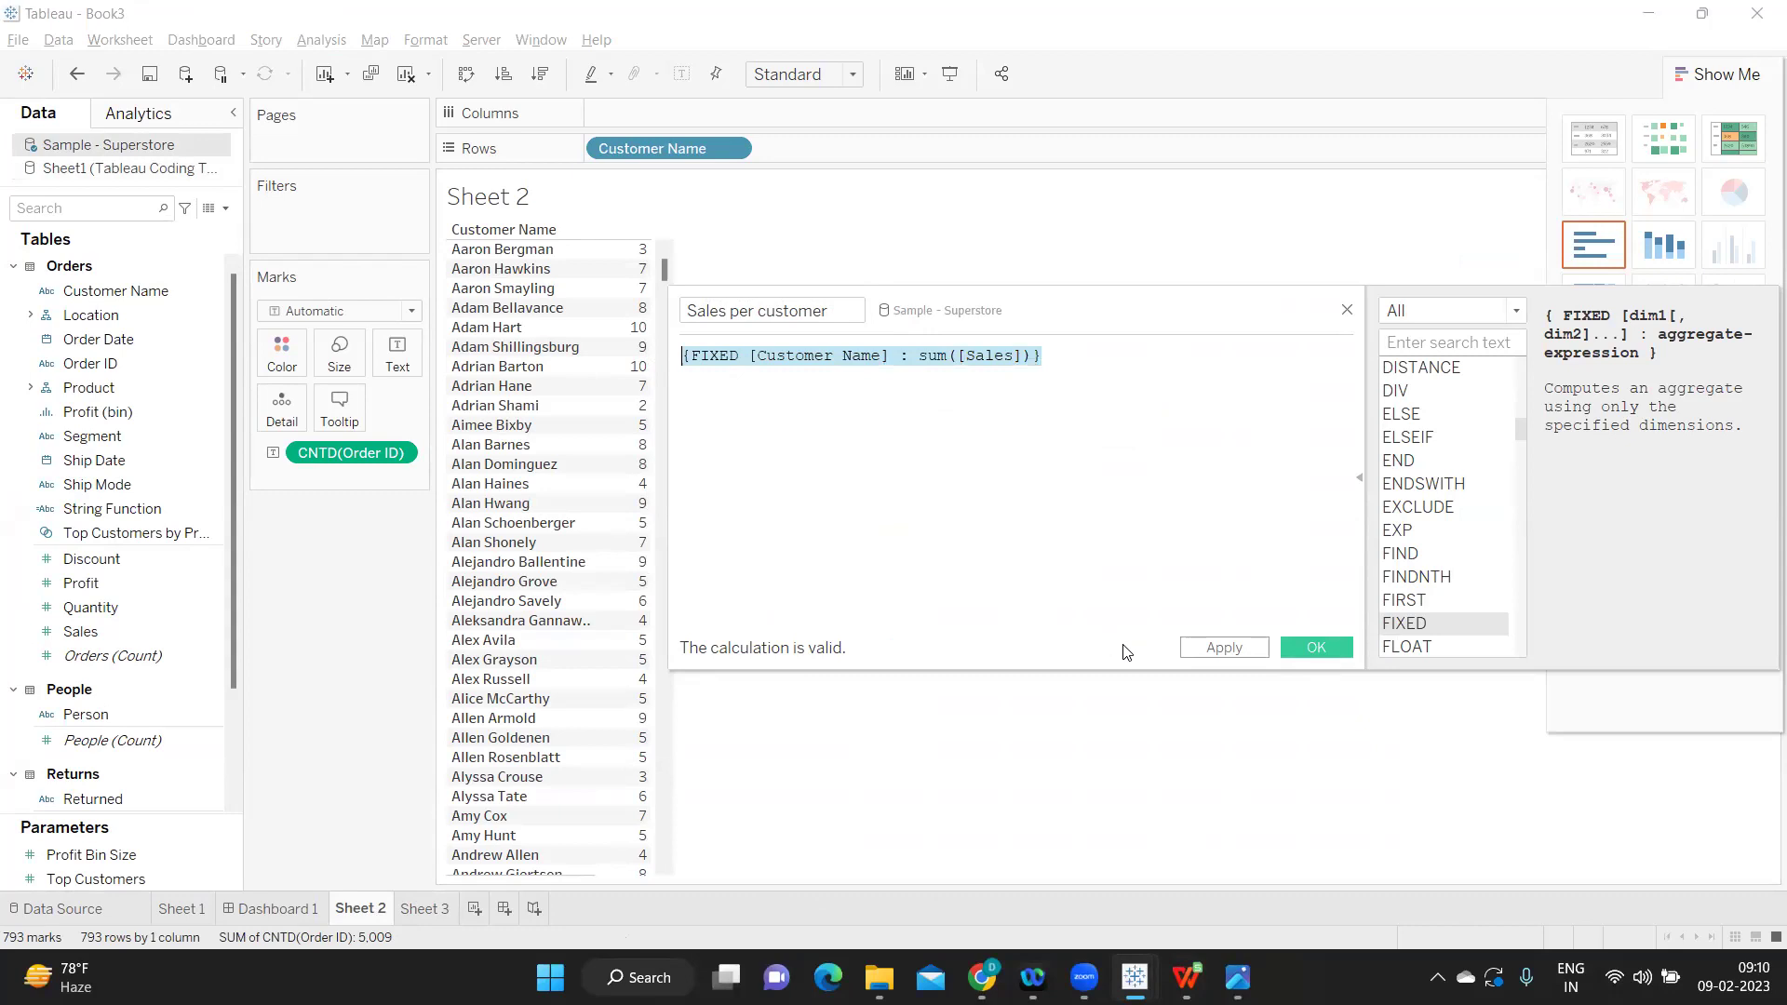
click(1208, 654)
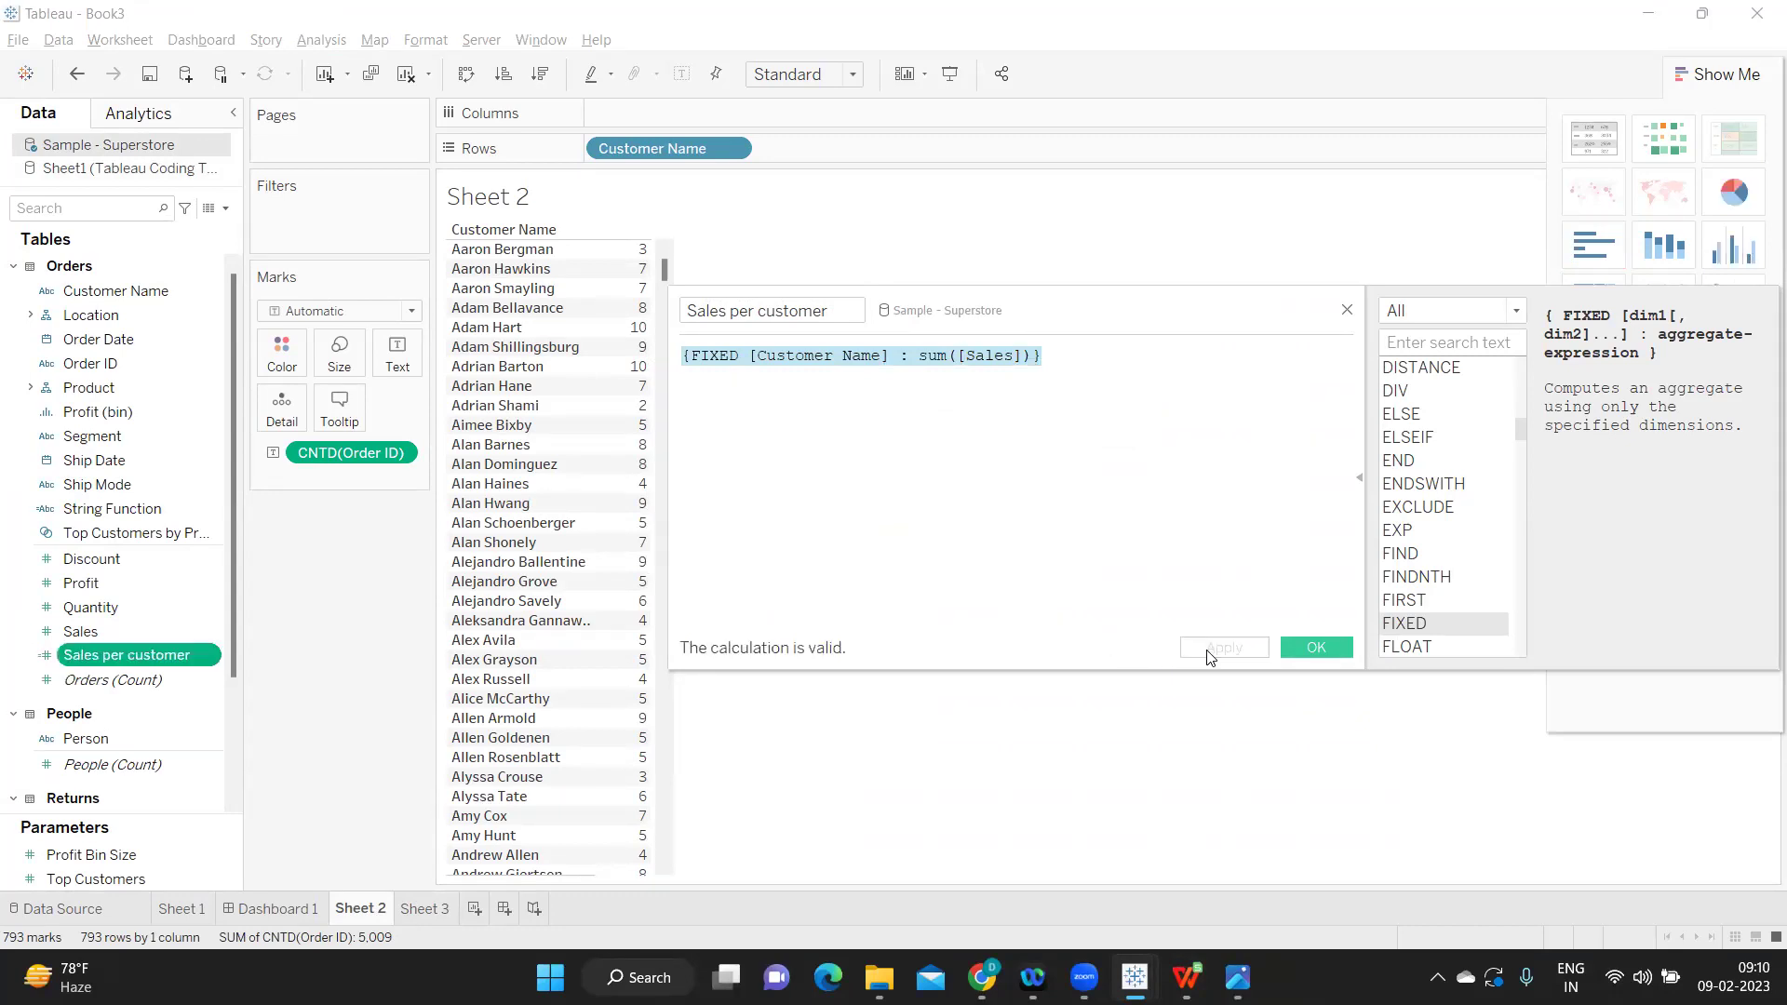
Step: Show Sales per customer as each customer's text value, removing CNTD(Order ID) from the Marks card
click(1302, 655)
drag(163, 656, 400, 359)
drag(346, 469, 355, 578)
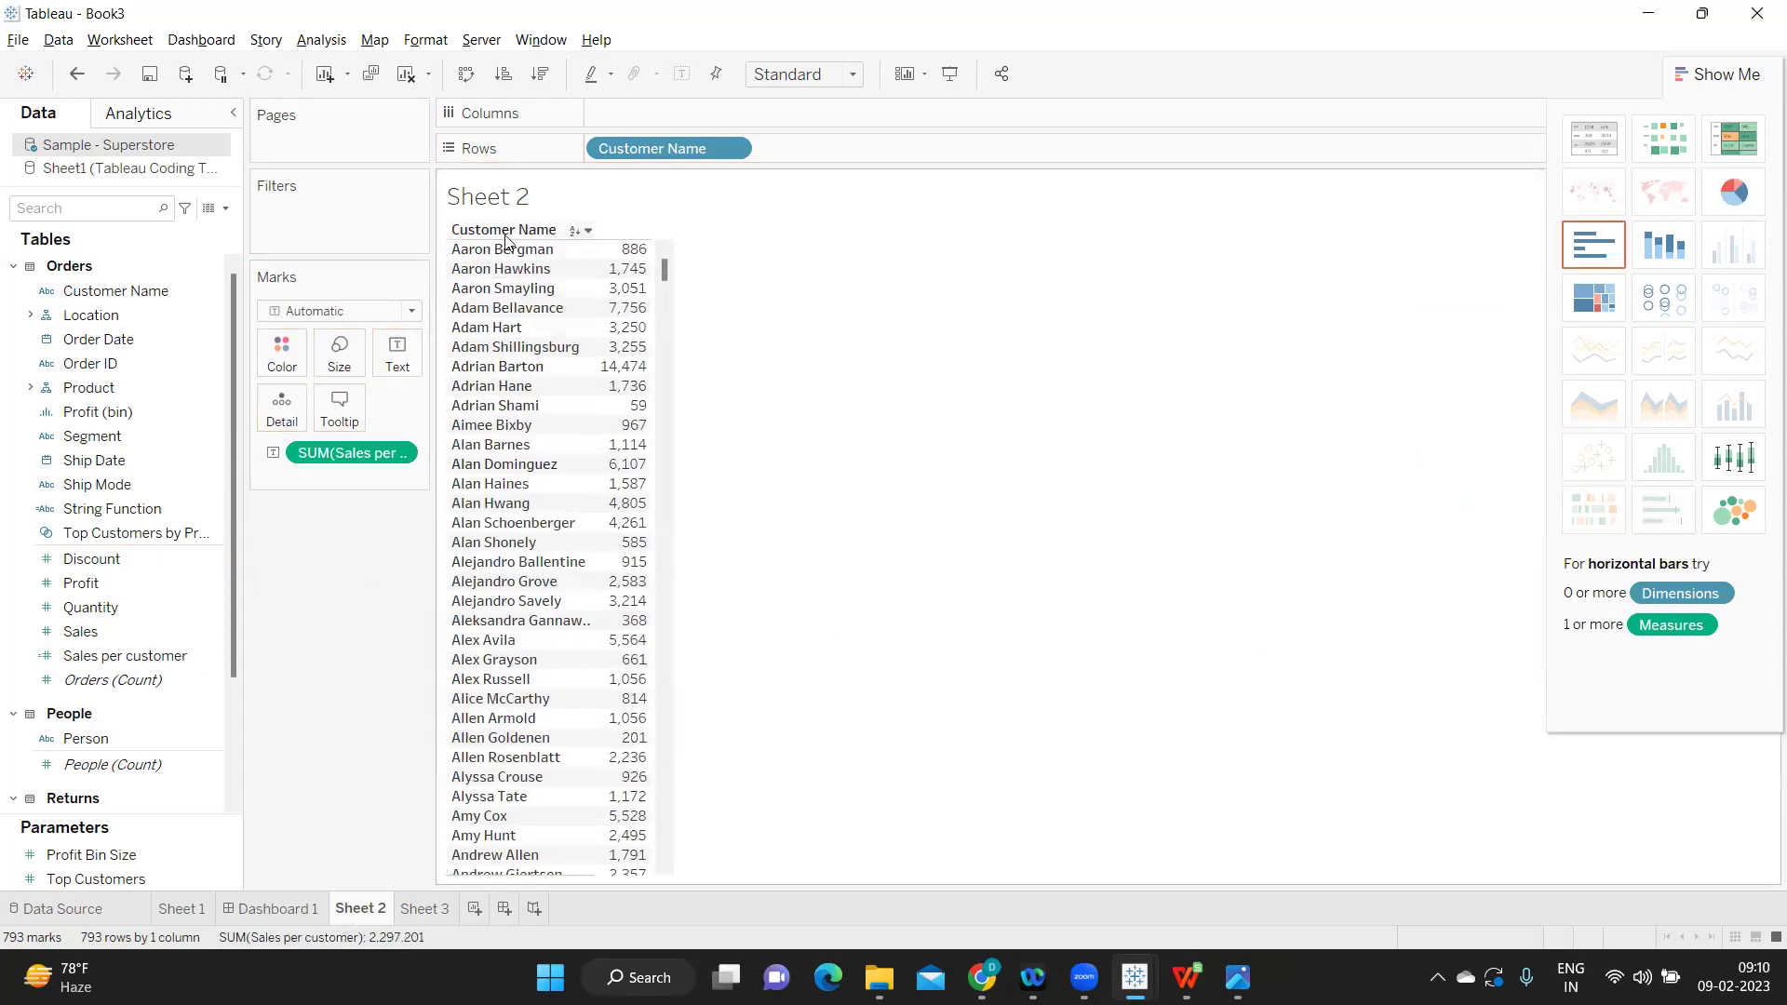
mouse_move(643, 257)
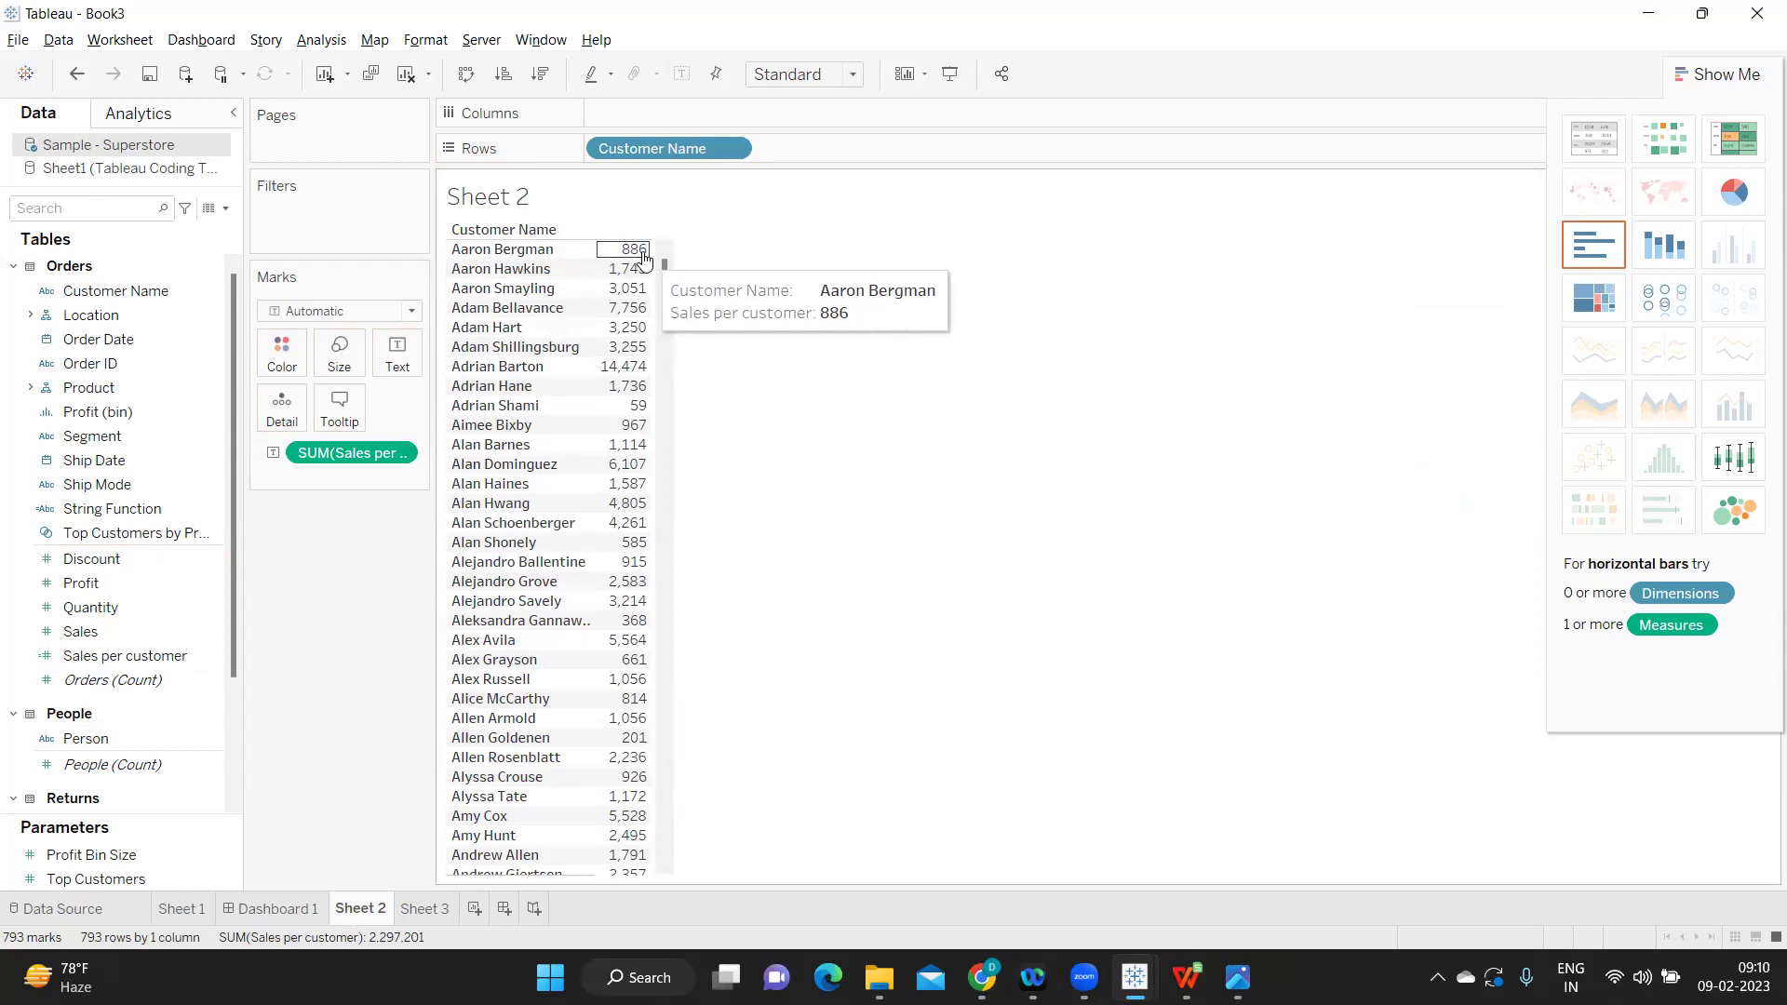
key(alt+Tab)
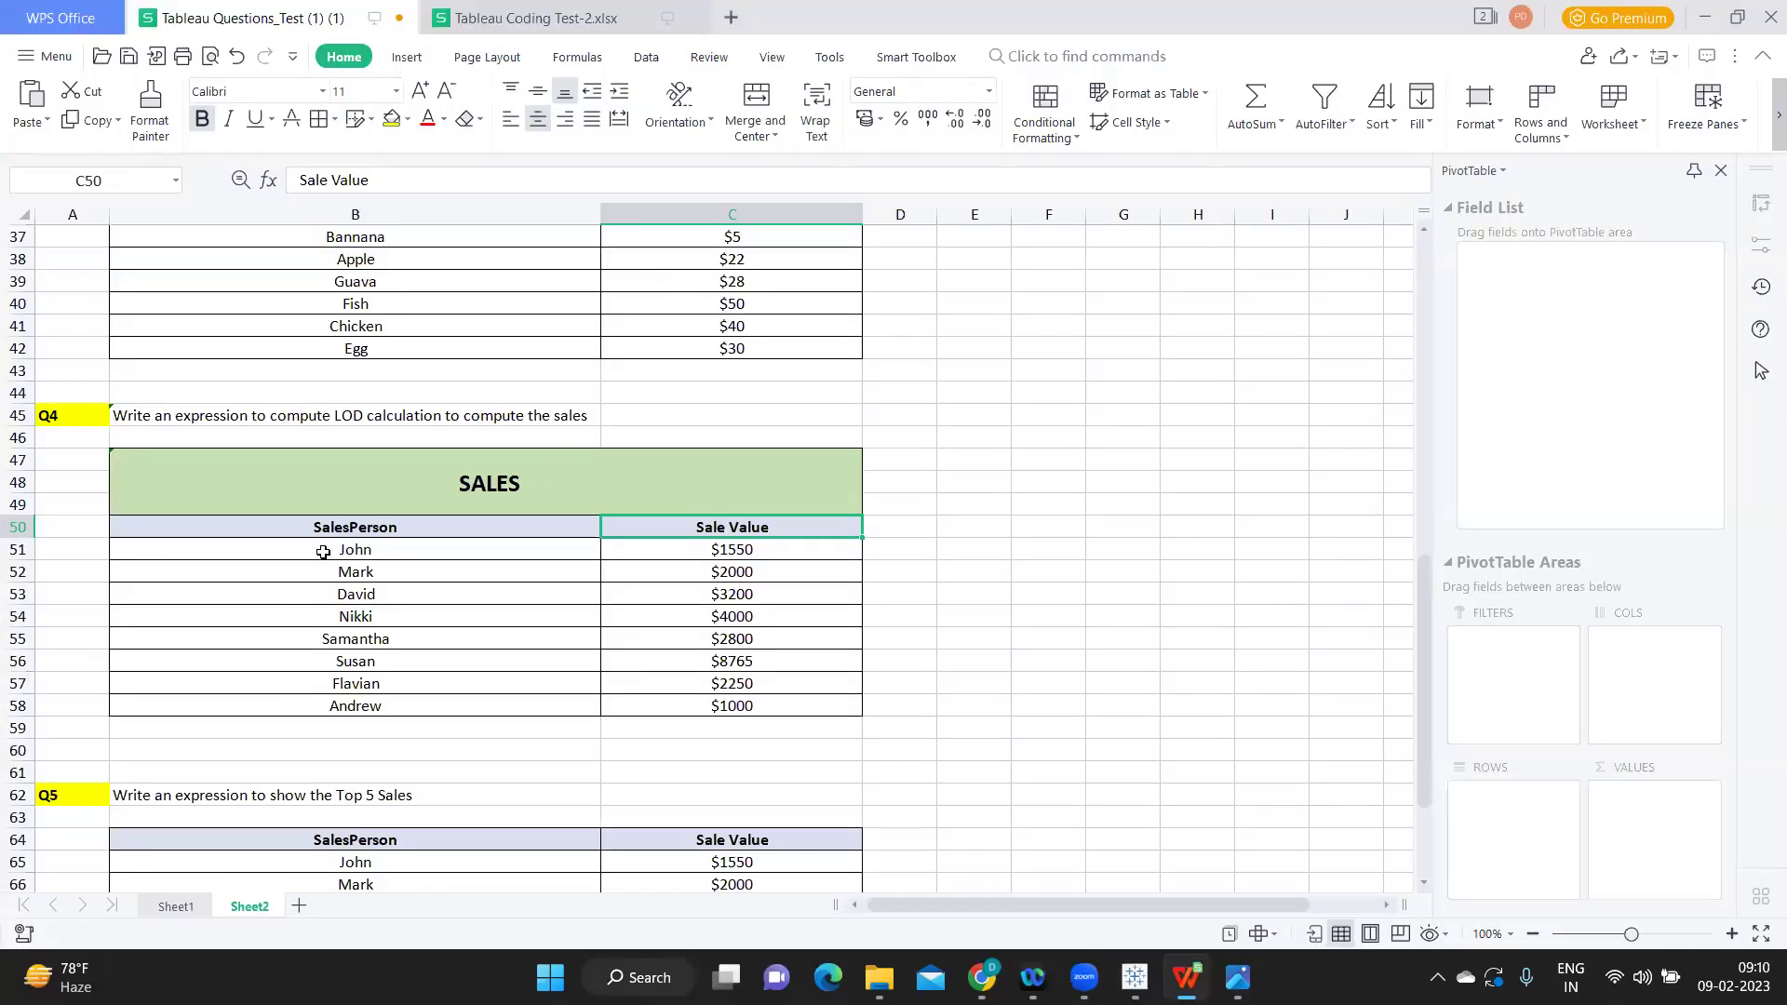
drag(323, 552, 738, 558)
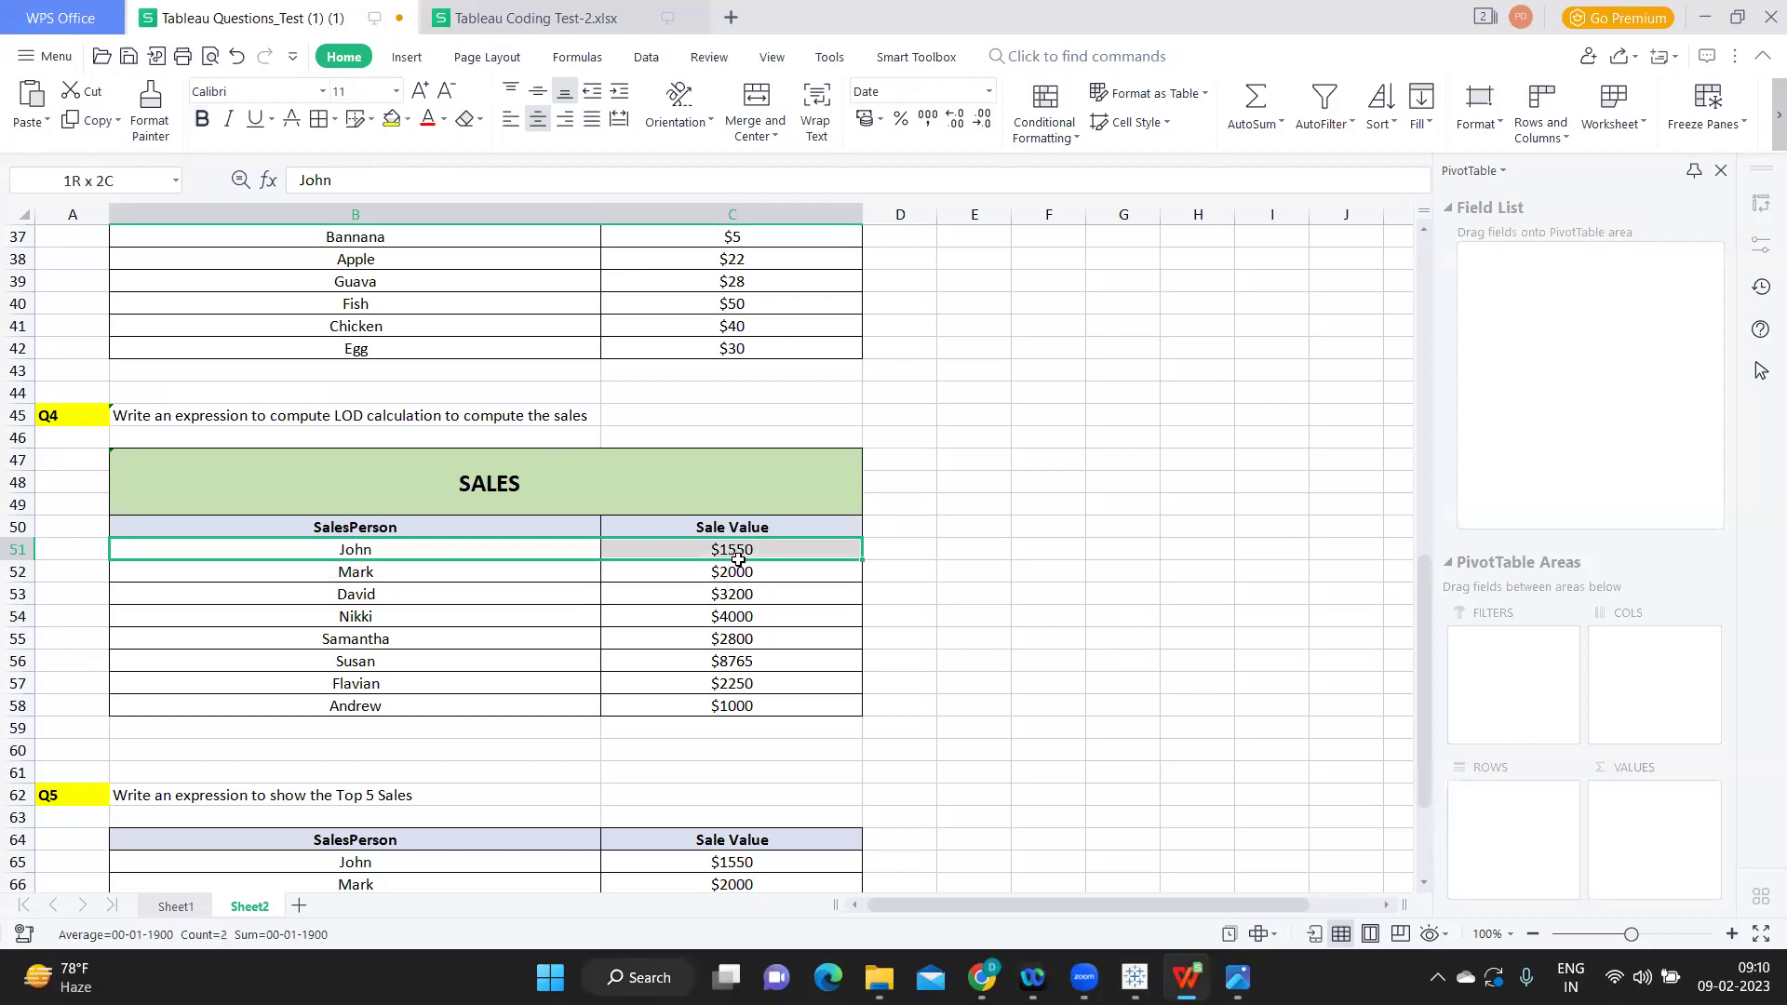
click(346, 411)
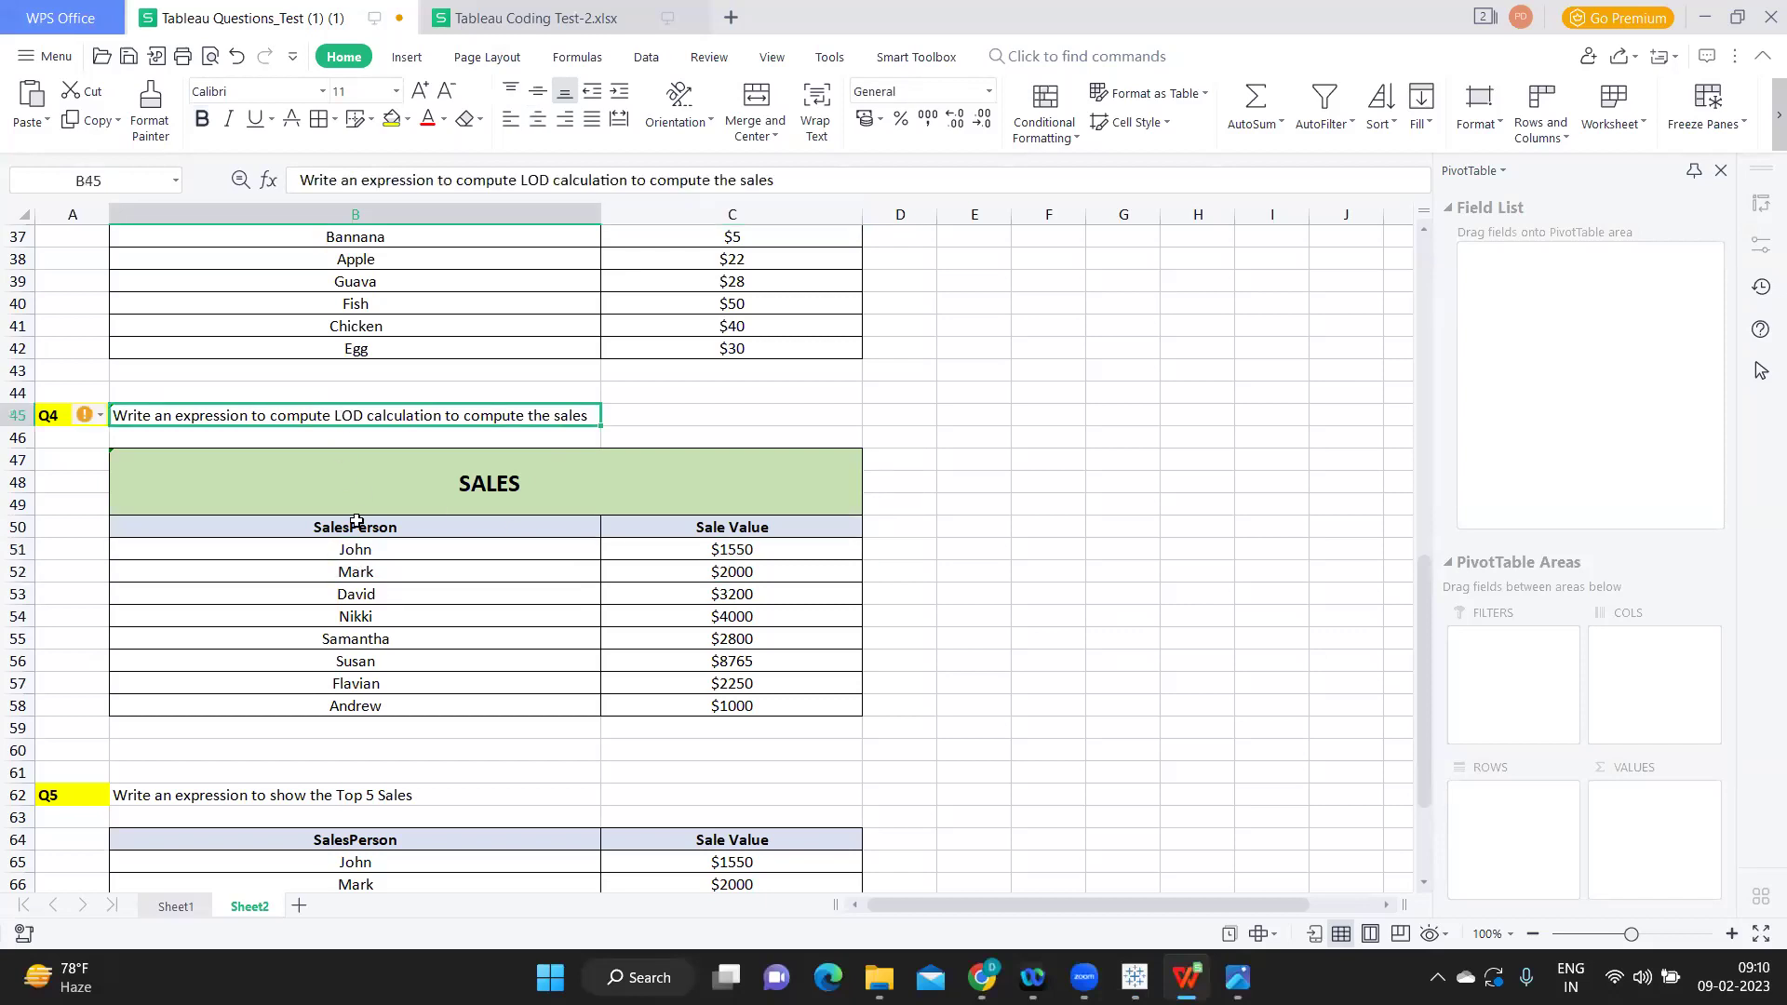
scroll(345, 419, down, 3)
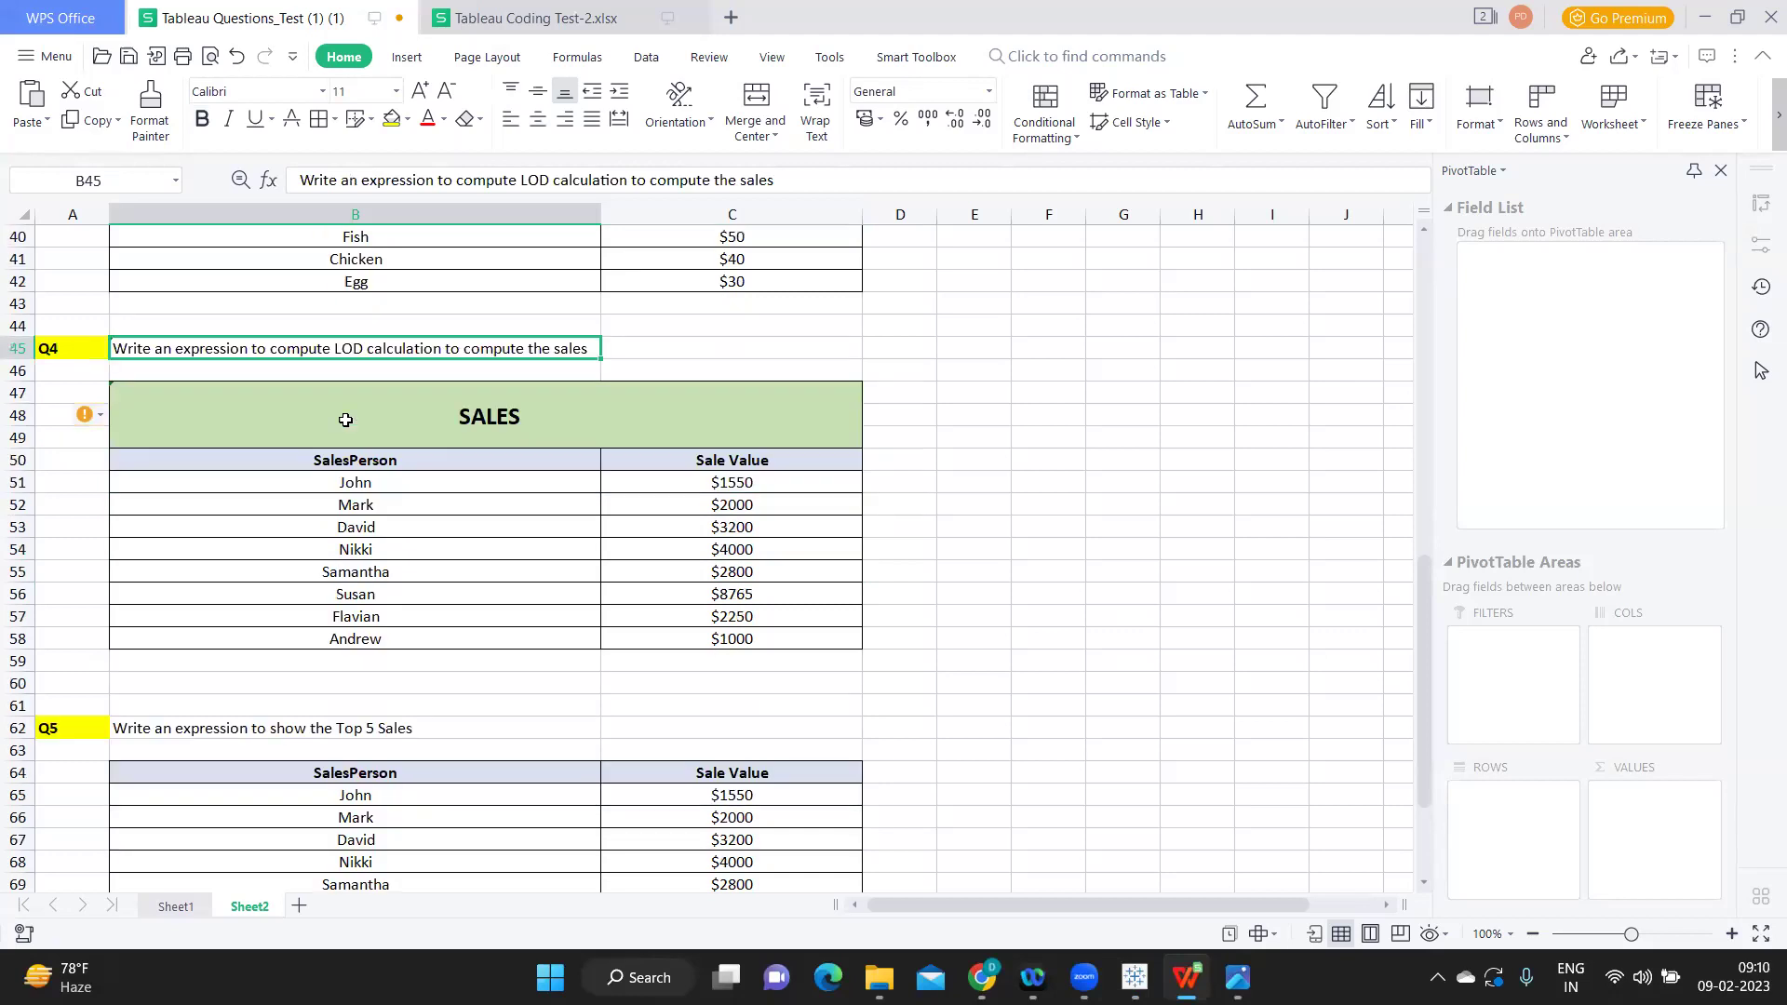
click(126, 597)
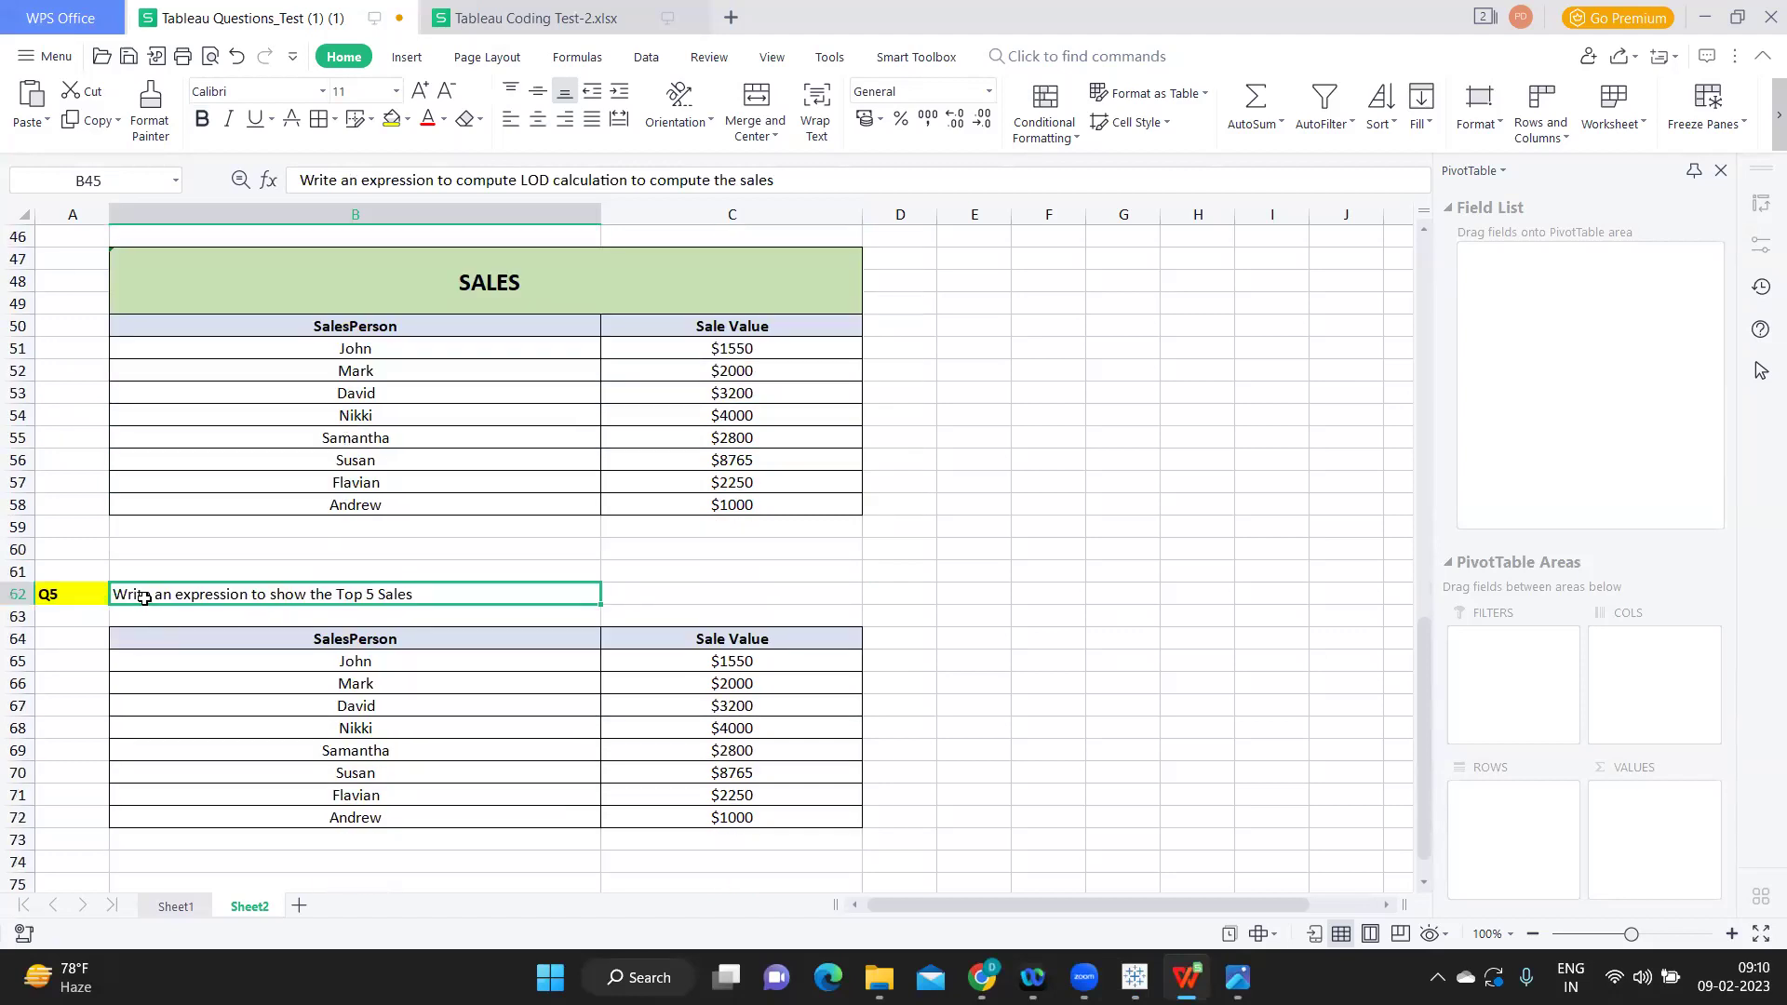
Step: Add a Customer Name filter keeping the Top 10 customers by Sum of Sales
key(alt+Tab)
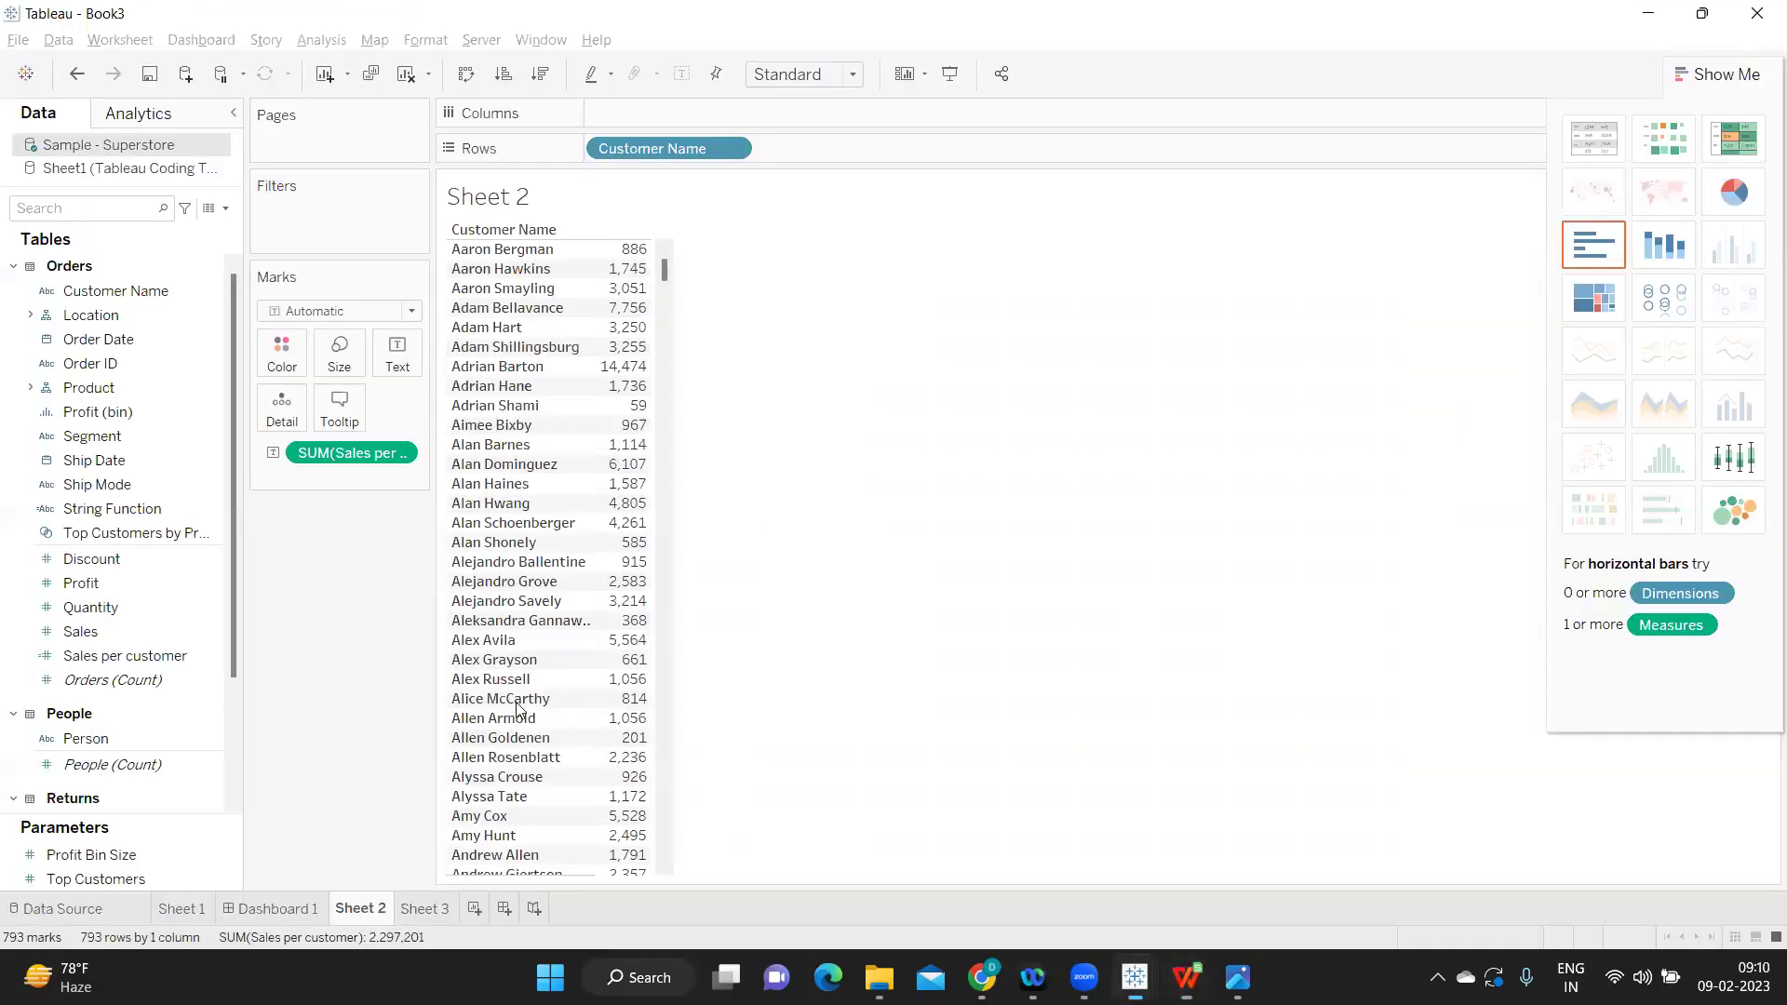
drag(115, 290, 299, 228)
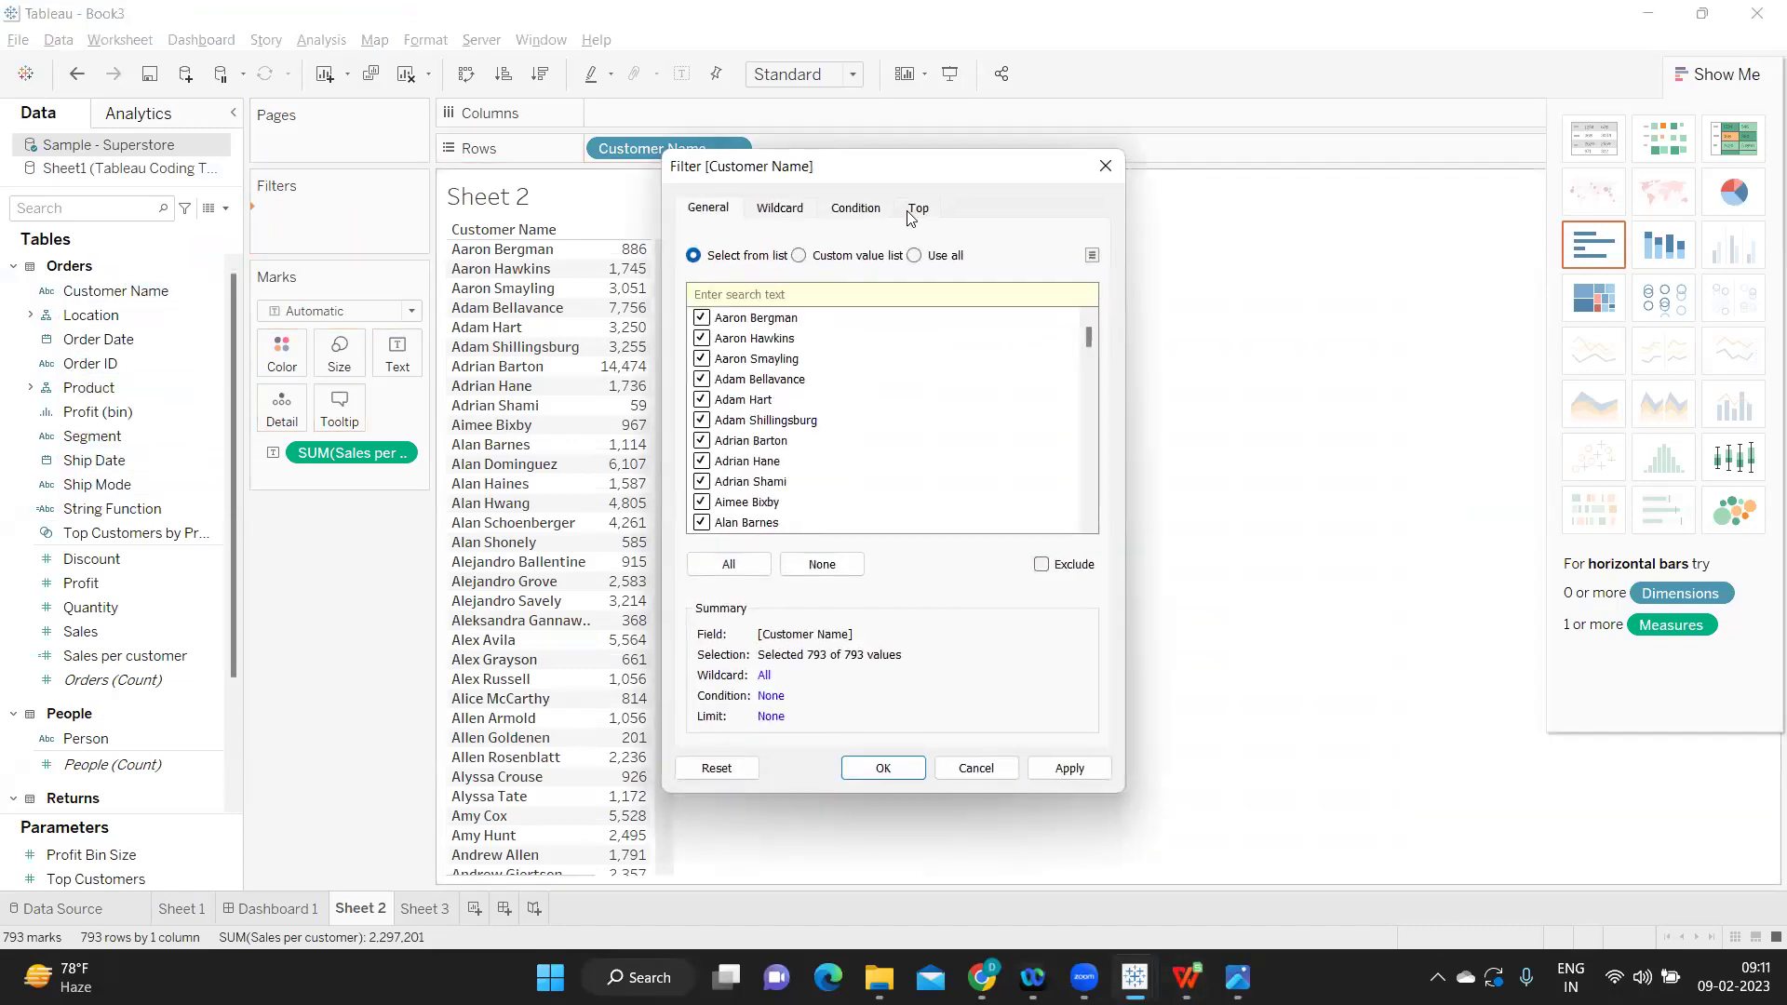
click(912, 214)
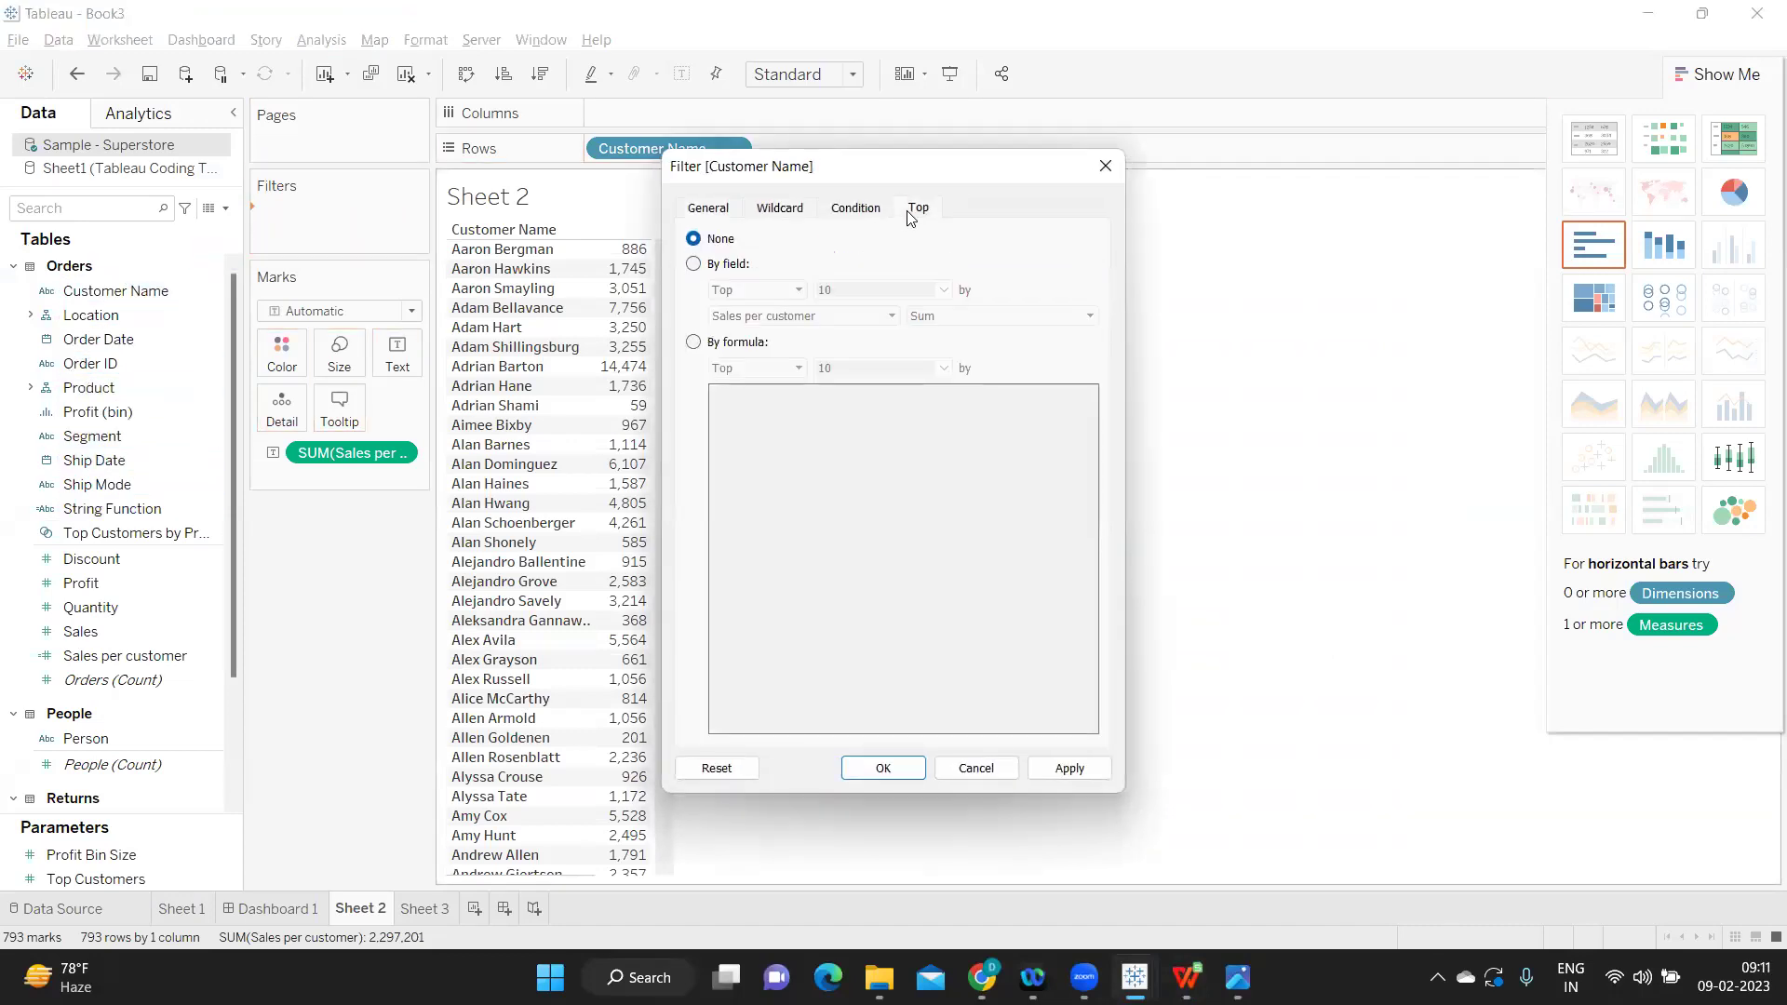
click(693, 264)
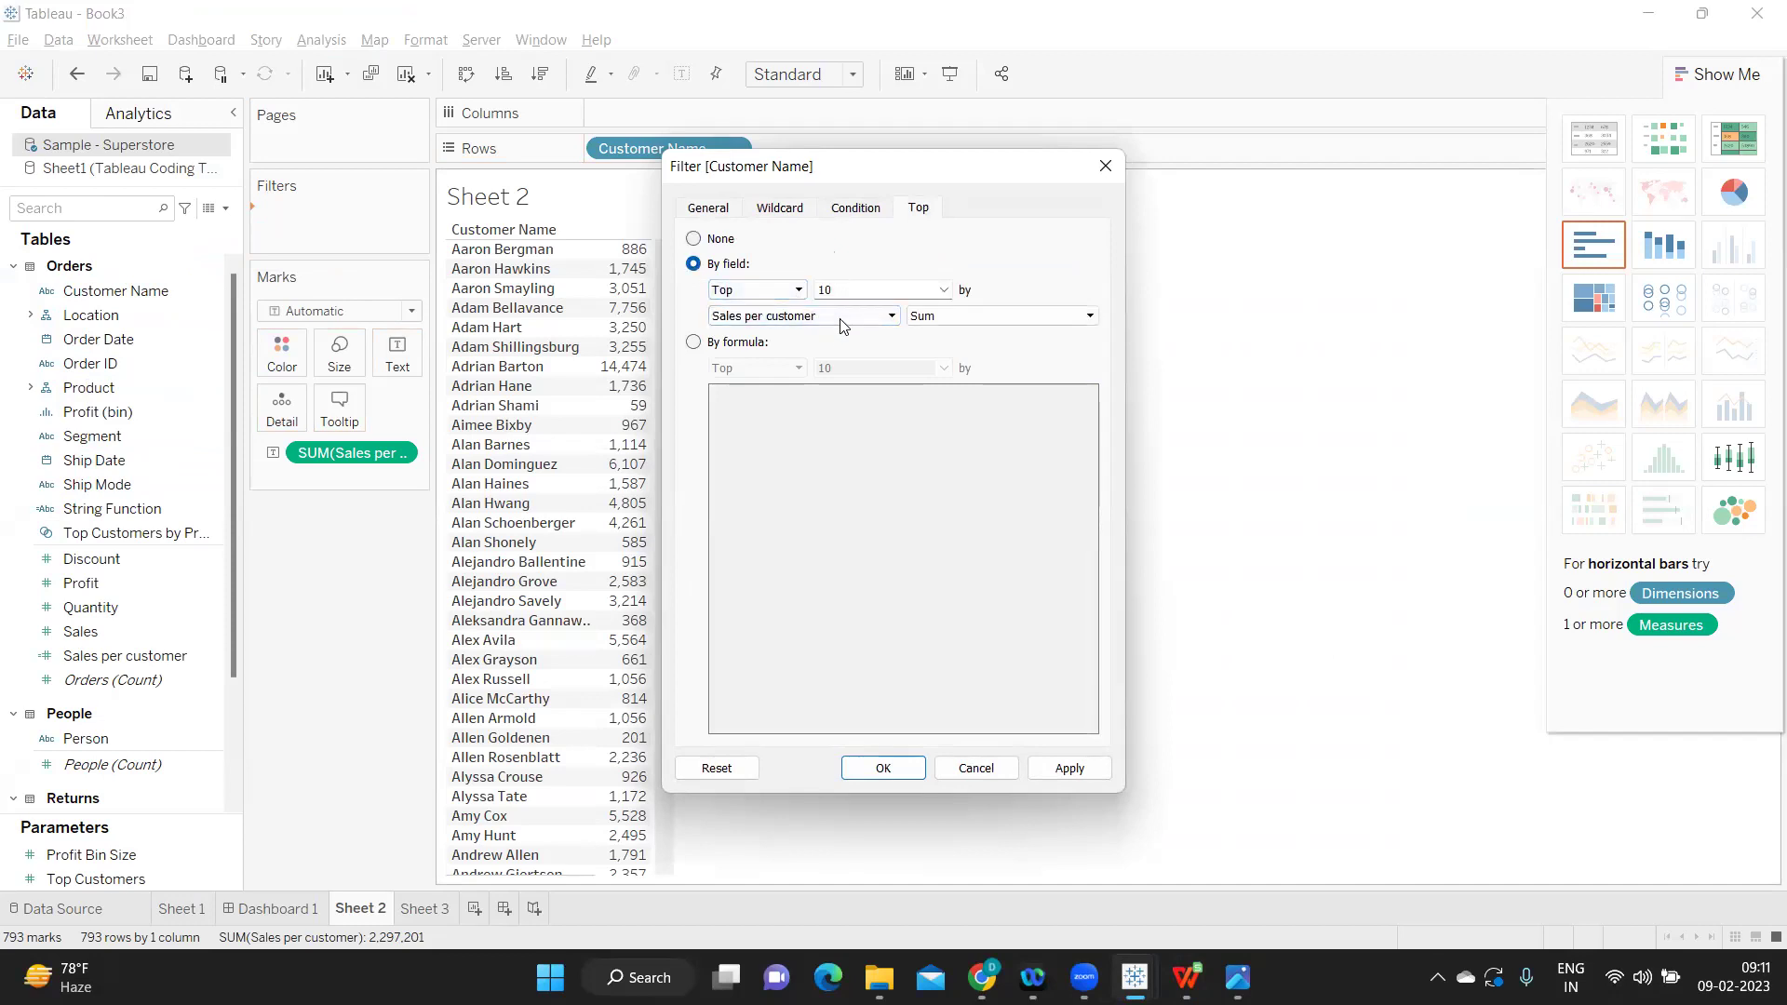
click(841, 318)
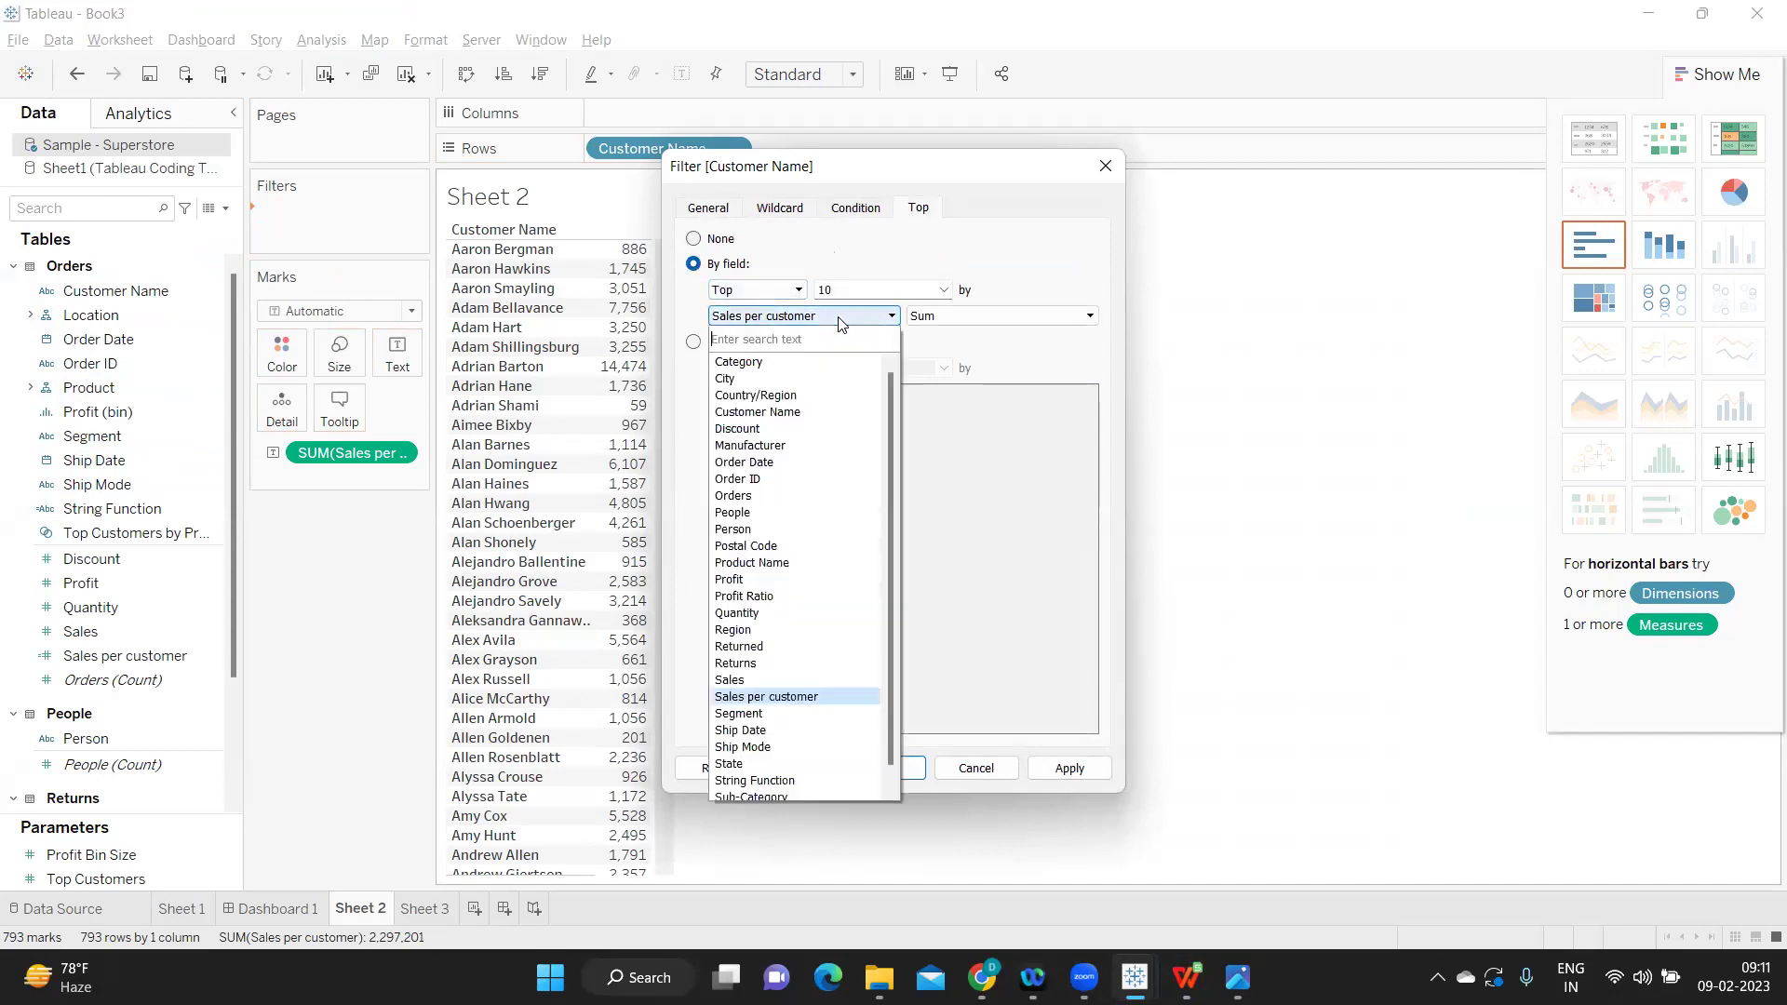
click(839, 318)
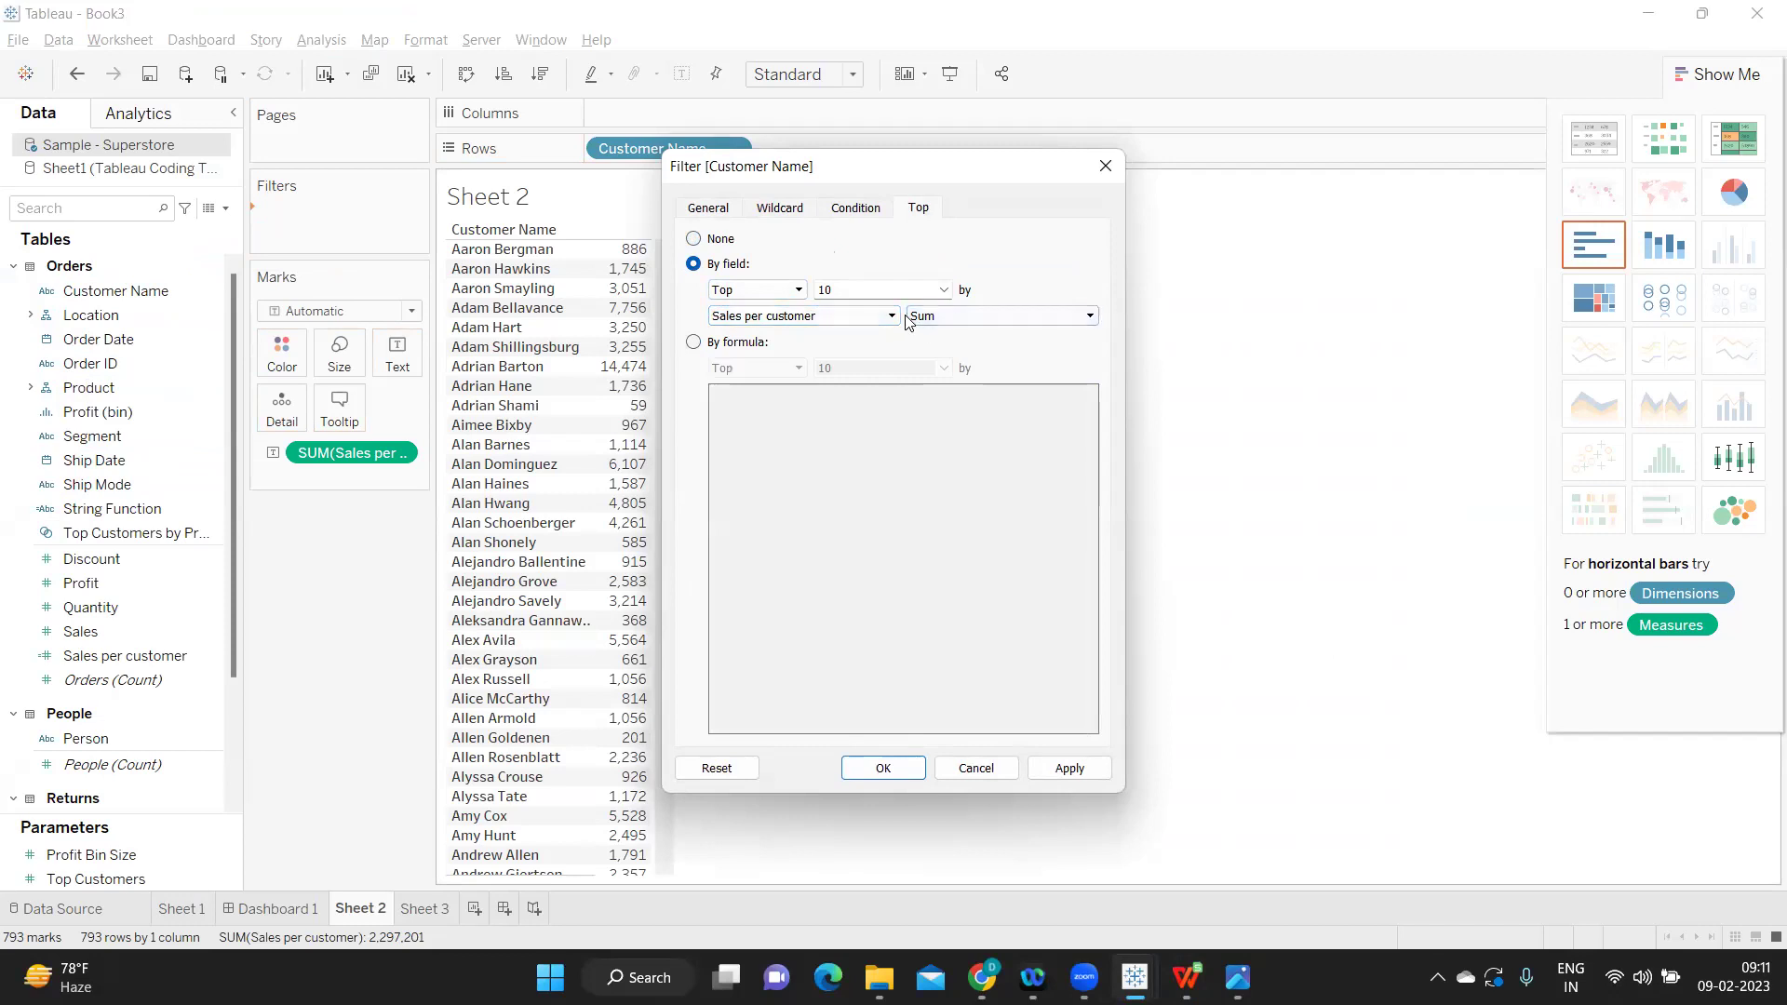
click(857, 318)
text(sales)
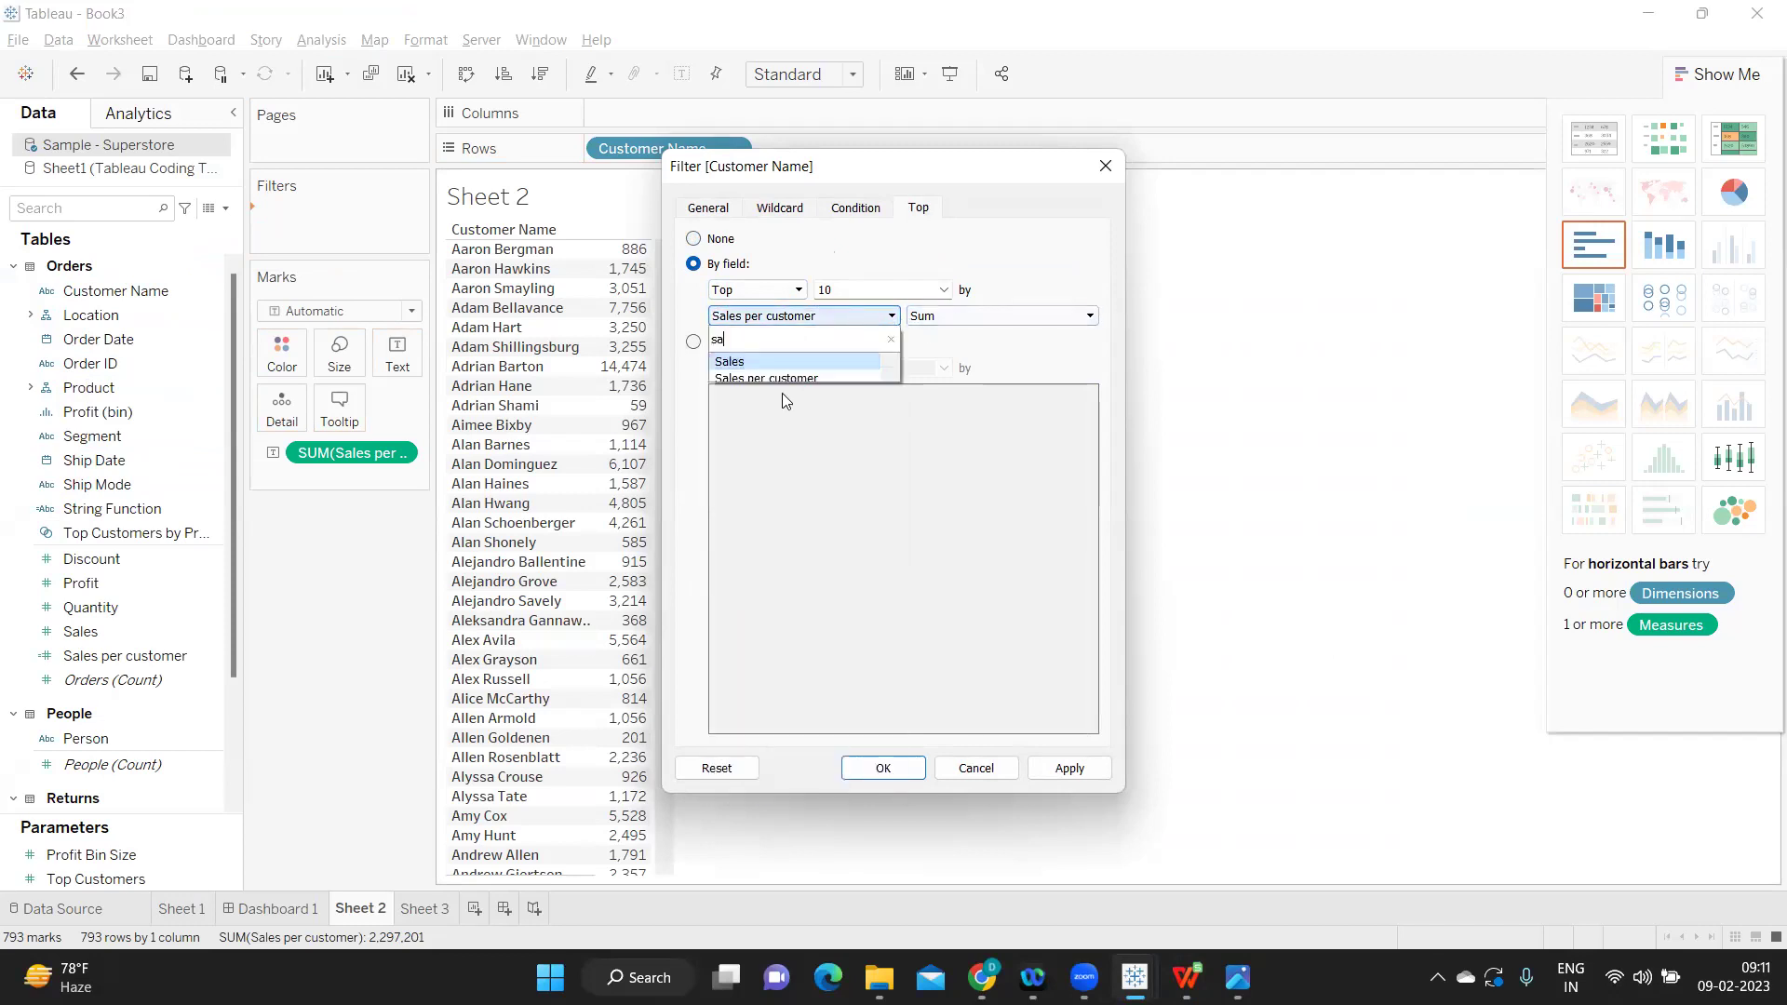
click(775, 357)
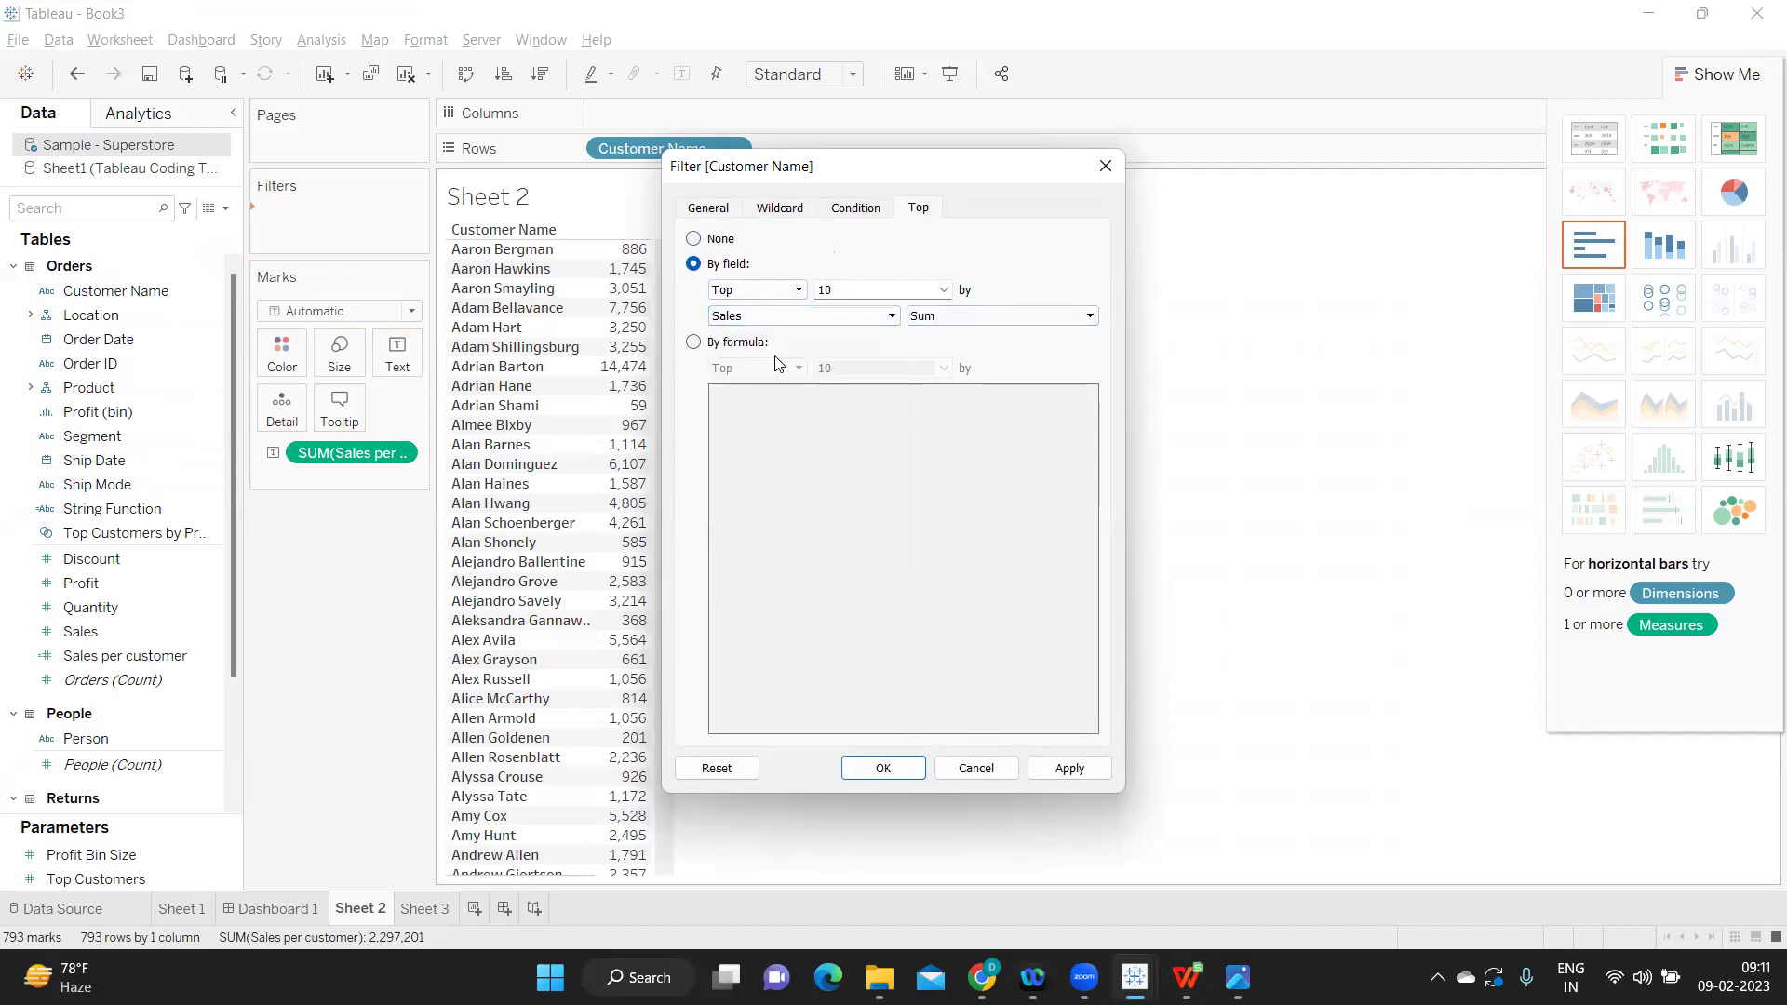
click(1068, 768)
click(914, 769)
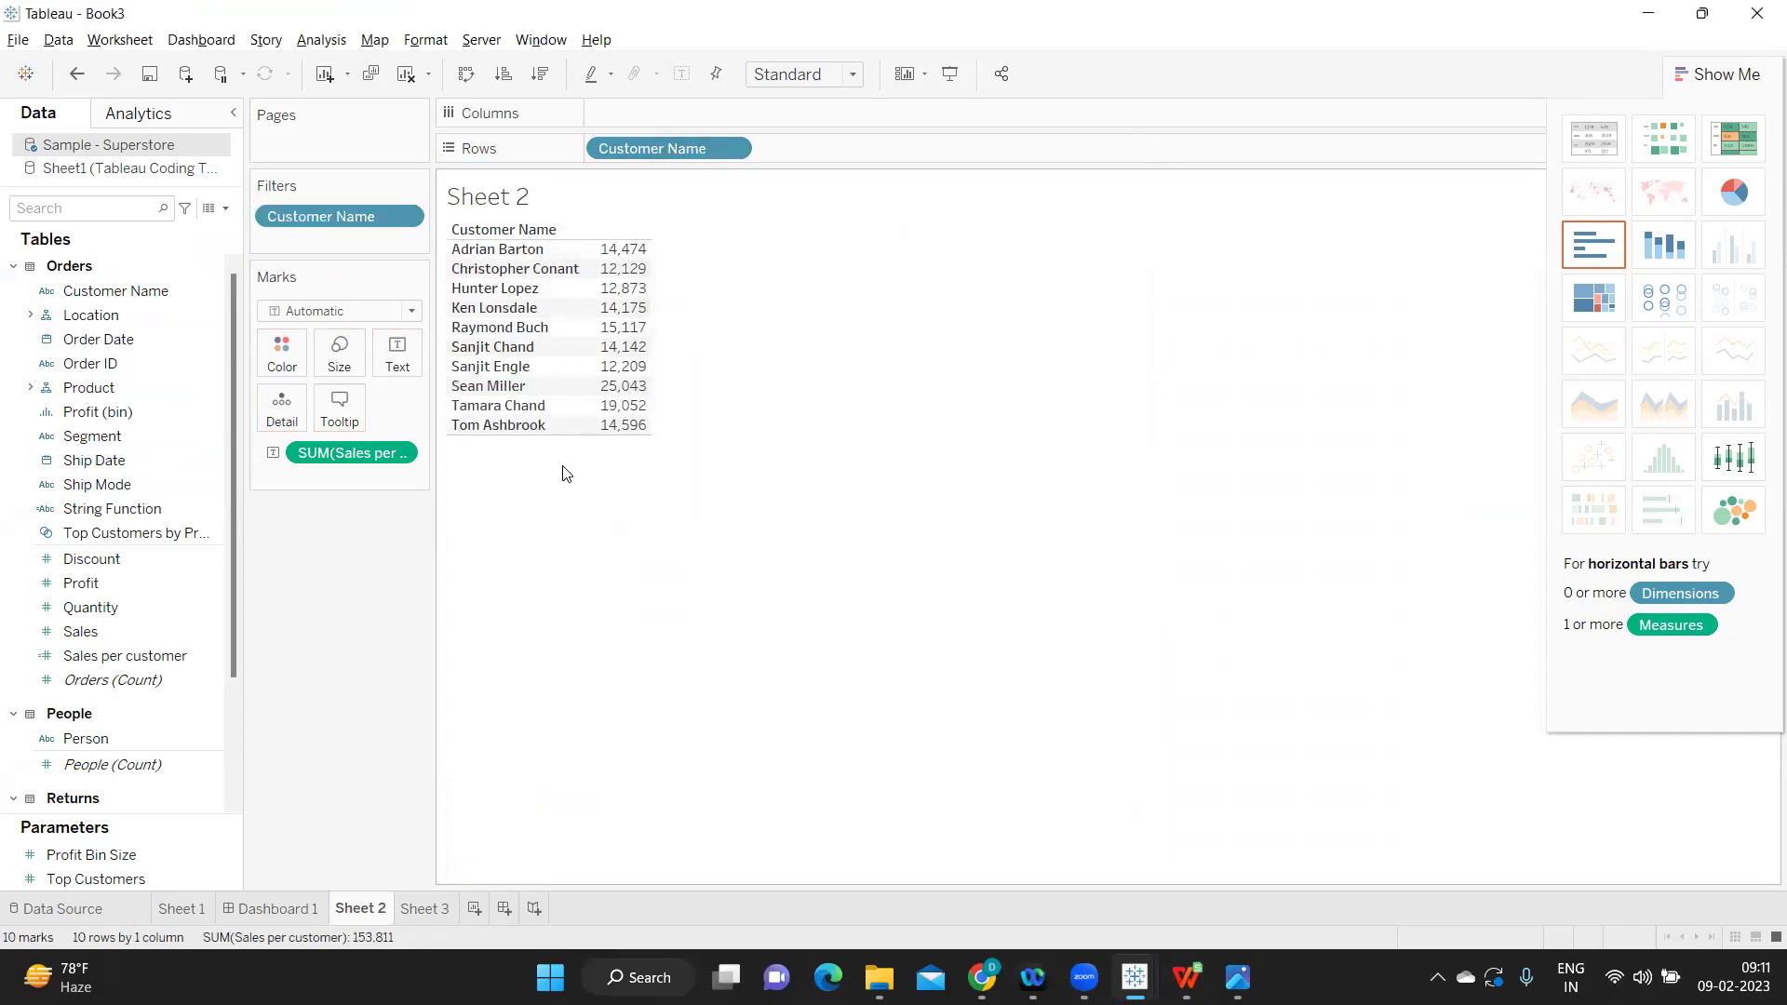
Step: Bring the questions spreadsheet forward, scrolled up to the Q3 Food Price Value table
key(alt+Tab)
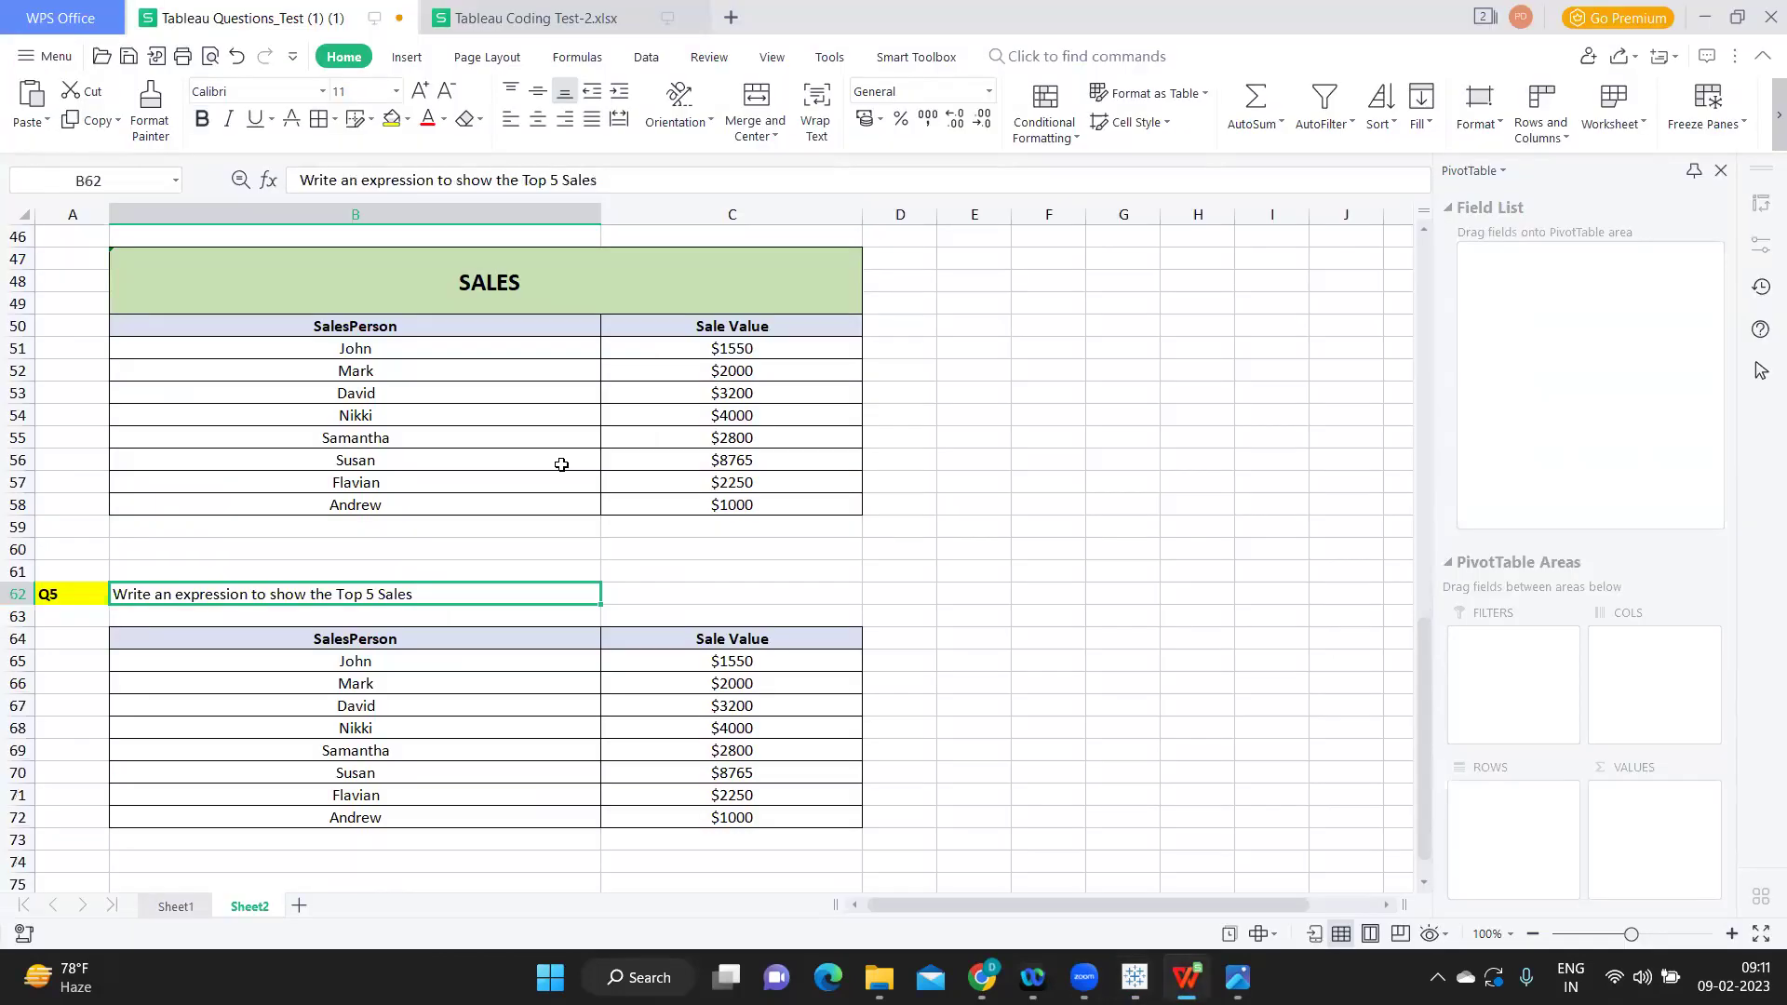
scroll(619, 498, down, 4)
scroll(625, 499, up, 5)
scroll(625, 498, up, 5)
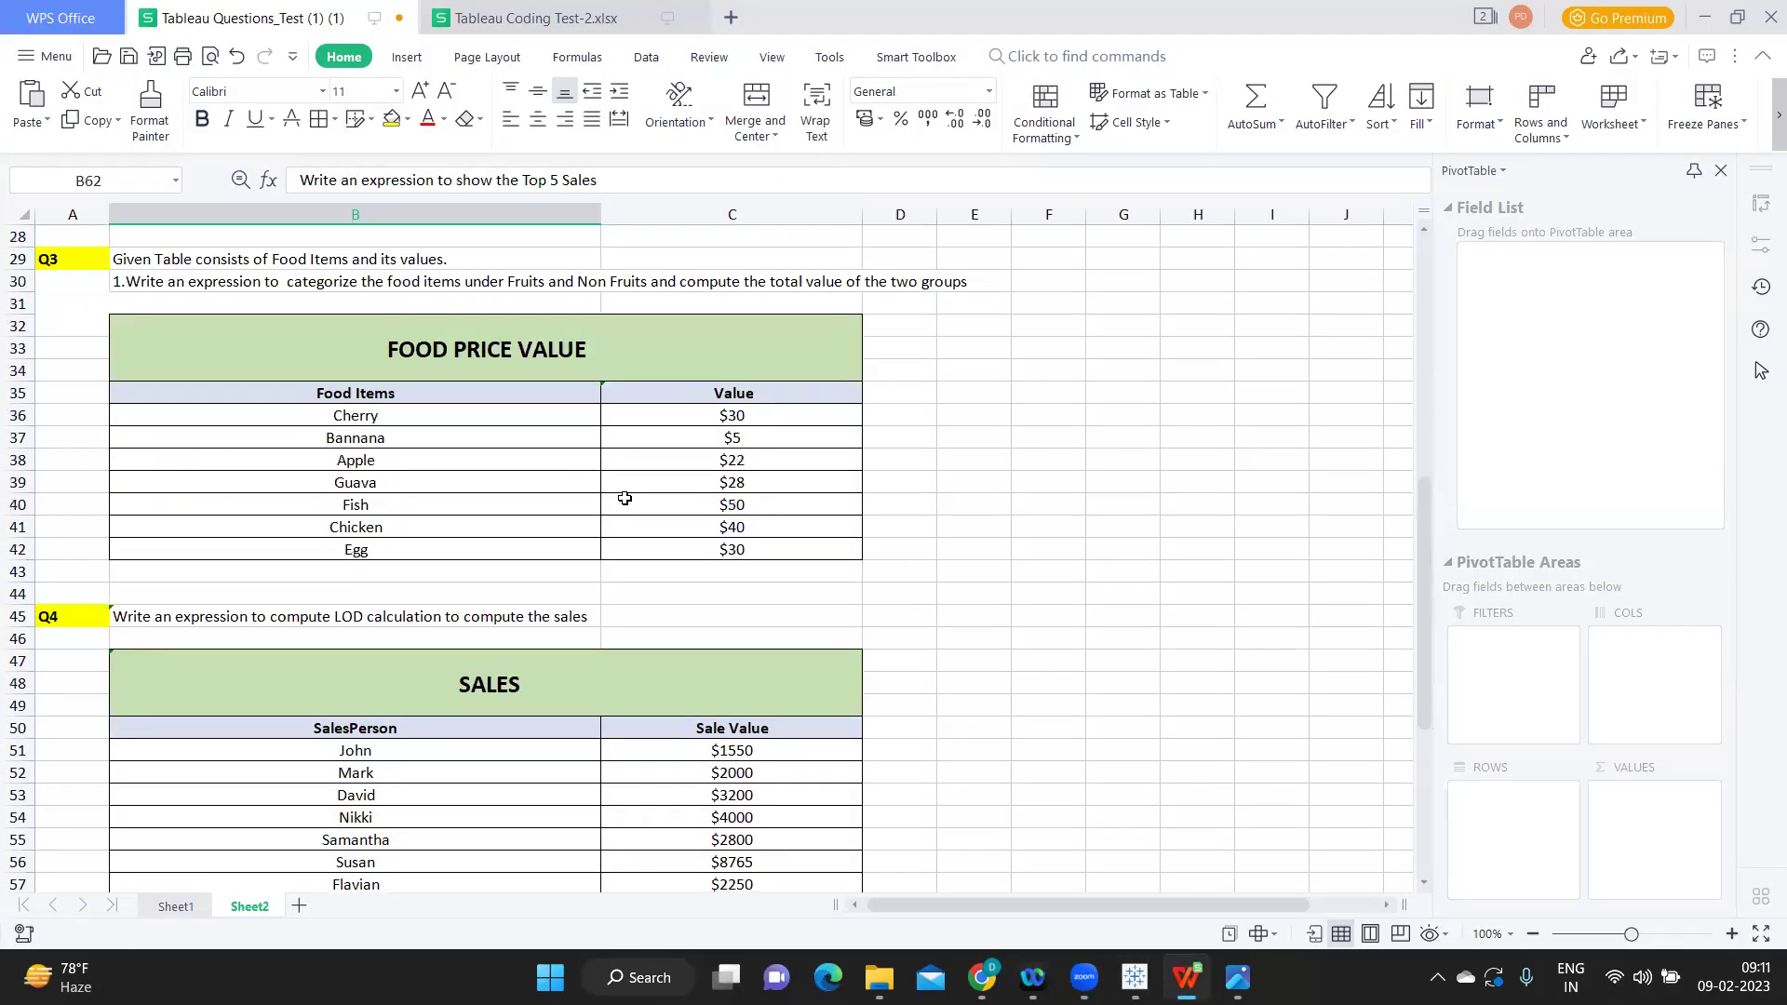